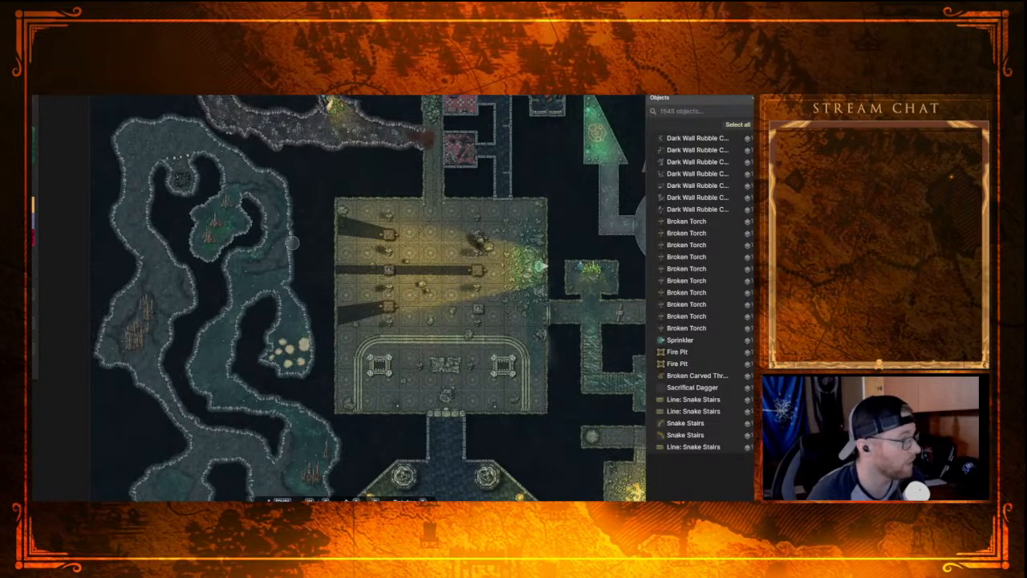
Step: Examine the winding cave passages and the stalagmite clusters west of the large tiled hall
{"action": "scroll", "coordinate": [279, 313], "scroll_direction": "up", "scroll_amount": 2}
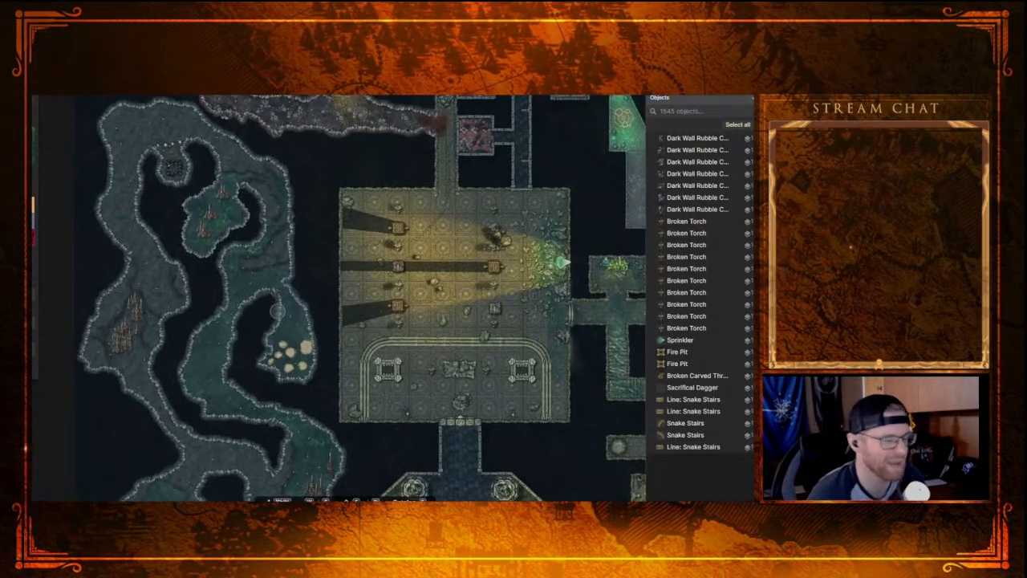
{"action": "scroll", "coordinate": [268, 298], "scroll_direction": "up", "scroll_amount": 1}
{"action": "scroll", "coordinate": [264, 296], "scroll_direction": "up", "scroll_amount": 2}
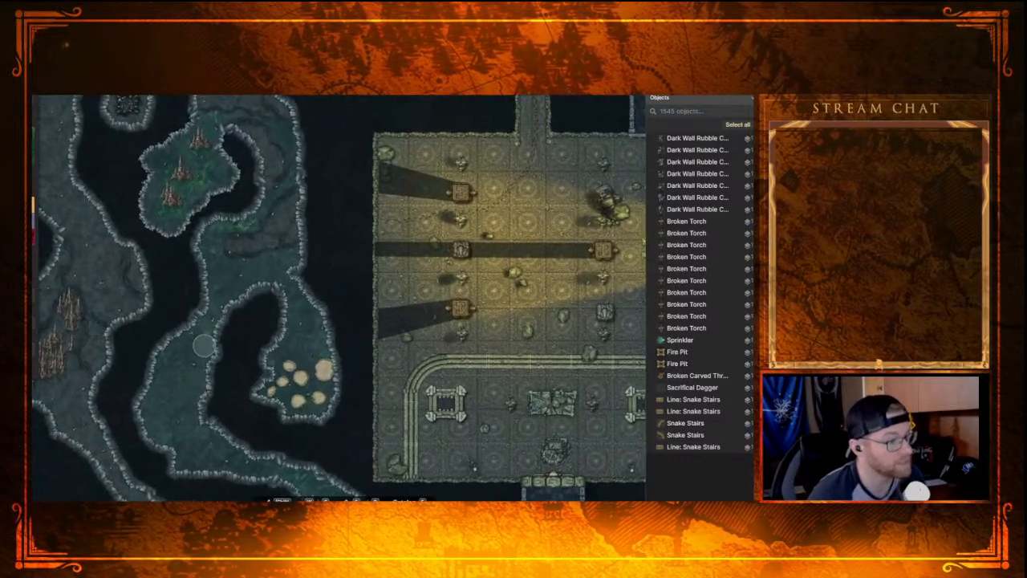
{"action": "scroll", "coordinate": [205, 355], "scroll_direction": "down", "scroll_amount": 1}
{"action": "left_click_drag", "start_coordinate": [206, 412], "coordinate": [212, 323]}
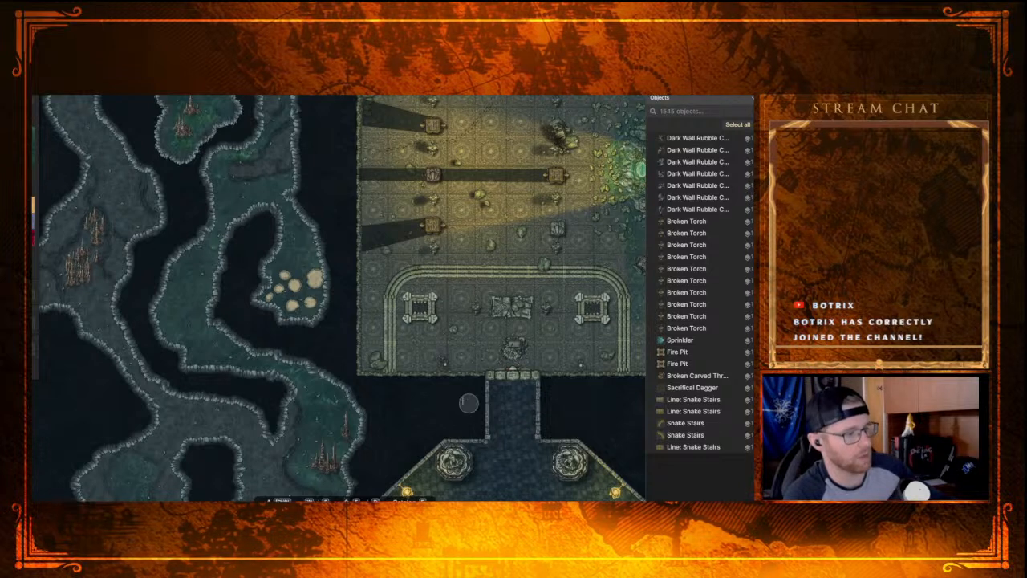
{"action": "scroll", "coordinate": [88, 301], "scroll_direction": "up", "scroll_amount": 2}
{"action": "scroll", "coordinate": [88, 301], "scroll_direction": "up", "scroll_amount": 4}
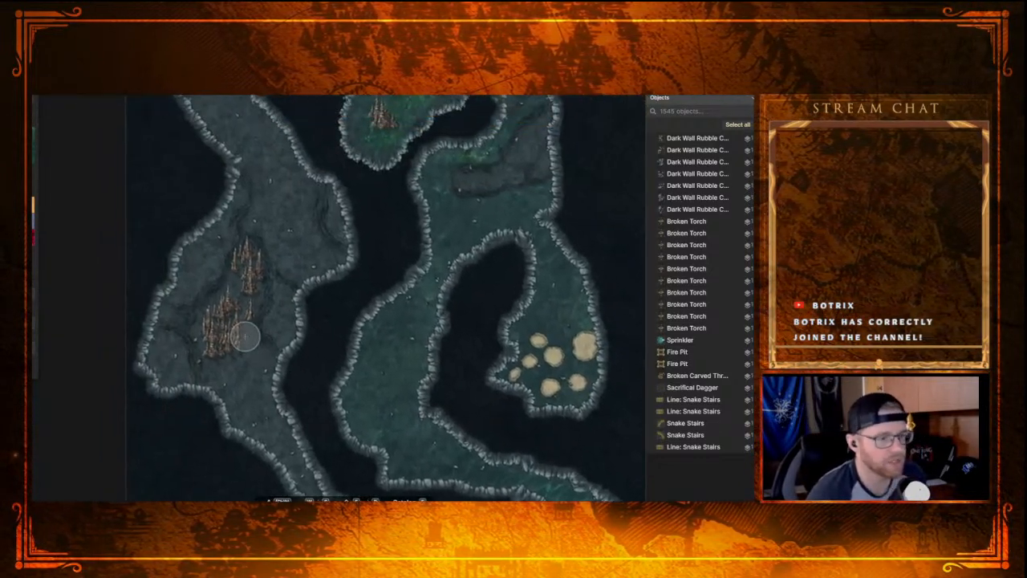
{"action": "left_click_drag", "start_coordinate": [245, 336], "coordinate": [222, 282]}
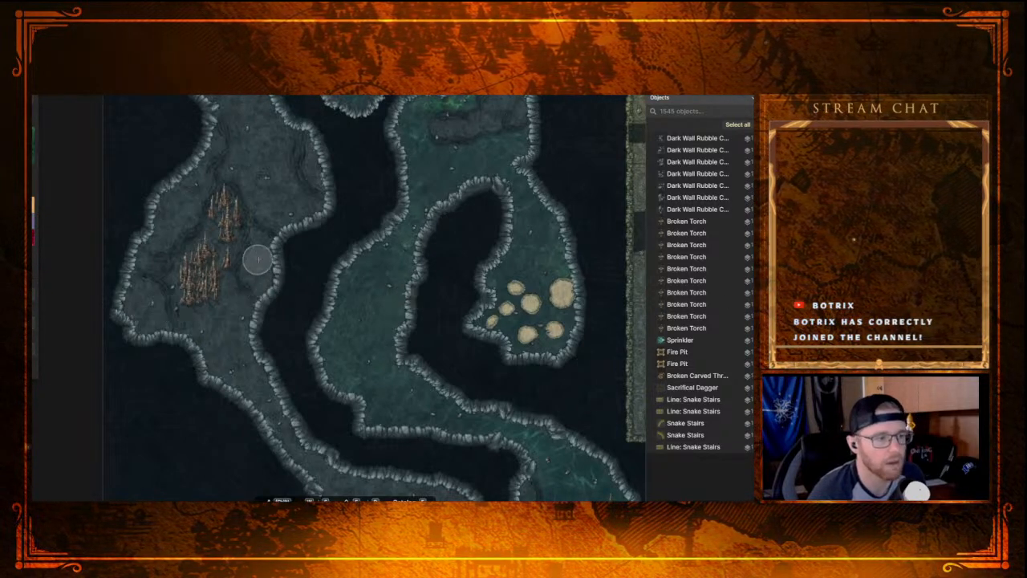
Step: Move one stalagmite from the cavern's lower cluster to the eastern wall and one from the upper cluster to the western wall
{"action": "key", "text": "v"}
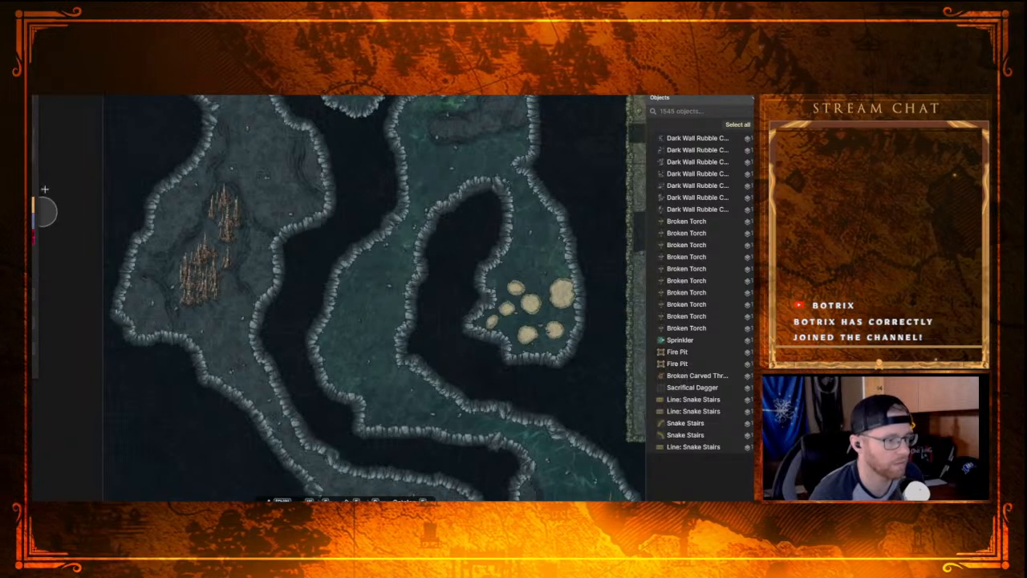
{"action": "left_click", "coordinate": [202, 286]}
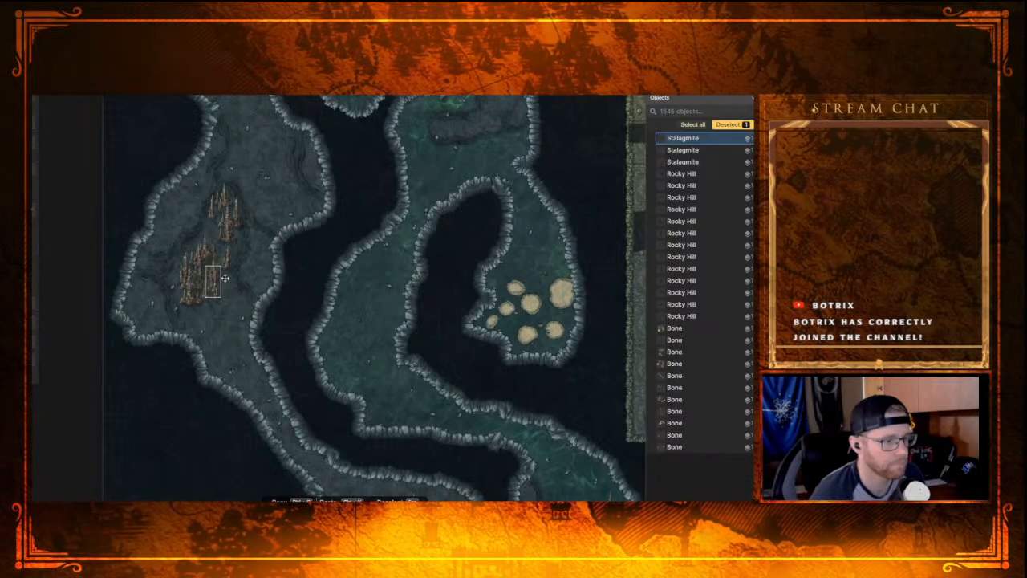
{"action": "left_click", "coordinate": [259, 278]}
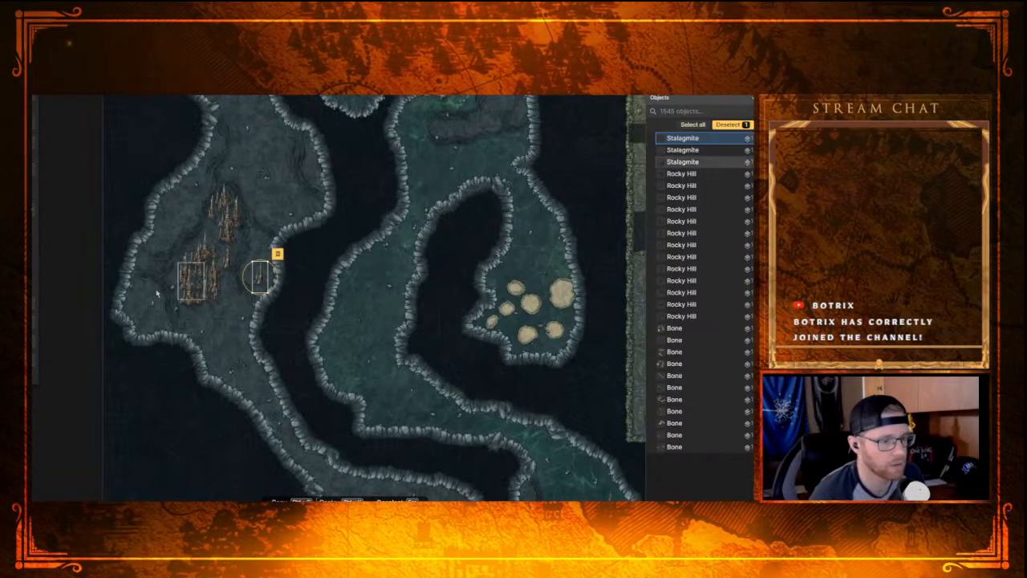
{"action": "left_click", "coordinate": [225, 198]}
{"action": "mouse_move", "coordinate": [224, 198]}
{"action": "left_mouse_down"}
{"action": "mouse_move", "coordinate": [308, 166]}
{"action": "mouse_move", "coordinate": [278, 210]}
{"action": "mouse_move", "coordinate": [190, 215]}
{"action": "mouse_move", "coordinate": [160, 239]}
{"action": "mouse_move", "coordinate": [202, 245]}
{"action": "mouse_move", "coordinate": [159, 210]}
{"action": "mouse_move", "coordinate": [159, 226]}
{"action": "left_mouse_up"}
Step: Spread the remaining upper-cluster stalagmites apart, shifting some toward the cavern's northeastern wall
{"action": "left_click", "coordinate": [236, 211]}
{"action": "left_click", "coordinate": [226, 236]}
{"action": "left_click", "coordinate": [207, 247]}
{"action": "left_click", "coordinate": [206, 246]}
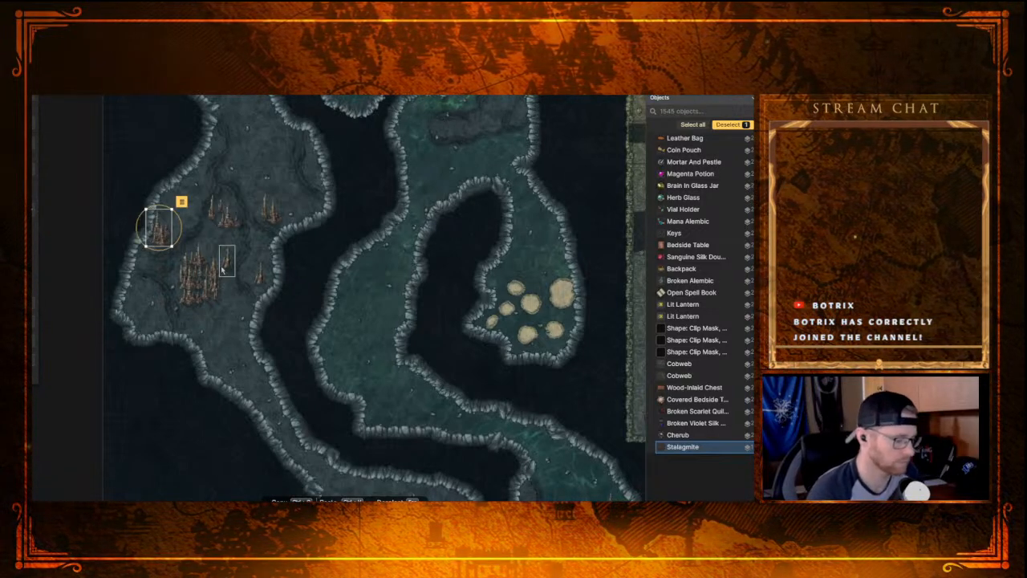
Step: Move several stalagmites from the central cluster up to the cavern's northwestern wall to form a group there
{"action": "left_click", "coordinate": [224, 270], "text": "alt"}
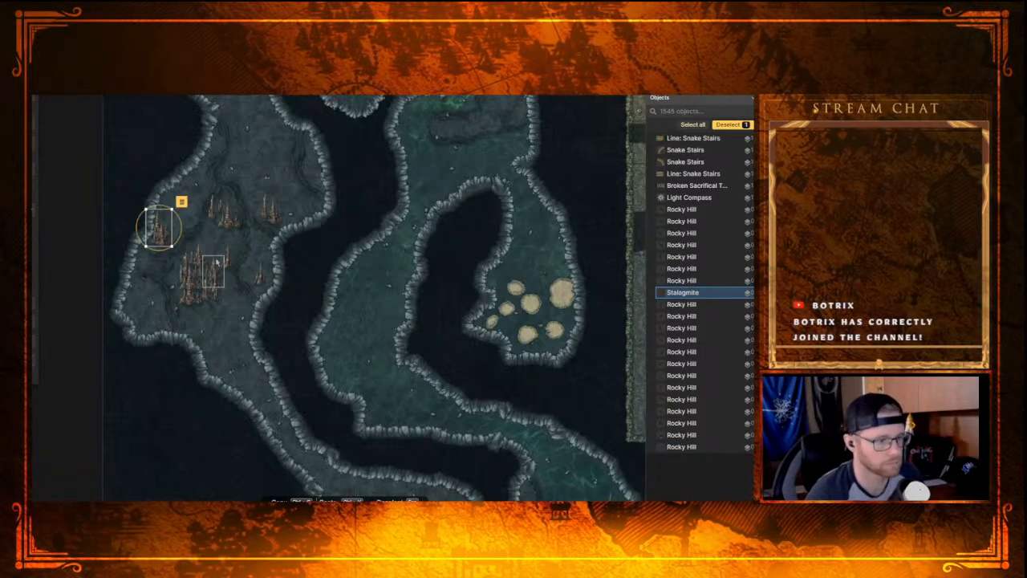
{"action": "left_click", "coordinate": [224, 265]}
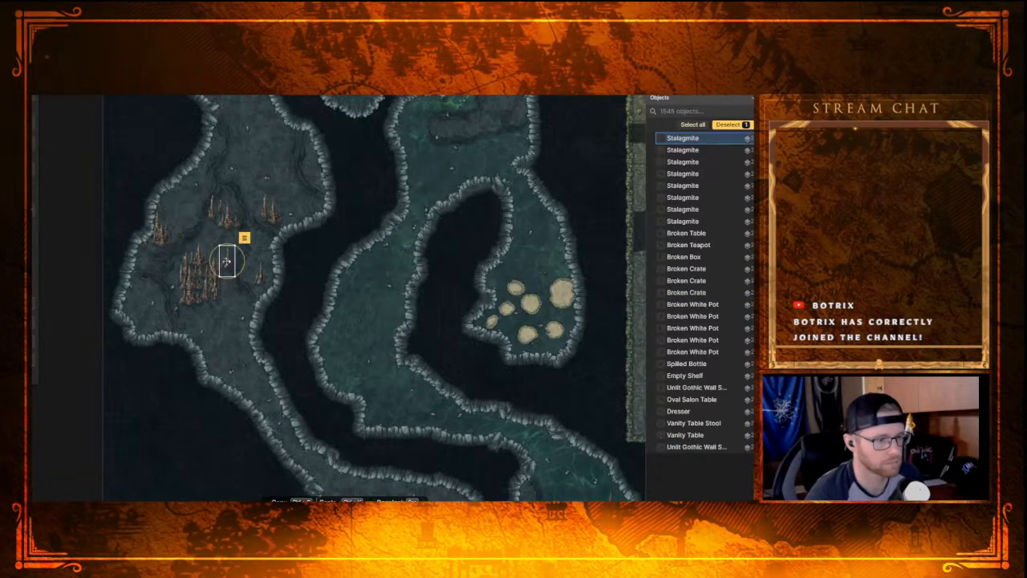
{"action": "left_click", "coordinate": [167, 210]}
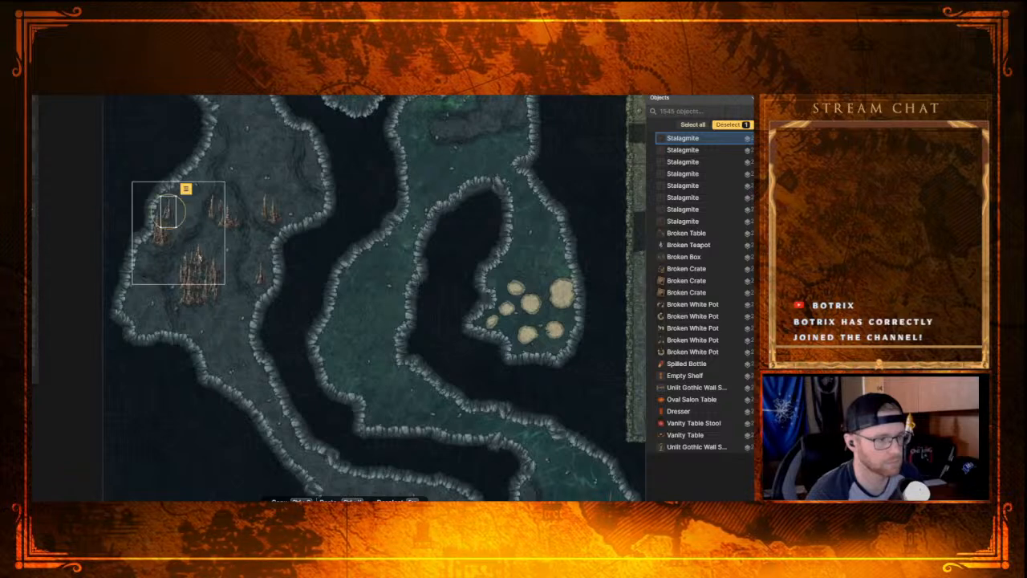
{"action": "left_click", "coordinate": [213, 264]}
{"action": "left_click_drag", "start_coordinate": [213, 265], "coordinate": [178, 200]}
{"action": "left_click", "coordinate": [197, 260]}
{"action": "left_click_drag", "start_coordinate": [198, 260], "coordinate": [182, 214]}
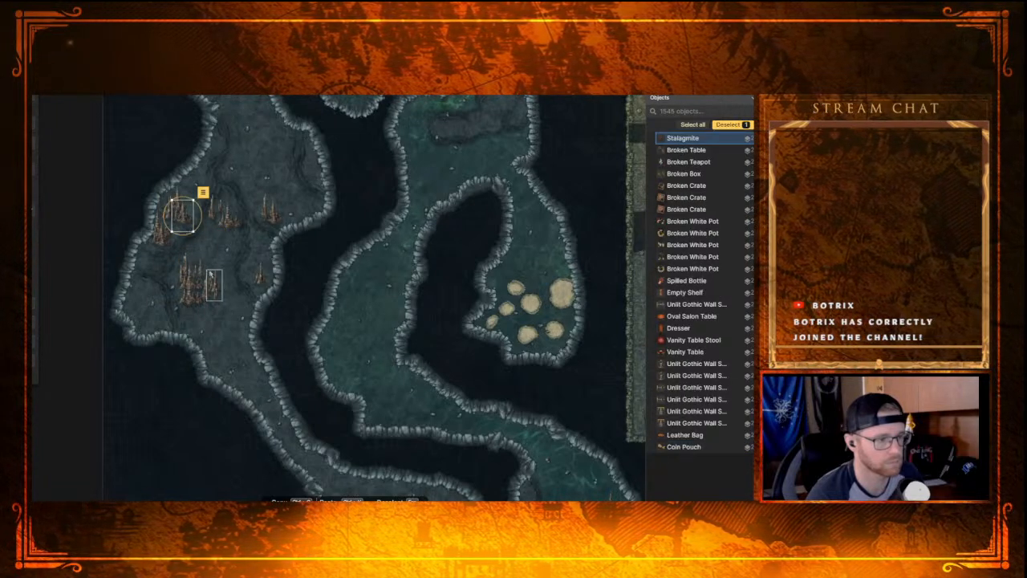
Step: Move more central stalagmites to the cavern's eastern side, building one group by the wall and extending the northeastern group
{"action": "left_click", "coordinate": [231, 267]}
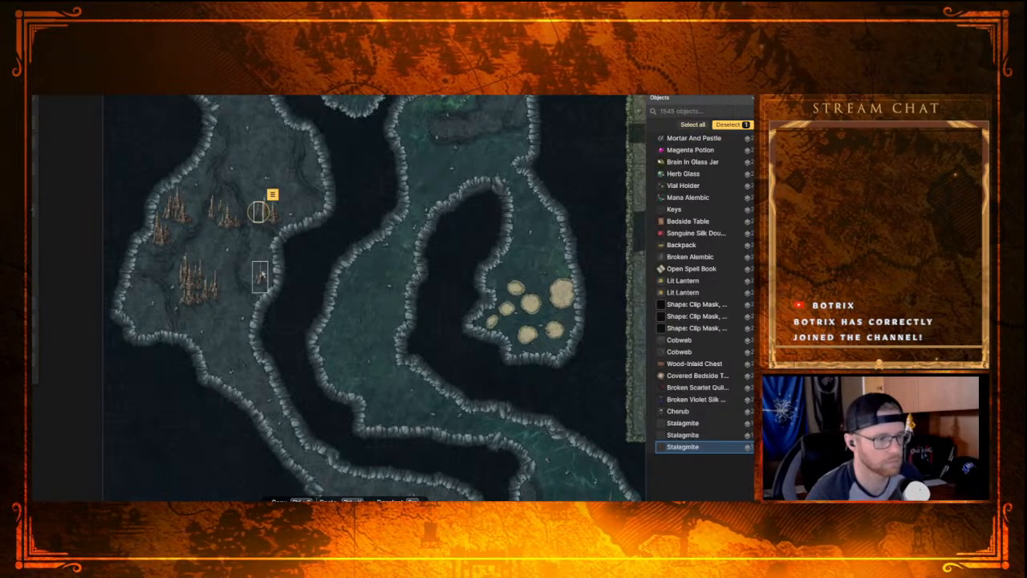
{"action": "left_click", "coordinate": [215, 285]}
{"action": "left_click_drag", "start_coordinate": [215, 286], "coordinate": [255, 269]}
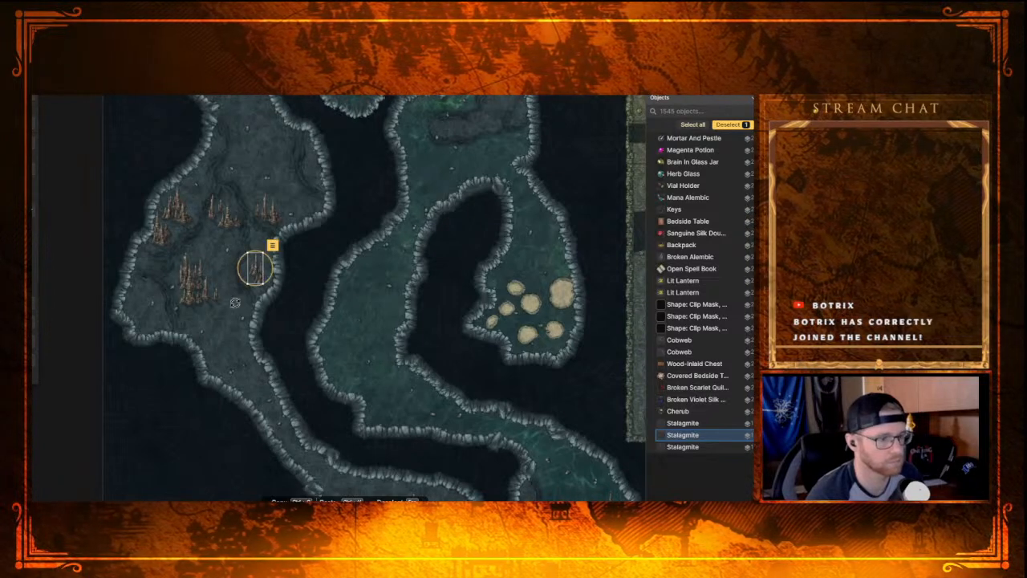
{"action": "left_click", "coordinate": [192, 289]}
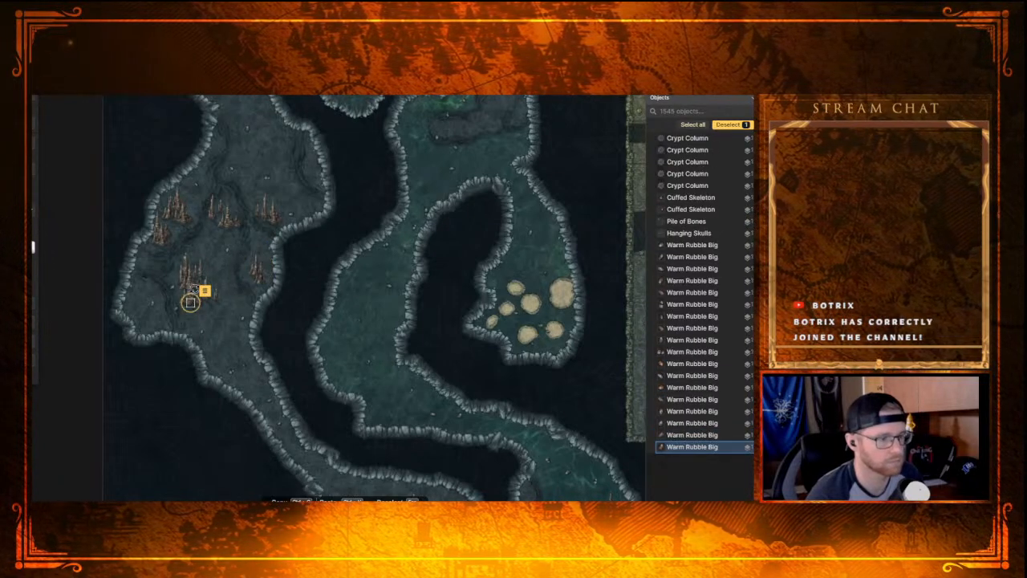
{"action": "left_click_drag", "start_coordinate": [193, 285], "coordinate": [259, 265]}
{"action": "left_click_drag", "start_coordinate": [266, 215], "coordinate": [282, 208]}
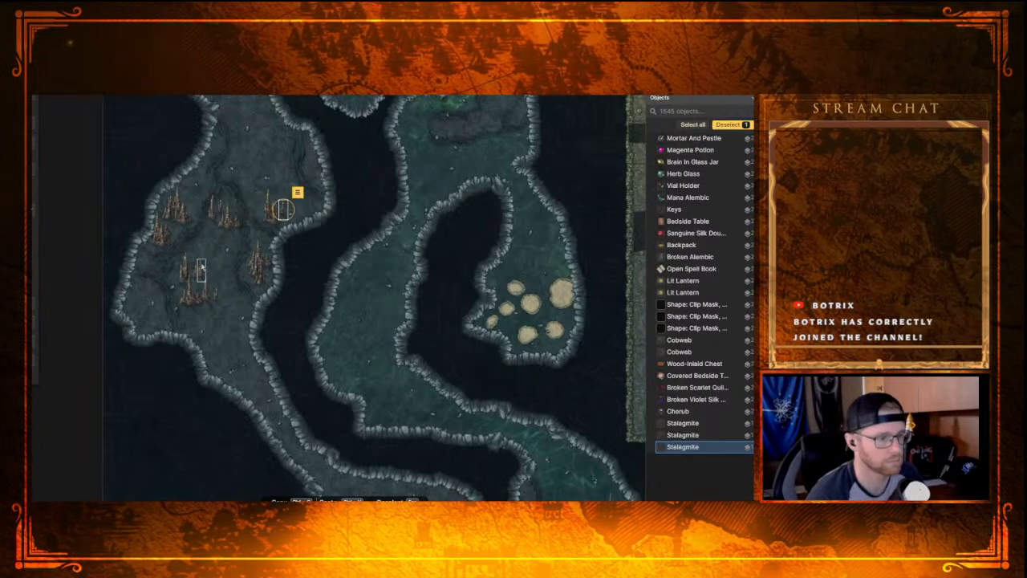
Step: Move stalagmites from the central cluster into a group along the cavern's southwestern wall
{"action": "left_click", "coordinate": [183, 268]}
{"action": "left_click_drag", "start_coordinate": [184, 267], "coordinate": [143, 294]}
{"action": "left_click_drag", "start_coordinate": [209, 288], "coordinate": [145, 307]}
{"action": "left_click", "coordinate": [199, 273]}
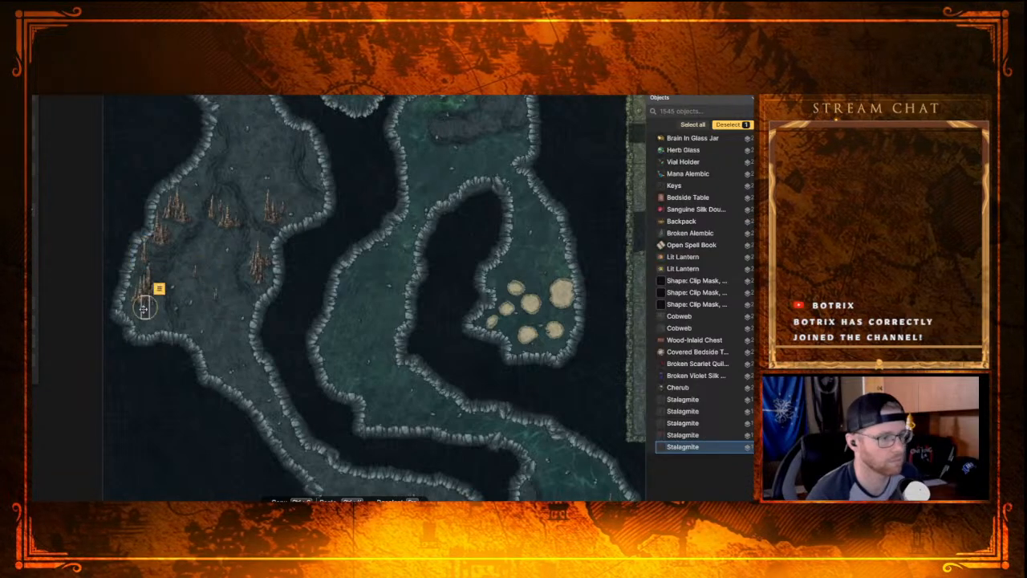
Step: Move the last stalagmites from the middle of the cavern floor to the groups along the eastern wall
{"action": "left_click", "coordinate": [215, 297]}
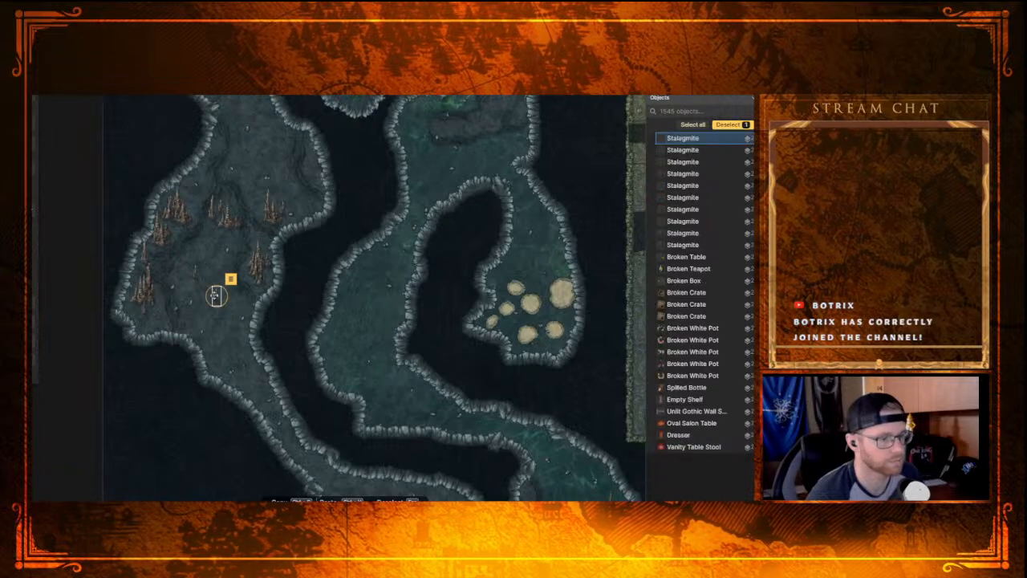
{"action": "left_click_drag", "start_coordinate": [216, 295], "coordinate": [228, 275]}
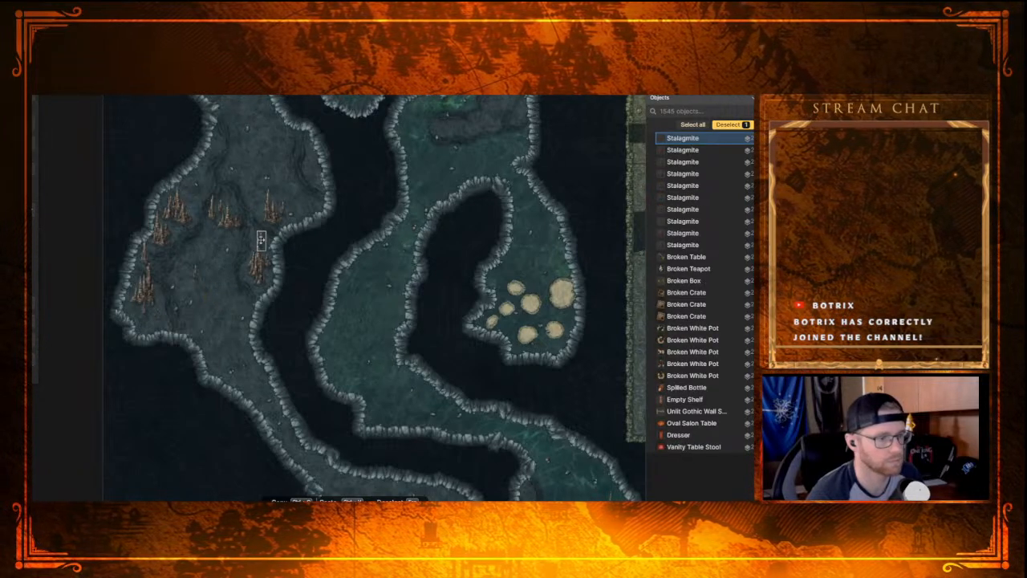
{"action": "left_click", "coordinate": [196, 274]}
{"action": "left_click_drag", "start_coordinate": [196, 274], "coordinate": [291, 213]}
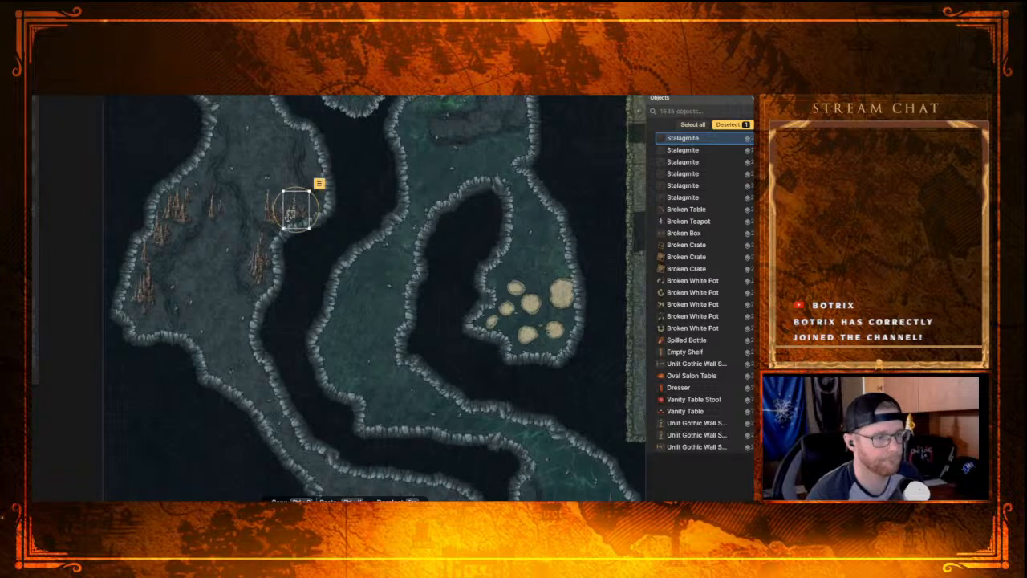
Step: Clear the leftover stalagmites from the upper middle of the cavern by moving them to the wall groups, leaving nothing selected
{"action": "left_click", "coordinate": [210, 213]}
{"action": "left_click_drag", "start_coordinate": [210, 212], "coordinate": [311, 207]}
{"action": "left_click", "coordinate": [210, 214]}
{"action": "key", "text": "ctrl+v"}
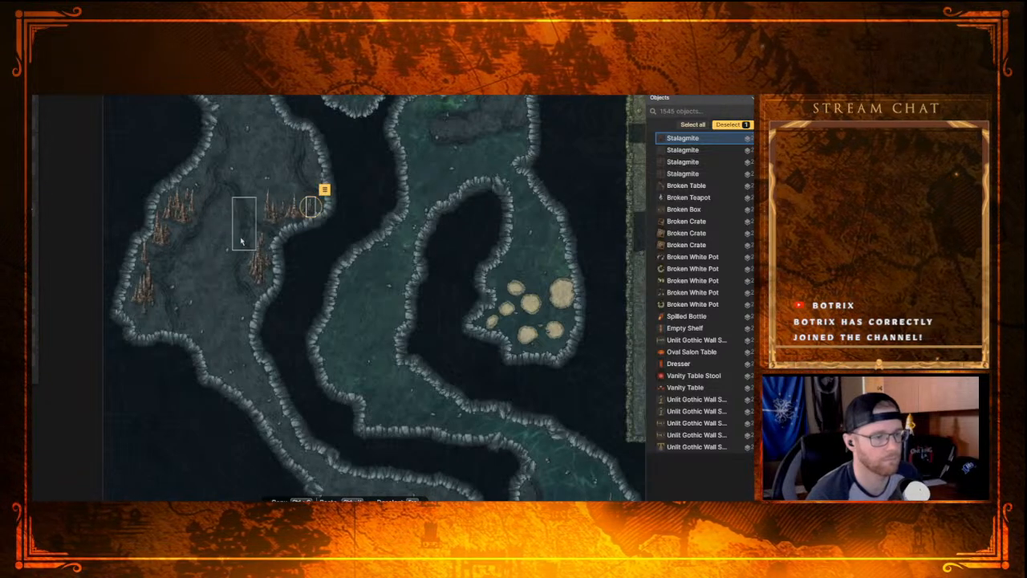
{"action": "key", "text": "Escape"}
Step: Examine the rocky hills and floor of the cave passages south of the stalagmite cavern
{"action": "scroll", "coordinate": [136, 313], "scroll_direction": "down", "scroll_amount": 2}
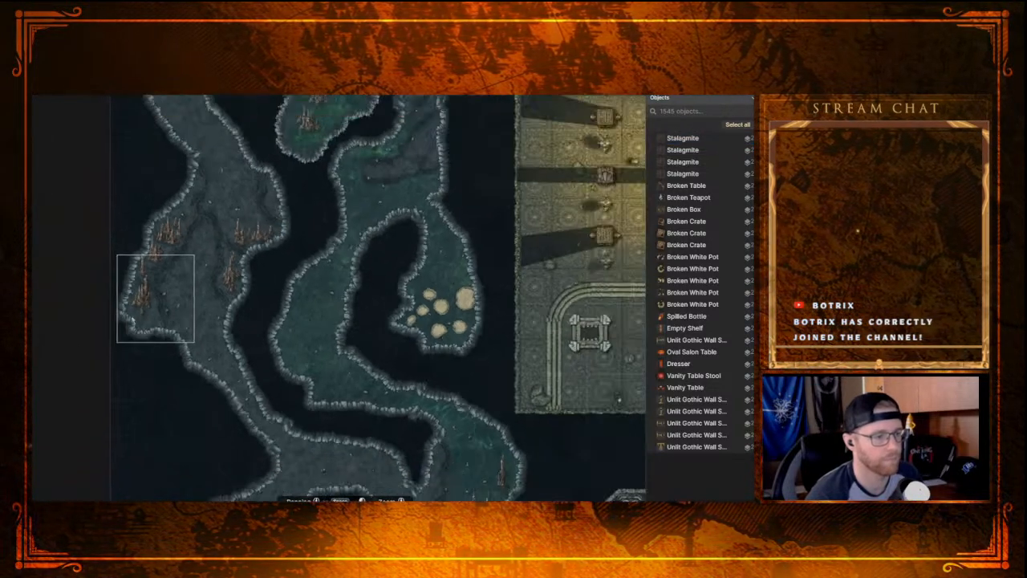
{"action": "left_click_drag", "start_coordinate": [97, 264], "coordinate": [114, 240]}
{"action": "left_click_drag", "start_coordinate": [139, 288], "coordinate": [162, 262]}
{"action": "left_click_drag", "start_coordinate": [244, 347], "coordinate": [147, 257]}
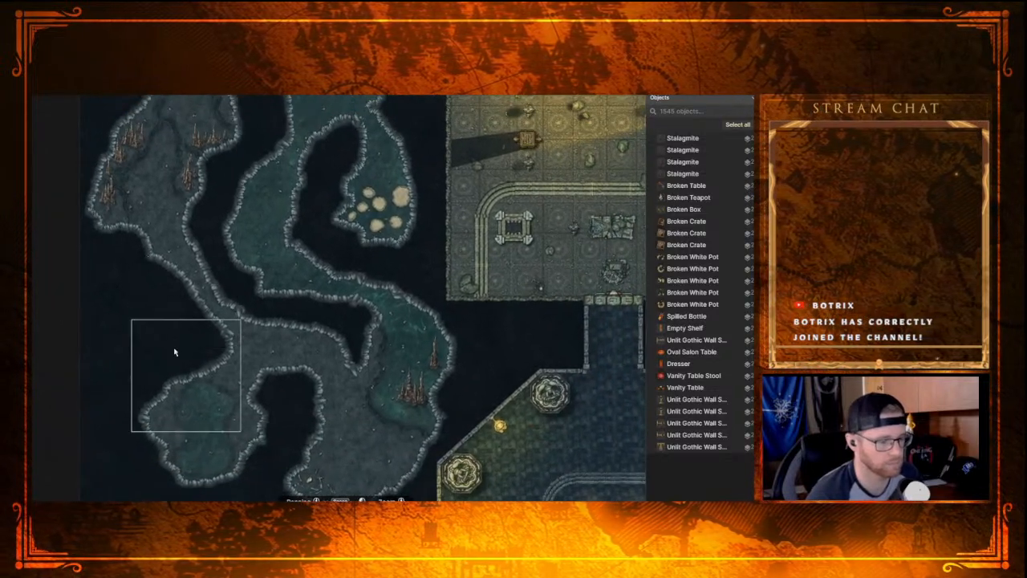
{"action": "left_click_drag", "start_coordinate": [275, 298], "coordinate": [365, 433]}
{"action": "left_click_drag", "start_coordinate": [357, 386], "coordinate": [253, 194]}
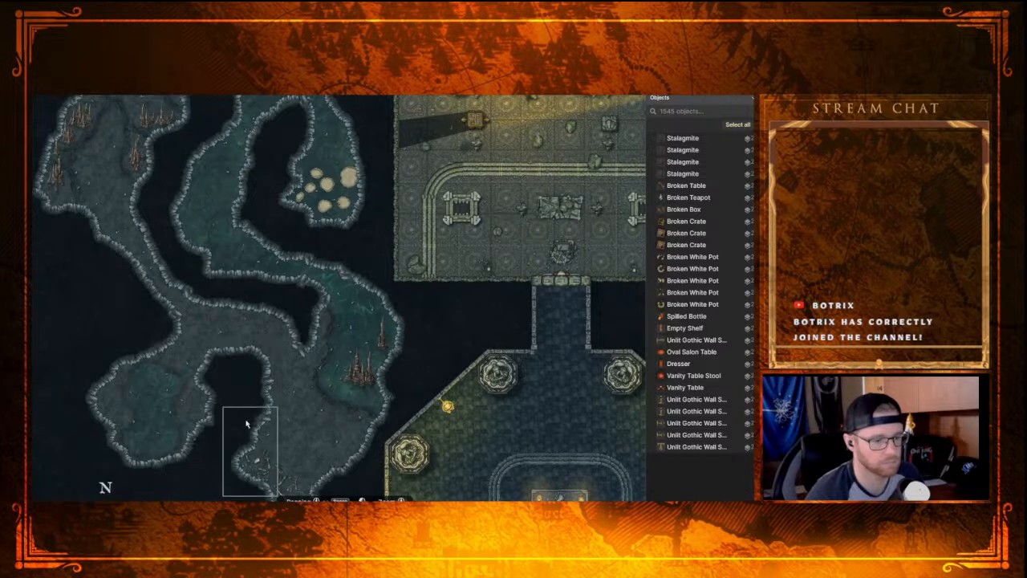
{"action": "left_click_drag", "start_coordinate": [187, 311], "coordinate": [323, 468]}
{"action": "left_click_drag", "start_coordinate": [304, 415], "coordinate": [290, 317]}
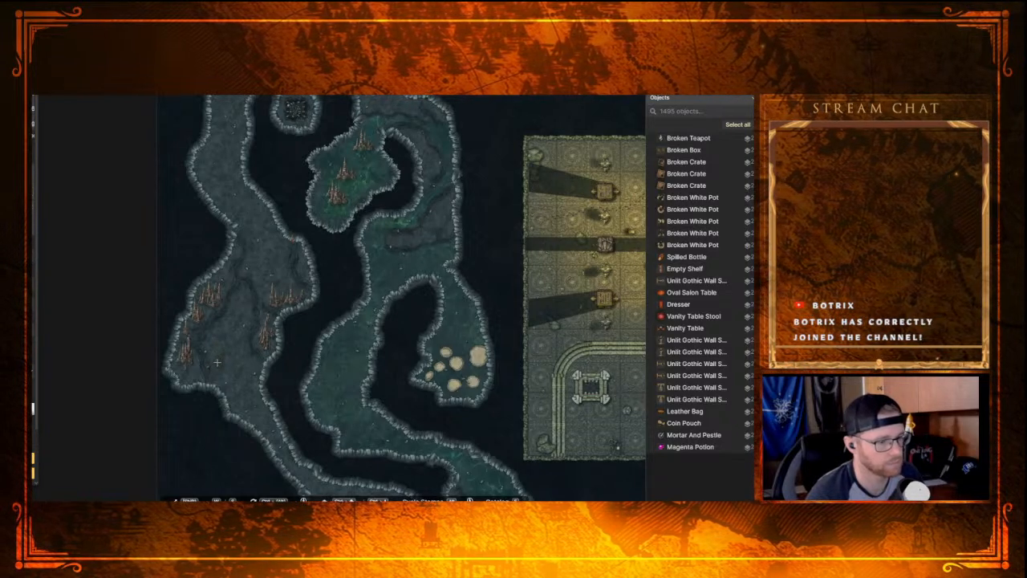
Step: Place a Rocky Hill stamp on the cavern's southwestern floor, then enlarge and position it against the lower wall
{"action": "left_click", "coordinate": [217, 366]}
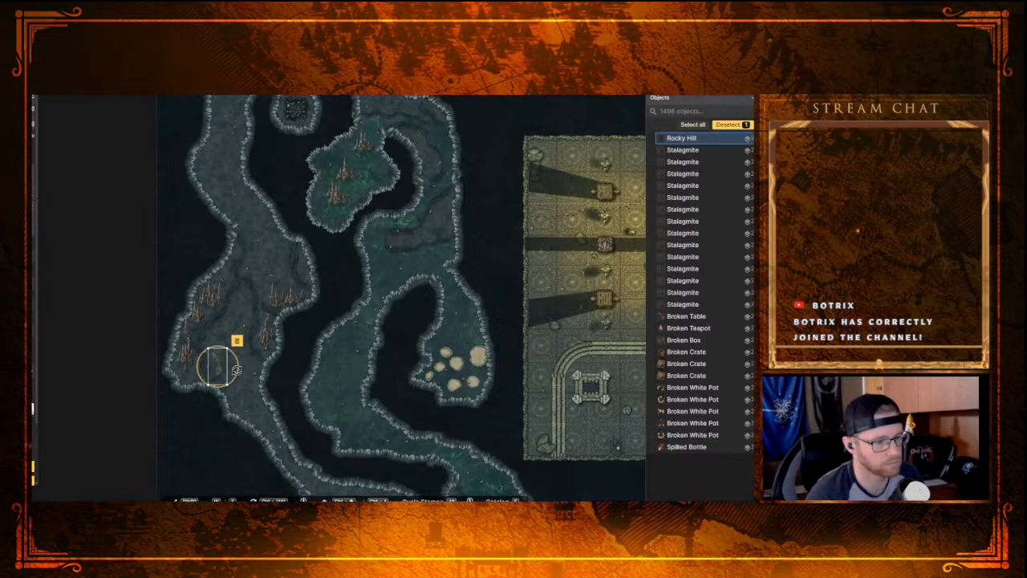
{"action": "left_click_drag", "start_coordinate": [224, 366], "coordinate": [240, 345]}
{"action": "left_click_drag", "start_coordinate": [221, 329], "coordinate": [209, 361]}
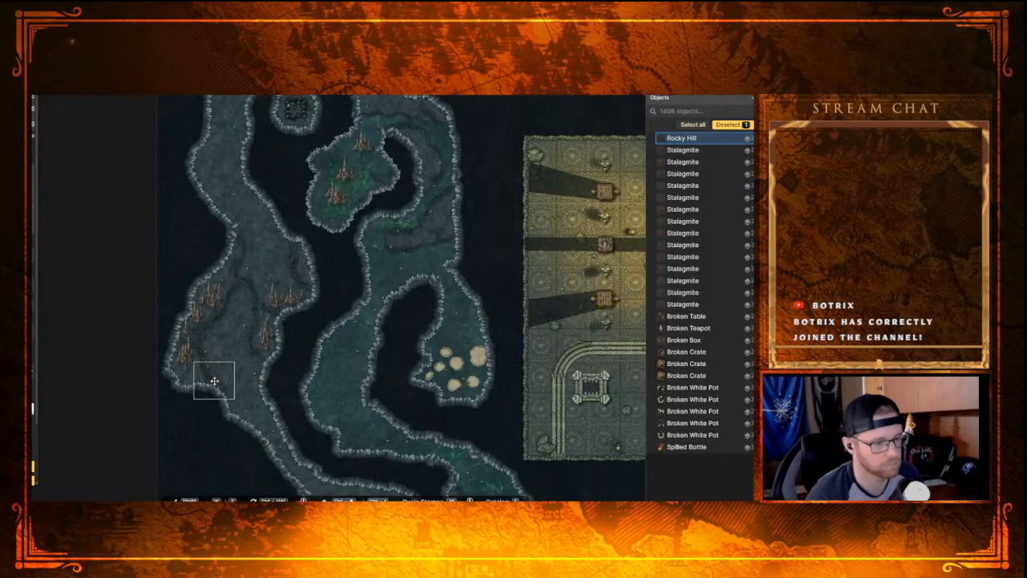
{"action": "left_click_drag", "start_coordinate": [214, 381], "coordinate": [214, 380]}
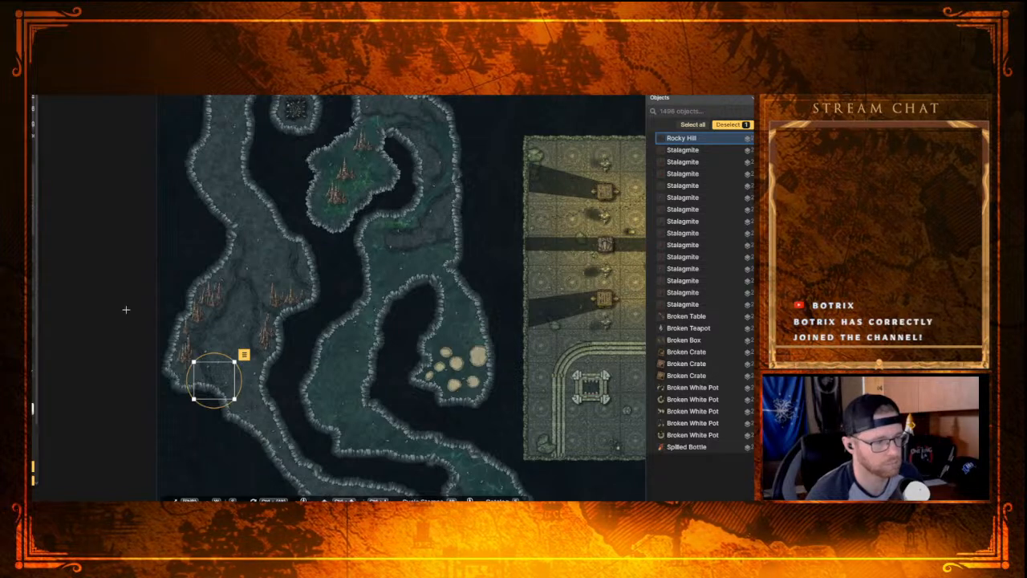
{"action": "left_click", "coordinate": [115, 280]}
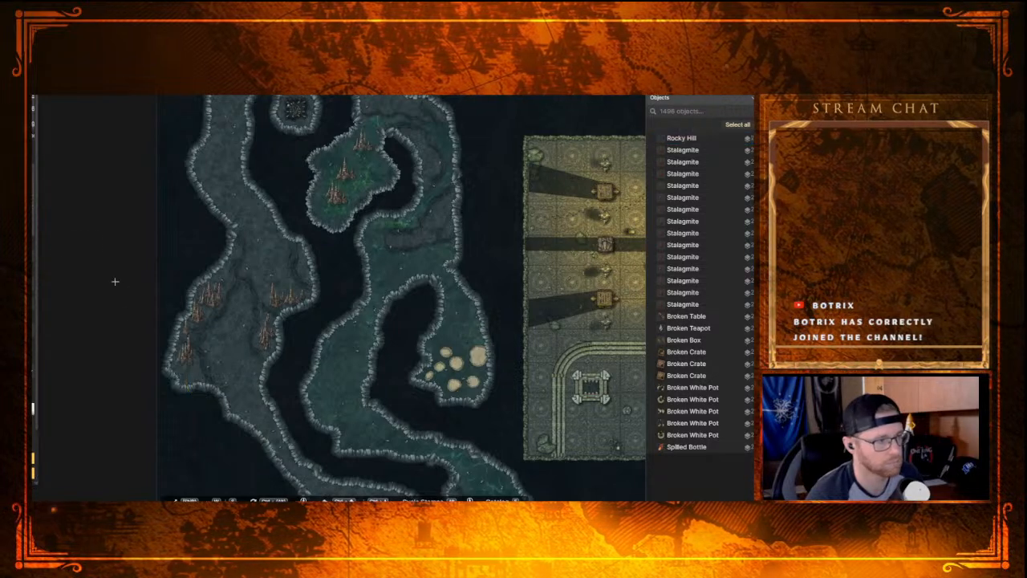
Step: Add three more Rocky Hill stamps eastward from the first, forming a ridge across the cavern's lower end
{"action": "left_click", "coordinate": [233, 389]}
{"action": "mouse_move", "coordinate": [247, 375]}
{"action": "left_mouse_down"}
{"action": "mouse_move", "coordinate": [224, 419]}
{"action": "mouse_move", "coordinate": [201, 399]}
{"action": "mouse_move", "coordinate": [235, 386]}
{"action": "left_mouse_up"}
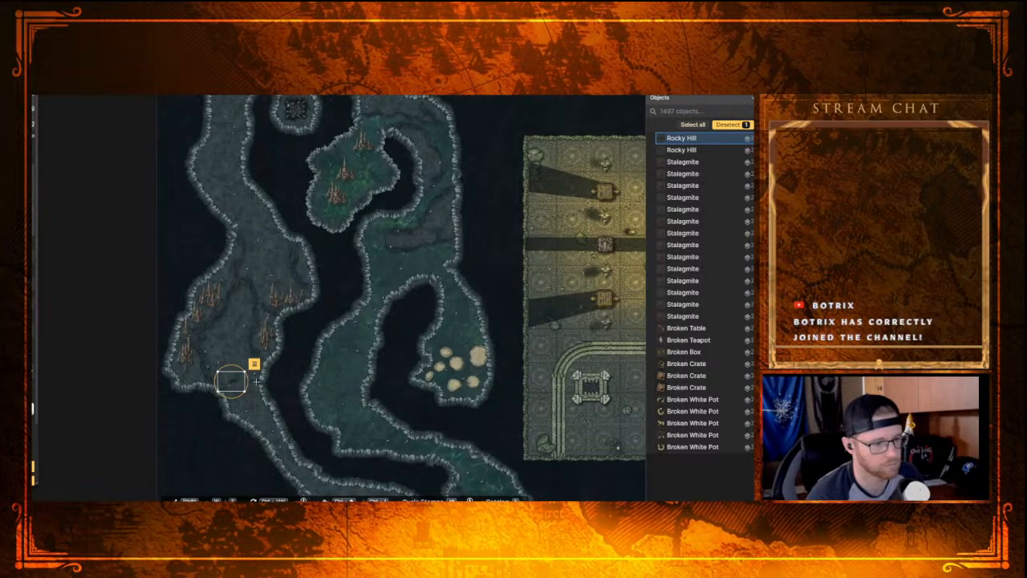
{"action": "left_click", "coordinate": [272, 371]}
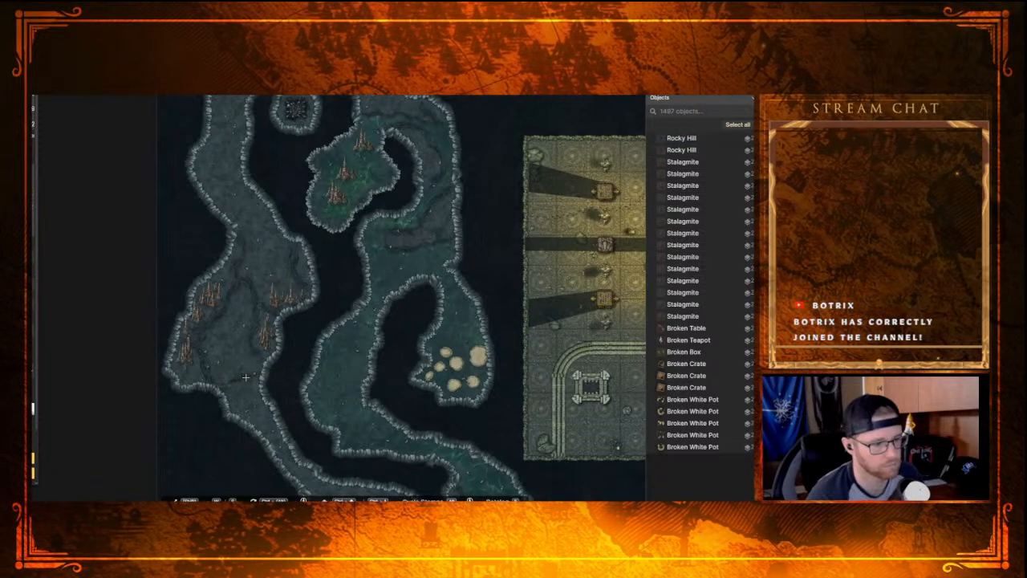
{"action": "left_click", "coordinate": [245, 377]}
{"action": "left_click", "coordinate": [275, 392]}
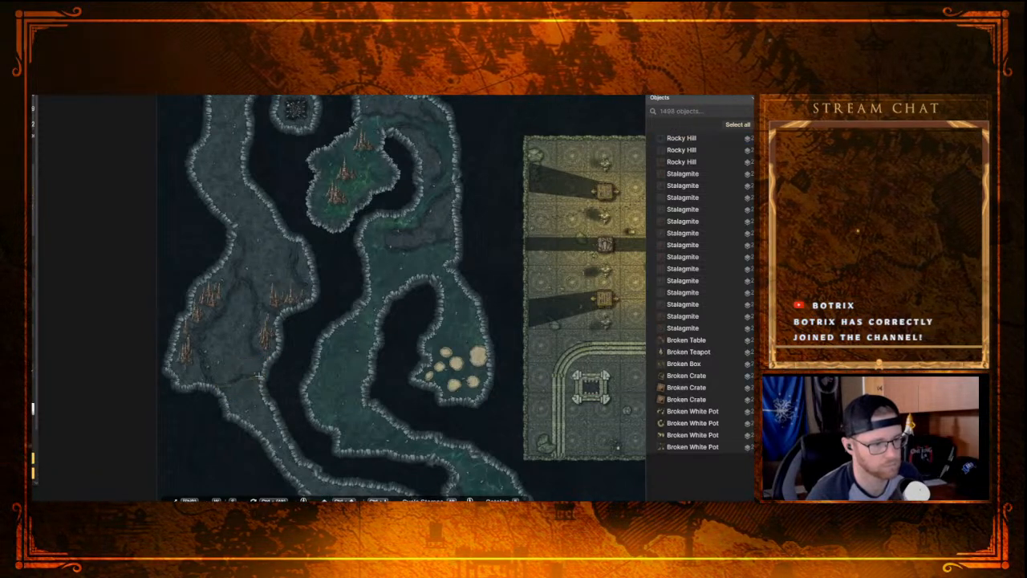
{"action": "left_click", "coordinate": [258, 372]}
{"action": "left_click", "coordinate": [290, 373]}
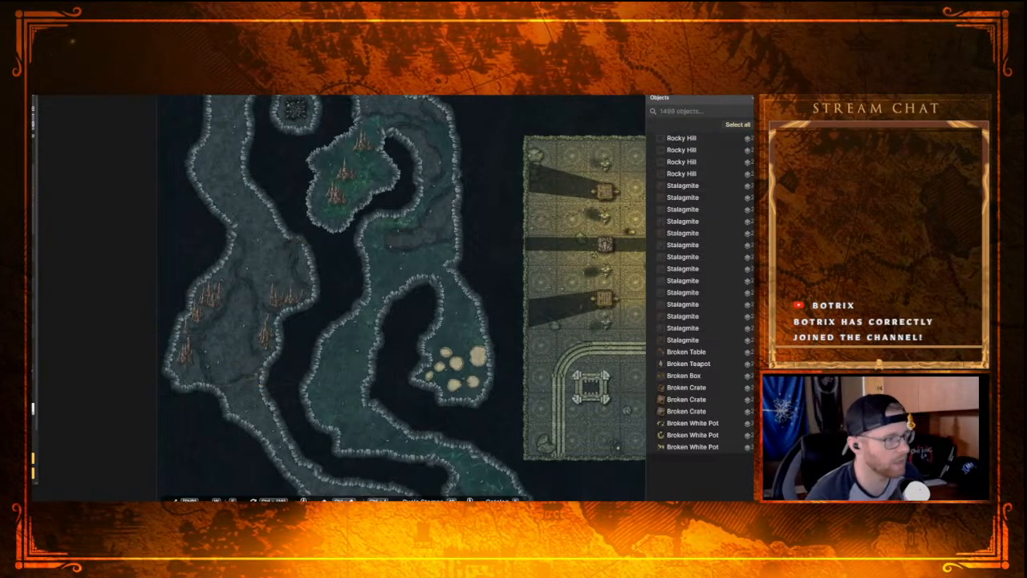
Step: Brush green ground over the hollow enclosed by the rocky ridges in the western stalagmite cavern
{"action": "key", "text": "m"}
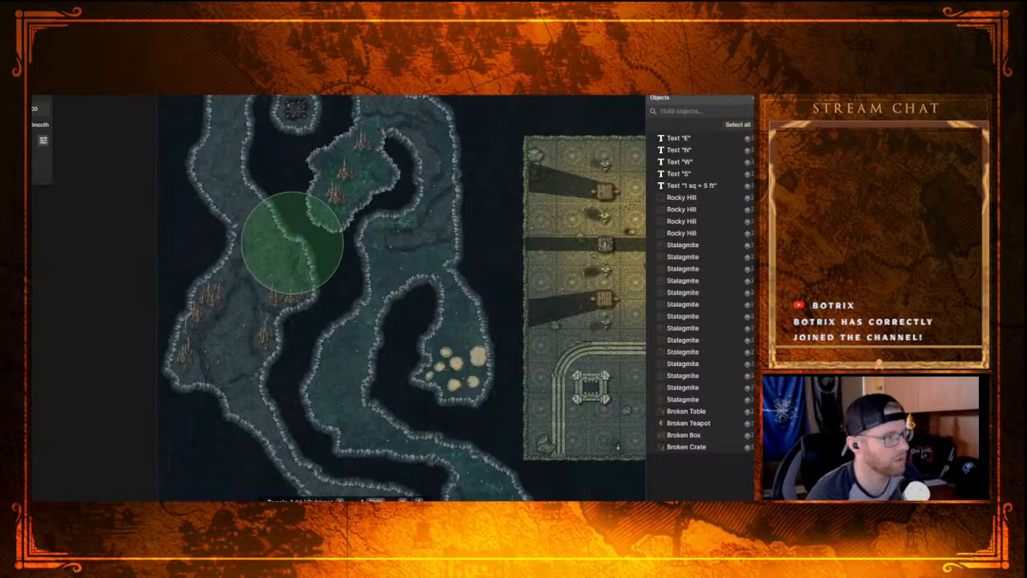
{"action": "key", "text": "v"}
{"action": "left_click", "coordinate": [277, 368]}
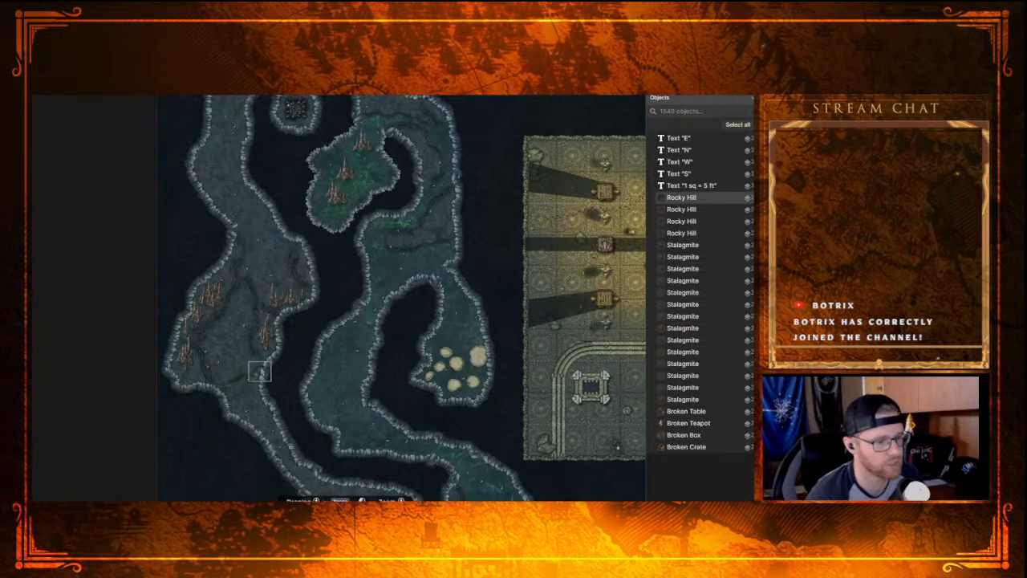
{"action": "left_click", "coordinate": [272, 371]}
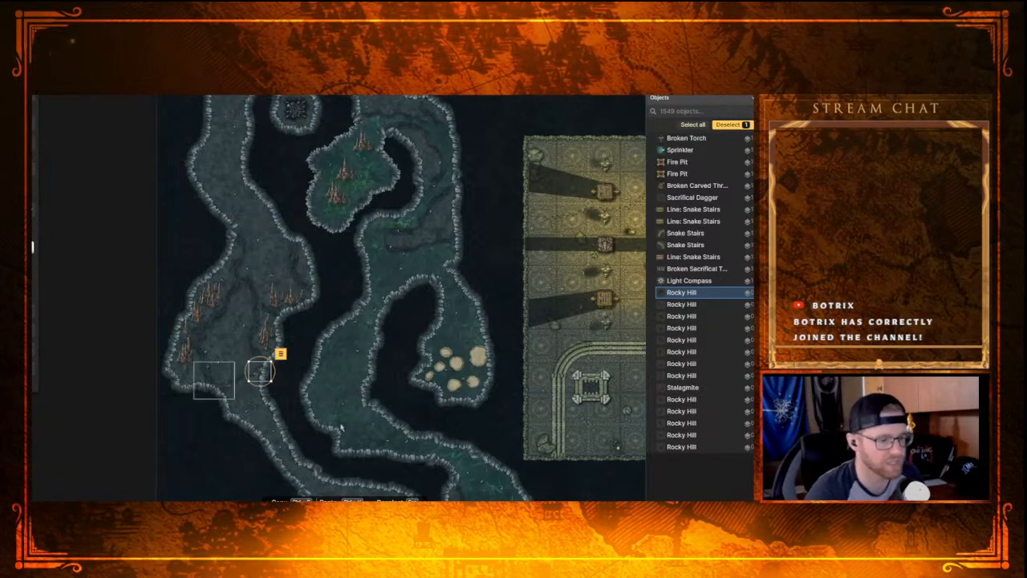
{"action": "scroll", "coordinate": [236, 362], "scroll_direction": "up", "scroll_amount": 3}
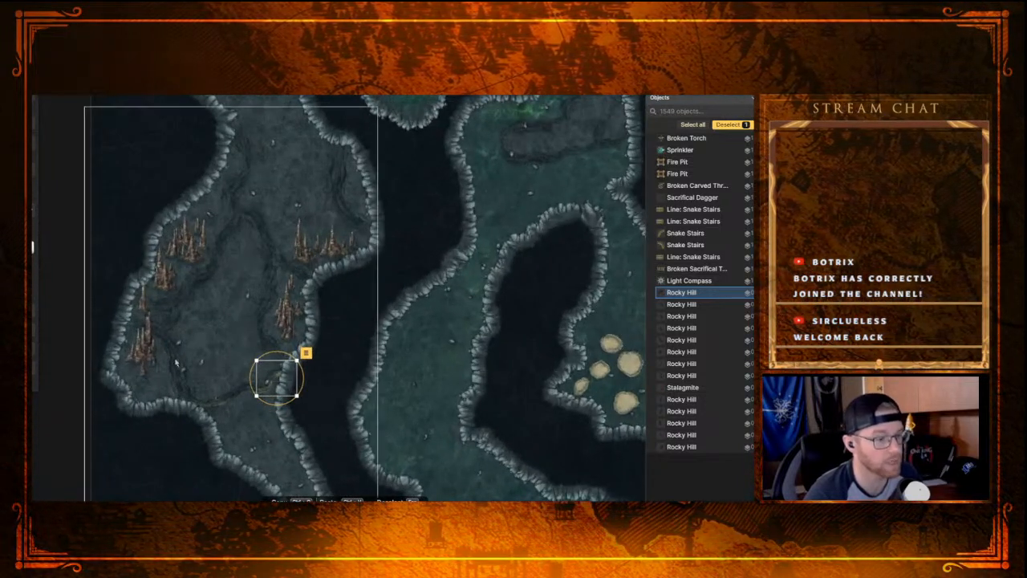
{"action": "key", "text": "b"}
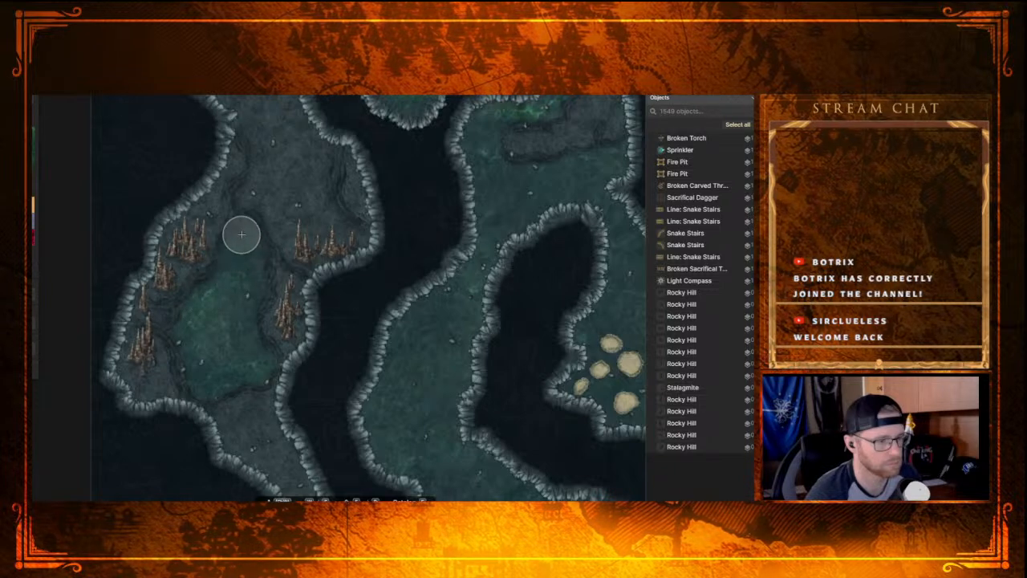
Step: Paint over the teal floor of the southwestern dead-end chamber with the plain grey cave ground of the adjoining passage
{"action": "scroll", "coordinate": [236, 355], "scroll_direction": "down", "scroll_amount": 2}
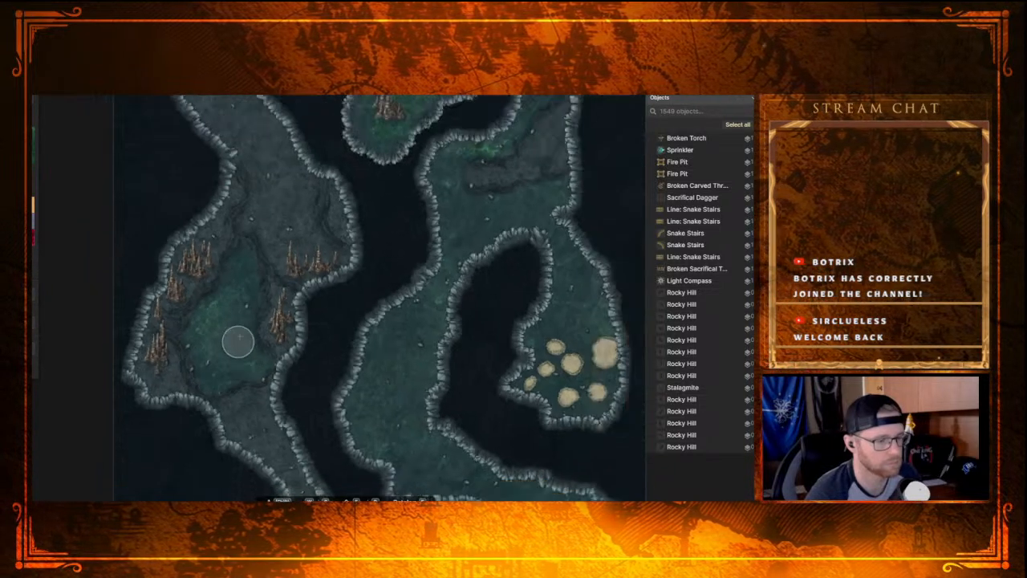
{"action": "left_click_drag", "start_coordinate": [264, 207], "coordinate": [332, 389]}
{"action": "left_click_drag", "start_coordinate": [348, 312], "coordinate": [278, 205]}
{"action": "left_click_drag", "start_coordinate": [274, 374], "coordinate": [252, 190]}
{"action": "left_click_drag", "start_coordinate": [252, 302], "coordinate": [224, 308]}
{"action": "scroll", "coordinate": [224, 311], "scroll_direction": "down", "scroll_amount": 2}
{"action": "scroll", "coordinate": [223, 322], "scroll_direction": "down", "scroll_amount": 2}
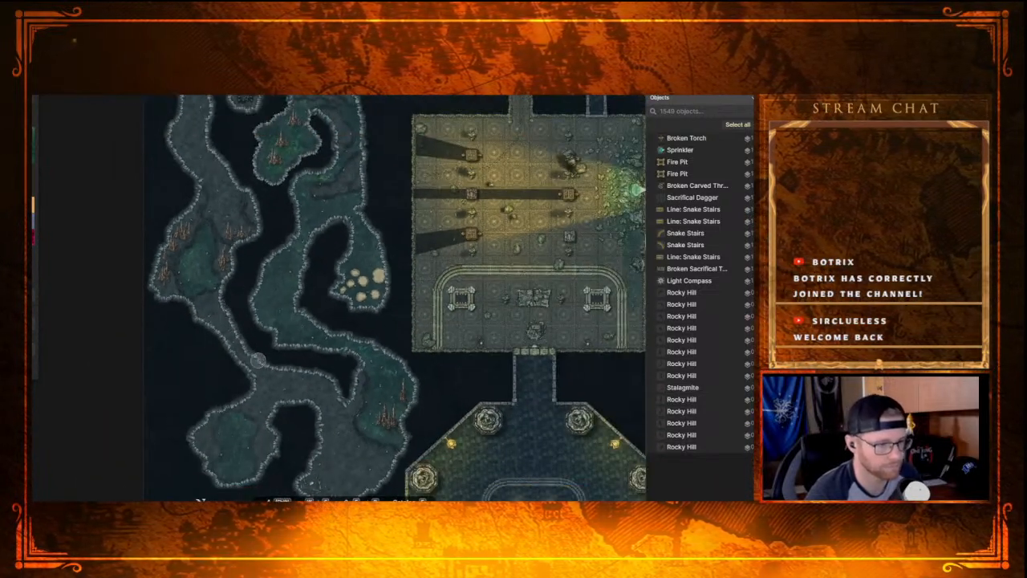
{"action": "left_click_drag", "start_coordinate": [281, 348], "coordinate": [258, 256]}
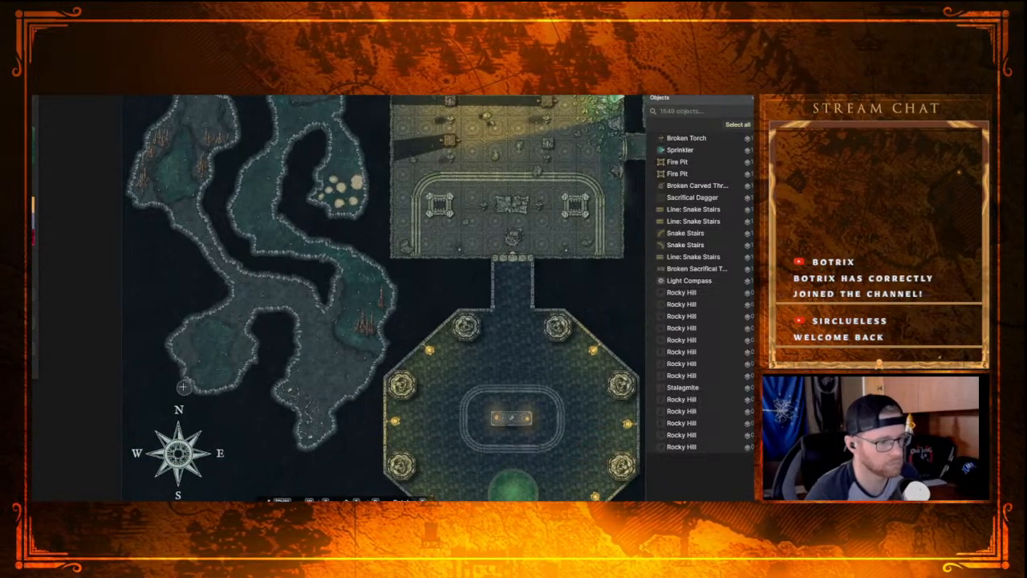
{"action": "scroll", "coordinate": [160, 377], "scroll_direction": "up", "scroll_amount": 3}
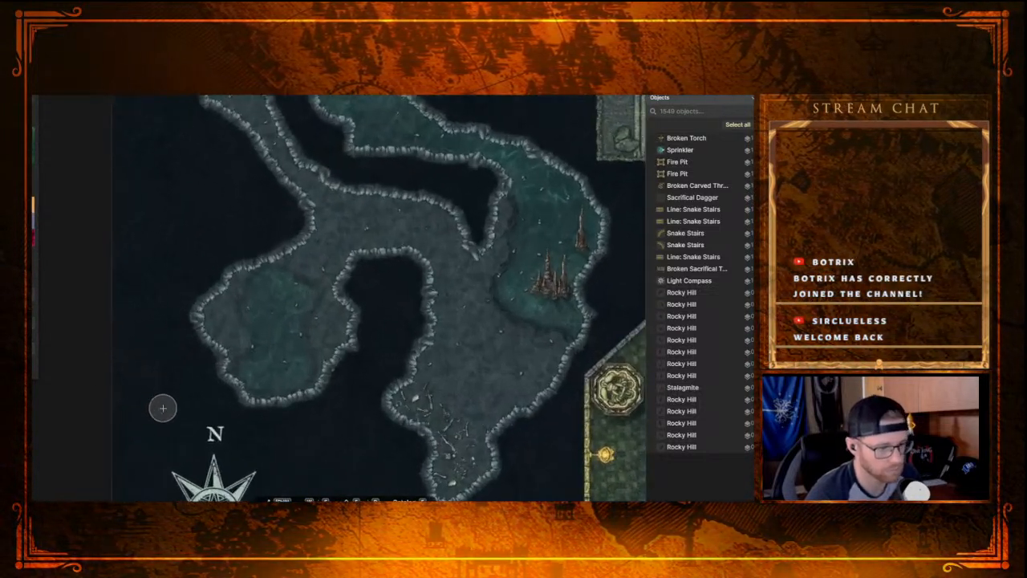
{"action": "scroll", "coordinate": [165, 403], "scroll_direction": "up", "scroll_amount": 1}
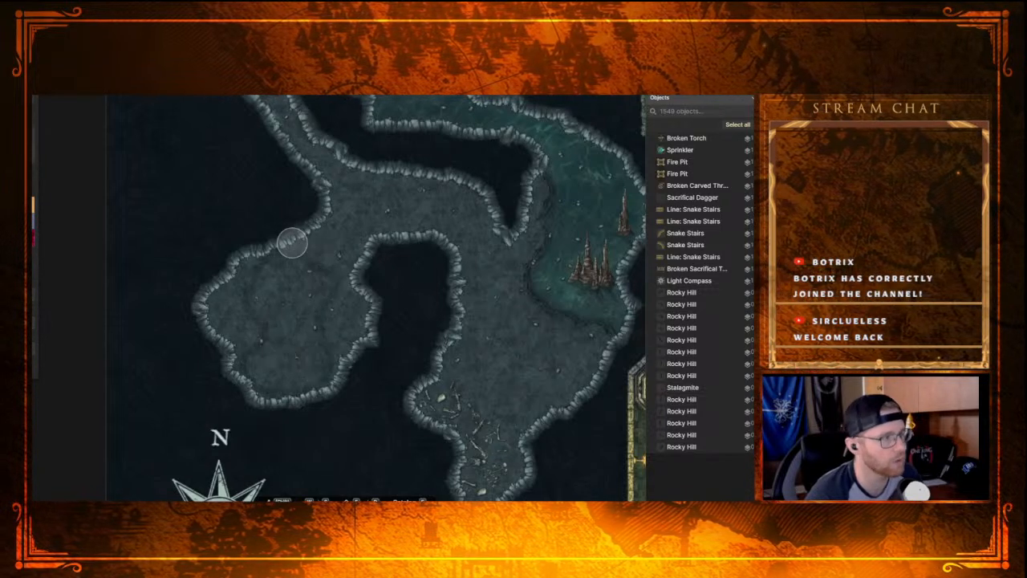
Step: Delete the Hill Composite from the floor of the southwestern dead-end chamber
{"action": "key", "text": "v"}
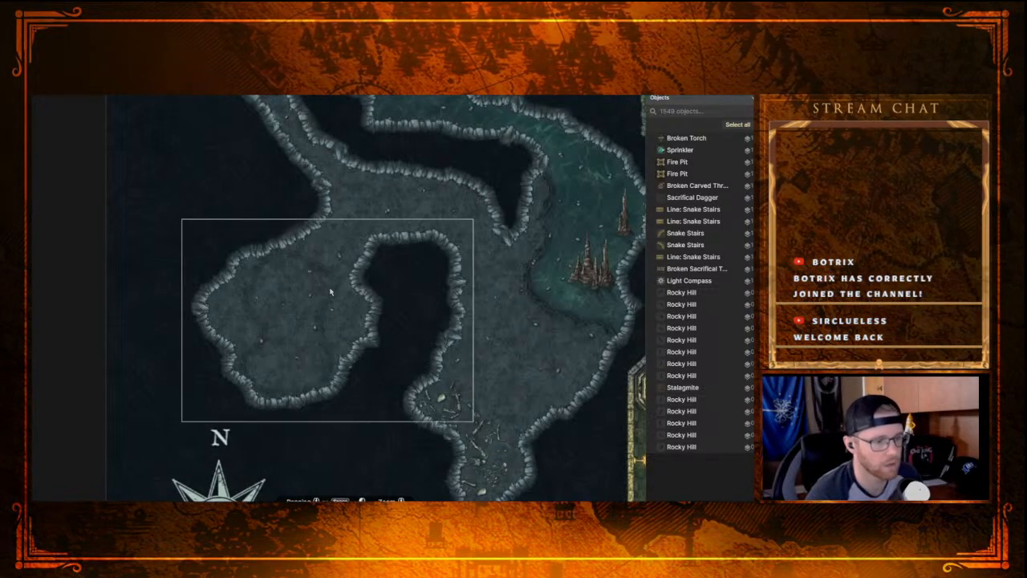
{"action": "left_click", "coordinate": [333, 289]}
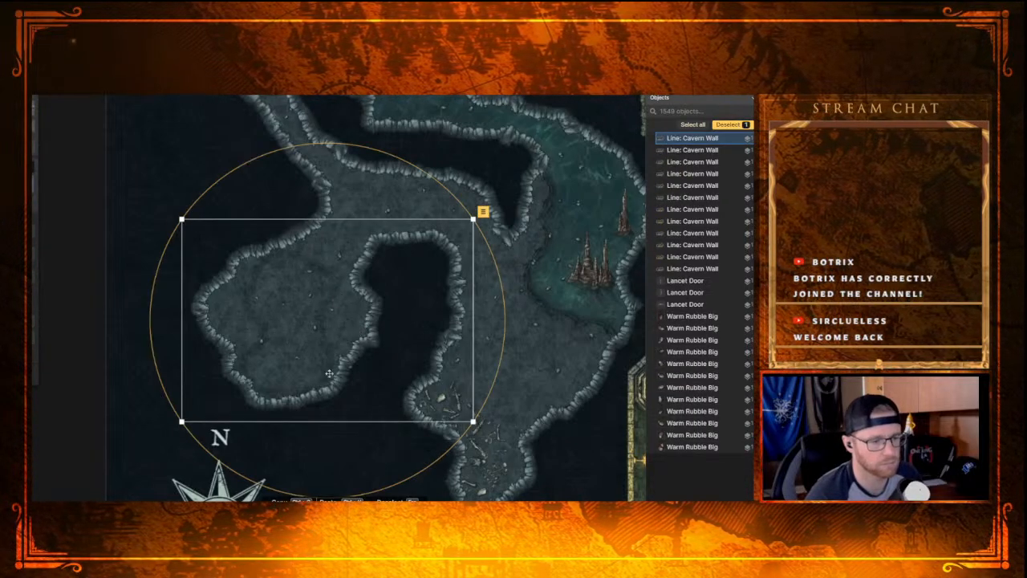
{"action": "left_click", "coordinate": [281, 364]}
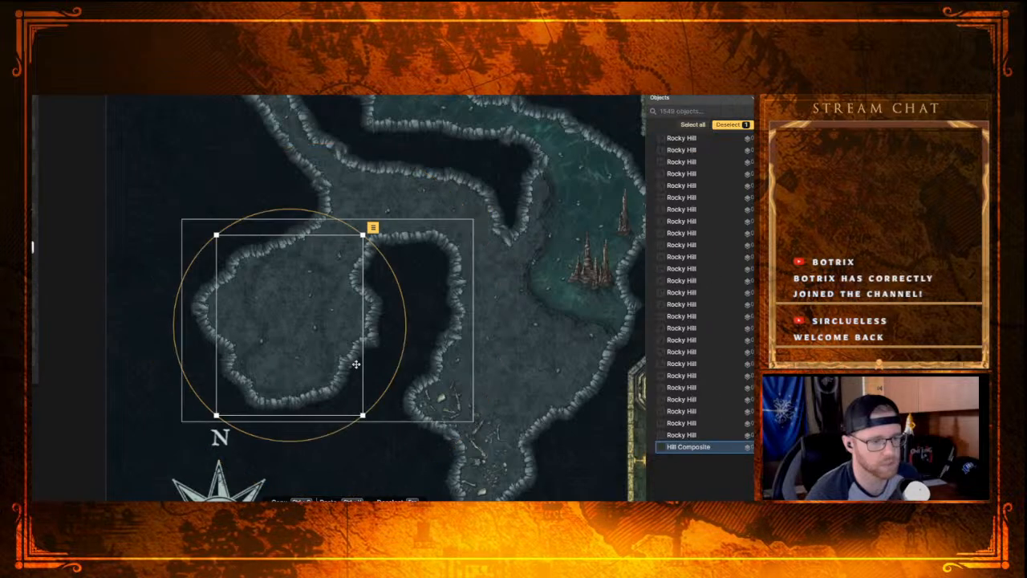
{"action": "key", "text": "Delete"}
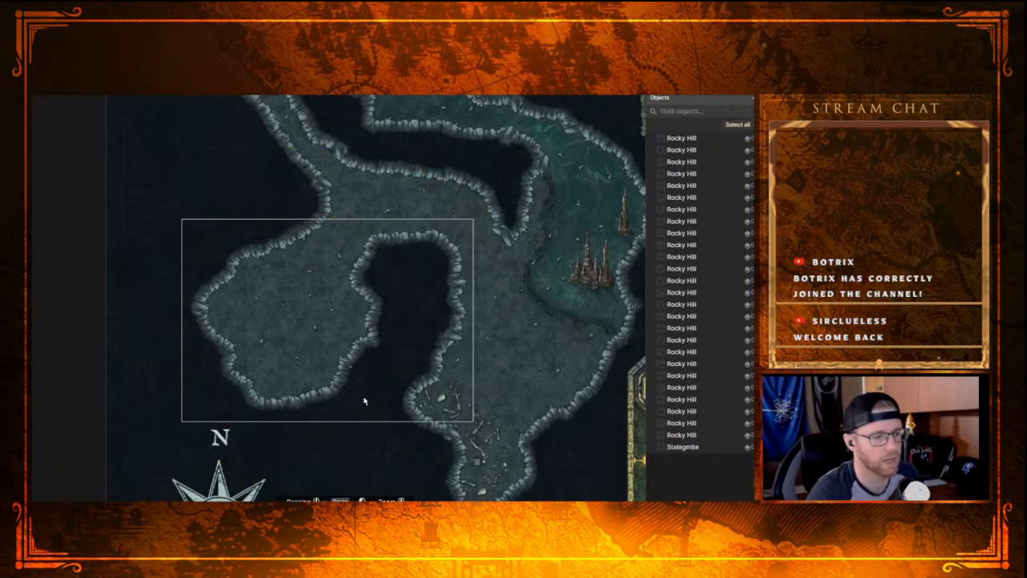
Step: Examine the northern cave passages, the central green stalagmite chamber and the western stalagmite cavern
{"action": "scroll", "coordinate": [375, 288], "scroll_direction": "down", "scroll_amount": 5}
{"action": "left_click_drag", "start_coordinate": [362, 219], "coordinate": [389, 344]}
{"action": "left_click_drag", "start_coordinate": [417, 209], "coordinate": [398, 337]}
{"action": "mouse_move", "coordinate": [336, 204]}
{"action": "left_mouse_down"}
{"action": "mouse_move", "coordinate": [341, 276]}
{"action": "mouse_move", "coordinate": [332, 212]}
{"action": "left_mouse_up"}
{"action": "left_click", "coordinate": [377, 255]}
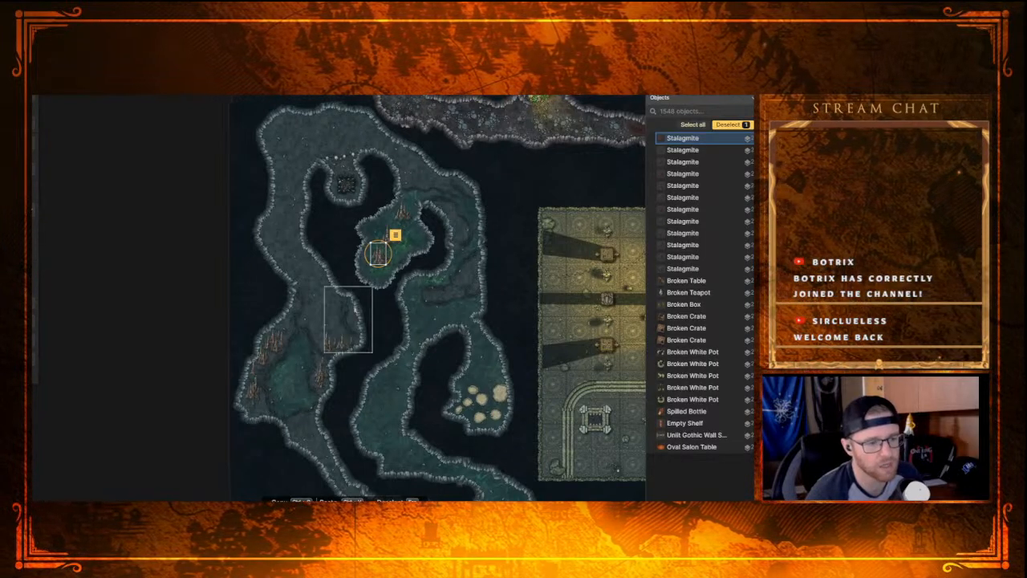
{"action": "scroll", "coordinate": [409, 315], "scroll_direction": "up", "scroll_amount": 3}
{"action": "scroll", "coordinate": [382, 325], "scroll_direction": "up", "scroll_amount": 3}
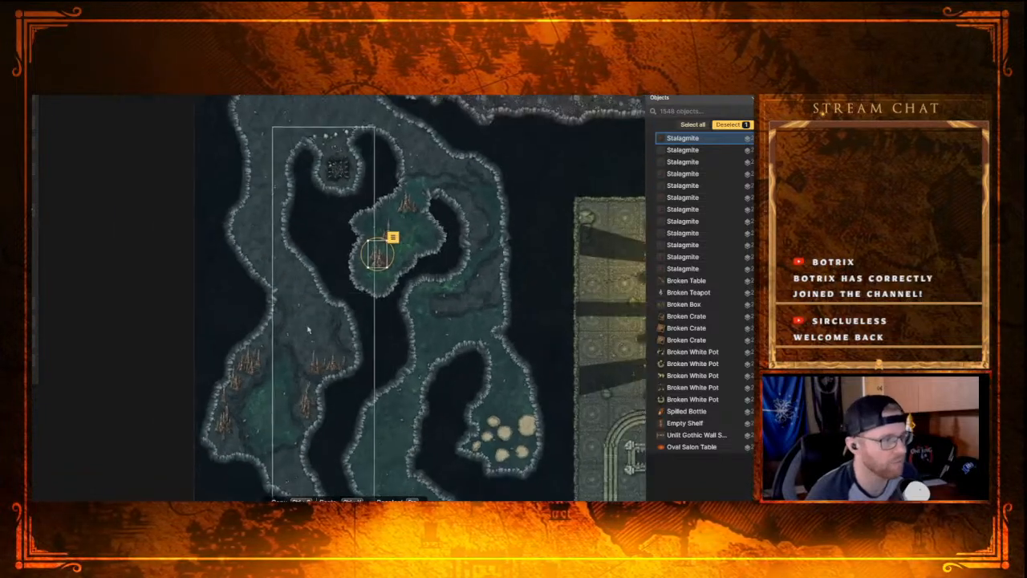
{"action": "left_click_drag", "start_coordinate": [310, 333], "coordinate": [249, 190]}
{"action": "mouse_move", "coordinate": [281, 323]}
{"action": "left_mouse_down"}
{"action": "mouse_move", "coordinate": [259, 266]}
{"action": "mouse_move", "coordinate": [211, 225]}
{"action": "left_mouse_up"}
{"action": "mouse_move", "coordinate": [301, 349]}
{"action": "left_mouse_down"}
{"action": "mouse_move", "coordinate": [229, 278]}
{"action": "mouse_move", "coordinate": [311, 339]}
{"action": "left_mouse_up"}
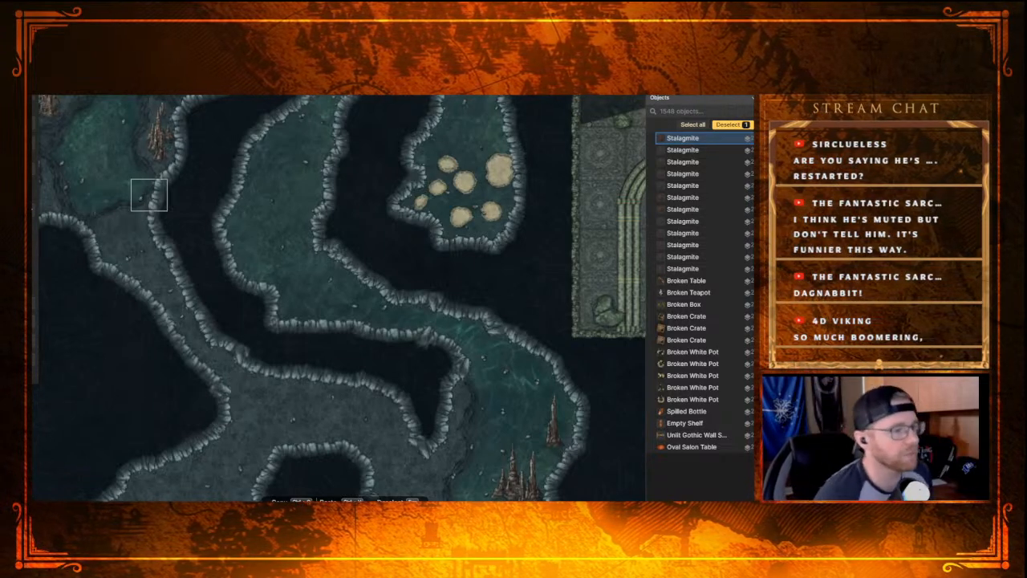
Step: Examine the southern cave passages, the dead-end chamber and the bone-strewn nook against the rest of the cave system
{"action": "left_click_drag", "start_coordinate": [243, 270], "coordinate": [404, 444]}
{"action": "left_click_drag", "start_coordinate": [299, 354], "coordinate": [260, 292]}
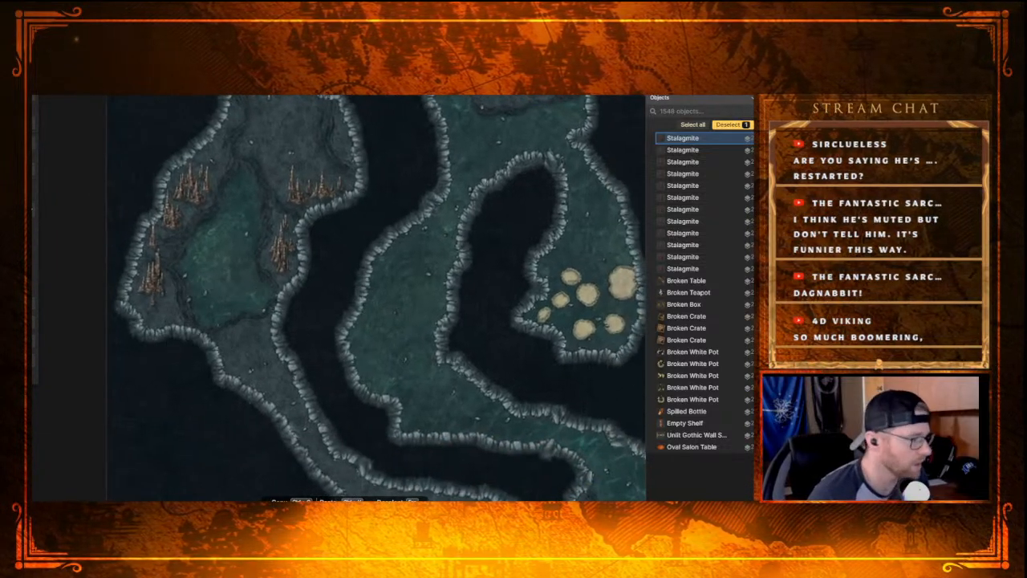
{"action": "left_click_drag", "start_coordinate": [192, 405], "coordinate": [74, 127]}
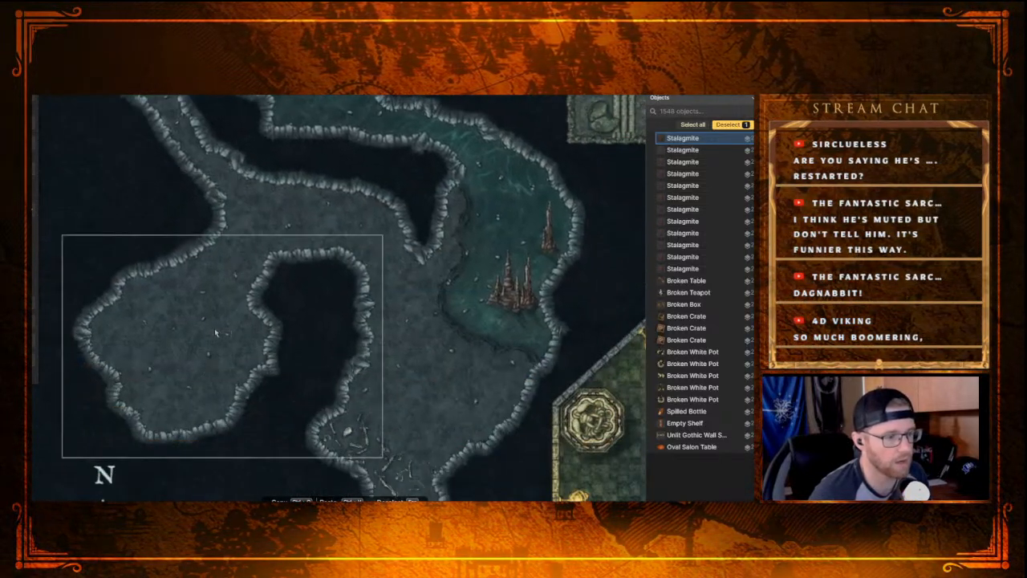
{"action": "left_click_drag", "start_coordinate": [423, 385], "coordinate": [312, 204]}
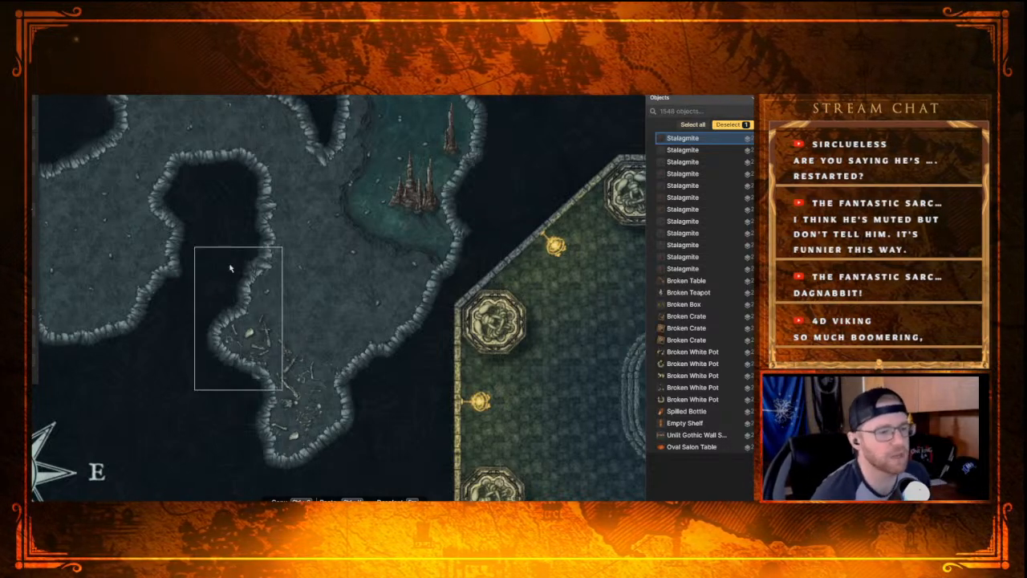
{"action": "left_click_drag", "start_coordinate": [231, 199], "coordinate": [262, 291]}
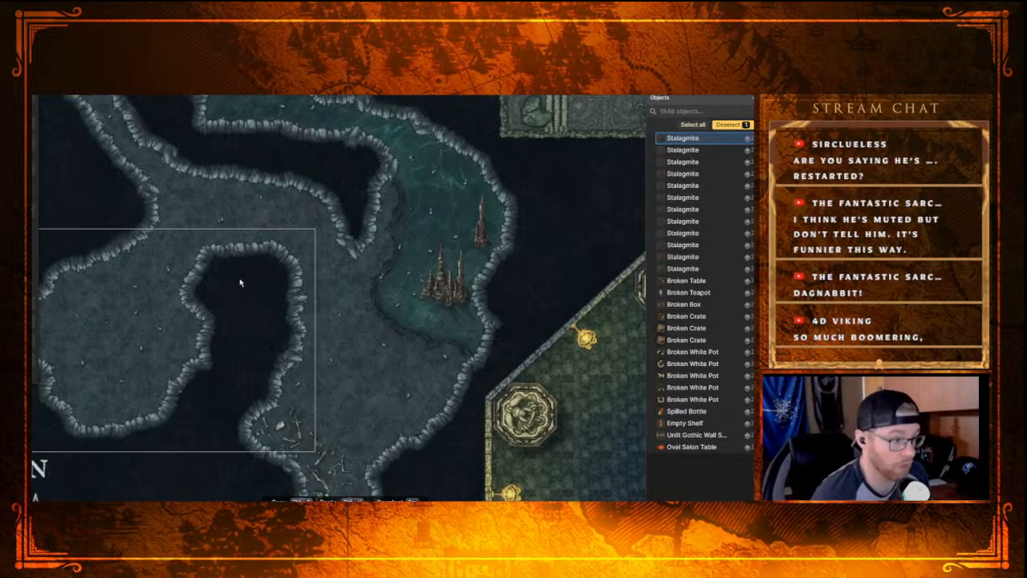
{"action": "scroll", "coordinate": [239, 285], "scroll_direction": "down", "scroll_amount": 2}
{"action": "scroll", "coordinate": [240, 286], "scroll_direction": "down", "scroll_amount": 2}
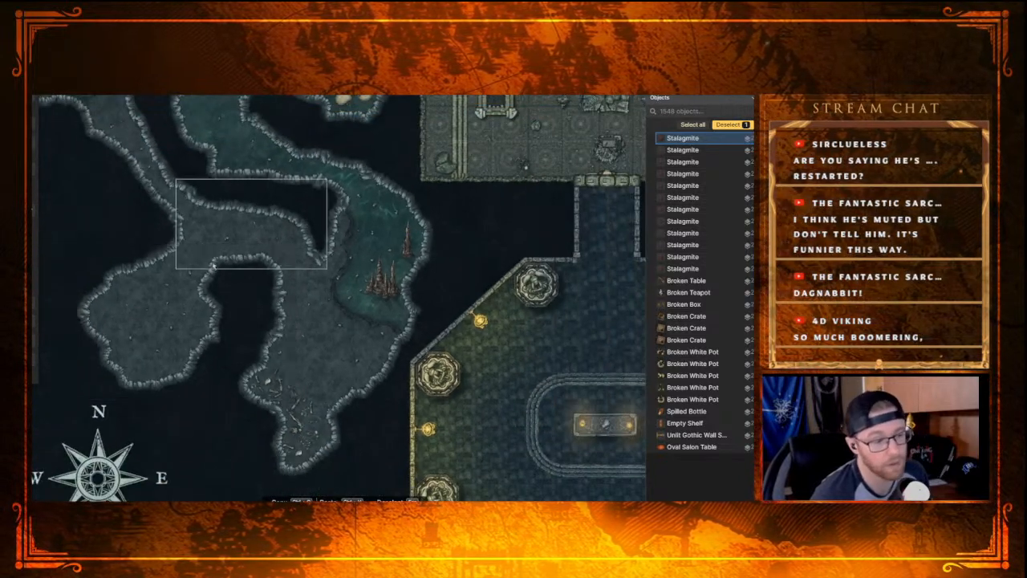
{"action": "scroll", "coordinate": [282, 337], "scroll_direction": "up", "scroll_amount": 1}
{"action": "left_click_drag", "start_coordinate": [252, 227], "coordinate": [354, 375]}
{"action": "left_click_drag", "start_coordinate": [353, 213], "coordinate": [337, 457]}
{"action": "left_click_drag", "start_coordinate": [325, 313], "coordinate": [326, 282]}
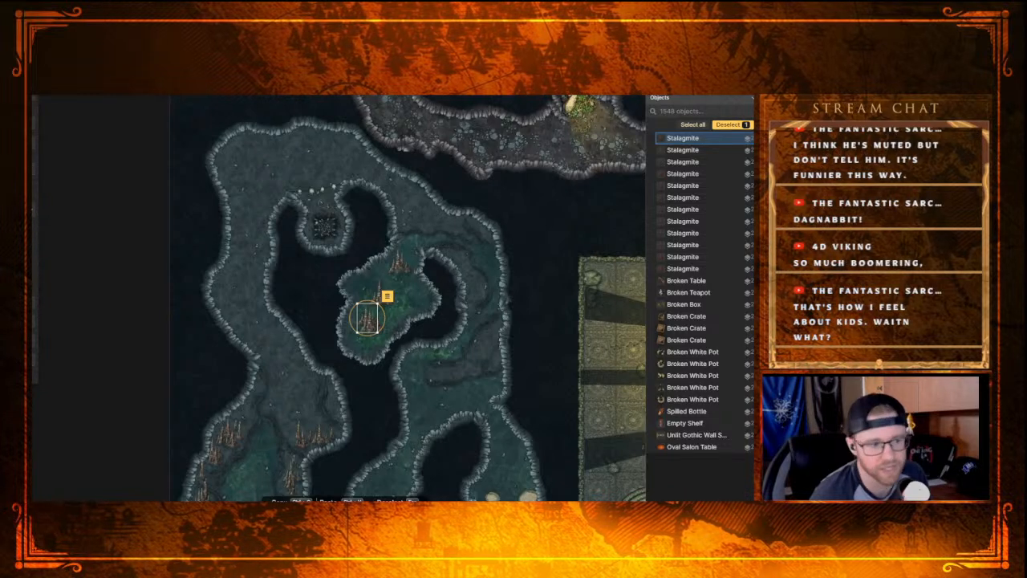
Step: Move the northern Stalagmite cluster in the central green chamber southwest, close beside the other stalagmites
{"action": "left_click_drag", "start_coordinate": [338, 338], "coordinate": [385, 158]}
{"action": "left_click_drag", "start_coordinate": [326, 144], "coordinate": [365, 240]}
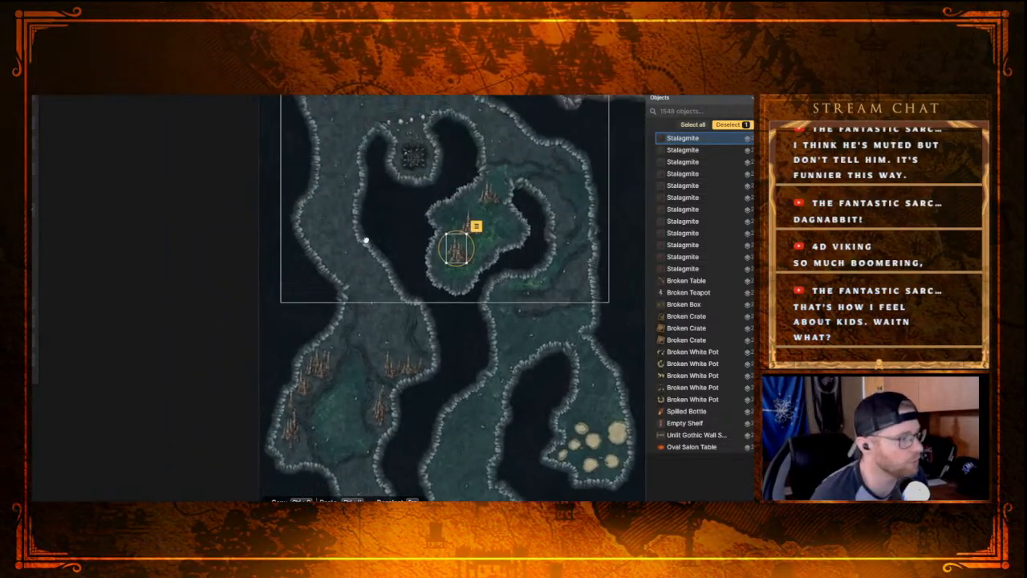
{"action": "left_click_drag", "start_coordinate": [293, 261], "coordinate": [200, 267]}
{"action": "left_click", "coordinate": [219, 329]}
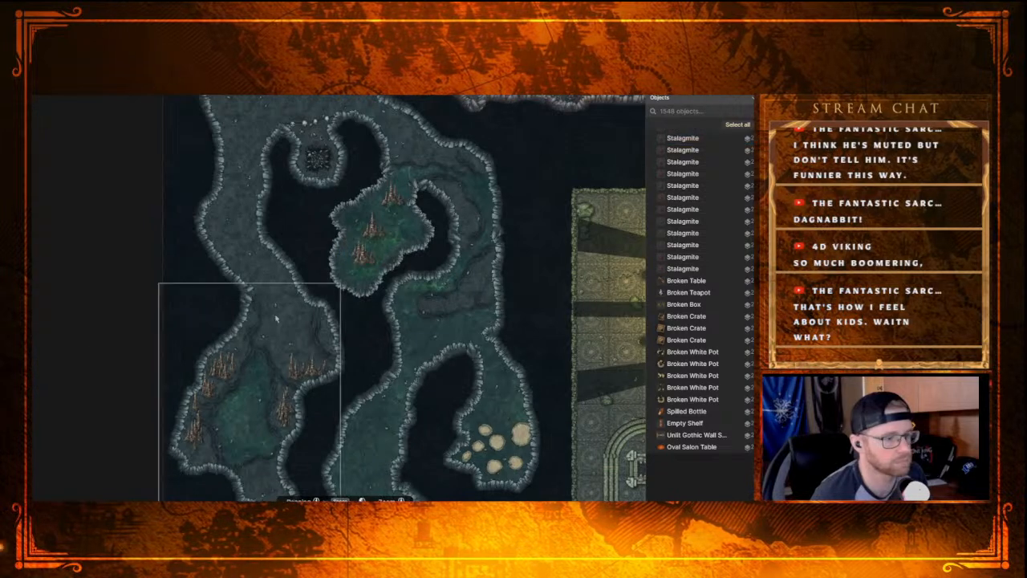
{"action": "left_click_drag", "start_coordinate": [403, 333], "coordinate": [370, 355]}
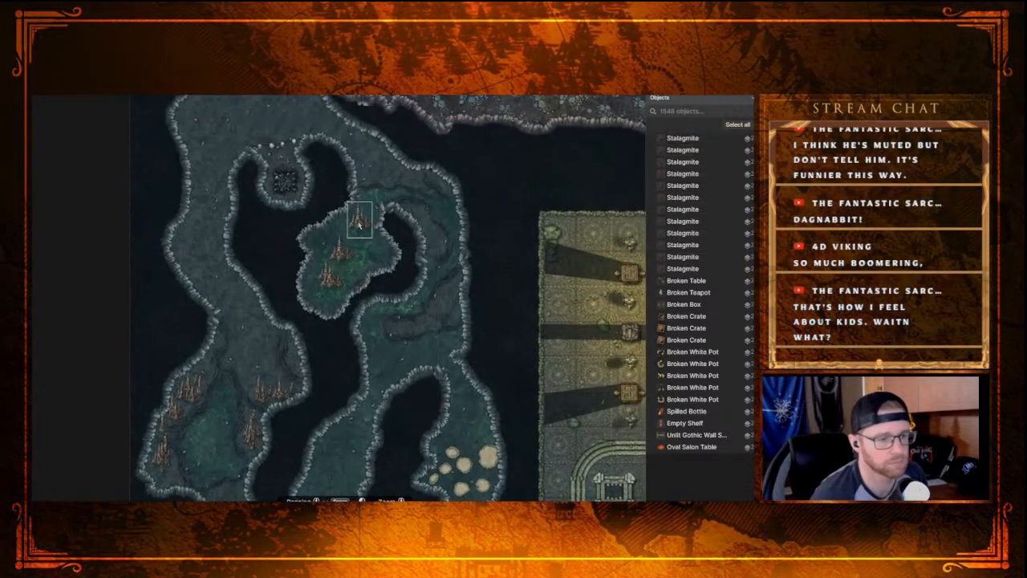
{"action": "left_click", "coordinate": [359, 227]}
{"action": "left_click_drag", "start_coordinate": [358, 226], "coordinate": [359, 234]}
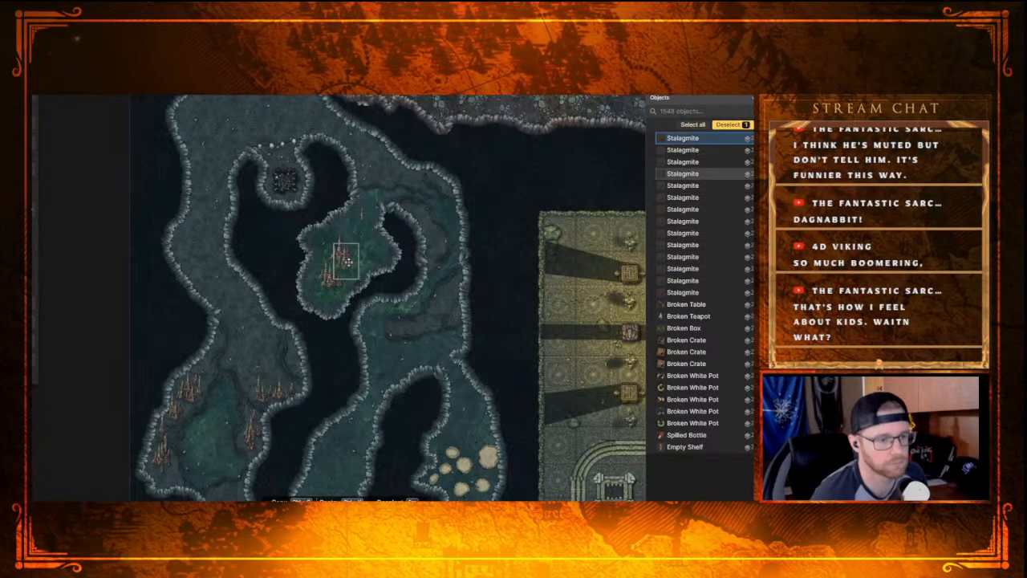
{"action": "left_click", "coordinate": [343, 259]}
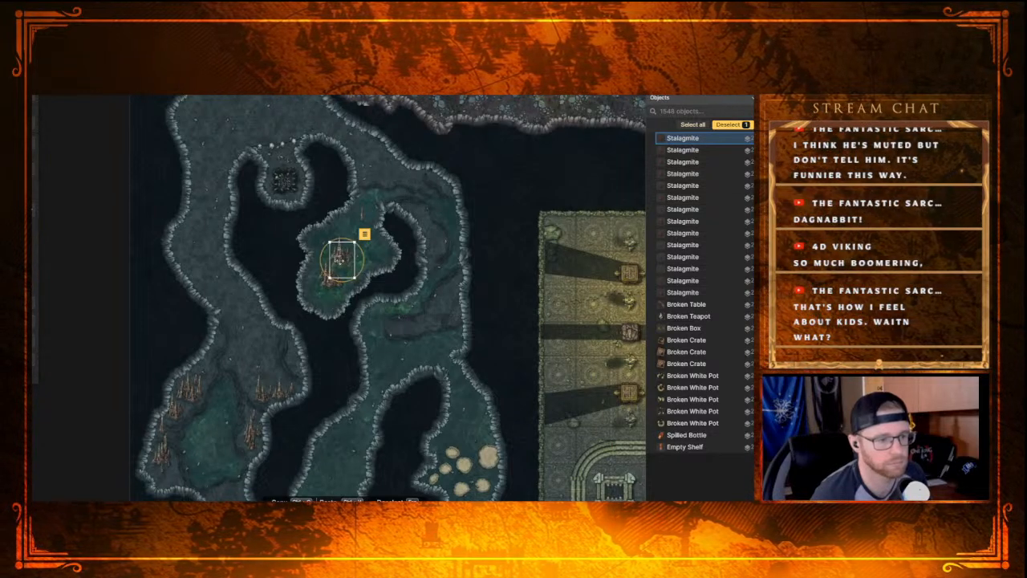
{"action": "mouse_move", "coordinate": [341, 263]}
{"action": "left_mouse_down"}
{"action": "mouse_move", "coordinate": [325, 292]}
{"action": "mouse_move", "coordinate": [352, 248]}
{"action": "left_mouse_up"}
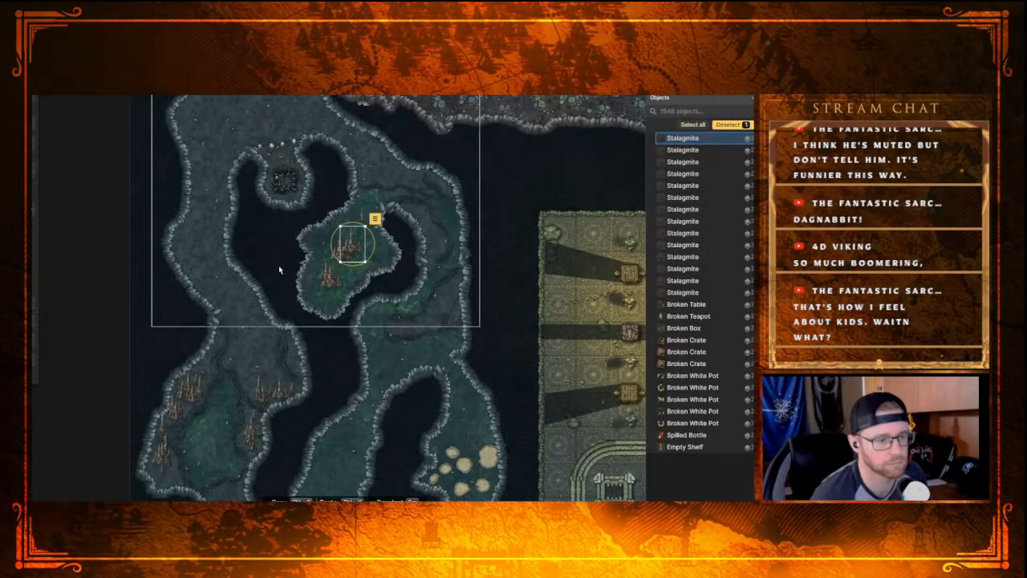
Step: Flip the moved Stalagmite horizontally, deselect it and save the map
{"action": "right_click", "coordinate": [371, 228]}
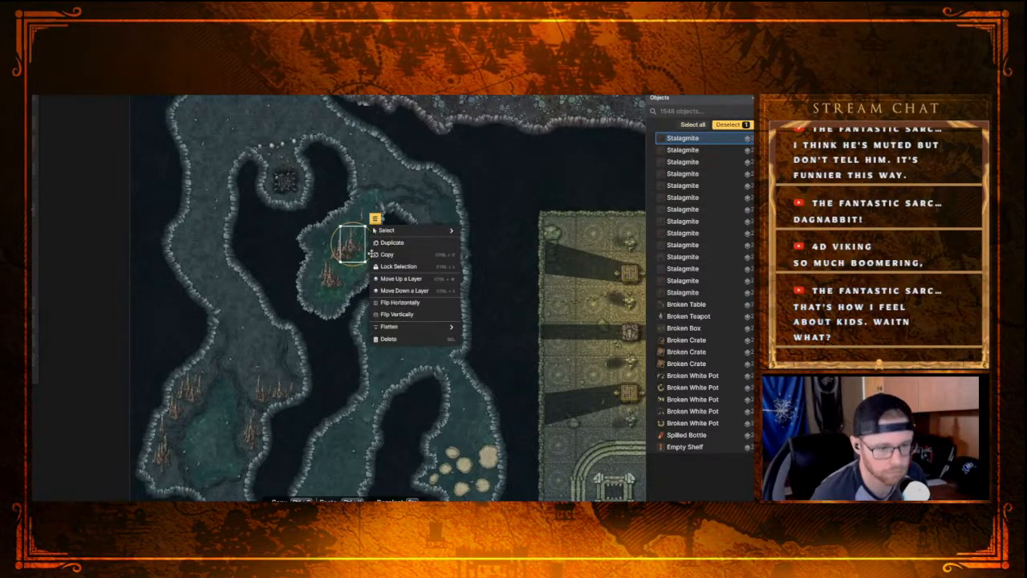
{"action": "left_click", "coordinate": [396, 301]}
{"action": "left_click", "coordinate": [270, 261]}
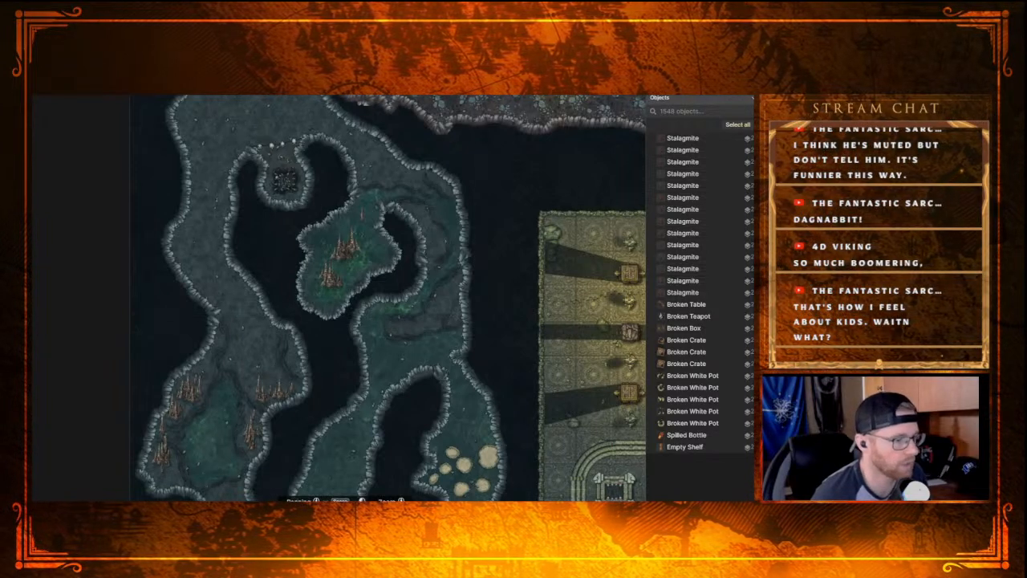
{"action": "key", "text": "ctrl+s"}
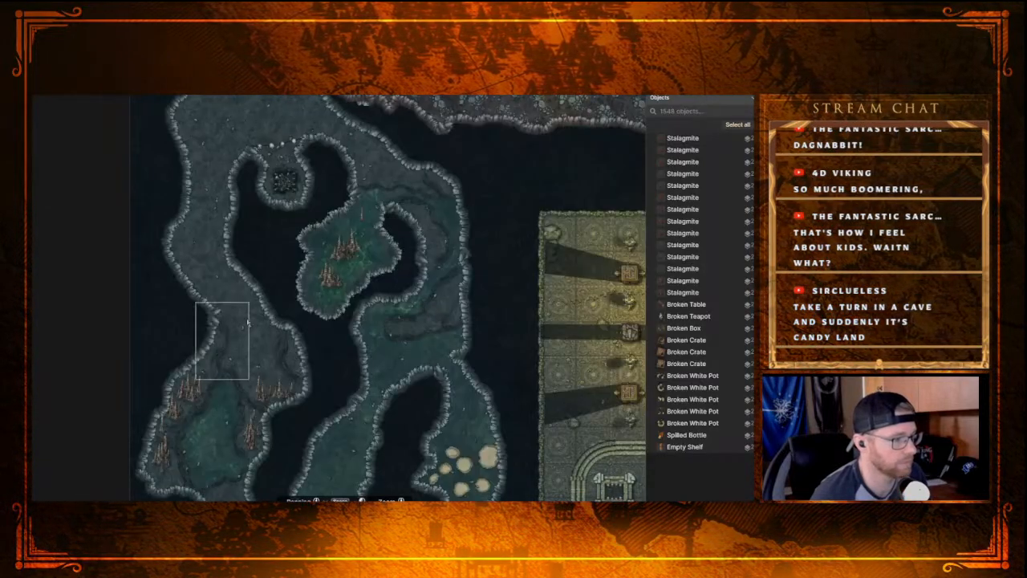
{"action": "scroll", "coordinate": [235, 321], "scroll_direction": "down", "scroll_amount": 3}
{"action": "scroll", "coordinate": [302, 361], "scroll_direction": "up", "scroll_amount": 3}
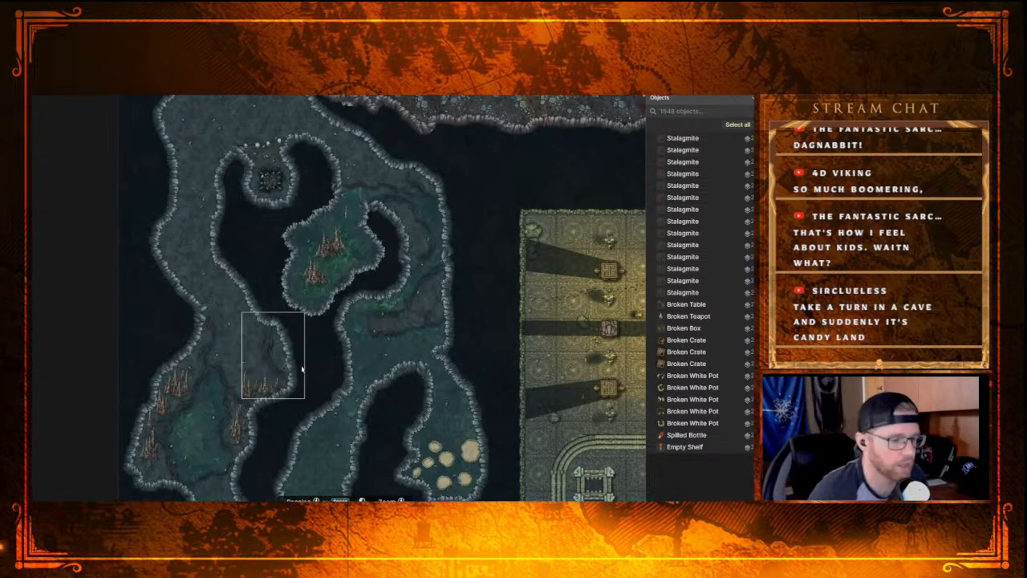
{"action": "left_click_drag", "start_coordinate": [232, 351], "coordinate": [239, 166]}
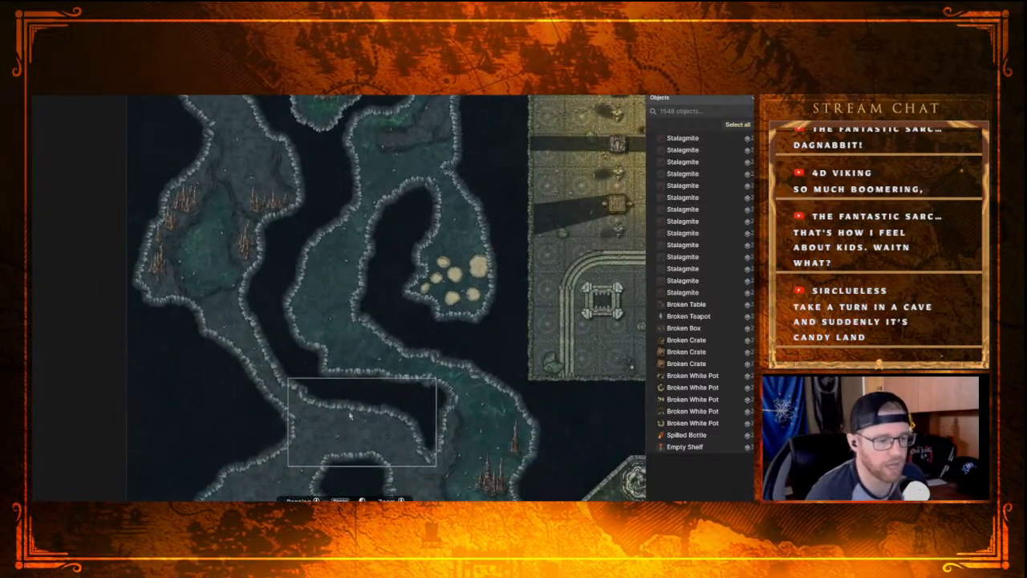
{"action": "left_click_drag", "start_coordinate": [350, 415], "coordinate": [263, 259]}
{"action": "left_click_drag", "start_coordinate": [142, 211], "coordinate": [169, 269]}
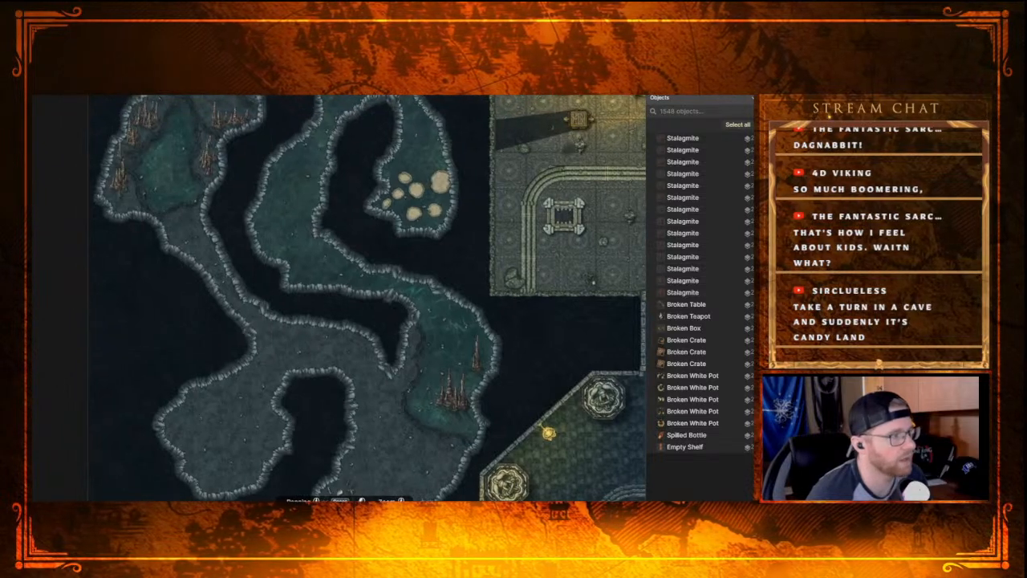
Step: Draw a small closed Cavern Wall ring in the junction below the narrow western passage and clear the floor inside it, forming a rock pillar
{"action": "left_click", "coordinate": [34, 177]}
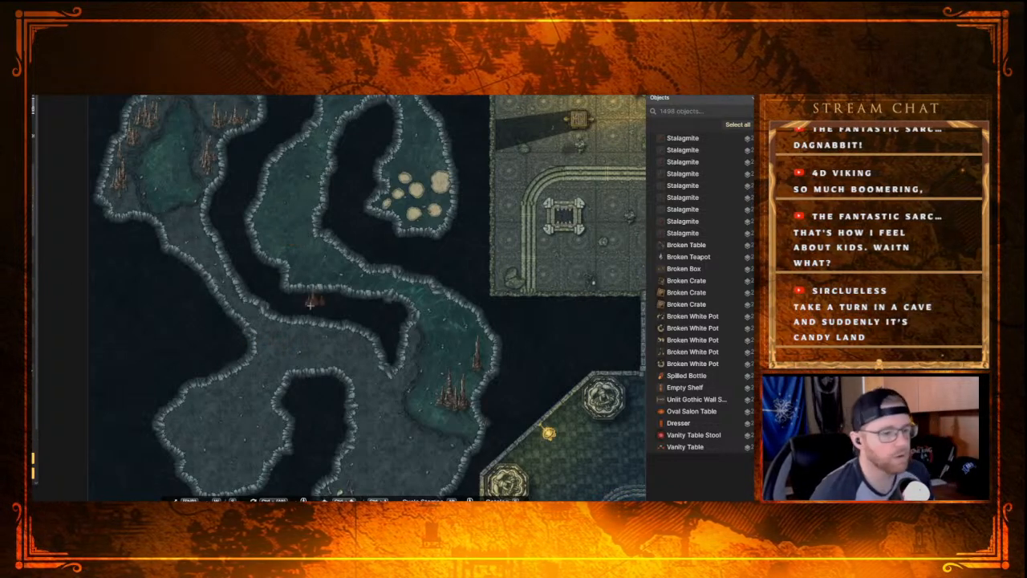
{"action": "left_click_drag", "start_coordinate": [349, 341], "coordinate": [292, 215]}
{"action": "left_click_drag", "start_coordinate": [344, 289], "coordinate": [379, 383]}
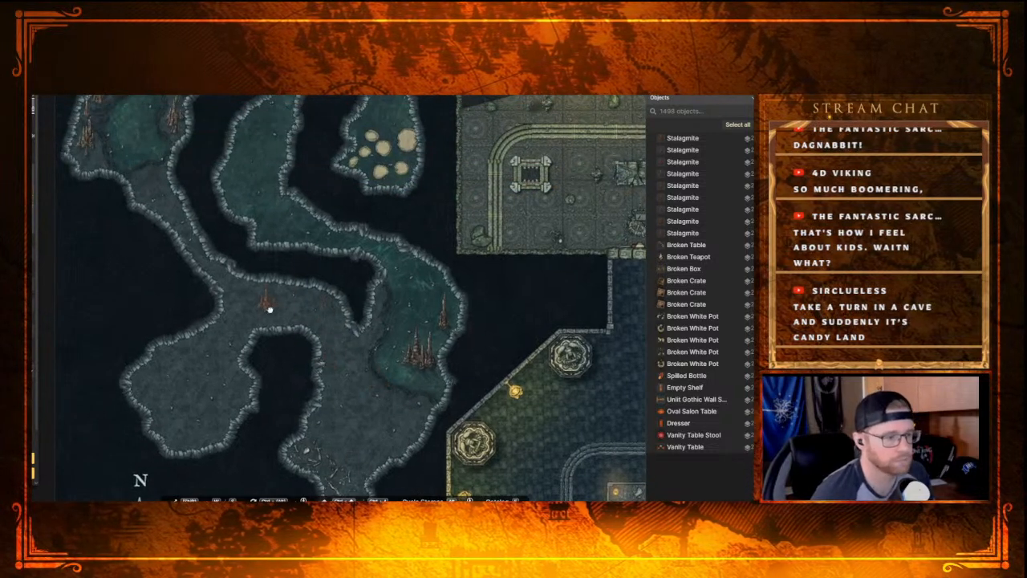
{"action": "left_click_drag", "start_coordinate": [265, 299], "coordinate": [282, 309]}
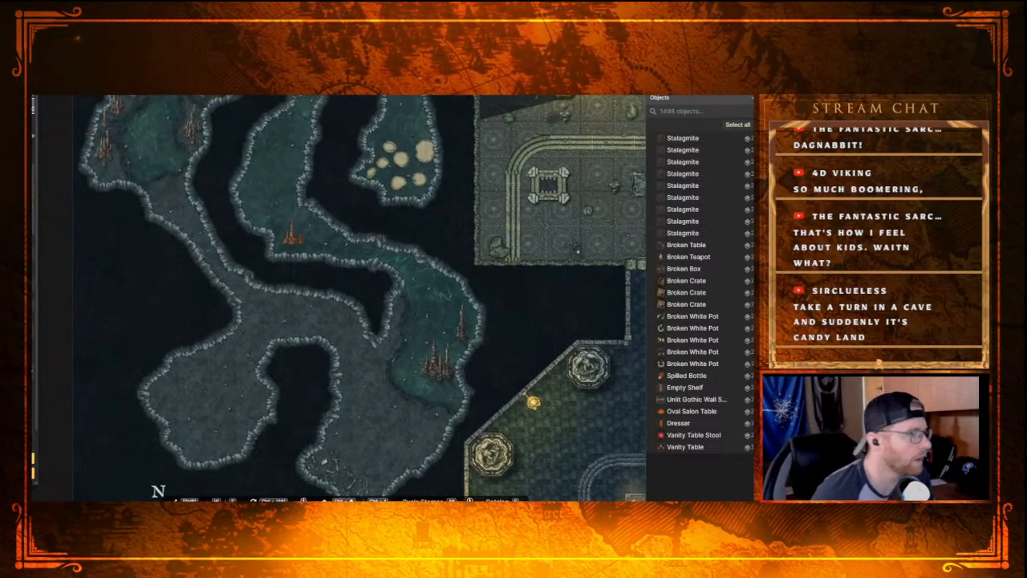
{"action": "key", "text": "p"}
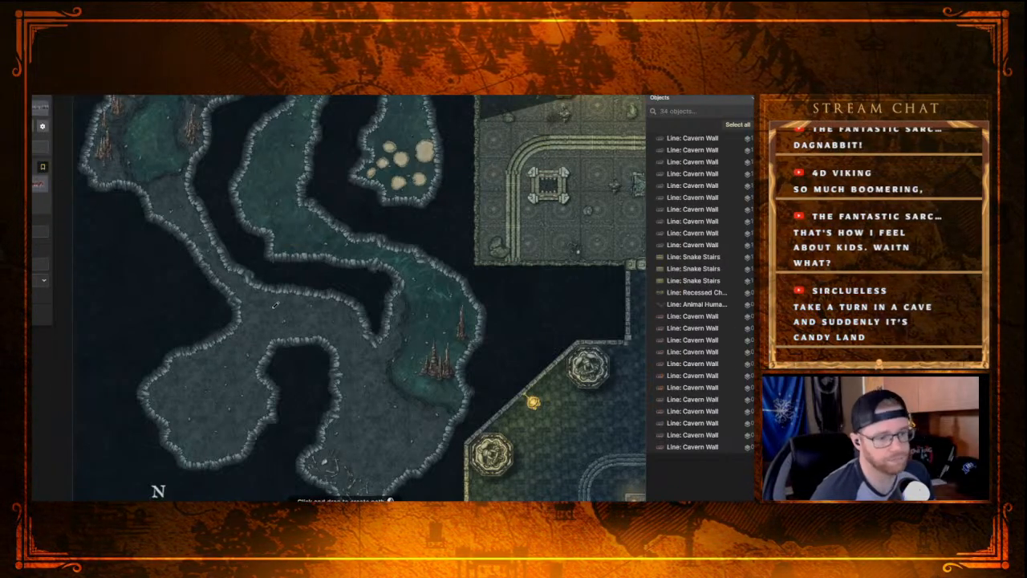
{"action": "mouse_move", "coordinate": [290, 303]}
{"action": "left_mouse_down"}
{"action": "mouse_move", "coordinate": [293, 322]}
{"action": "mouse_move", "coordinate": [273, 316]}
{"action": "mouse_move", "coordinate": [280, 306]}
{"action": "left_mouse_up"}
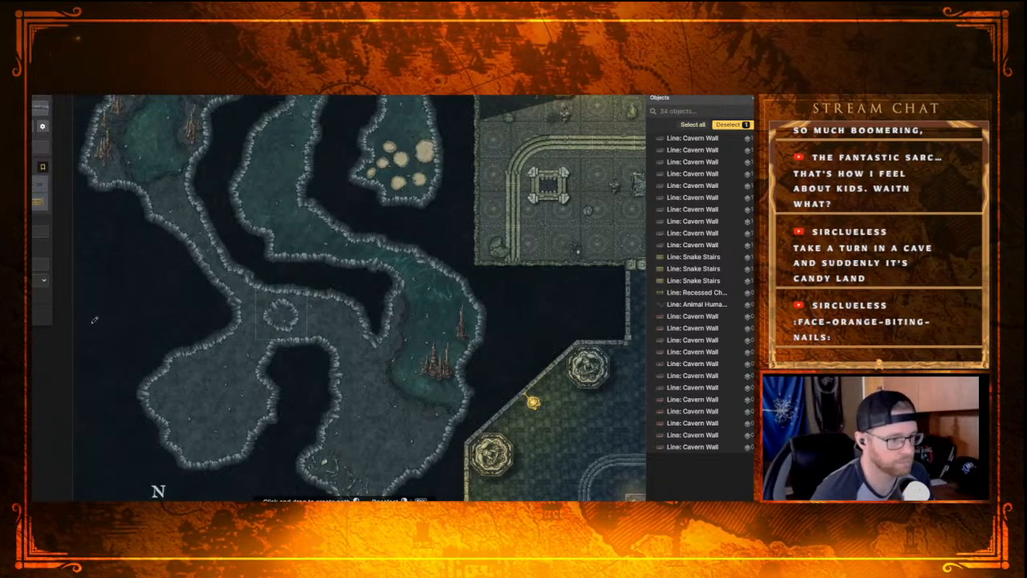
{"action": "key", "text": "Escape"}
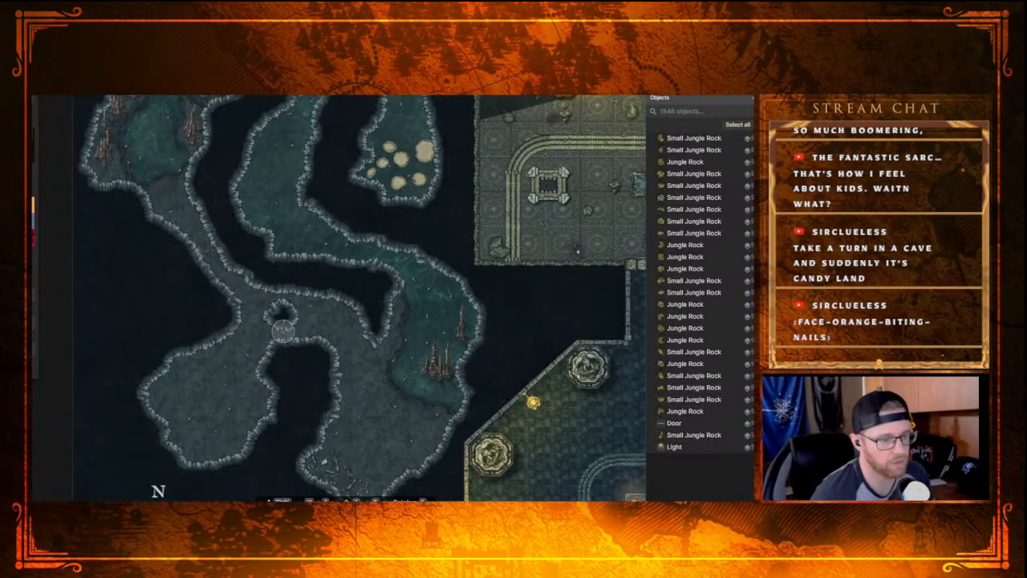
{"action": "scroll", "coordinate": [266, 289], "scroll_direction": "up", "scroll_amount": 2}
{"action": "scroll", "coordinate": [266, 288], "scroll_direction": "up", "scroll_amount": 2}
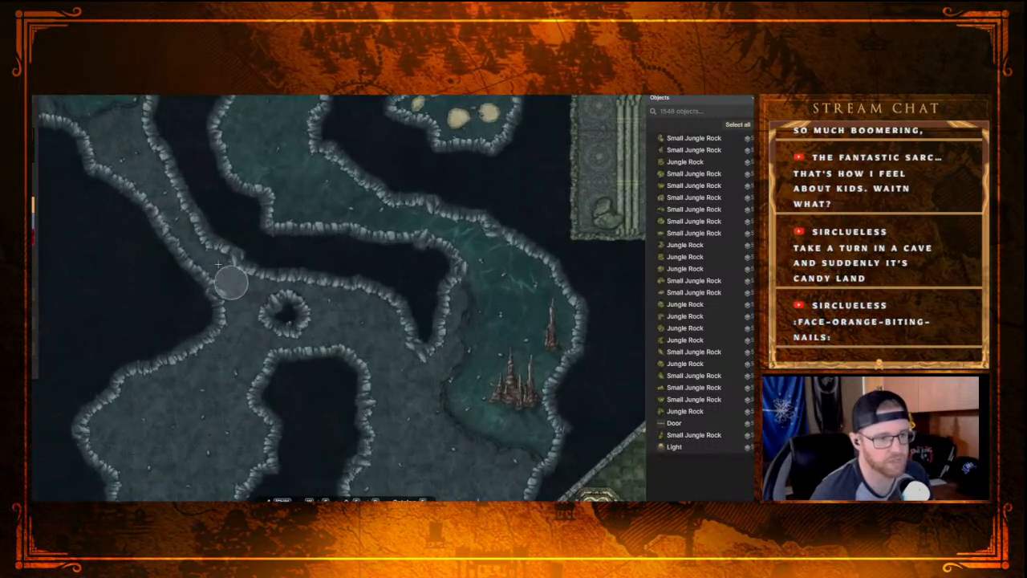
{"action": "scroll", "coordinate": [217, 278], "scroll_direction": "down", "scroll_amount": 2}
{"action": "scroll", "coordinate": [226, 238], "scroll_direction": "down", "scroll_amount": 2}
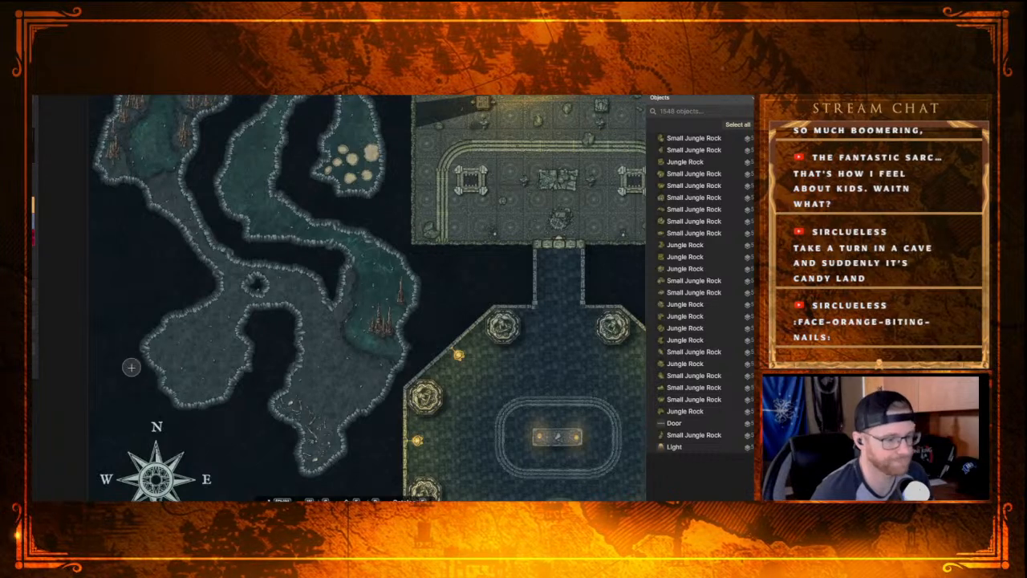
{"action": "scroll", "coordinate": [220, 353], "scroll_direction": "down", "scroll_amount": 3}
{"action": "left_click_drag", "start_coordinate": [212, 275], "coordinate": [265, 269]}
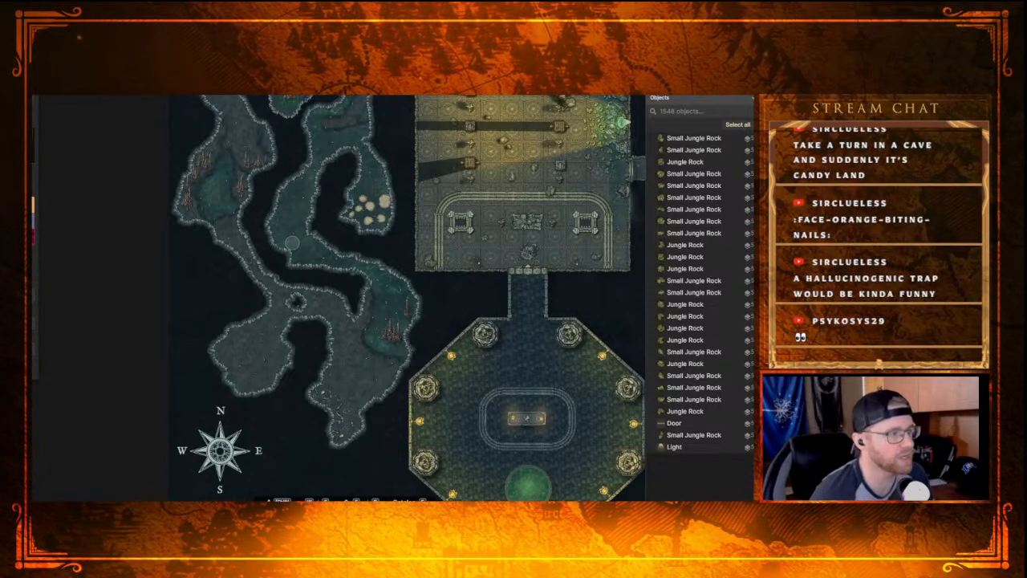
Step: Open the stamp library and search it for "bioluminescent"
{"action": "key", "text": "s"}
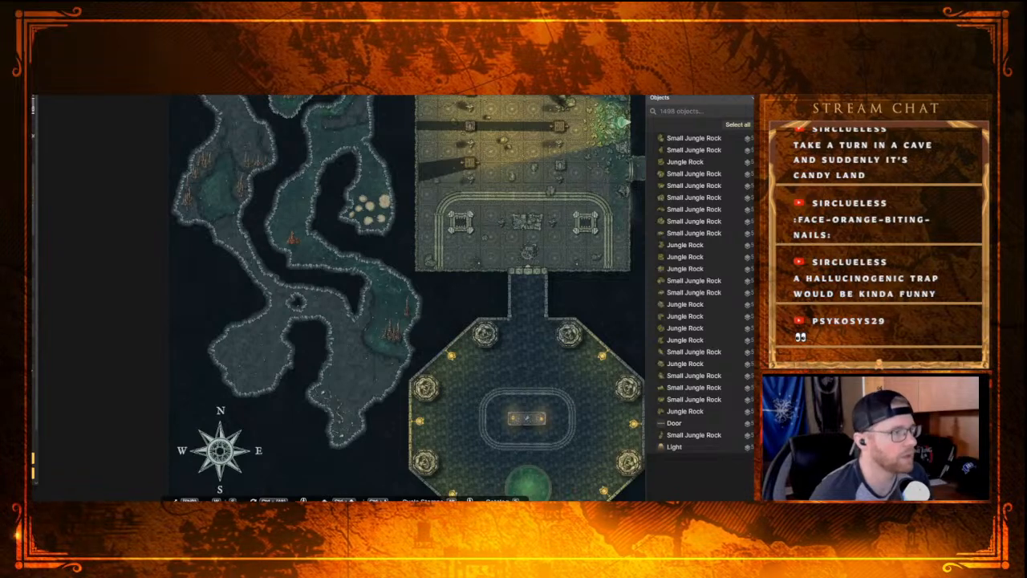
{"action": "left_click", "coordinate": [31, 172]}
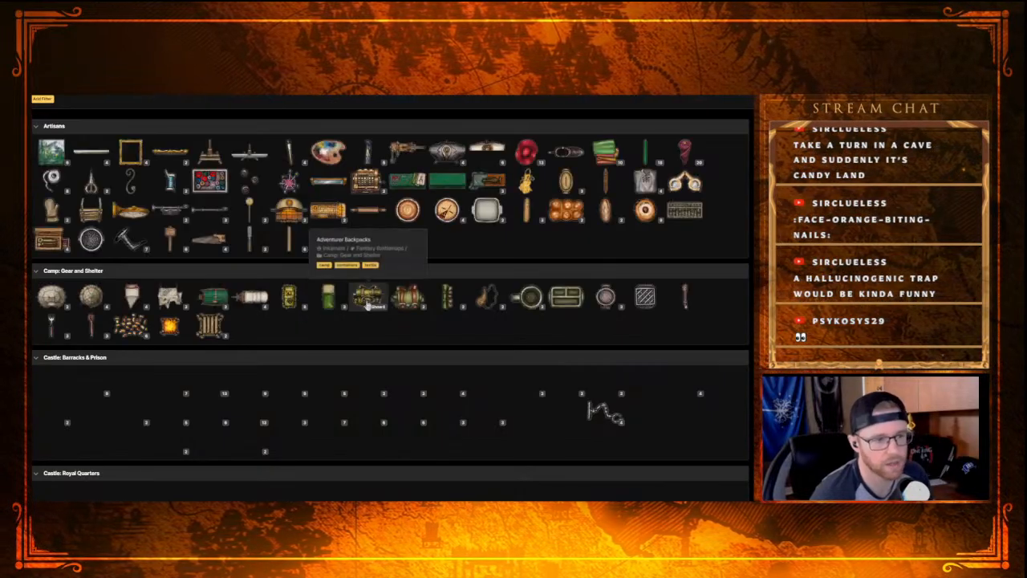
{"action": "scroll", "coordinate": [369, 309], "scroll_direction": "down", "scroll_amount": 10}
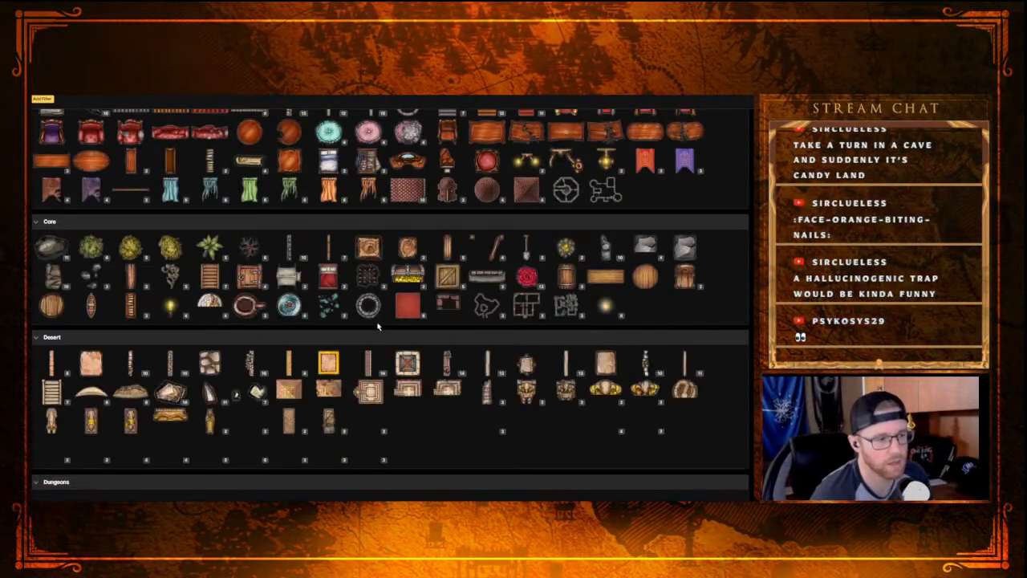
{"action": "scroll", "coordinate": [374, 321], "scroll_direction": "down", "scroll_amount": 6}
{"action": "scroll", "coordinate": [178, 157], "scroll_direction": "up", "scroll_amount": 3}
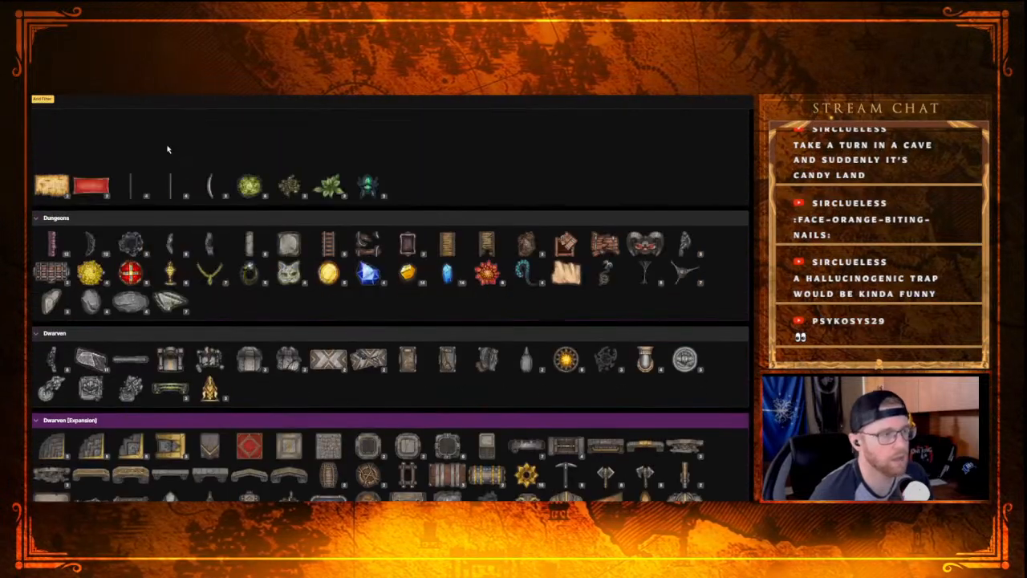
{"action": "left_click", "coordinate": [107, 93]}
{"action": "type", "text": "D"}
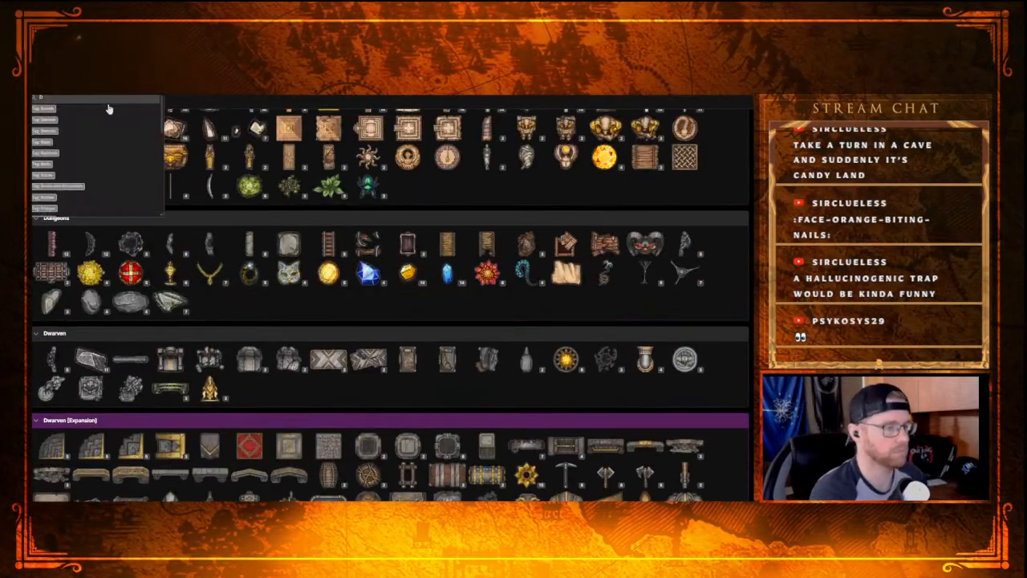
{"action": "type", "text": "iol"}
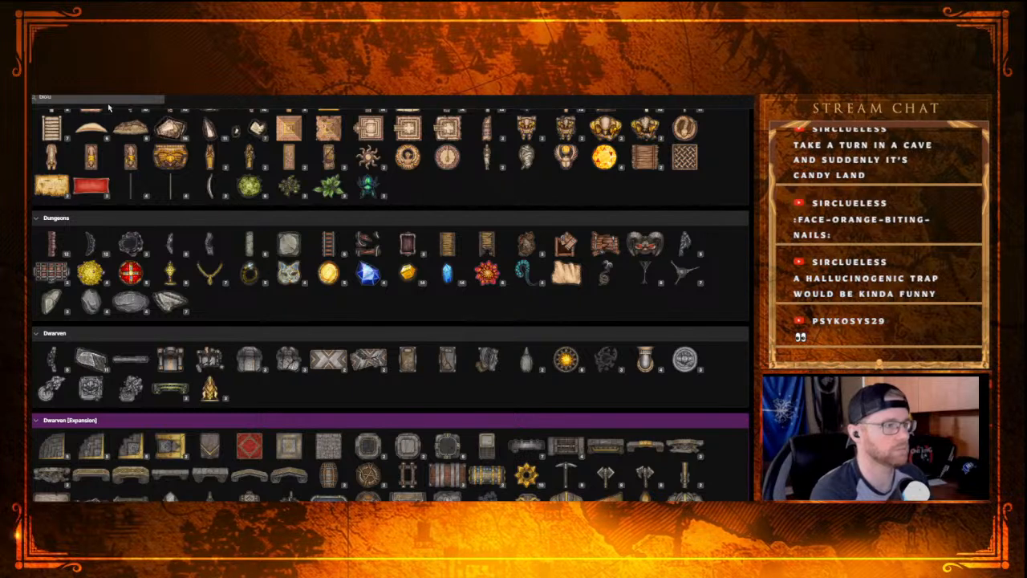
{"action": "type", "text": "uminescent"}
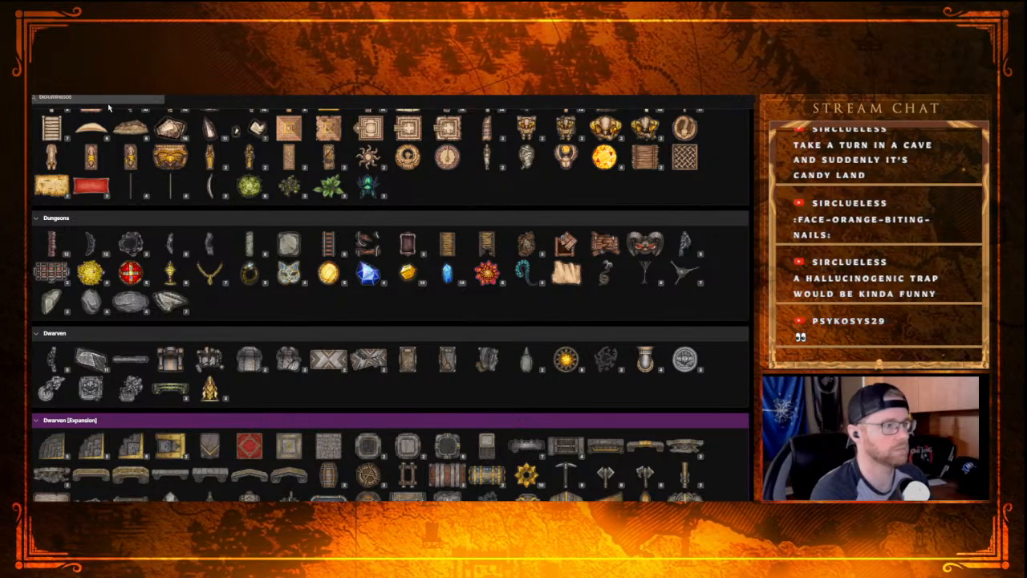
{"action": "key", "text": "Return"}
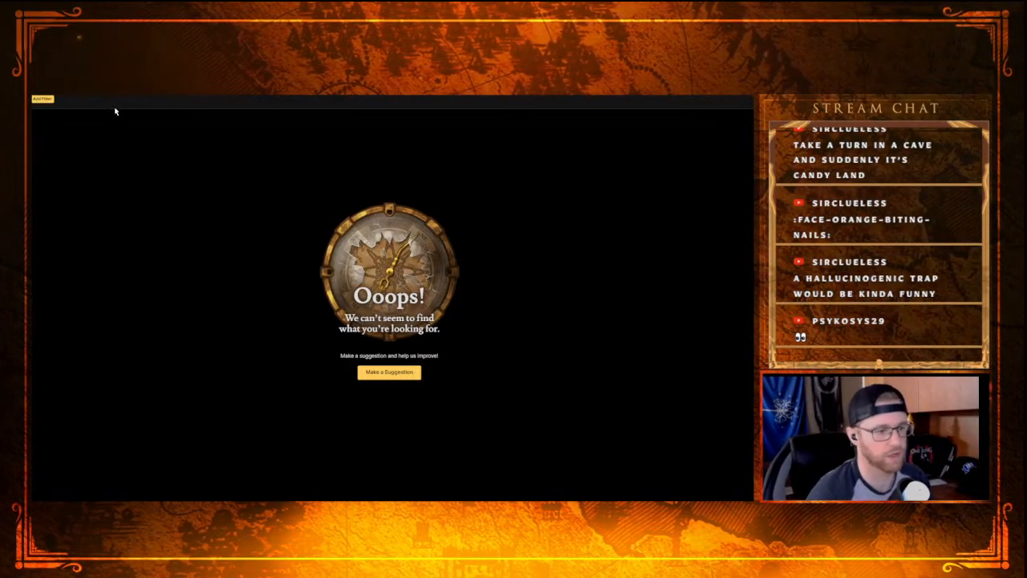
Step: Browse the full stamp library through to the Forest category and expand the Fly Agaric Mushrooms variants
{"action": "scroll", "coordinate": [249, 255], "scroll_direction": "down", "scroll_amount": 20}
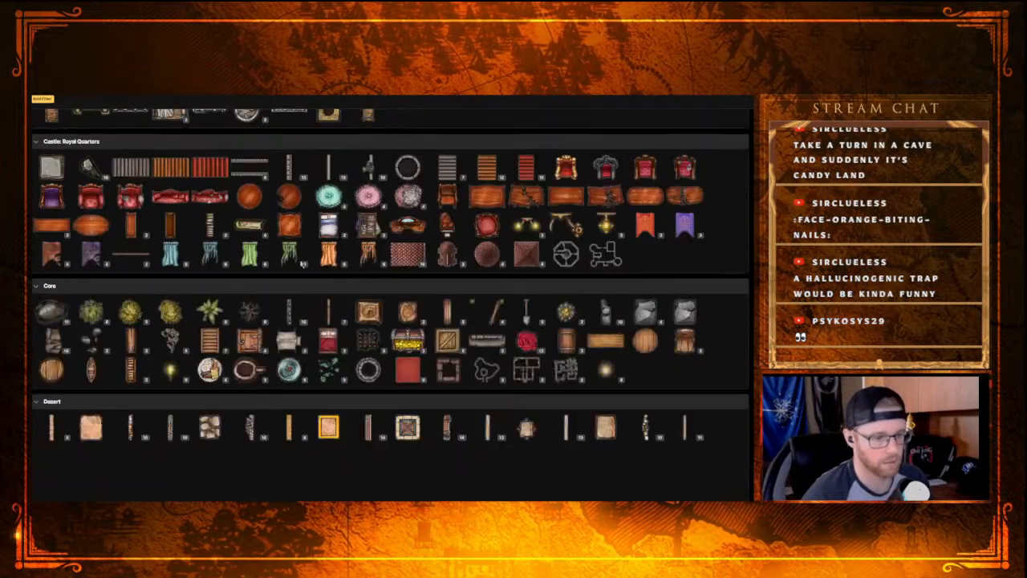
{"action": "scroll", "coordinate": [298, 255], "scroll_direction": "down", "scroll_amount": 5}
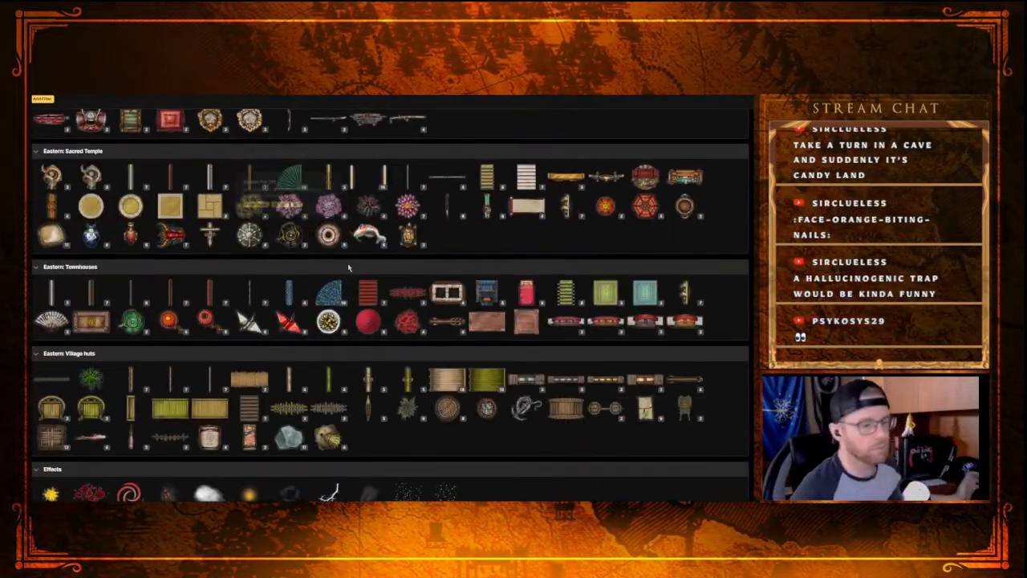
{"action": "scroll", "coordinate": [345, 265], "scroll_direction": "down", "scroll_amount": 5}
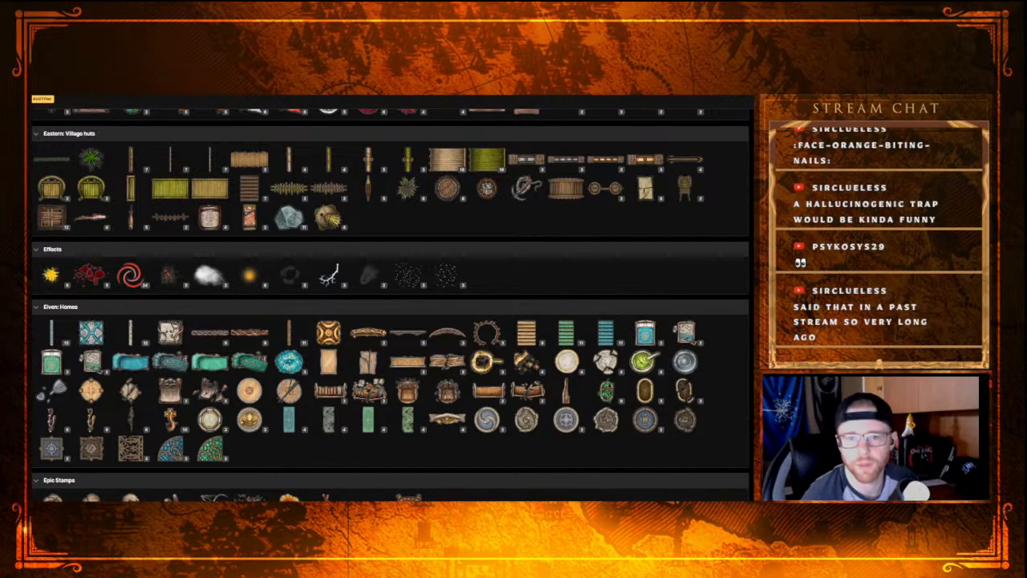
{"action": "scroll", "coordinate": [505, 196], "scroll_direction": "down", "scroll_amount": 5}
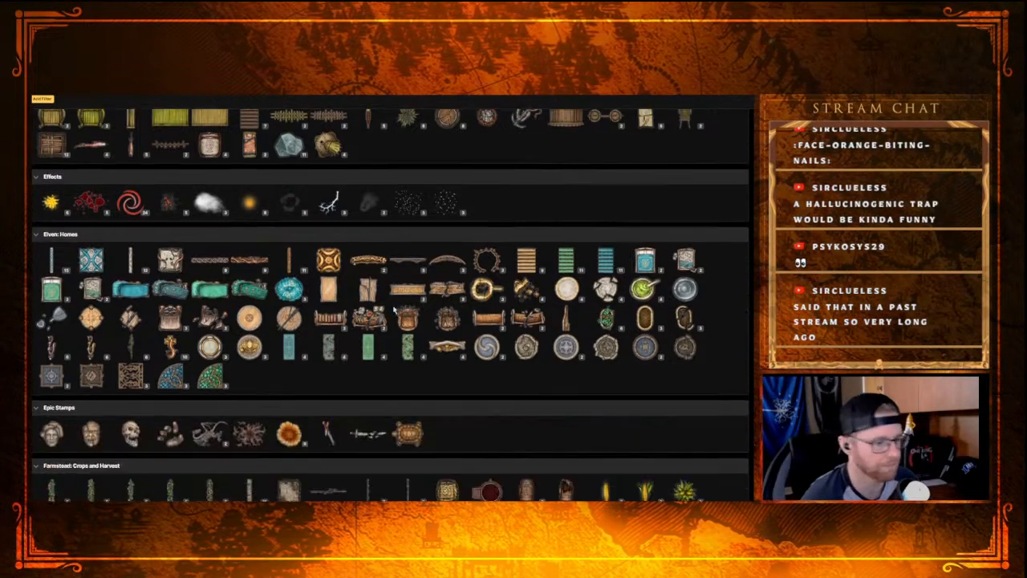
{"action": "scroll", "coordinate": [270, 386], "scroll_direction": "down", "scroll_amount": 15}
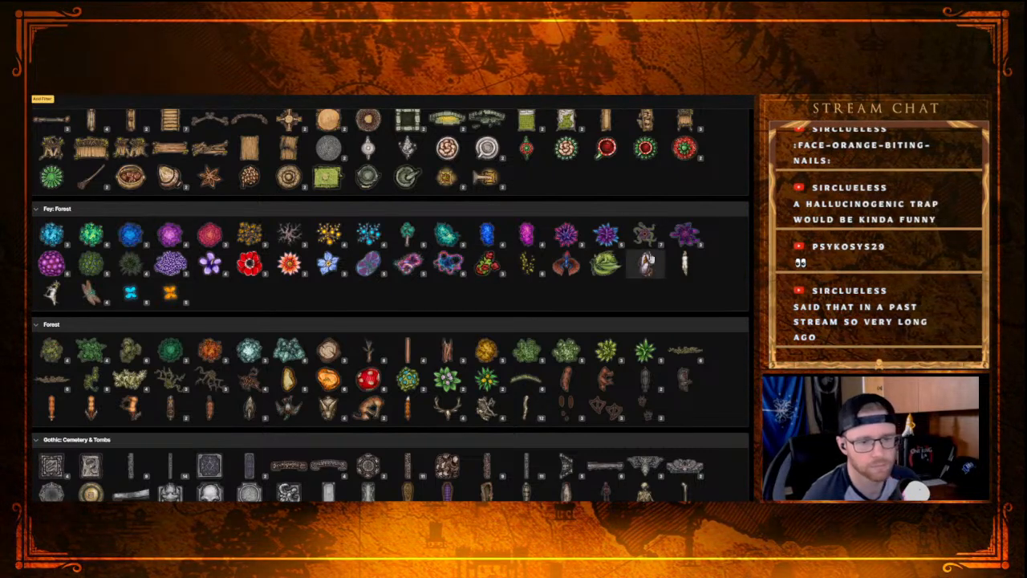
{"action": "left_click", "coordinate": [377, 390]}
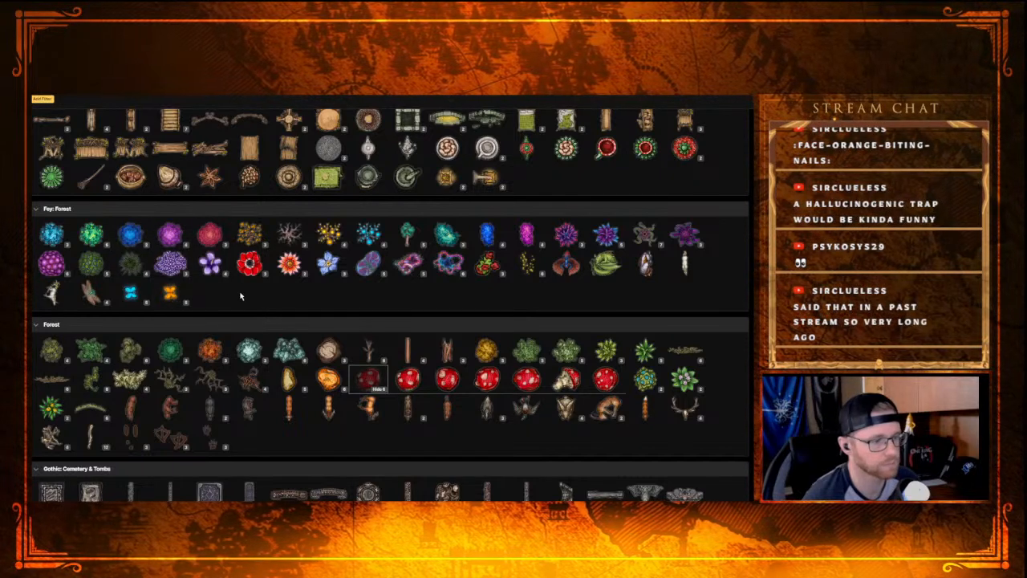
Step: Browse the stamp library from the Farmstead and Fey categories through to Wizard for glowing plants or mushrooms suited to the cave
{"action": "scroll", "coordinate": [227, 296], "scroll_direction": "up", "scroll_amount": 2}
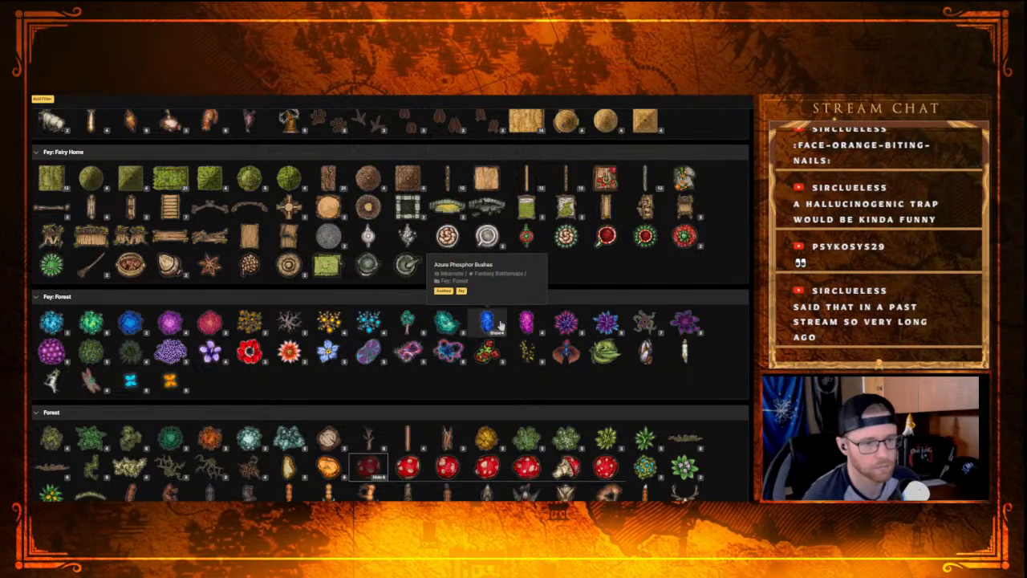
{"action": "scroll", "coordinate": [558, 297], "scroll_direction": "up", "scroll_amount": 1}
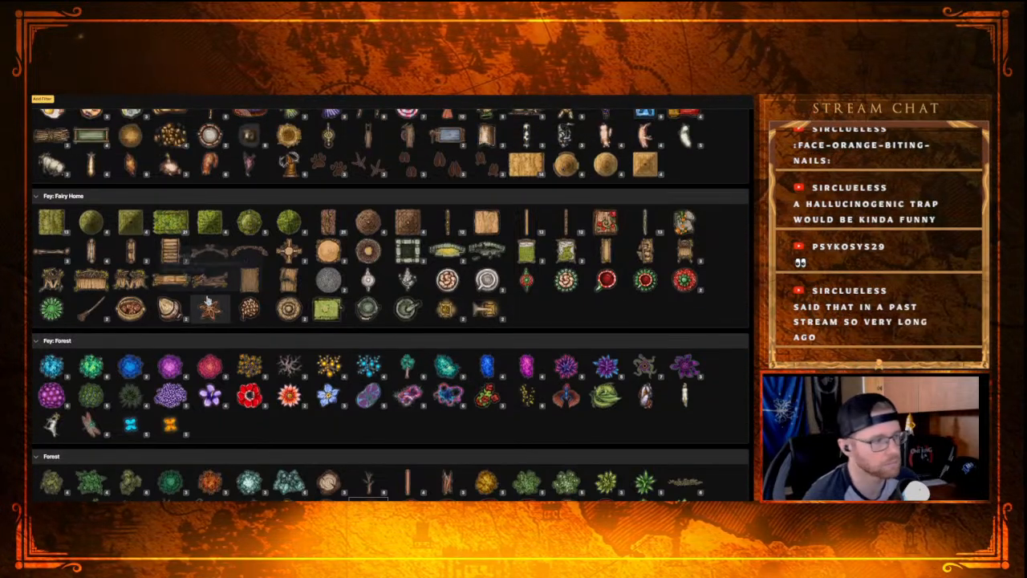
{"action": "scroll", "coordinate": [207, 300], "scroll_direction": "up", "scroll_amount": 3}
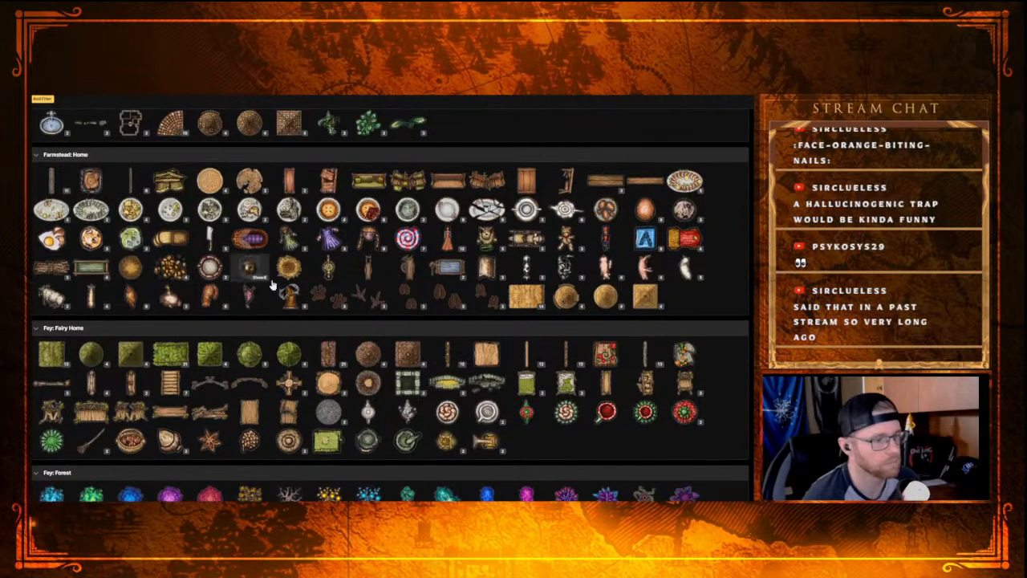
{"action": "scroll", "coordinate": [260, 276], "scroll_direction": "down", "scroll_amount": 12}
{"action": "scroll", "coordinate": [251, 318], "scroll_direction": "down", "scroll_amount": 12}
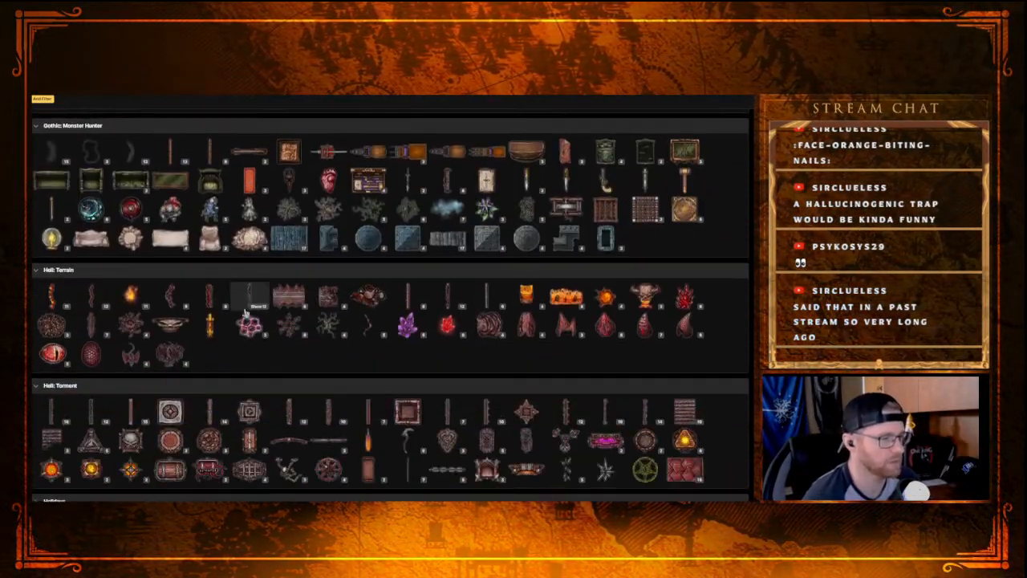
{"action": "scroll", "coordinate": [240, 309], "scroll_direction": "down", "scroll_amount": 15}
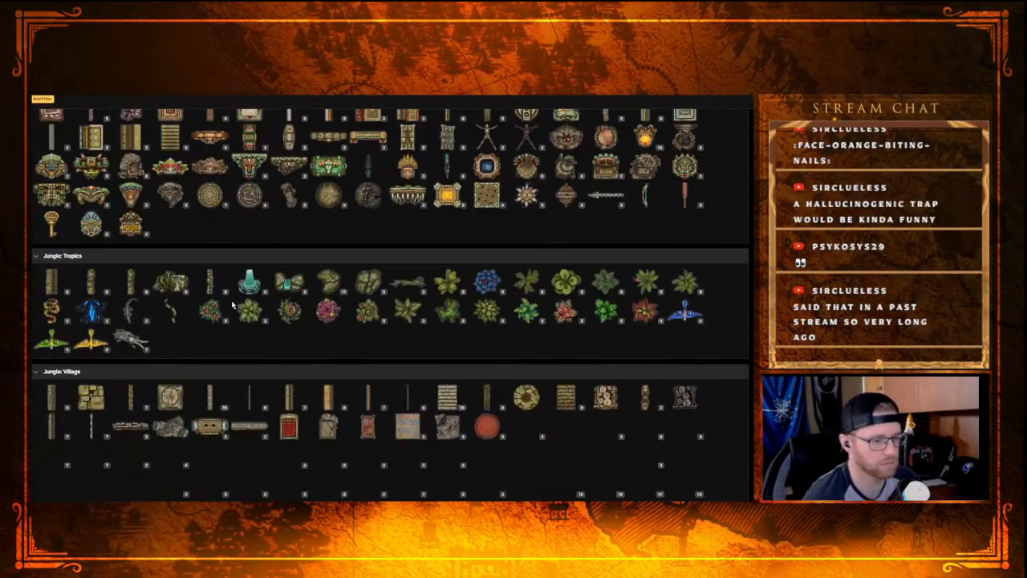
{"action": "scroll", "coordinate": [231, 305], "scroll_direction": "down", "scroll_amount": 15}
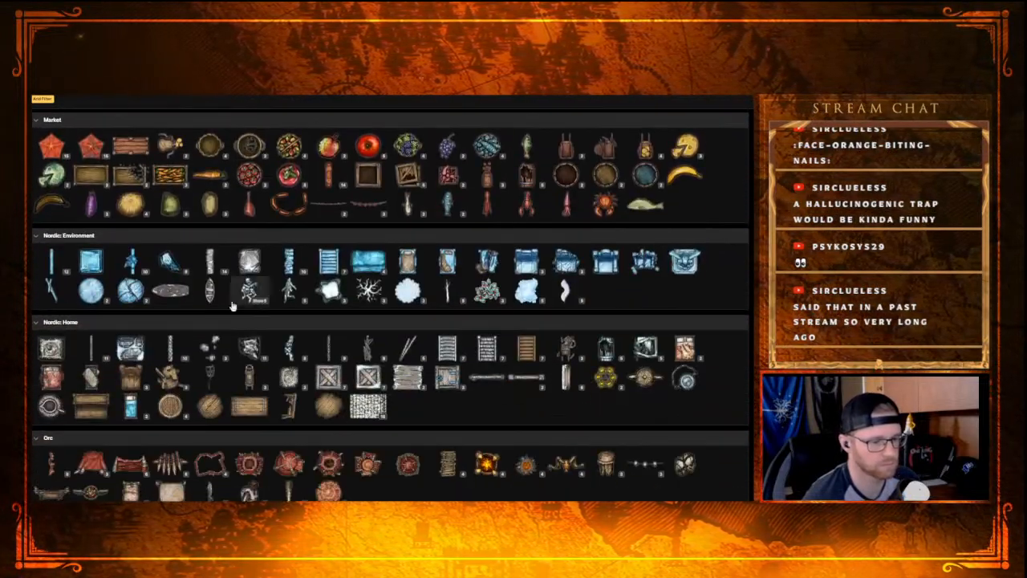
{"action": "scroll", "coordinate": [232, 305], "scroll_direction": "down", "scroll_amount": 8}
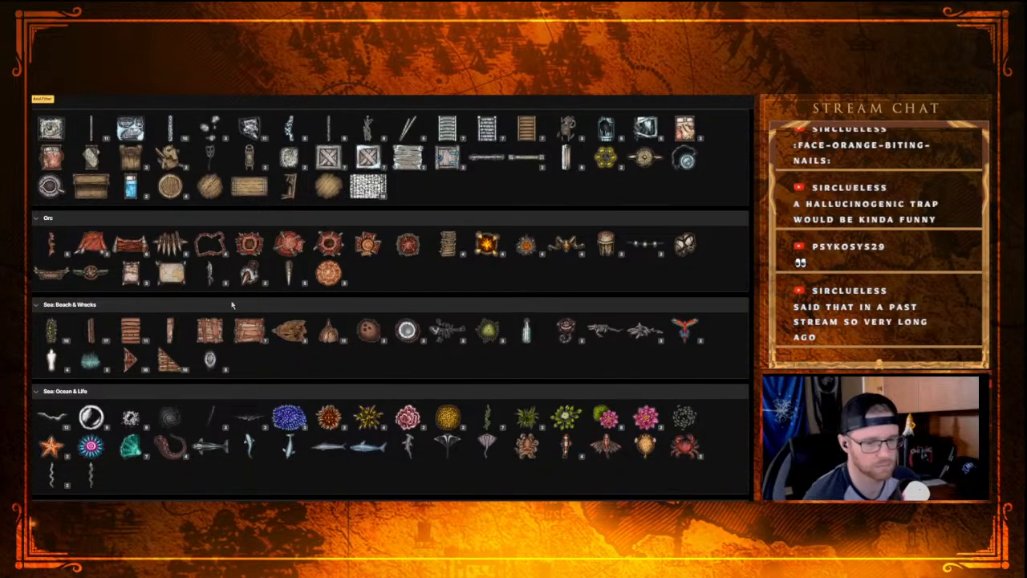
{"action": "scroll", "coordinate": [232, 304], "scroll_direction": "down", "scroll_amount": 5}
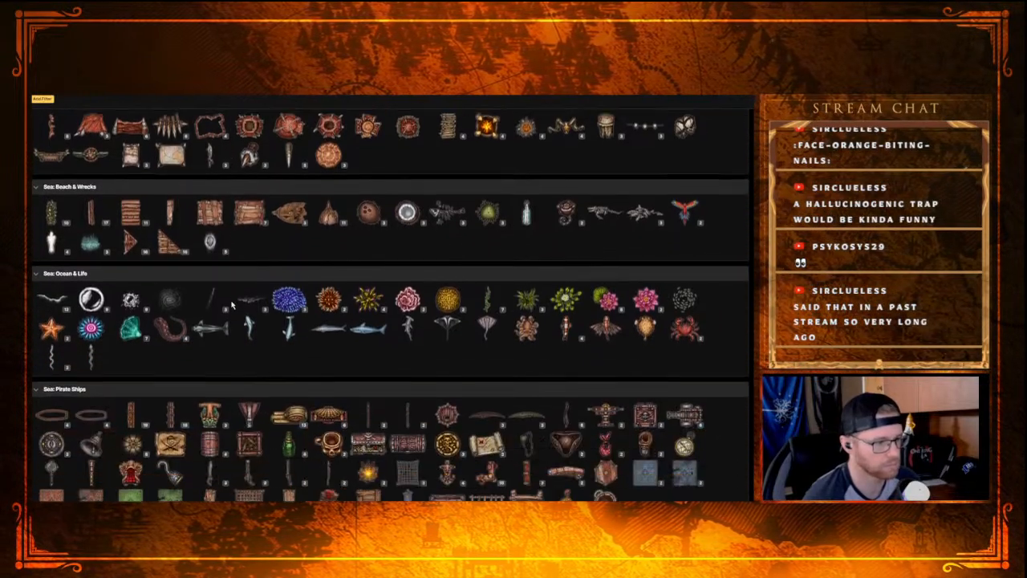
{"action": "scroll", "coordinate": [232, 303], "scroll_direction": "down", "scroll_amount": 7}
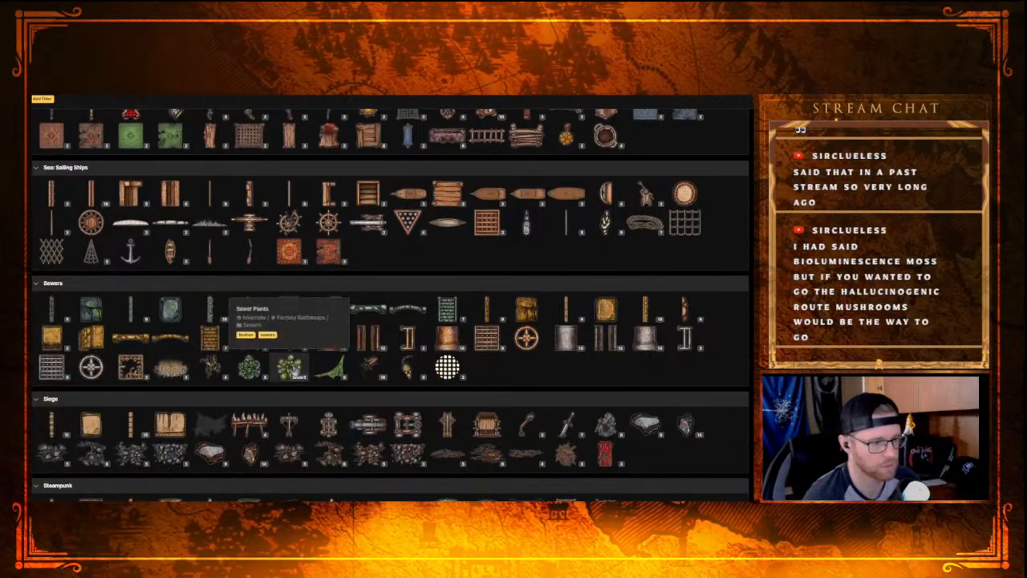
{"action": "scroll", "coordinate": [257, 355], "scroll_direction": "down", "scroll_amount": 5}
{"action": "scroll", "coordinate": [285, 361], "scroll_direction": "down", "scroll_amount": 5}
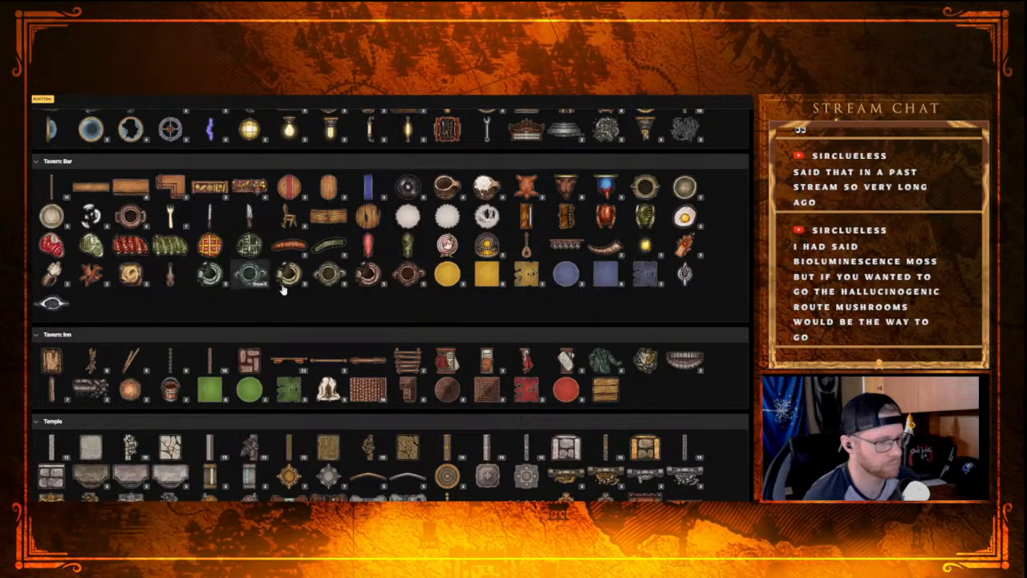
{"action": "scroll", "coordinate": [415, 289], "scroll_direction": "down", "scroll_amount": 5}
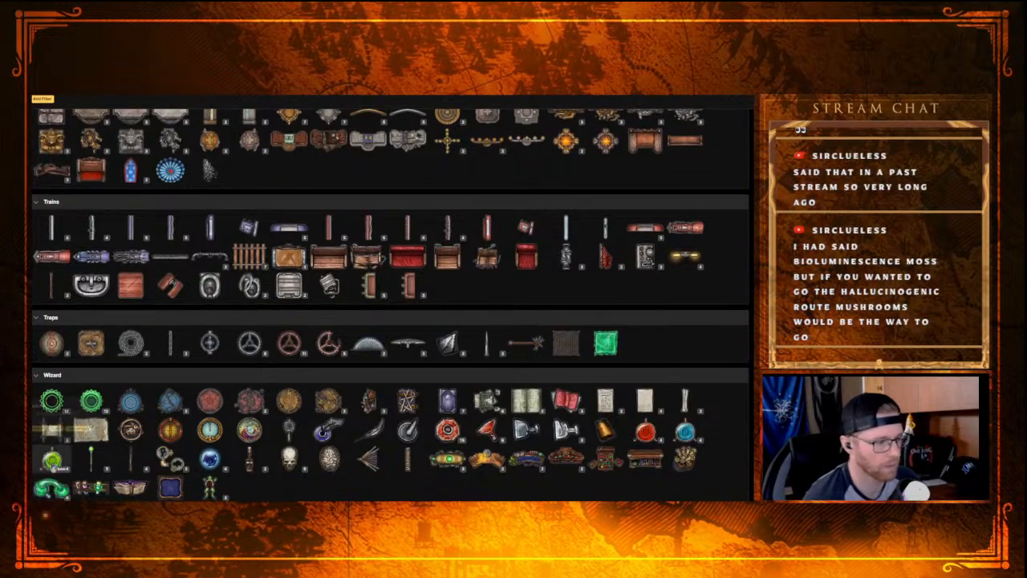
Step: Return to the Sewers category and expand the Sewer Plants variants to examine them
{"action": "scroll", "coordinate": [176, 449], "scroll_direction": "up", "scroll_amount": 5}
{"action": "scroll", "coordinate": [154, 436], "scroll_direction": "up", "scroll_amount": 10}
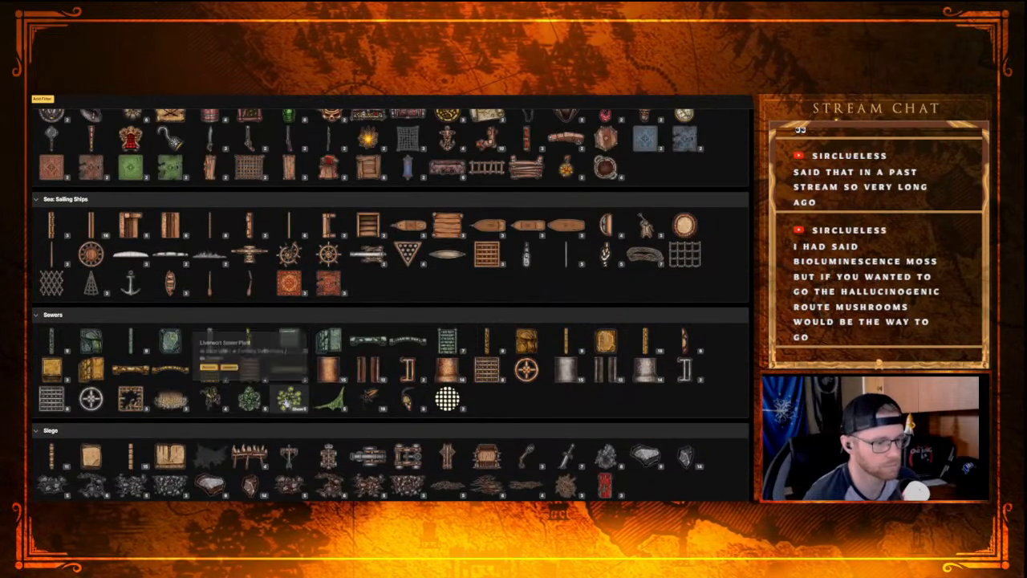
{"action": "left_click", "coordinate": [298, 410]}
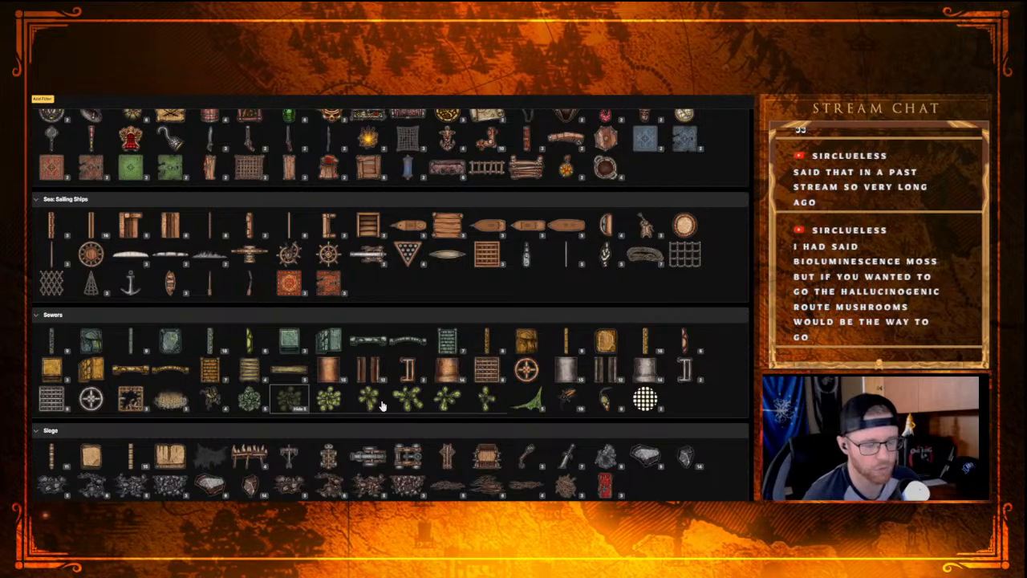
{"action": "scroll", "coordinate": [382, 406], "scroll_direction": "up", "scroll_amount": 2}
{"action": "scroll", "coordinate": [369, 377], "scroll_direction": "down", "scroll_amount": 3}
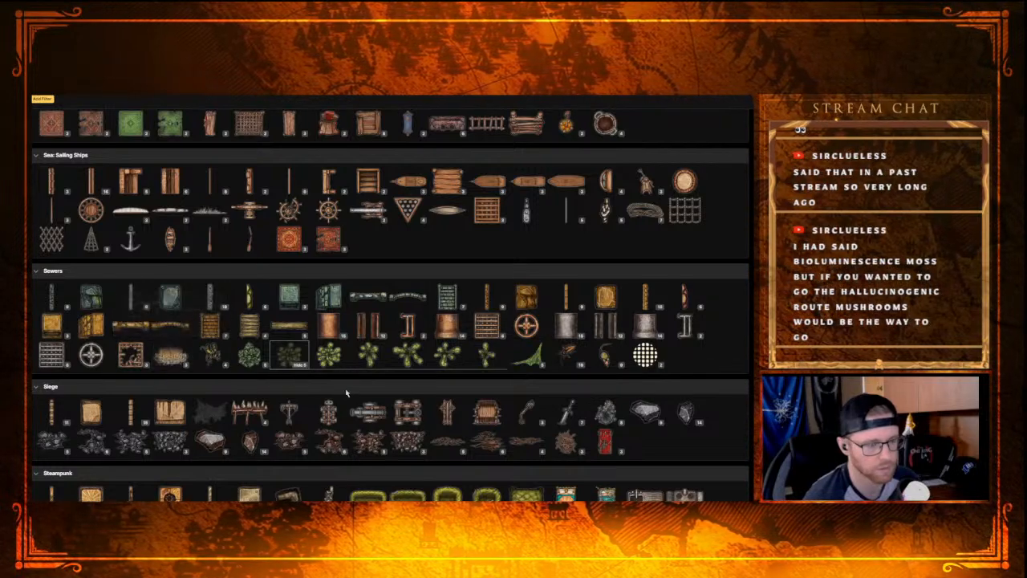
Step: Look back through the Sea, Nordic, Jungle and Hell categories to Forest and collapse the Fly Agaric Mushrooms variants
{"action": "scroll", "coordinate": [329, 385], "scroll_direction": "up", "scroll_amount": 4}
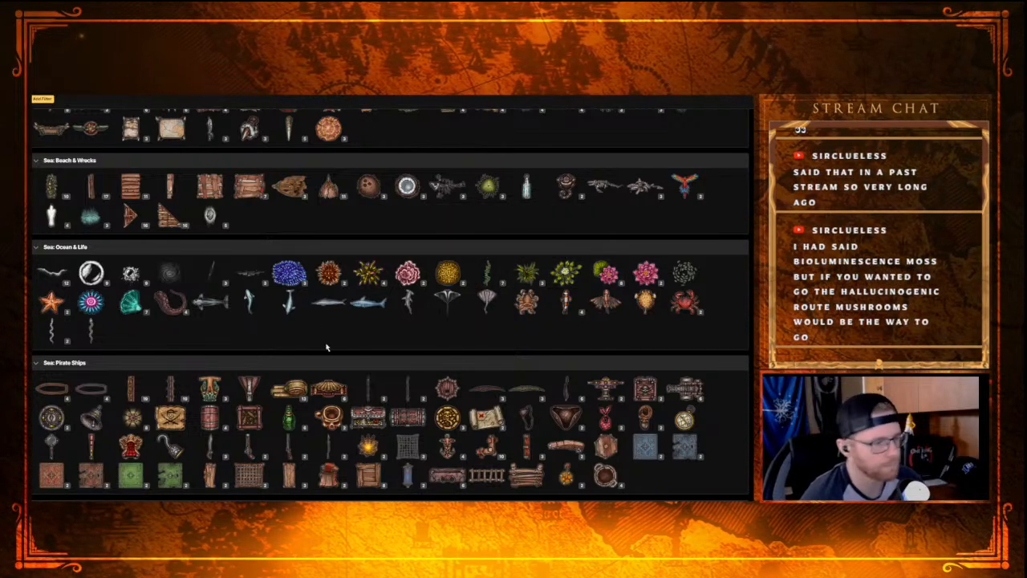
{"action": "scroll", "coordinate": [153, 345], "scroll_direction": "up", "scroll_amount": 3}
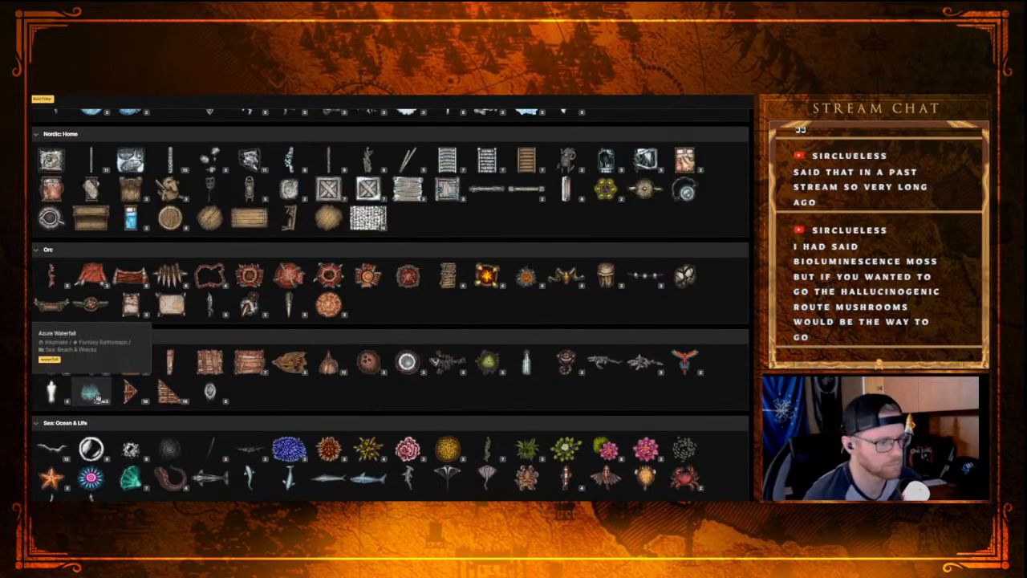
{"action": "scroll", "coordinate": [203, 379], "scroll_direction": "up", "scroll_amount": 5}
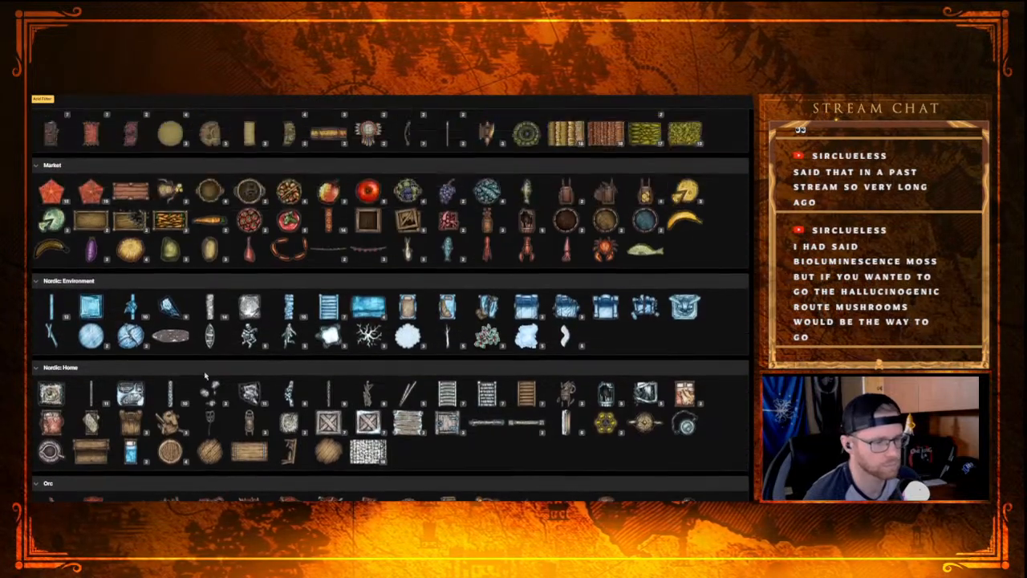
{"action": "scroll", "coordinate": [237, 384], "scroll_direction": "up", "scroll_amount": 5}
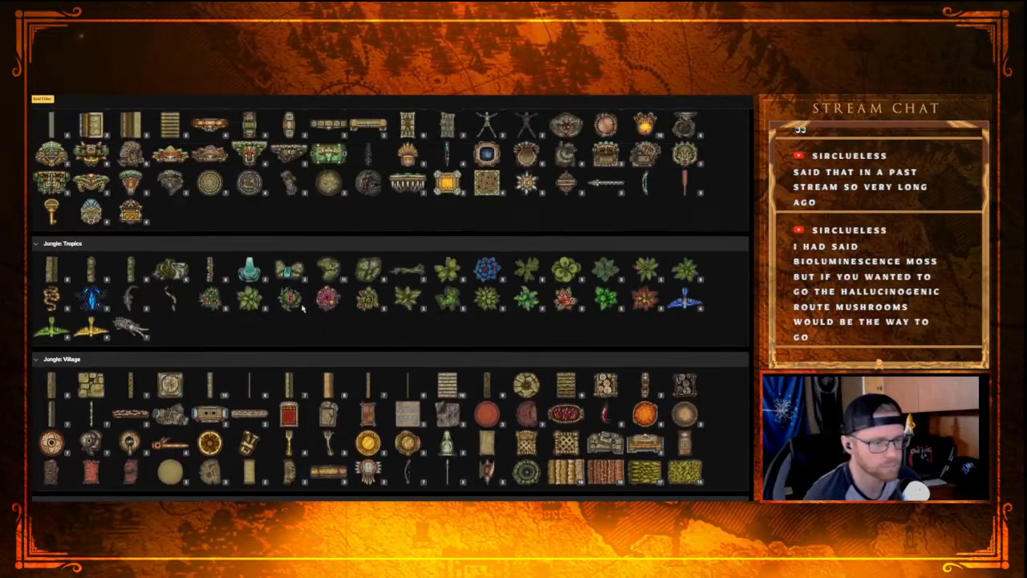
{"action": "scroll", "coordinate": [257, 321], "scroll_direction": "up", "scroll_amount": 15}
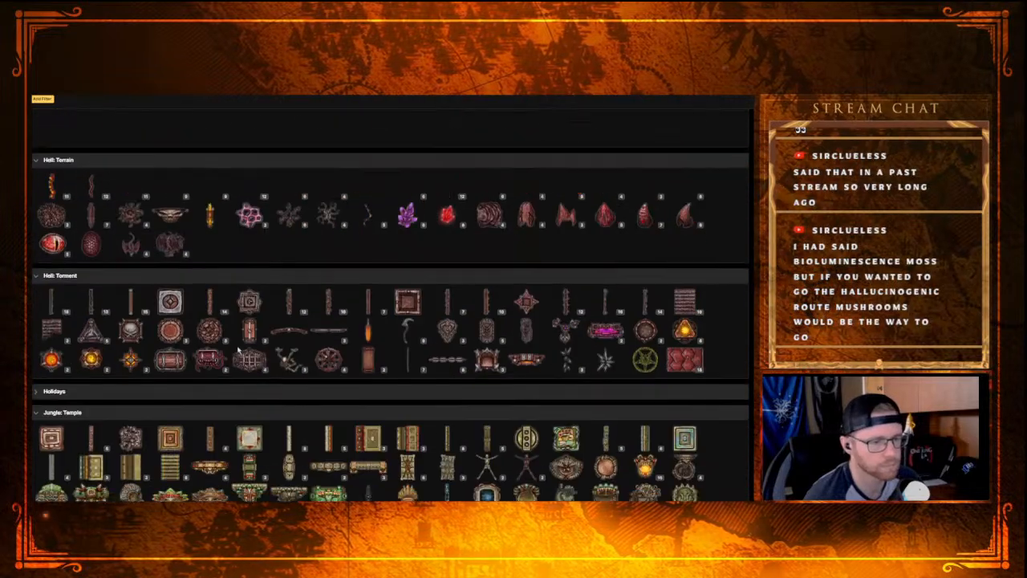
{"action": "scroll", "coordinate": [232, 339], "scroll_direction": "up", "scroll_amount": 12}
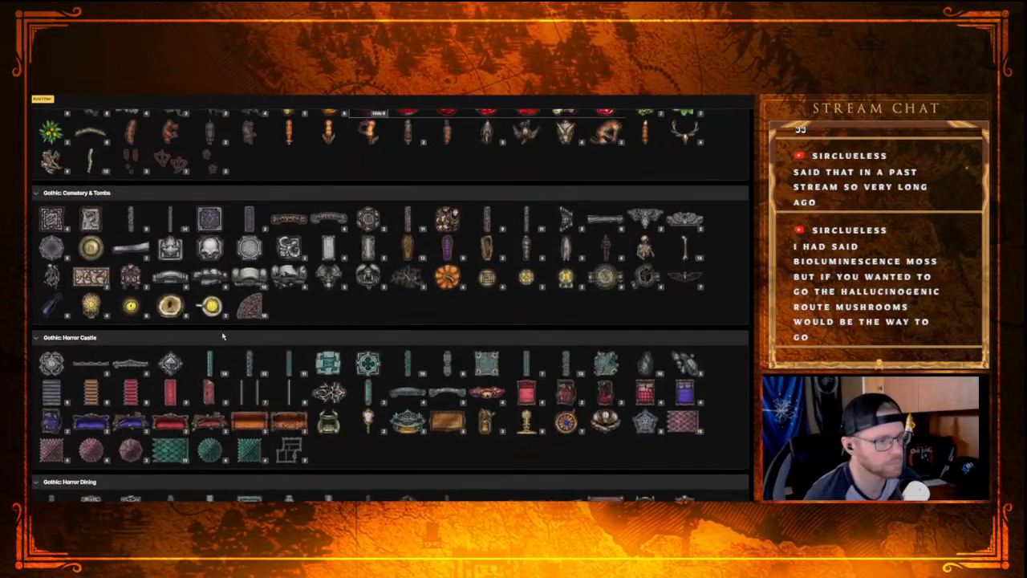
{"action": "scroll", "coordinate": [223, 337], "scroll_direction": "up", "scroll_amount": 2}
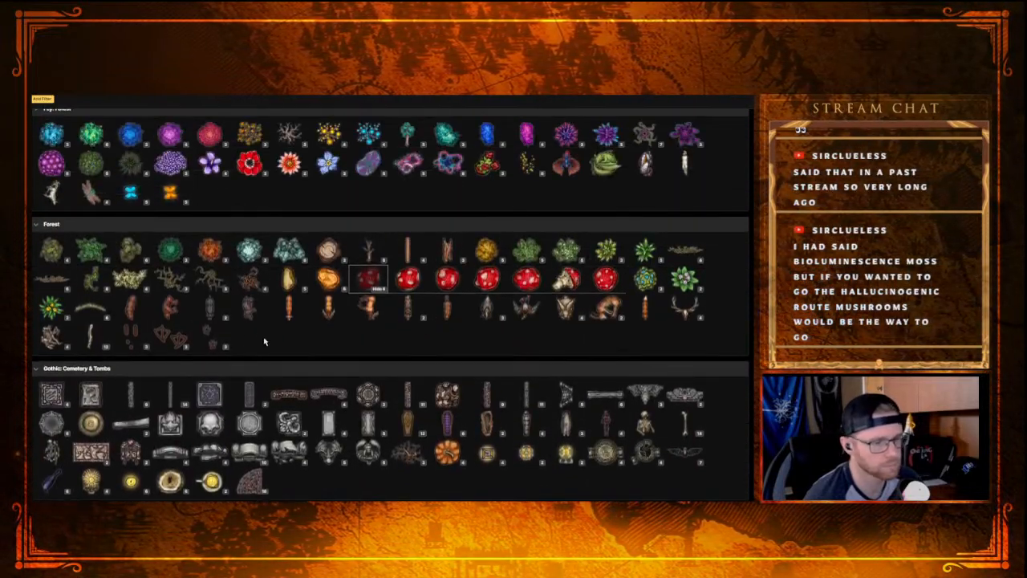
{"action": "left_click", "coordinate": [368, 283]}
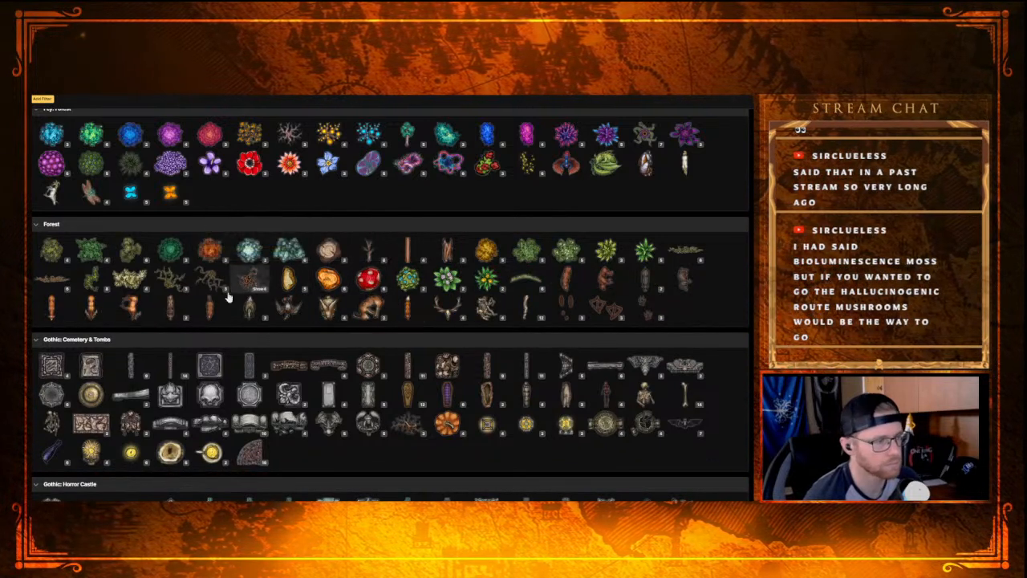
Step: Expand the variants of the Dragonfly Wingshrooms, the yellow speckled plants and the rainbow mushrooms in the Fey: Forest category
{"action": "scroll", "coordinate": [274, 278], "scroll_direction": "up", "scroll_amount": 2}
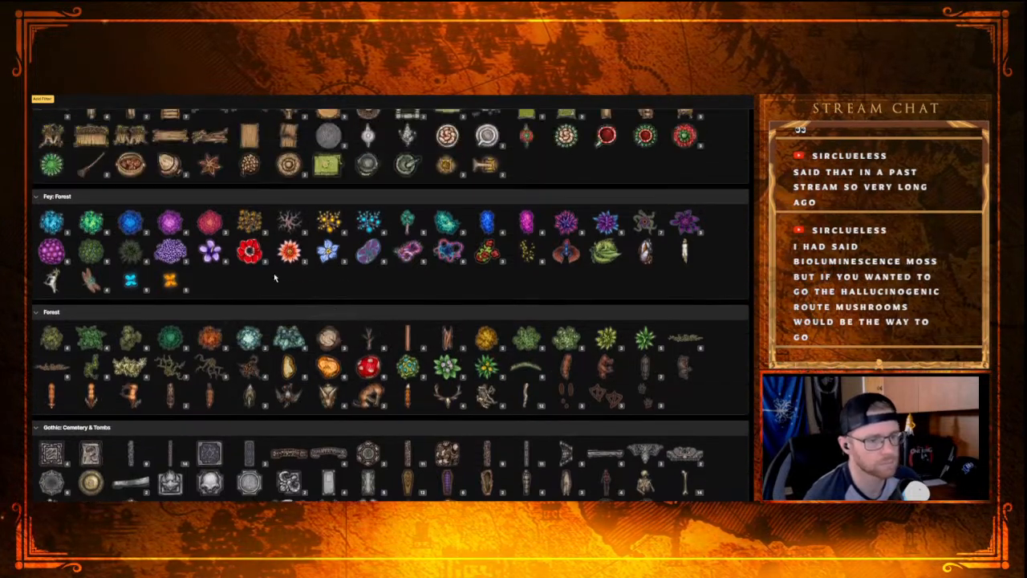
{"action": "left_click", "coordinate": [373, 262]}
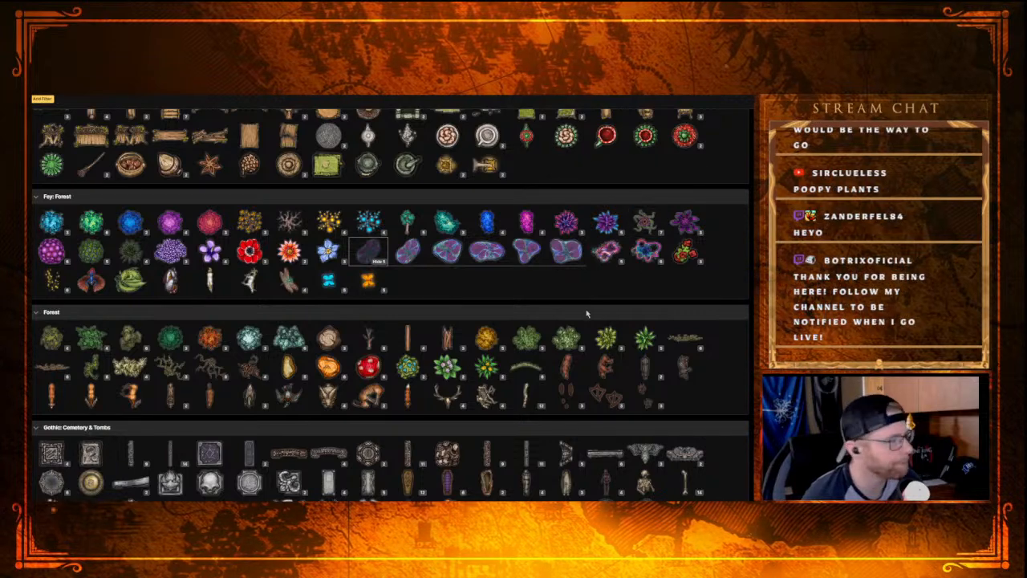
{"action": "scroll", "coordinate": [510, 353], "scroll_direction": "up", "scroll_amount": 1}
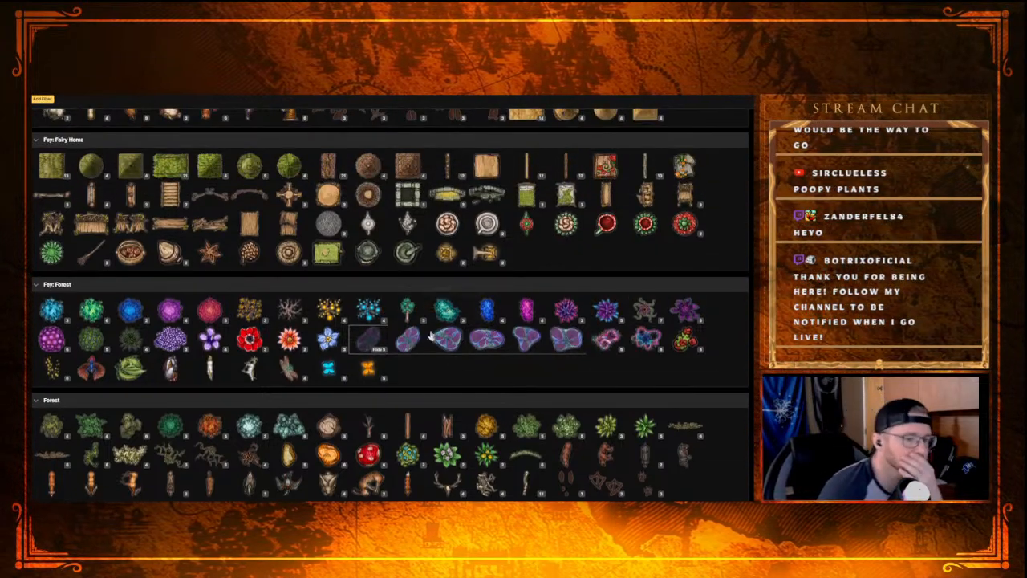
{"action": "left_click", "coordinate": [63, 380]}
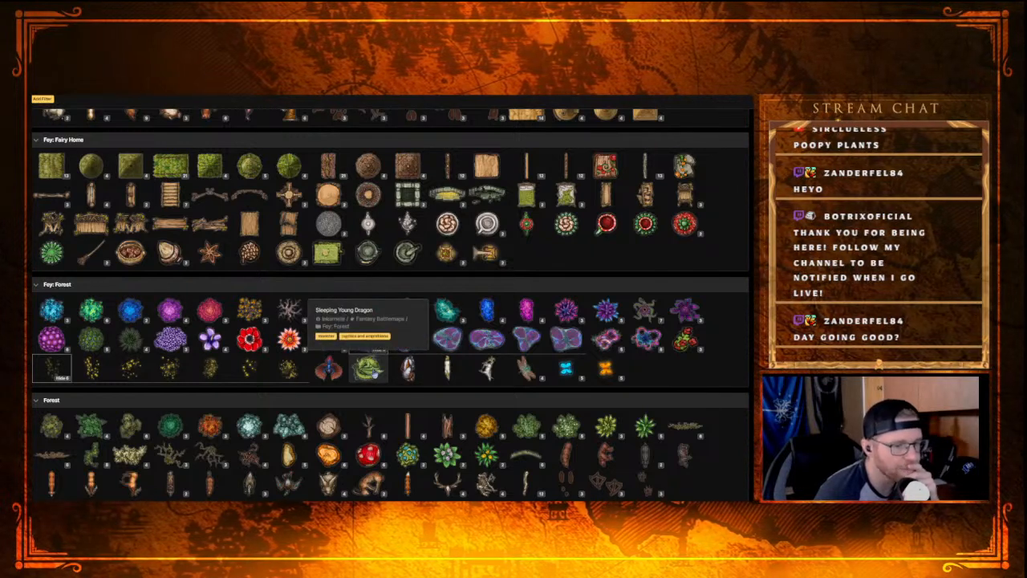
{"action": "left_click", "coordinate": [654, 353]}
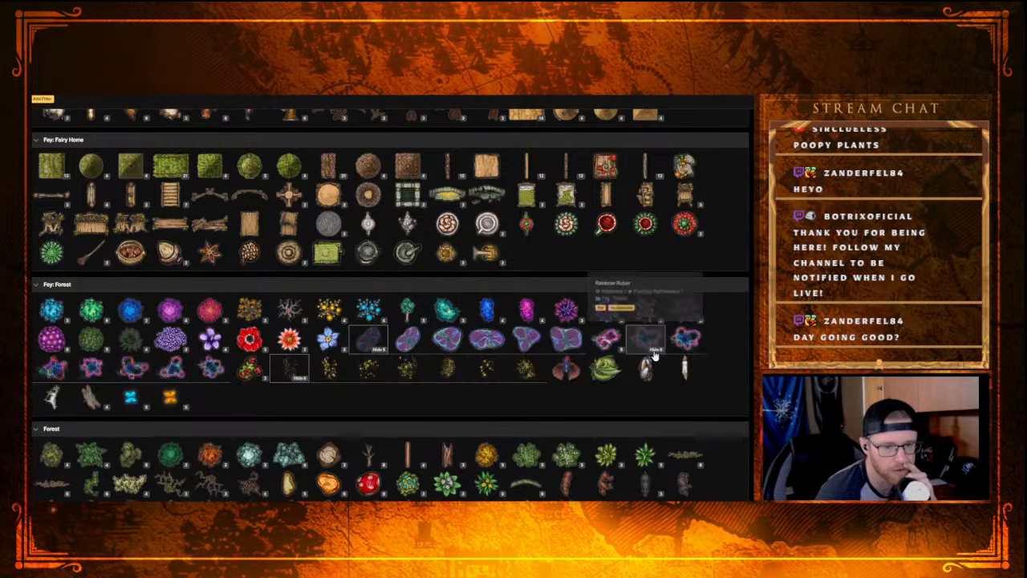
Step: Compare the Fey: Forest and Forest stamps and choose the first rainbow mushroom variant for placement on the map
{"action": "scroll", "coordinate": [61, 377], "scroll_direction": "up", "scroll_amount": 5}
{"action": "scroll", "coordinate": [71, 377], "scroll_direction": "down", "scroll_amount": 4}
{"action": "scroll", "coordinate": [145, 391], "scroll_direction": "down", "scroll_amount": 1}
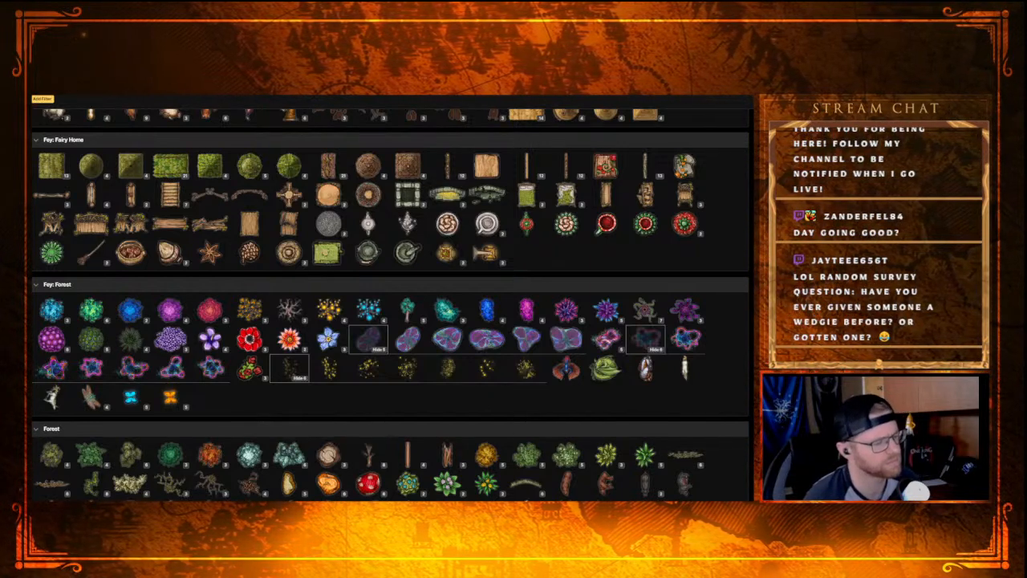
{"action": "scroll", "coordinate": [237, 390], "scroll_direction": "down", "scroll_amount": 3}
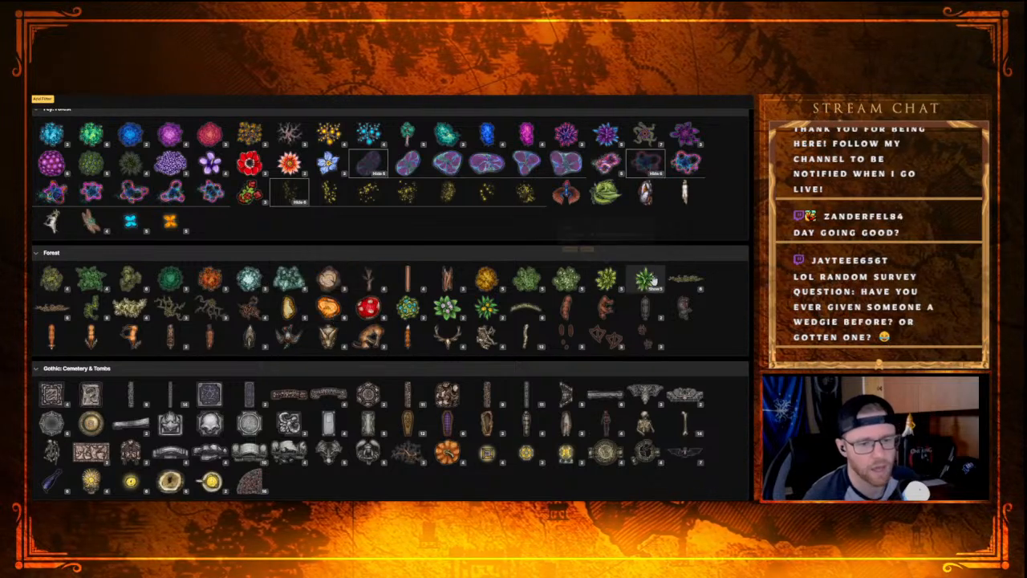
{"action": "scroll", "coordinate": [374, 256], "scroll_direction": "up", "scroll_amount": 3}
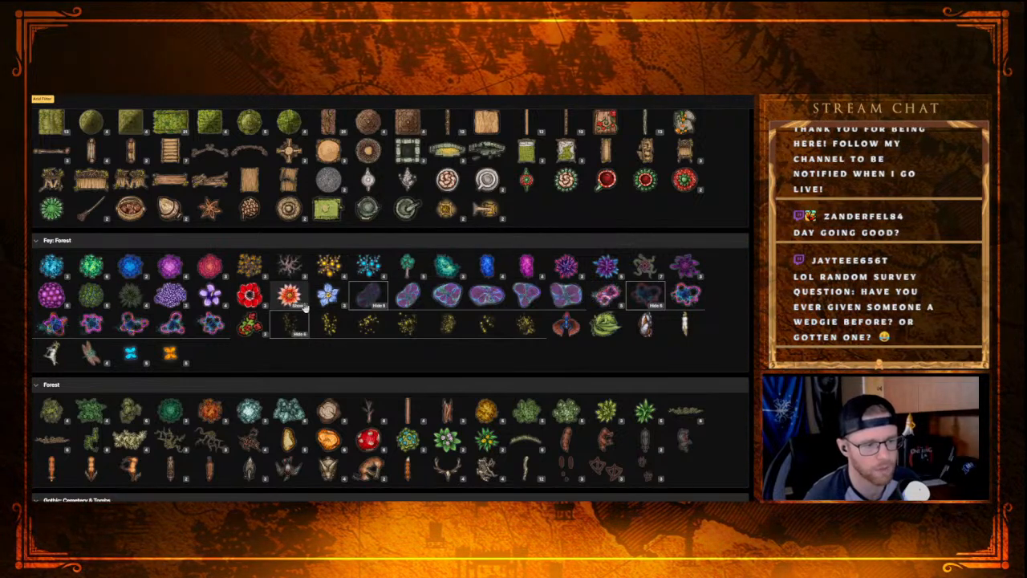
{"action": "left_click", "coordinate": [686, 300]}
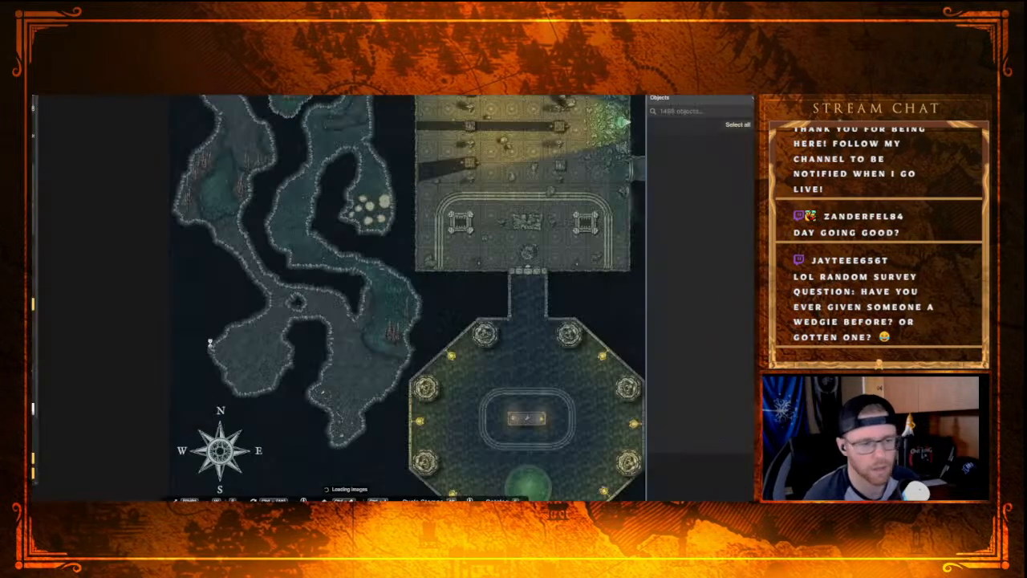
Step: Undo the cleared floor and the small Cavern Wall ring of the rock pillar in the western cave junction
{"action": "scroll", "coordinate": [247, 360], "scroll_direction": "up", "scroll_amount": 5}
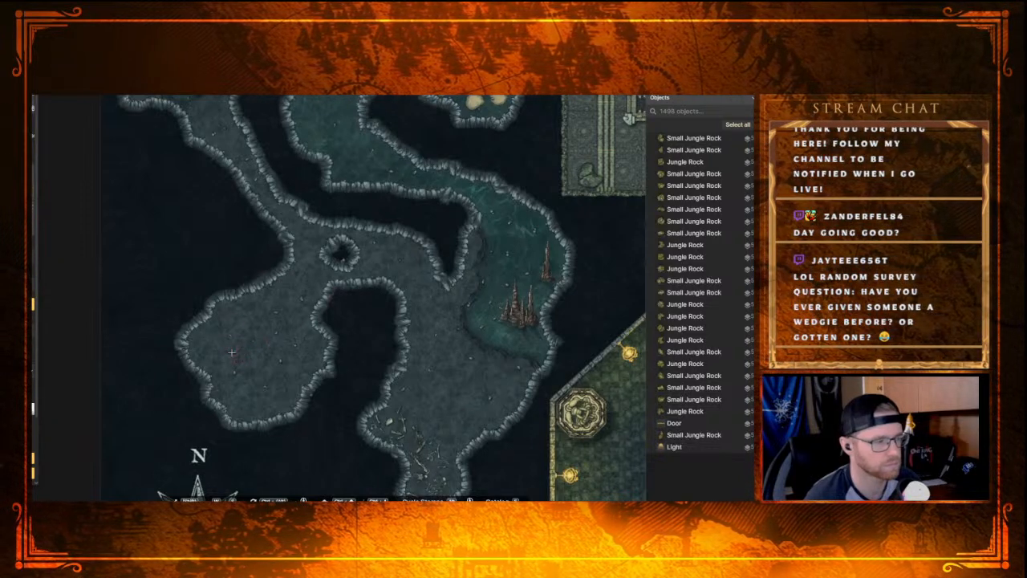
{"action": "scroll", "coordinate": [231, 353], "scroll_direction": "up", "scroll_amount": 2}
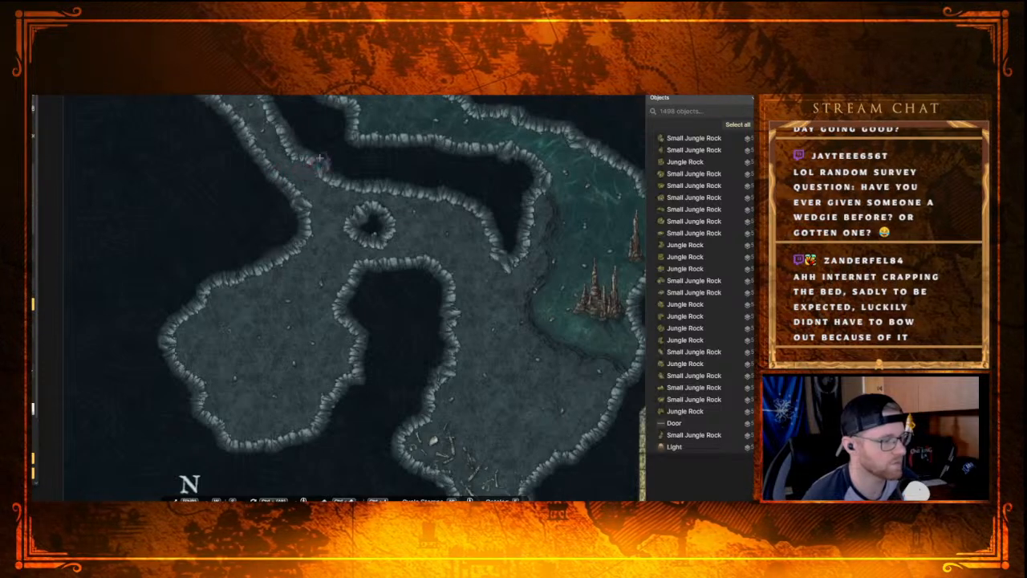
{"action": "scroll", "coordinate": [217, 191], "scroll_direction": "down", "scroll_amount": 1}
{"action": "key", "text": "ctrl+z"}
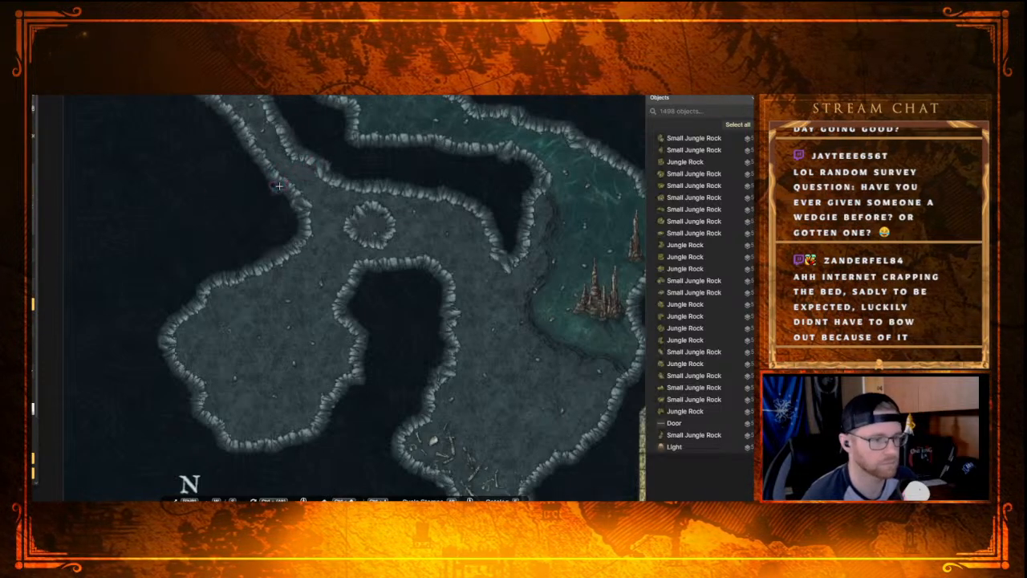
{"action": "left_click", "coordinate": [301, 205]}
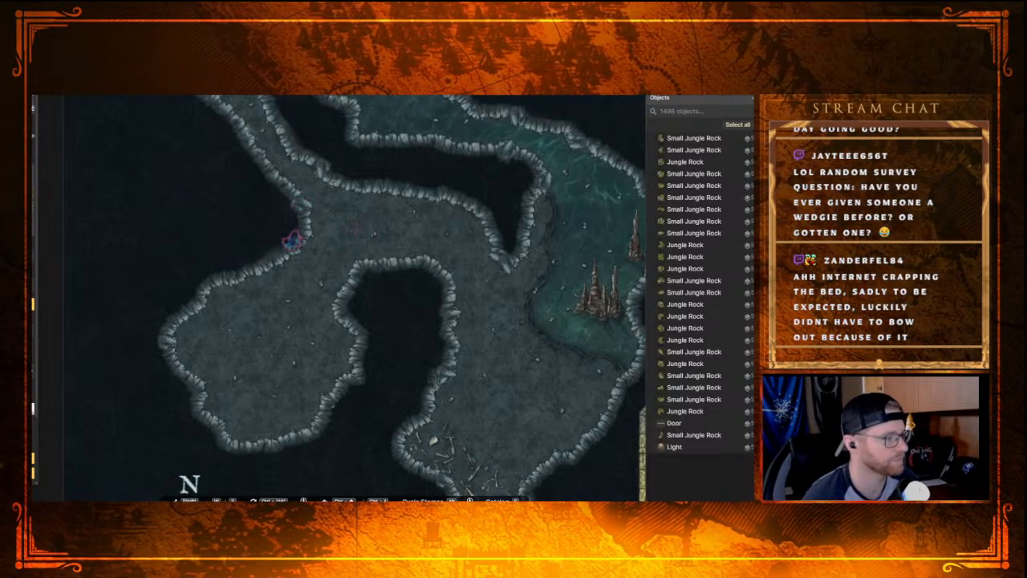
Step: Draw a small closed Cavern Wall ring in the western cave junction and clear the floor inside it to form a rock pillar
{"action": "key", "text": "p"}
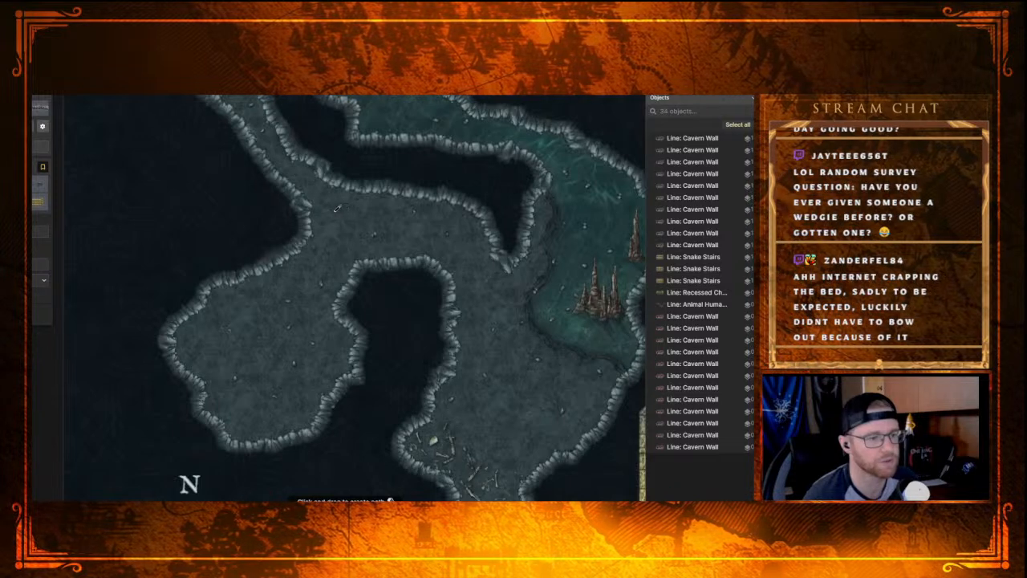
{"action": "mouse_move", "coordinate": [358, 210]}
{"action": "left_mouse_down"}
{"action": "mouse_move", "coordinate": [384, 214]}
{"action": "mouse_move", "coordinate": [352, 240]}
{"action": "mouse_move", "coordinate": [328, 243]}
{"action": "left_mouse_up"}
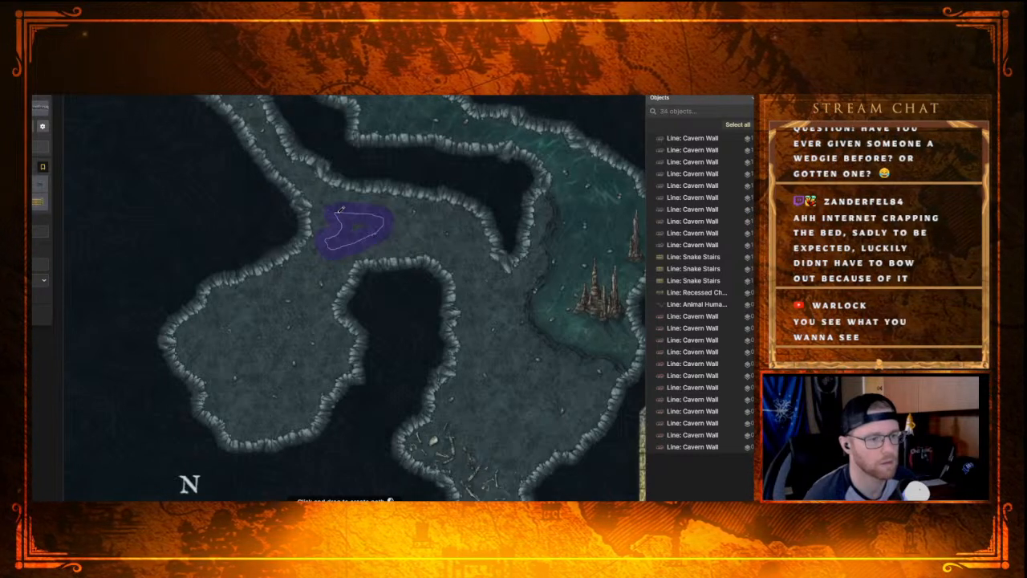
{"action": "left_click", "coordinate": [340, 209]}
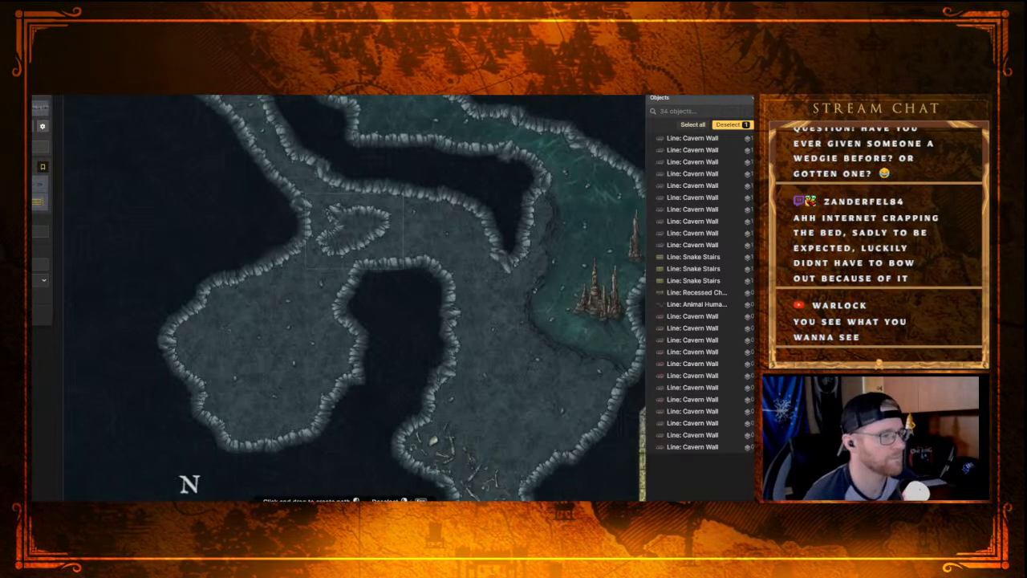
{"action": "left_click", "coordinate": [24, 254]}
{"action": "left_click_drag", "start_coordinate": [366, 226], "coordinate": [340, 235]}
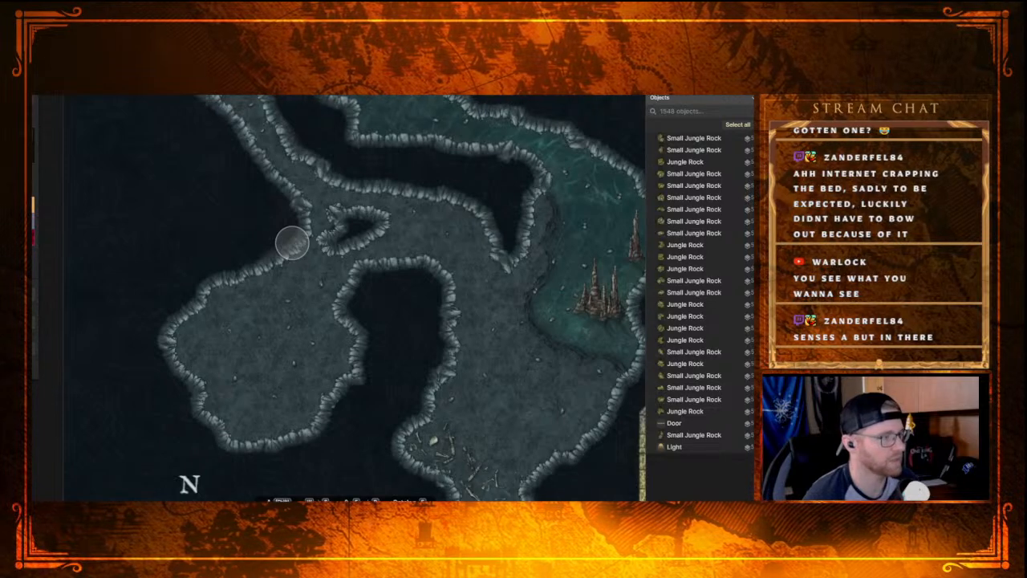
Step: Examine the western cave passages and the chamber below the new rock pillar for stamp placement
{"action": "key", "text": "s"}
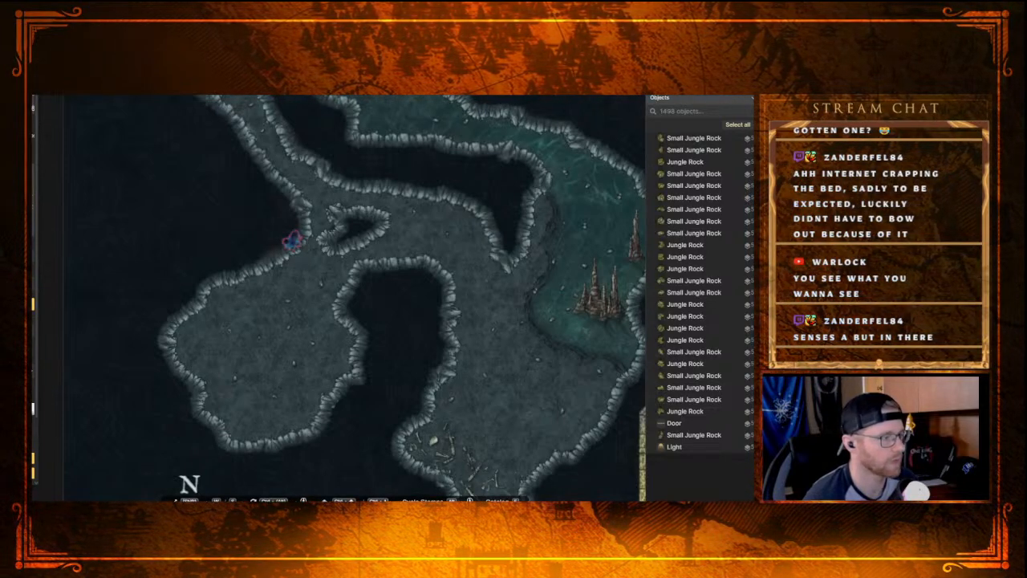
{"action": "scroll", "coordinate": [269, 193], "scroll_direction": "down", "scroll_amount": 4}
{"action": "left_click_drag", "start_coordinate": [262, 161], "coordinate": [367, 320]}
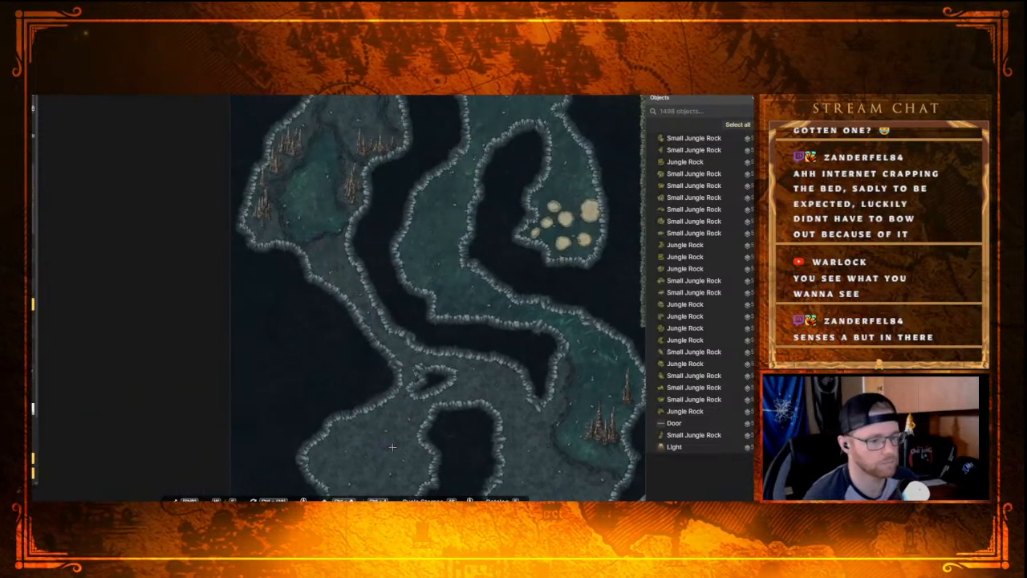
{"action": "left_click_drag", "start_coordinate": [384, 449], "coordinate": [383, 302]}
{"action": "scroll", "coordinate": [369, 333], "scroll_direction": "up", "scroll_amount": 3}
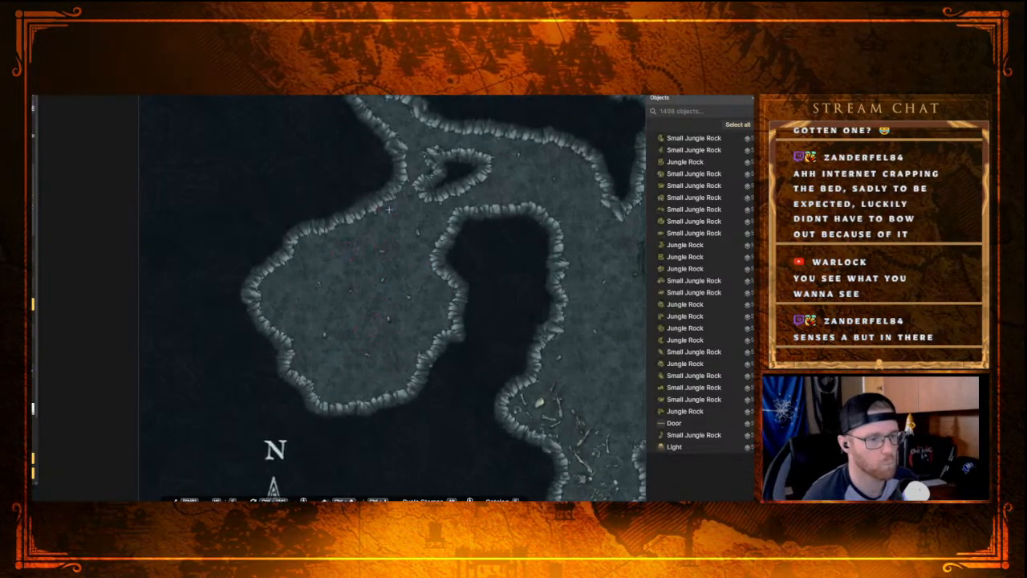
{"action": "scroll", "coordinate": [389, 211], "scroll_direction": "down", "scroll_amount": 3}
{"action": "left_click_drag", "start_coordinate": [355, 197], "coordinate": [427, 409]}
{"action": "left_click_drag", "start_coordinate": [391, 293], "coordinate": [280, 139]}
{"action": "left_click_drag", "start_coordinate": [276, 324], "coordinate": [306, 258]}
{"action": "scroll", "coordinate": [316, 268], "scroll_direction": "up", "scroll_amount": 2}
{"action": "left_click_drag", "start_coordinate": [394, 211], "coordinate": [370, 254]}
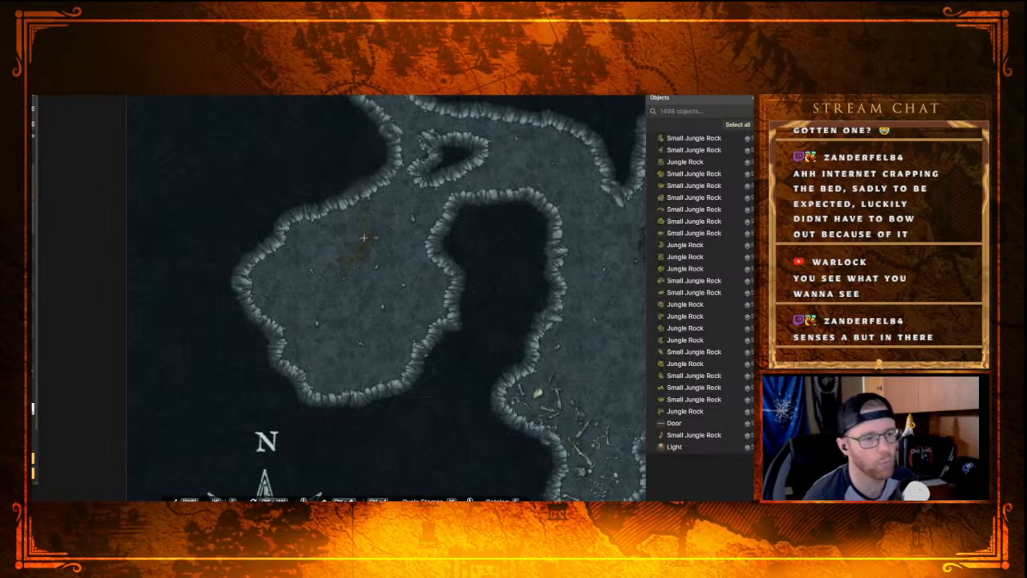
Step: Place two Rocky Hill stamps end to end, running down from the north wall of the southwestern chamber
{"action": "left_click", "coordinate": [376, 230]}
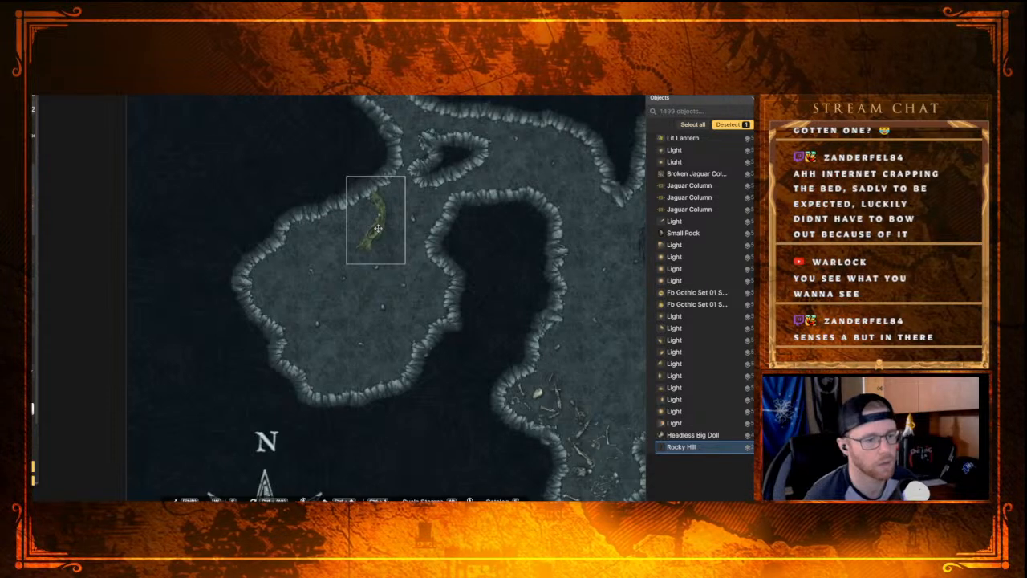
{"action": "left_click", "coordinate": [378, 229]}
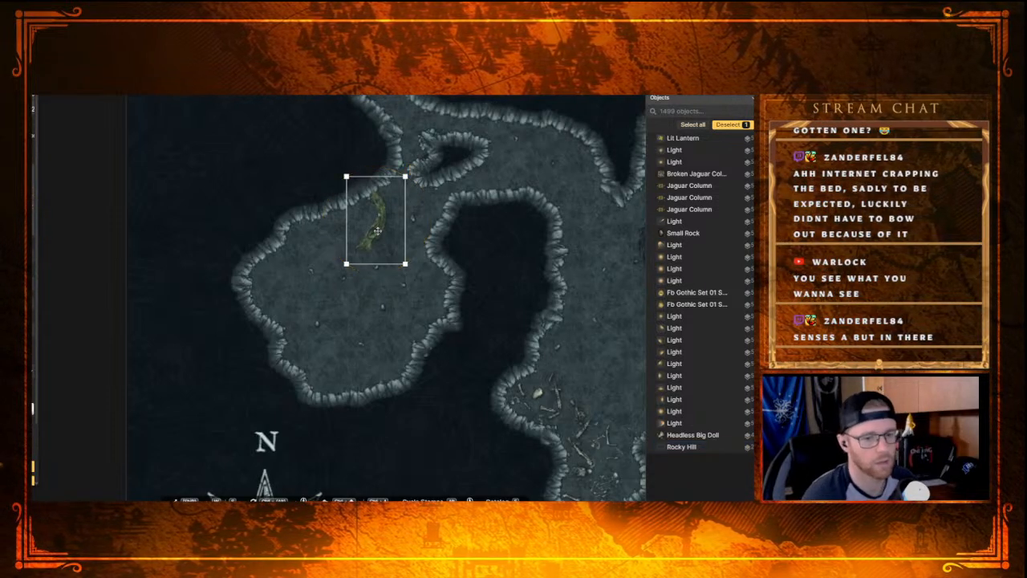
{"action": "left_click", "coordinate": [377, 231]}
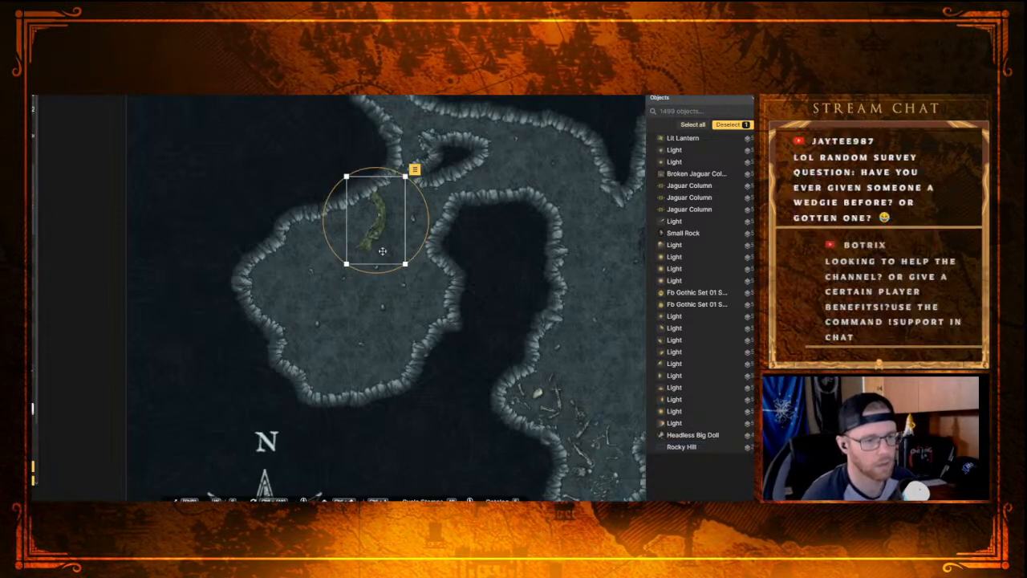
{"action": "left_click", "coordinate": [347, 295]}
{"action": "left_click", "coordinate": [359, 260]}
{"action": "left_click", "coordinate": [368, 313]}
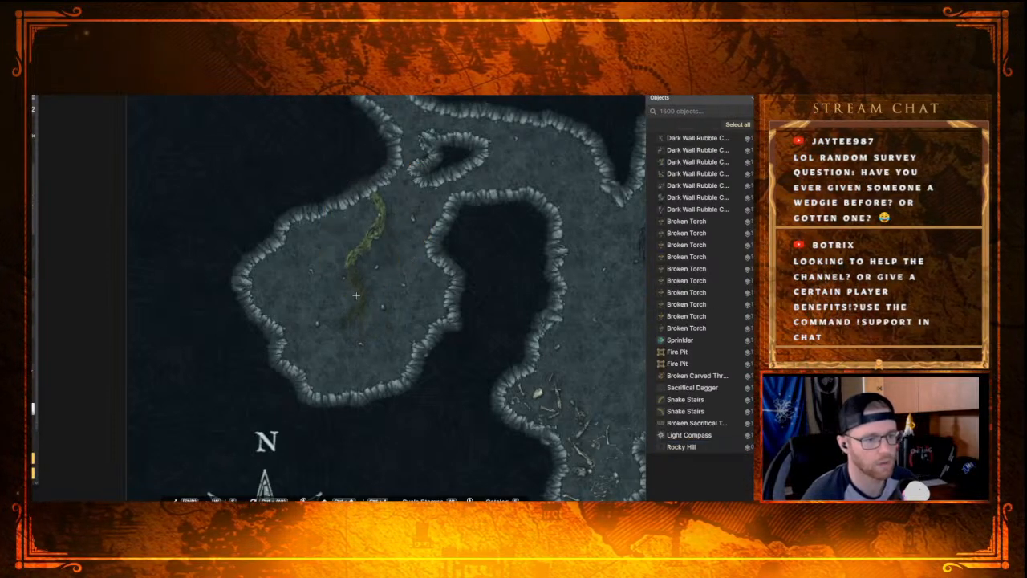
Step: Add two more Rocky Hill stamps, rotated to carry the ridge west and down along the chamber's west side
{"action": "left_click", "coordinate": [357, 296]}
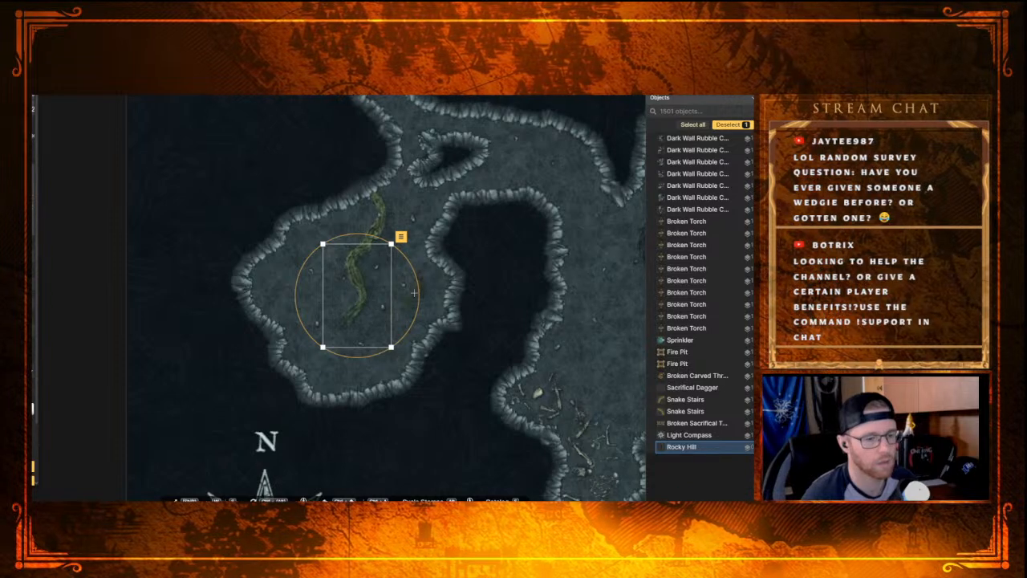
{"action": "left_click_drag", "start_coordinate": [418, 295], "coordinate": [329, 279]}
{"action": "left_click", "coordinate": [286, 289]}
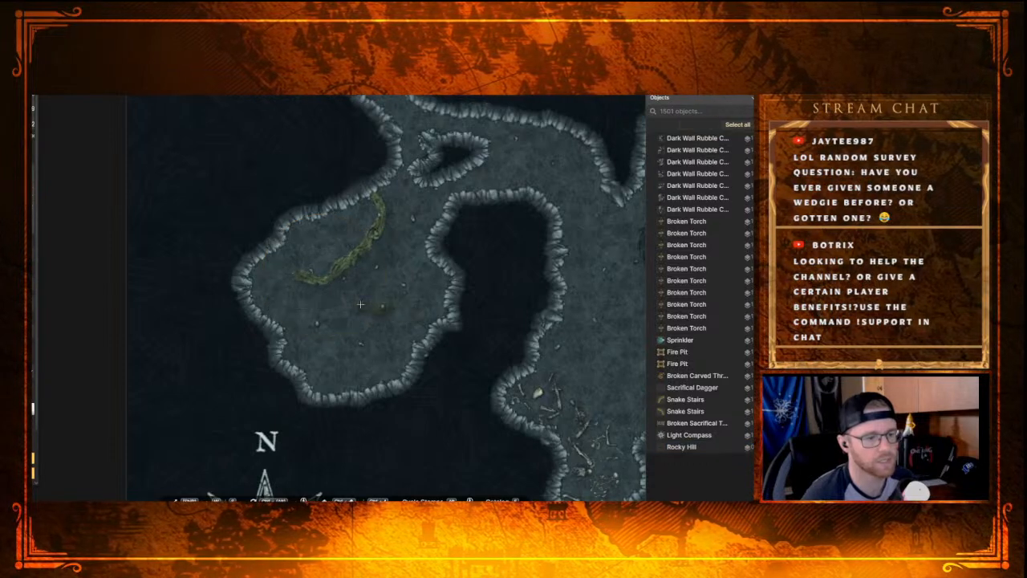
{"action": "left_click", "coordinate": [286, 288]}
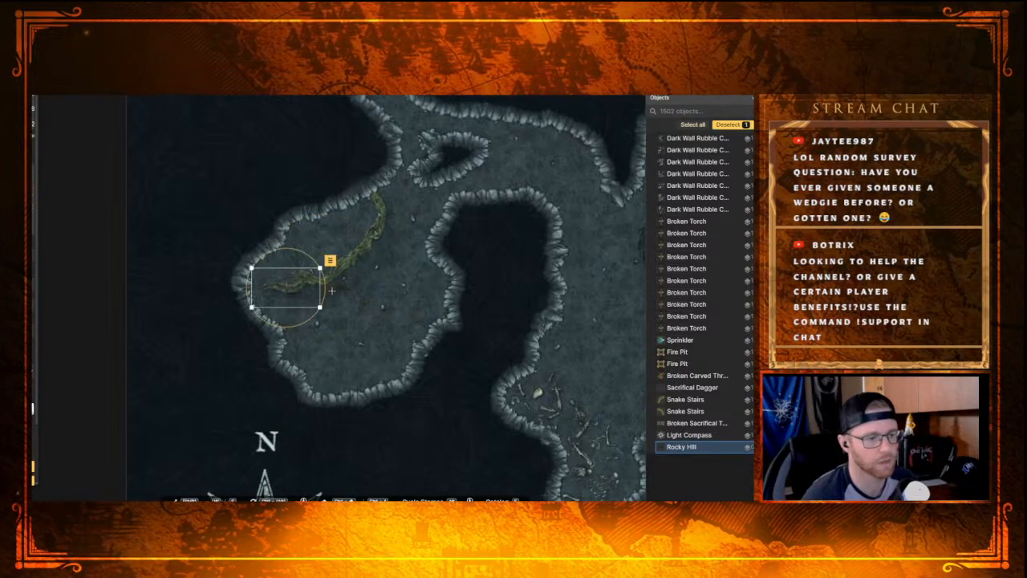
{"action": "mouse_move", "coordinate": [298, 279]}
{"action": "left_mouse_down"}
{"action": "mouse_move", "coordinate": [294, 296]}
{"action": "mouse_move", "coordinate": [315, 297]}
{"action": "mouse_move", "coordinate": [300, 290]}
{"action": "left_mouse_up"}
{"action": "left_click", "coordinate": [331, 340]}
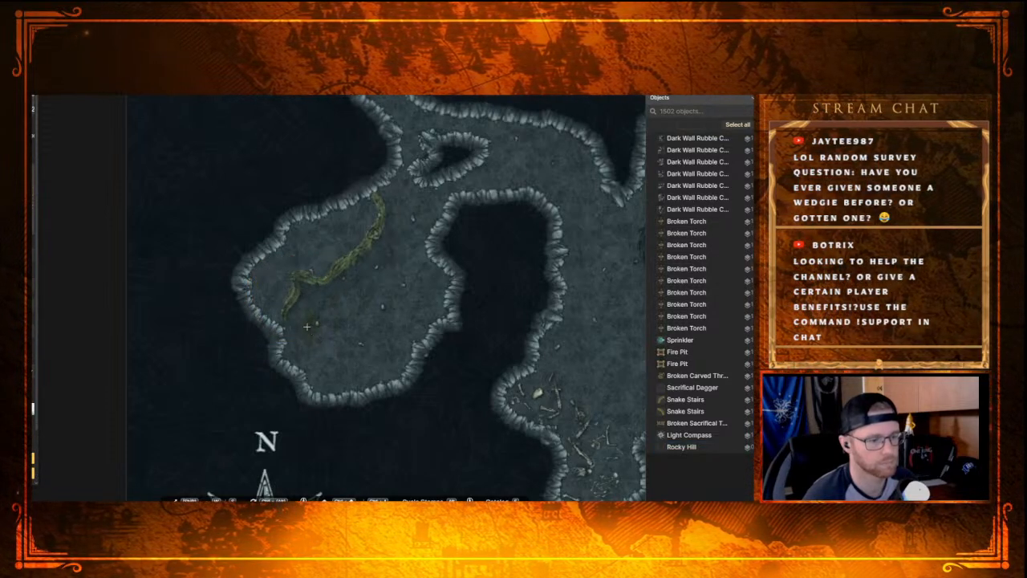
Step: Place and rotate two Rocky Hill stamps to bend the ridge eastward across the southern part of the chamber
{"action": "left_click", "coordinate": [309, 328]}
{"action": "left_click_drag", "start_coordinate": [305, 388], "coordinate": [318, 367]}
{"action": "left_click_drag", "start_coordinate": [324, 331], "coordinate": [321, 336]}
{"action": "left_click", "coordinate": [358, 348]}
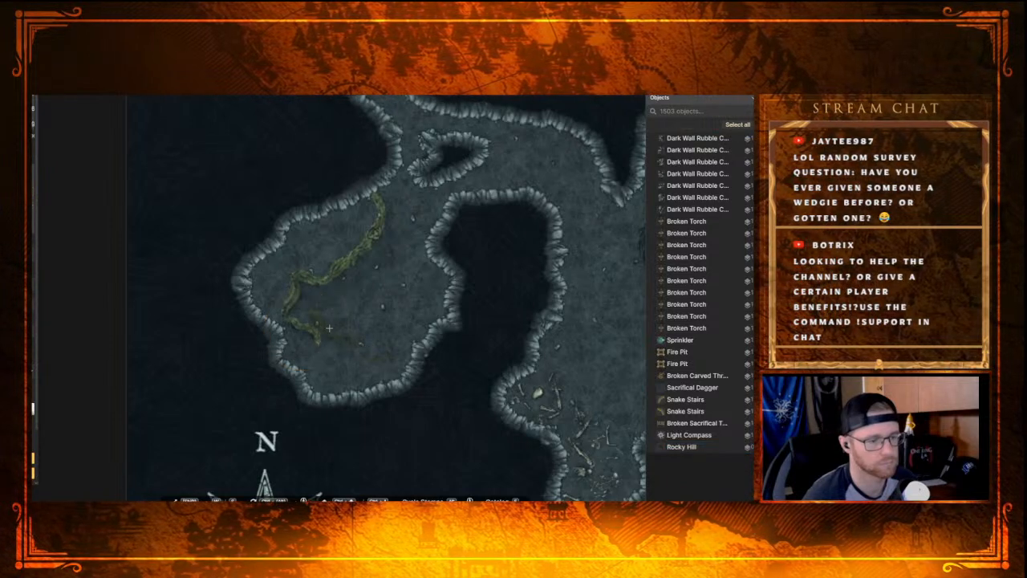
{"action": "left_click", "coordinate": [331, 326]}
{"action": "left_click_drag", "start_coordinate": [391, 329], "coordinate": [348, 332]}
{"action": "left_click_drag", "start_coordinate": [363, 341], "coordinate": [376, 357]}
{"action": "left_click_drag", "start_coordinate": [359, 345], "coordinate": [363, 353]}
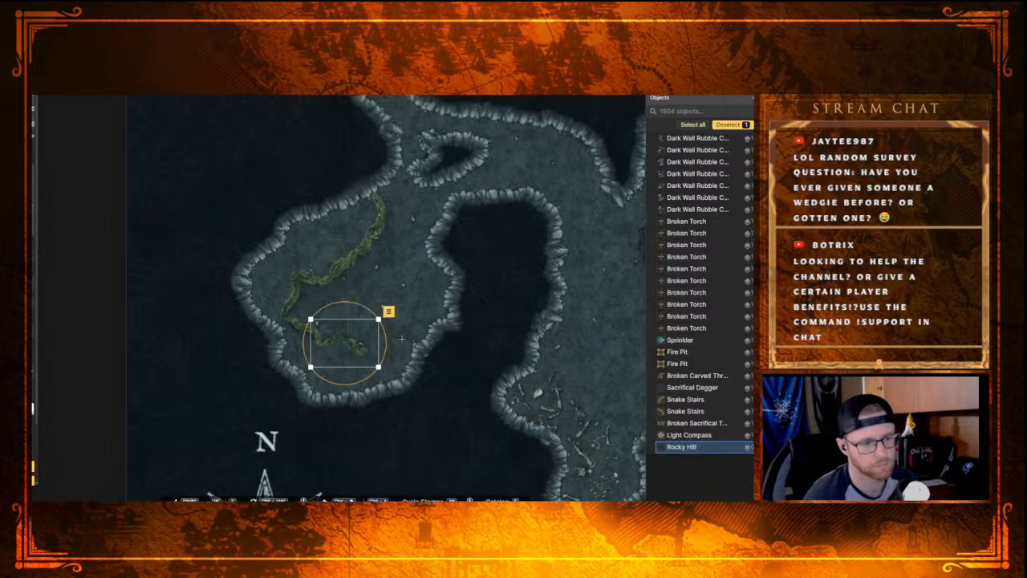
{"action": "left_click", "coordinate": [390, 338]}
Step: Extend the ridge to the chamber's southeastern wall with three more Rocky Hill stamps, adjusting their rotation and position
{"action": "left_click", "coordinate": [375, 350]}
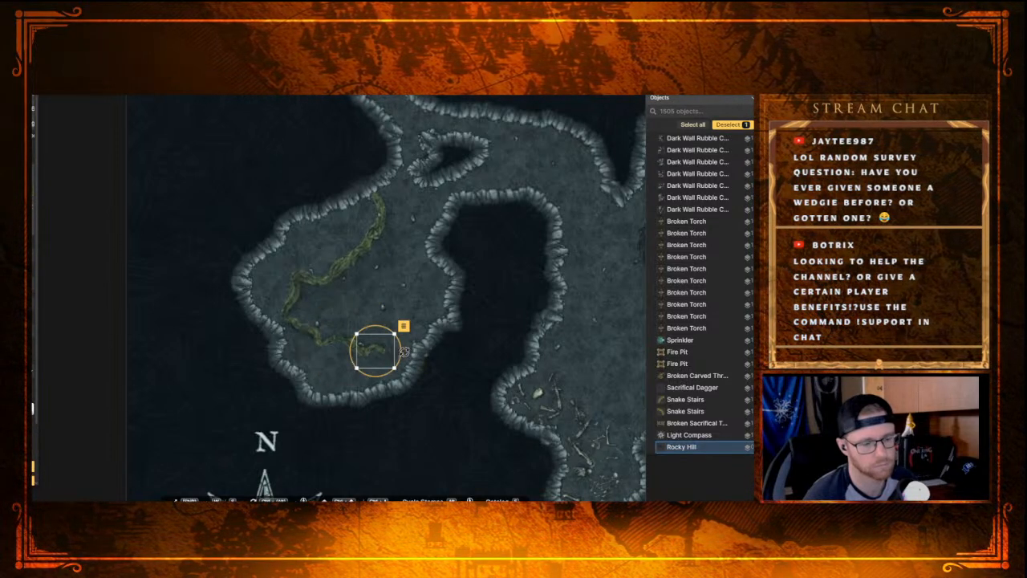
{"action": "left_click", "coordinate": [400, 352]}
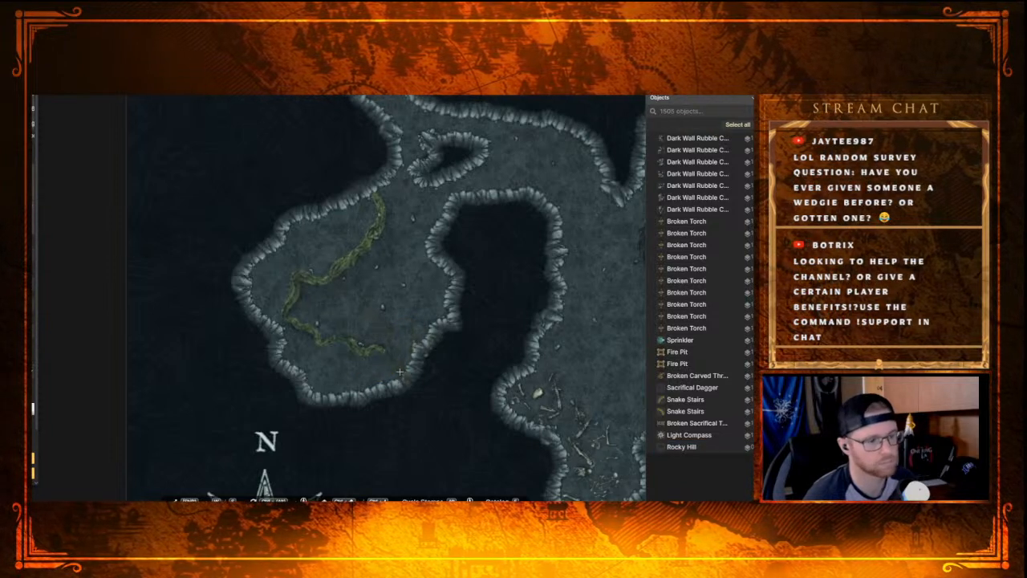
{"action": "left_click", "coordinate": [398, 365]}
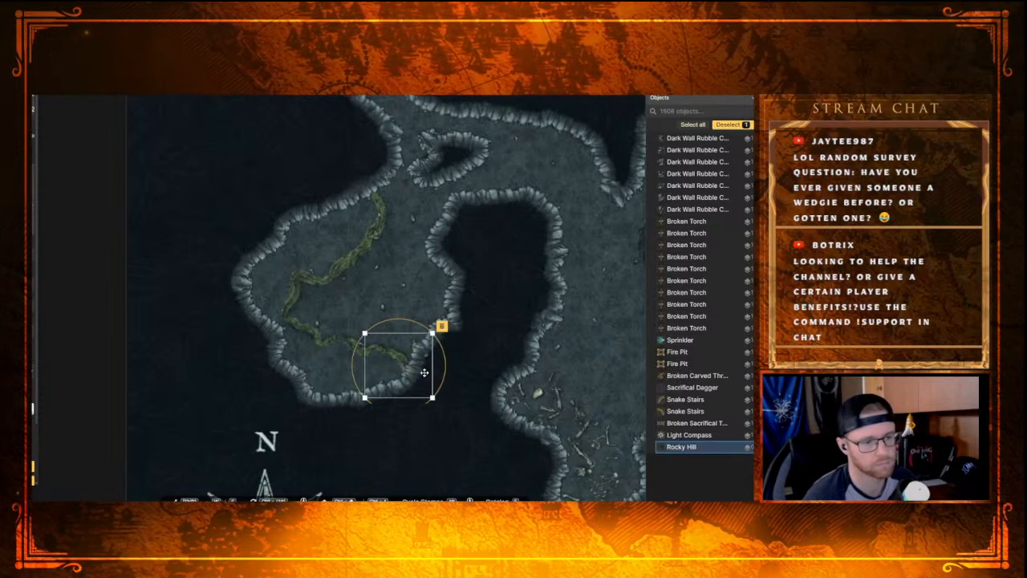
{"action": "left_click_drag", "start_coordinate": [415, 315], "coordinate": [449, 313]}
{"action": "left_click_drag", "start_coordinate": [401, 366], "coordinate": [388, 347]}
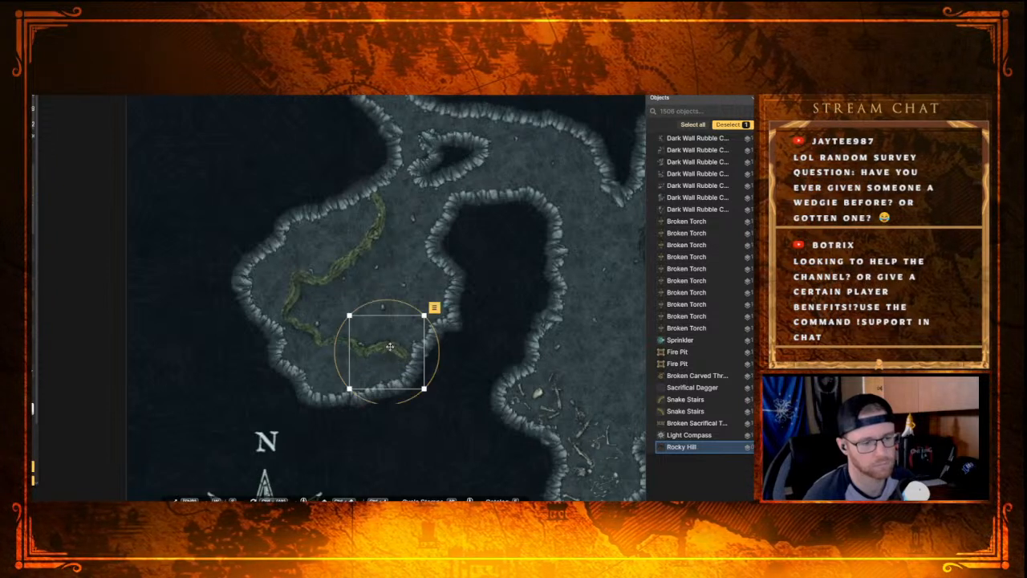
{"action": "left_click", "coordinate": [345, 285]}
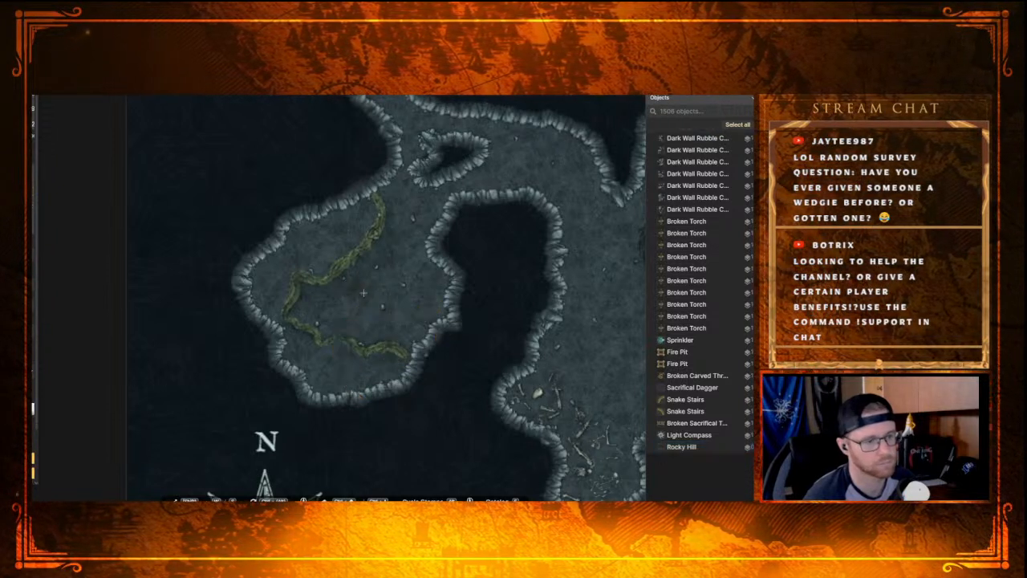
{"action": "left_click", "coordinate": [418, 347]}
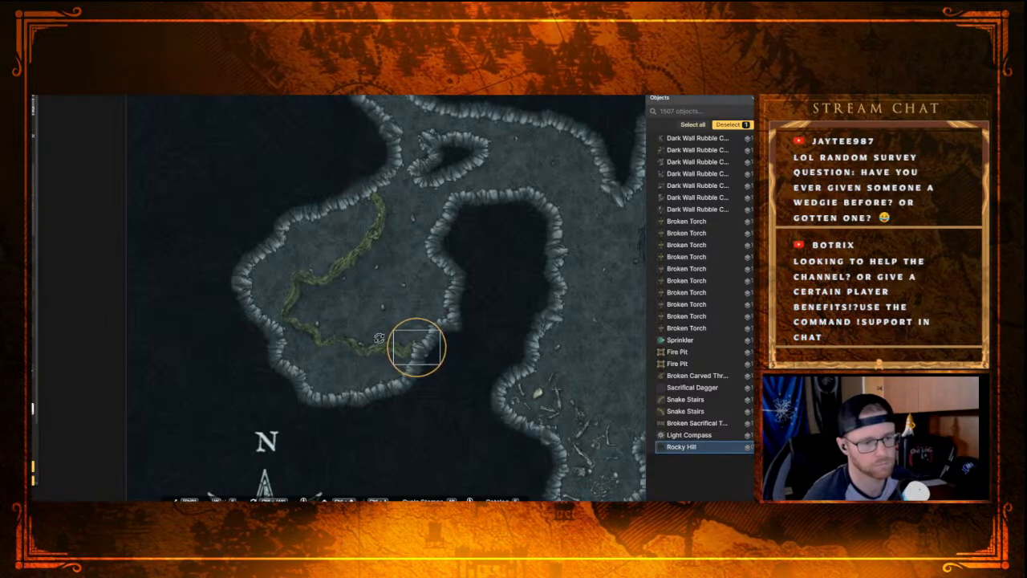
{"action": "left_click_drag", "start_coordinate": [416, 356], "coordinate": [419, 355]}
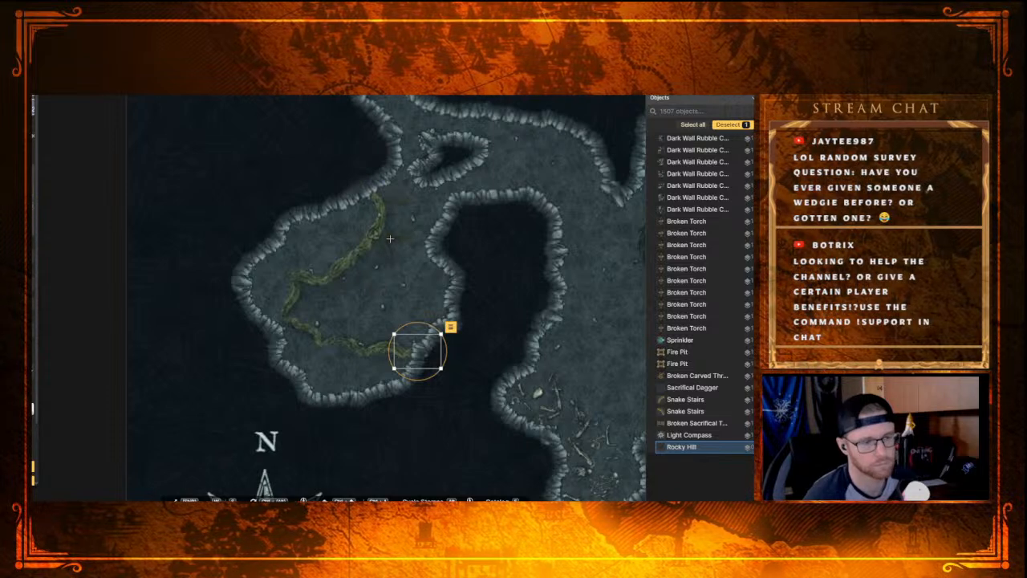
{"action": "scroll", "coordinate": [339, 261], "scroll_direction": "down", "scroll_amount": 1}
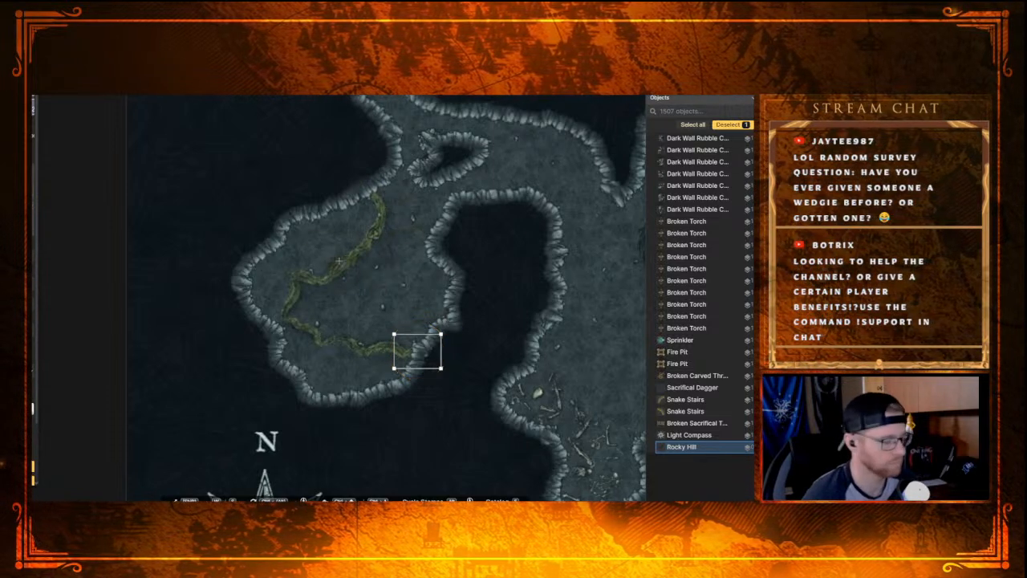
Step: Undo all the Rocky Hill stamps of the ridge in the southwestern chamber
{"action": "key", "text": "ctrl+z"}
{"action": "key", "text": "ctrl+z"}
{"action": "key", "text": "ctrl+z"}
{"action": "key", "text": "ctrl+z"}
{"action": "key", "text": "ctrl+z"}
{"action": "key", "text": "ctrl+z"}
{"action": "key", "text": "ctrl+z"}
{"action": "key", "text": "ctrl+z"}
{"action": "key", "text": "ctrl+z"}
{"action": "key", "text": "ctrl+z"}
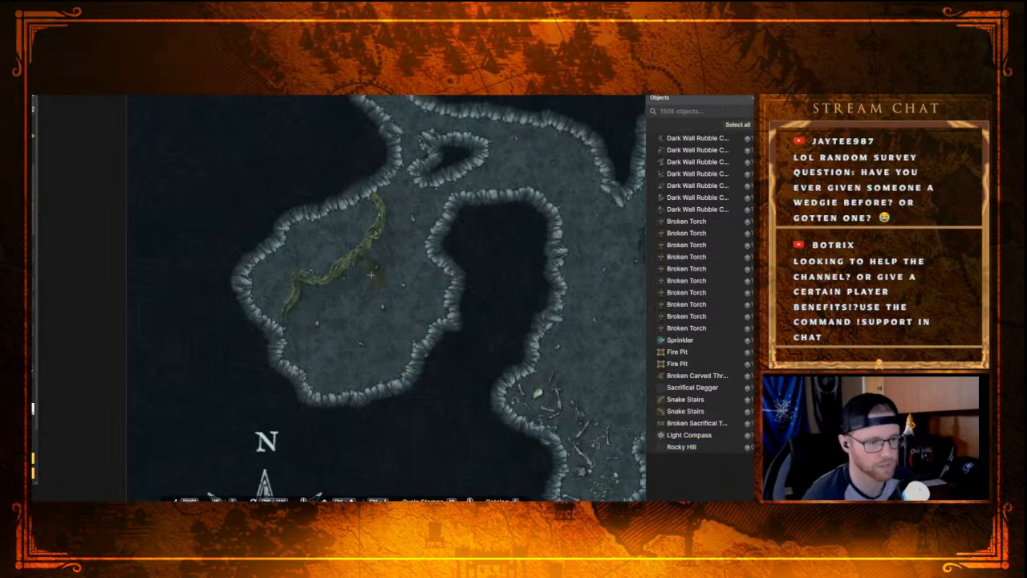
{"action": "key", "text": "ctrl+z"}
{"action": "key", "text": "ctrl+z"}
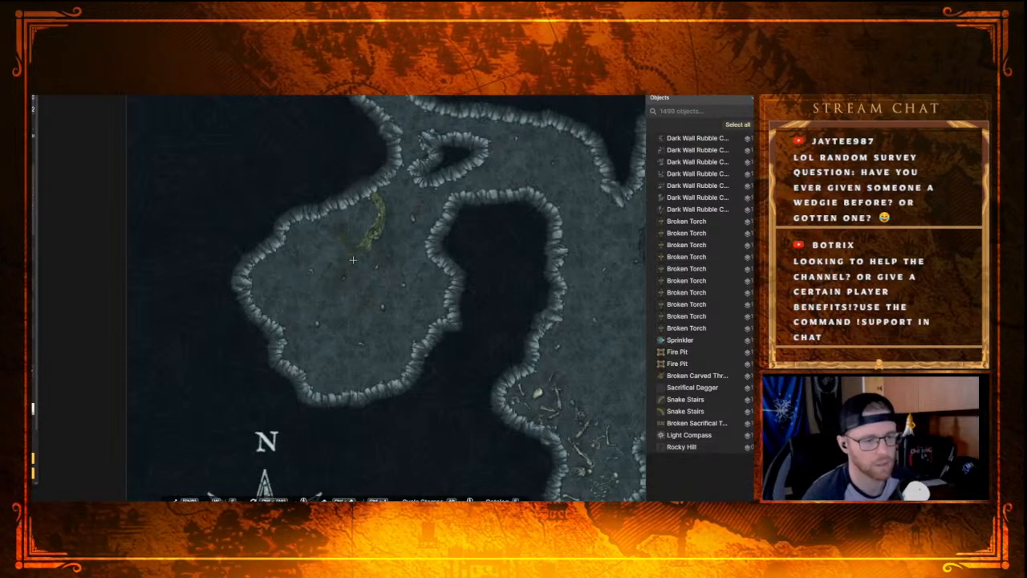
{"action": "key", "text": "ctrl+z"}
{"action": "key", "text": "ctrl+z"}
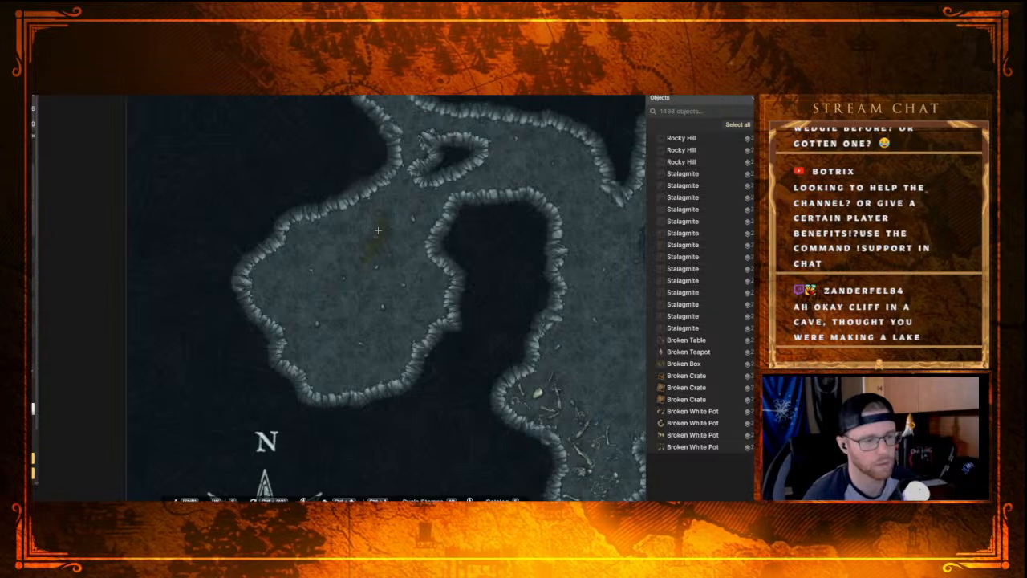
Step: Place two small Rocky Hill stamps side by side near the chamber's north wall, rotating each so their ends meet
{"action": "left_click", "coordinate": [382, 233]}
{"action": "left_click_drag", "start_coordinate": [435, 231], "coordinate": [382, 297]}
{"action": "left_click_drag", "start_coordinate": [429, 265], "coordinate": [393, 248]}
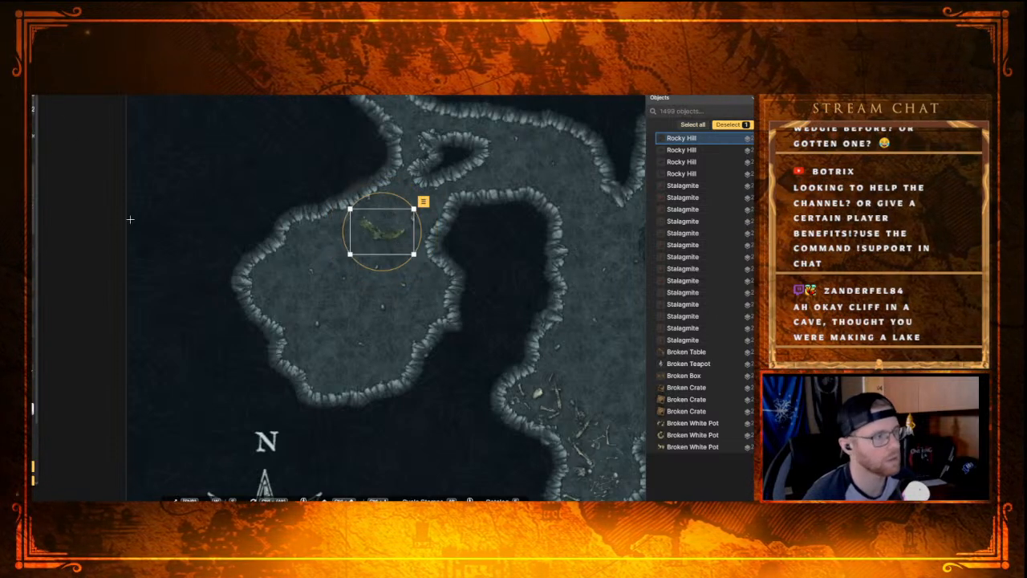
{"action": "left_click", "coordinate": [354, 252]}
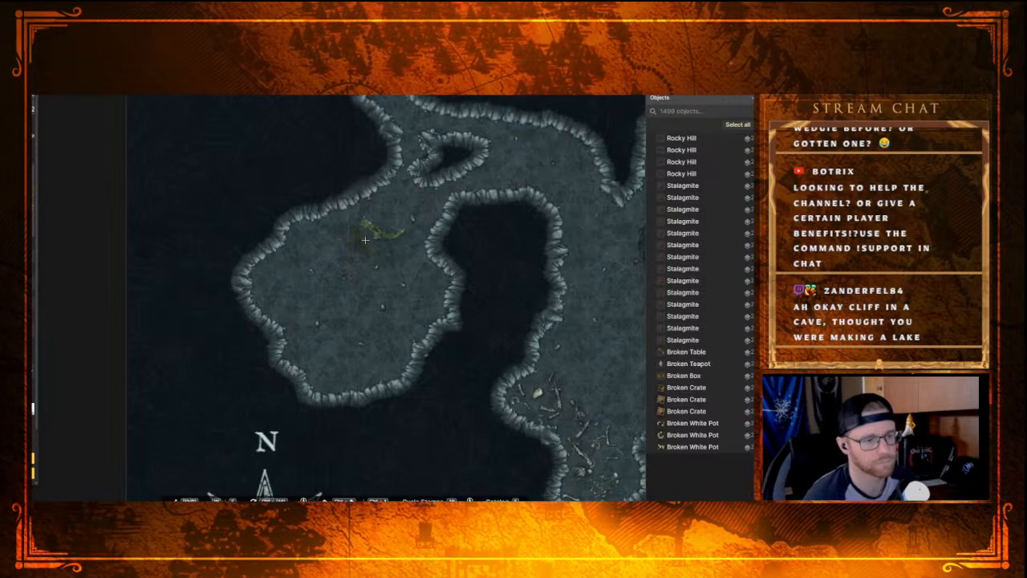
{"action": "left_click", "coordinate": [356, 244]}
{"action": "left_click_drag", "start_coordinate": [400, 241], "coordinate": [359, 205]}
{"action": "mouse_move", "coordinate": [366, 264]}
{"action": "left_mouse_down"}
{"action": "mouse_move", "coordinate": [351, 247]}
{"action": "mouse_move", "coordinate": [363, 249]}
{"action": "left_mouse_up"}
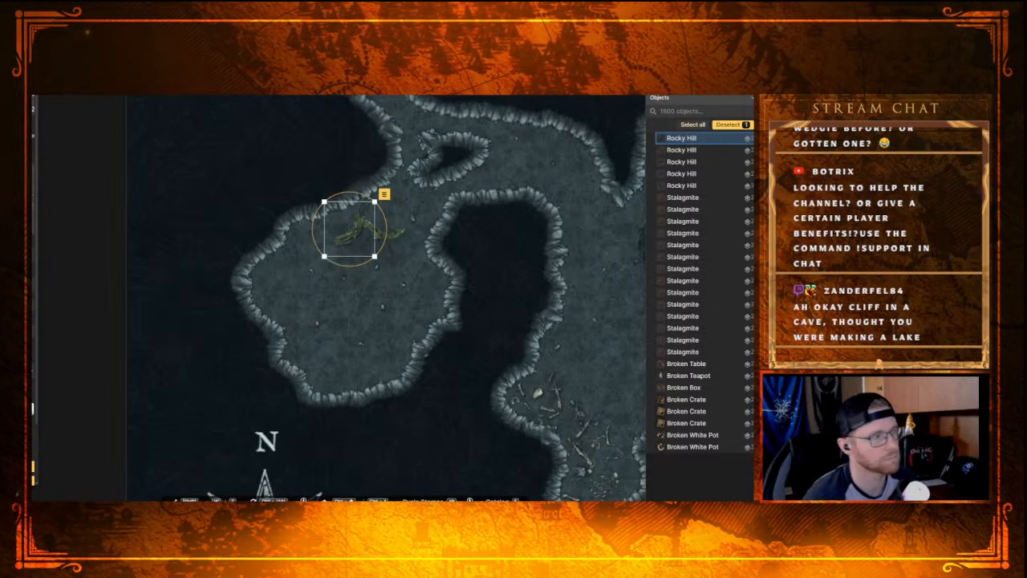
Step: Reposition and rotate the two small Rocky Hill stamps into one continuous diagonal ridge beside the chamber's northwest wall
{"action": "key", "text": "v"}
{"action": "left_click", "coordinate": [396, 232]}
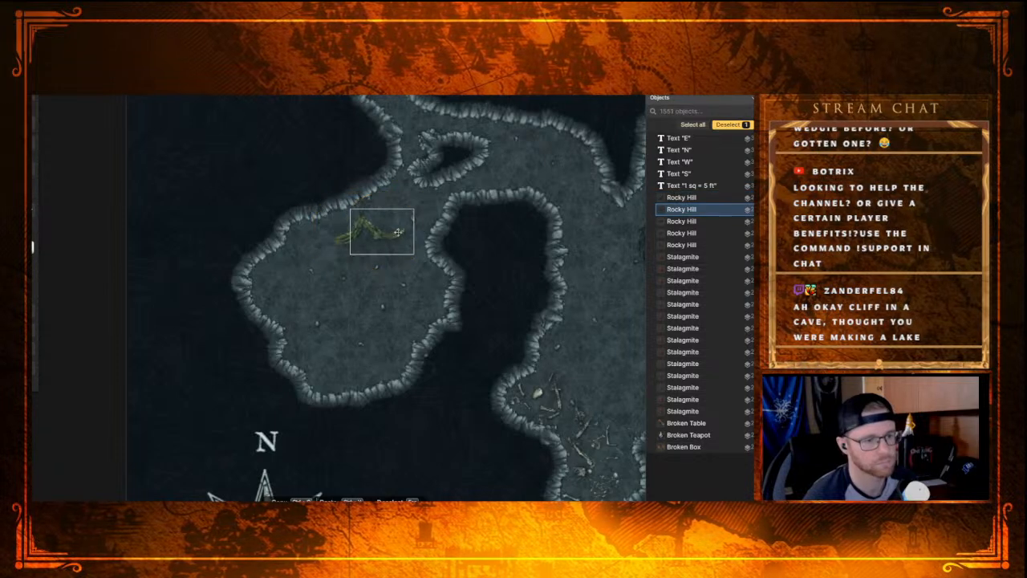
{"action": "mouse_move", "coordinate": [392, 232]}
{"action": "left_mouse_down"}
{"action": "mouse_move", "coordinate": [363, 265]}
{"action": "mouse_move", "coordinate": [360, 253]}
{"action": "mouse_move", "coordinate": [376, 264]}
{"action": "mouse_move", "coordinate": [367, 315]}
{"action": "mouse_move", "coordinate": [297, 481]}
{"action": "left_mouse_up"}
{"action": "mouse_move", "coordinate": [323, 281]}
{"action": "left_mouse_down"}
{"action": "mouse_move", "coordinate": [376, 423]}
{"action": "mouse_move", "coordinate": [385, 200]}
{"action": "mouse_move", "coordinate": [392, 367]}
{"action": "mouse_move", "coordinate": [386, 179]}
{"action": "left_mouse_up"}
{"action": "left_click_drag", "start_coordinate": [408, 317], "coordinate": [381, 137]}
{"action": "left_click_drag", "start_coordinate": [338, 265], "coordinate": [373, 325]}
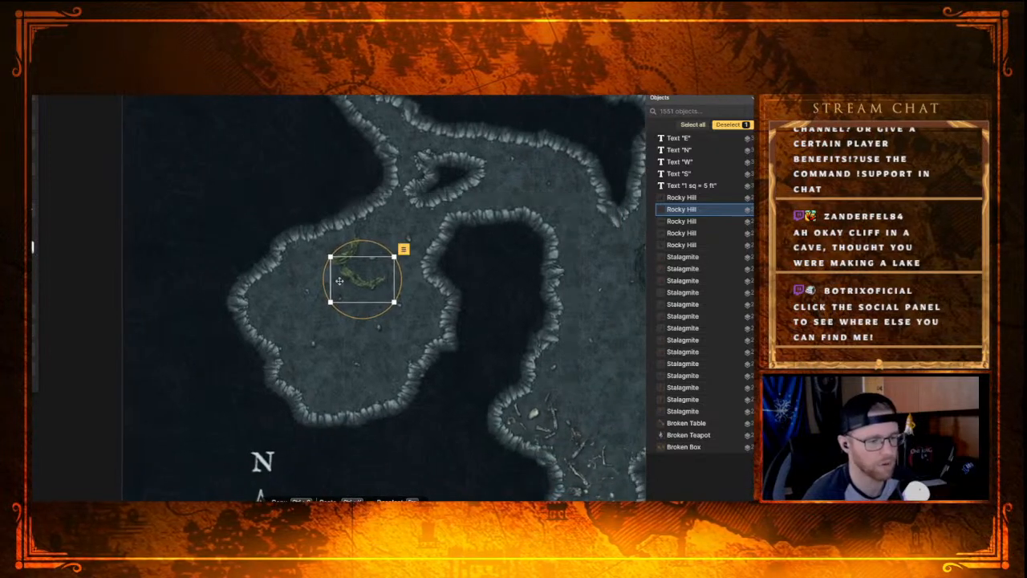
{"action": "left_click_drag", "start_coordinate": [390, 419], "coordinate": [353, 406]}
{"action": "left_click_drag", "start_coordinate": [301, 263], "coordinate": [282, 260]}
{"action": "left_click_drag", "start_coordinate": [343, 260], "coordinate": [282, 259]}
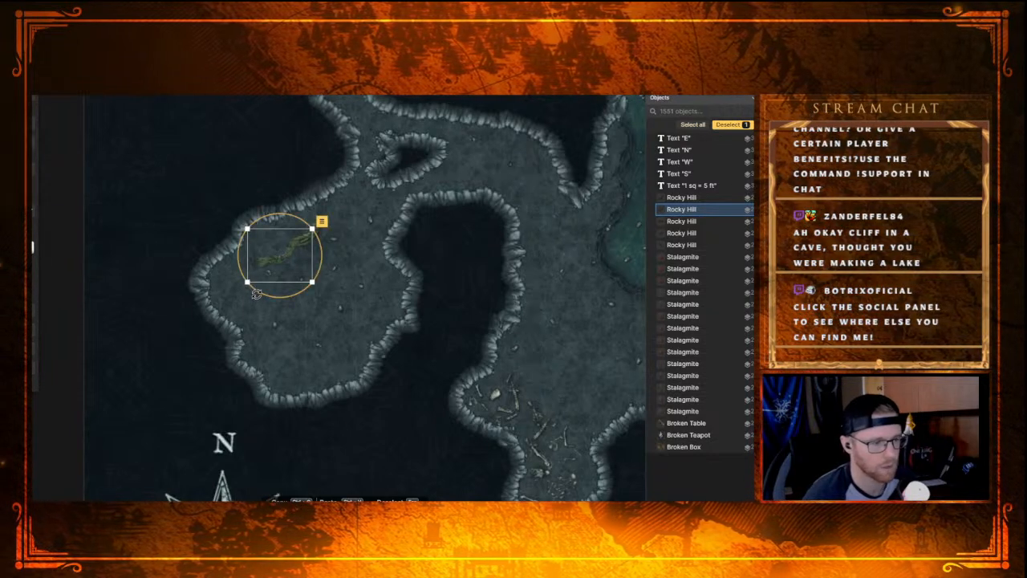
{"action": "key", "text": "Escape"}
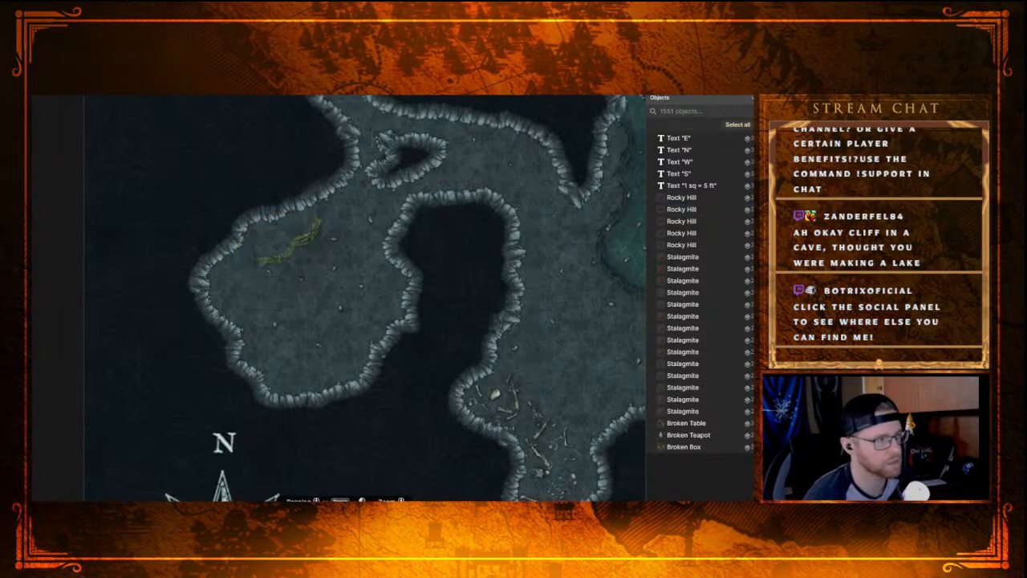
Step: Add a Rocky Hill stamp at the ridge's southwestern end, rotated and shifted to continue the ridge toward the west wall
{"action": "left_click", "coordinate": [32, 233]}
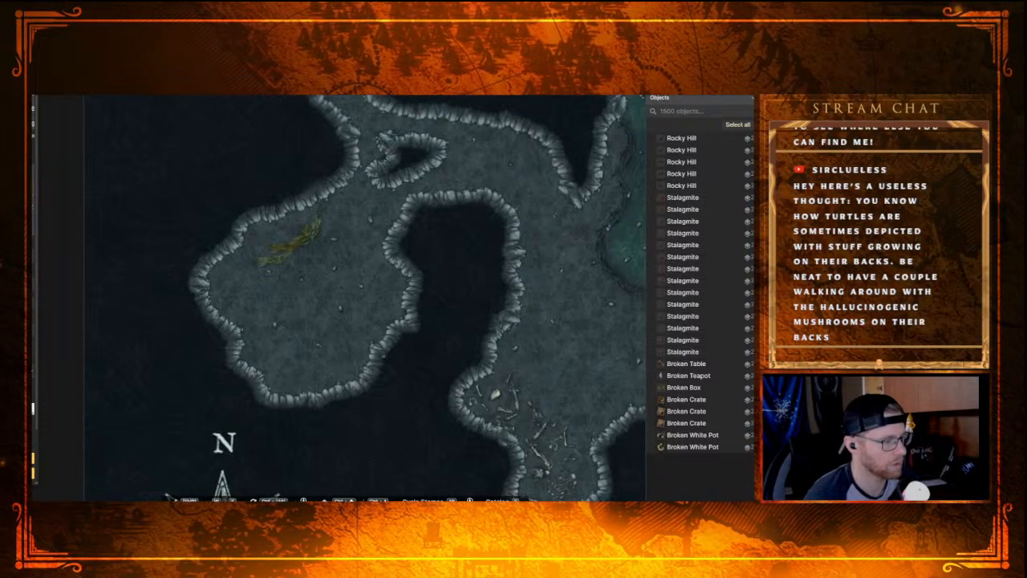
{"action": "left_click", "coordinate": [244, 274]}
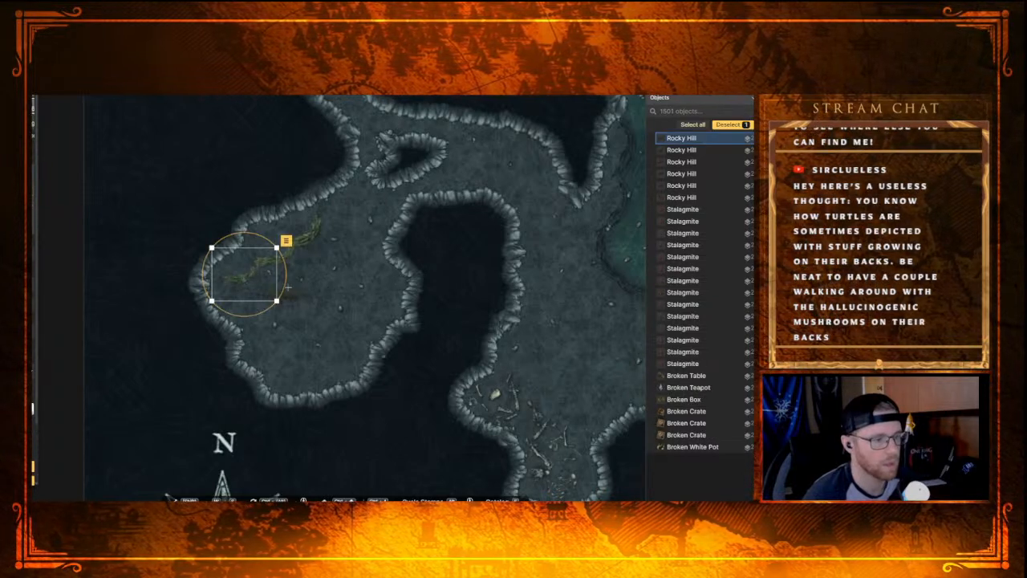
{"action": "left_click_drag", "start_coordinate": [292, 268], "coordinate": [290, 281]}
{"action": "left_click_drag", "start_coordinate": [232, 270], "coordinate": [239, 275]}
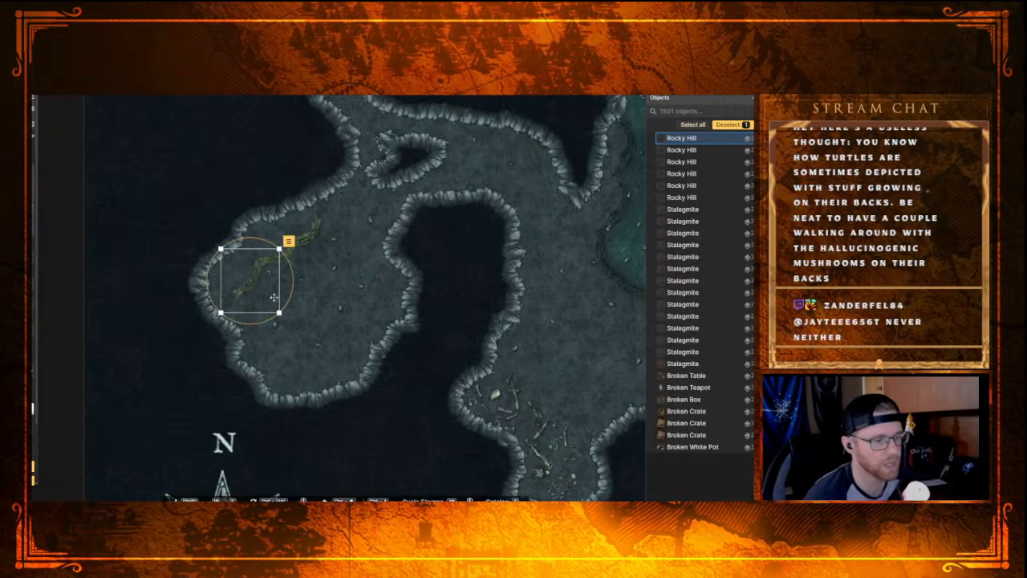
Step: Place another Rocky Hill stamp and rotate it to run south along the chamber's west wall, joining the ridge's lower end
{"action": "left_click", "coordinate": [290, 310]}
{"action": "left_click", "coordinate": [269, 299]}
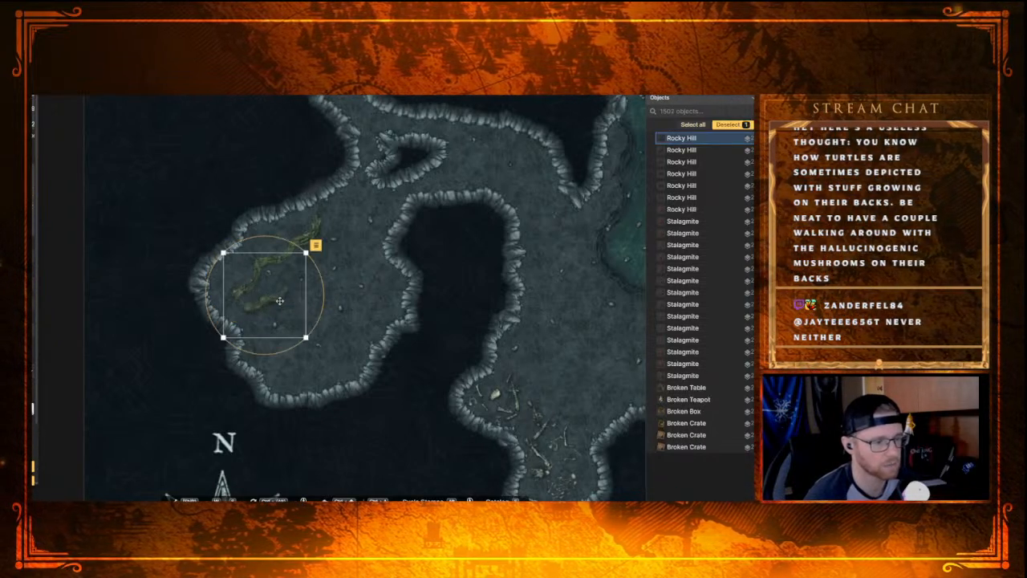
{"action": "left_click_drag", "start_coordinate": [320, 319], "coordinate": [269, 353]}
{"action": "left_click_drag", "start_coordinate": [285, 289], "coordinate": [264, 313]}
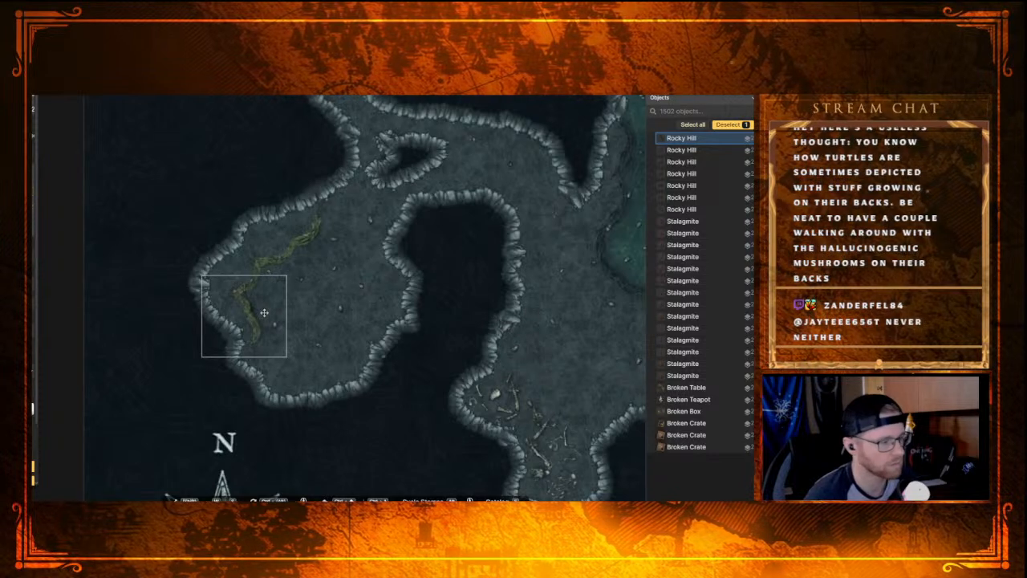
{"action": "left_click_drag", "start_coordinate": [264, 312], "coordinate": [262, 313]}
{"action": "left_click", "coordinate": [374, 297]}
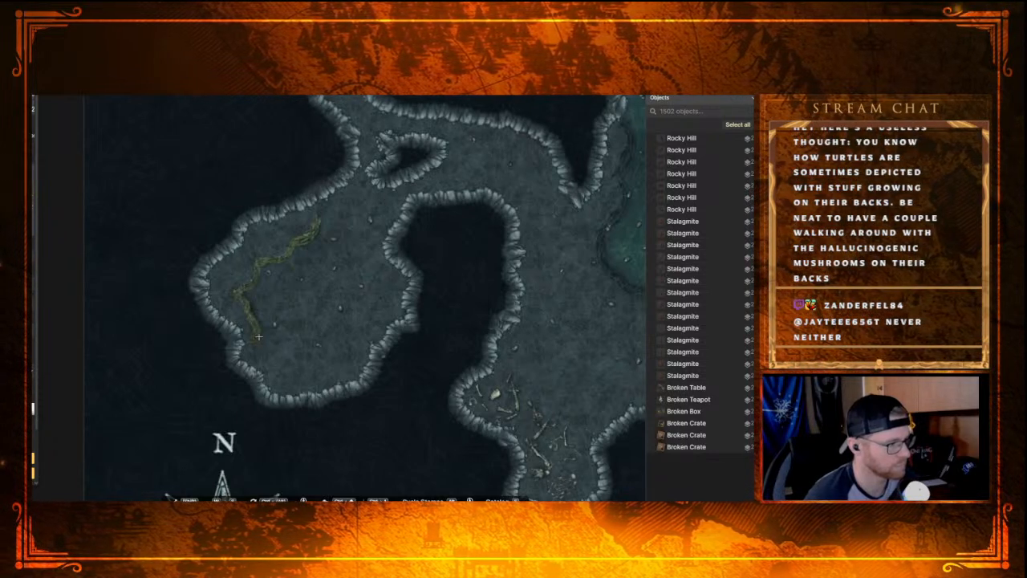
Step: Extend the ridge toward the chamber's southwest corner with two smaller Rocky Hill stamps, adjusting the first one's rotation
{"action": "left_click", "coordinate": [263, 339]}
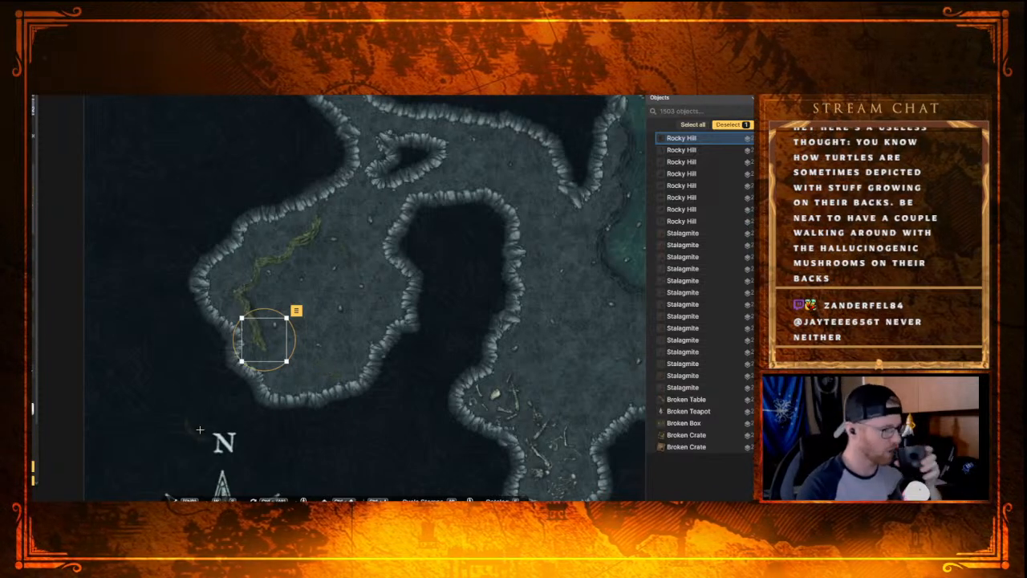
{"action": "left_click_drag", "start_coordinate": [298, 361], "coordinate": [300, 362]}
{"action": "left_click", "coordinate": [336, 356]}
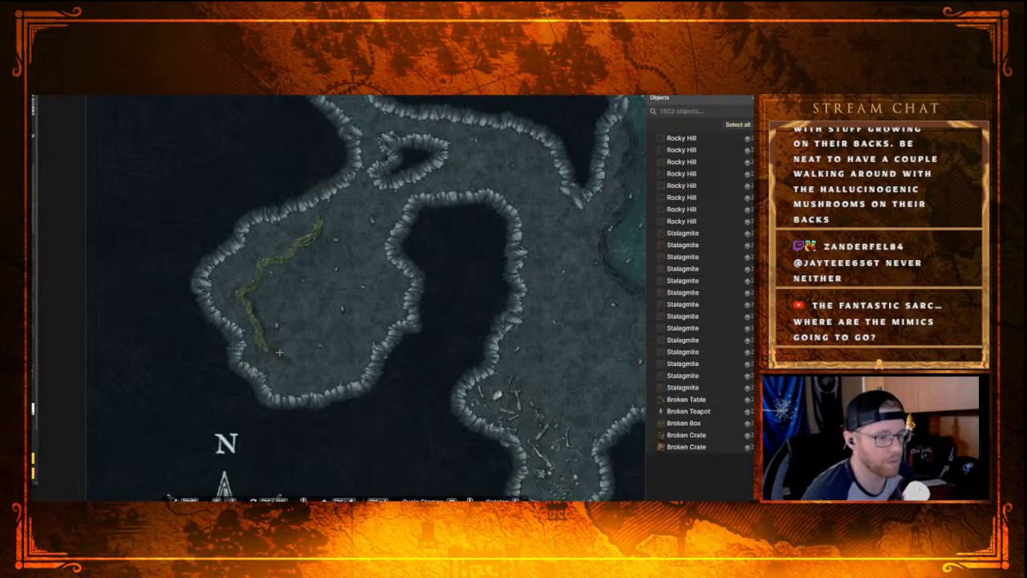
{"action": "left_click", "coordinate": [275, 351]}
Step: Examine the gold-filled treasure room in the eastern part of the dungeon and return to the western cave
{"action": "left_click_drag", "start_coordinate": [396, 318], "coordinate": [244, 370]}
{"action": "left_click_drag", "start_coordinate": [369, 292], "coordinate": [190, 393]}
{"action": "scroll", "coordinate": [211, 269], "scroll_direction": "down", "scroll_amount": 4}
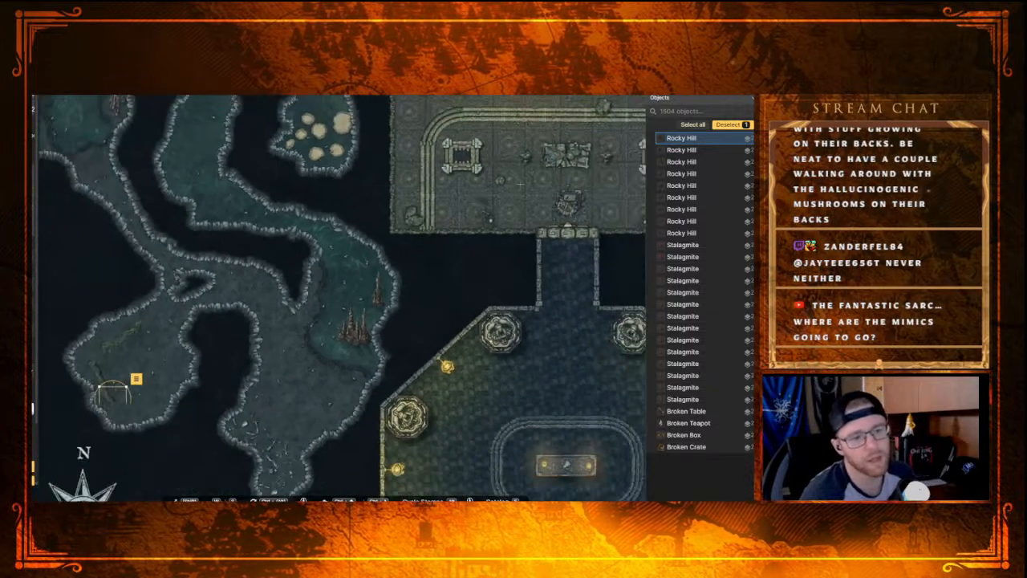
{"action": "scroll", "coordinate": [520, 185], "scroll_direction": "down", "scroll_amount": 2}
{"action": "left_click_drag", "start_coordinate": [539, 162], "coordinate": [179, 342]}
{"action": "left_click_drag", "start_coordinate": [313, 321], "coordinate": [197, 96]}
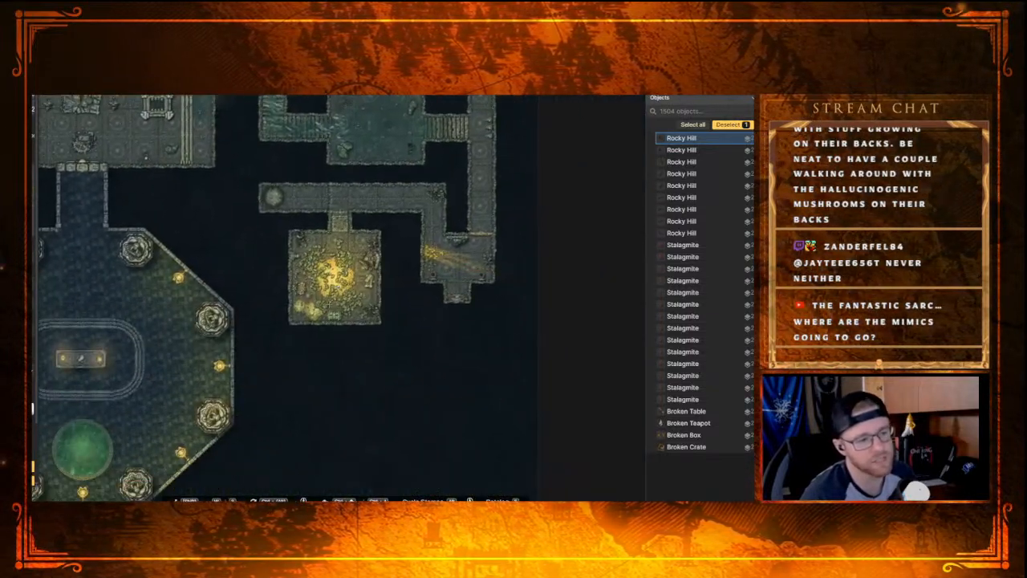
{"action": "scroll", "coordinate": [348, 300], "scroll_direction": "up", "scroll_amount": 4}
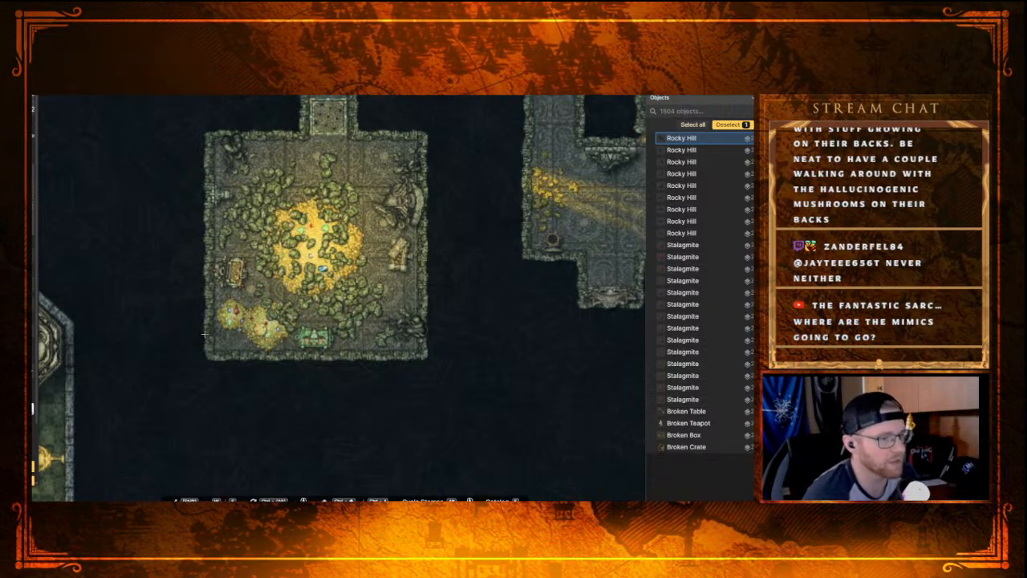
{"action": "scroll", "coordinate": [198, 351], "scroll_direction": "down", "scroll_amount": 1}
{"action": "scroll", "coordinate": [198, 352], "scroll_direction": "down", "scroll_amount": 1}
{"action": "left_click_drag", "start_coordinate": [198, 353], "coordinate": [533, 298]}
{"action": "left_click_drag", "start_coordinate": [185, 321], "coordinate": [522, 325]}
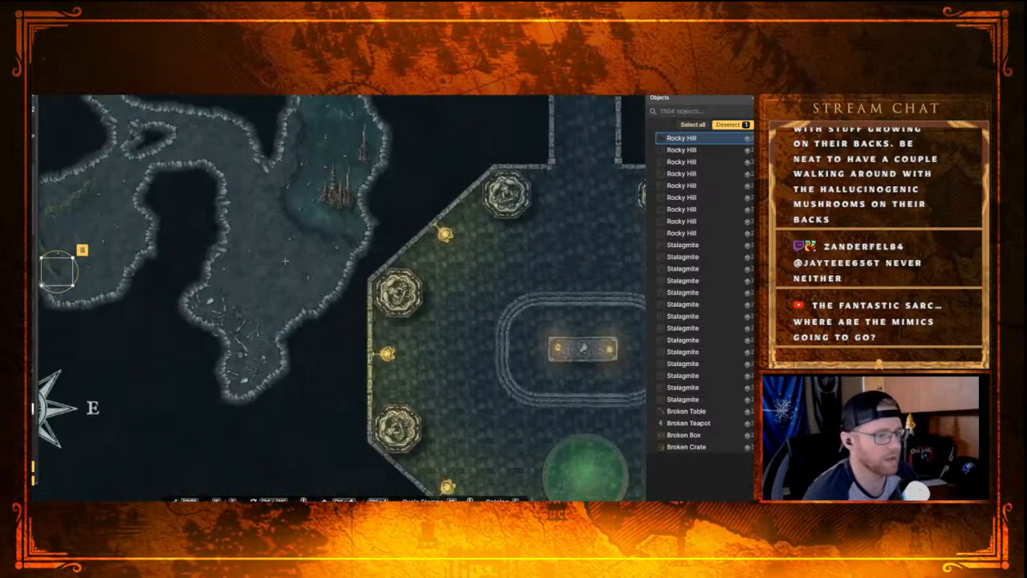
{"action": "left_click_drag", "start_coordinate": [282, 263], "coordinate": [518, 350]}
Step: Place a Rocky Hill stamp at the ridge's southern end and rotate it to turn the ridge east along the south wall
{"action": "left_click_drag", "start_coordinate": [332, 296], "coordinate": [381, 284]}
{"action": "left_click", "coordinate": [359, 386]}
{"action": "left_click_drag", "start_coordinate": [367, 365], "coordinate": [384, 263]}
{"action": "left_click_drag", "start_coordinate": [376, 300], "coordinate": [332, 335]}
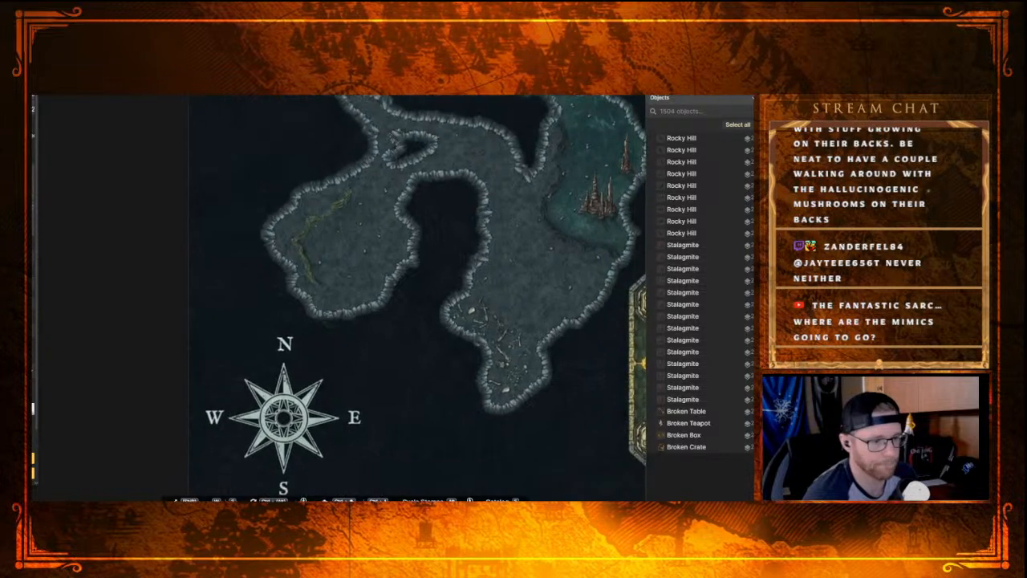
{"action": "scroll", "coordinate": [318, 319], "scroll_direction": "up", "scroll_amount": 3}
{"action": "scroll", "coordinate": [303, 329], "scroll_direction": "up", "scroll_amount": 1}
{"action": "left_click", "coordinate": [350, 265]}
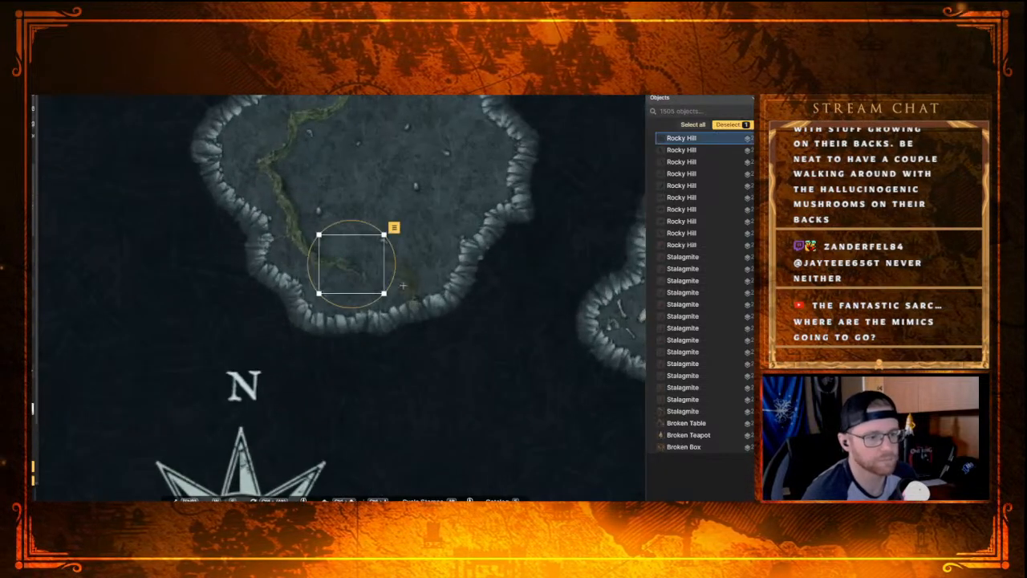
{"action": "left_click_drag", "start_coordinate": [397, 270], "coordinate": [360, 265]}
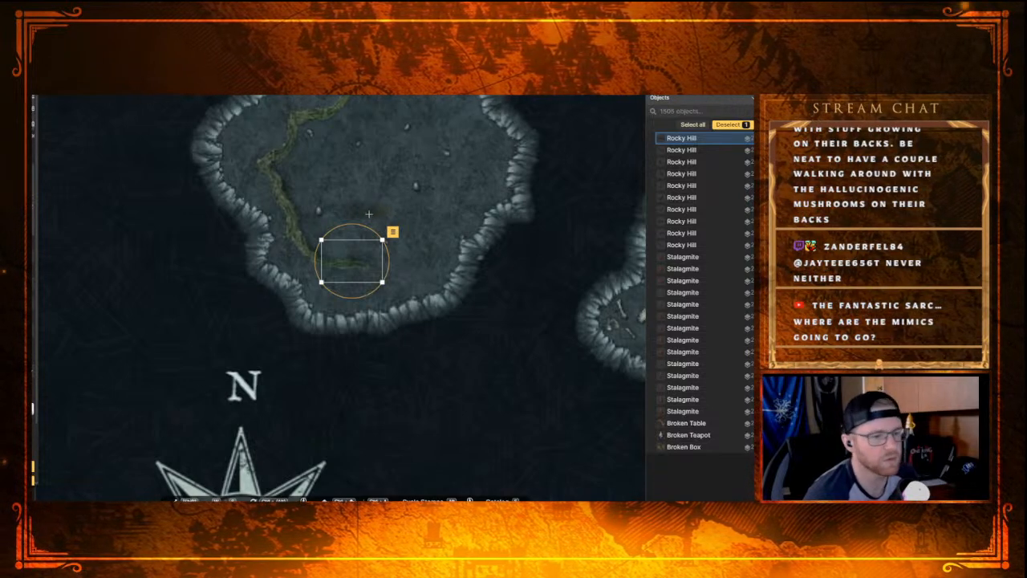
Step: Continue the ridge eastward across the southern part of the chamber with two more Rocky Hill stamps, aligning their rotation
{"action": "key", "text": "Escape"}
{"action": "left_click", "coordinate": [375, 264]}
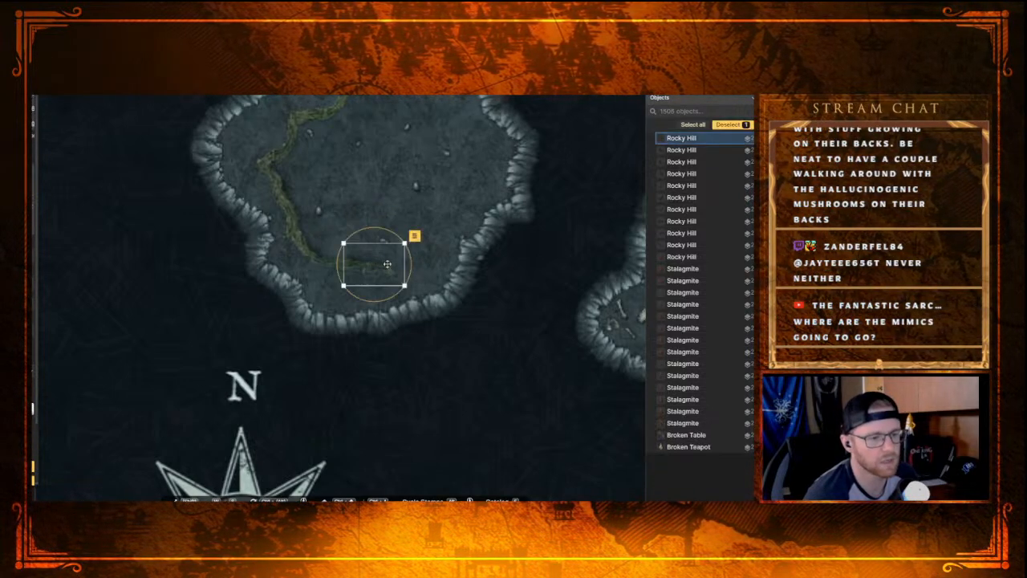
{"action": "left_click_drag", "start_coordinate": [412, 270], "coordinate": [417, 260]}
{"action": "left_click_drag", "start_coordinate": [386, 273], "coordinate": [393, 269]}
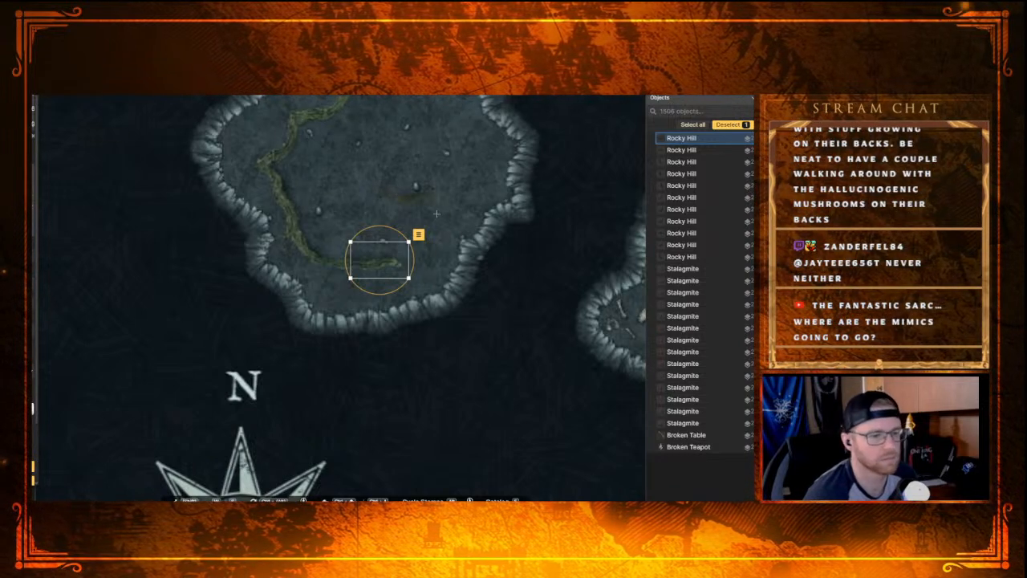
{"action": "key", "text": "Escape"}
{"action": "left_click", "coordinate": [410, 261]}
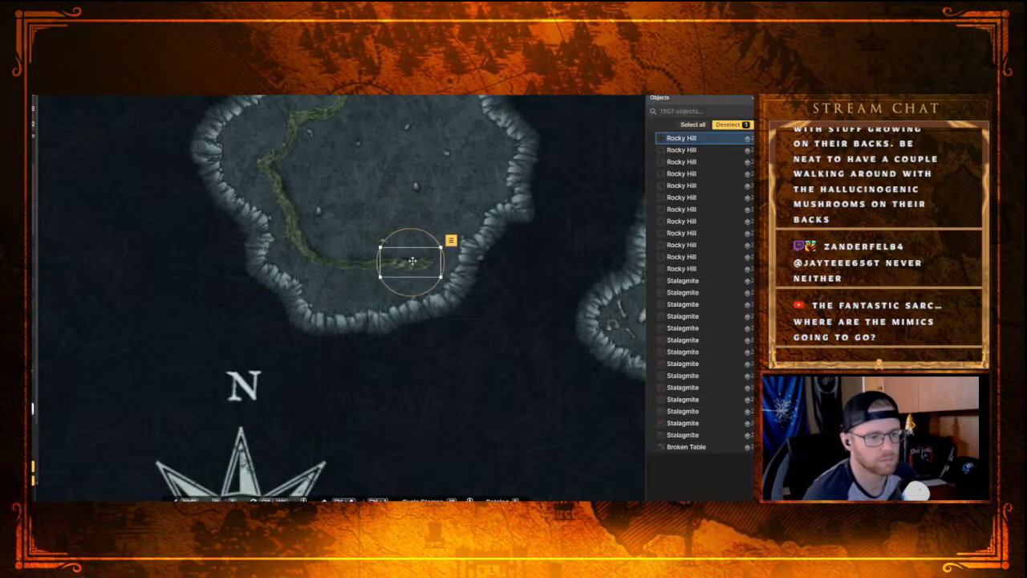
{"action": "left_click_drag", "start_coordinate": [448, 262], "coordinate": [446, 263]}
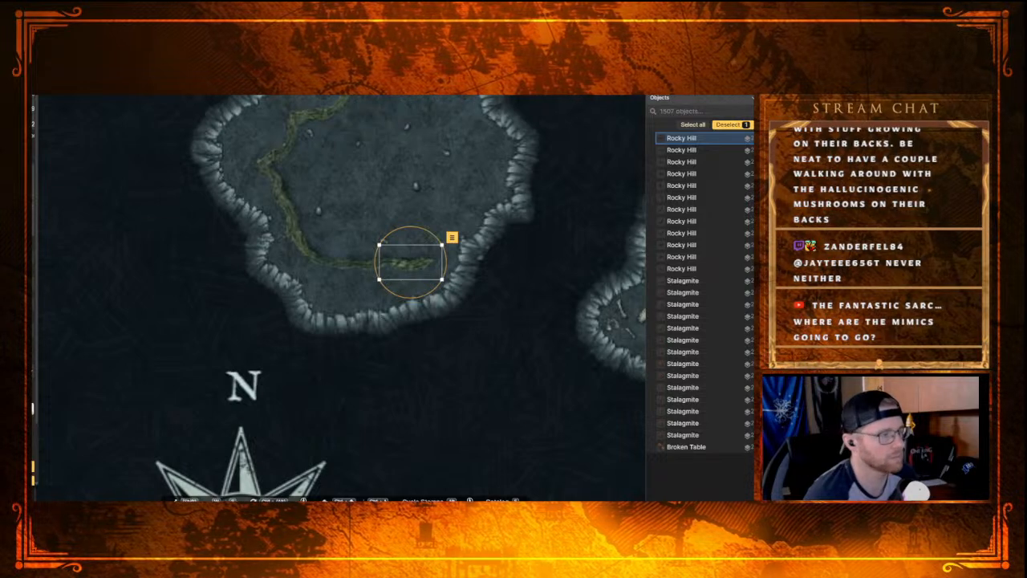
{"action": "left_click", "coordinate": [435, 211]}
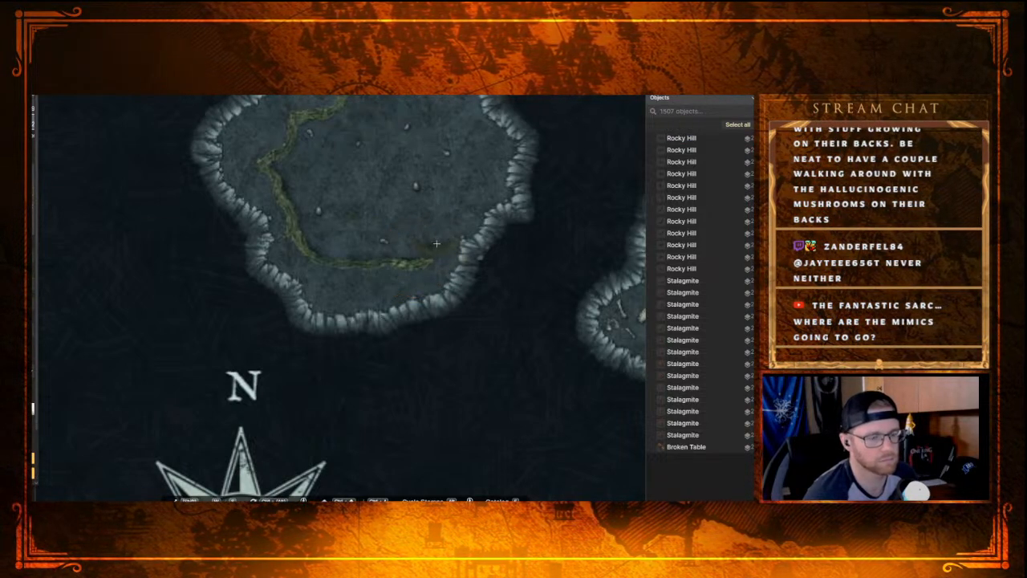
Step: Curve the ridge northeast along the chamber's southeast wall with two Rocky Hill stamps, rotating the first to meet the ridge
{"action": "left_click", "coordinate": [438, 250]}
{"action": "left_click_drag", "start_coordinate": [475, 257], "coordinate": [484, 257]}
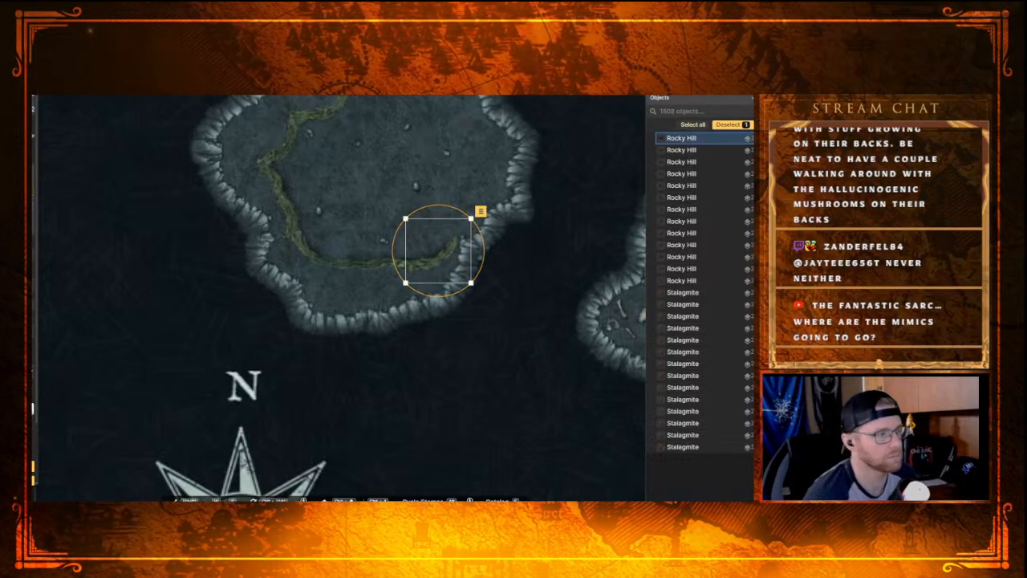
{"action": "left_click", "coordinate": [483, 196]}
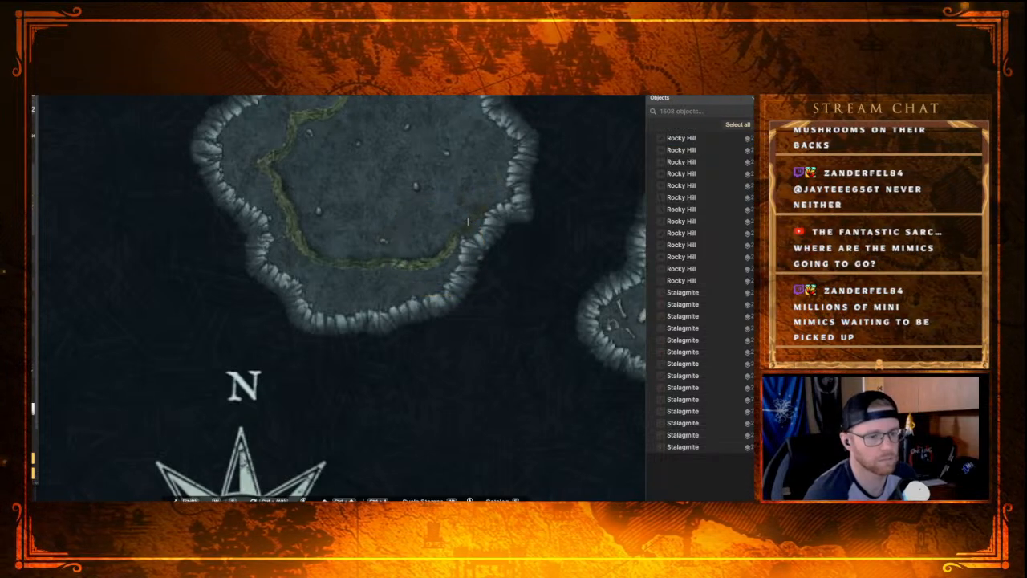
{"action": "left_click", "coordinate": [467, 221]}
{"action": "key", "text": "Escape"}
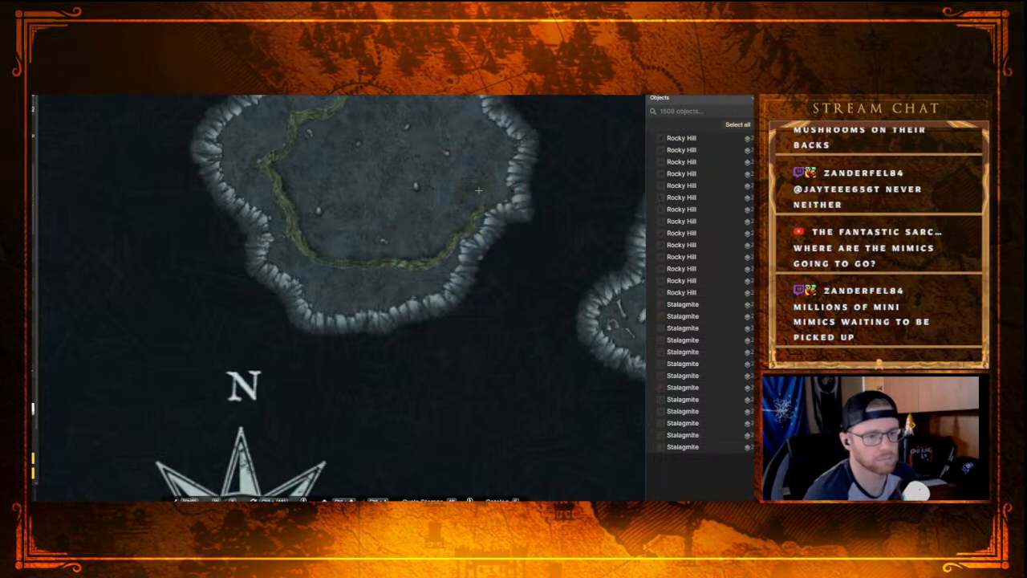
Step: Add two Rocky Hill stamps running north along the chamber's east wall, rotating the first one upright
{"action": "left_click", "coordinate": [491, 196]}
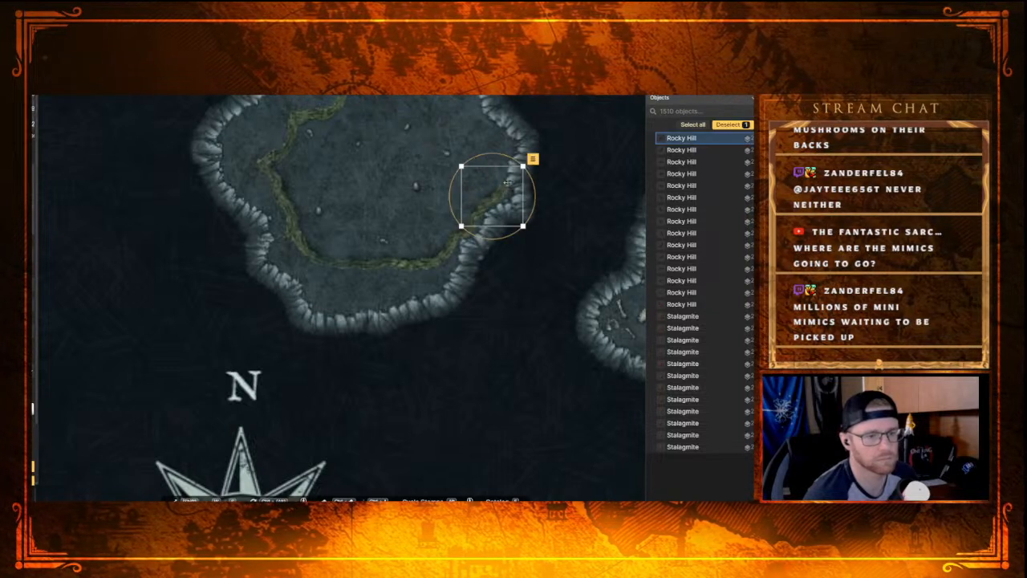
{"action": "left_click_drag", "start_coordinate": [537, 198], "coordinate": [490, 196]}
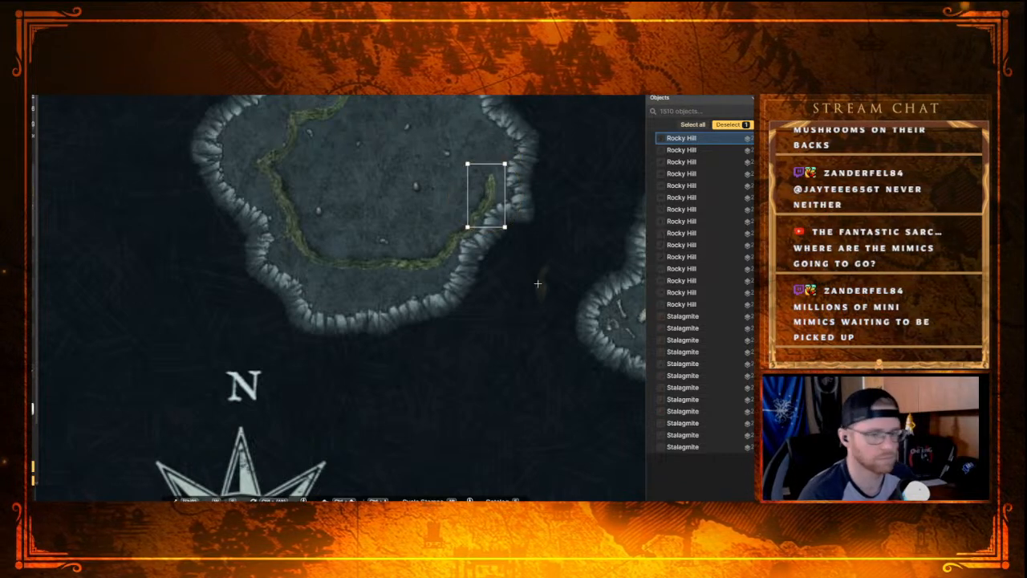
{"action": "left_click", "coordinate": [492, 156]}
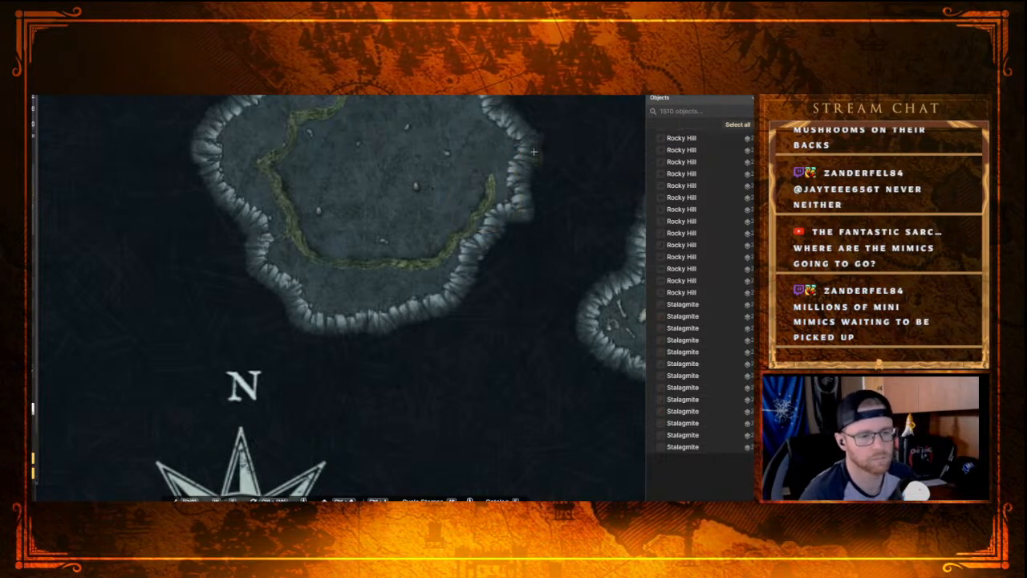
{"action": "left_click", "coordinate": [487, 163]}
{"action": "left_click", "coordinate": [572, 170]}
Step: Place a Rocky Hill stamp at the ridge's northeastern end, rotating and nudging it so the ridge bends northwest
{"action": "left_click_drag", "start_coordinate": [464, 129], "coordinate": [454, 265]}
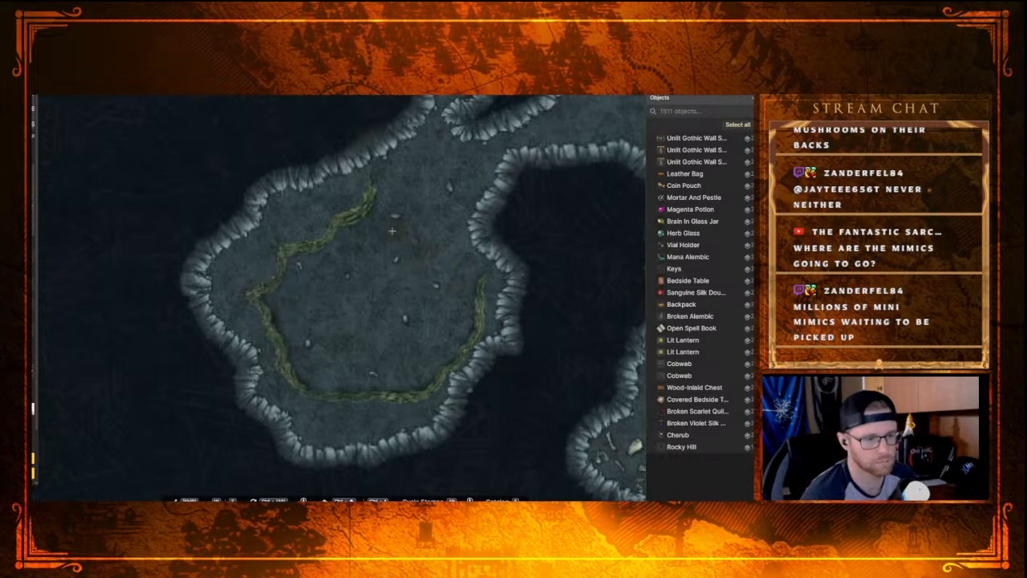
{"action": "left_click", "coordinate": [474, 267]}
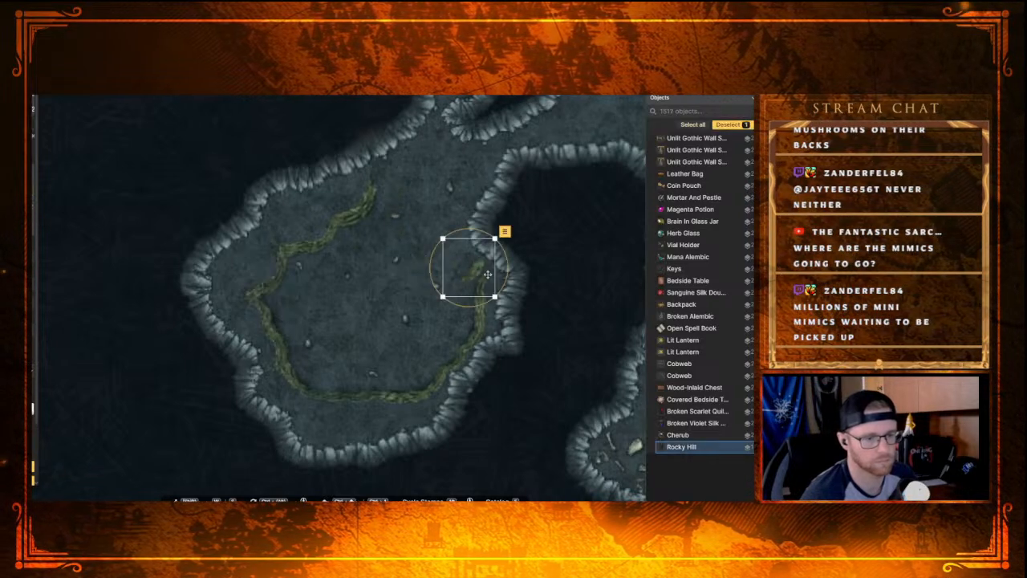
{"action": "left_click_drag", "start_coordinate": [492, 227], "coordinate": [492, 227]}
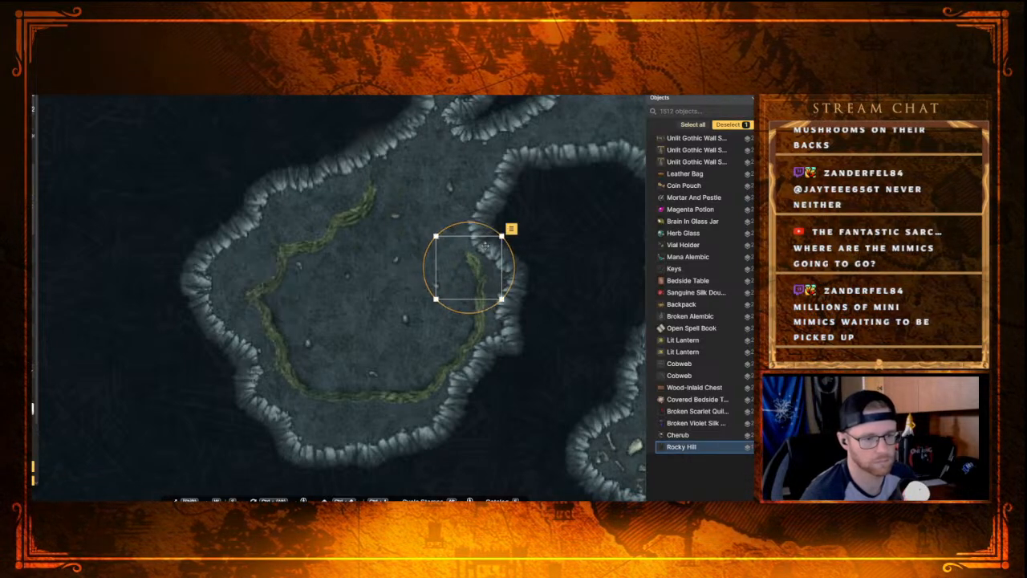
{"action": "left_click_drag", "start_coordinate": [472, 266], "coordinate": [477, 267]}
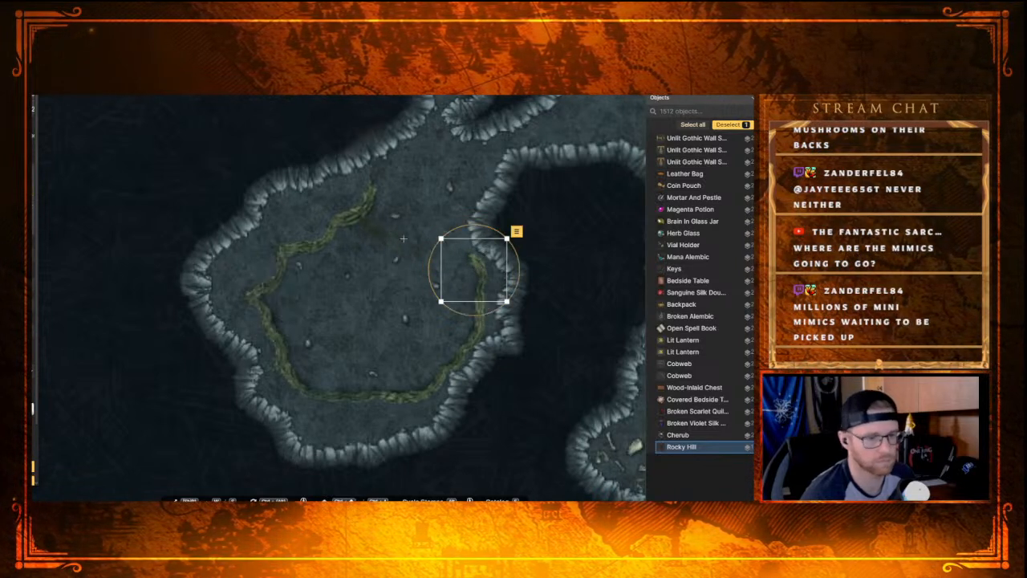
Step: Extend the ridge northwest from the chamber's east side with three Rocky Hill stamps, nudging them so they join into a continuous line
{"action": "key", "text": "Escape"}
{"action": "left_click", "coordinate": [446, 238]}
{"action": "left_click_drag", "start_coordinate": [486, 238], "coordinate": [464, 252]}
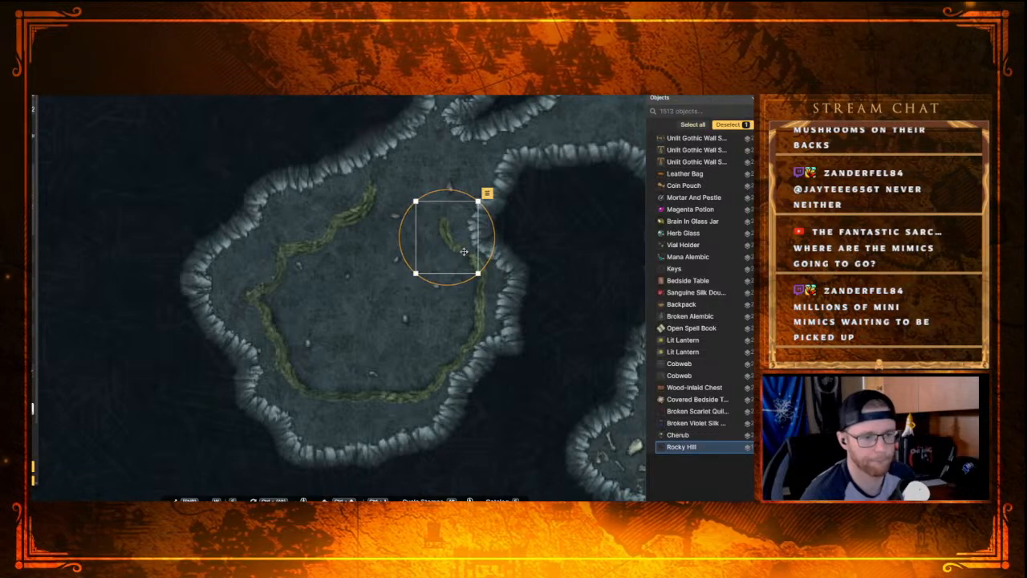
{"action": "key", "text": "Escape"}
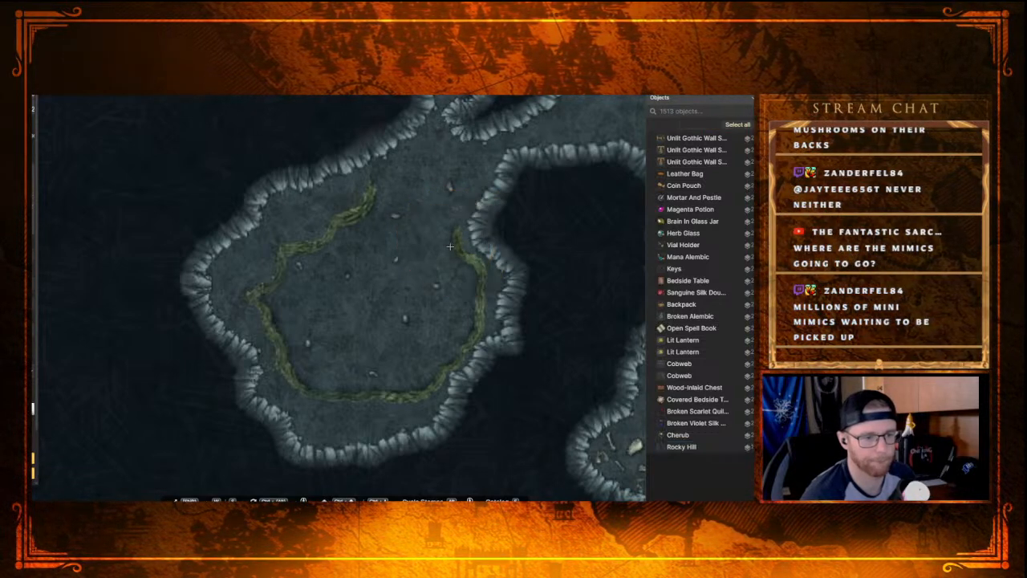
{"action": "left_click", "coordinate": [450, 221]}
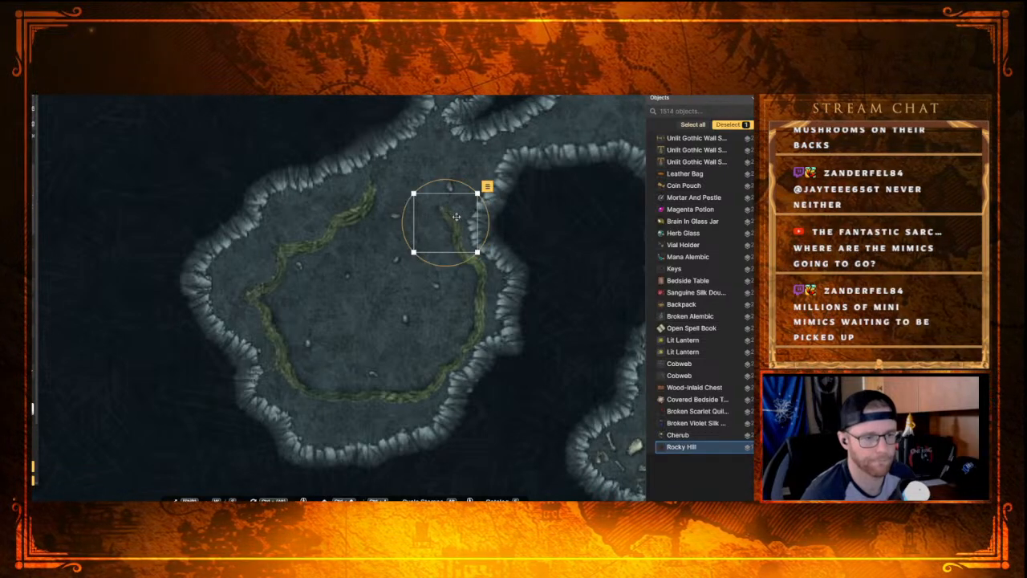
{"action": "key", "text": "Escape"}
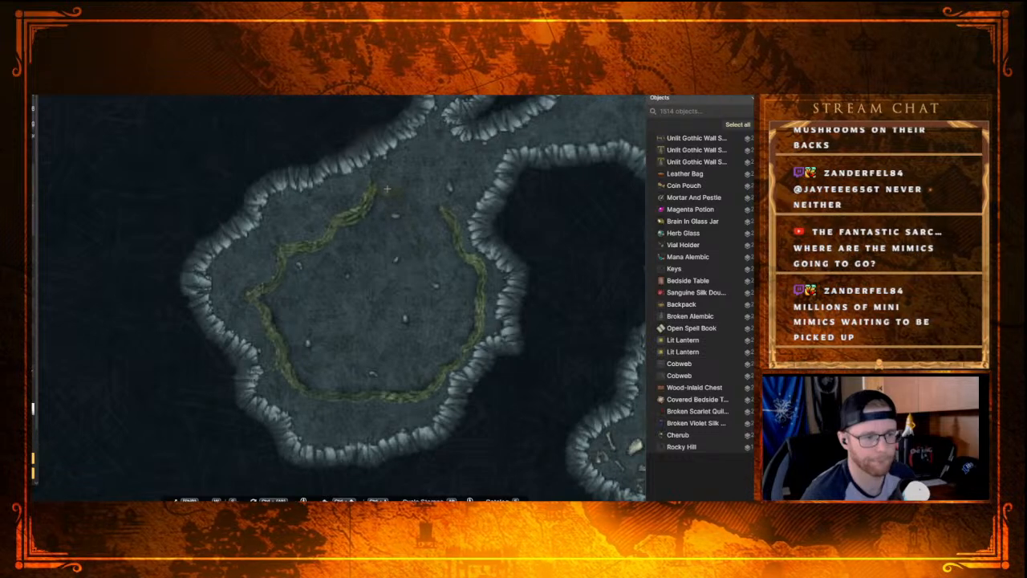
{"action": "left_click", "coordinate": [387, 190]}
{"action": "left_click_drag", "start_coordinate": [423, 195], "coordinate": [432, 219]}
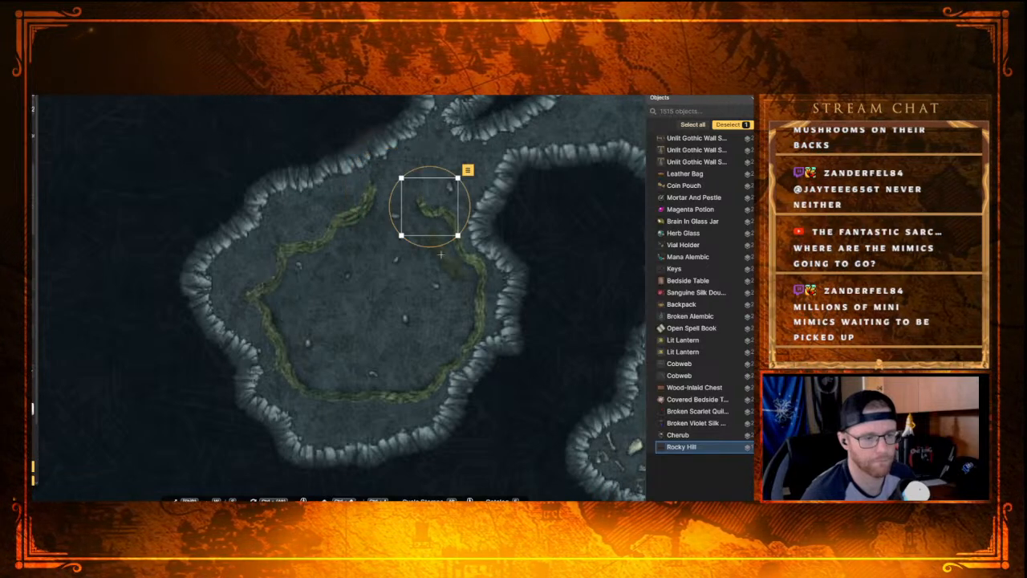
{"action": "left_click", "coordinate": [380, 204]}
{"action": "left_click", "coordinate": [385, 211]}
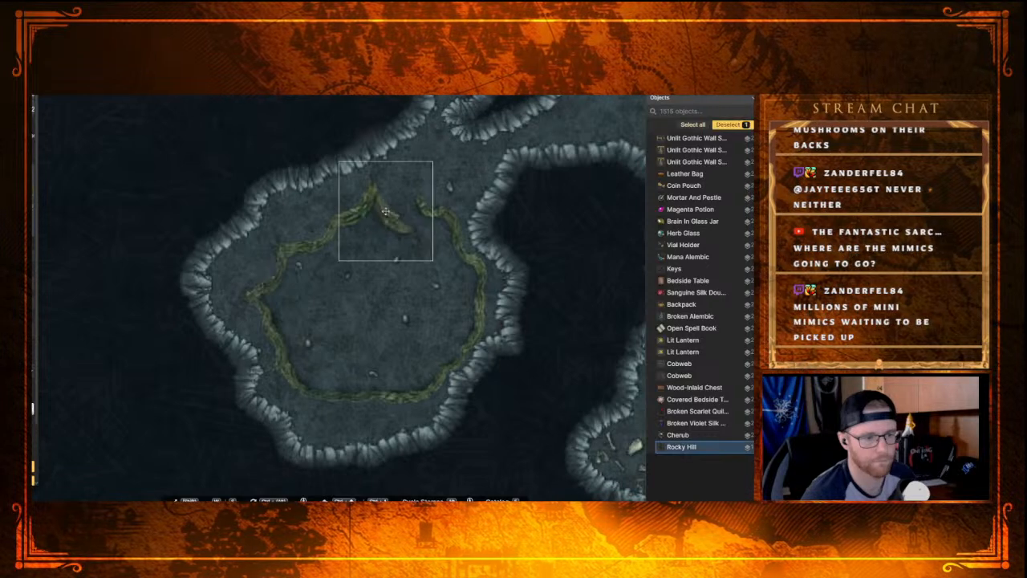
{"action": "left_click_drag", "start_coordinate": [440, 157], "coordinate": [403, 208]}
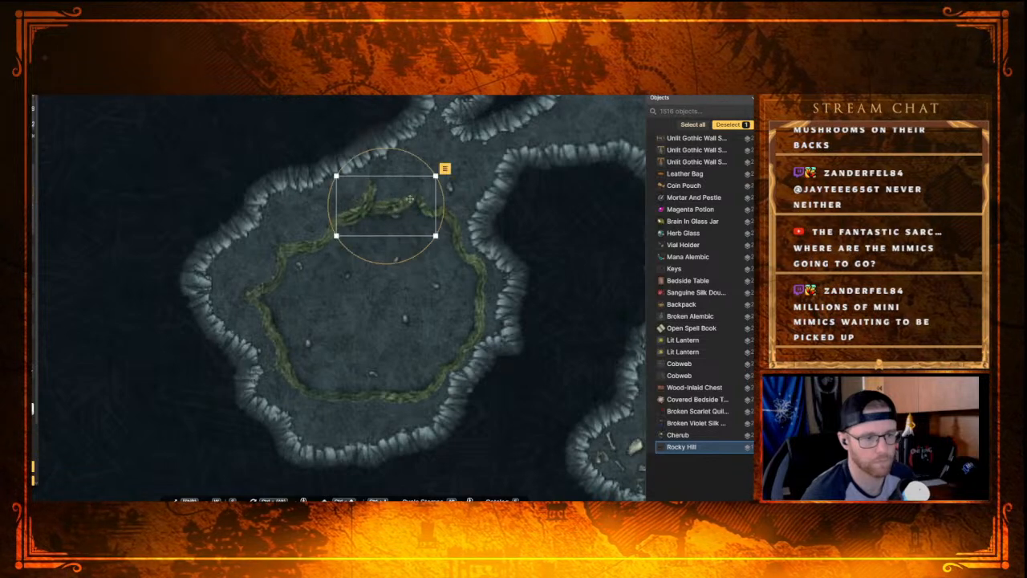
{"action": "left_click_drag", "start_coordinate": [336, 237], "coordinate": [415, 205]}
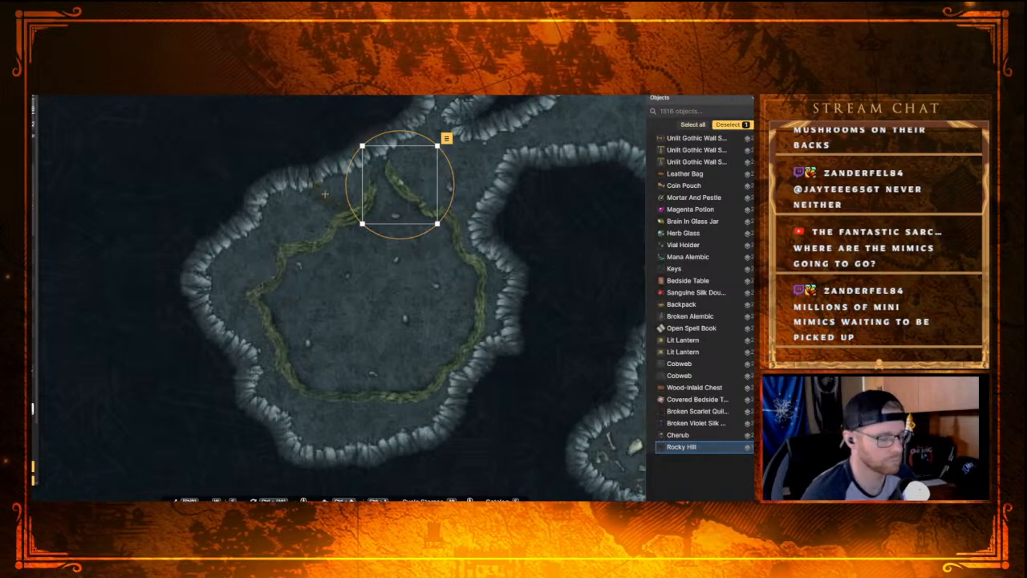
{"action": "key", "text": "Delete"}
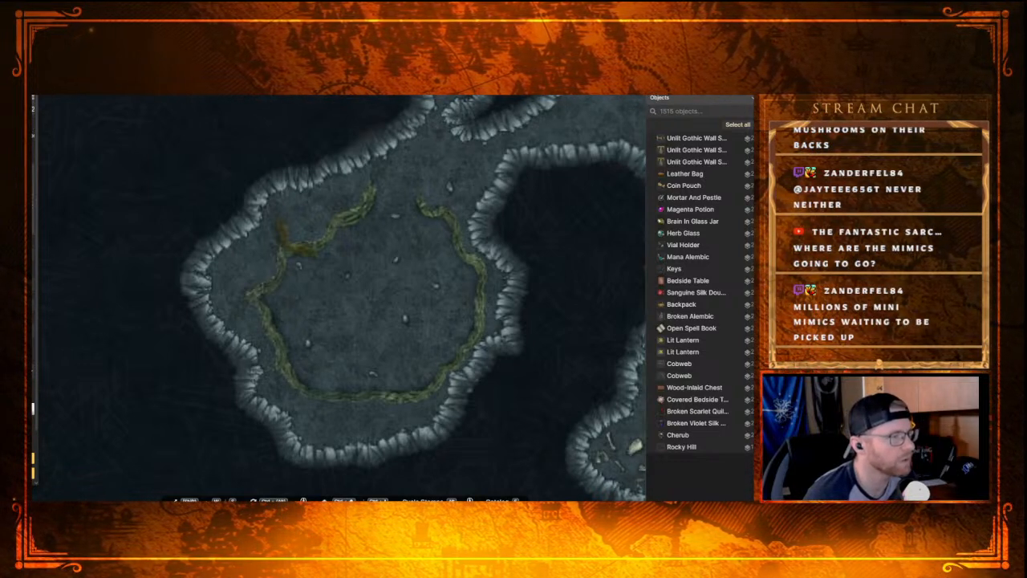
Step: Close the ridge's northern gap with two small Rocky Hill stamps, moving the first one up a layer
{"action": "left_click", "coordinate": [387, 197]}
{"action": "left_click_drag", "start_coordinate": [418, 209], "coordinate": [390, 179]}
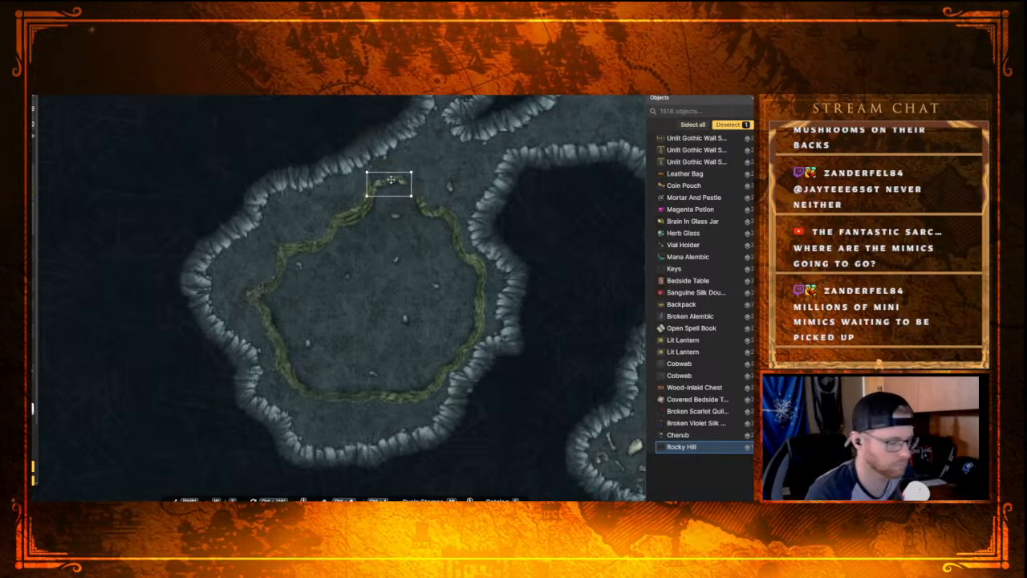
{"action": "key", "text": "ctrl+Up"}
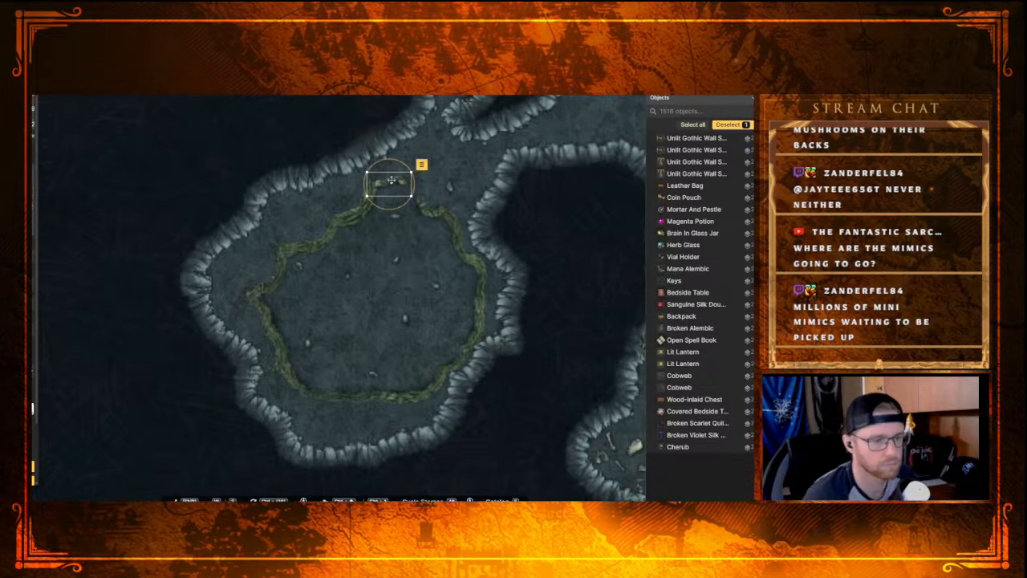
{"action": "key", "text": "Escape"}
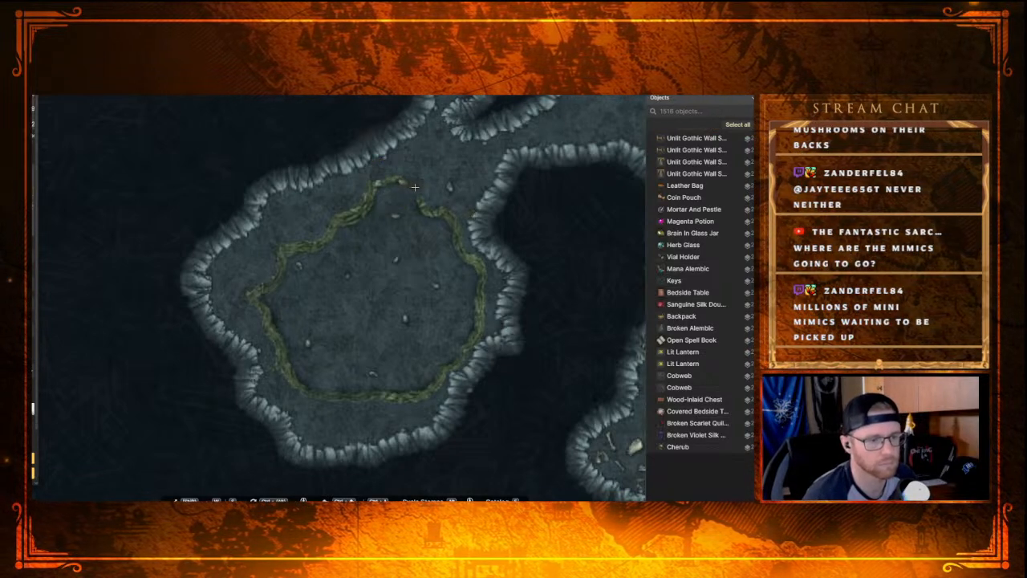
{"action": "left_click", "coordinate": [414, 187]}
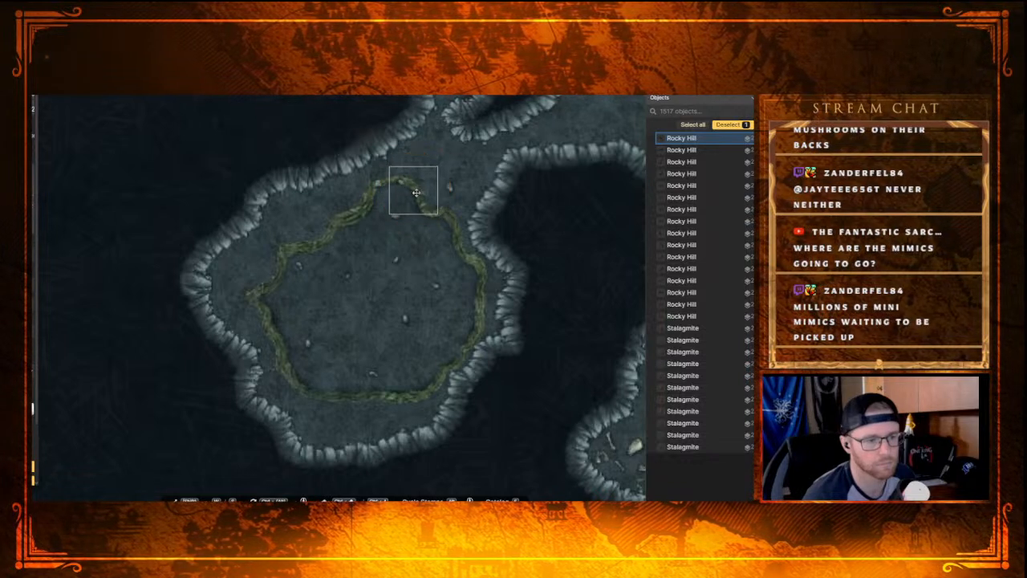
{"action": "left_click", "coordinate": [415, 193]}
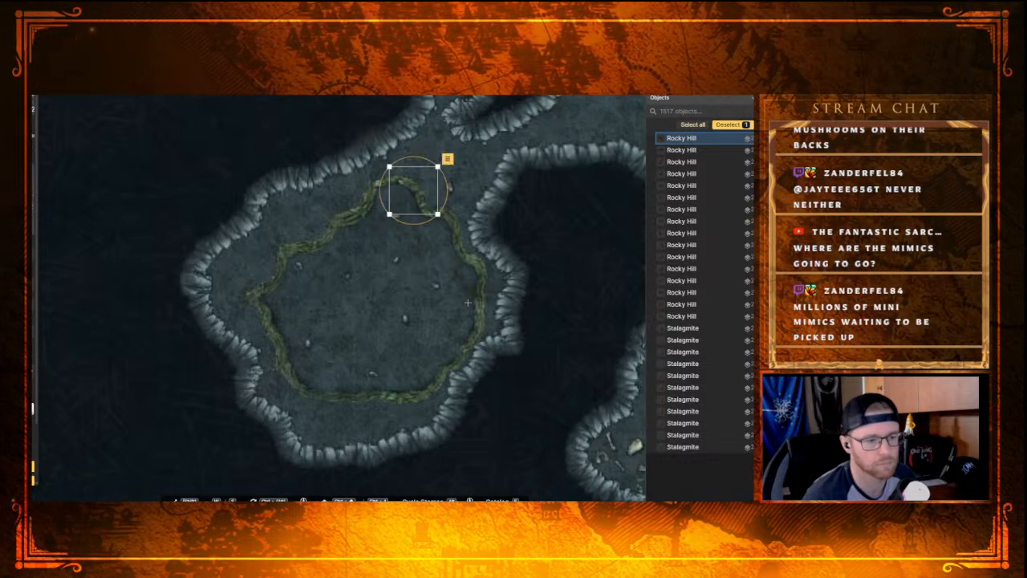
Step: Build a short inner ridge in the southwestern part of the enclosed floor with four small Rocky Hill stamps running from northwest to southeast
{"action": "left_click", "coordinate": [338, 346]}
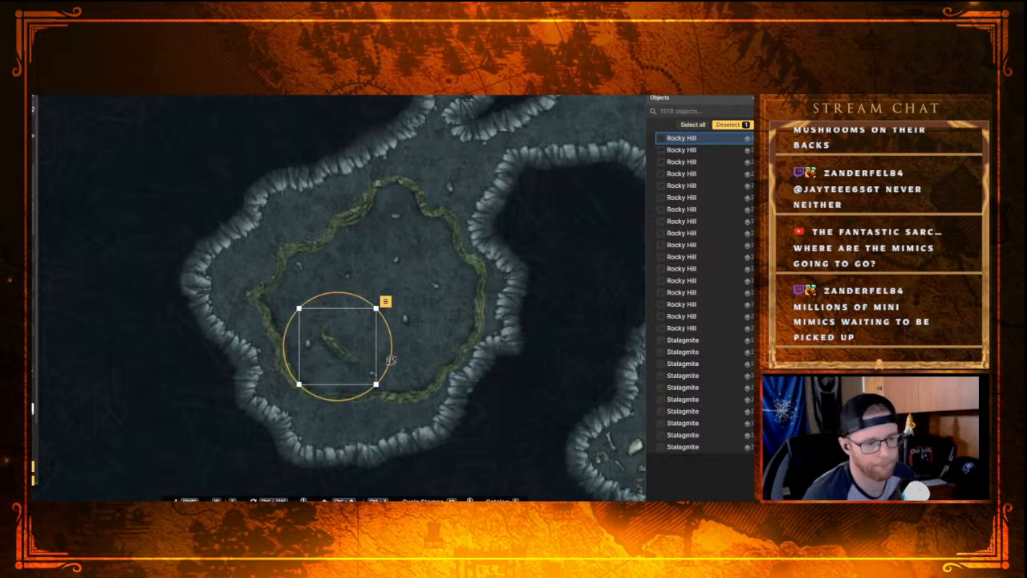
{"action": "left_click_drag", "start_coordinate": [375, 383], "coordinate": [353, 362]}
{"action": "left_click", "coordinate": [394, 354]}
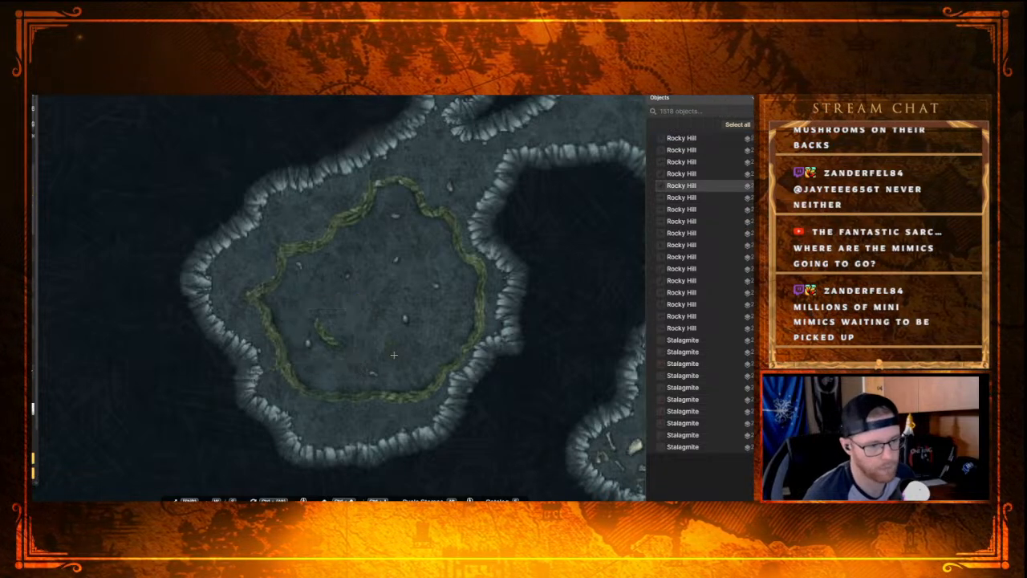
{"action": "left_click", "coordinate": [345, 354]}
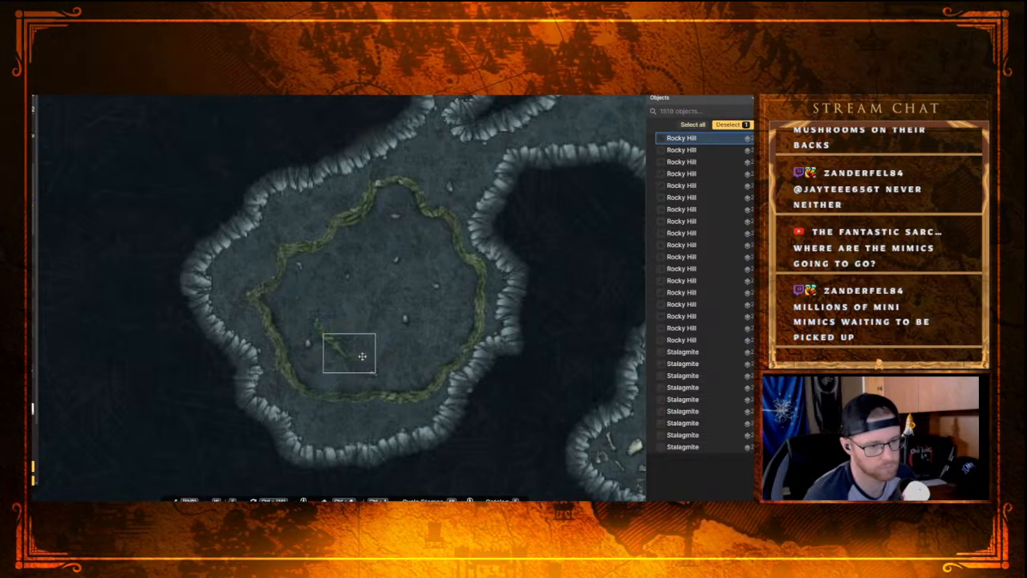
{"action": "left_click_drag", "start_coordinate": [361, 355], "coordinate": [363, 353]}
{"action": "left_click", "coordinate": [391, 349]}
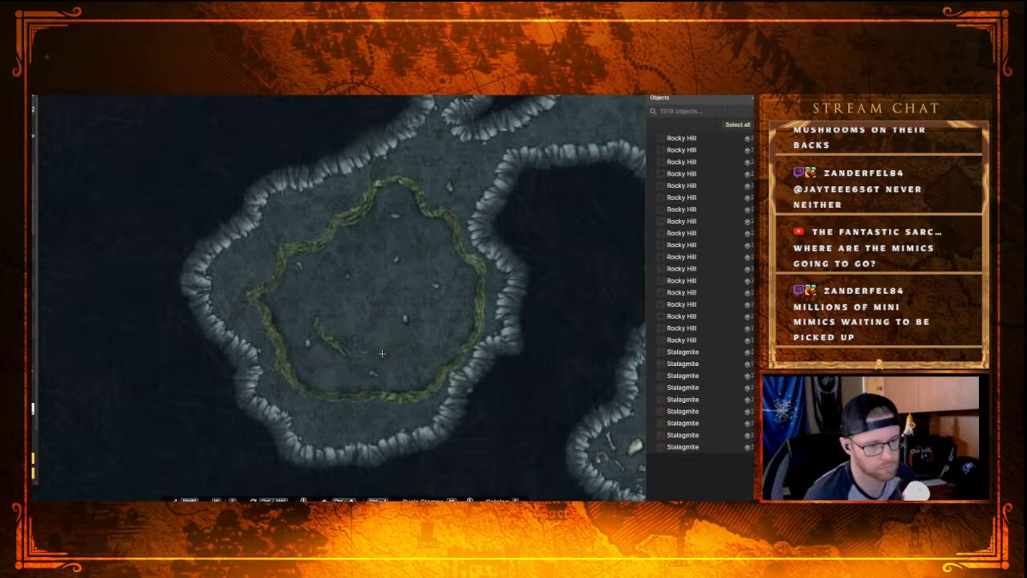
{"action": "left_click", "coordinate": [375, 356]}
{"action": "left_click", "coordinate": [388, 358]}
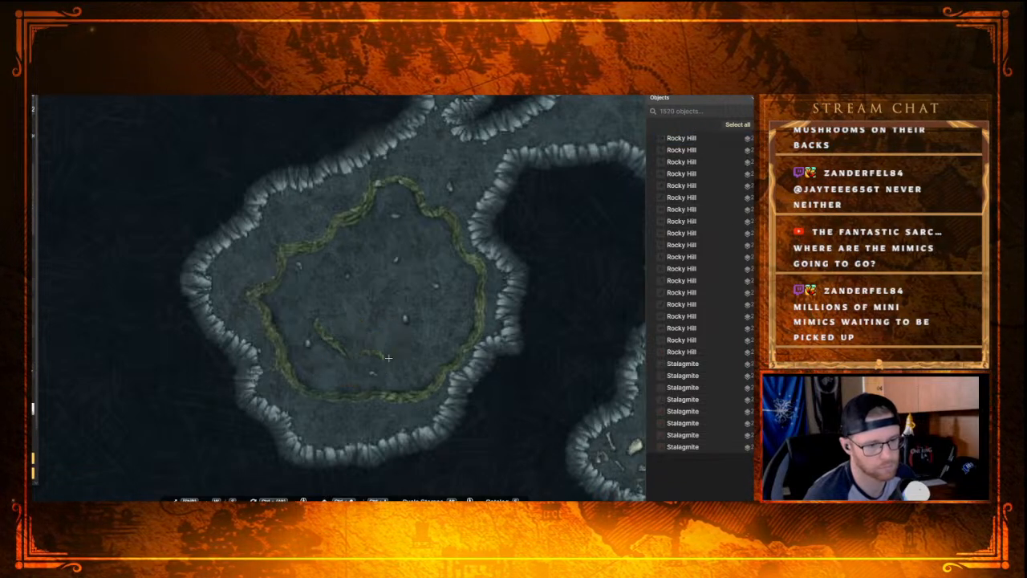
{"action": "left_click", "coordinate": [310, 318]}
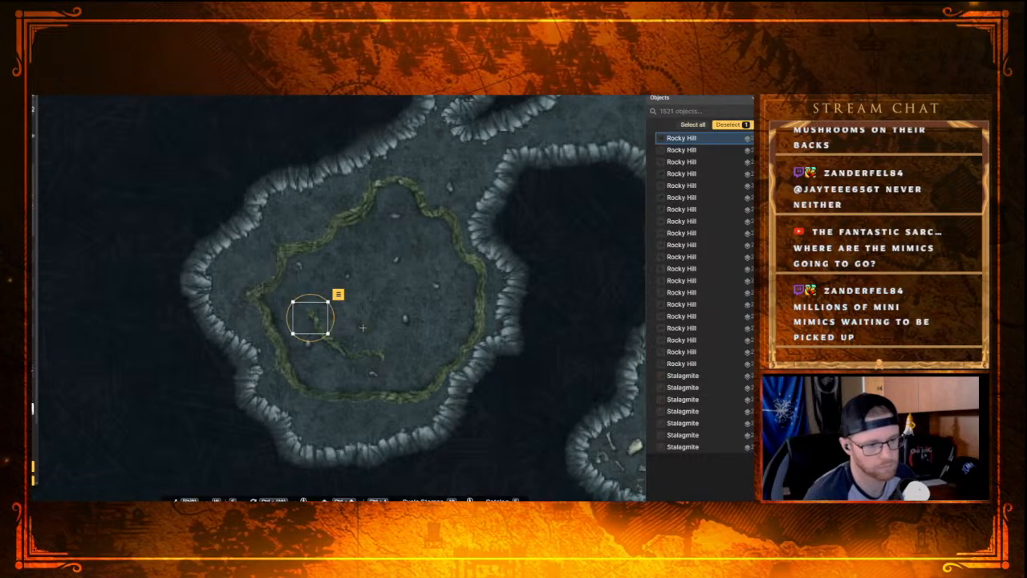
Step: Add three small Rocky Hill stamps northeast of the inner ridge, curving the last one to meet the ridge's eastern end
{"action": "left_click", "coordinate": [365, 327]}
{"action": "left_click_drag", "start_coordinate": [390, 325], "coordinate": [325, 323]}
{"action": "key", "text": "Escape"}
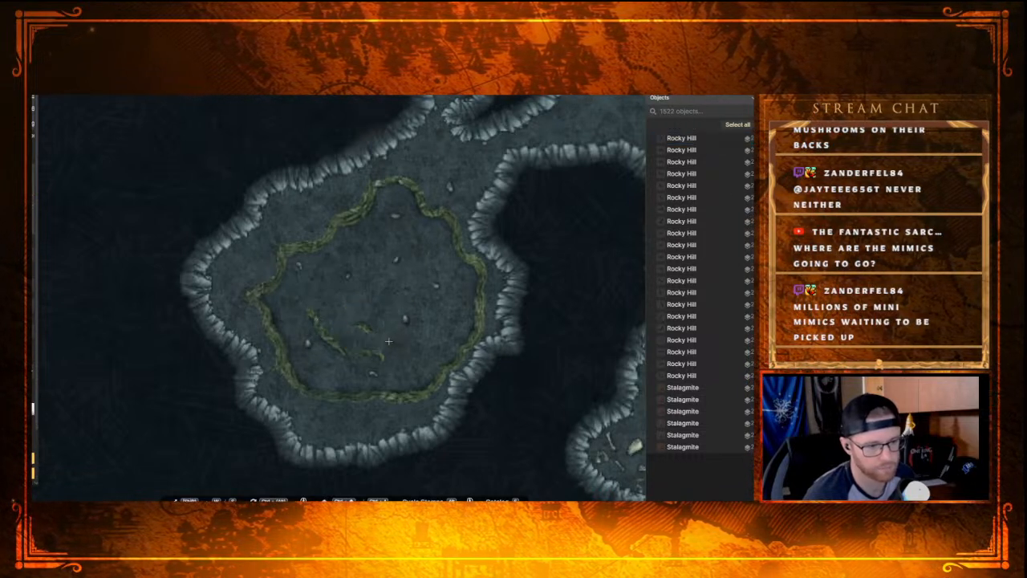
{"action": "left_click", "coordinate": [382, 336]}
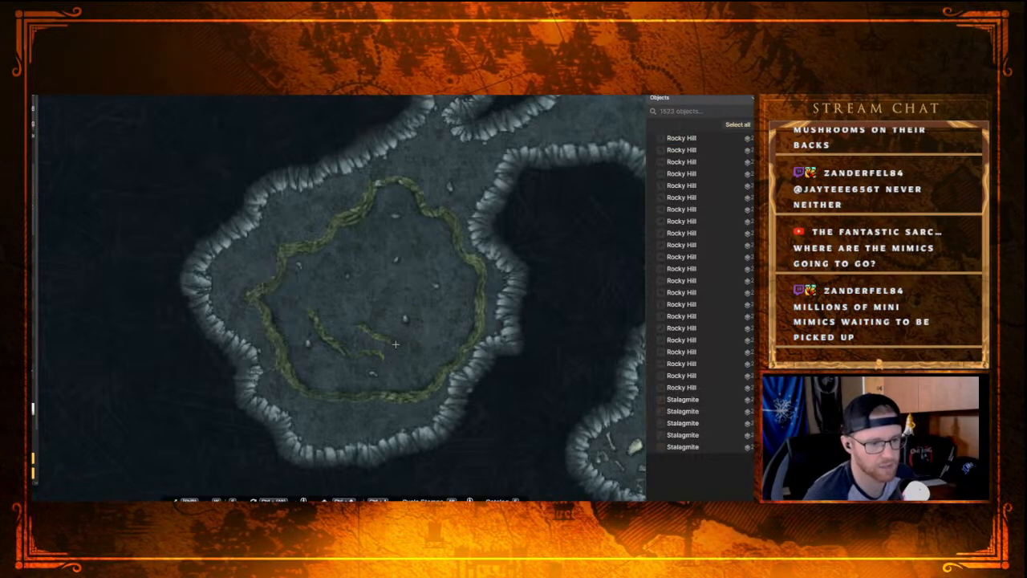
{"action": "left_click", "coordinate": [399, 341]}
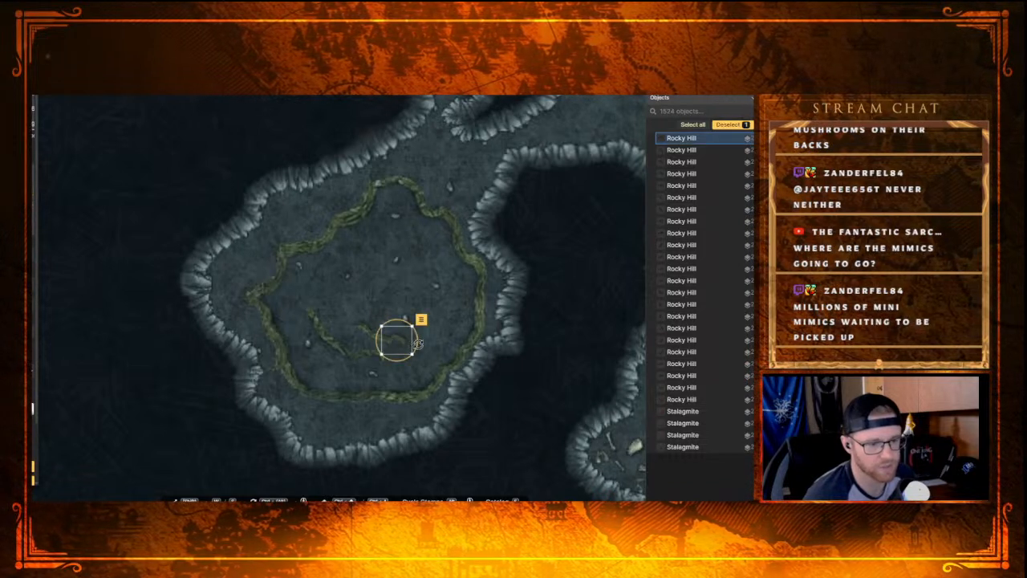
{"action": "left_click_drag", "start_coordinate": [400, 343], "coordinate": [396, 350]}
{"action": "left_click", "coordinate": [424, 356]}
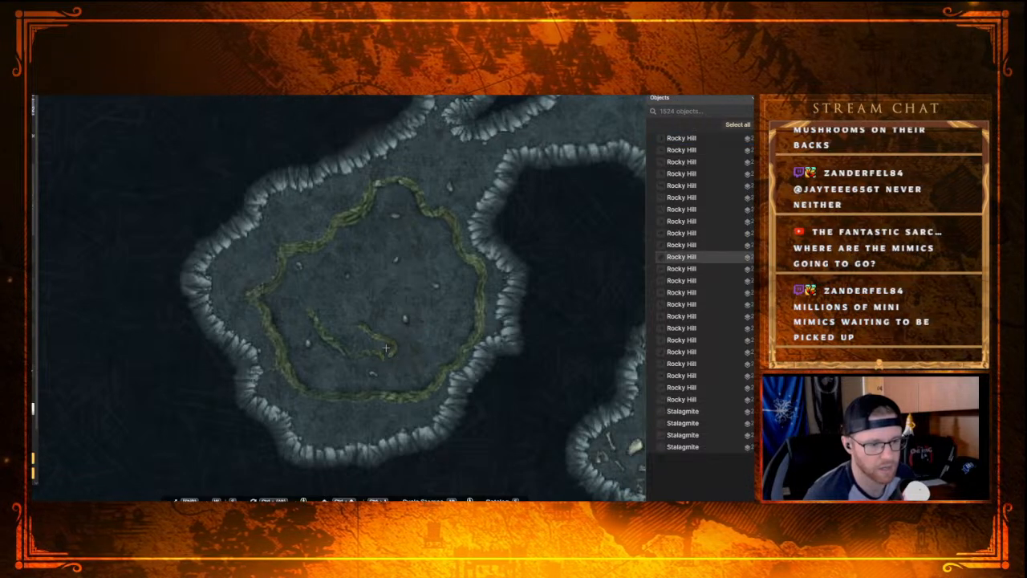
Step: Replace the curved stamp at the inner ridge's eastern end with another Rocky Hill stamp, rotated and moved to join both arms
{"action": "left_click", "coordinate": [395, 322]}
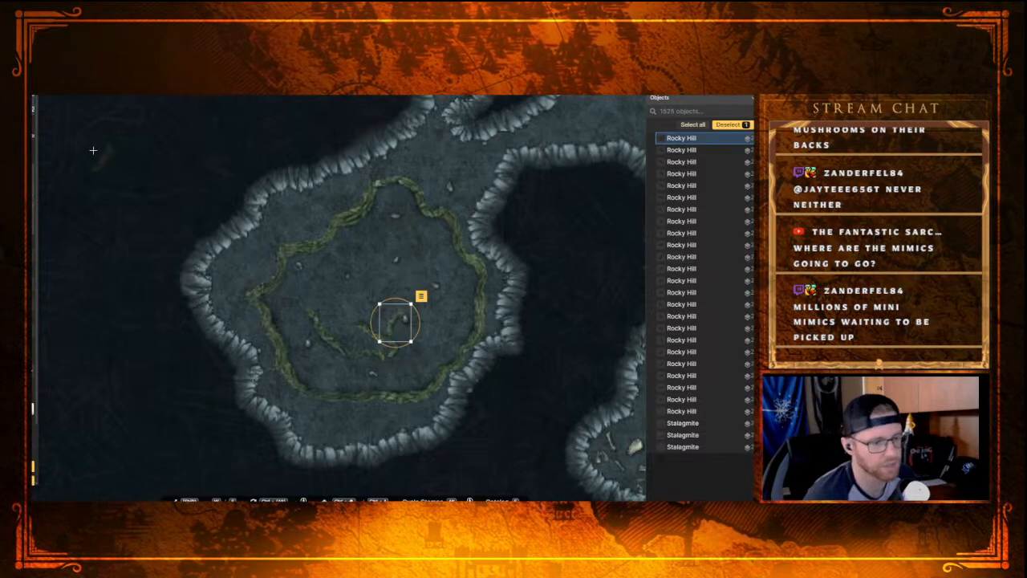
{"action": "left_click", "coordinate": [393, 347]}
{"action": "key", "text": "Delete"}
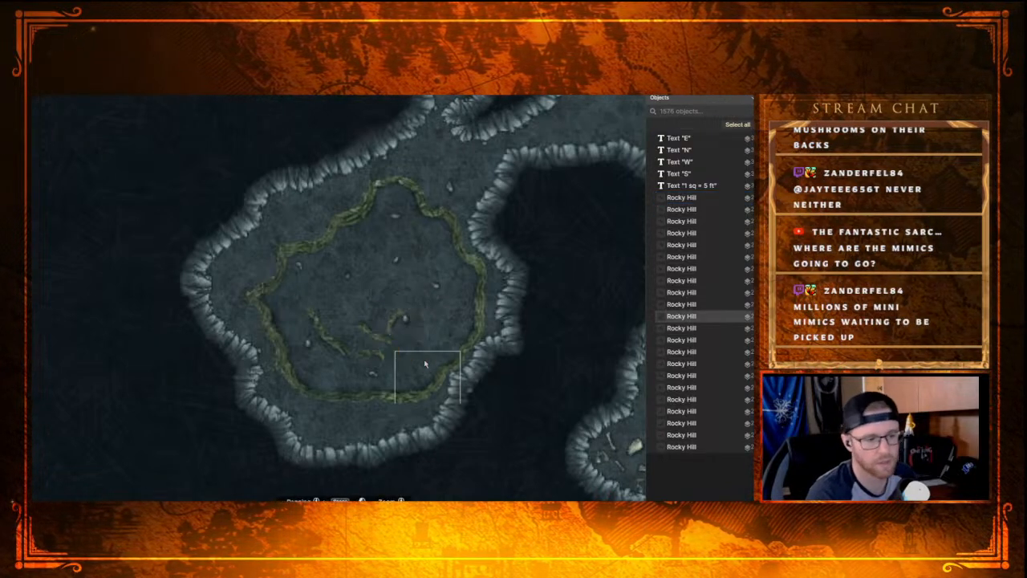
{"action": "left_click", "coordinate": [394, 335]}
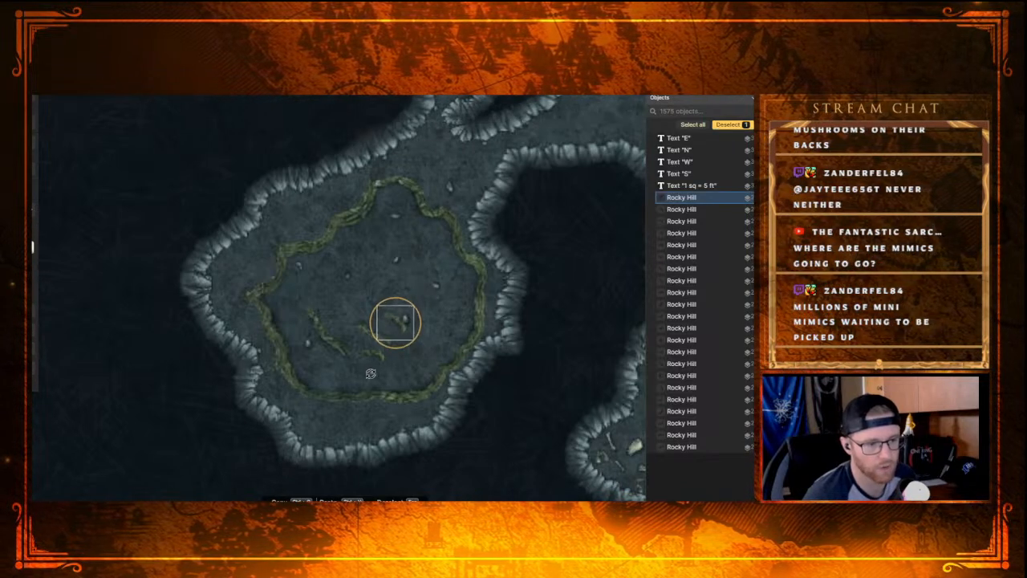
{"action": "left_click_drag", "start_coordinate": [397, 329], "coordinate": [389, 351]}
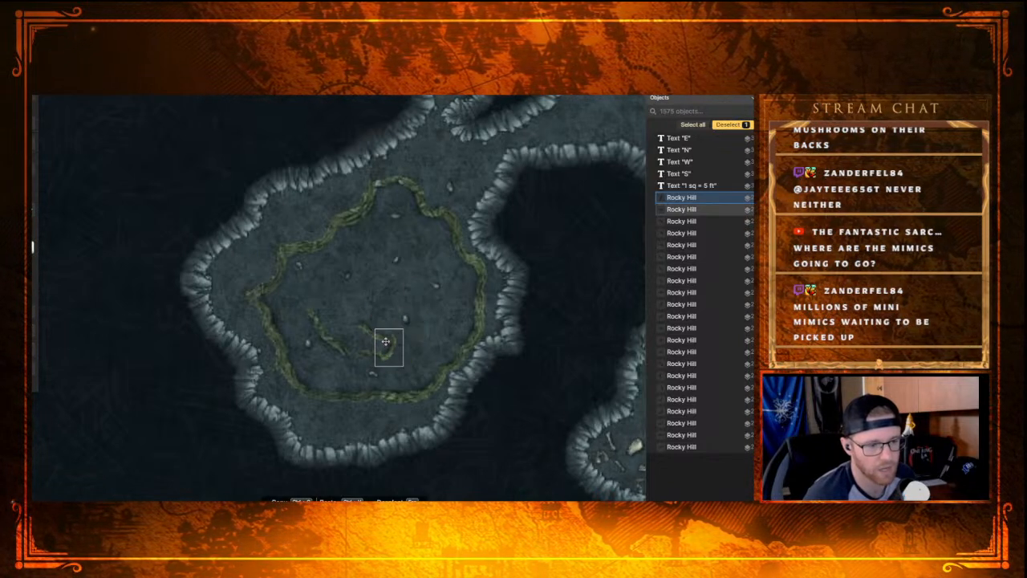
Step: Adjust the two Rocky Hill stamps along the inner ridge's northern arm so they line up with its eastern bend
{"action": "left_click", "coordinate": [385, 341]}
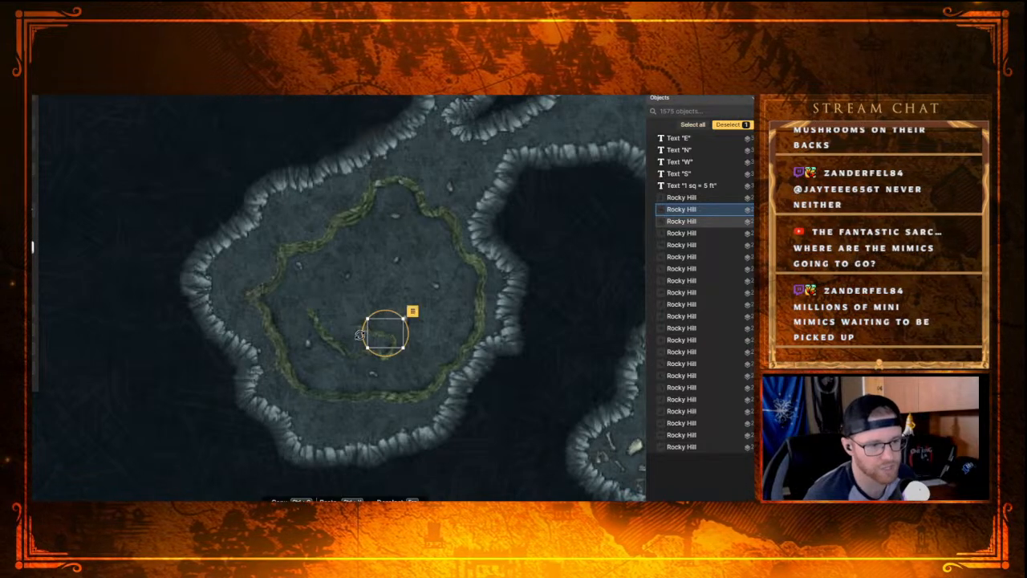
{"action": "left_click", "coordinate": [361, 330]}
{"action": "left_click_drag", "start_coordinate": [360, 330], "coordinate": [364, 330]}
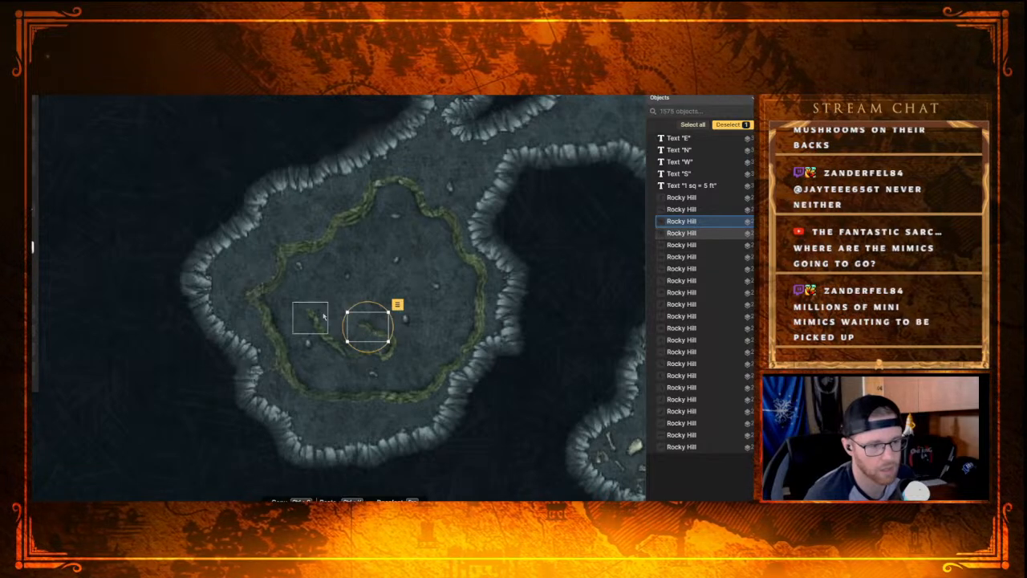
{"action": "key", "text": "Escape"}
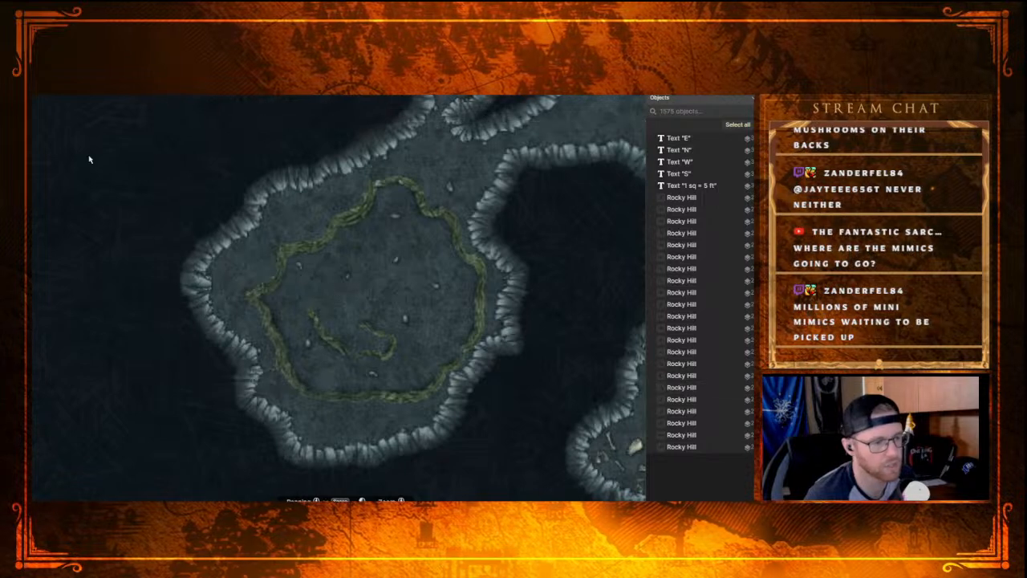
Step: Close the inner ridge into a loop by adding three small Rocky Hill stamps along its northern arm, turning the last to meet the western end
{"action": "key", "text": "s"}
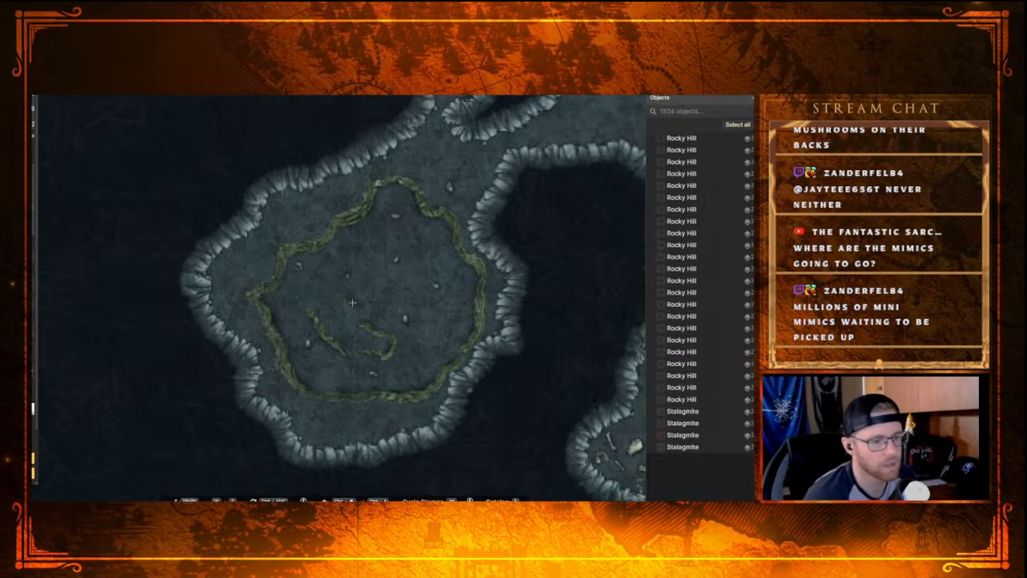
{"action": "left_click", "coordinate": [349, 317]}
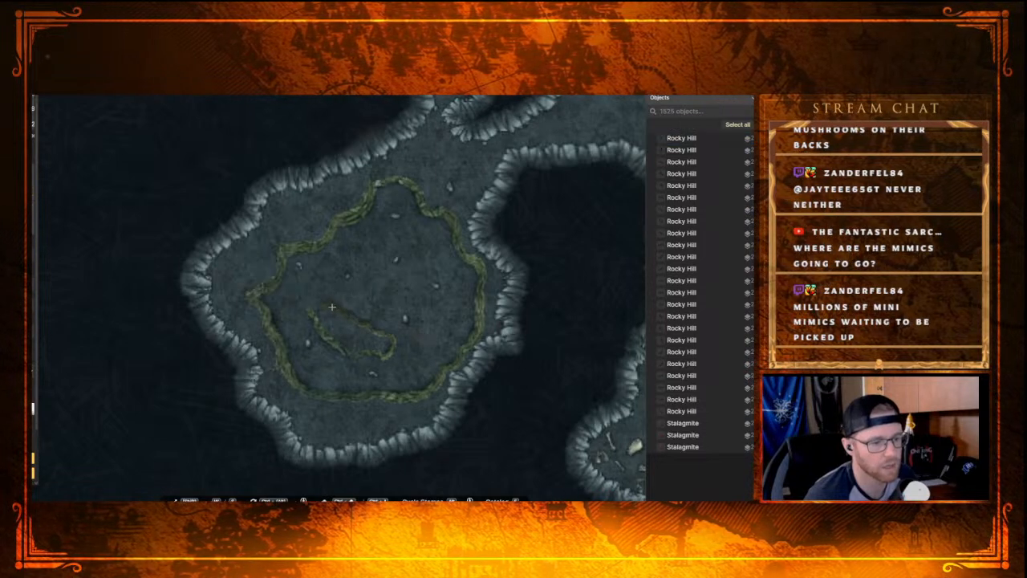
{"action": "left_click", "coordinate": [334, 305]}
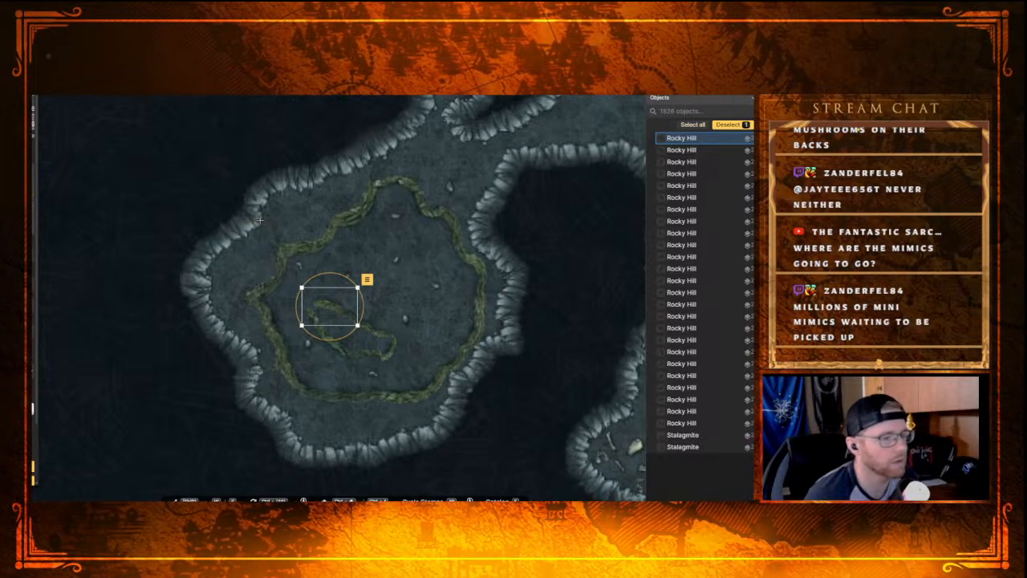
{"action": "right_click", "coordinate": [318, 298]}
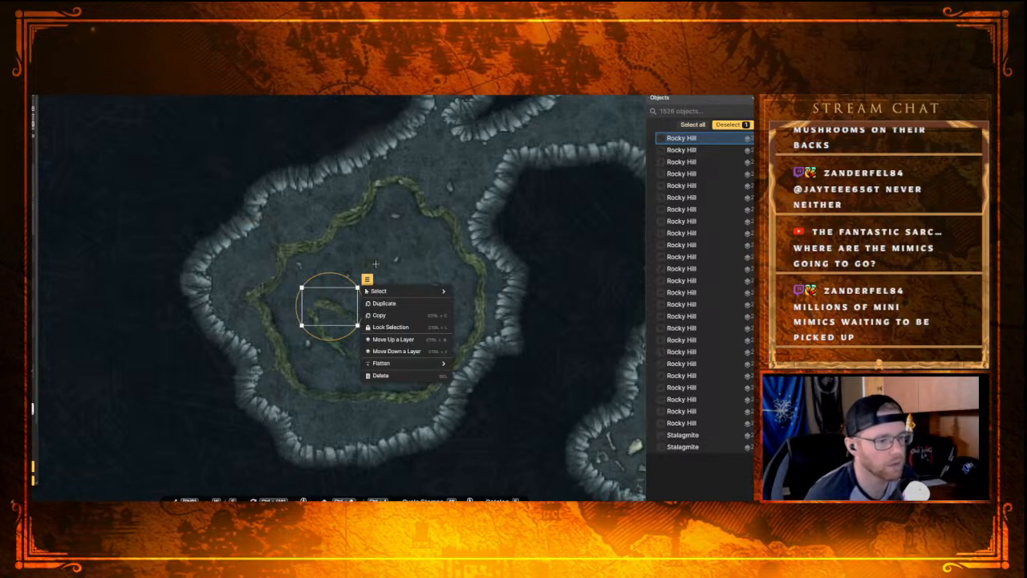
{"action": "left_click", "coordinate": [342, 281]}
{"action": "left_click", "coordinate": [306, 295]}
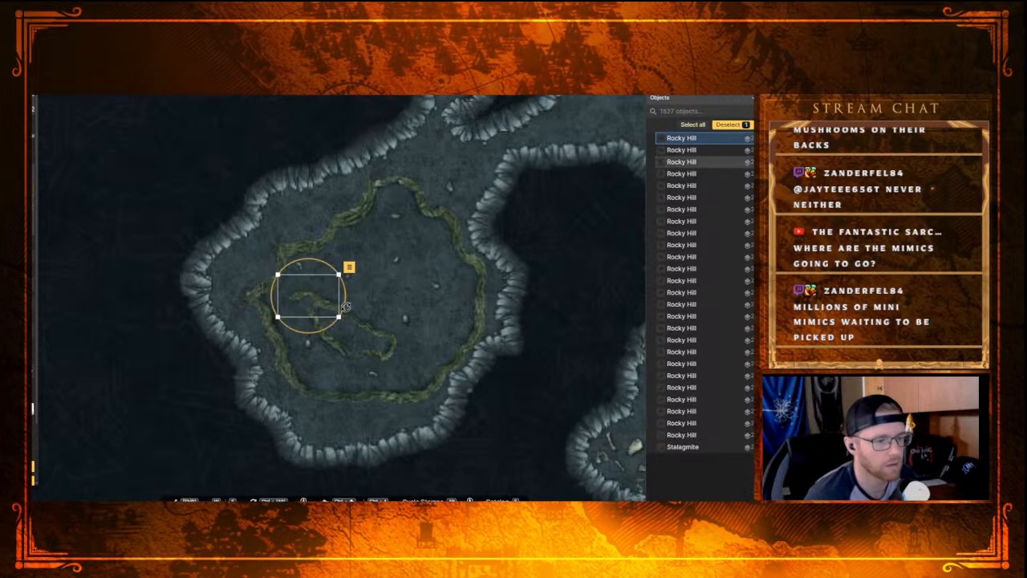
{"action": "left_click_drag", "start_coordinate": [324, 260], "coordinate": [324, 311]}
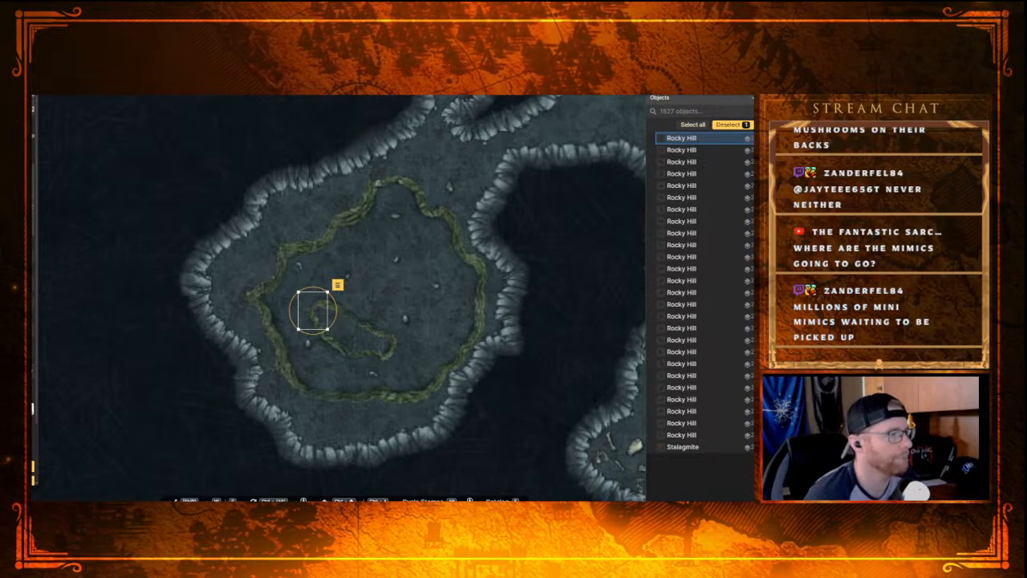
Step: Switch to the Brush and look through its texture library, from the Core and Dungeons sets to Hell: Terrain, for another ground texture
{"action": "key", "text": "b"}
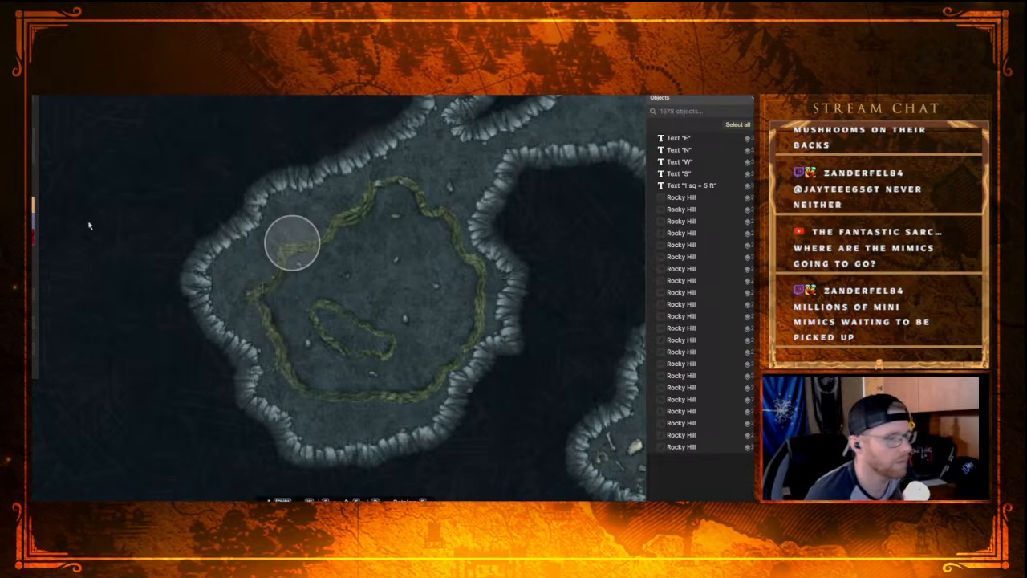
{"action": "left_click", "coordinate": [34, 206]}
{"action": "scroll", "coordinate": [346, 352], "scroll_direction": "down", "scroll_amount": 1}
{"action": "scroll", "coordinate": [345, 353], "scroll_direction": "down", "scroll_amount": 5}
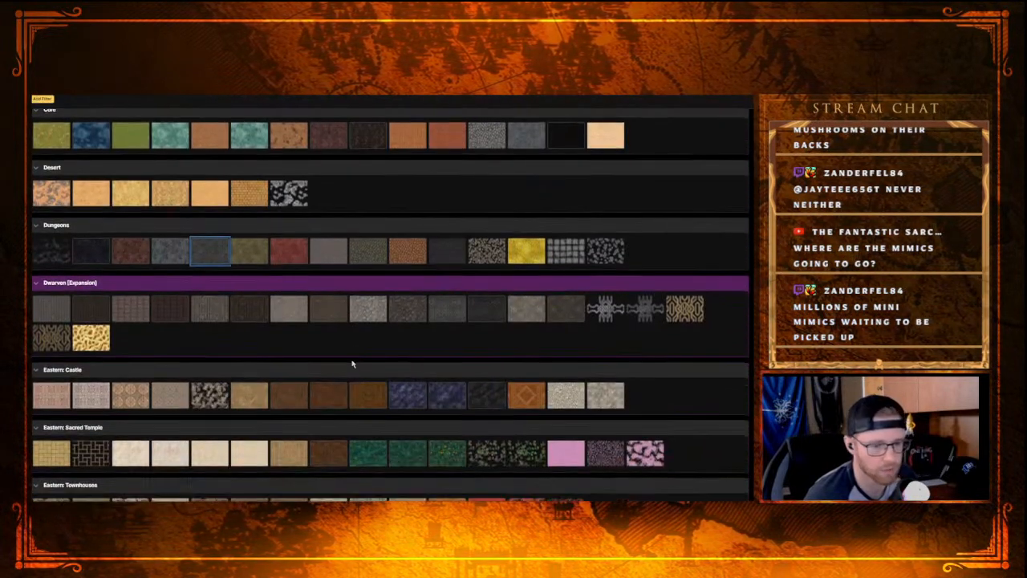
{"action": "scroll", "coordinate": [327, 379], "scroll_direction": "down", "scroll_amount": 8}
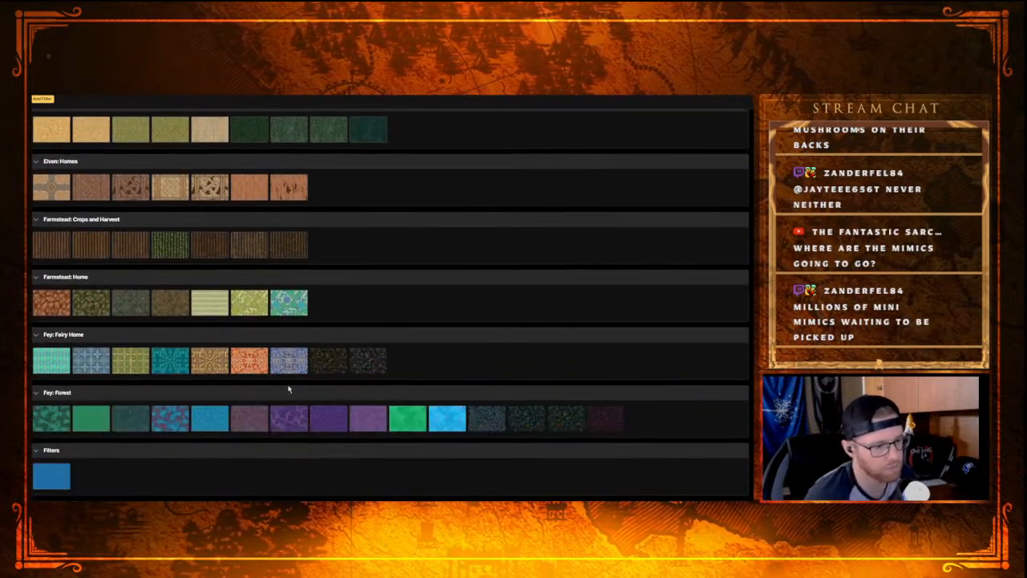
{"action": "scroll", "coordinate": [273, 392], "scroll_direction": "down", "scroll_amount": 2}
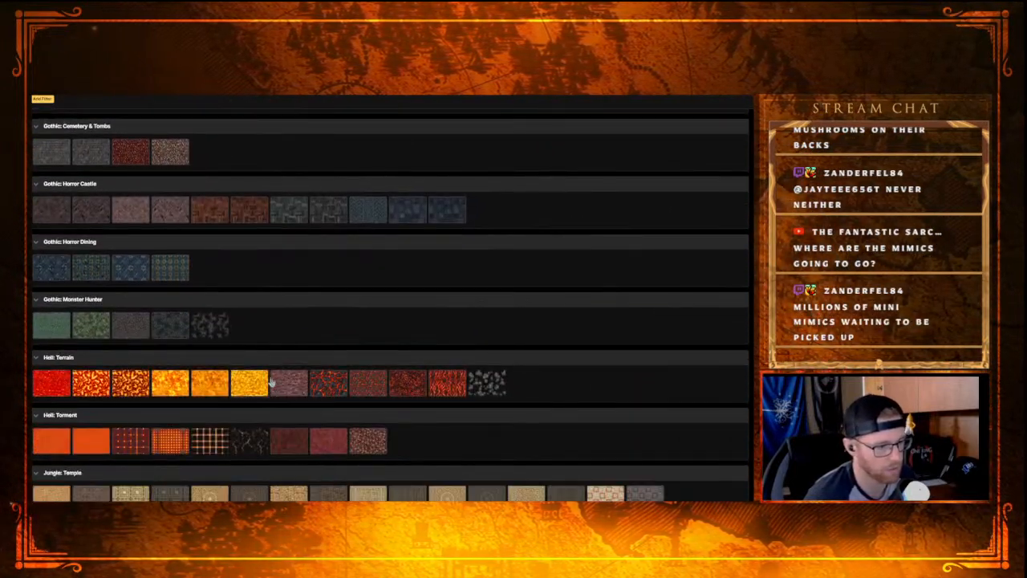
{"action": "scroll", "coordinate": [268, 394], "scroll_direction": "up", "scroll_amount": 14}
{"action": "scroll", "coordinate": [318, 270], "scroll_direction": "up", "scroll_amount": 3}
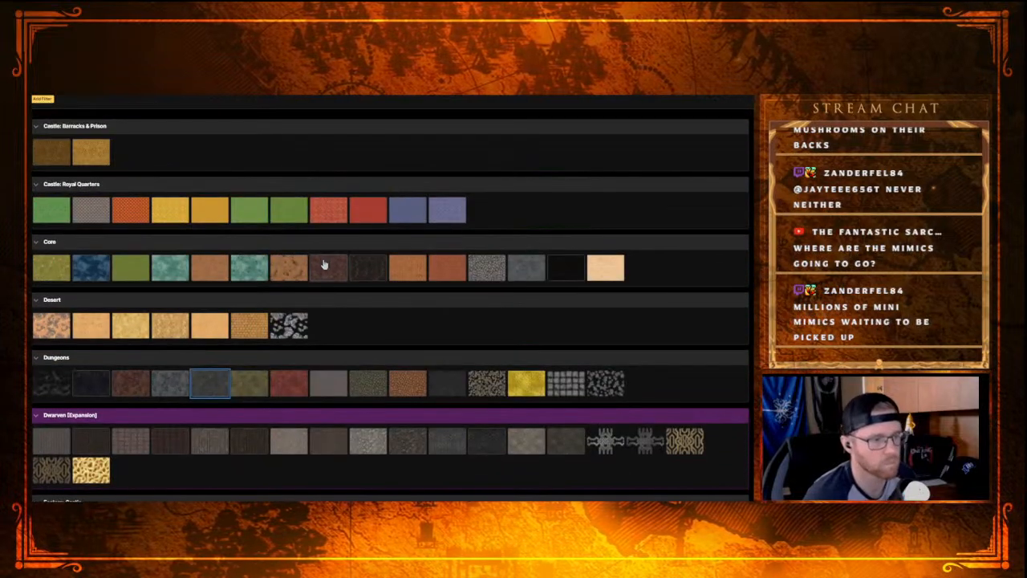
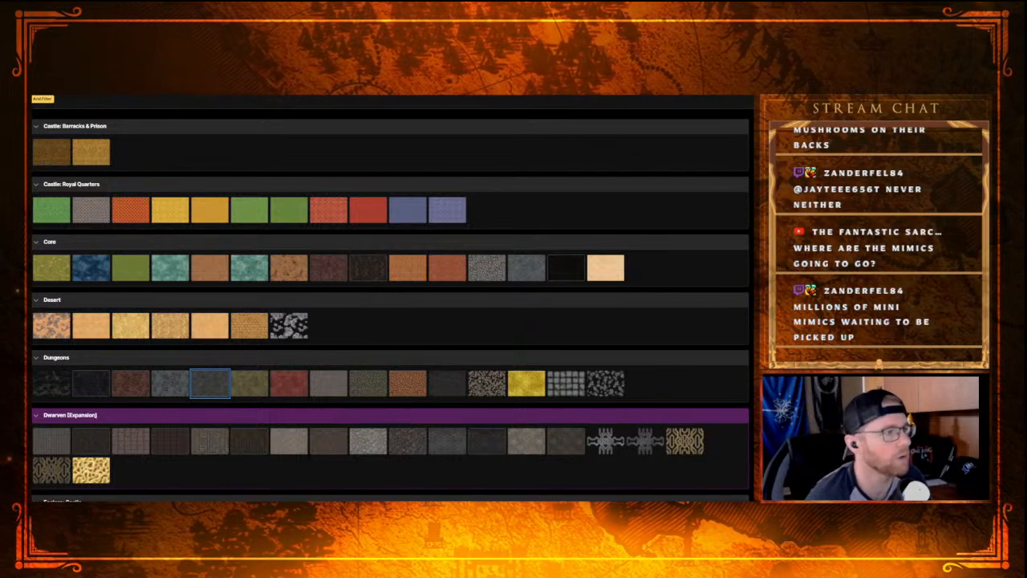
Step: Paint the small inner Rocky Hill loop in the southwestern chamber with a sandy beige texture using the Brush
{"action": "left_click", "coordinate": [210, 383]}
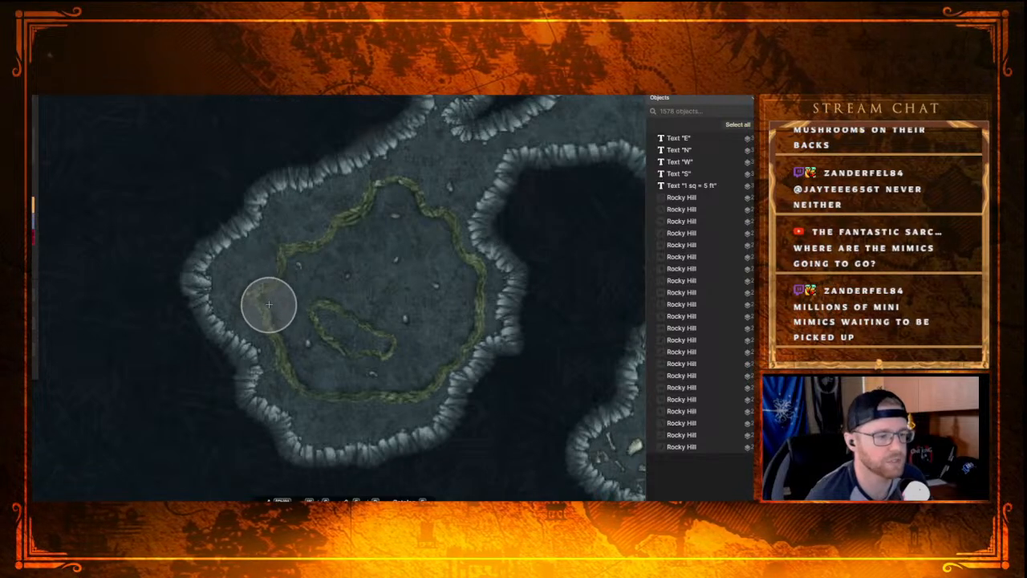
{"action": "mouse_move", "coordinate": [363, 337]}
{"action": "left_mouse_down"}
{"action": "mouse_move", "coordinate": [416, 324]}
{"action": "mouse_move", "coordinate": [343, 339]}
{"action": "mouse_move", "coordinate": [367, 348]}
{"action": "left_mouse_up"}
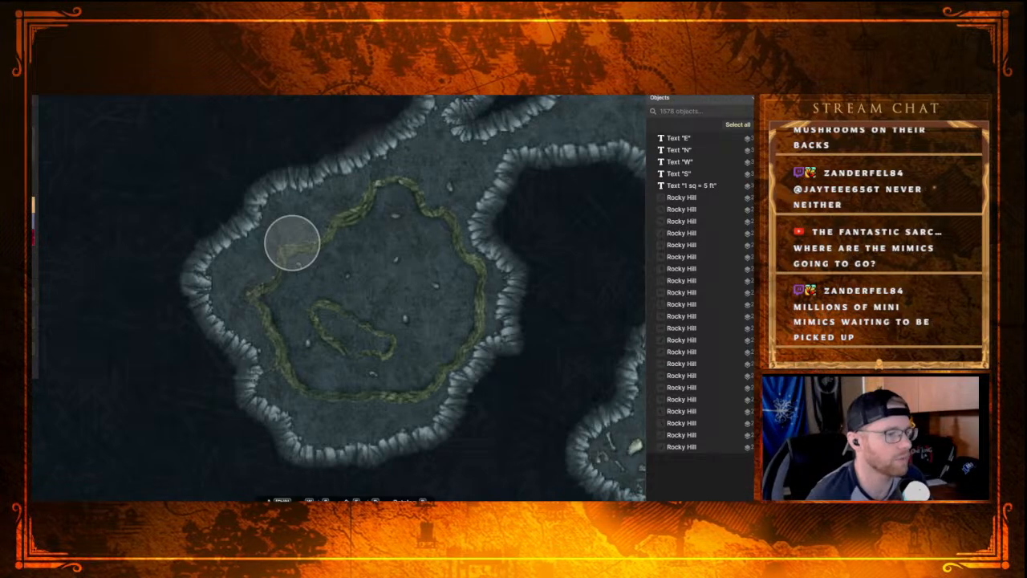
{"action": "left_click", "coordinate": [34, 145]}
{"action": "mouse_move", "coordinate": [324, 316]}
{"action": "left_mouse_down"}
{"action": "mouse_move", "coordinate": [392, 344]}
{"action": "mouse_move", "coordinate": [361, 349]}
{"action": "mouse_move", "coordinate": [331, 337]}
{"action": "mouse_move", "coordinate": [310, 320]}
{"action": "mouse_move", "coordinate": [321, 309]}
{"action": "mouse_move", "coordinate": [370, 324]}
{"action": "mouse_move", "coordinate": [381, 339]}
{"action": "mouse_move", "coordinate": [358, 346]}
{"action": "mouse_move", "coordinate": [319, 325]}
{"action": "left_mouse_up"}
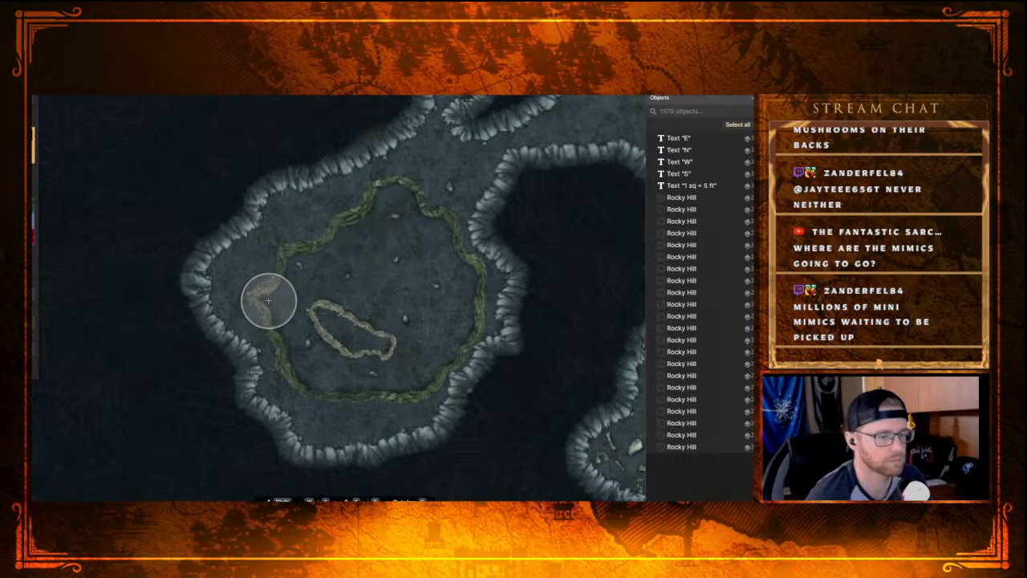
Step: Paint the outer Rocky Hill ridge all the way around with a dark grey texture to match the cave floor
{"action": "left_click_drag", "start_coordinate": [268, 300], "coordinate": [292, 242]}
{"action": "left_click", "coordinate": [35, 215]}
{"action": "mouse_move", "coordinate": [259, 300]}
{"action": "left_mouse_down"}
{"action": "mouse_move", "coordinate": [284, 338]}
{"action": "mouse_move", "coordinate": [282, 267]}
{"action": "mouse_move", "coordinate": [380, 198]}
{"action": "mouse_move", "coordinate": [408, 193]}
{"action": "mouse_move", "coordinate": [461, 285]}
{"action": "left_mouse_up"}
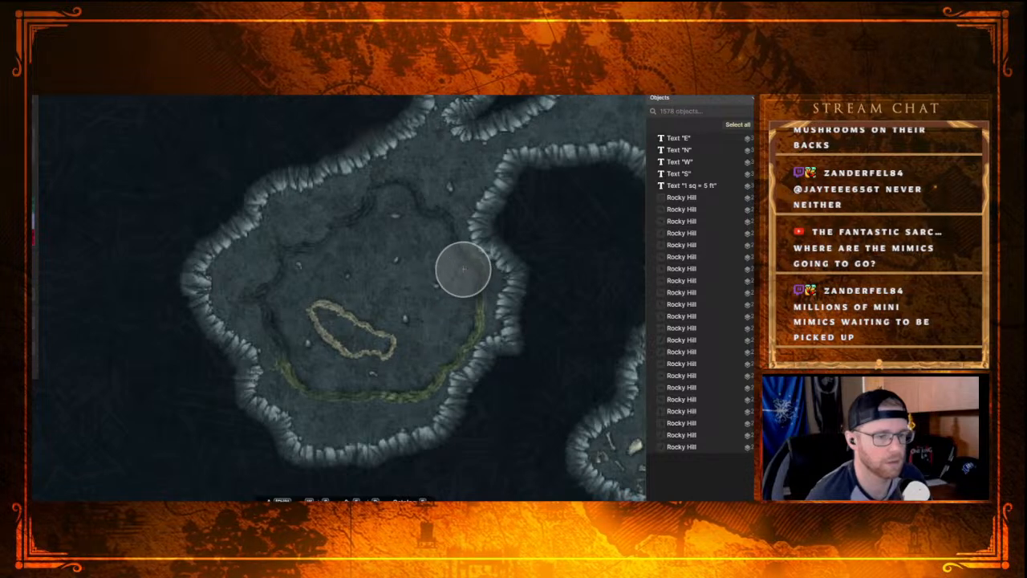
{"action": "mouse_move", "coordinate": [457, 252]}
{"action": "left_mouse_down"}
{"action": "mouse_move", "coordinate": [471, 289]}
{"action": "mouse_move", "coordinate": [466, 346]}
{"action": "mouse_move", "coordinate": [431, 387]}
{"action": "mouse_move", "coordinate": [402, 400]}
{"action": "mouse_move", "coordinate": [285, 386]}
{"action": "mouse_move", "coordinate": [271, 330]}
{"action": "left_mouse_up"}
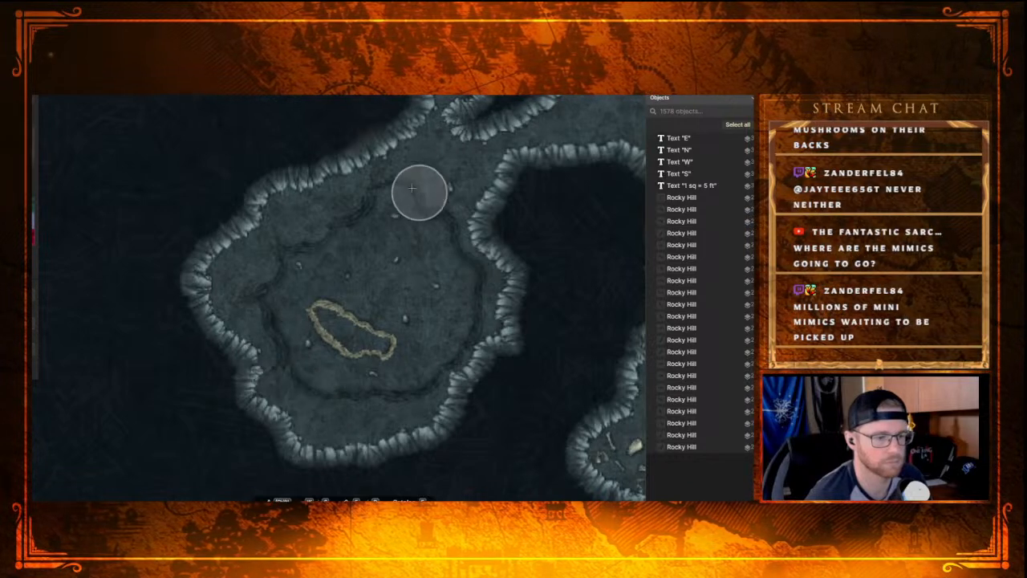
Step: Delete the loose Warm Rubble Big pieces scattered within the outer ridge and just northeast of it
{"action": "left_click", "coordinate": [307, 342]}
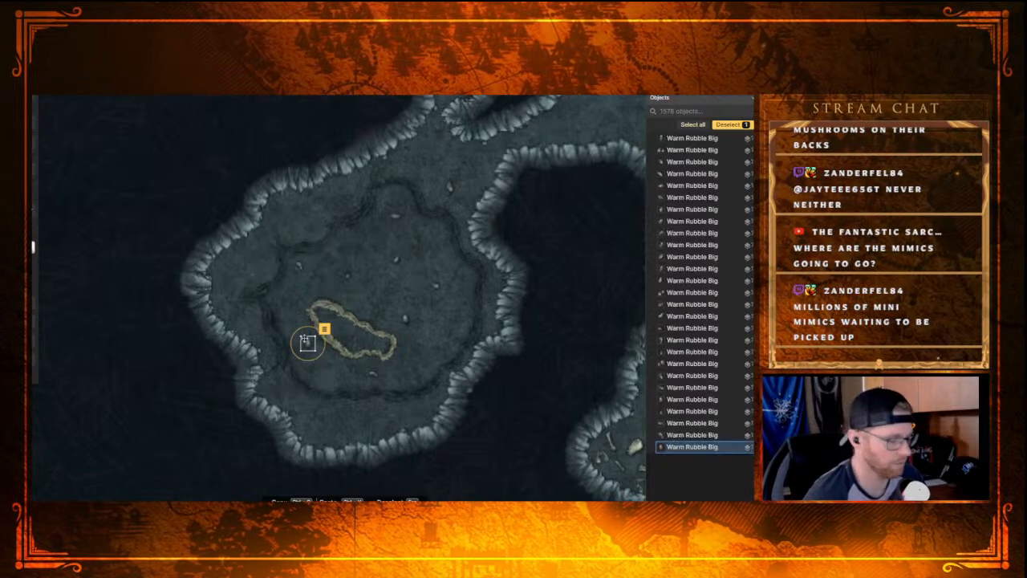
{"action": "key", "text": "Delete"}
{"action": "left_click", "coordinate": [301, 266]}
{"action": "key", "text": "Delete"}
{"action": "left_click", "coordinate": [348, 276]}
{"action": "key", "text": "Delete"}
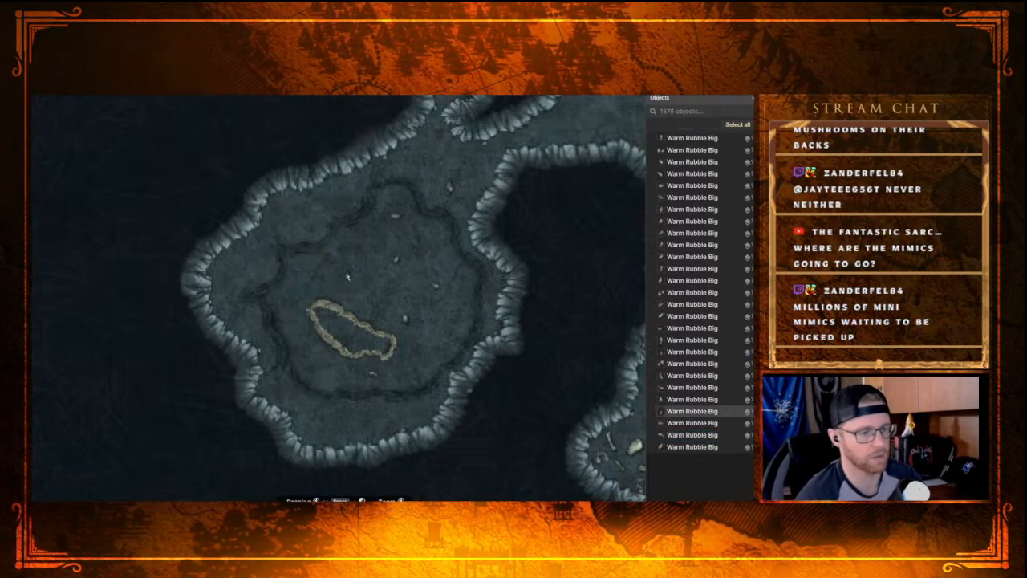
{"action": "left_click", "coordinate": [396, 215]}
{"action": "key", "text": "Delete"}
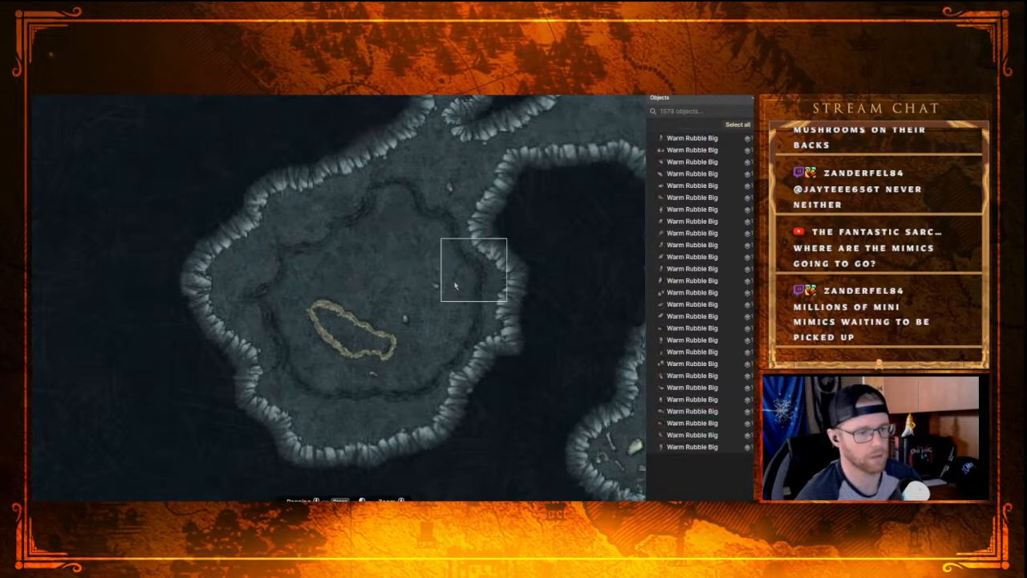
{"action": "left_click", "coordinate": [435, 285]}
{"action": "key", "text": "Delete"}
{"action": "left_click", "coordinate": [405, 319]}
{"action": "key", "text": "Delete"}
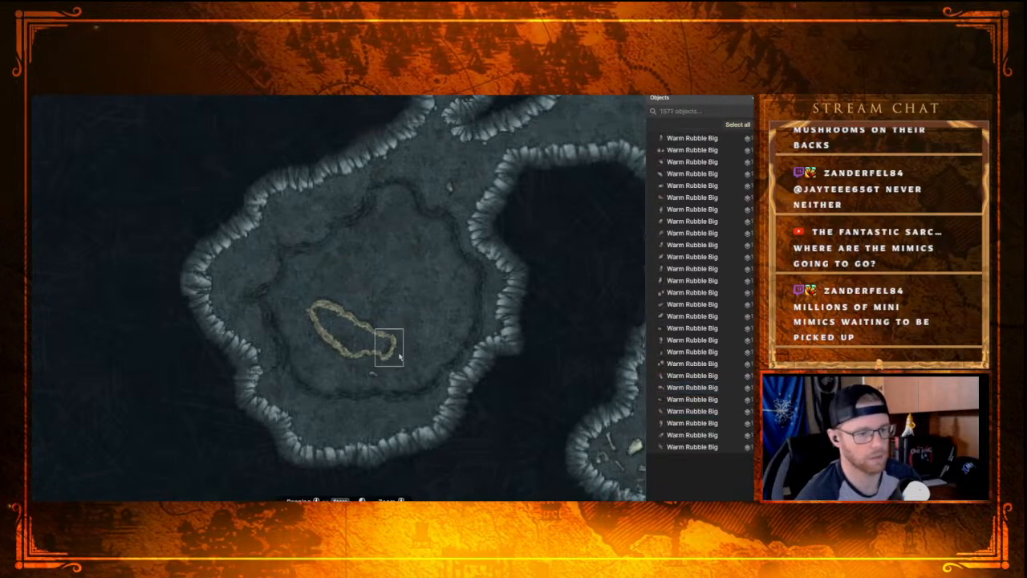
{"action": "left_click", "coordinate": [373, 373]}
{"action": "key", "text": "Delete"}
{"action": "left_click", "coordinate": [450, 188]}
{"action": "key", "text": "Delete"}
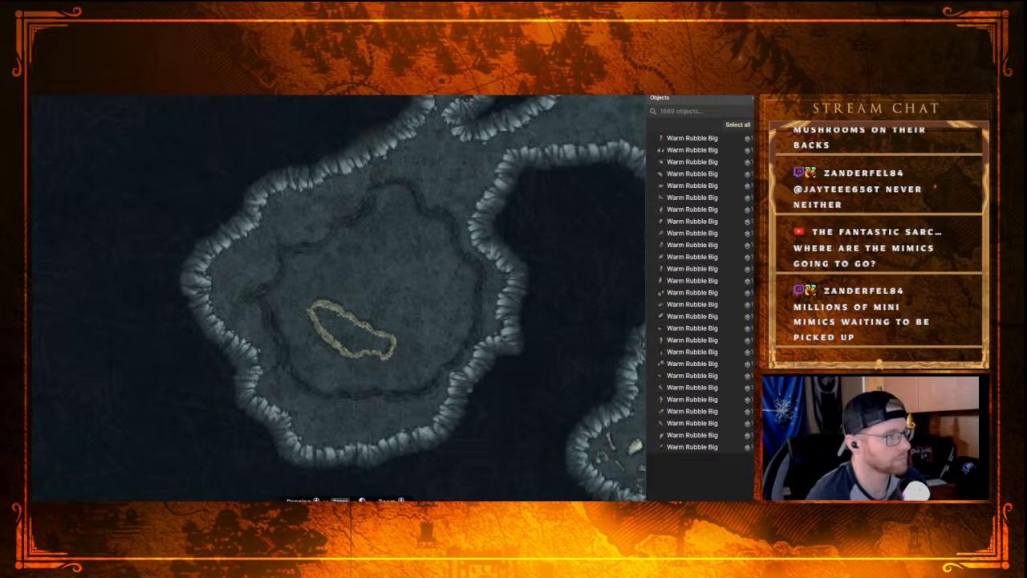
Step: Paint a teal water texture over the ground enclosed by the outer ridge to form a pool around the inner loop
{"action": "key", "text": "ctrl+z"}
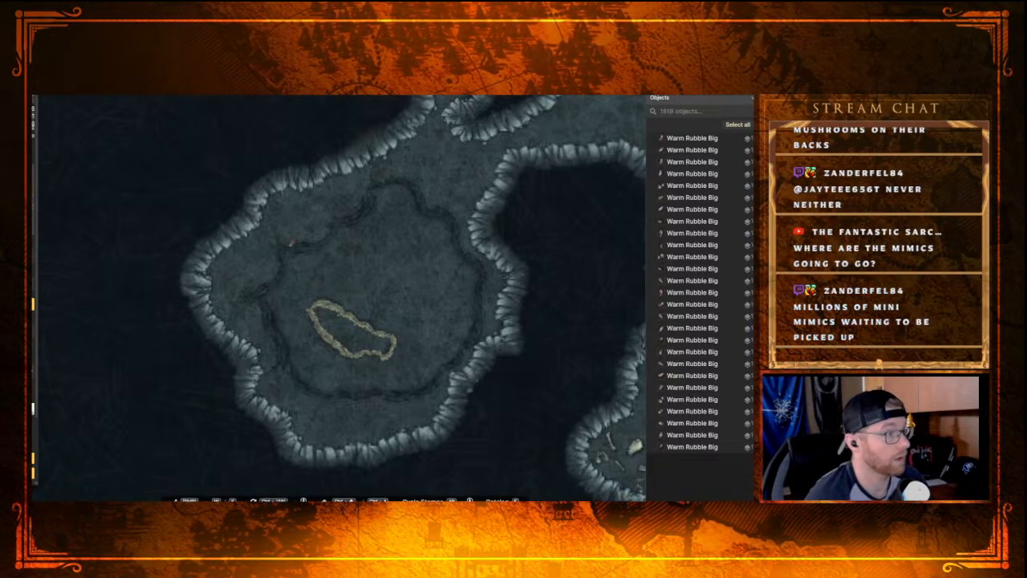
{"action": "key", "text": "b"}
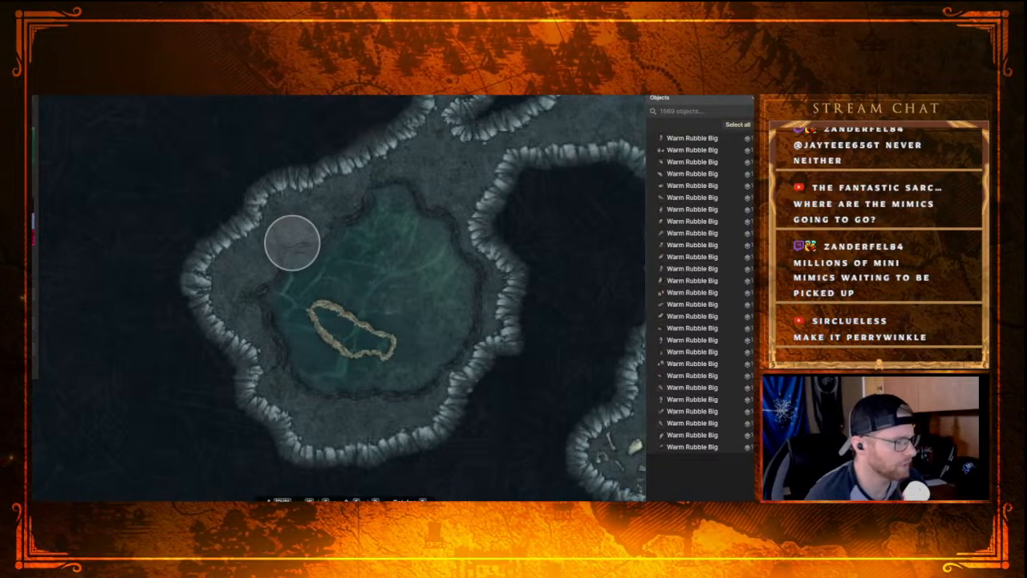
Step: Reduce the brush size and fill the inner ridge loop with a sandy texture as an island, undoing the last stroke
{"action": "scroll", "coordinate": [292, 243], "scroll_direction": "down", "scroll_amount": 6}
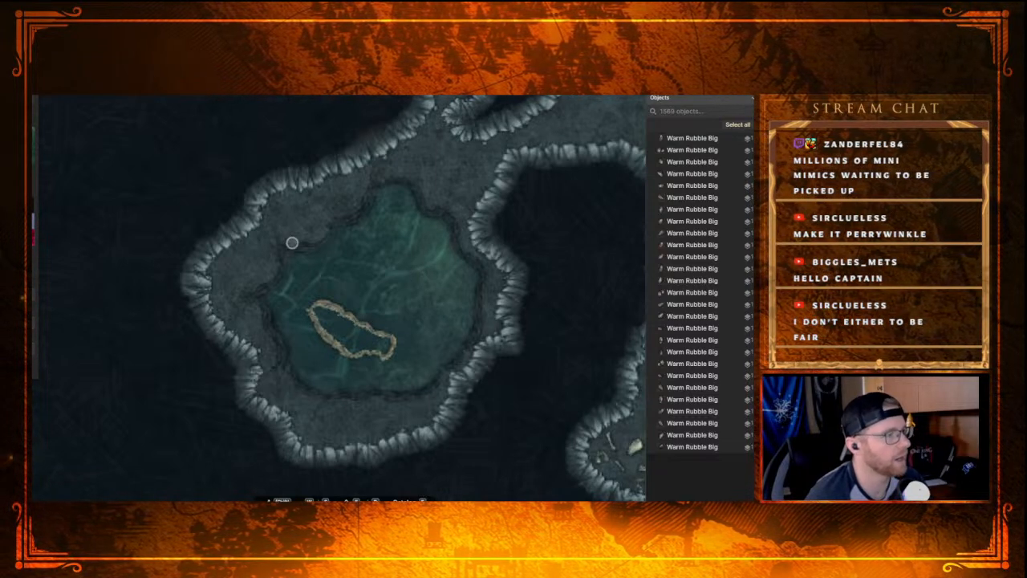
{"action": "scroll", "coordinate": [353, 329], "scroll_direction": "down", "scroll_amount": 2}
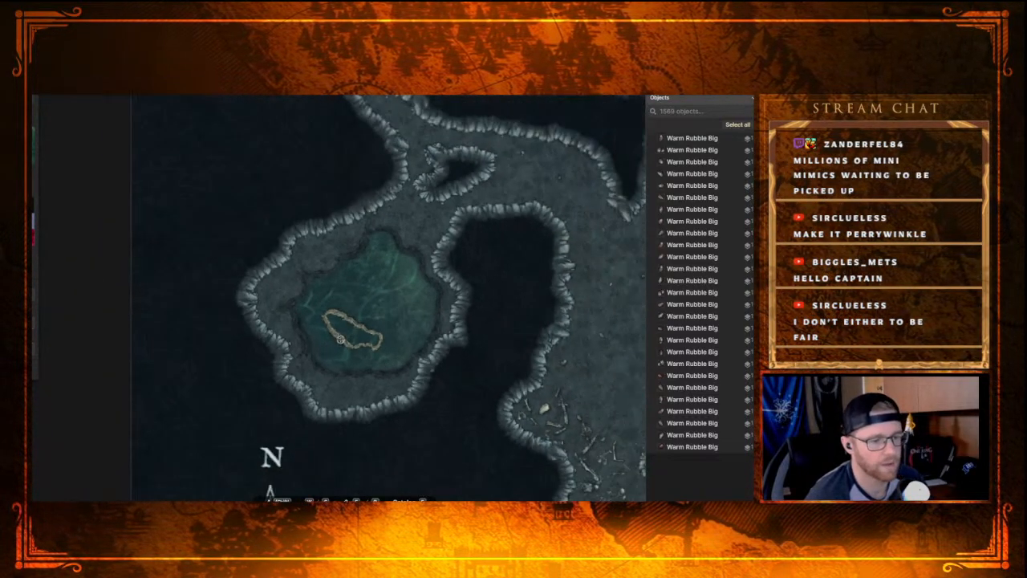
{"action": "scroll", "coordinate": [340, 341], "scroll_direction": "up", "scroll_amount": 2}
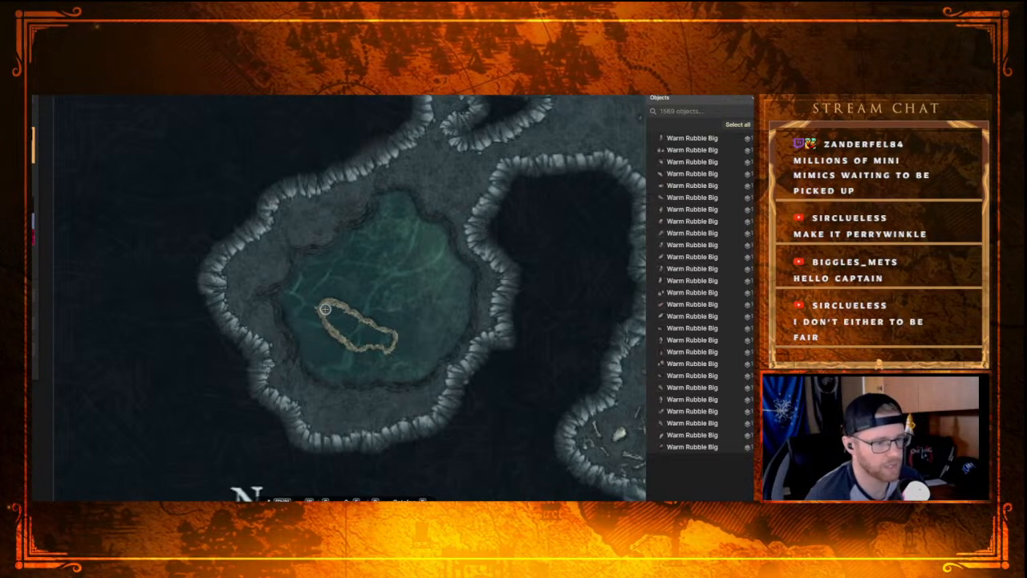
{"action": "mouse_move", "coordinate": [329, 312]}
{"action": "left_mouse_down"}
{"action": "mouse_move", "coordinate": [389, 343]}
{"action": "mouse_move", "coordinate": [357, 343]}
{"action": "mouse_move", "coordinate": [332, 320]}
{"action": "mouse_move", "coordinate": [367, 336]}
{"action": "mouse_move", "coordinate": [340, 313]}
{"action": "mouse_move", "coordinate": [366, 331]}
{"action": "left_mouse_up"}
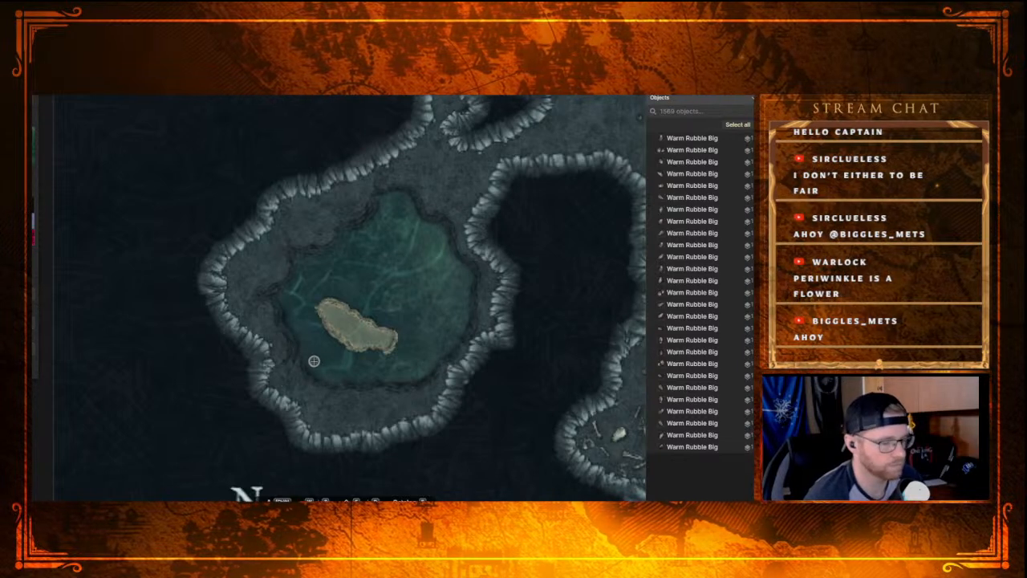
{"action": "key", "text": "ctrl+z"}
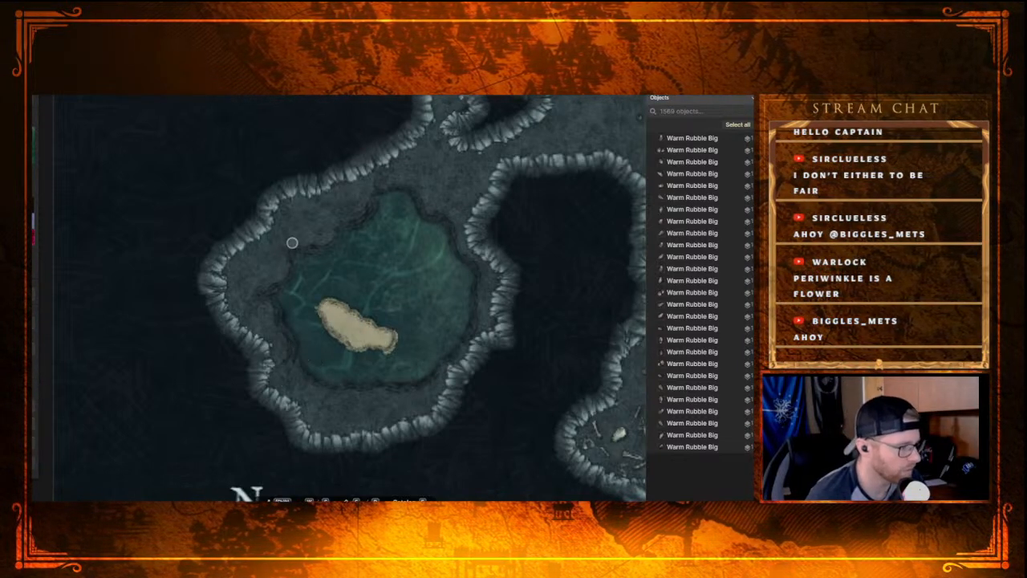
Step: Tint the sandy island's interior a muted green with the small brush
{"action": "scroll", "coordinate": [292, 242], "scroll_direction": "up", "scroll_amount": 6}
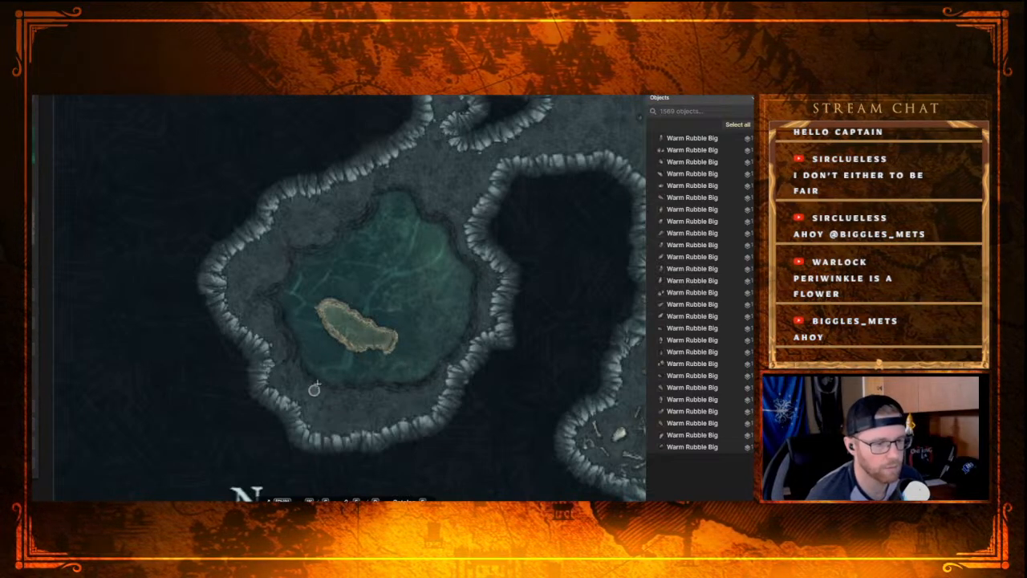
{"action": "scroll", "coordinate": [435, 305], "scroll_direction": "down", "scroll_amount": 1}
{"action": "scroll", "coordinate": [422, 349], "scroll_direction": "up", "scroll_amount": 2}
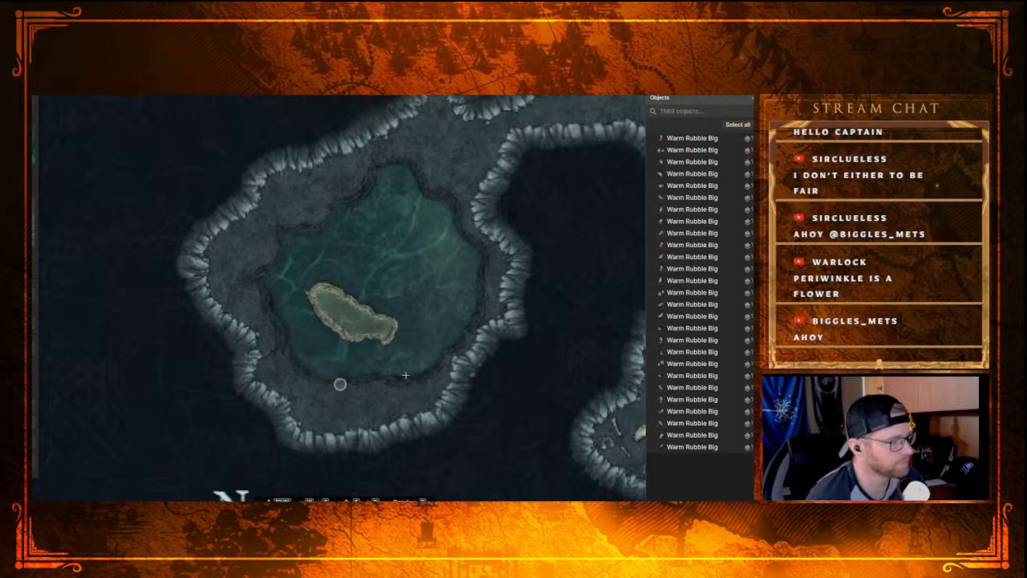
{"action": "scroll", "coordinate": [381, 319], "scroll_direction": "up", "scroll_amount": 1}
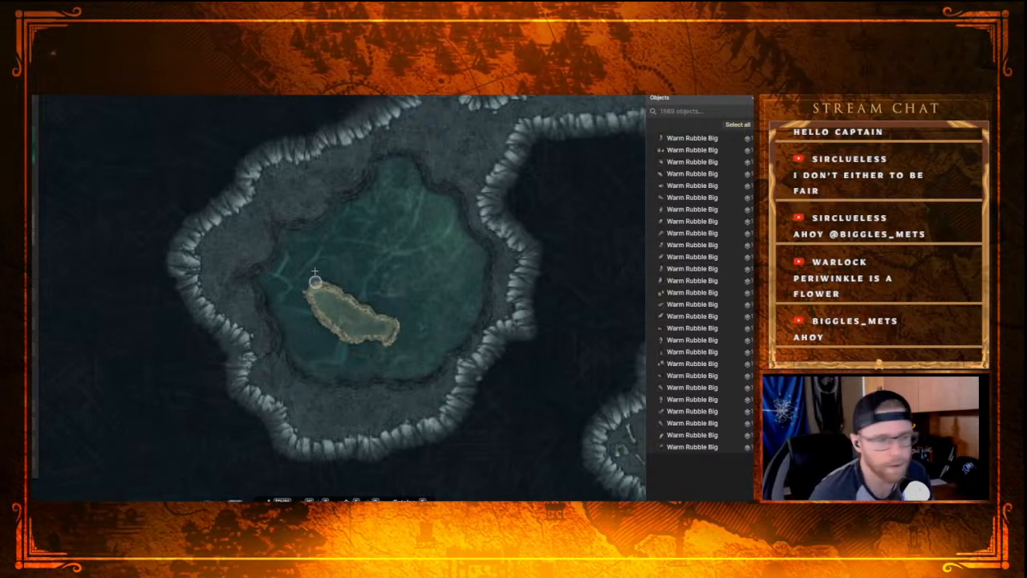
Step: Pick the Sugarspun Flower stamp from the Fey: Forest set and place four along the pool's western bank
{"action": "key", "text": "s"}
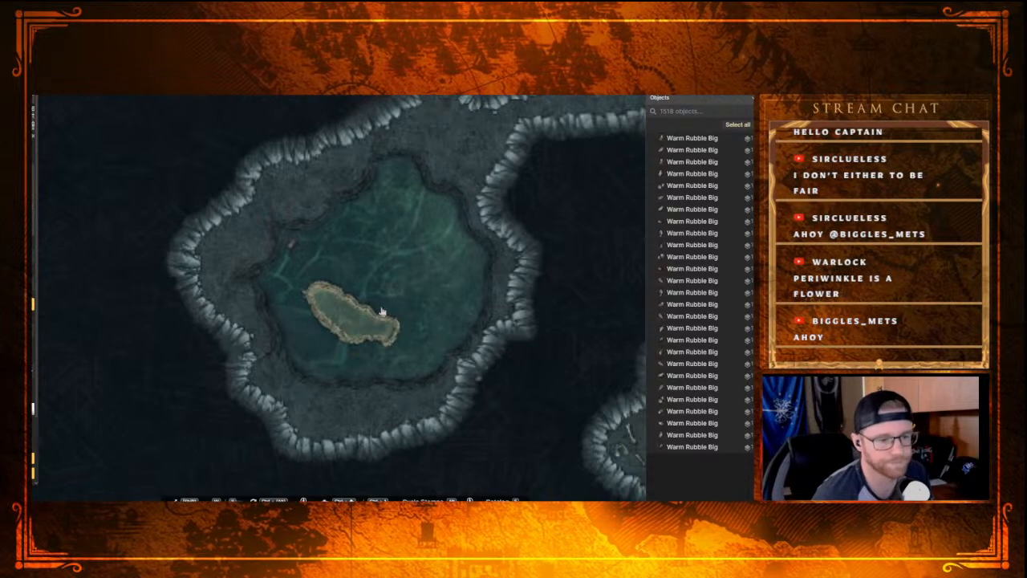
{"action": "key", "text": "s"}
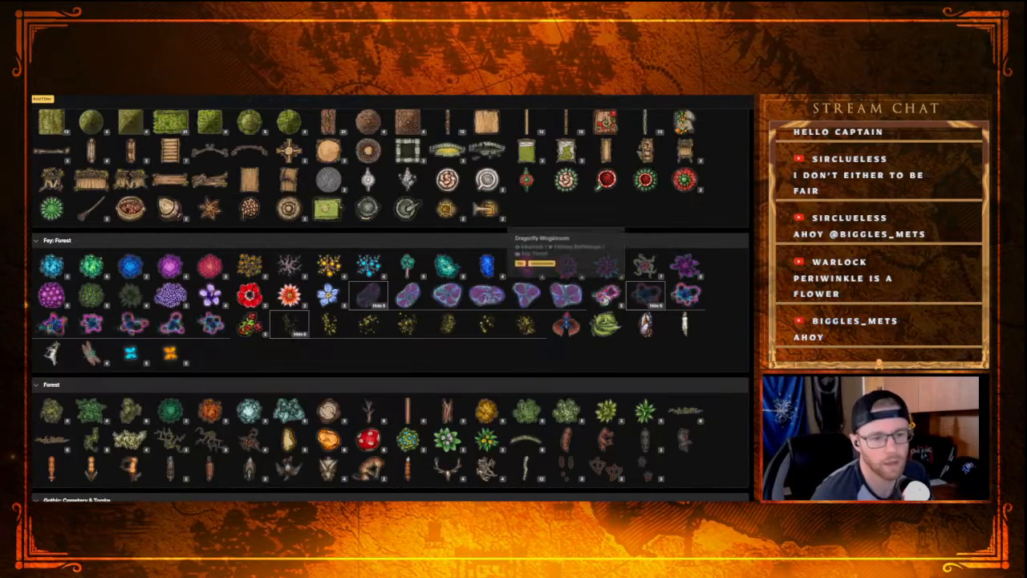
{"action": "left_click", "coordinate": [607, 296]}
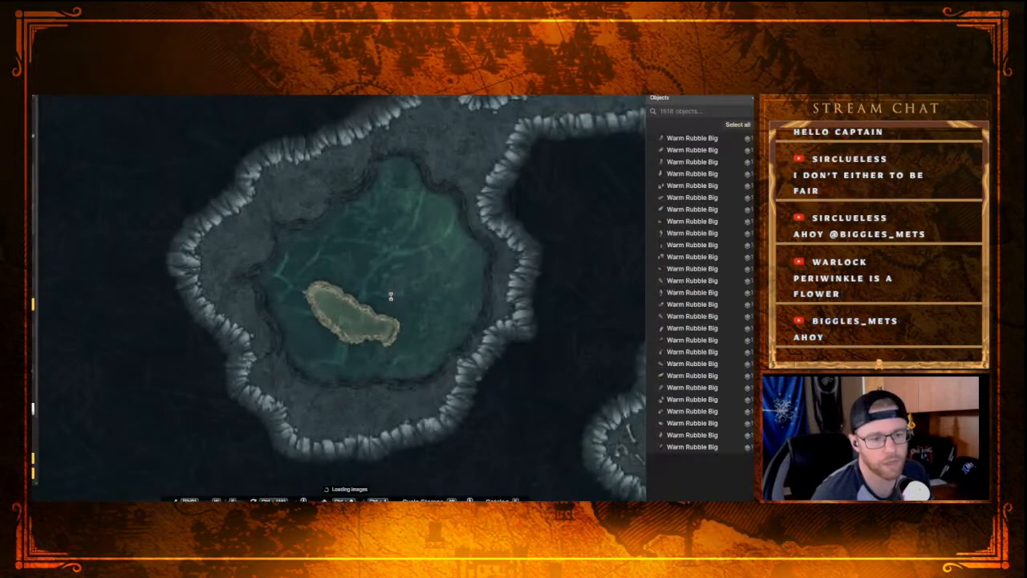
{"action": "left_click", "coordinate": [251, 240]}
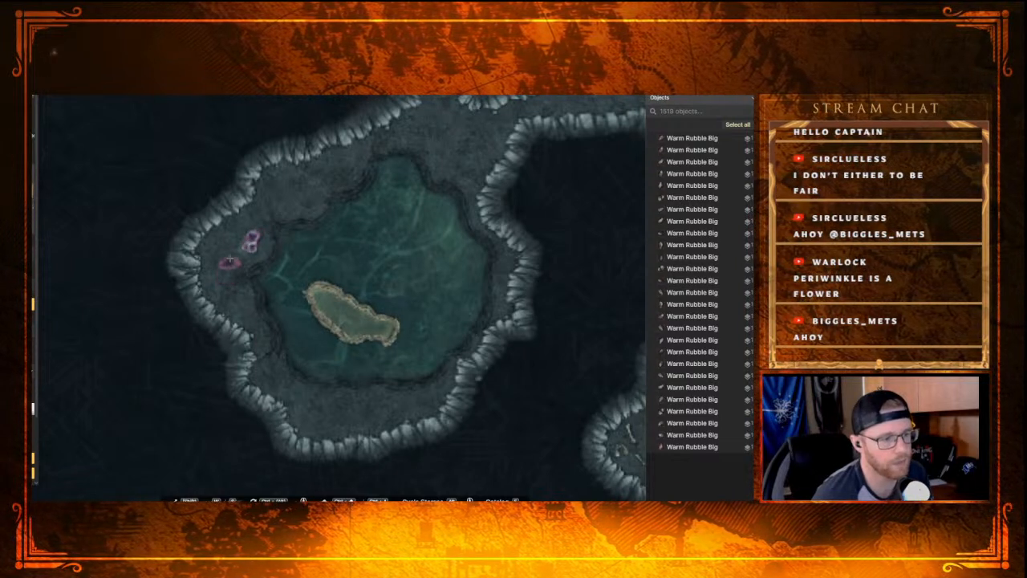
{"action": "left_click", "coordinate": [229, 251]}
{"action": "left_click", "coordinate": [243, 306]}
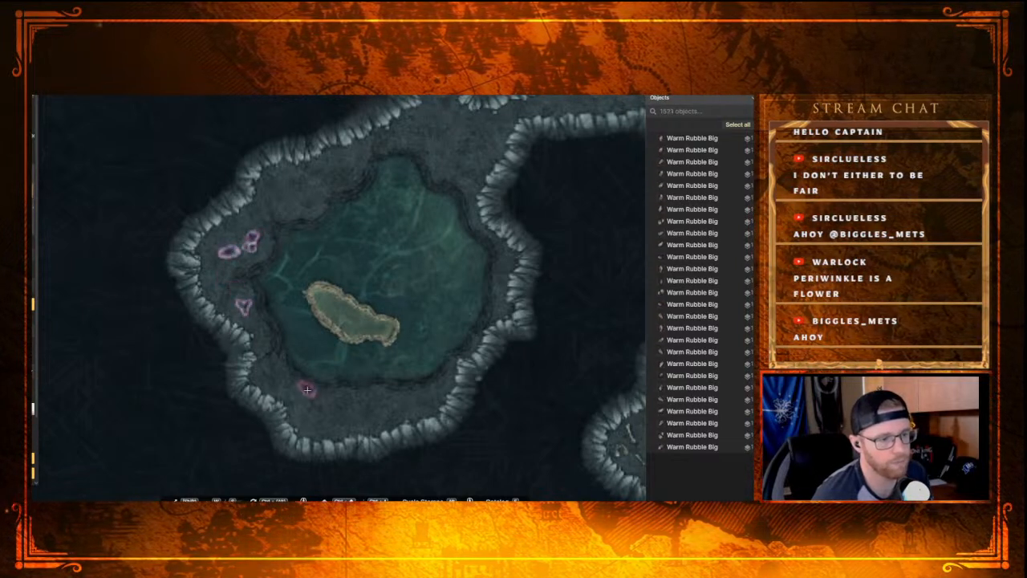
{"action": "left_click", "coordinate": [273, 323]}
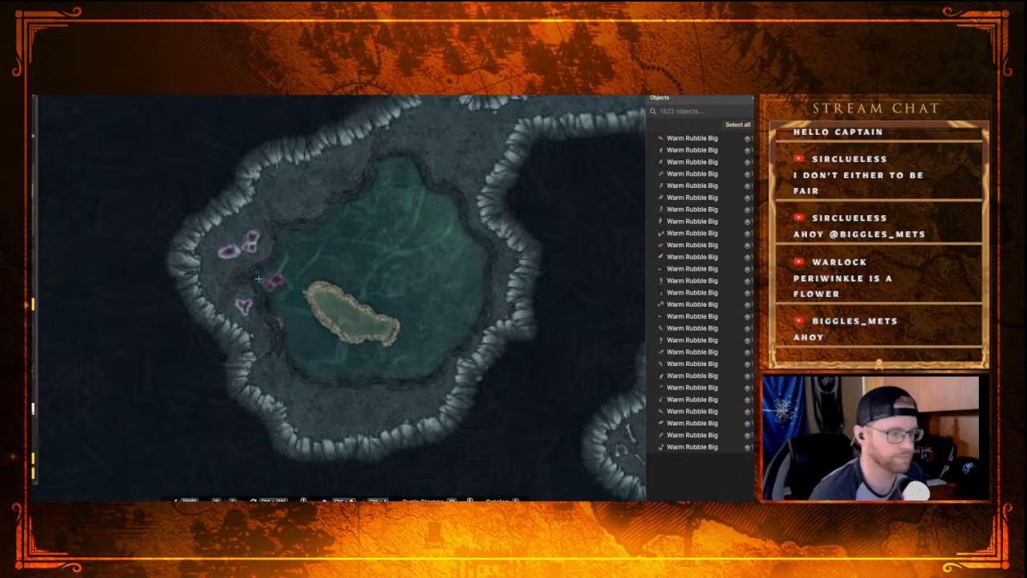
Step: Raise the Sugarspun Flower hidden at the pool's southwestern edge to a layer above the Rocky Hill stamps
{"action": "key", "text": "v"}
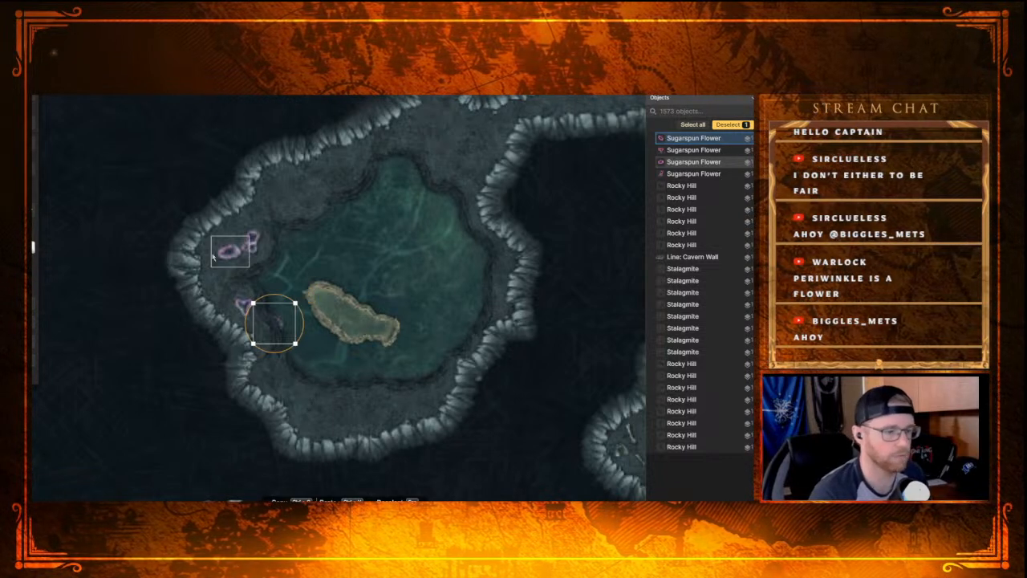
{"action": "key", "text": "shift+Up"}
{"action": "key", "text": "Escape"}
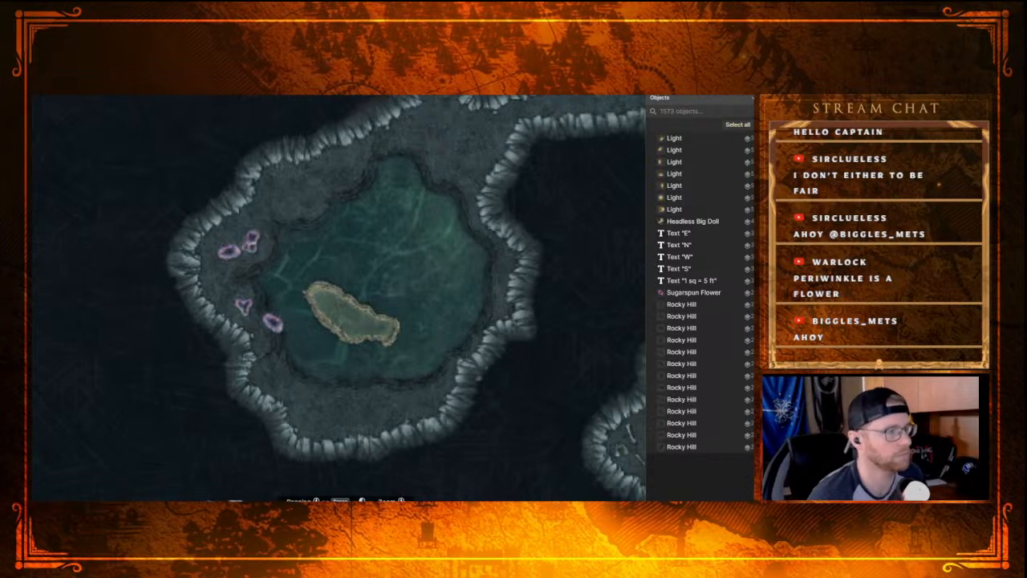
Step: Place six more Sugarspun Flower stamps above the Rocky Hill ridge along the pool's northwestern, northern, eastern and southern banks
{"action": "left_click", "coordinate": [32, 178]}
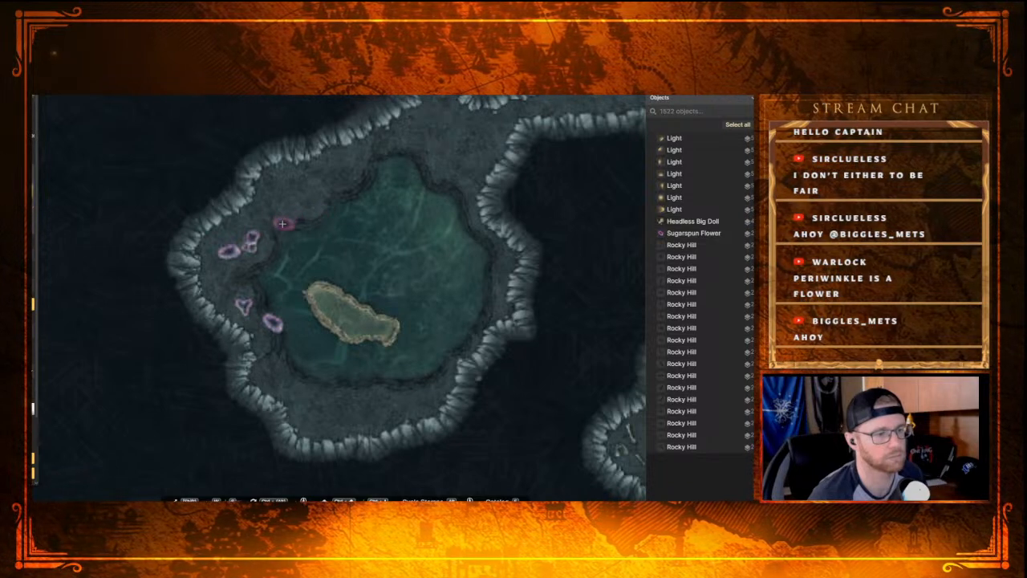
{"action": "left_click", "coordinate": [284, 222]}
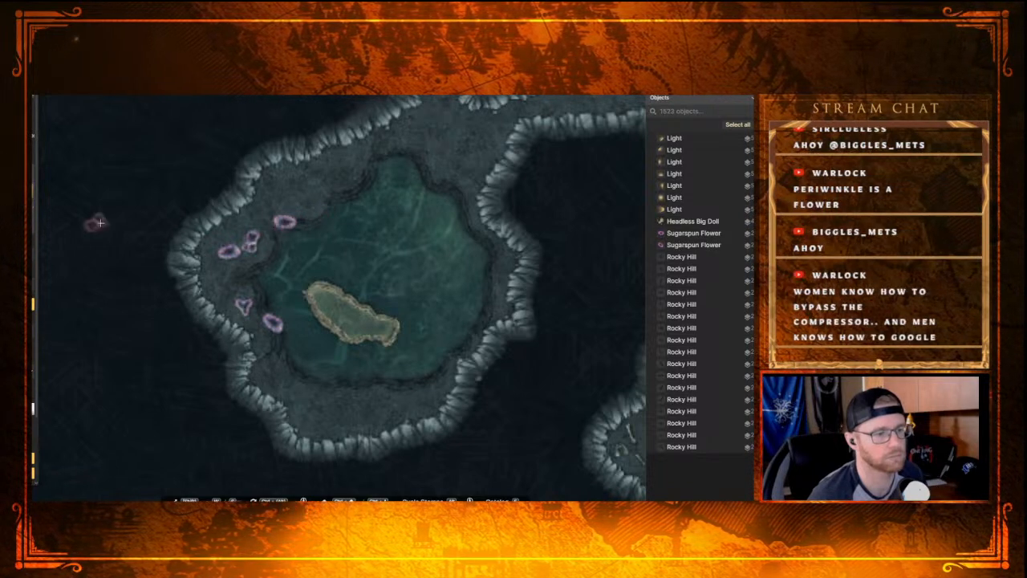
{"action": "left_click", "coordinate": [490, 268]}
{"action": "left_click", "coordinate": [465, 347]}
{"action": "left_click", "coordinate": [392, 389]}
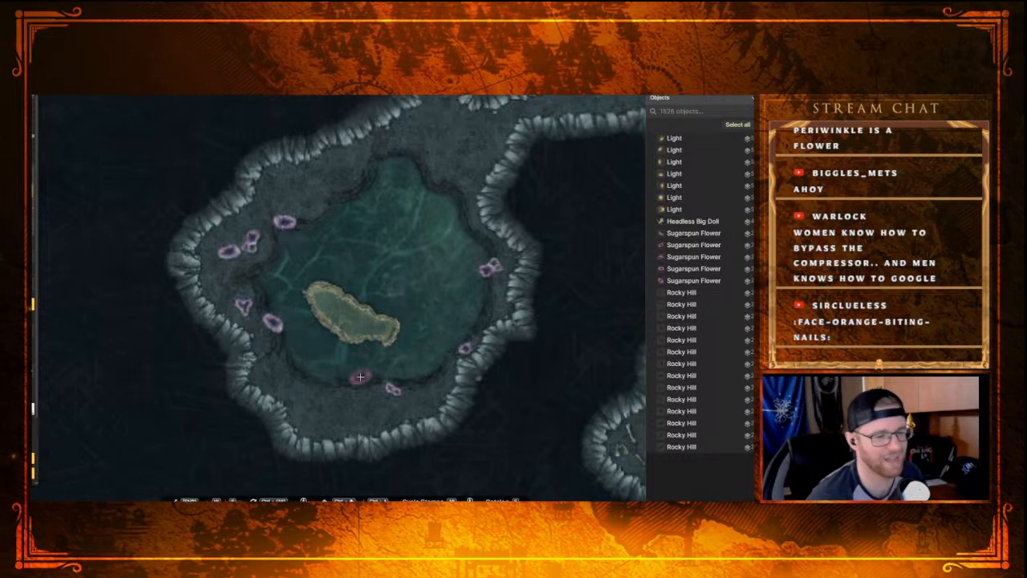
{"action": "left_click", "coordinate": [347, 384]}
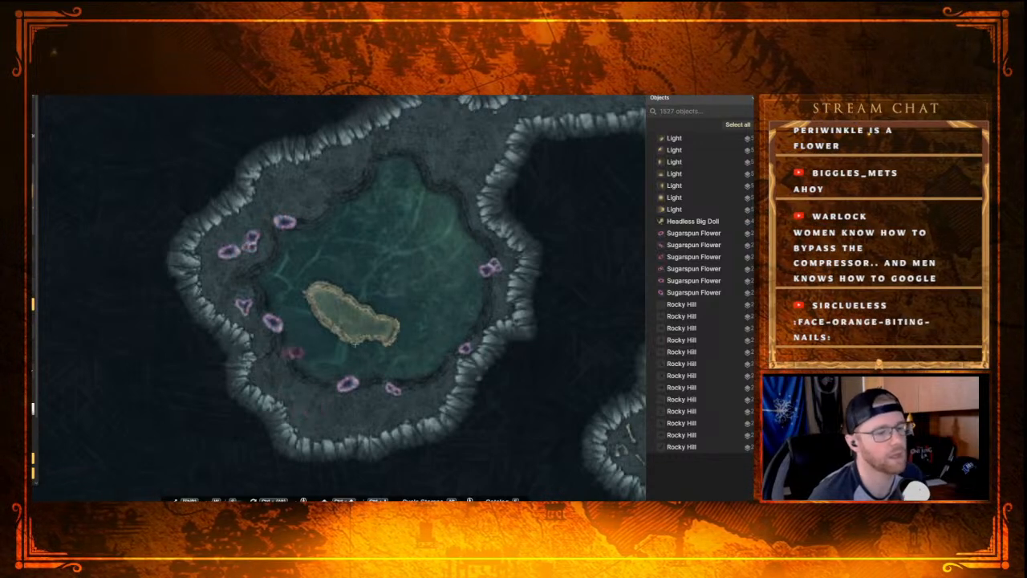
{"action": "left_click", "coordinate": [347, 179]}
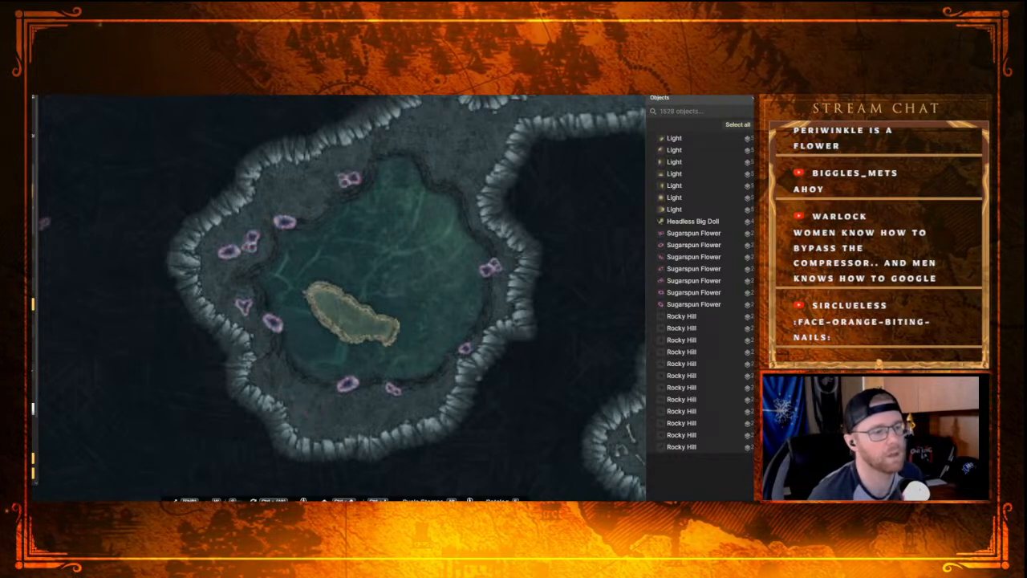
Step: Pick the Dragonfly Wingshroom stamp from the Fey: Forest set and place six along the pool's northwestern, western, southern and southeastern banks
{"action": "key", "text": "s"}
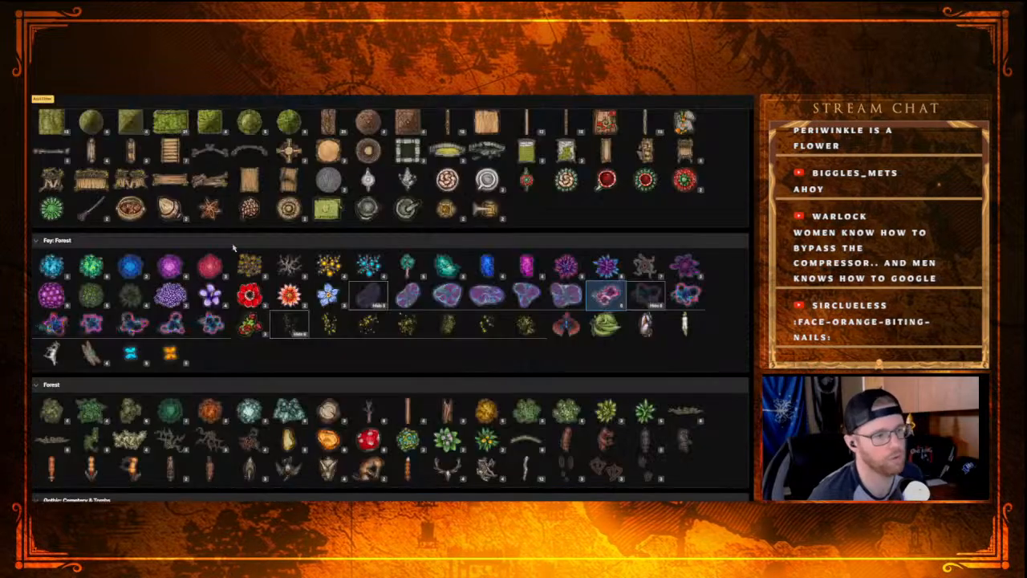
{"action": "left_click", "coordinate": [428, 304]}
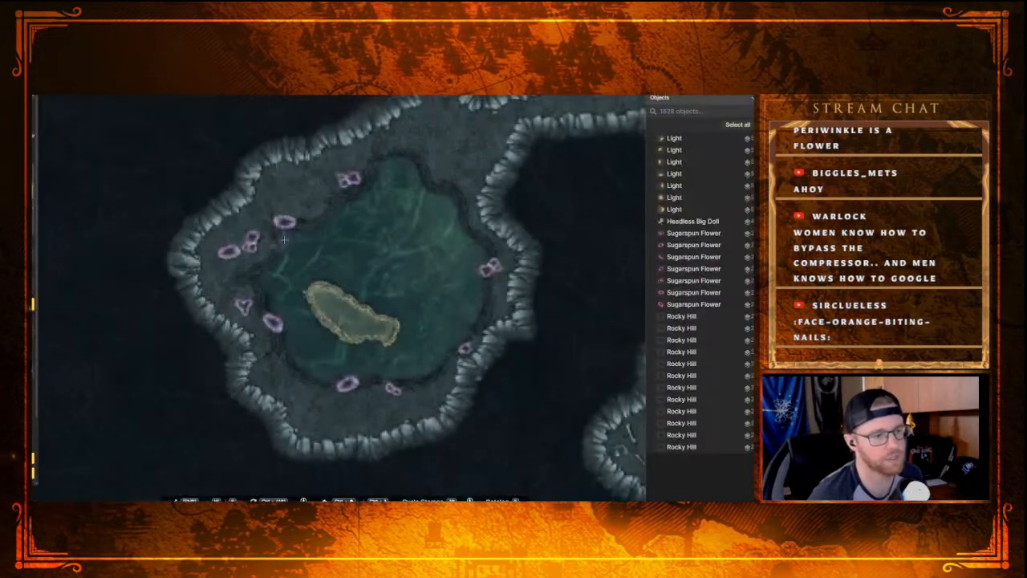
{"action": "left_click", "coordinate": [237, 285]}
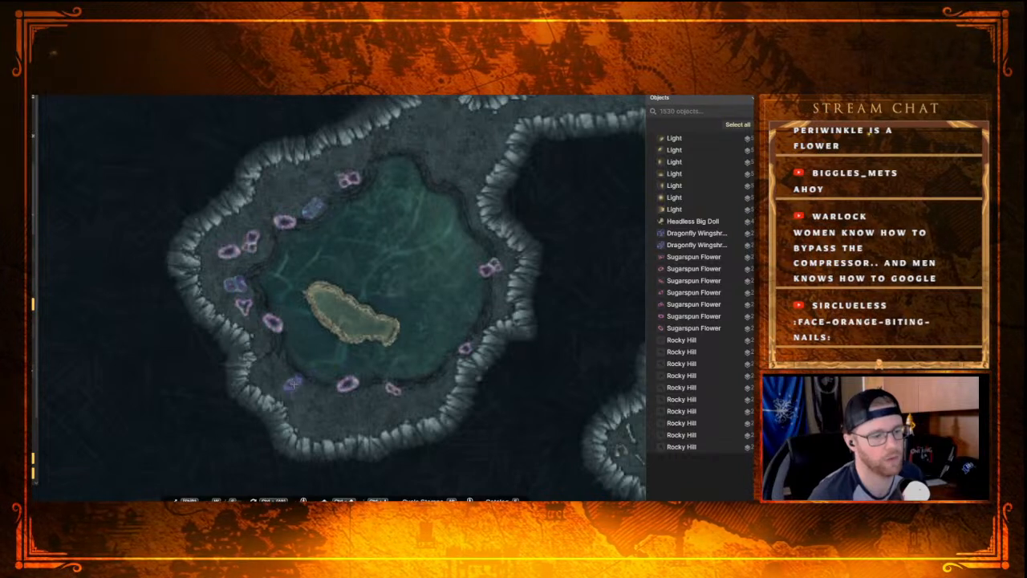
{"action": "left_click", "coordinate": [306, 384]}
{"action": "left_click", "coordinate": [432, 392]}
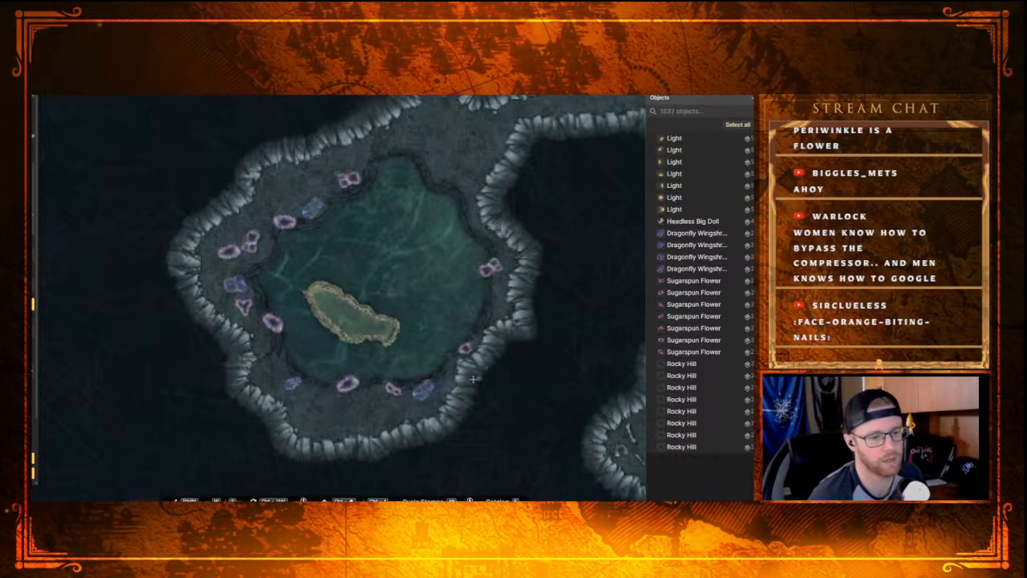
{"action": "left_click", "coordinate": [469, 336]}
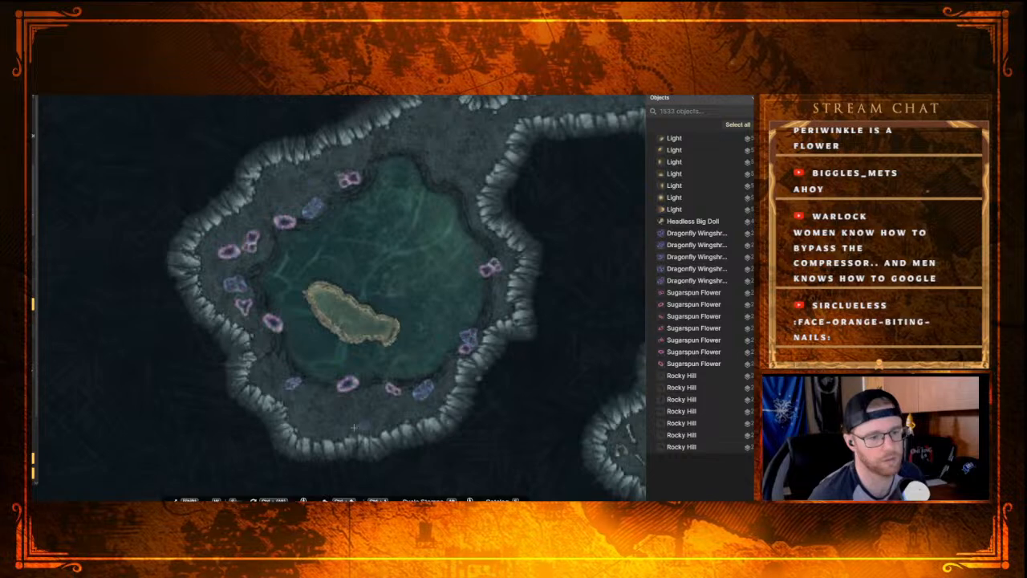
{"action": "left_click", "coordinate": [335, 389]}
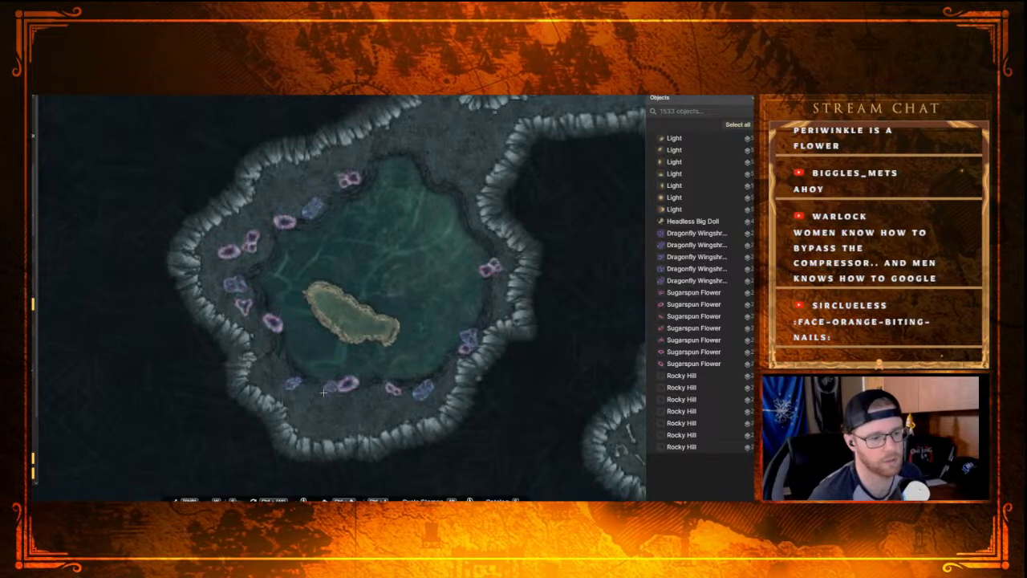
Step: Add eight more Dragonfly Wingshroom stamps between the flowers on the pool's western, northwestern, northern and eastern banks
{"action": "left_click", "coordinate": [264, 308]}
{"action": "left_click", "coordinate": [270, 255]}
{"action": "left_click", "coordinate": [335, 195]}
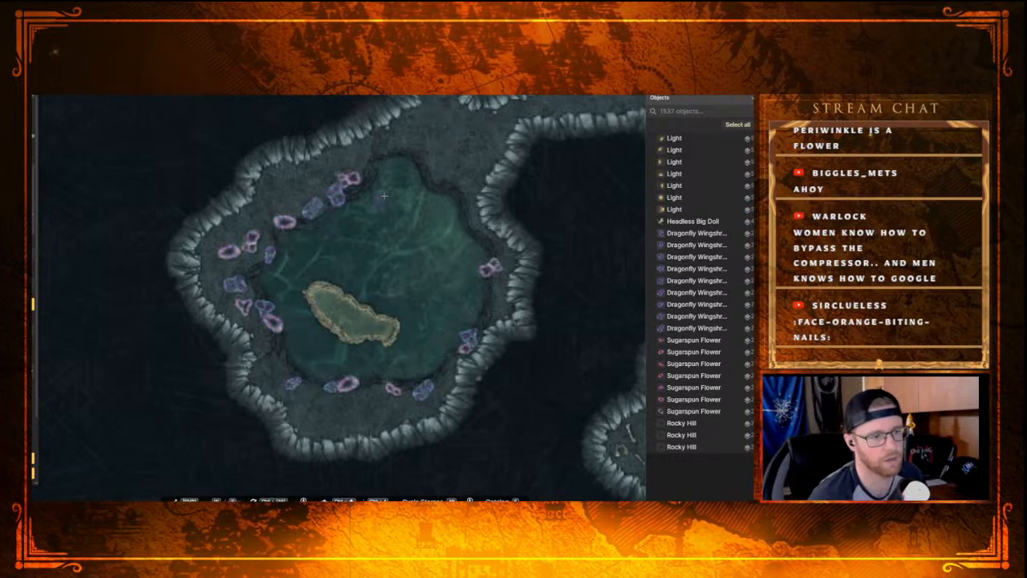
{"action": "left_click", "coordinate": [373, 167]}
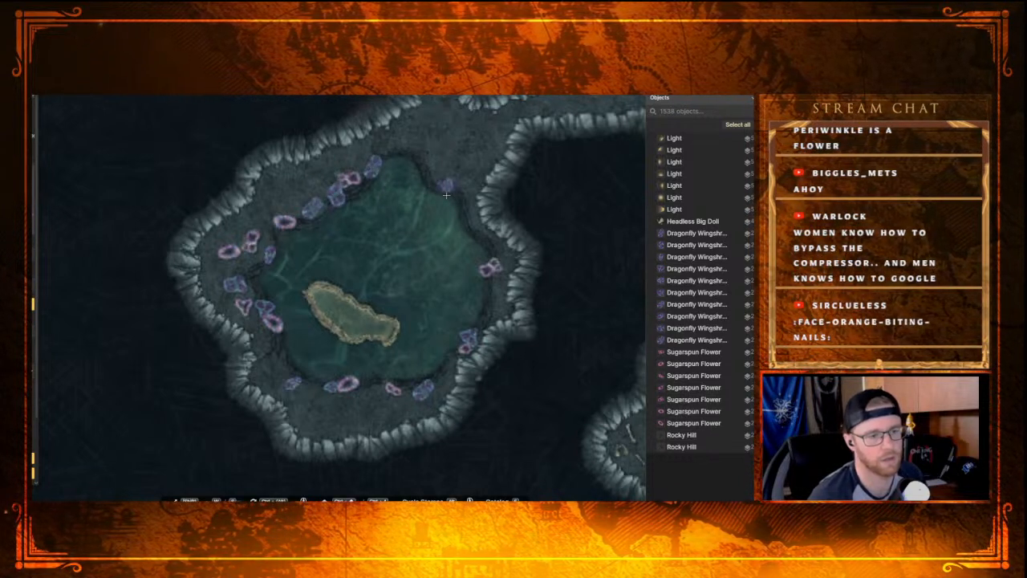
{"action": "left_click", "coordinate": [447, 185]}
{"action": "left_click", "coordinate": [417, 164]}
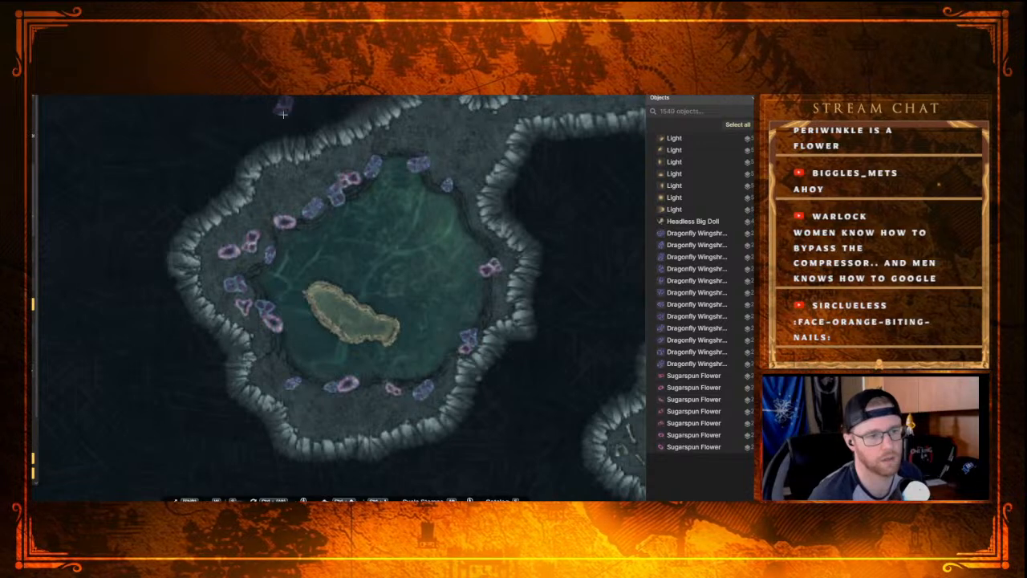
{"action": "left_click", "coordinate": [492, 243]}
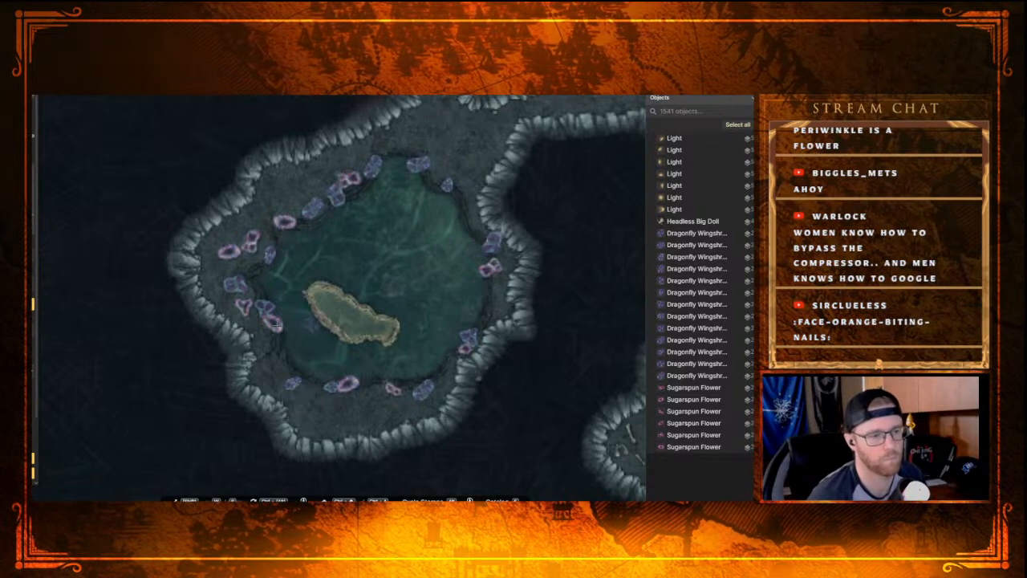
{"action": "left_click", "coordinate": [281, 200]}
{"action": "left_click", "coordinate": [259, 251]}
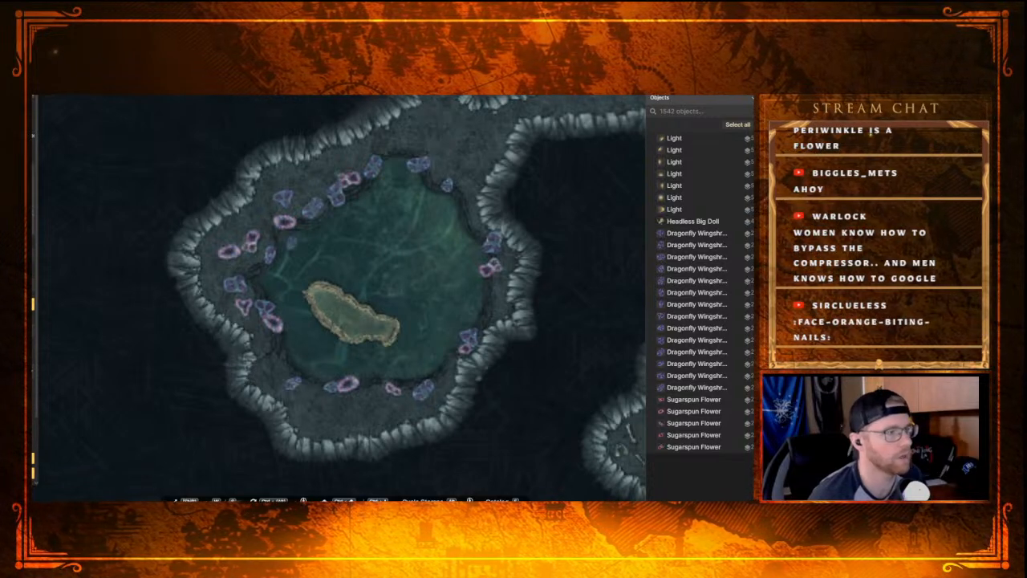
{"action": "key", "text": "e"}
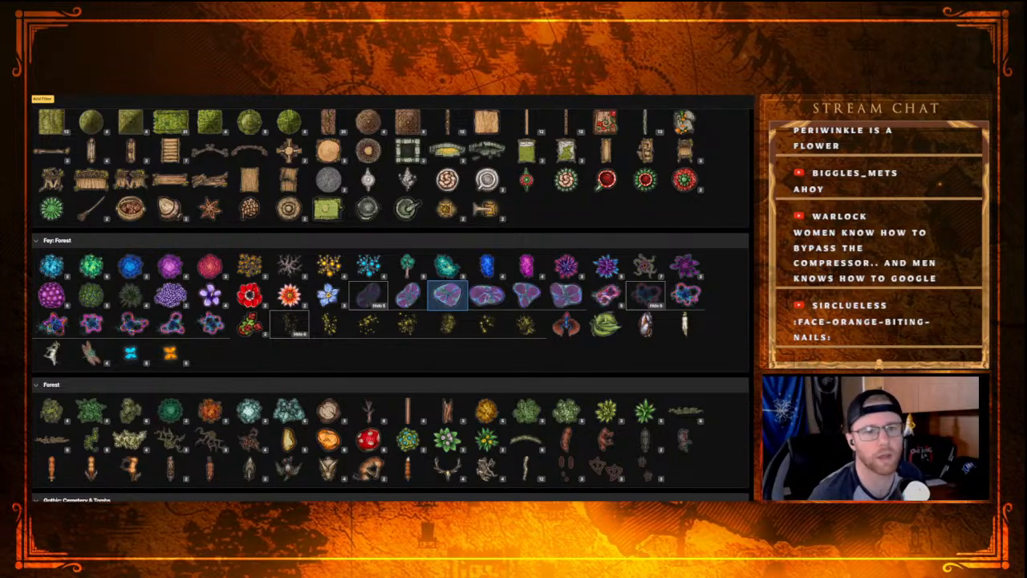
{"action": "key", "text": "e"}
{"action": "key", "text": "e"}
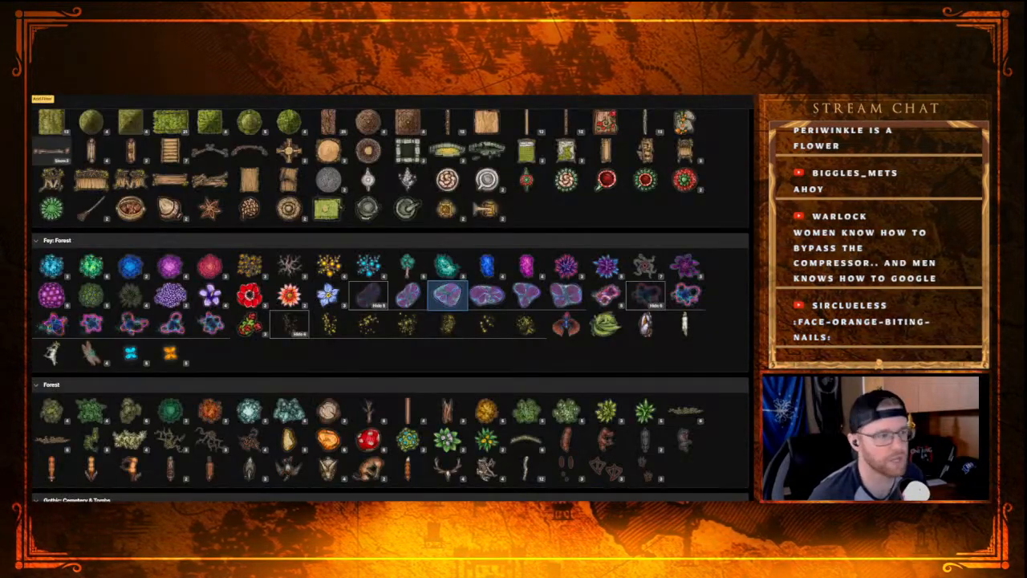
{"action": "key", "text": "e"}
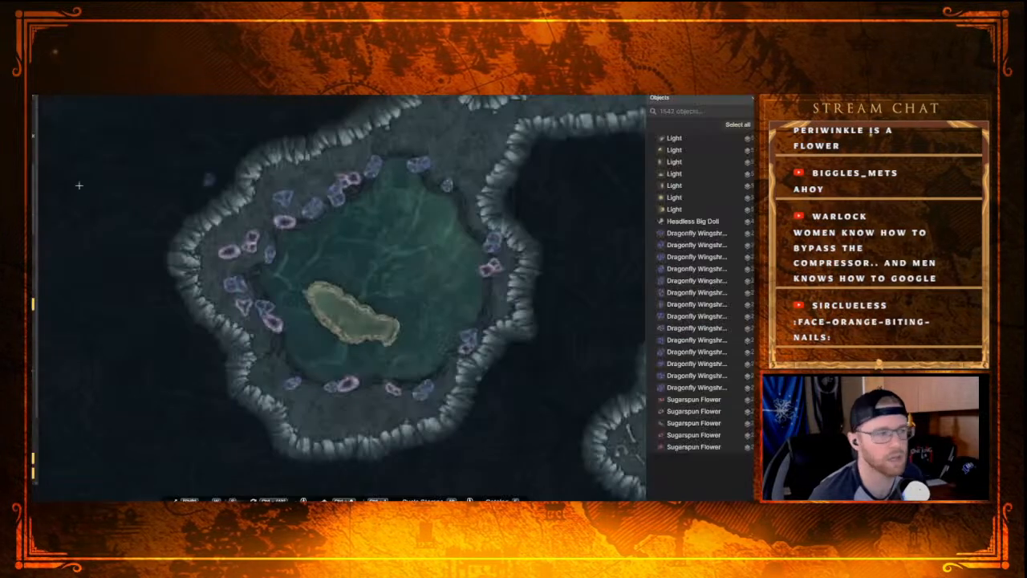
Step: Switch to the Brush tool and choose the green Fey Water texture from the Fey: Forest set
{"action": "key", "text": "b"}
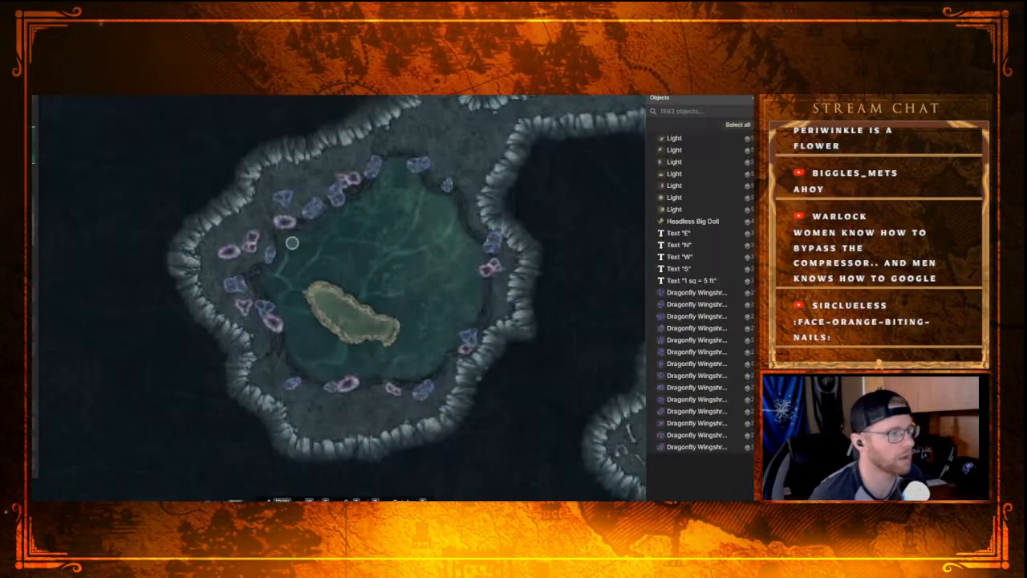
{"action": "key", "text": "e"}
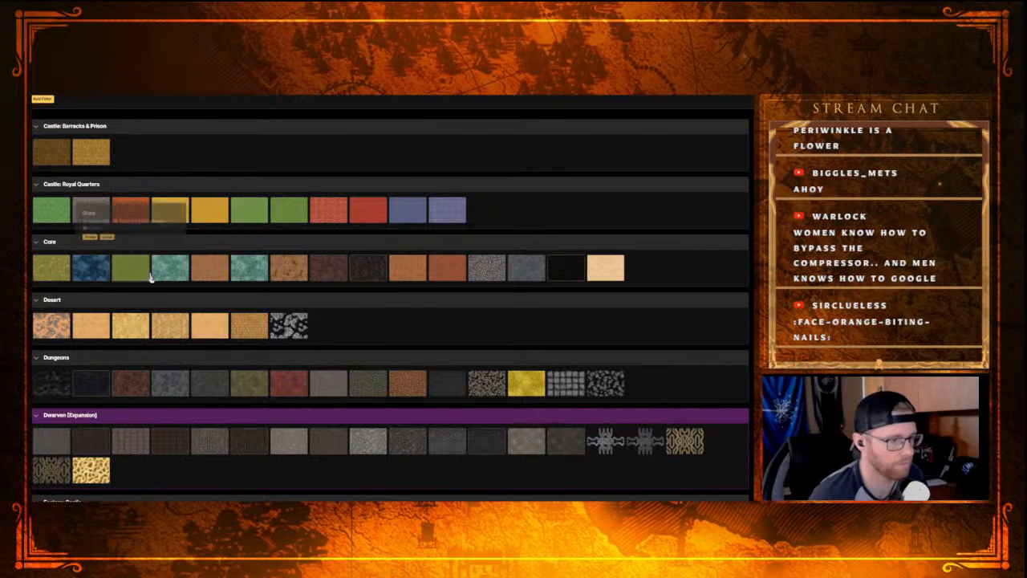
{"action": "scroll", "coordinate": [224, 303], "scroll_direction": "down", "scroll_amount": 2}
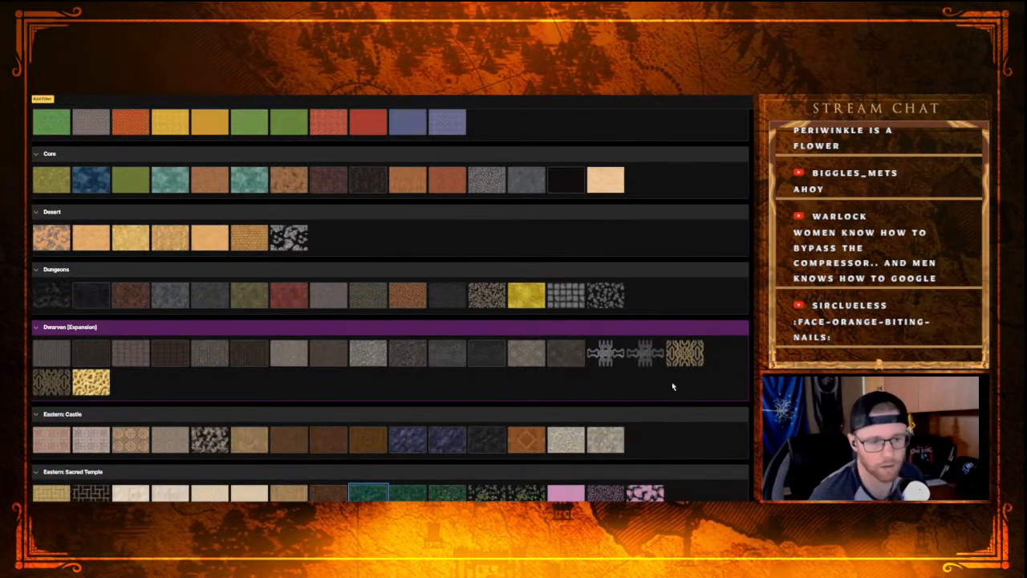
{"action": "scroll", "coordinate": [406, 474], "scroll_direction": "down", "scroll_amount": 2}
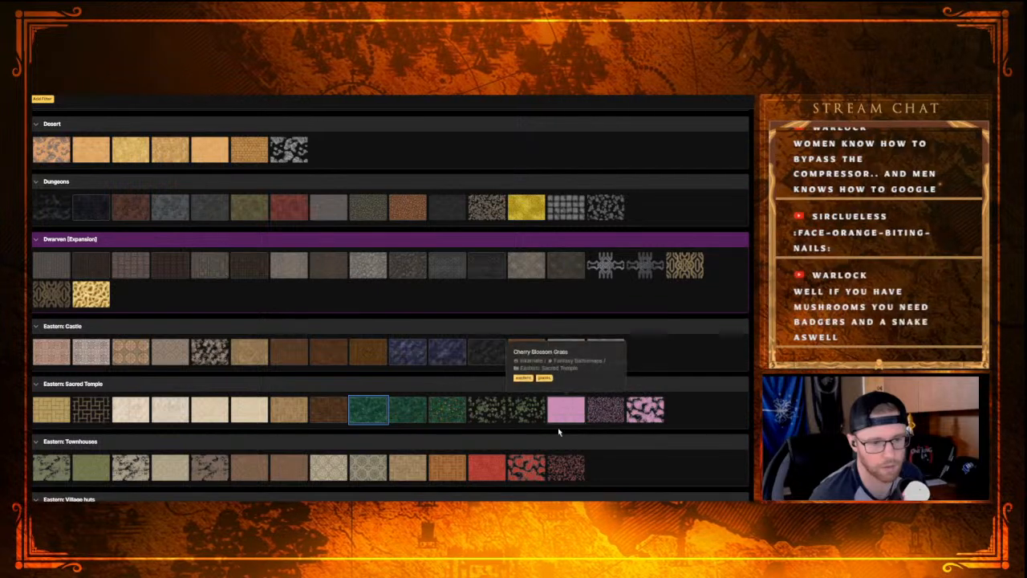
{"action": "scroll", "coordinate": [201, 425], "scroll_direction": "down", "scroll_amount": 3}
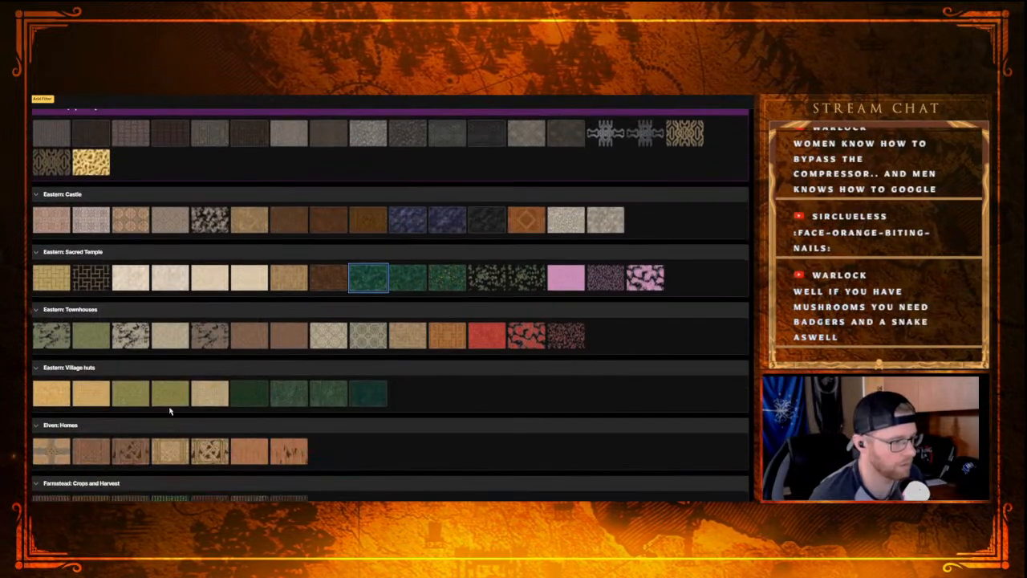
{"action": "scroll", "coordinate": [324, 425], "scroll_direction": "down", "scroll_amount": 4}
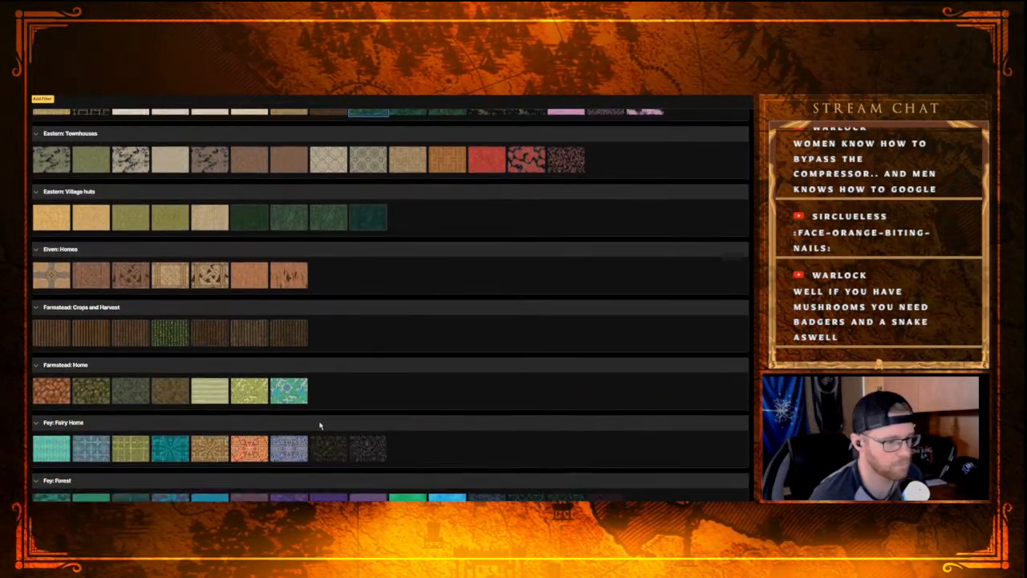
{"action": "scroll", "coordinate": [322, 426], "scroll_direction": "down", "scroll_amount": 4}
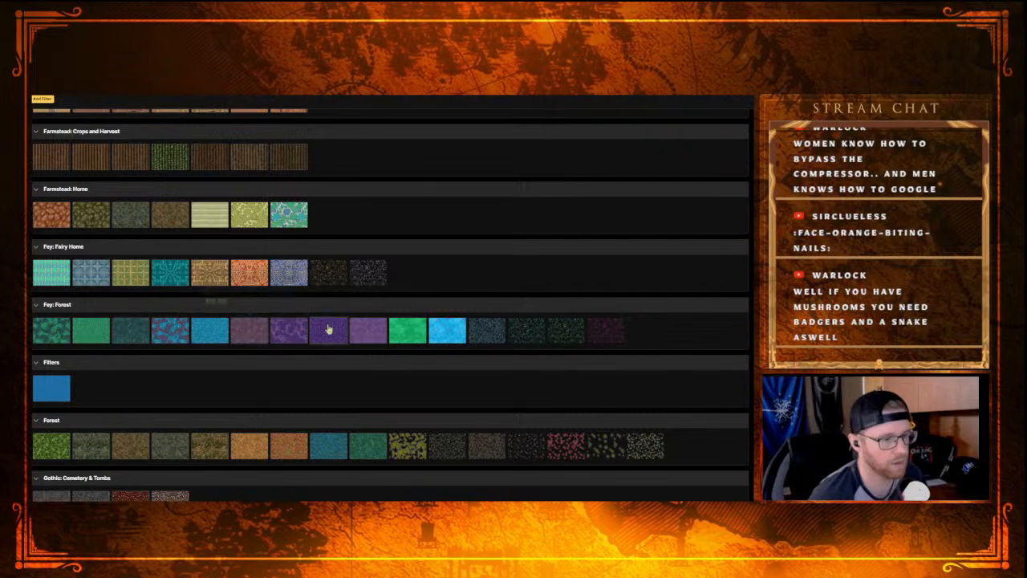
{"action": "left_click", "coordinate": [403, 332]}
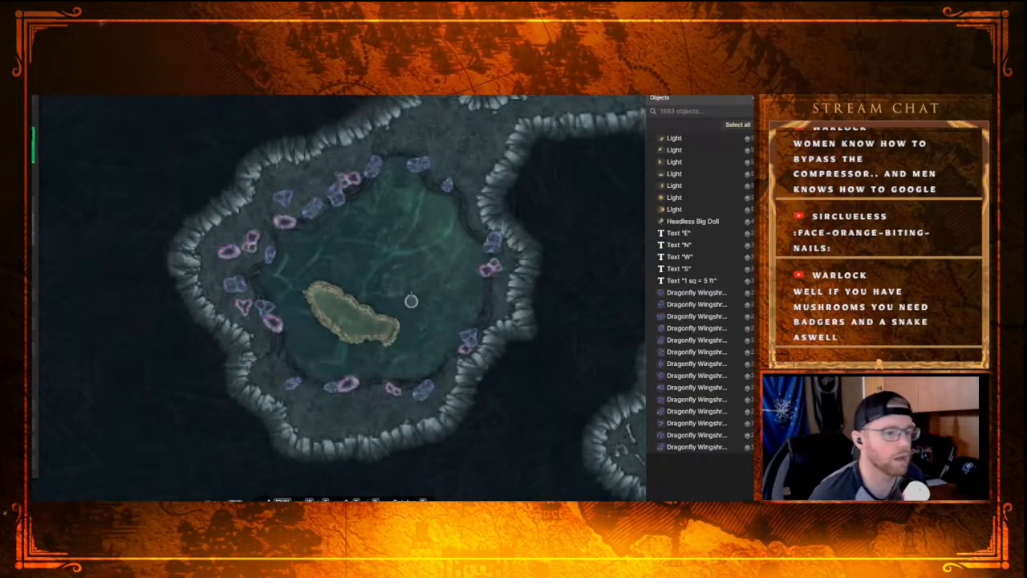
Step: Reselect the green Fey Water brush texture and tint the sandy island's interior light green
{"action": "scroll", "coordinate": [407, 293], "scroll_direction": "down", "scroll_amount": 2}
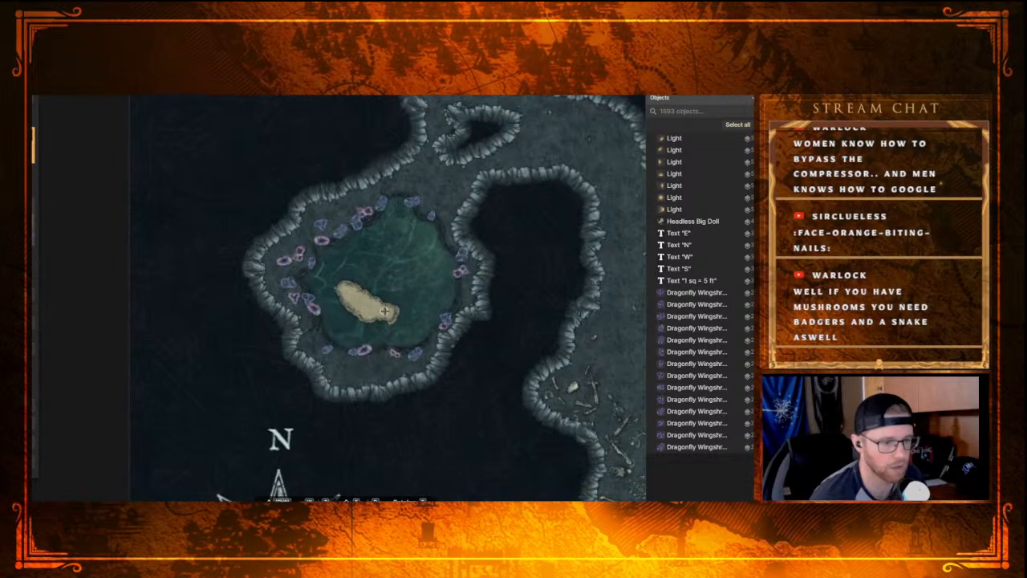
{"action": "scroll", "coordinate": [344, 322], "scroll_direction": "up", "scroll_amount": 2}
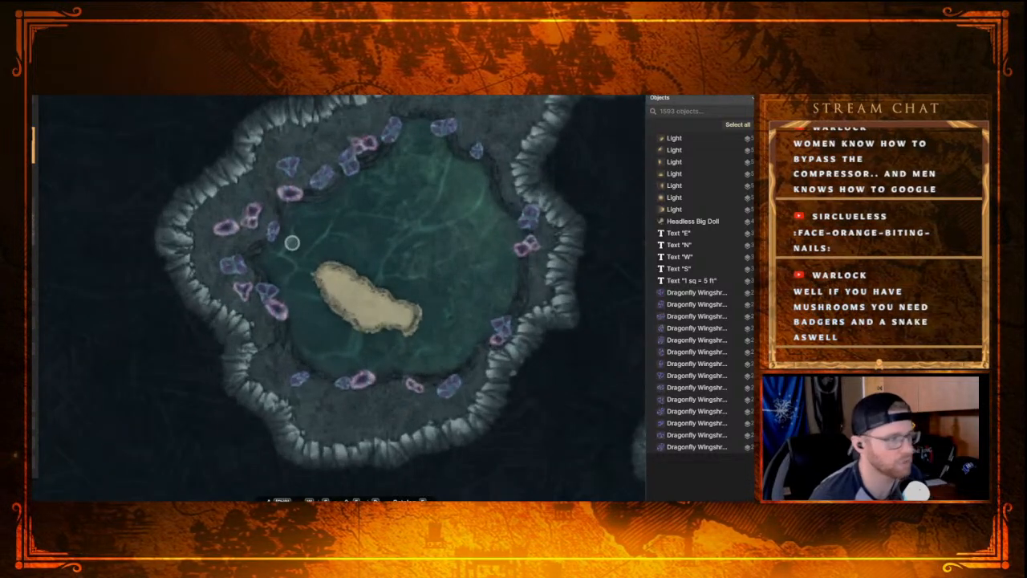
{"action": "left_click", "coordinate": [37, 283]}
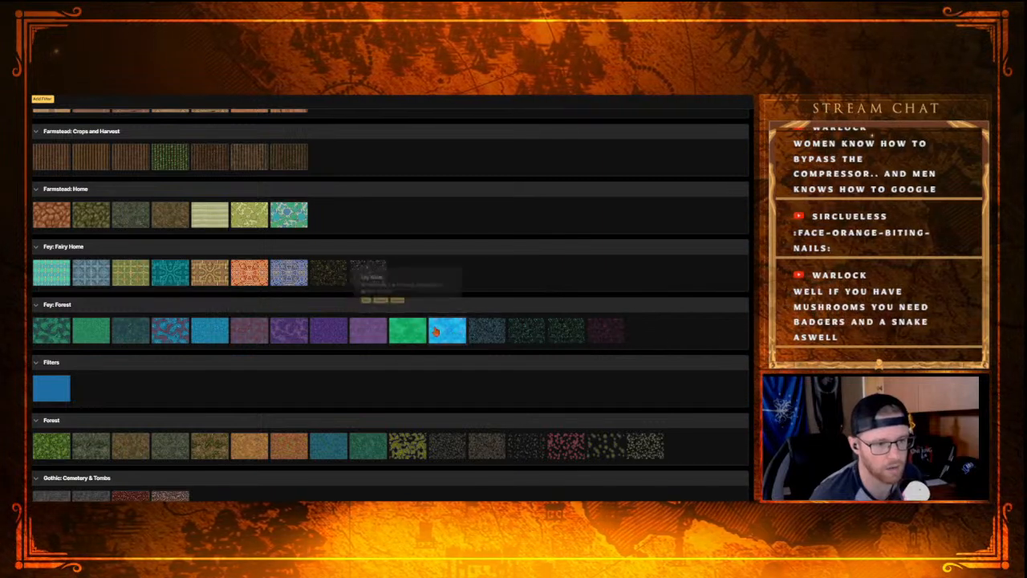
{"action": "left_click", "coordinate": [418, 335]}
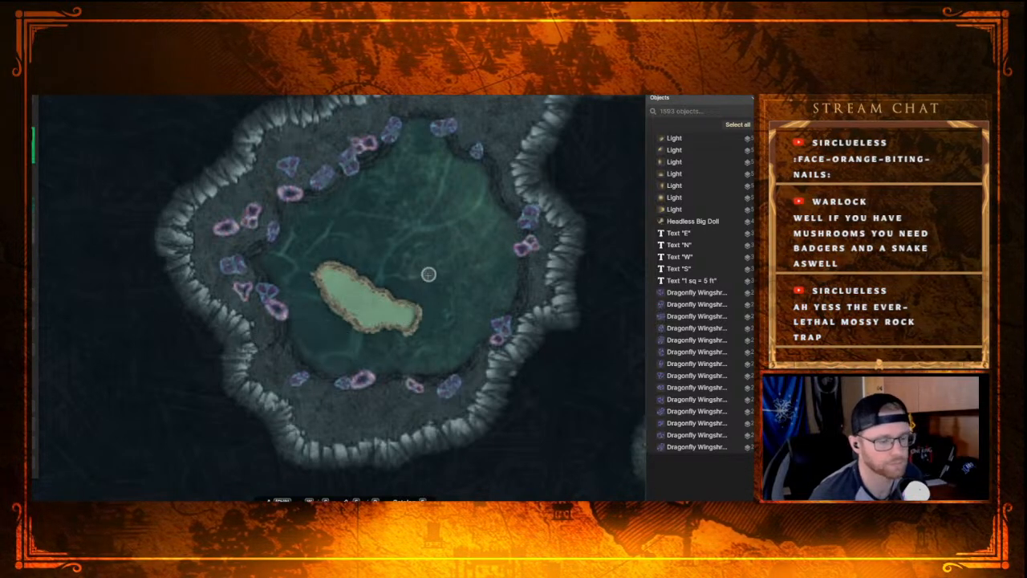
Step: Enlarge the brush and paint the whole pool area around the island with green Fey Water, out to the rocky banks
{"action": "scroll", "coordinate": [428, 275], "scroll_direction": "down", "scroll_amount": 3}
{"action": "scroll", "coordinate": [403, 254], "scroll_direction": "up", "scroll_amount": 2}
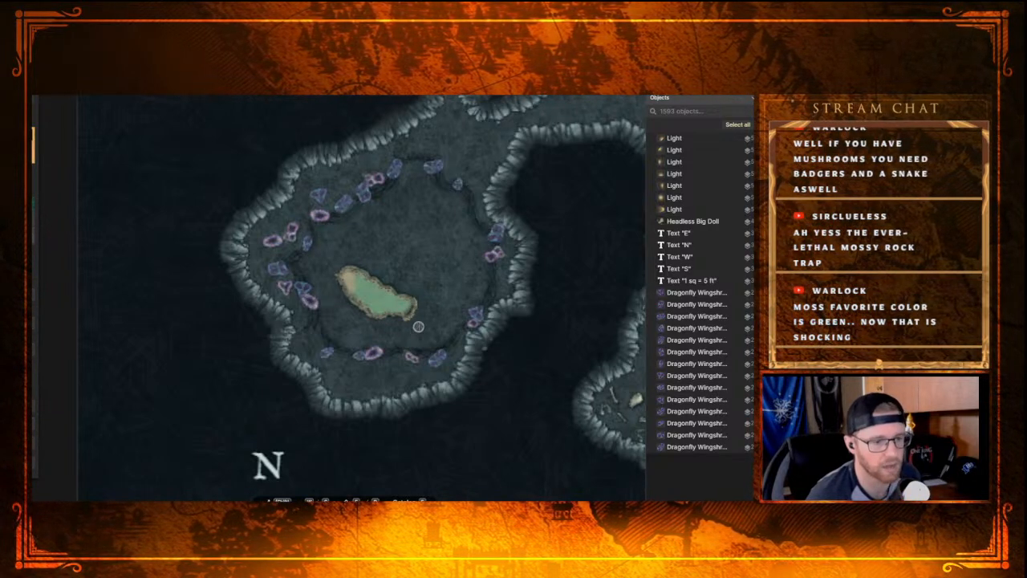
{"action": "scroll", "coordinate": [415, 329], "scroll_direction": "up", "scroll_amount": 4}
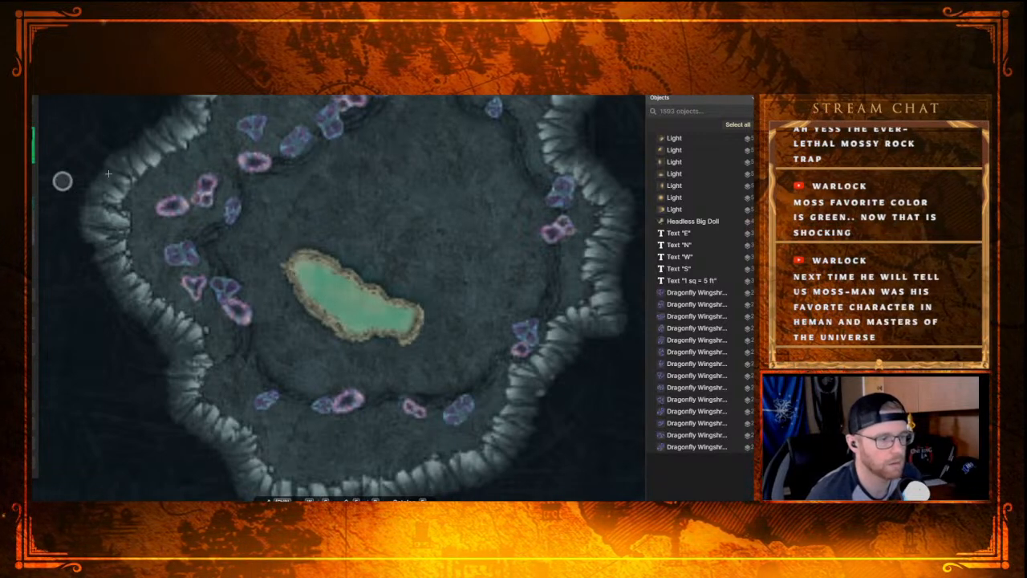
{"action": "left_click", "coordinate": [292, 242]}
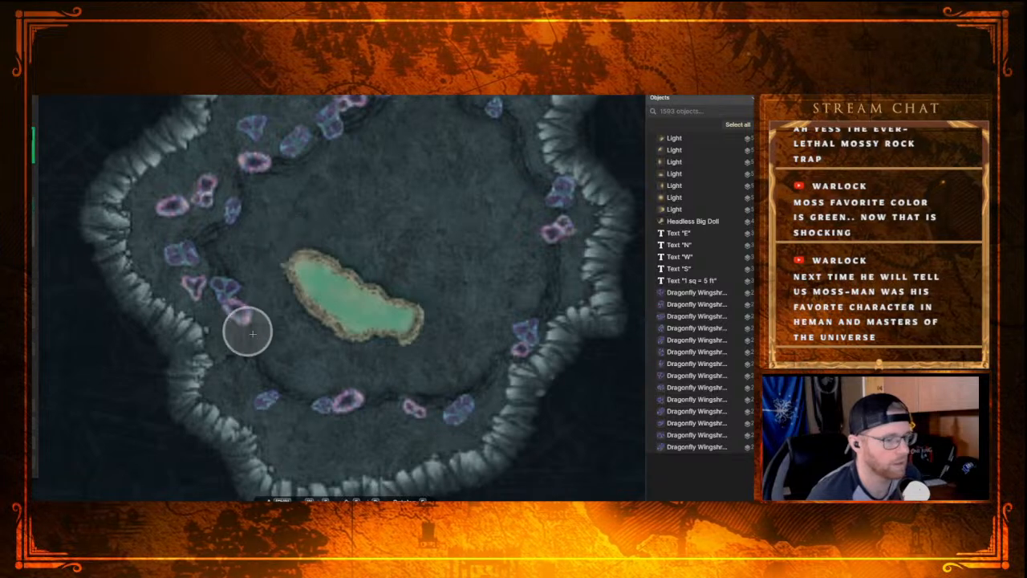
{"action": "mouse_move", "coordinate": [305, 372]}
{"action": "left_mouse_down"}
{"action": "mouse_move", "coordinate": [268, 323]}
{"action": "mouse_move", "coordinate": [245, 254]}
{"action": "mouse_move", "coordinate": [232, 251]}
{"action": "mouse_move", "coordinate": [255, 231]}
{"action": "mouse_move", "coordinate": [266, 190]}
{"action": "mouse_move", "coordinate": [382, 133]}
{"action": "mouse_move", "coordinate": [404, 109]}
{"action": "left_mouse_up"}
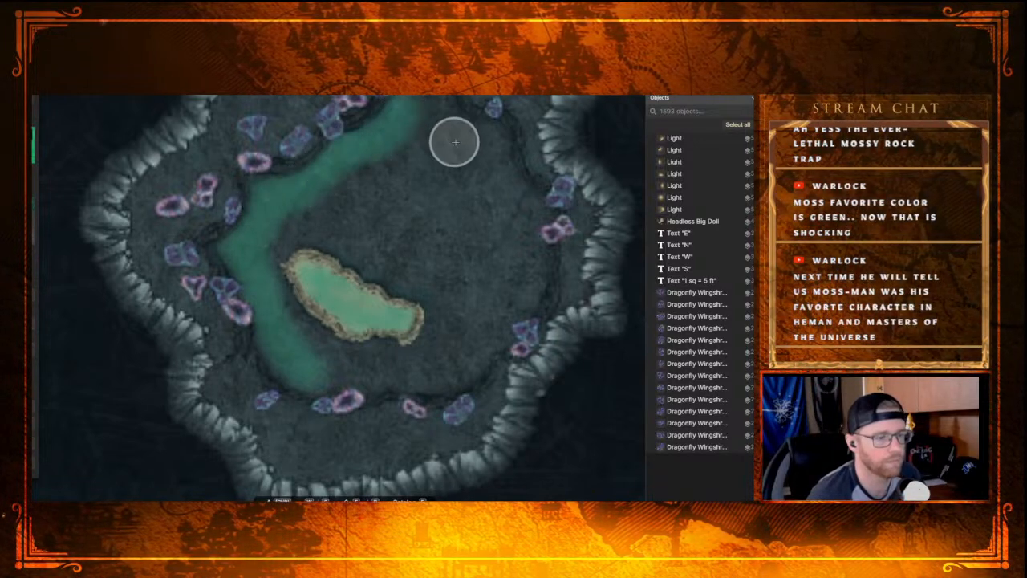
{"action": "left_click_drag", "start_coordinate": [454, 142], "coordinate": [420, 284]}
{"action": "mouse_move", "coordinate": [369, 246]}
{"action": "left_mouse_down"}
{"action": "mouse_move", "coordinate": [388, 227]}
{"action": "mouse_move", "coordinate": [399, 235]}
{"action": "mouse_move", "coordinate": [415, 264]}
{"action": "mouse_move", "coordinate": [452, 285]}
{"action": "mouse_move", "coordinate": [503, 368]}
{"action": "left_mouse_up"}
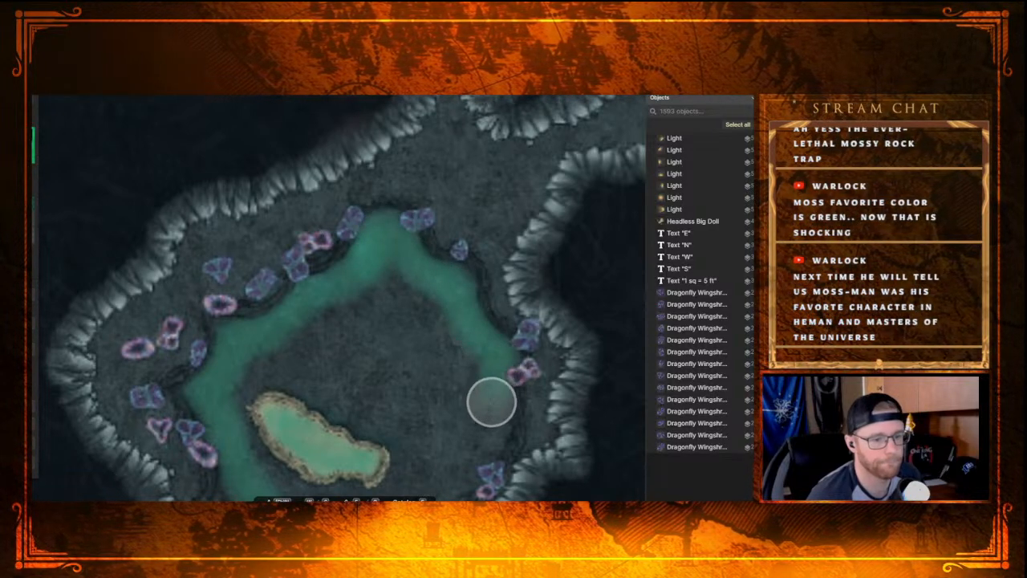
{"action": "mouse_move", "coordinate": [470, 412]}
{"action": "left_mouse_down"}
{"action": "mouse_move", "coordinate": [426, 291]}
{"action": "mouse_move", "coordinate": [435, 273]}
{"action": "left_mouse_up"}
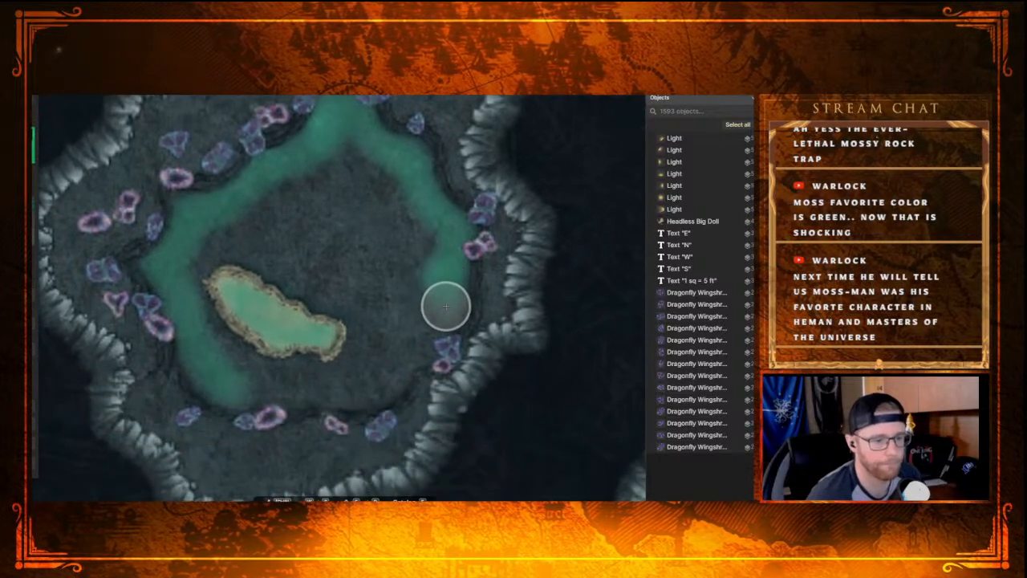
{"action": "mouse_move", "coordinate": [408, 355]}
{"action": "left_mouse_down"}
{"action": "mouse_move", "coordinate": [377, 389]}
{"action": "mouse_move", "coordinate": [271, 394]}
{"action": "mouse_move", "coordinate": [249, 361]}
{"action": "mouse_move", "coordinate": [217, 344]}
{"action": "mouse_move", "coordinate": [186, 288]}
{"action": "mouse_move", "coordinate": [189, 261]}
{"action": "mouse_move", "coordinate": [239, 214]}
{"action": "mouse_move", "coordinate": [346, 160]}
{"action": "mouse_move", "coordinate": [420, 257]}
{"action": "mouse_move", "coordinate": [367, 166]}
{"action": "mouse_move", "coordinate": [349, 161]}
{"action": "mouse_move", "coordinate": [389, 201]}
{"action": "mouse_move", "coordinate": [409, 288]}
{"action": "mouse_move", "coordinate": [375, 277]}
{"action": "mouse_move", "coordinate": [309, 175]}
{"action": "mouse_move", "coordinate": [386, 262]}
{"action": "mouse_move", "coordinate": [409, 319]}
{"action": "mouse_move", "coordinate": [351, 368]}
{"action": "mouse_move", "coordinate": [314, 378]}
{"action": "mouse_move", "coordinate": [278, 366]}
{"action": "mouse_move", "coordinate": [341, 371]}
{"action": "mouse_move", "coordinate": [365, 350]}
{"action": "mouse_move", "coordinate": [370, 311]}
{"action": "mouse_move", "coordinate": [282, 213]}
{"action": "mouse_move", "coordinate": [319, 228]}
{"action": "mouse_move", "coordinate": [346, 297]}
{"action": "mouse_move", "coordinate": [311, 288]}
{"action": "mouse_move", "coordinate": [254, 231]}
{"action": "mouse_move", "coordinate": [241, 231]}
{"action": "mouse_move", "coordinate": [219, 258]}
{"action": "left_mouse_up"}
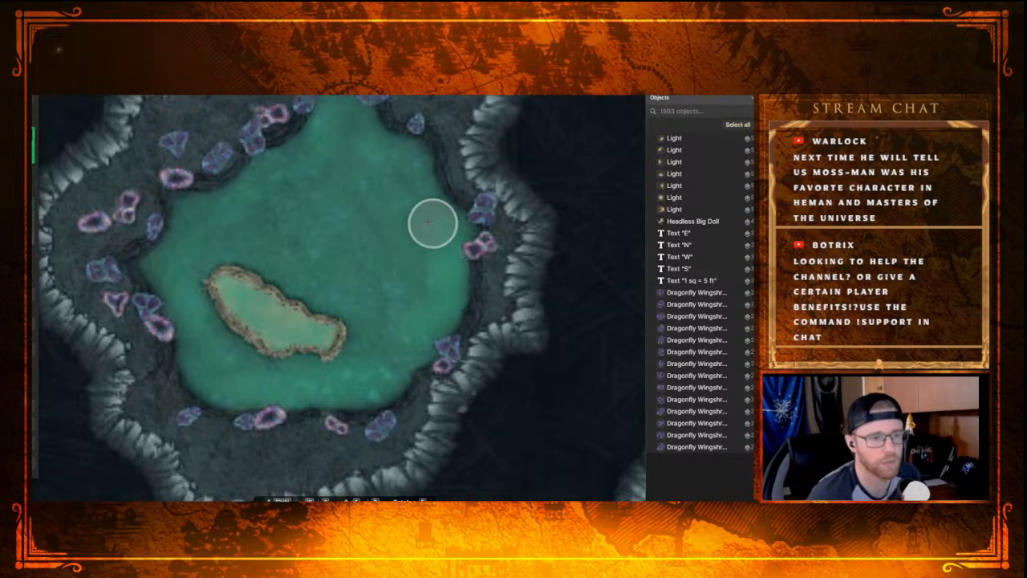
{"action": "scroll", "coordinate": [277, 277], "scroll_direction": "down", "scroll_amount": 5}
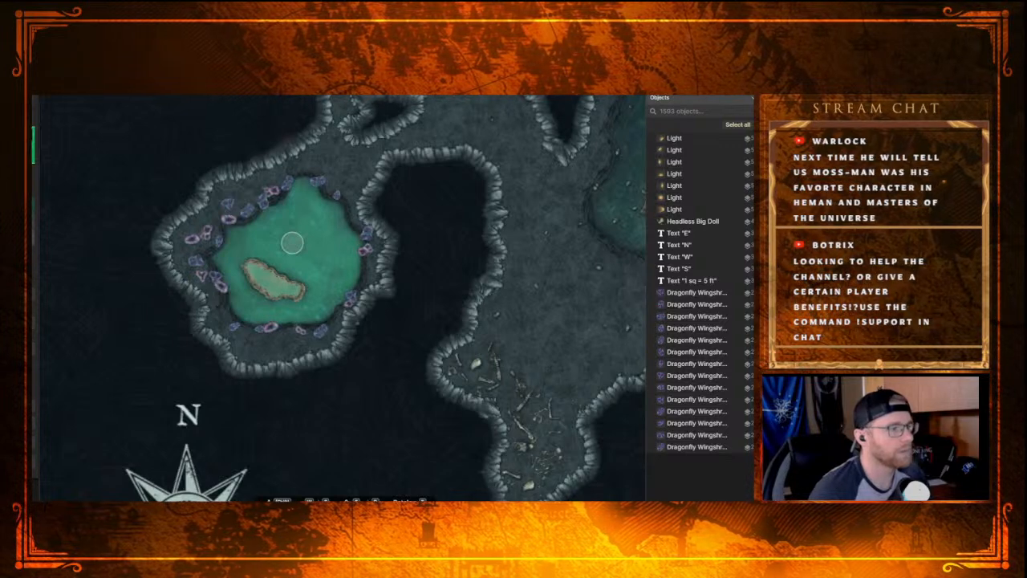
Step: Switch to the Stamp tool, choose the Fey Lights stamp from the Fey: Forest set and place one on the pool's northwestern edge
{"action": "left_click", "coordinate": [33, 145]}
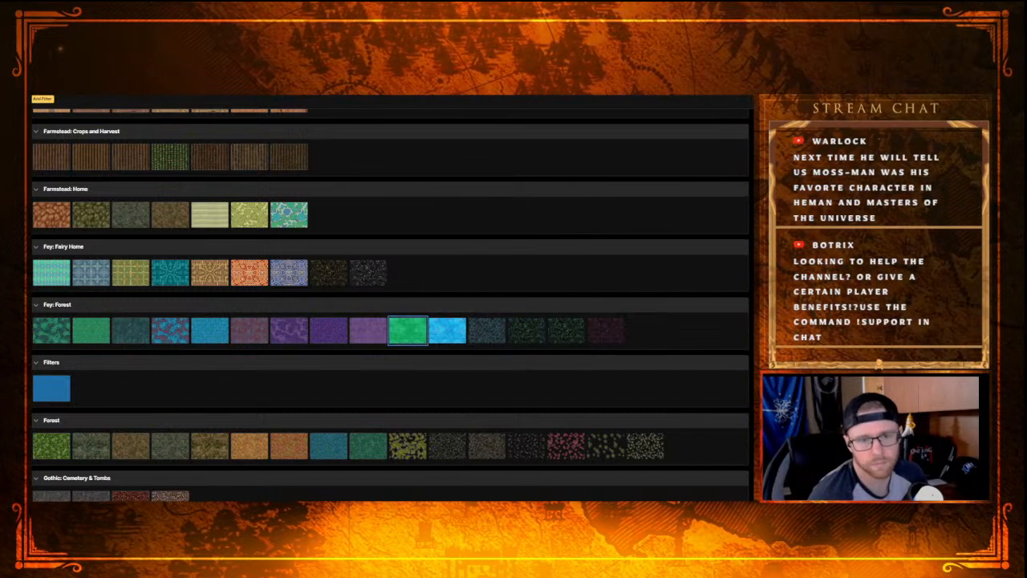
{"action": "key", "text": "Escape"}
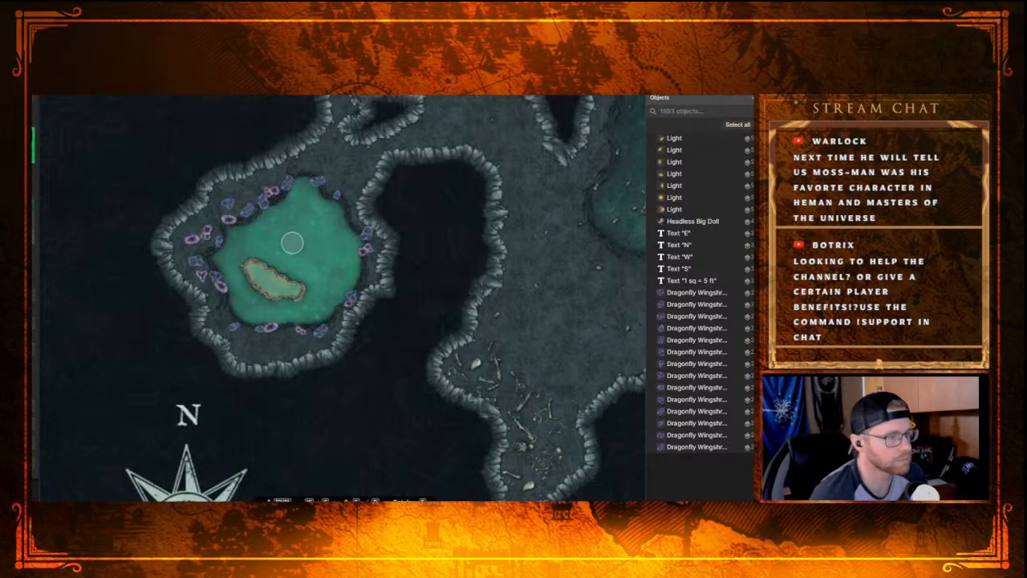
{"action": "key", "text": "s"}
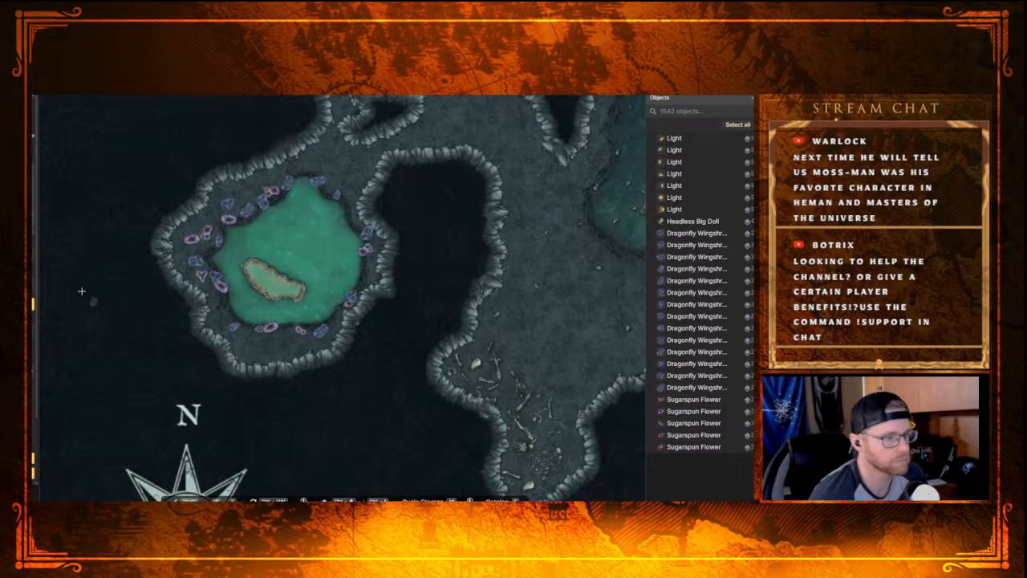
{"action": "left_click", "coordinate": [33, 354]}
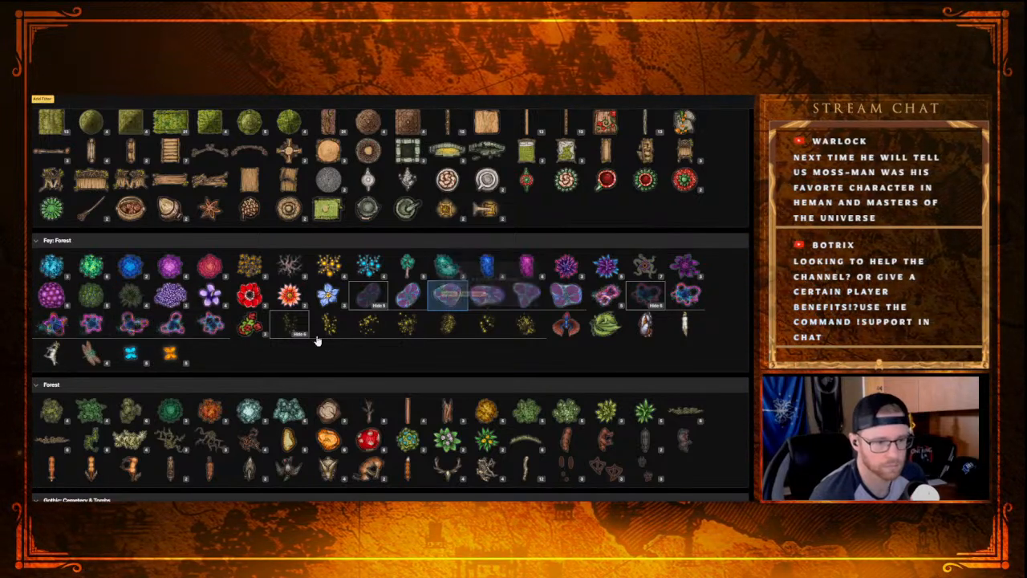
{"action": "left_click", "coordinate": [292, 325]}
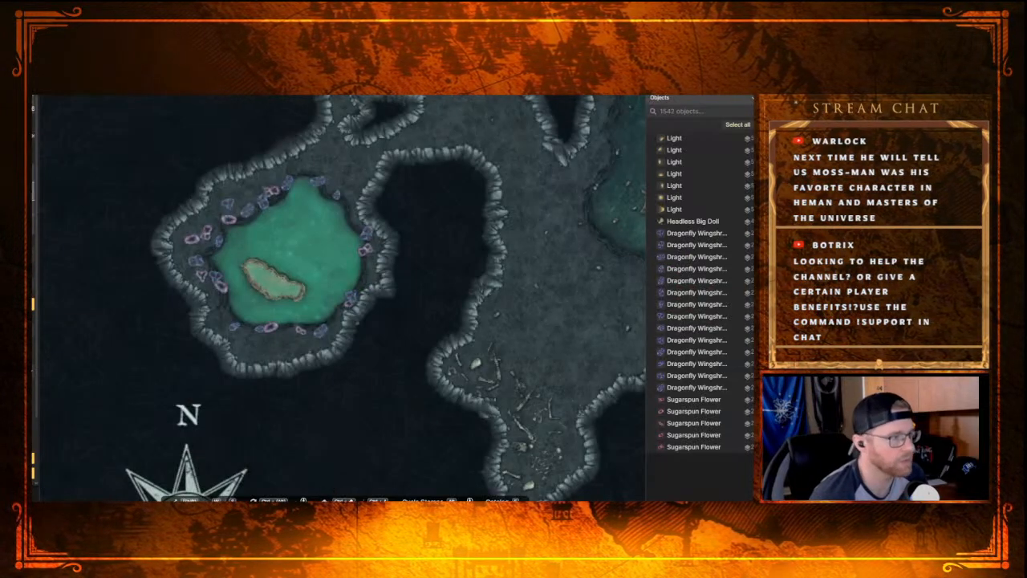
{"action": "left_click", "coordinate": [236, 238]}
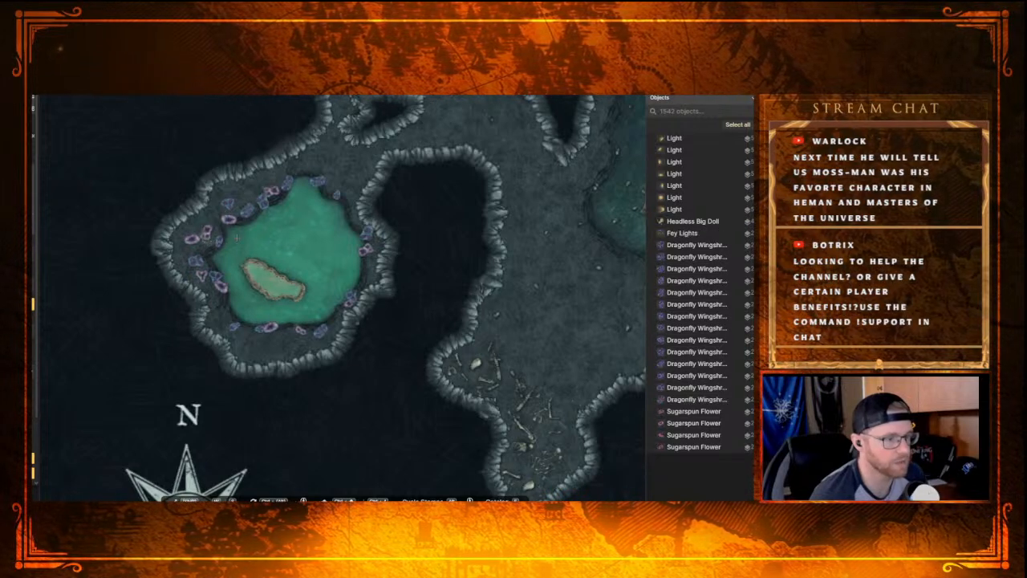
Step: Enlarge the placed Fey Lights stamp and move it over the flowers on the northwestern bank
{"action": "key", "text": "v"}
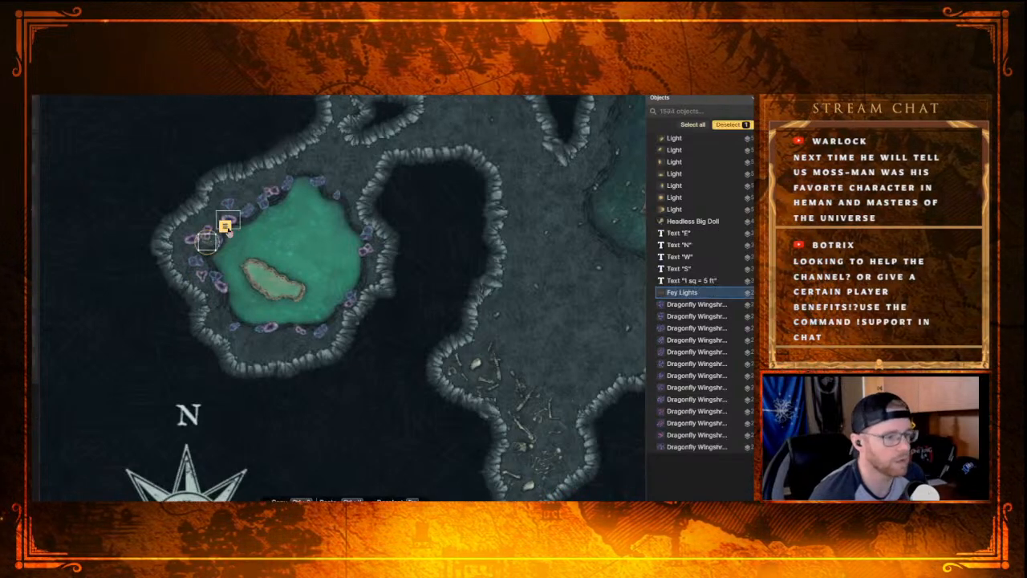
{"action": "left_click_drag", "start_coordinate": [216, 233], "coordinate": [258, 192]}
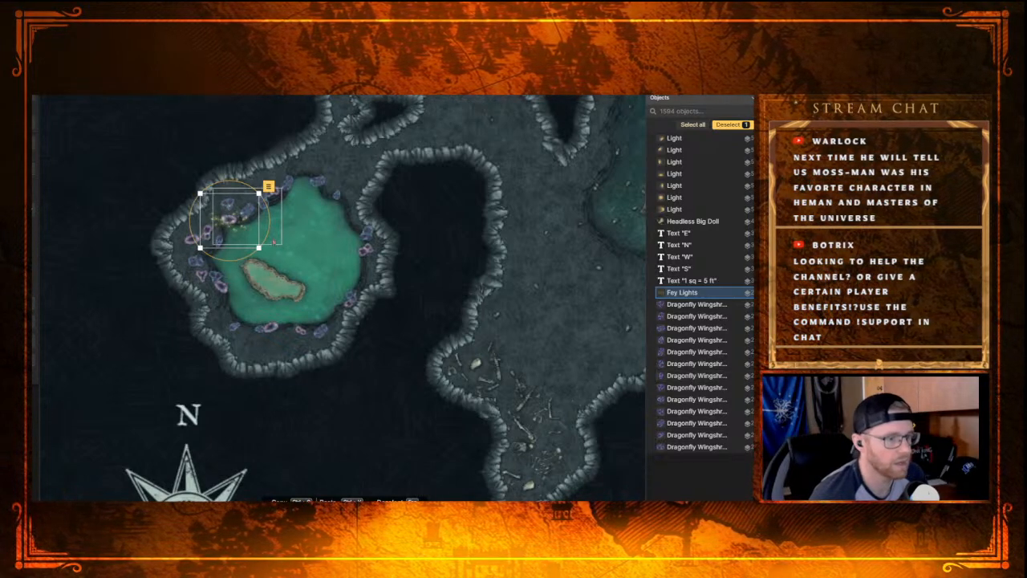
{"action": "left_click_drag", "start_coordinate": [270, 234], "coordinate": [219, 224]}
{"action": "key", "text": "ctrl+c"}
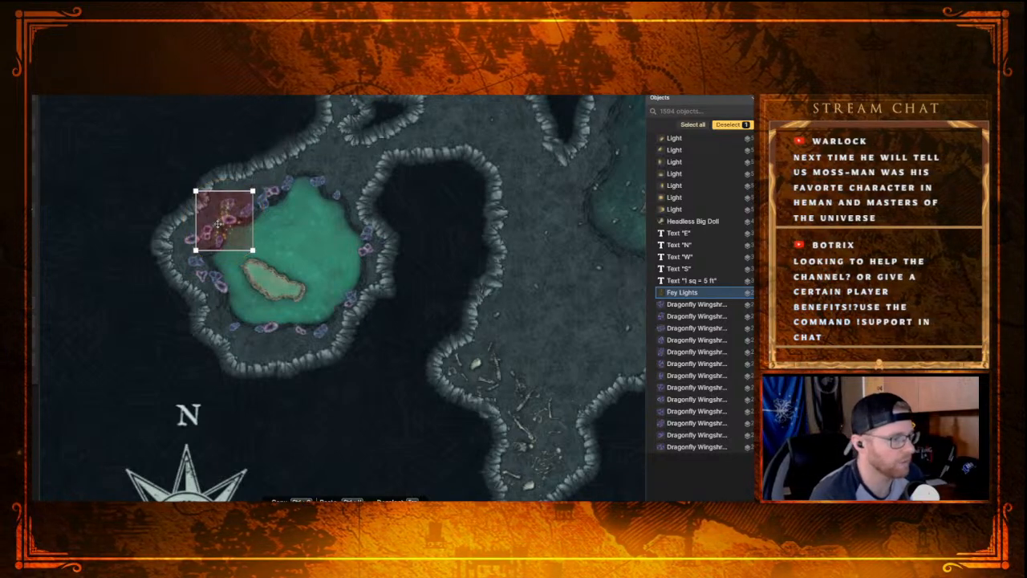
Step: Raise the Fey Lights to the top layer, recolour them purple and nudge them slightly west
{"action": "key", "text": "Page_Up"}
{"action": "key", "text": "Page_Up"}
{"action": "key", "text": "Page_Up"}
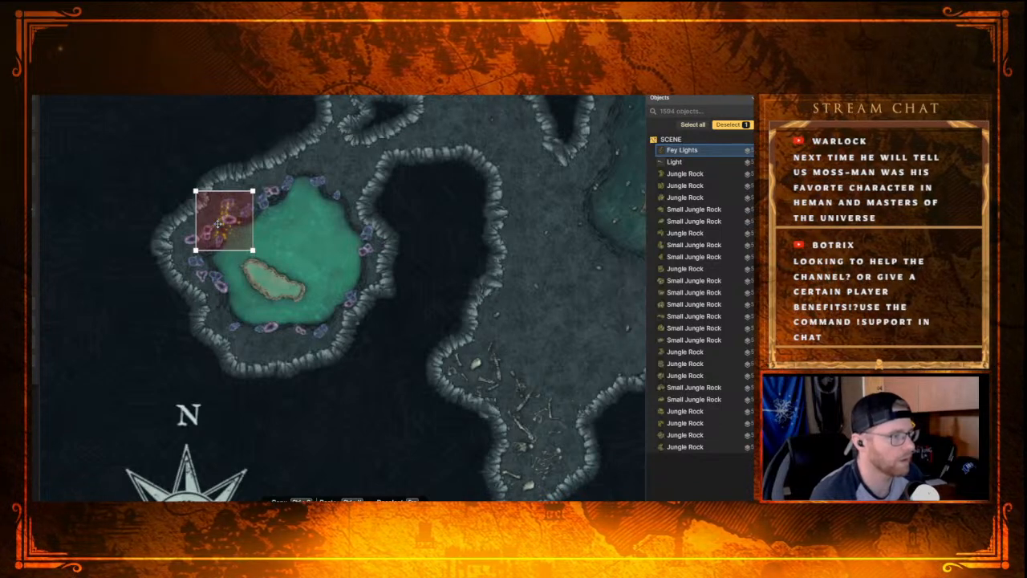
{"action": "left_click", "coordinate": [219, 223]}
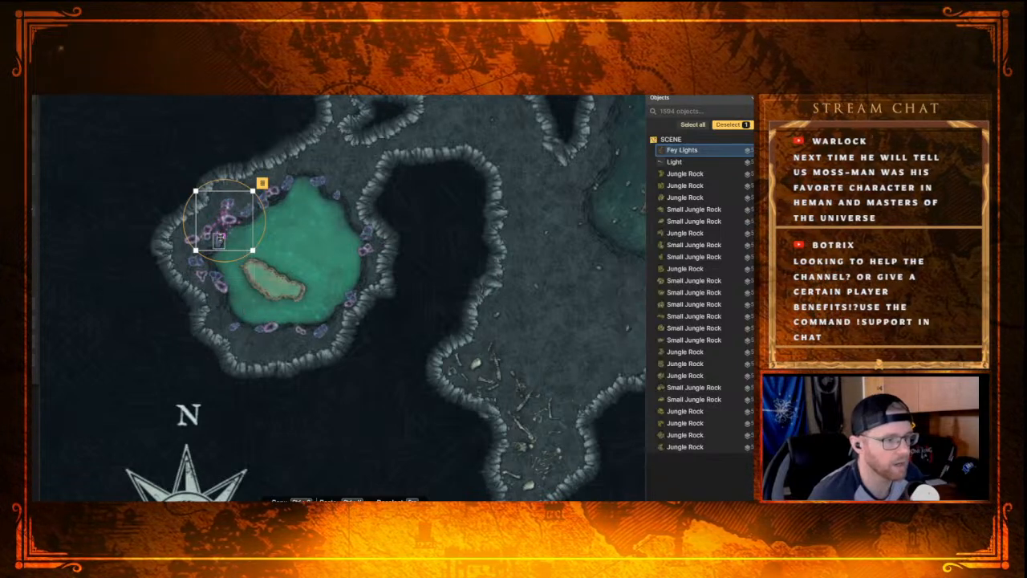
{"action": "left_click_drag", "start_coordinate": [222, 227], "coordinate": [213, 226]}
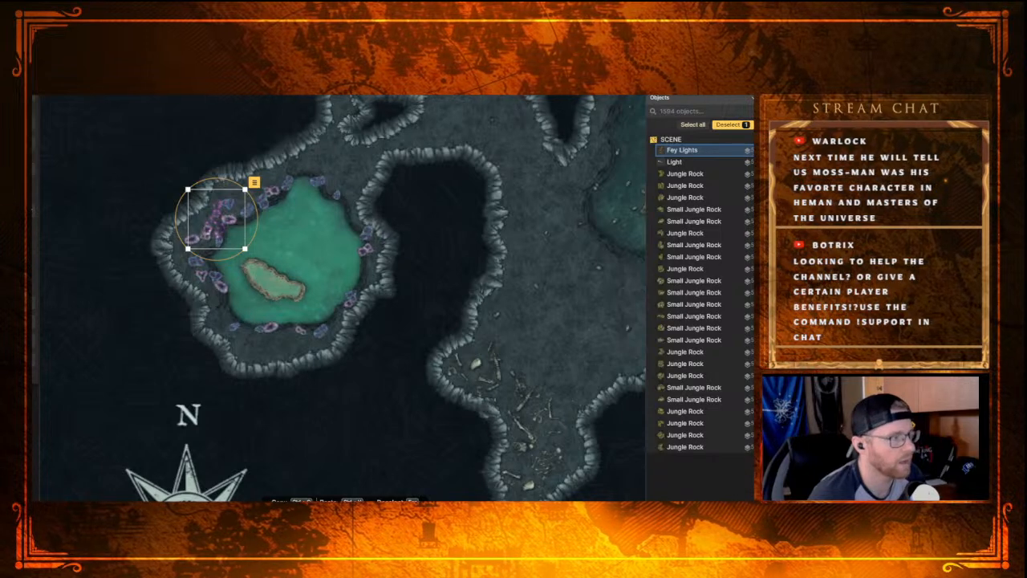
Step: Stamp seven purple Fey Lights along the pool's western, southwestern, southern and southeastern banks
{"action": "left_click", "coordinate": [34, 207]}
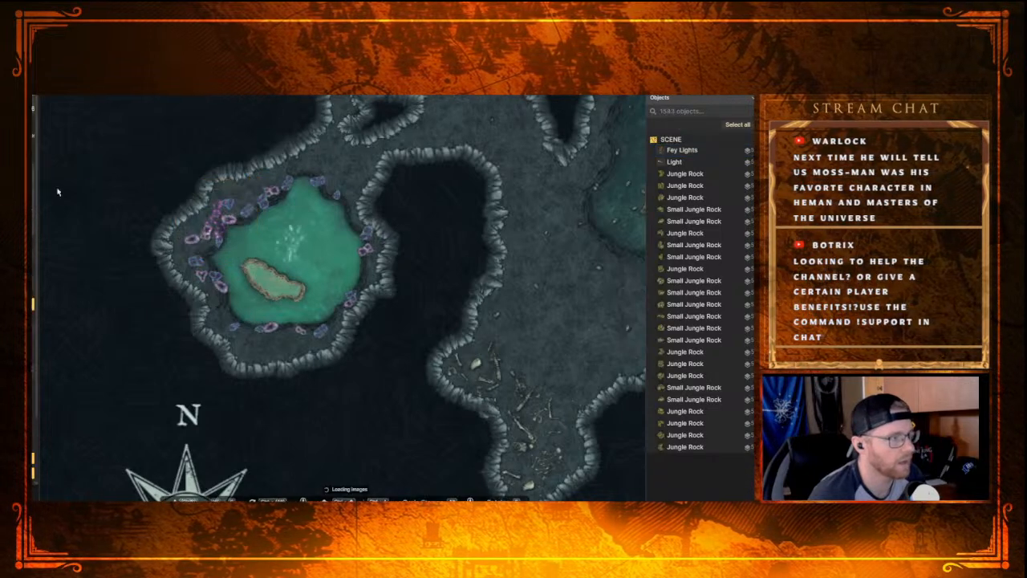
{"action": "left_click", "coordinate": [207, 260]}
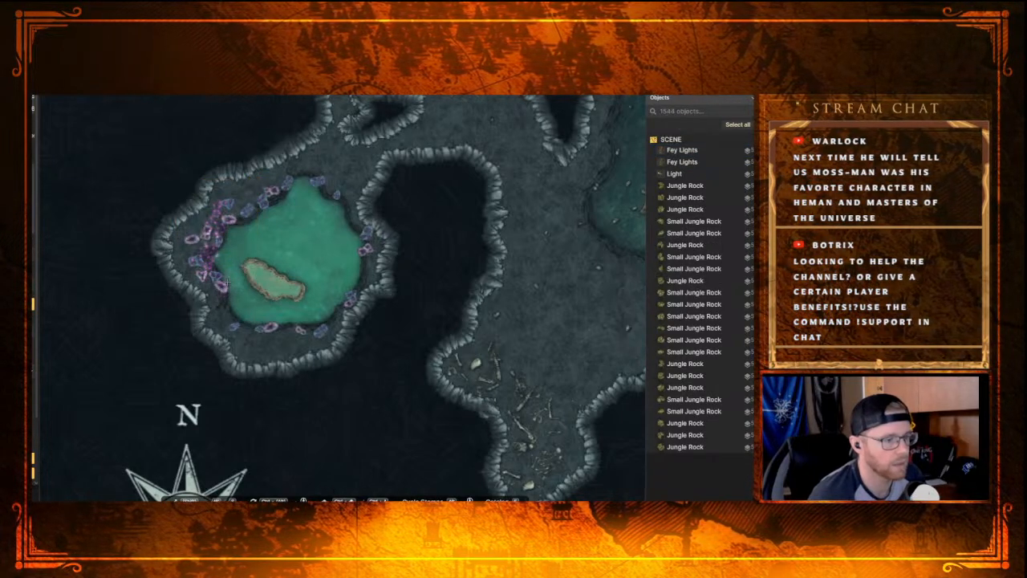
{"action": "left_click", "coordinate": [242, 314]}
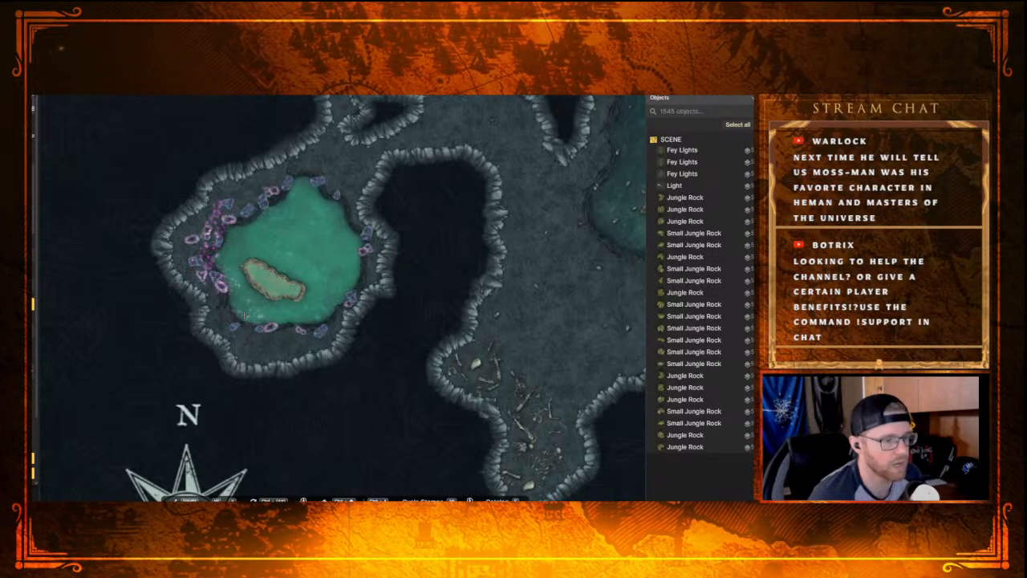
{"action": "left_click", "coordinate": [244, 317]}
{"action": "left_click", "coordinate": [277, 325]}
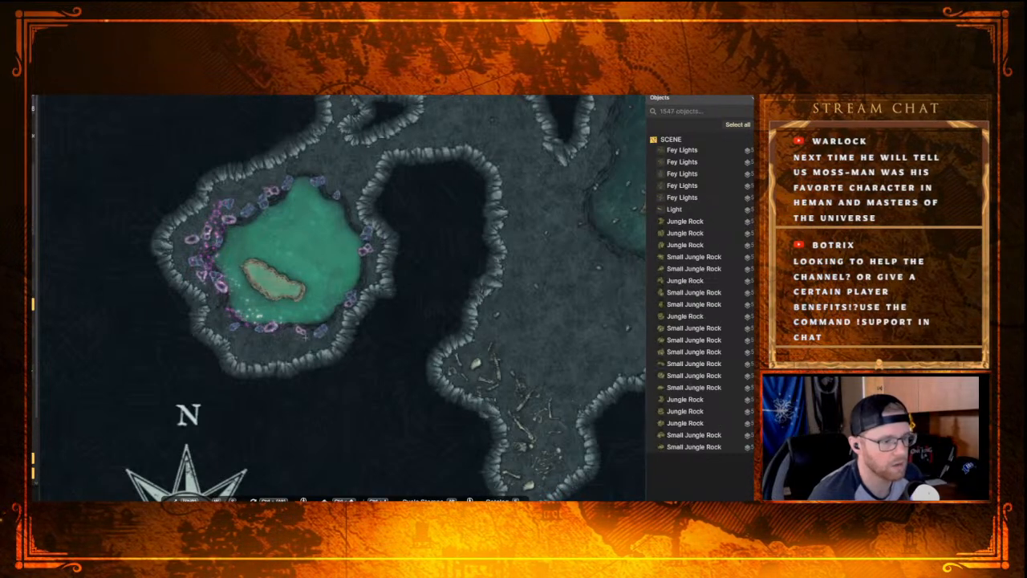
{"action": "left_click", "coordinate": [302, 334]}
{"action": "left_click", "coordinate": [338, 300]}
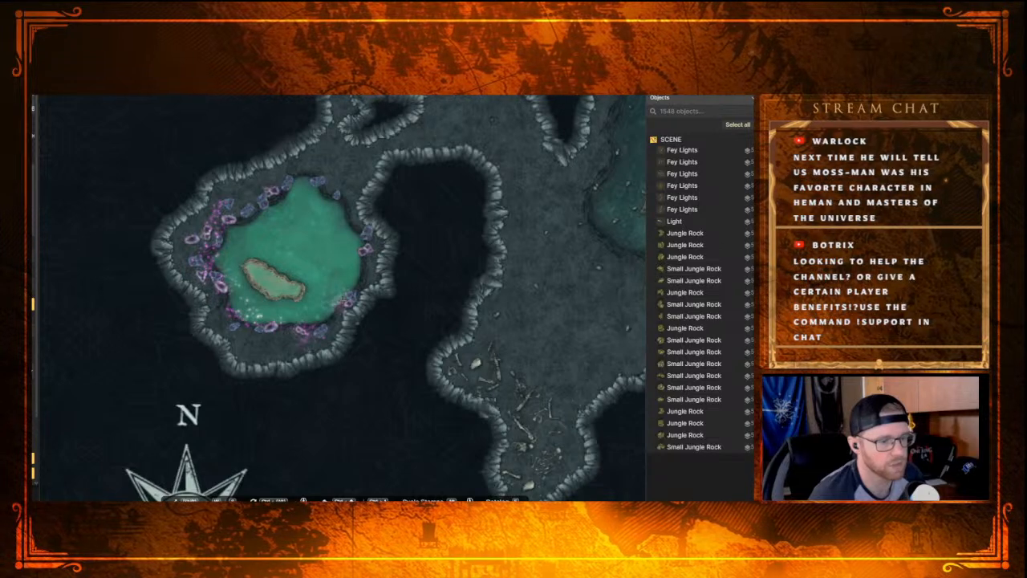
{"action": "left_click", "coordinate": [324, 315]}
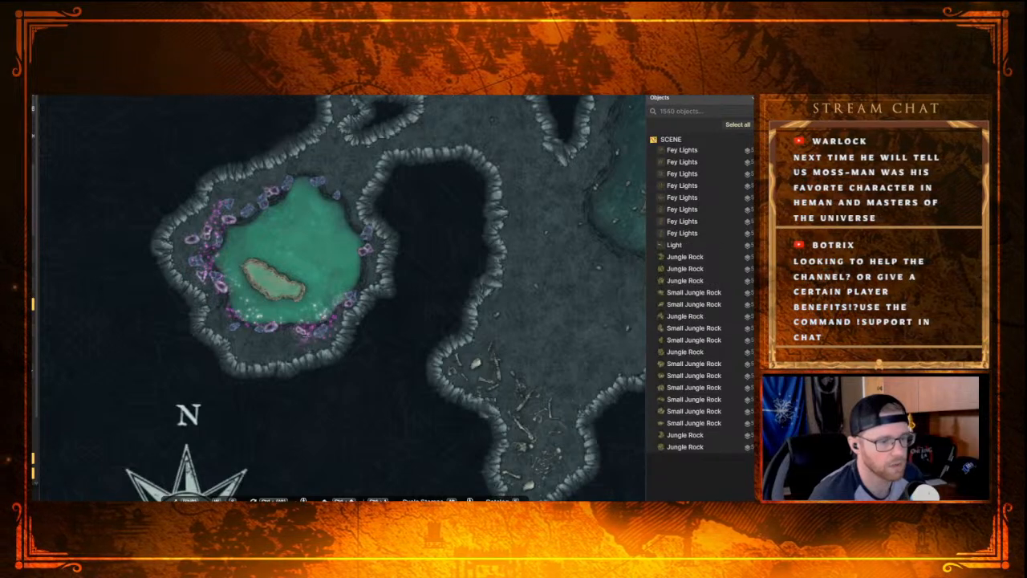
Step: Stamp eight more Fey Lights up the pool's eastern side and across its northern and northwestern banks
{"action": "left_click", "coordinate": [349, 269]}
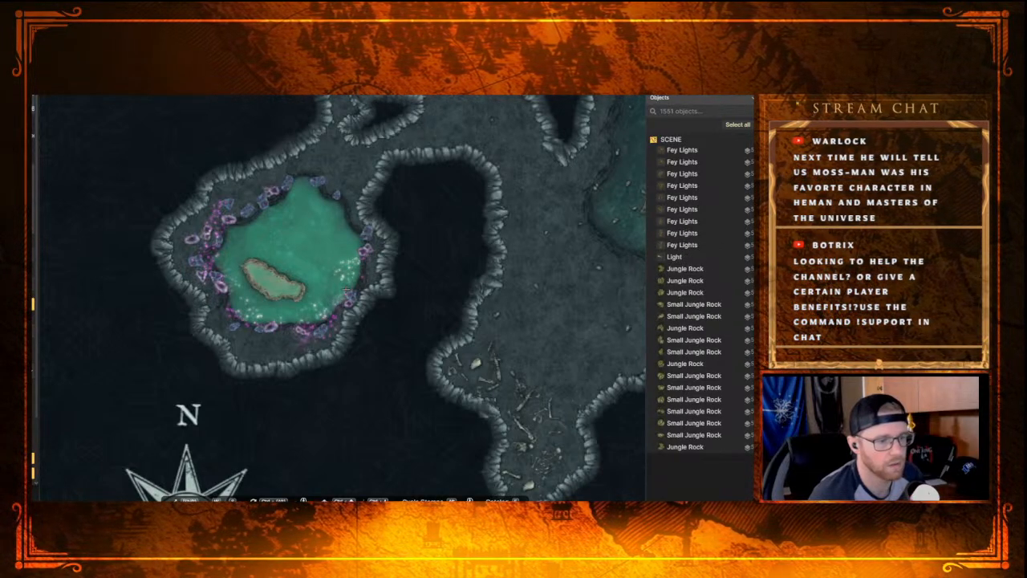
{"action": "left_click", "coordinate": [346, 292]}
{"action": "left_click", "coordinate": [353, 234]}
{"action": "left_click", "coordinate": [325, 188]}
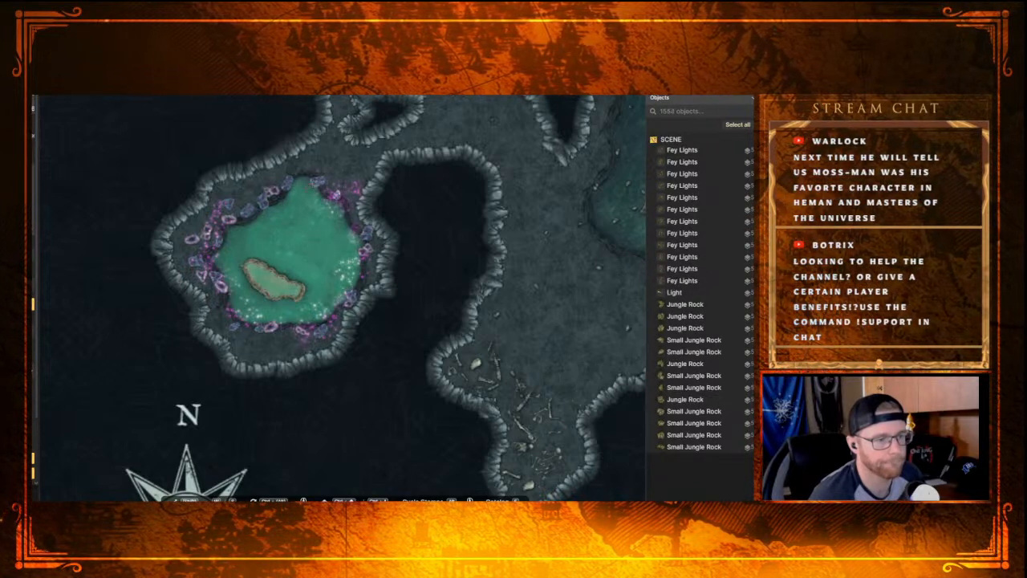
{"action": "left_click", "coordinate": [308, 184]}
{"action": "left_click", "coordinate": [285, 175]}
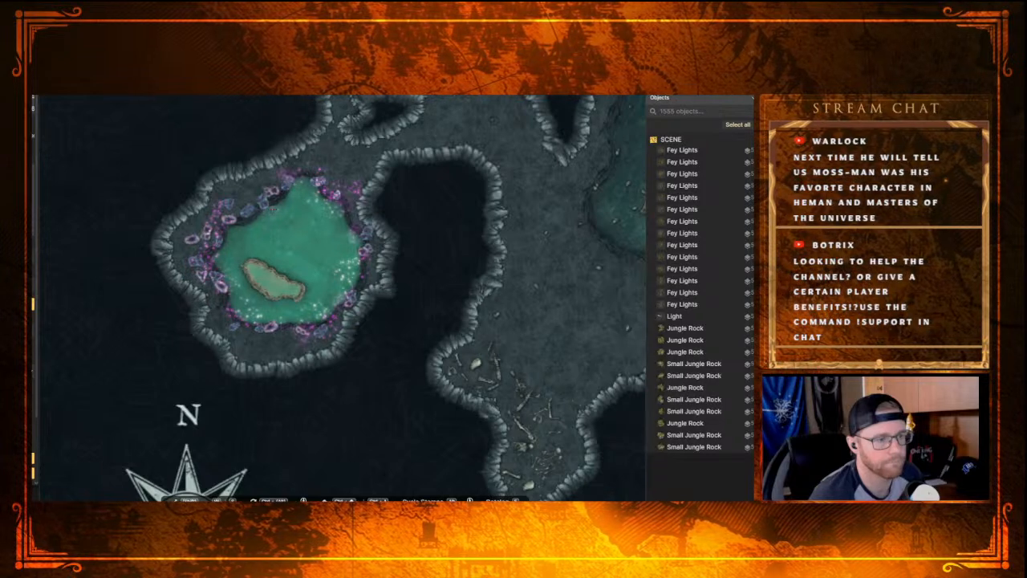
{"action": "left_click", "coordinate": [258, 199]}
{"action": "left_click", "coordinate": [238, 210]}
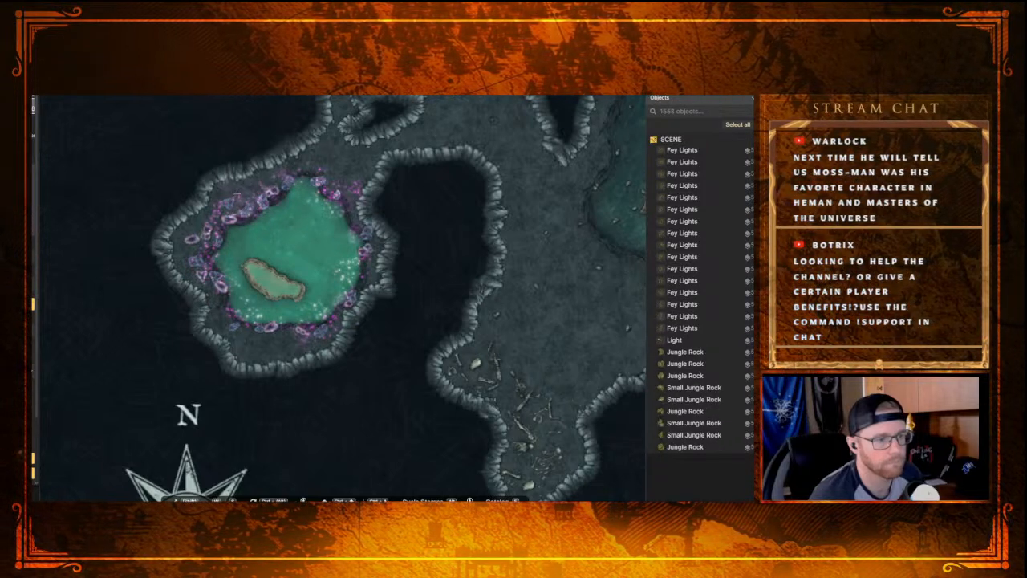
Step: Try a Fey Lights stamp on the open water just north of the island
{"action": "left_click", "coordinate": [224, 358]}
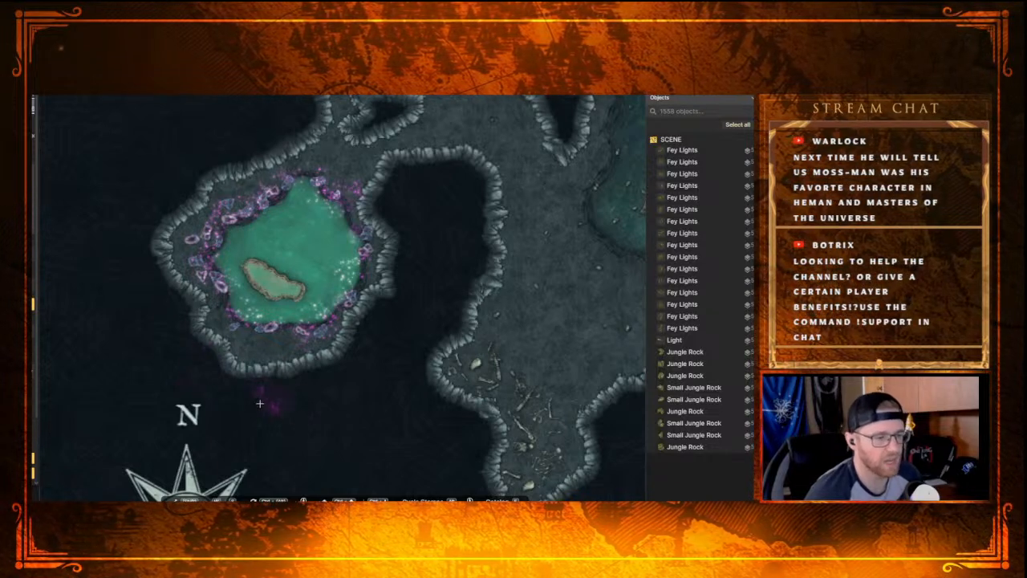
{"action": "scroll", "coordinate": [256, 330], "scroll_direction": "up", "scroll_amount": 1}
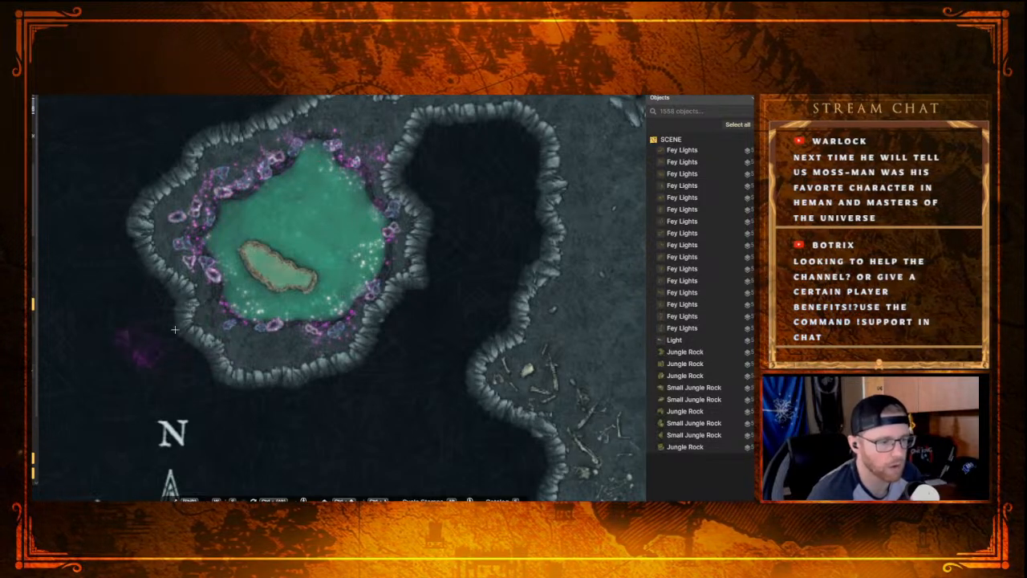
{"action": "left_click", "coordinate": [292, 227]}
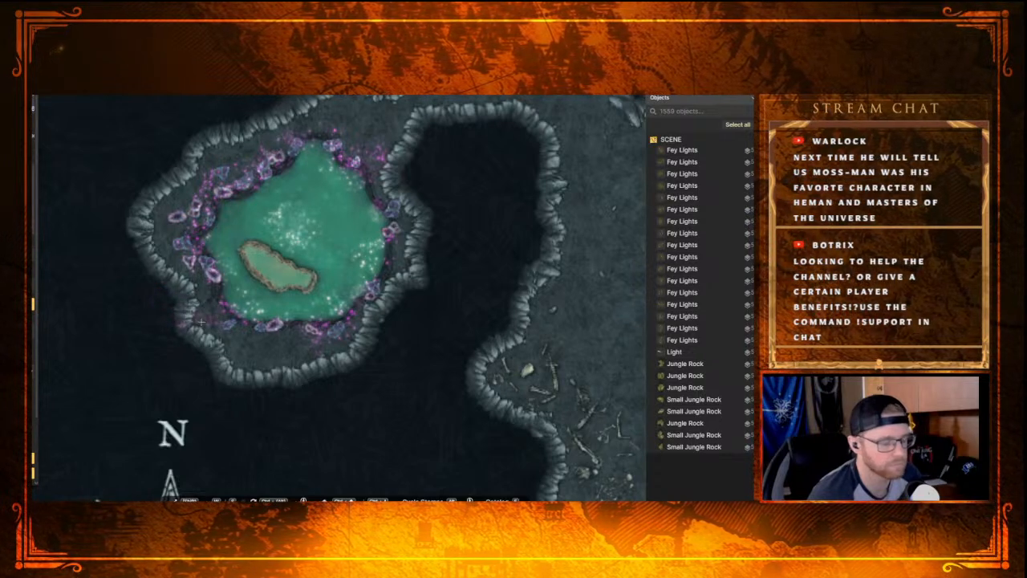
{"action": "key", "text": "ctrl+z"}
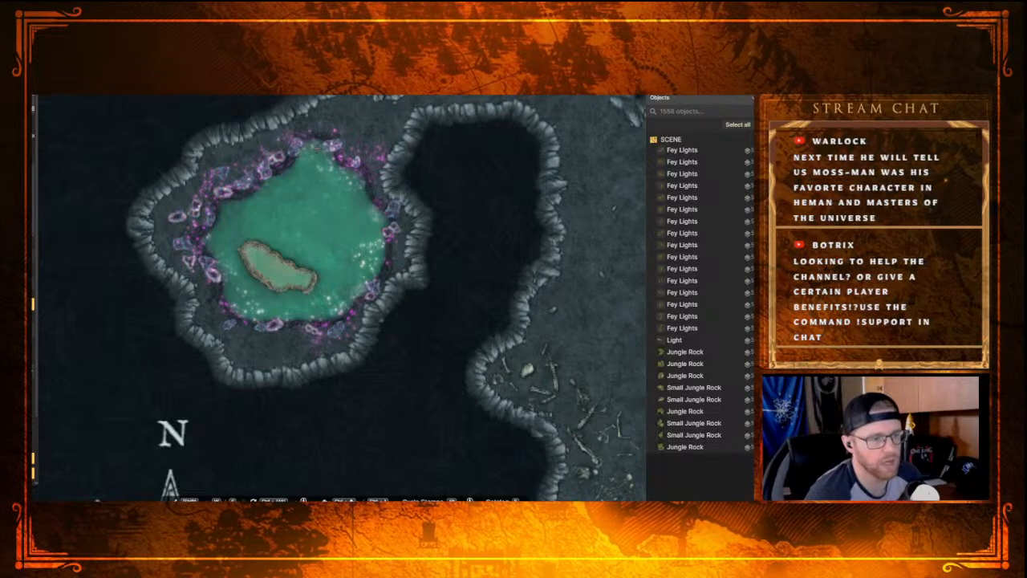
Step: Add eight Fey Lights to fill gaps at the pool's northern tip and along the northwestern, western and southern banks
{"action": "left_click", "coordinate": [318, 141]}
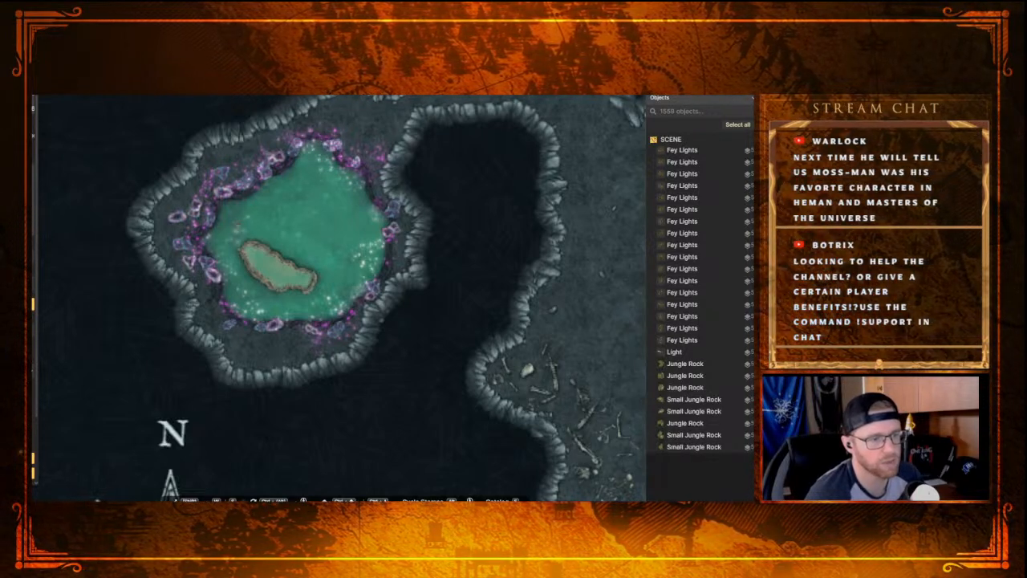
{"action": "scroll", "coordinate": [250, 193], "scroll_direction": "down", "scroll_amount": 4}
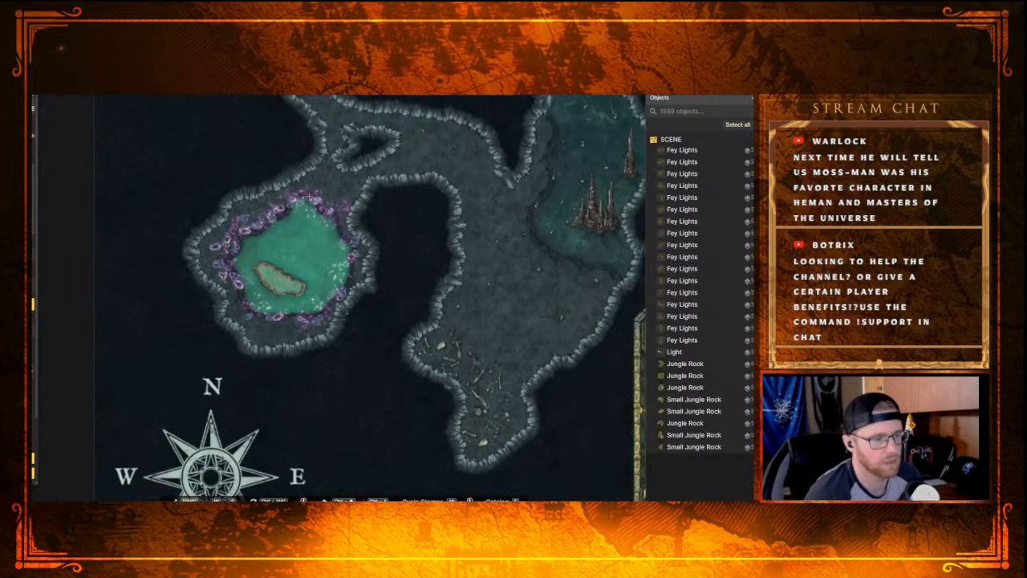
{"action": "left_click", "coordinate": [282, 250]}
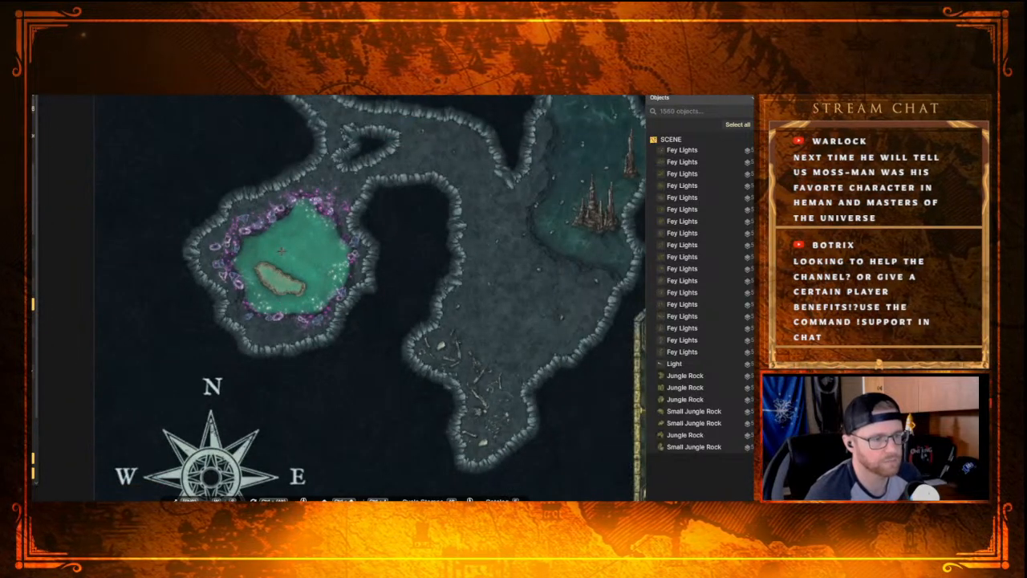
{"action": "left_click", "coordinate": [239, 209]}
{"action": "left_click", "coordinate": [223, 242]}
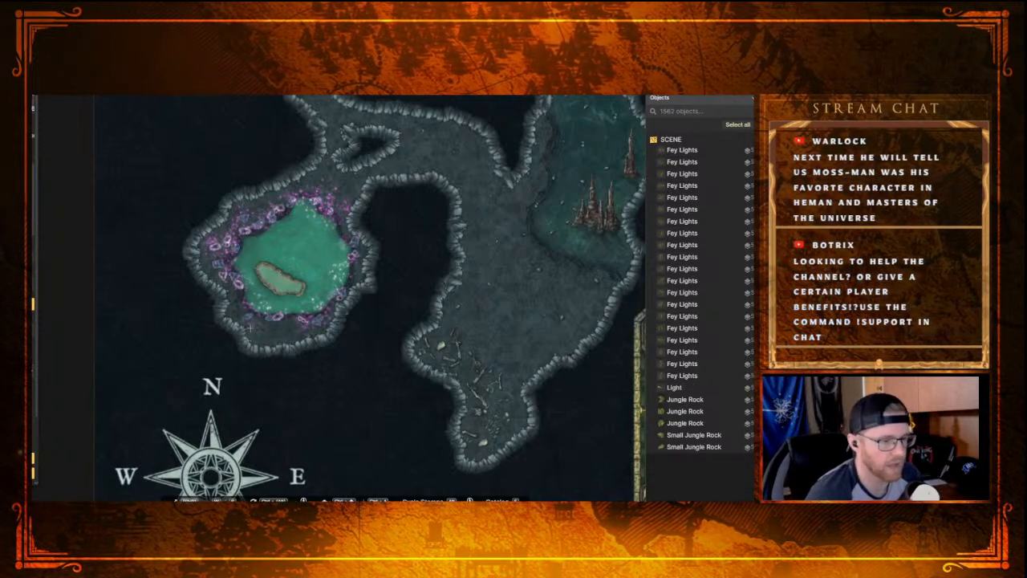
{"action": "left_click", "coordinate": [262, 320]}
{"action": "left_click", "coordinate": [293, 329]}
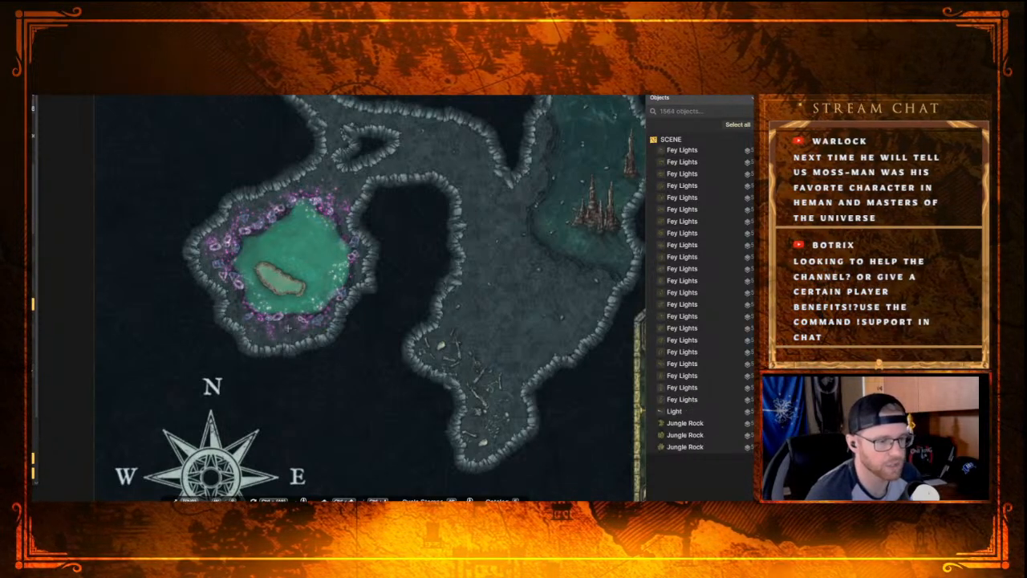
{"action": "left_click", "coordinate": [285, 321]}
{"action": "left_click", "coordinate": [238, 310]}
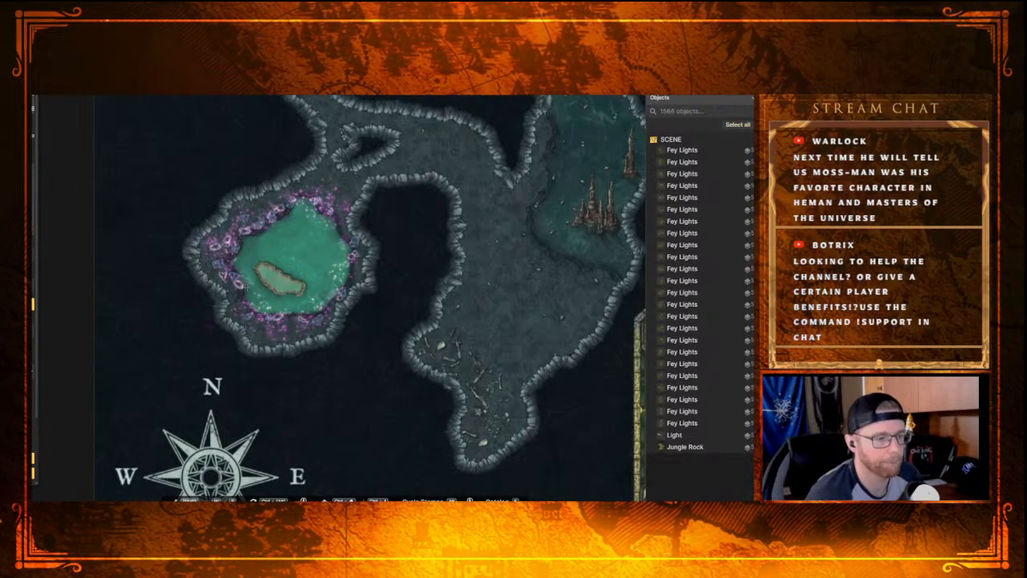
{"action": "scroll", "coordinate": [302, 237], "scroll_direction": "down", "scroll_amount": 6}
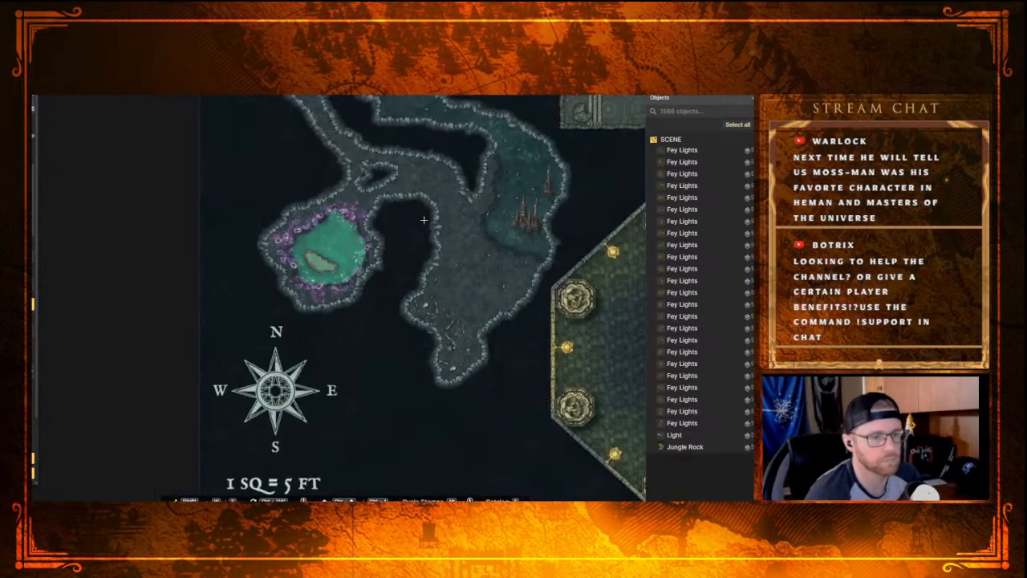
{"action": "scroll", "coordinate": [336, 329], "scroll_direction": "up", "scroll_amount": 4}
{"action": "scroll", "coordinate": [336, 329], "scroll_direction": "down", "scroll_amount": 5}
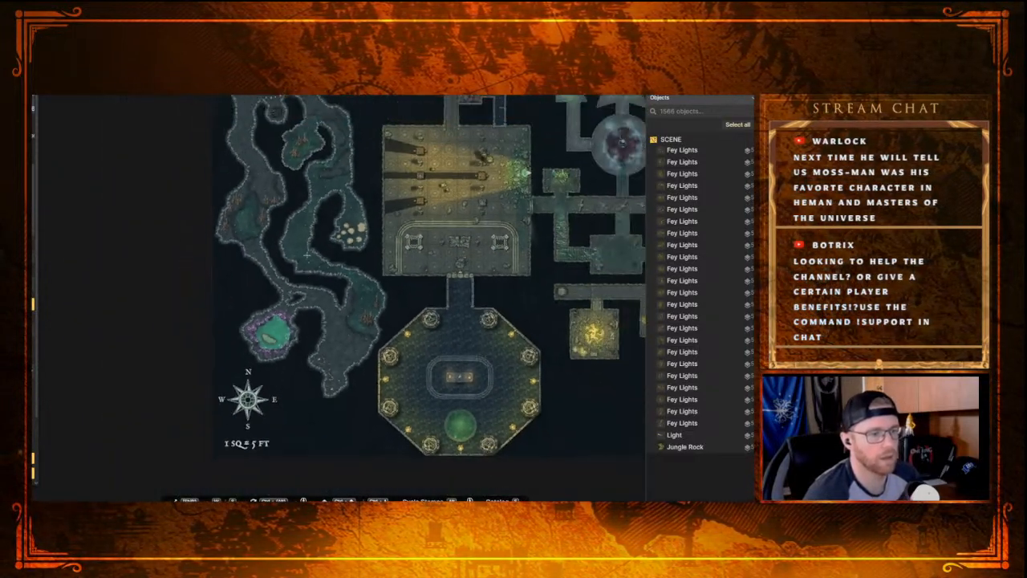
{"action": "scroll", "coordinate": [313, 321], "scroll_direction": "down", "scroll_amount": 1}
{"action": "scroll", "coordinate": [305, 329], "scroll_direction": "up", "scroll_amount": 4}
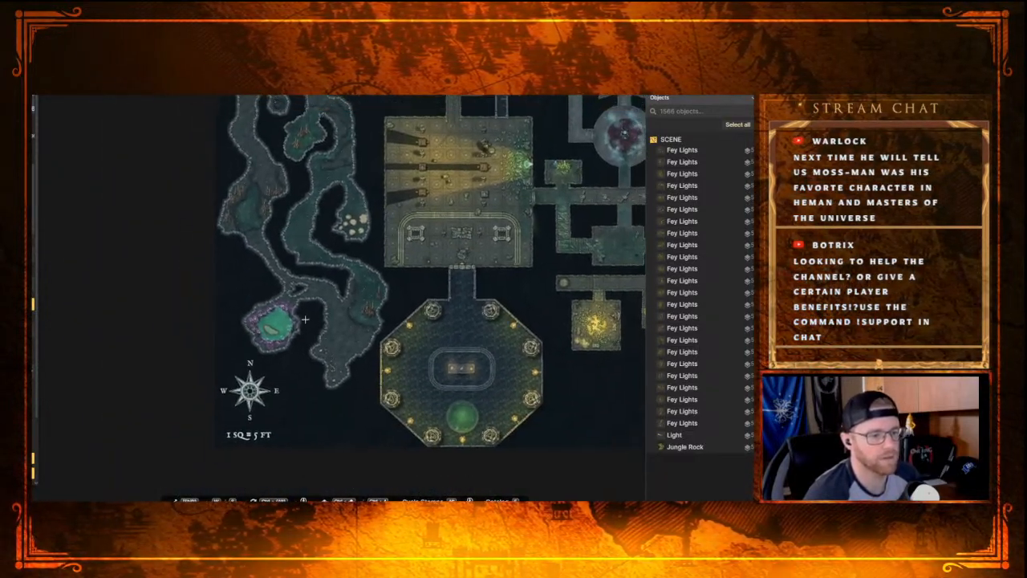
Step: Stamp three more Fey Lights around the pool: one on the east bank, one on the northeast shore and one on the northwest bank
{"action": "scroll", "coordinate": [302, 329], "scroll_direction": "up", "scroll_amount": 6}
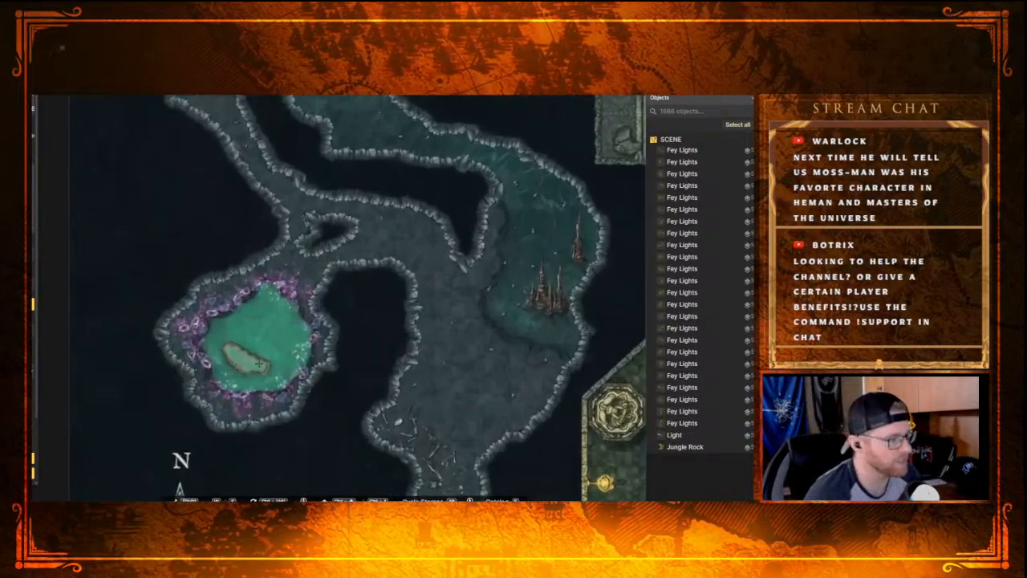
{"action": "scroll", "coordinate": [263, 304], "scroll_direction": "up", "scroll_amount": 4}
{"action": "scroll", "coordinate": [247, 321], "scroll_direction": "down", "scroll_amount": 4}
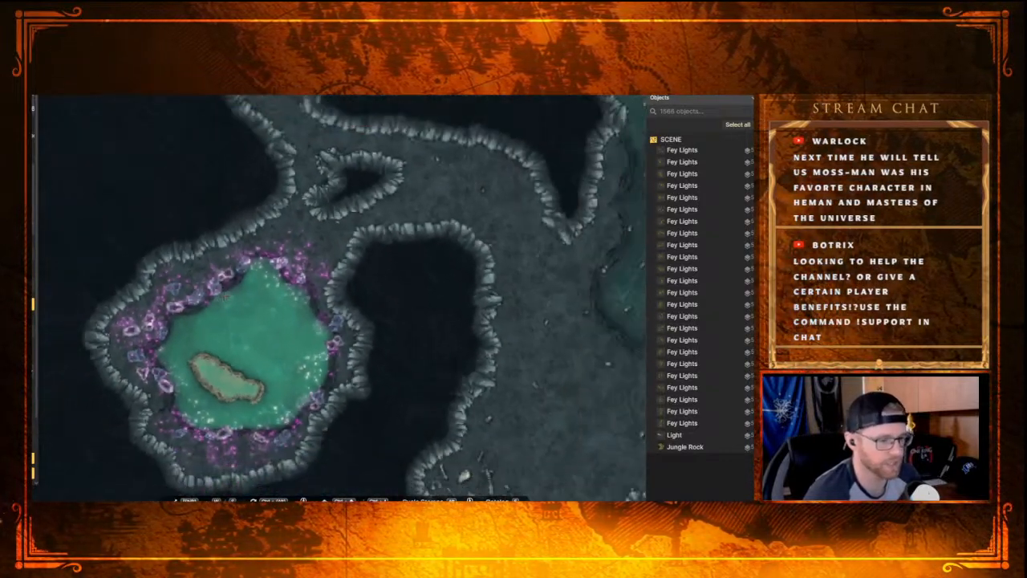
{"action": "scroll", "coordinate": [247, 327], "scroll_direction": "down", "scroll_amount": 2}
{"action": "scroll", "coordinate": [241, 321], "scroll_direction": "up", "scroll_amount": 2}
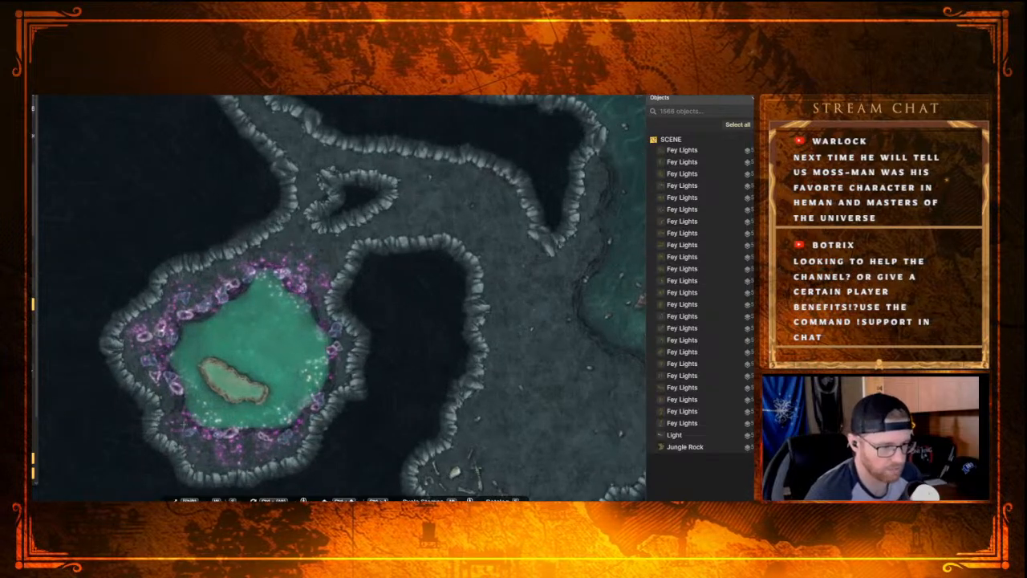
{"action": "left_click_drag", "start_coordinate": [284, 369], "coordinate": [295, 384]}
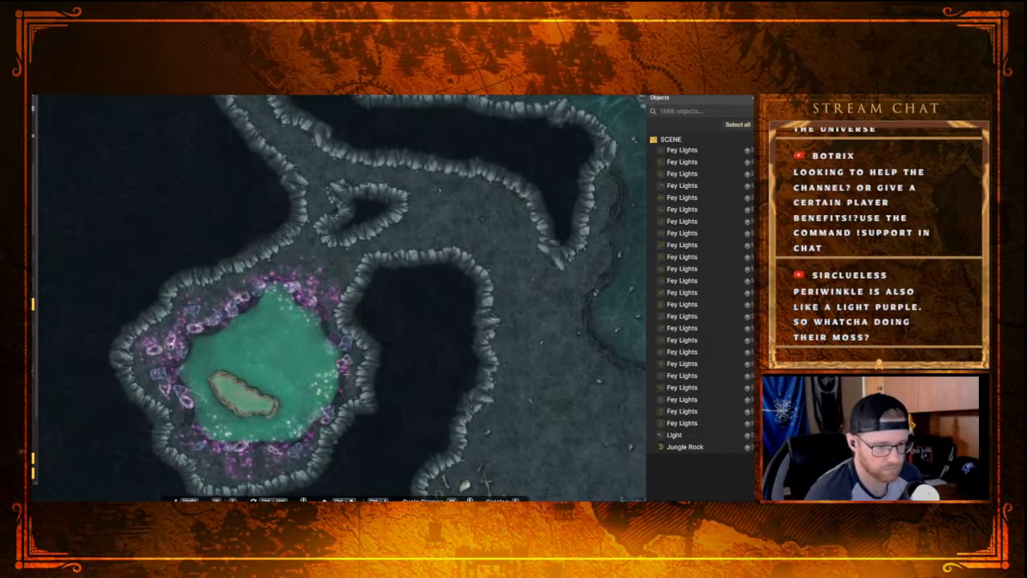
{"action": "left_click", "coordinate": [346, 382]}
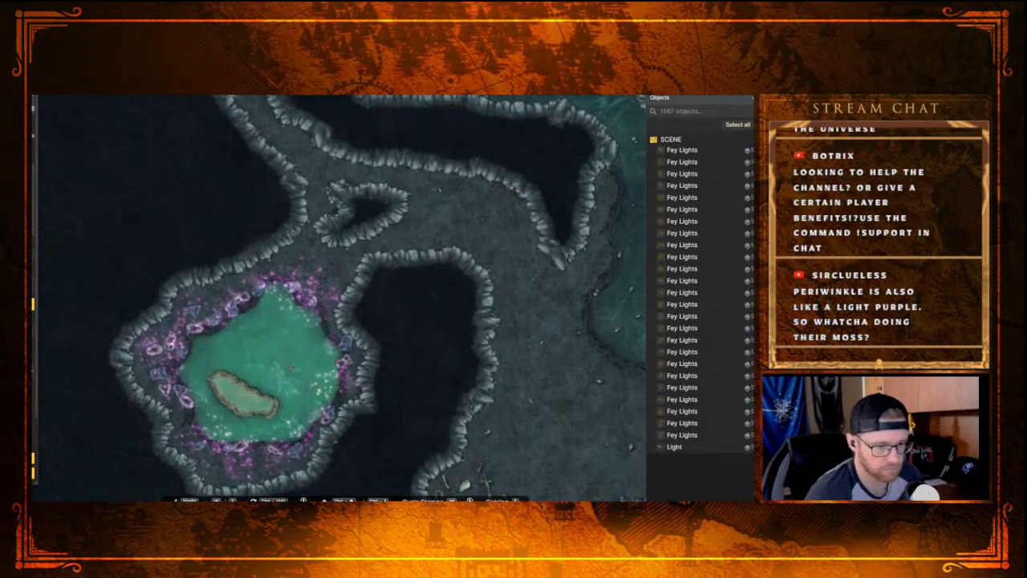
{"action": "left_click", "coordinate": [320, 325]}
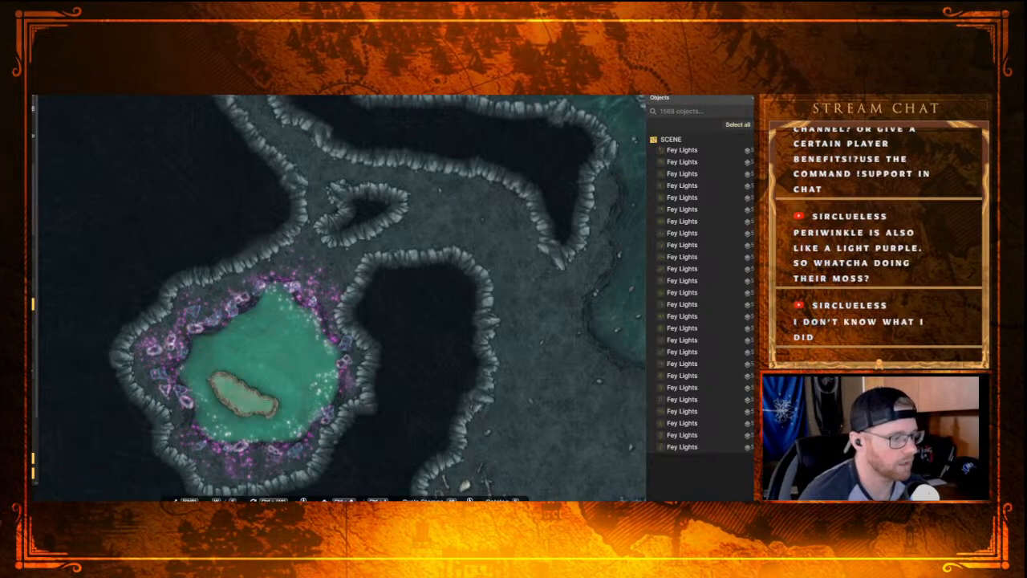
{"action": "left_click", "coordinate": [220, 293]}
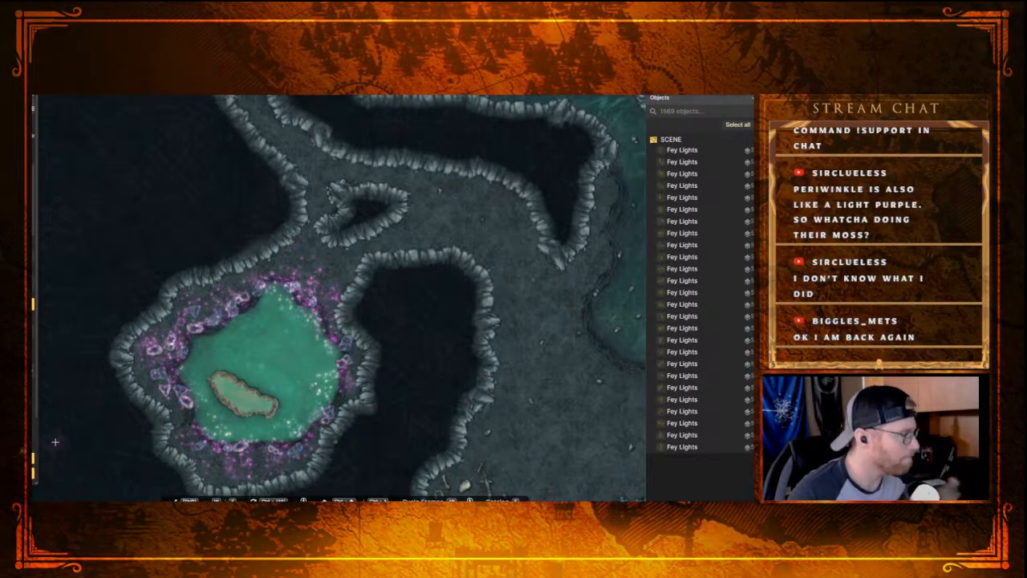
Step: Extend the purple glow with two Fey Lights on the ground north of the pool, toward the chamber's entrance
{"action": "scroll", "coordinate": [103, 367], "scroll_direction": "up", "scroll_amount": 5}
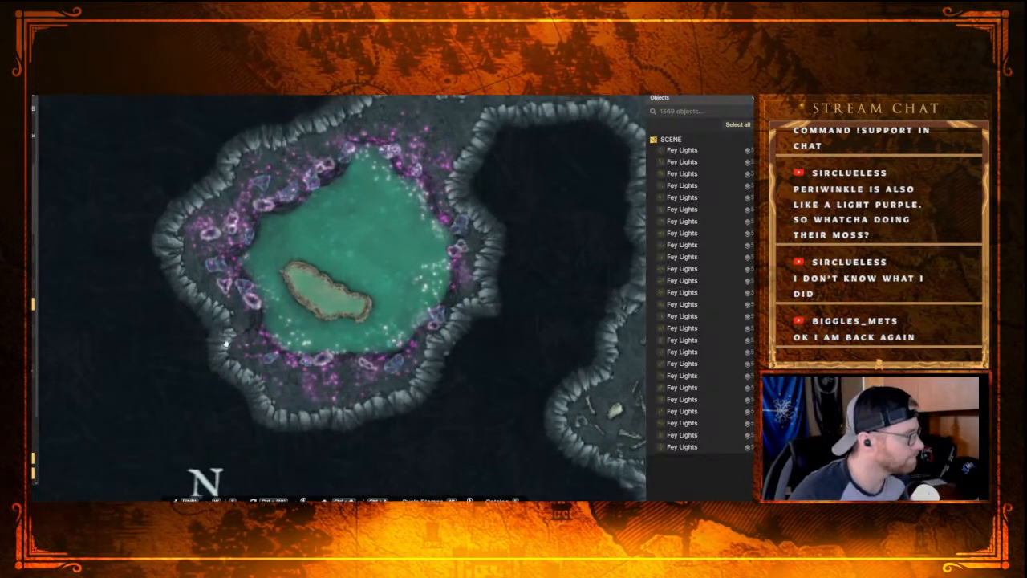
{"action": "left_click_drag", "start_coordinate": [231, 332], "coordinate": [192, 365]}
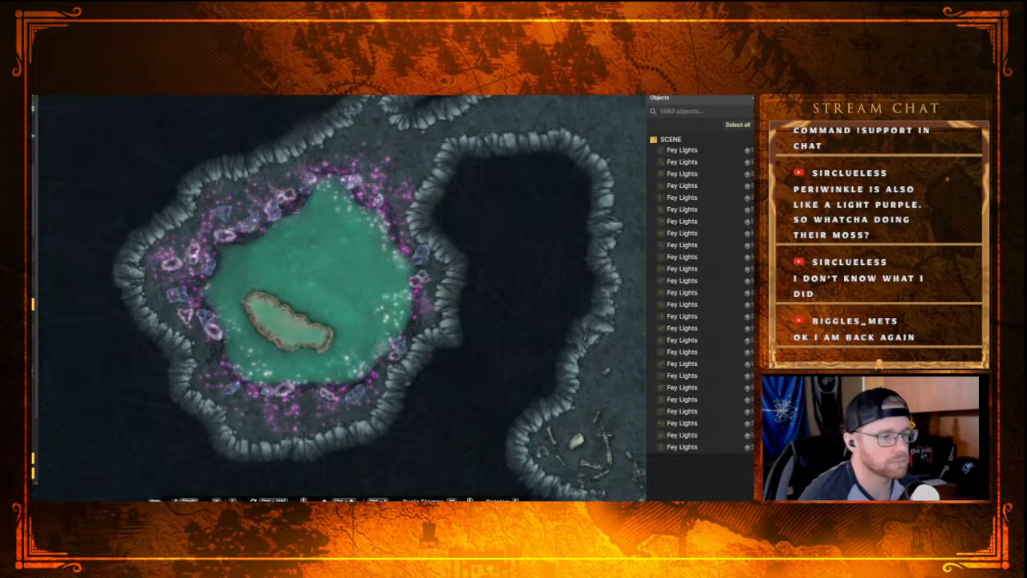
{"action": "left_click", "coordinate": [371, 143]}
{"action": "left_click", "coordinate": [398, 157]}
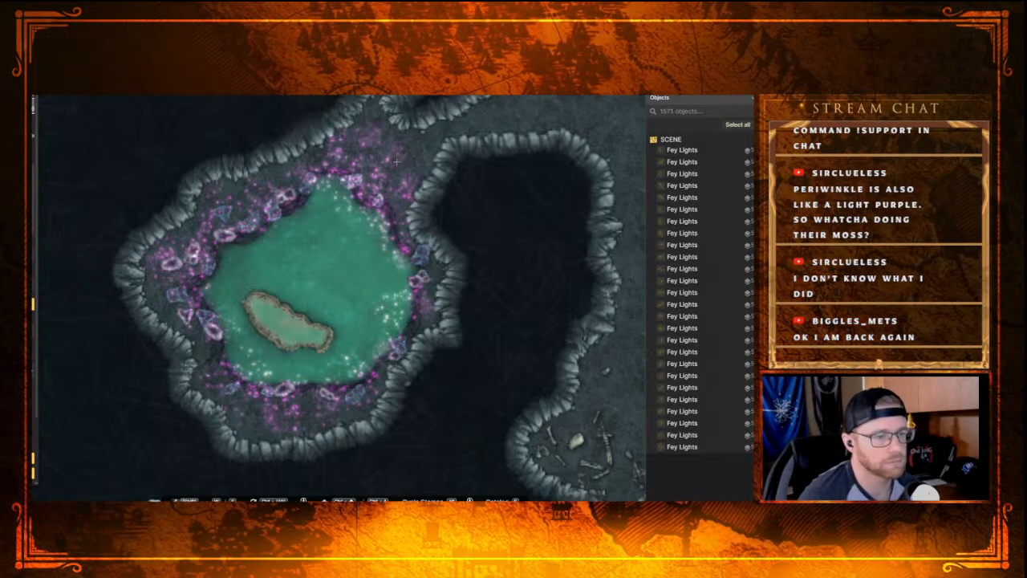
{"action": "left_click_drag", "start_coordinate": [366, 164], "coordinate": [341, 270]}
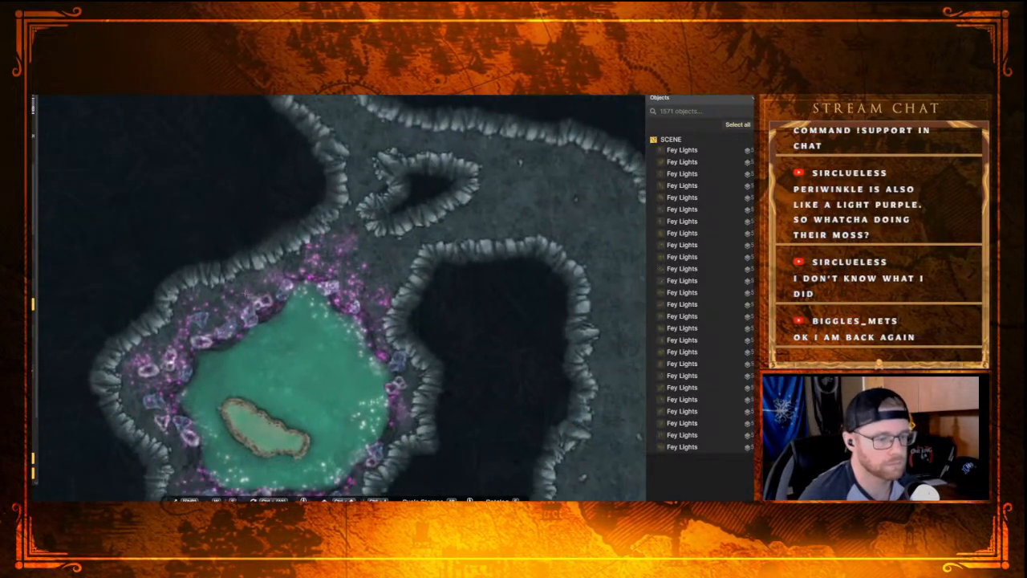
Step: Search the stamp library for "light" and place a Light stamp at the centre of the pool
{"action": "scroll", "coordinate": [217, 319], "scroll_direction": "down", "scroll_amount": 1}
{"action": "scroll", "coordinate": [217, 298], "scroll_direction": "down", "scroll_amount": 1}
{"action": "left_click_drag", "start_coordinate": [228, 300], "coordinate": [297, 232]}
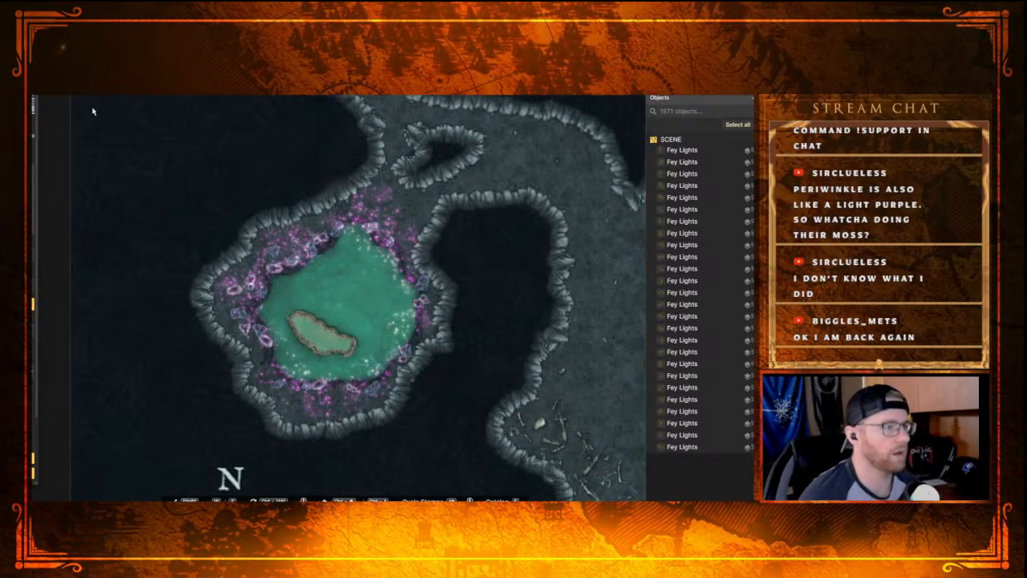
{"action": "key", "text": "s"}
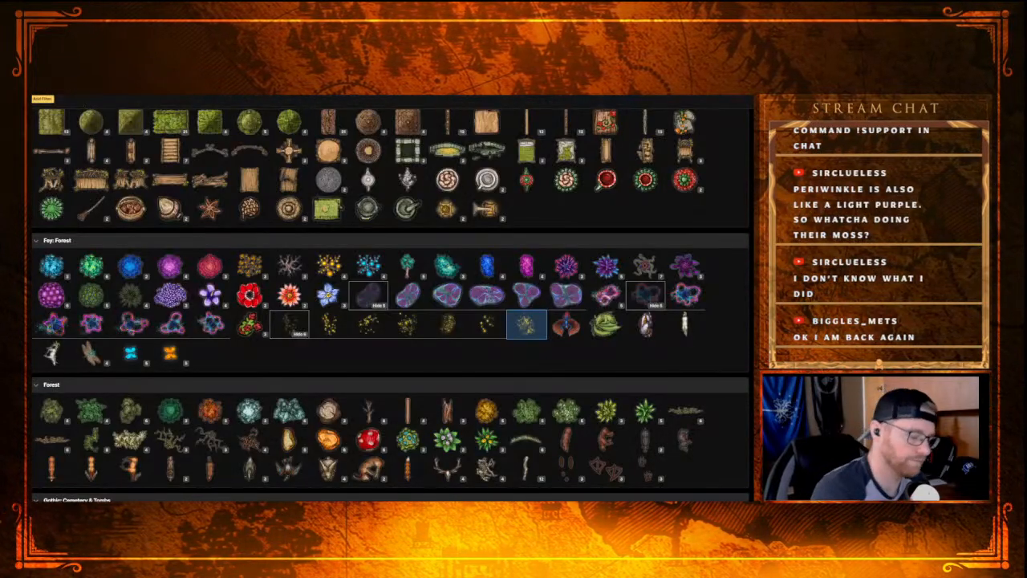
{"action": "left_click", "coordinate": [43, 98]}
{"action": "type", "text": "light"}
{"action": "key", "text": "Return"}
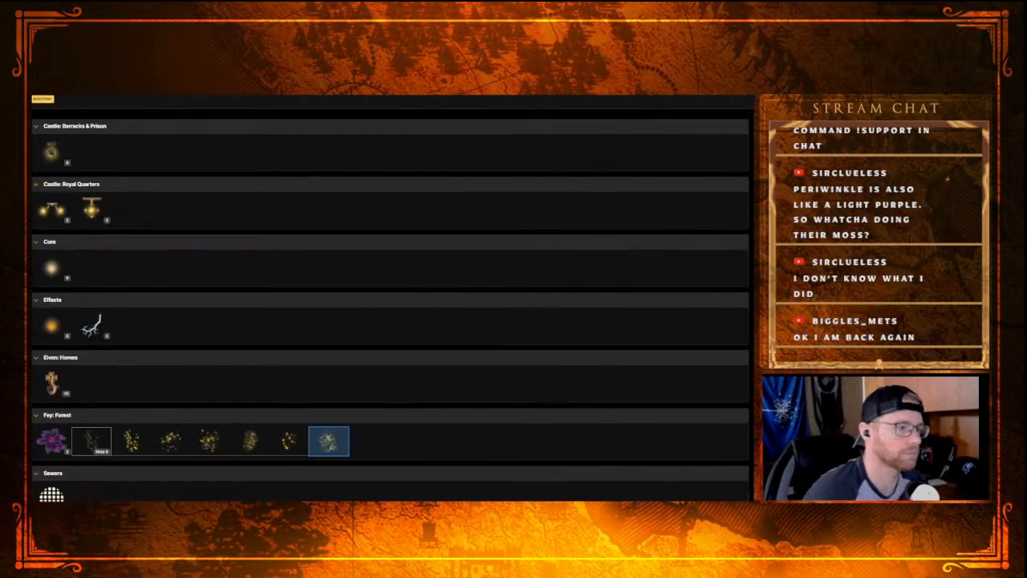
{"action": "left_click", "coordinate": [50, 271]}
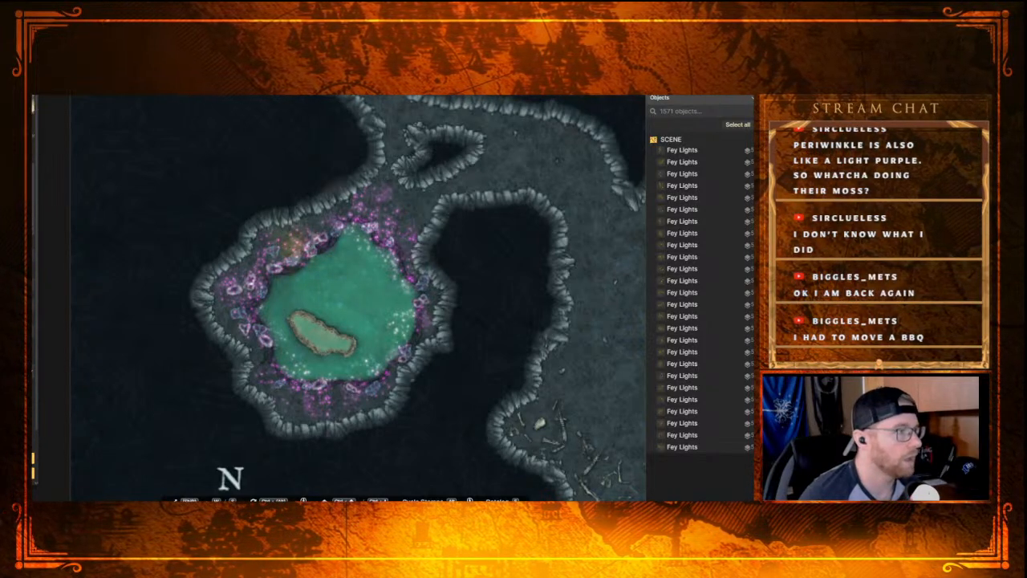
{"action": "left_click", "coordinate": [335, 308]}
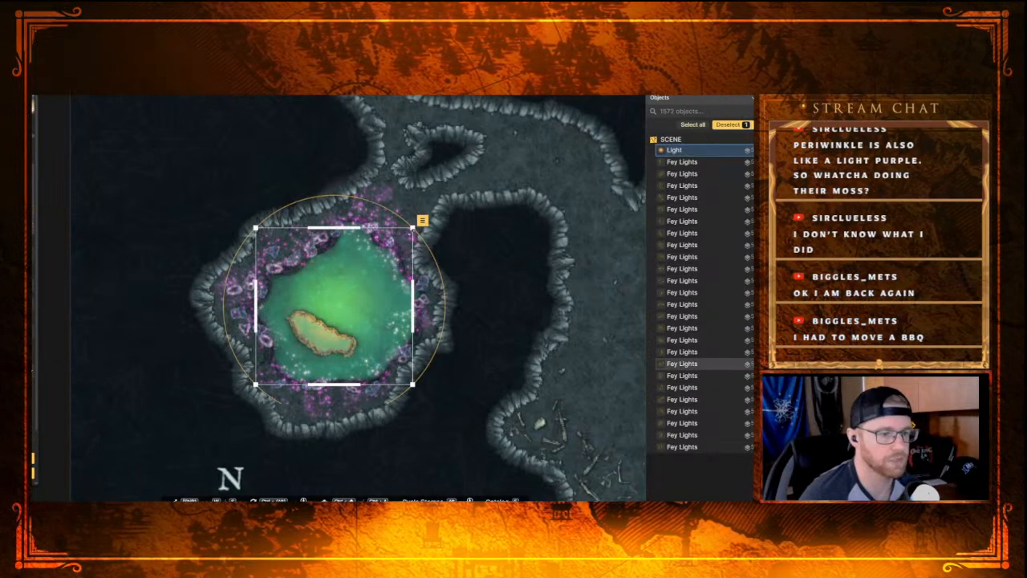
Step: Enlarge the Light so its glow covers the whole fey chamber, and recolour it to a cool blue-violet
{"action": "left_click_drag", "start_coordinate": [412, 228], "coordinate": [538, 102]}
{"action": "left_click_drag", "start_coordinate": [255, 384], "coordinate": [124, 486]}
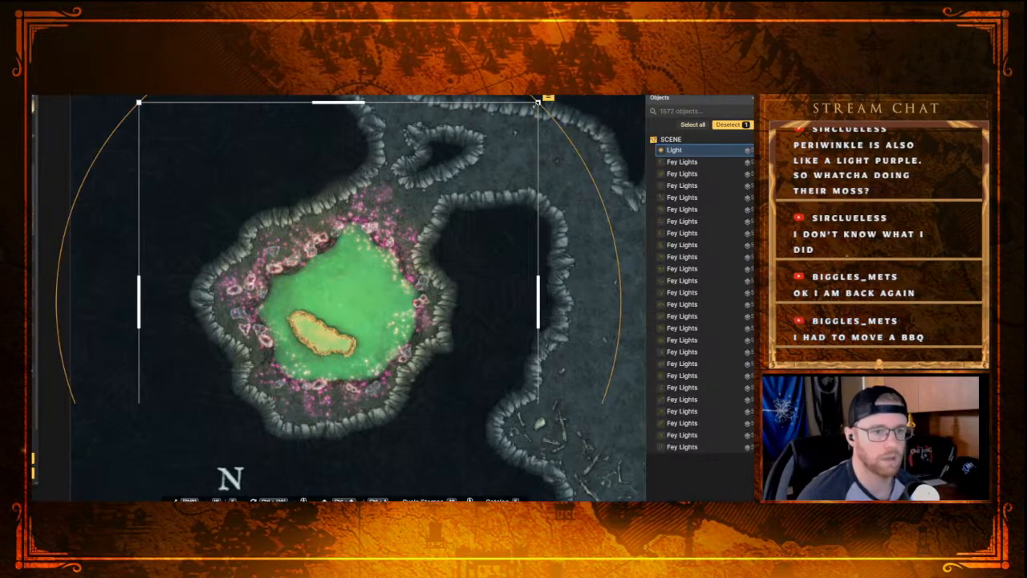
{"action": "left_click_drag", "start_coordinate": [537, 102], "coordinate": [580, 61]}
{"action": "left_click_drag", "start_coordinate": [342, 288], "coordinate": [325, 296]}
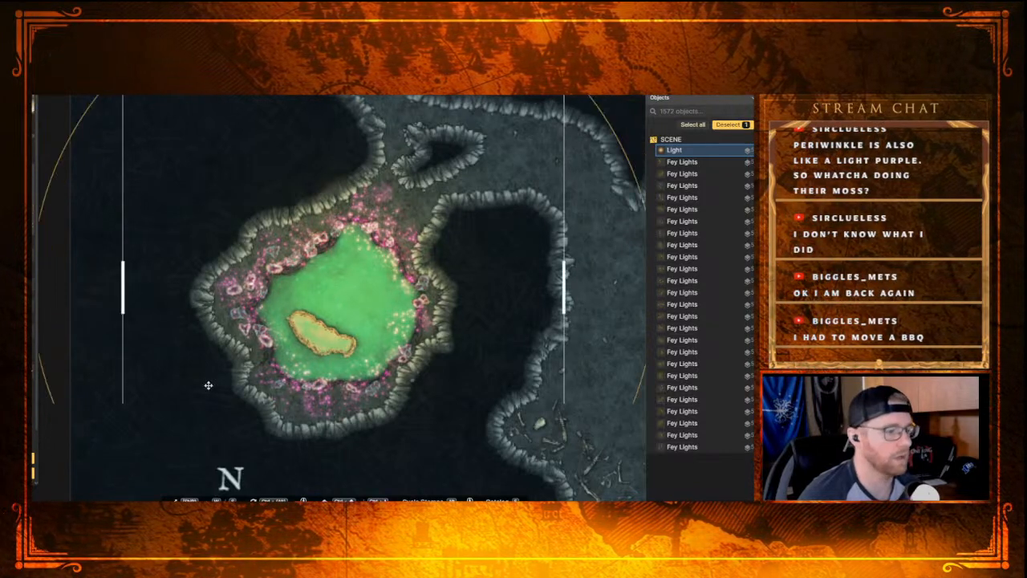
{"action": "scroll", "coordinate": [244, 305], "scroll_direction": "down", "scroll_amount": 5}
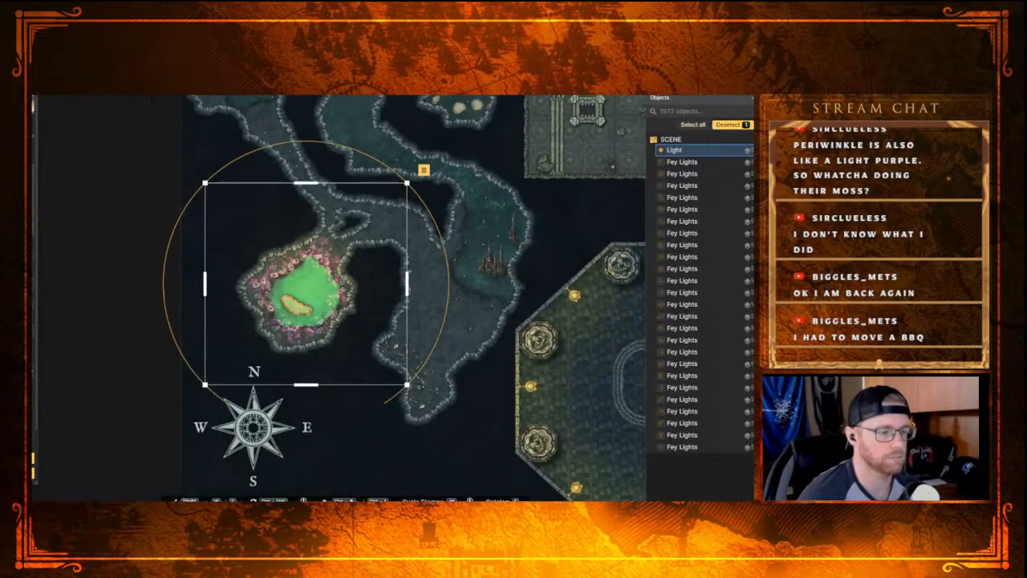
{"action": "left_click_drag", "start_coordinate": [395, 193], "coordinate": [416, 170]}
{"action": "left_click_drag", "start_coordinate": [318, 295], "coordinate": [307, 312]}
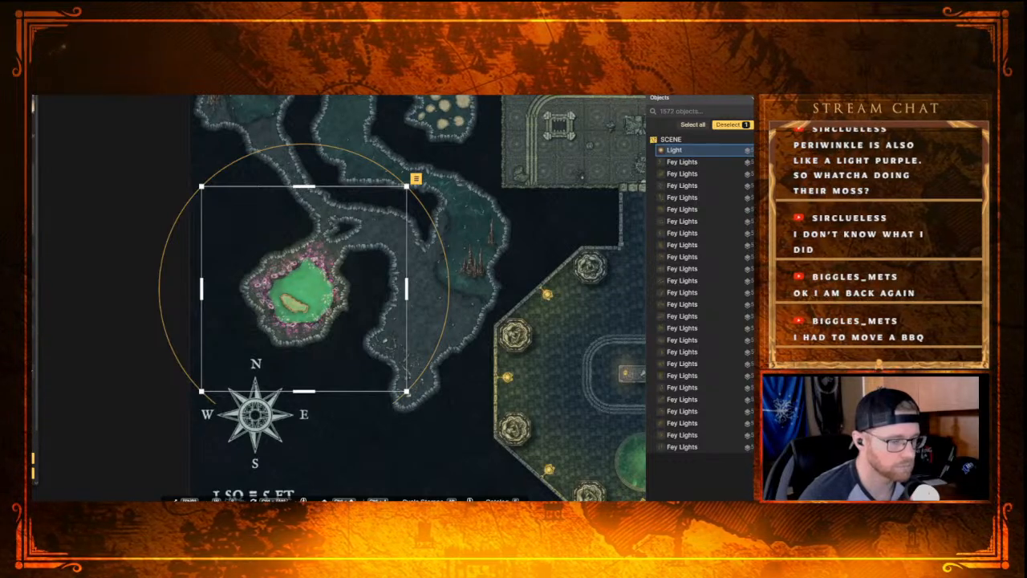
{"action": "scroll", "coordinate": [343, 338], "scroll_direction": "up", "scroll_amount": 3}
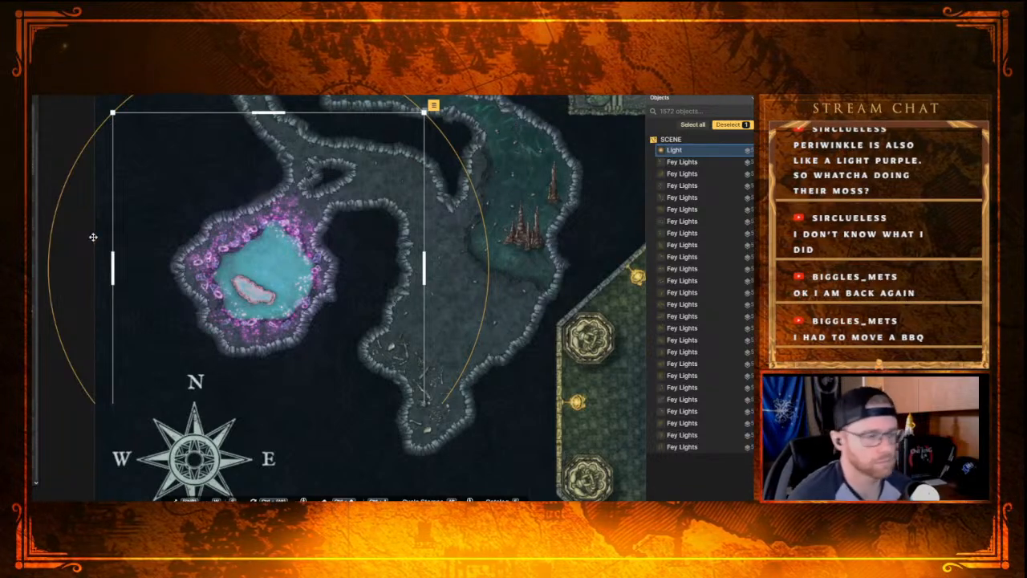
Step: Examine the newly lit fey pool chamber alongside the surrounding caves and tunnels
{"action": "left_click_drag", "start_coordinate": [345, 268], "coordinate": [397, 381]}
{"action": "left_click_drag", "start_coordinate": [276, 235], "coordinate": [377, 397]}
{"action": "left_click_drag", "start_coordinate": [361, 233], "coordinate": [269, 97]}
{"action": "left_click_drag", "start_coordinate": [396, 298], "coordinate": [261, 128]}
{"action": "scroll", "coordinate": [262, 127], "scroll_direction": "down", "scroll_amount": 1}
{"action": "left_click_drag", "start_coordinate": [365, 254], "coordinate": [426, 247]}
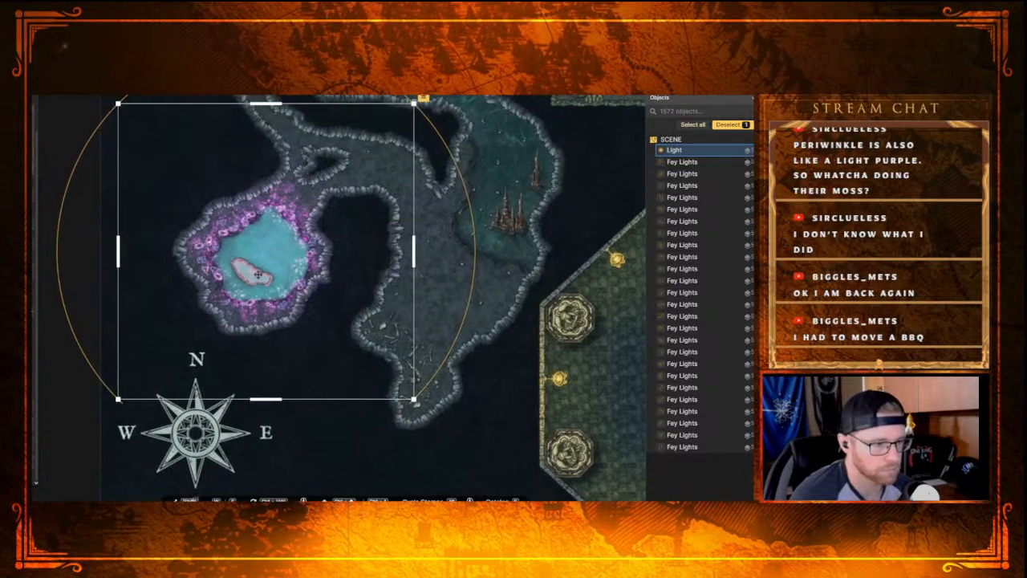
{"action": "scroll", "coordinate": [433, 261], "scroll_direction": "down", "scroll_amount": 4}
{"action": "left_click_drag", "start_coordinate": [544, 208], "coordinate": [375, 397]}
{"action": "left_click_drag", "start_coordinate": [417, 365], "coordinate": [566, 240]}
{"action": "scroll", "coordinate": [402, 235], "scroll_direction": "up", "scroll_amount": 5}
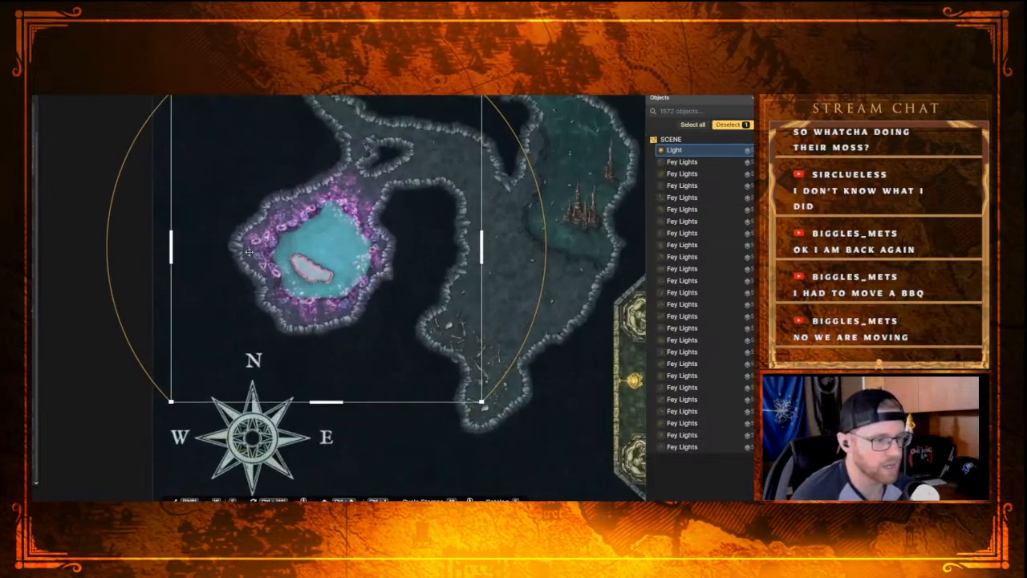
{"action": "left_click_drag", "start_coordinate": [387, 195], "coordinate": [368, 309]}
{"action": "left_click_drag", "start_coordinate": [443, 216], "coordinate": [379, 230]}
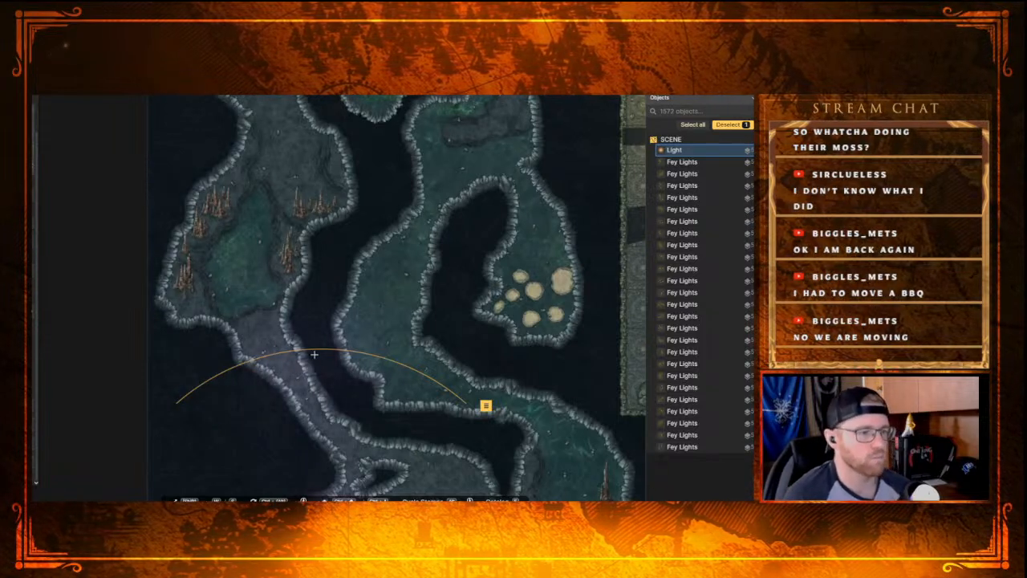
{"action": "left_click_drag", "start_coordinate": [327, 361], "coordinate": [283, 209]}
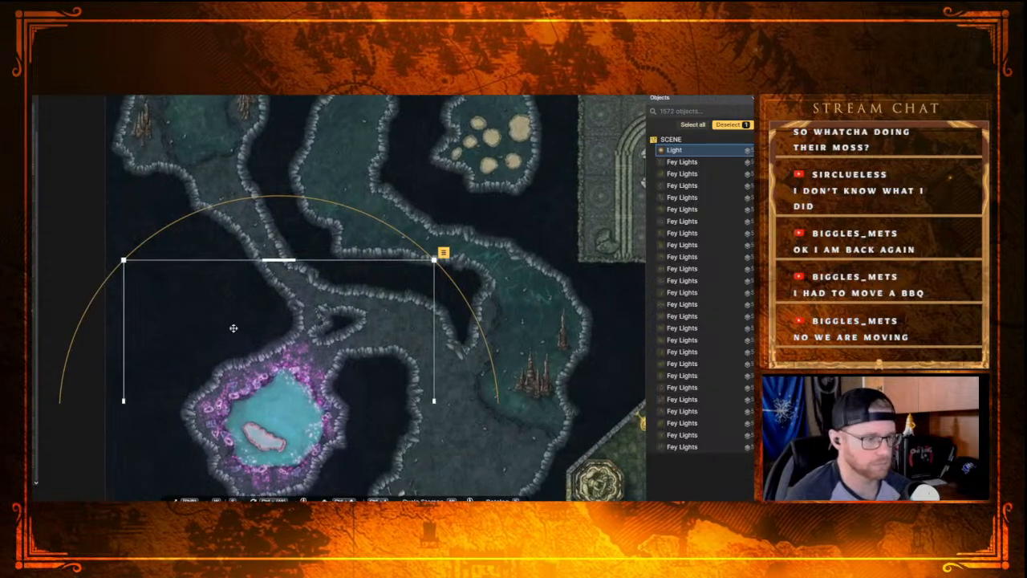
Step: Place a Stalagmite in the cave north of the fey pool and shrink it to fit beside the eastern stalagmite cluster
{"action": "left_click_drag", "start_coordinate": [222, 274], "coordinate": [364, 444]}
{"action": "left_click_drag", "start_coordinate": [312, 311], "coordinate": [276, 354]}
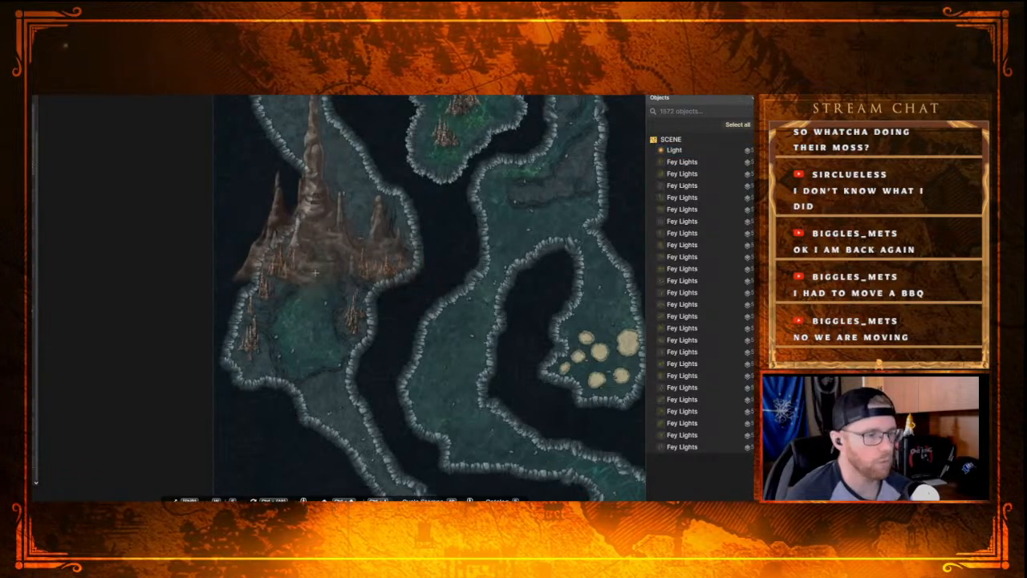
{"action": "left_click", "coordinate": [328, 273]}
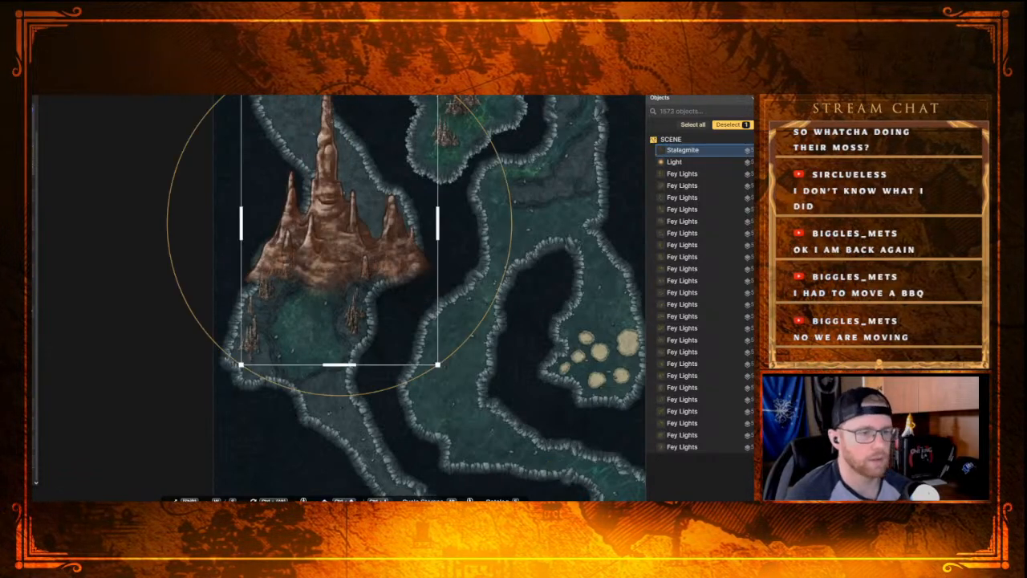
{"action": "left_click_drag", "start_coordinate": [437, 82], "coordinate": [375, 258]}
{"action": "key", "text": "s"}
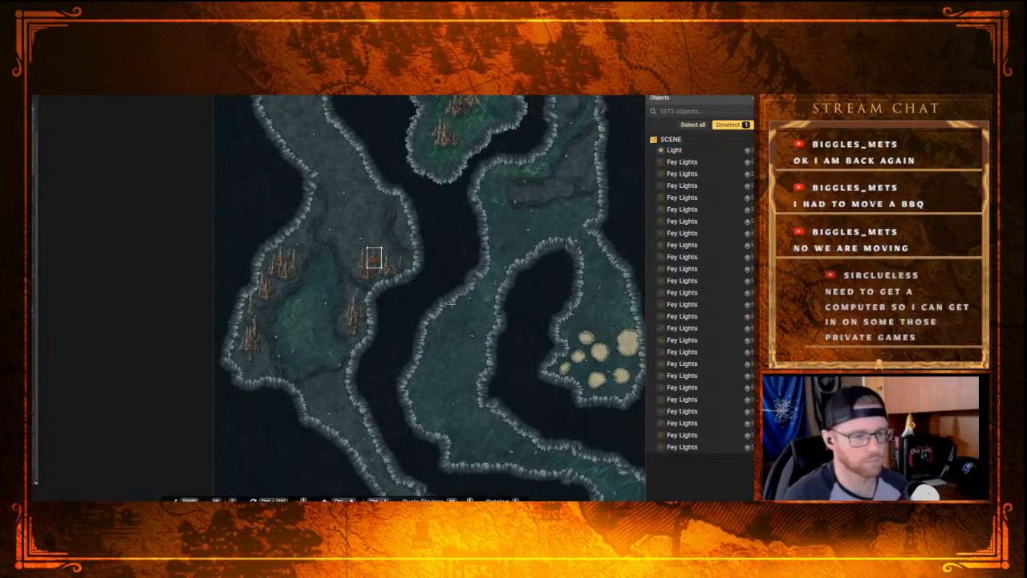
{"action": "key", "text": "s"}
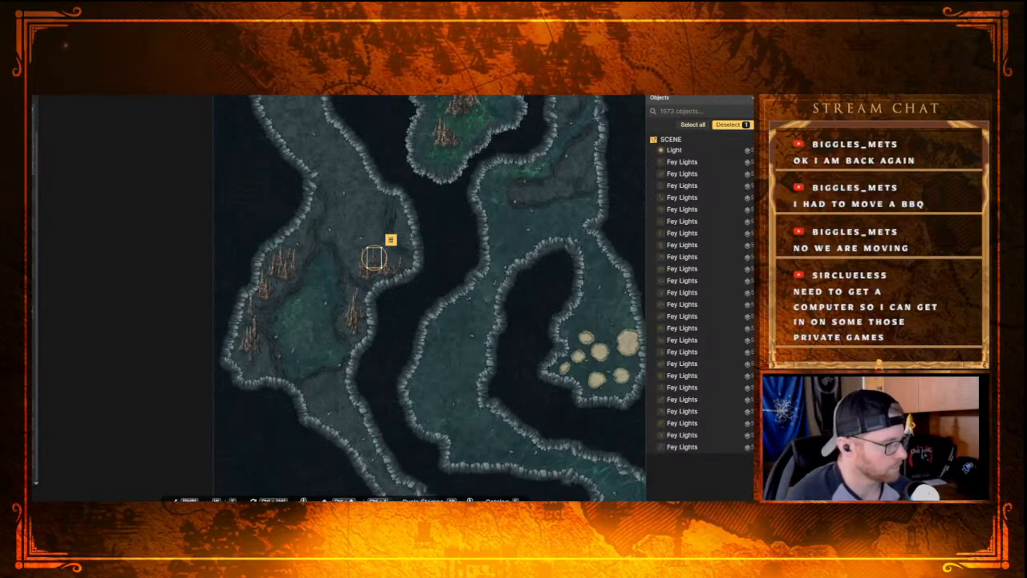
{"action": "left_click_drag", "start_coordinate": [375, 257], "coordinate": [372, 261]}
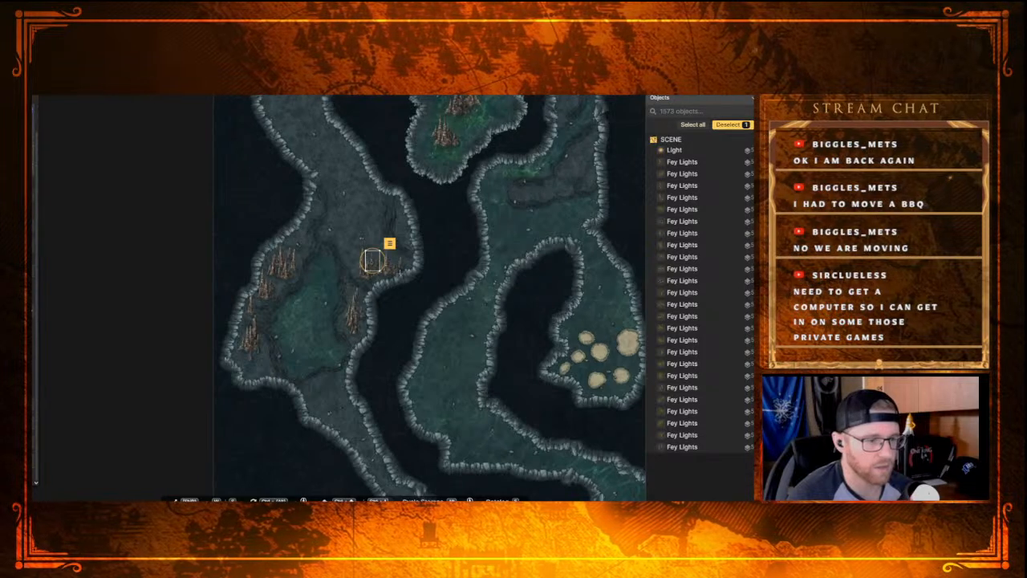
{"action": "key", "text": "Escape"}
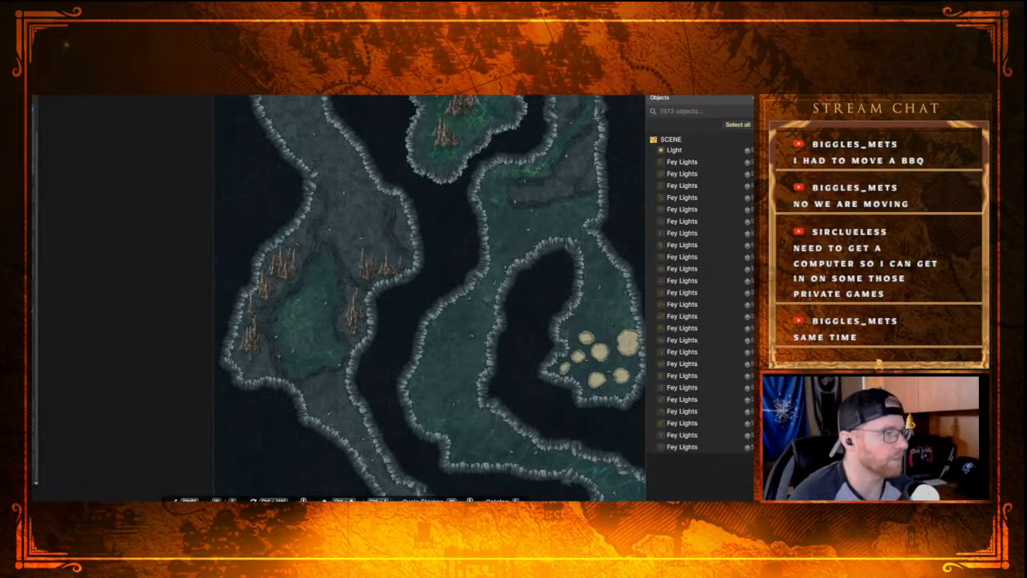
Step: Add three more small Stalagmites in that cave: one by the eastern cluster and two along the northwestern wall
{"action": "left_click", "coordinate": [378, 255]}
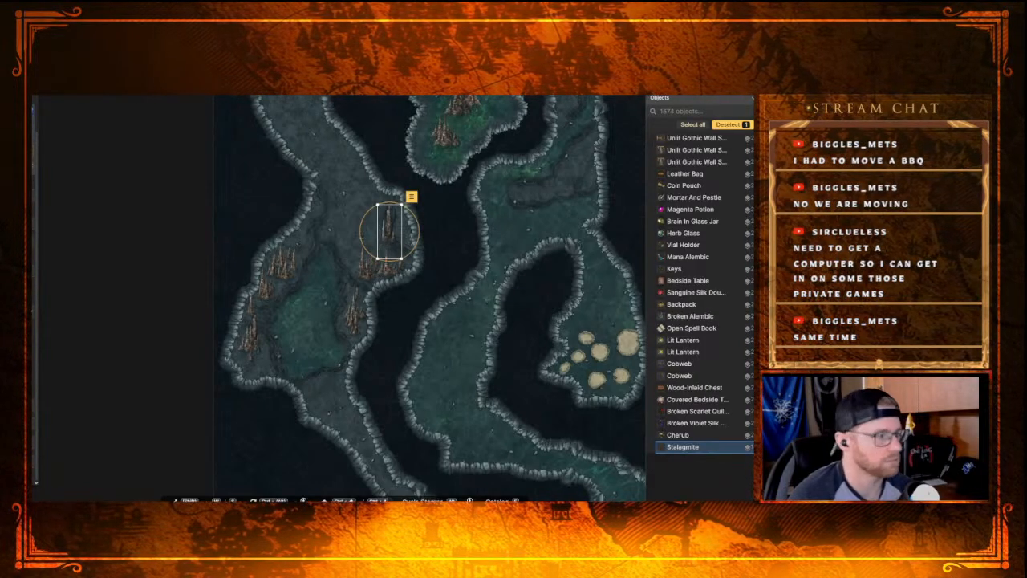
{"action": "mouse_move", "coordinate": [402, 259]}
{"action": "left_mouse_down"}
{"action": "mouse_move", "coordinate": [385, 244]}
{"action": "mouse_move", "coordinate": [382, 256]}
{"action": "left_mouse_up"}
{"action": "left_click", "coordinate": [313, 207]}
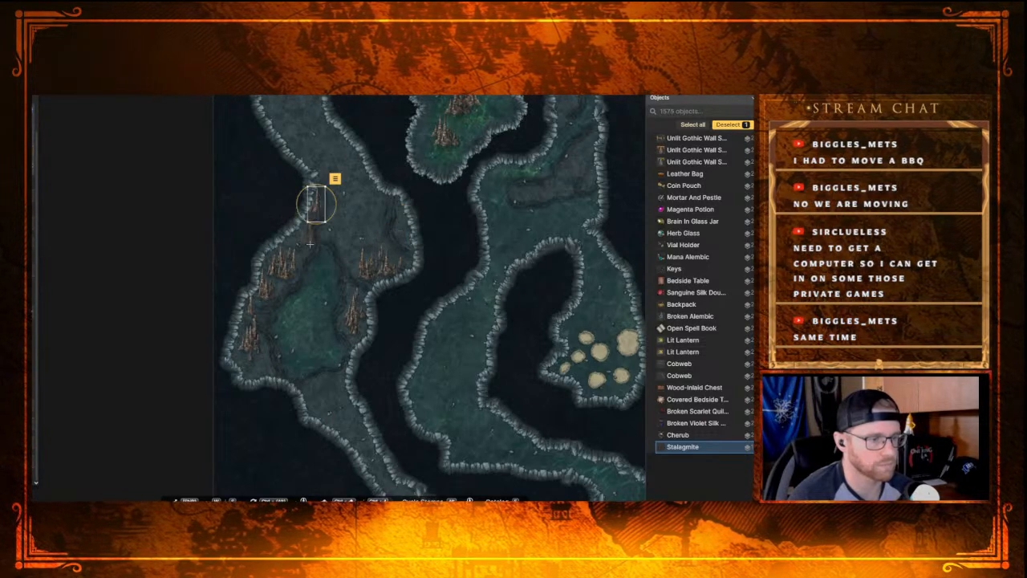
{"action": "key", "text": "Escape"}
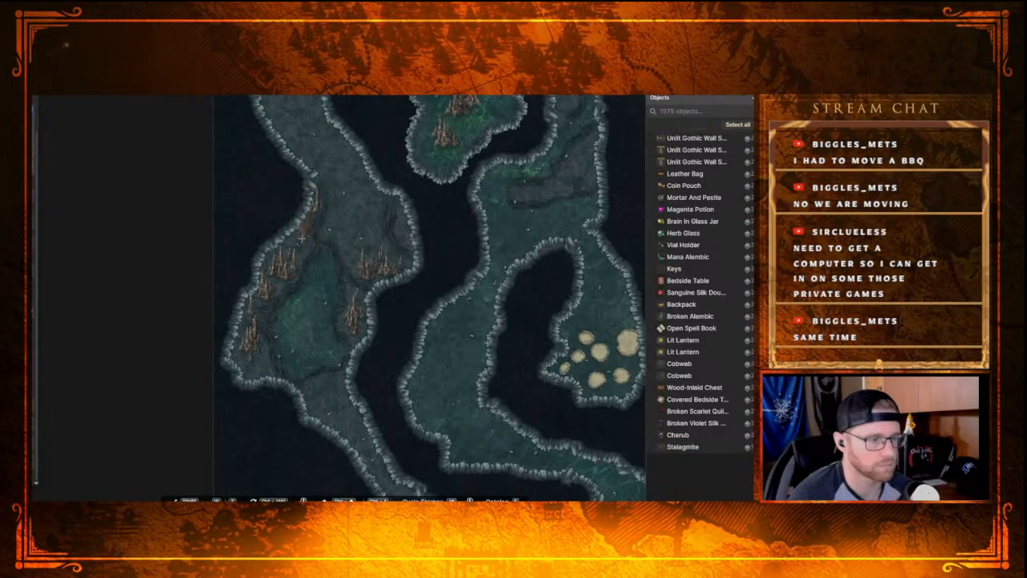
{"action": "left_click", "coordinate": [296, 241]}
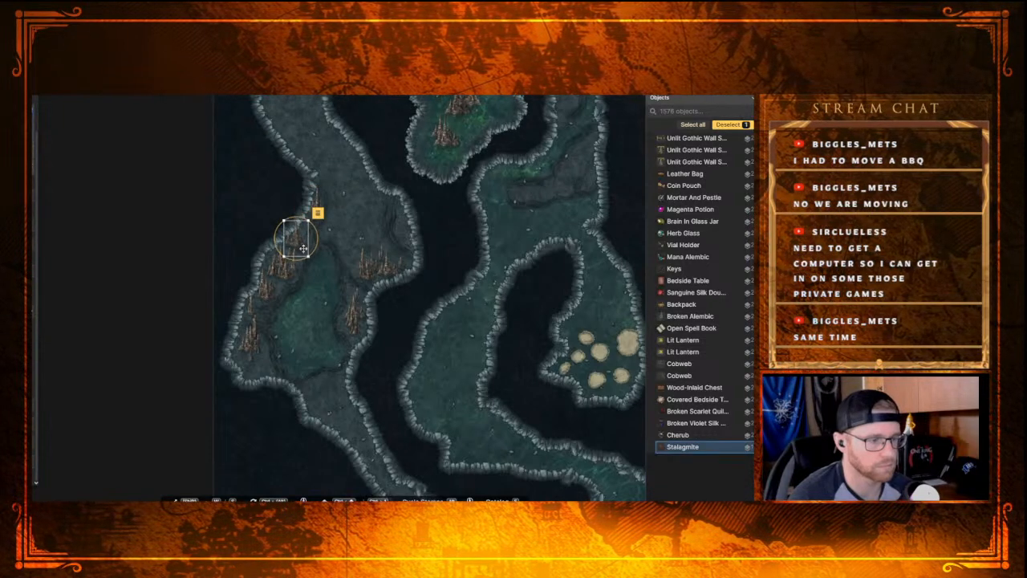
Step: Move the selected small Stalagmite from the cave's northwestern wall to the western side of the eastern stalagmite cluster
{"action": "left_click_drag", "start_coordinate": [308, 220], "coordinate": [307, 222]}
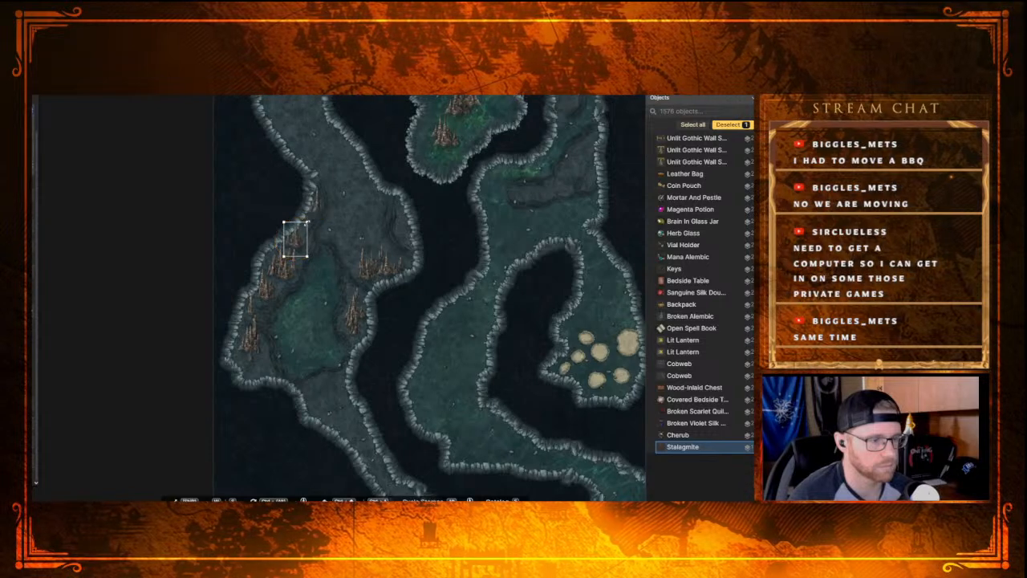
{"action": "key", "text": "Escape"}
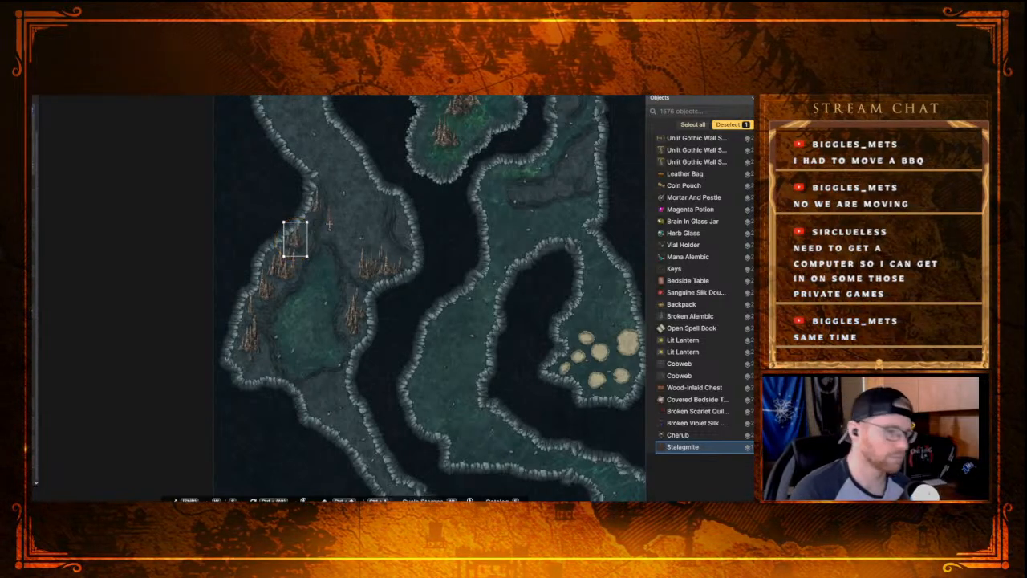
{"action": "left_click", "coordinate": [295, 239]}
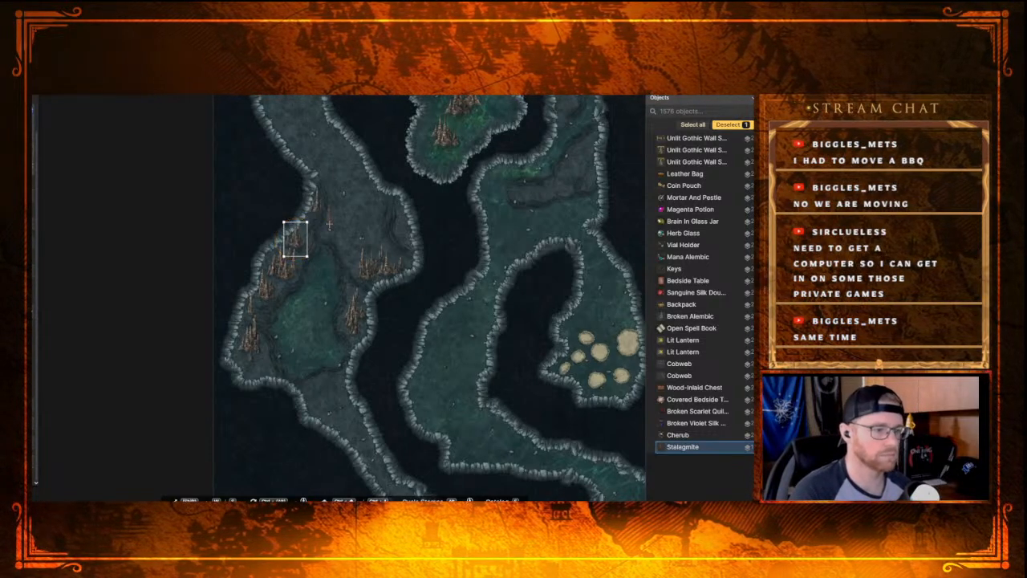
{"action": "left_click_drag", "start_coordinate": [292, 241], "coordinate": [356, 263]}
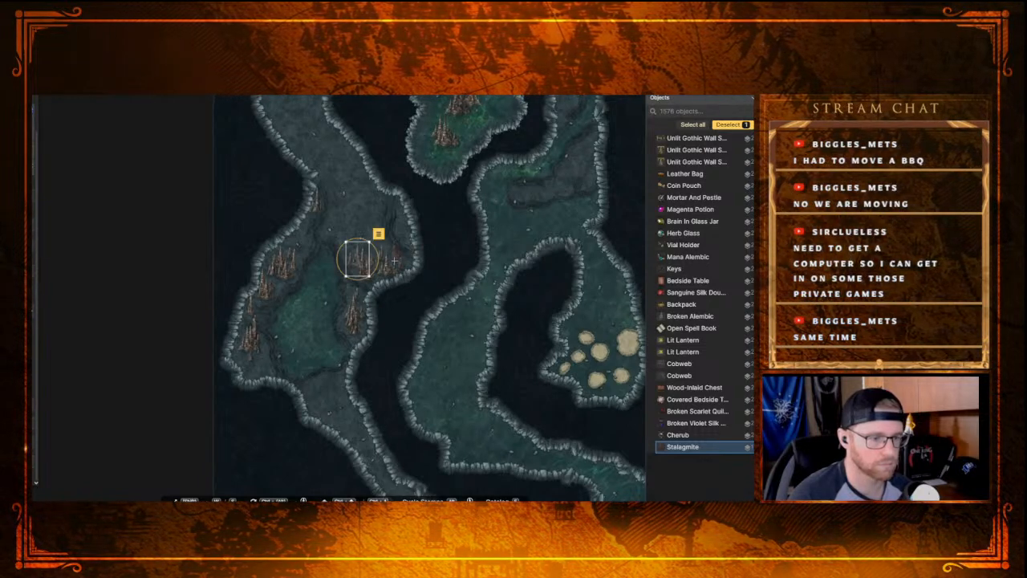
Step: Add three more small Stalagmites to thicken the eastern cluster and one against the cave's eastern wall just above it
{"action": "left_click", "coordinate": [393, 262]}
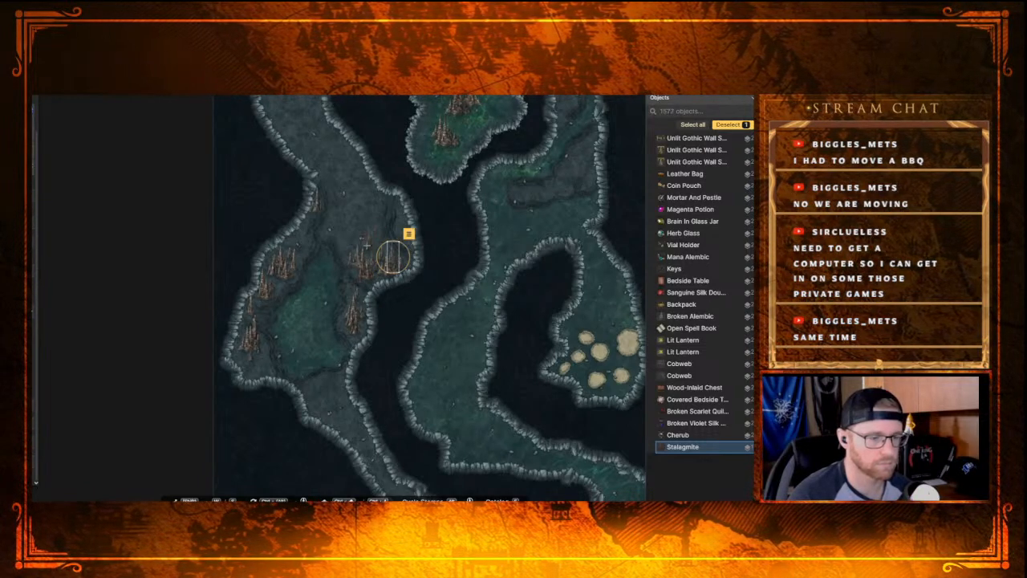
{"action": "left_click", "coordinate": [367, 251]}
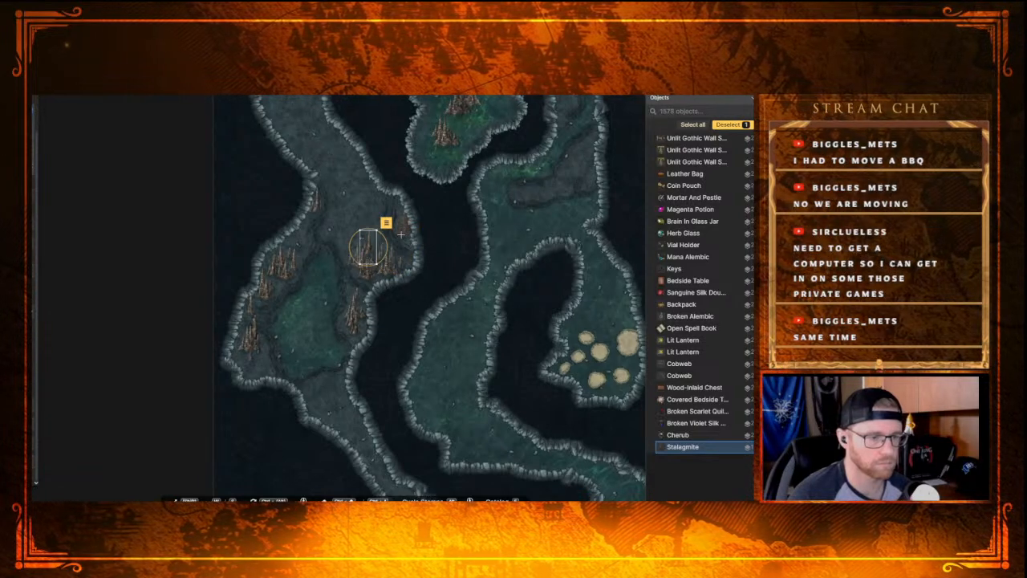
{"action": "key", "text": "Escape"}
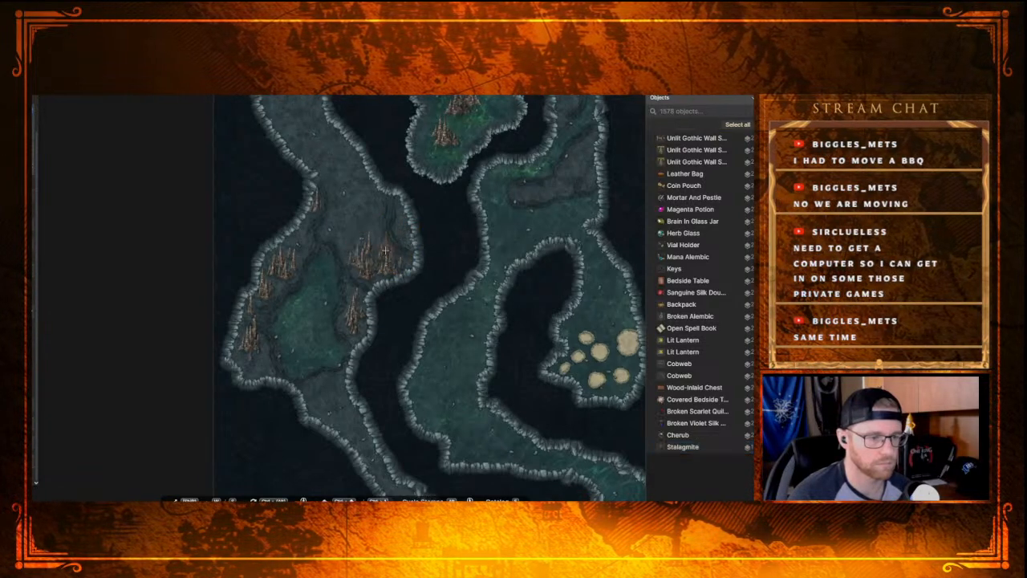
{"action": "left_click", "coordinate": [380, 243]}
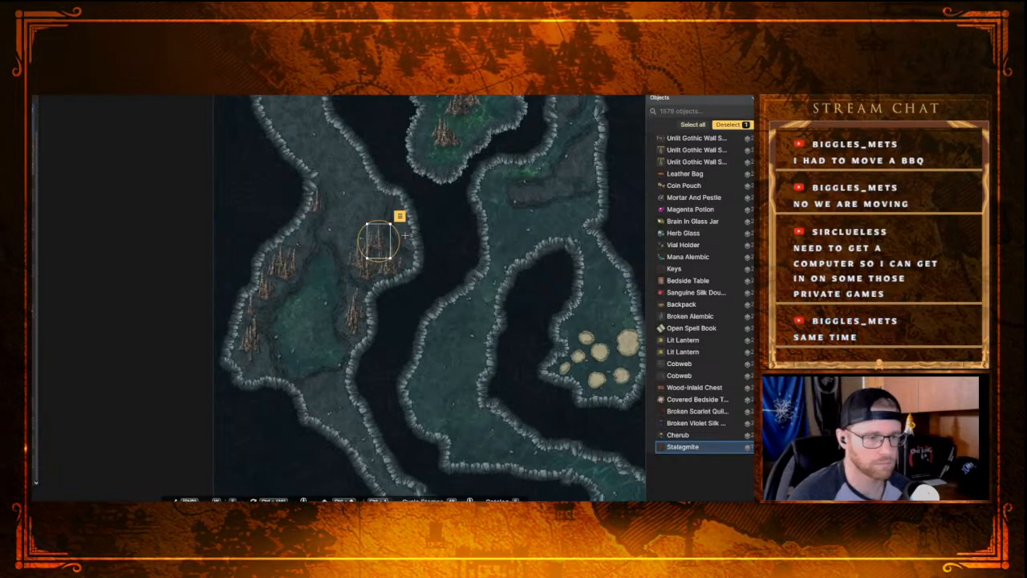
{"action": "left_click", "coordinate": [406, 233]}
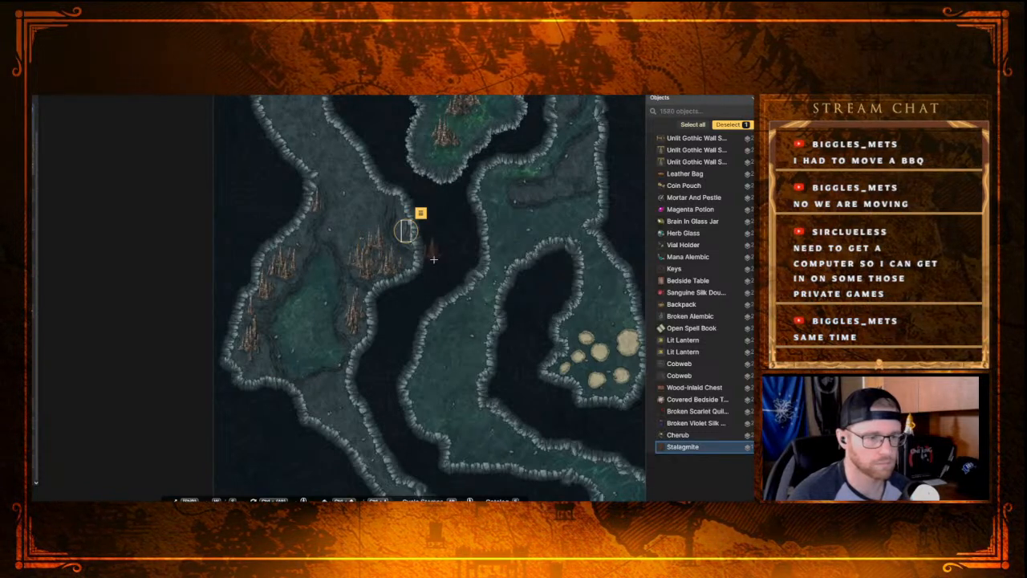
Step: Add small Stalagmites above the northwestern cluster, along the eastern wall and in the southwestern corner of the same cave
{"action": "left_click", "coordinate": [295, 247]}
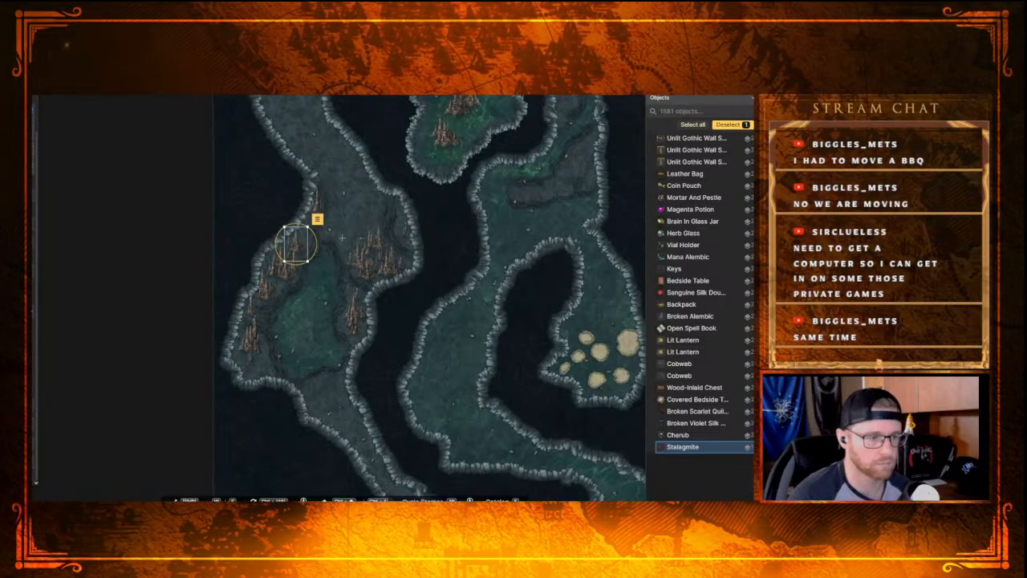
{"action": "left_click", "coordinate": [403, 228]}
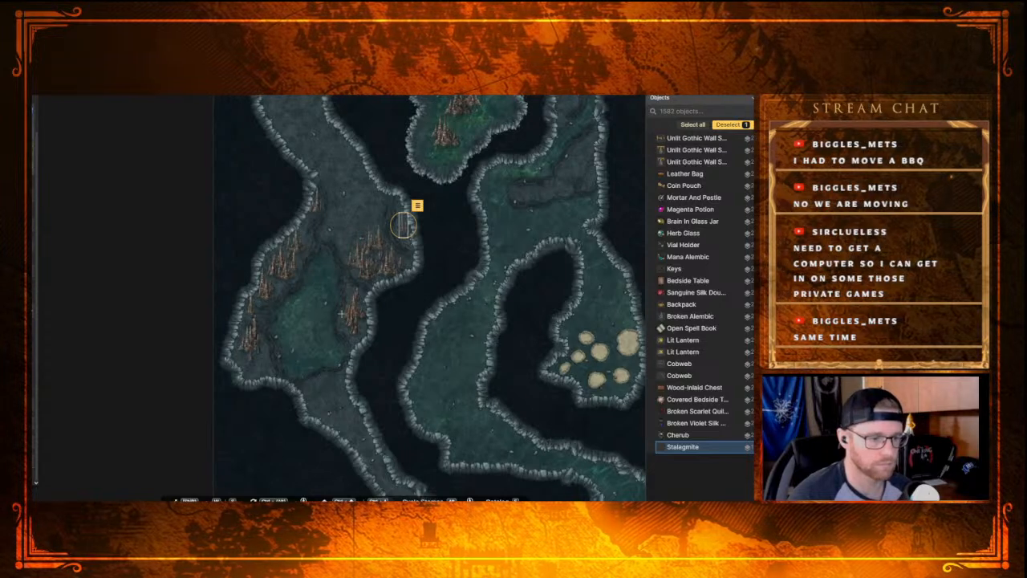
{"action": "left_click", "coordinate": [251, 358]}
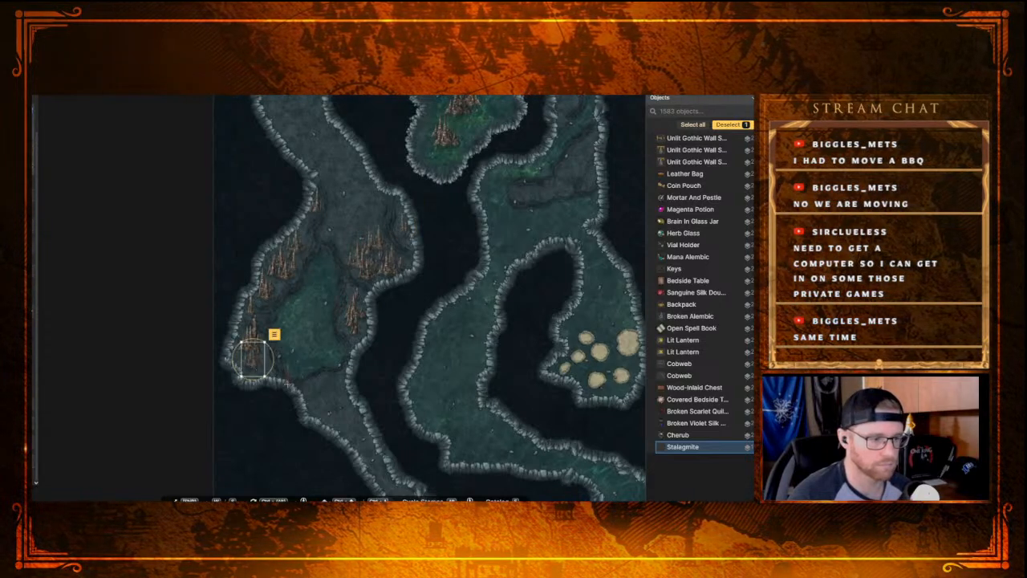
Step: Examine the stalagmite cave alongside the neighbouring caves and tunnels to the north, east and south
{"action": "left_click_drag", "start_coordinate": [358, 239], "coordinate": [375, 395]}
{"action": "left_click_drag", "start_coordinate": [355, 321], "coordinate": [275, 281]}
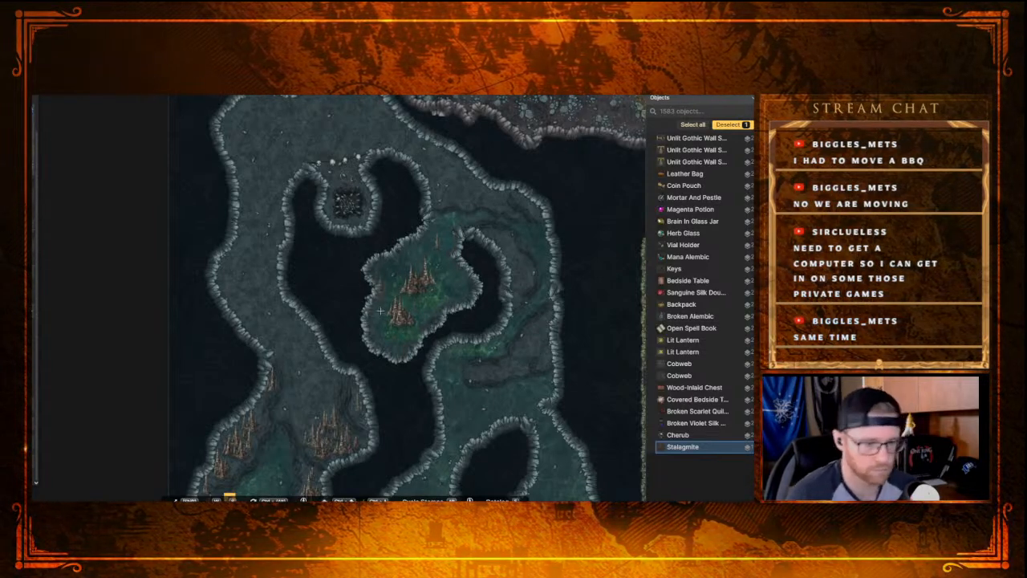
{"action": "scroll", "coordinate": [387, 312], "scroll_direction": "down", "scroll_amount": 2}
{"action": "scroll", "coordinate": [388, 311], "scroll_direction": "down", "scroll_amount": 1}
{"action": "scroll", "coordinate": [388, 311], "scroll_direction": "up", "scroll_amount": 2}
{"action": "left_click_drag", "start_coordinate": [412, 357], "coordinate": [361, 139]}
{"action": "mouse_move", "coordinate": [348, 330]}
{"action": "left_mouse_down"}
{"action": "mouse_move", "coordinate": [295, 208]}
{"action": "mouse_move", "coordinate": [369, 297]}
{"action": "mouse_move", "coordinate": [403, 276]}
{"action": "mouse_move", "coordinate": [380, 227]}
{"action": "mouse_move", "coordinate": [420, 281]}
{"action": "mouse_move", "coordinate": [400, 260]}
{"action": "left_mouse_up"}
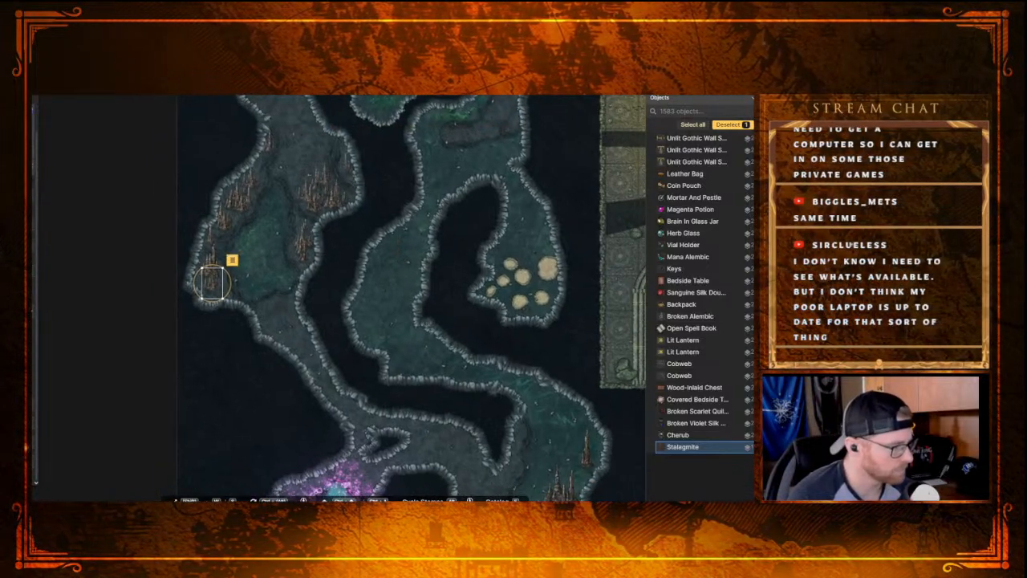
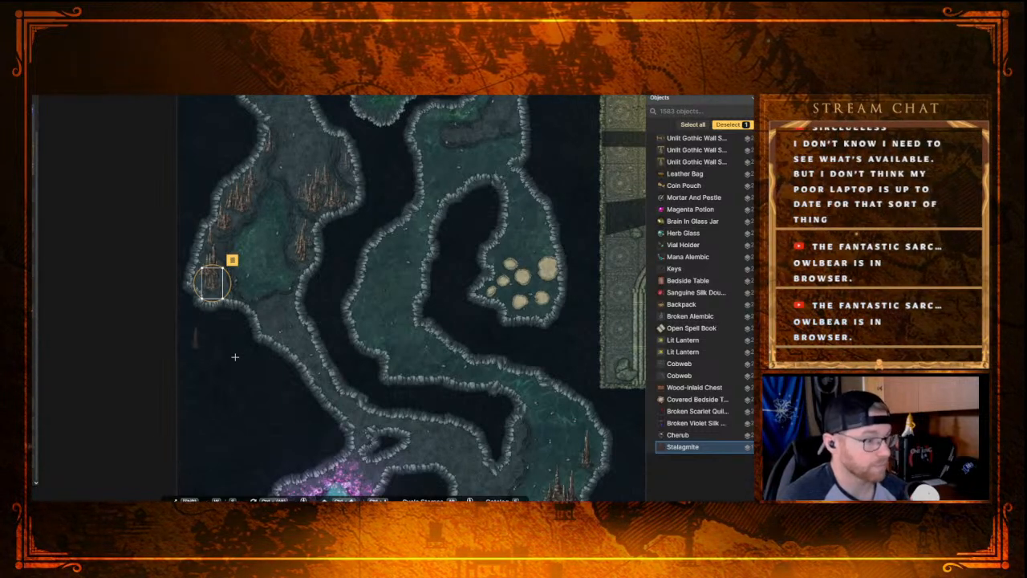
Step: Examine the empty northwestern tunnel, the cavern north of it and the neighbouring stalagmite caves
{"action": "scroll", "coordinate": [337, 353], "scroll_direction": "up", "scroll_amount": 10}
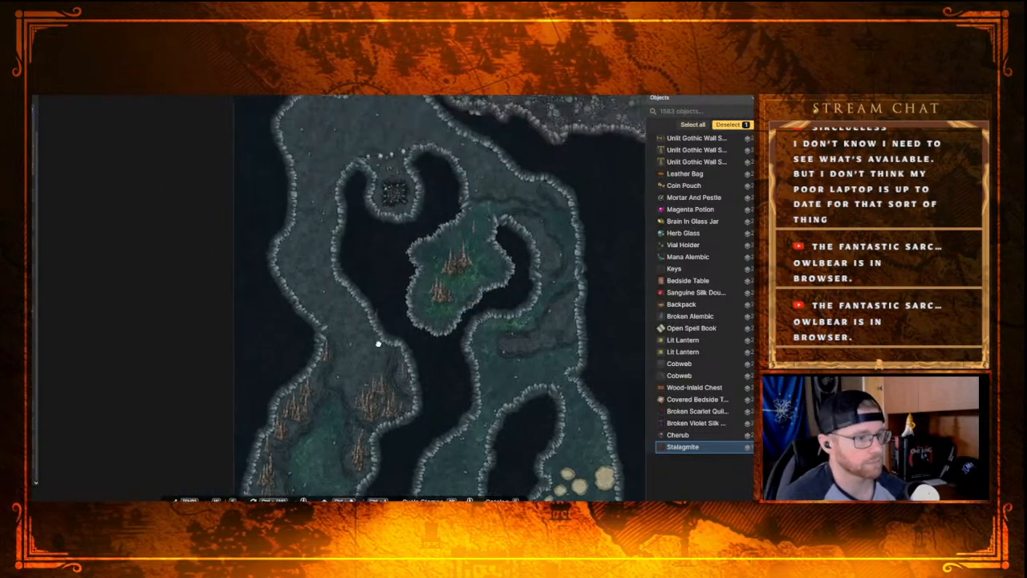
{"action": "left_click_drag", "start_coordinate": [382, 345], "coordinate": [361, 307]}
{"action": "left_click_drag", "start_coordinate": [342, 256], "coordinate": [355, 277]}
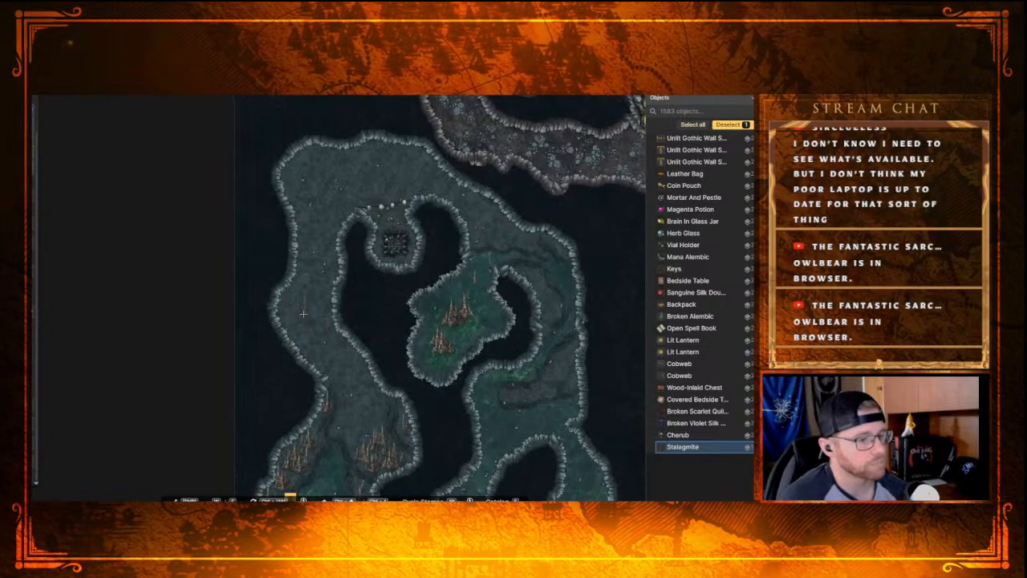
{"action": "left_click_drag", "start_coordinate": [387, 355], "coordinate": [294, 165]}
{"action": "left_click_drag", "start_coordinate": [293, 316], "coordinate": [333, 403]}
{"action": "left_click_drag", "start_coordinate": [273, 165], "coordinate": [365, 420]}
{"action": "left_click_drag", "start_coordinate": [333, 199], "coordinate": [239, 144]}
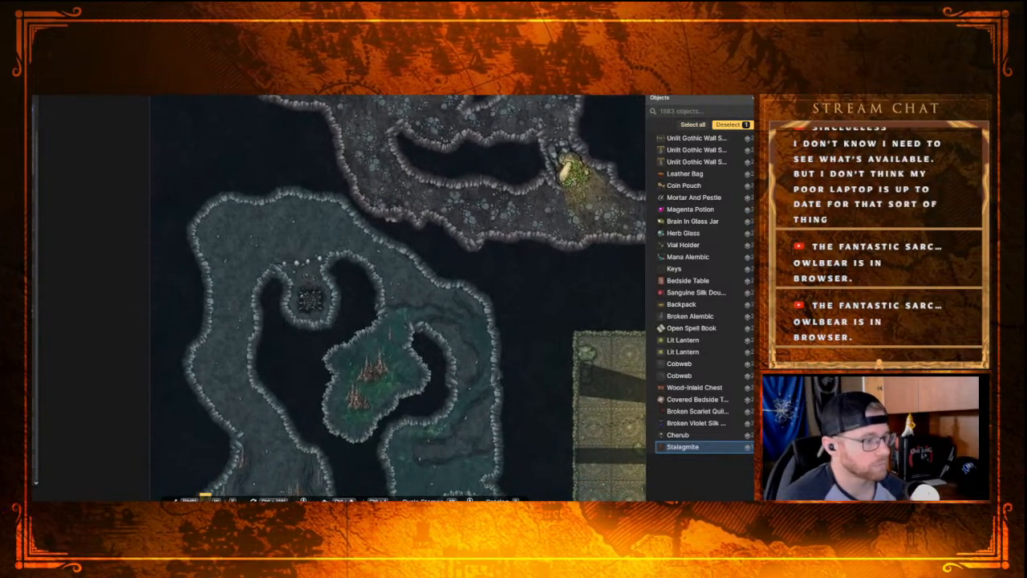
{"action": "left_click_drag", "start_coordinate": [255, 146], "coordinate": [277, 214]}
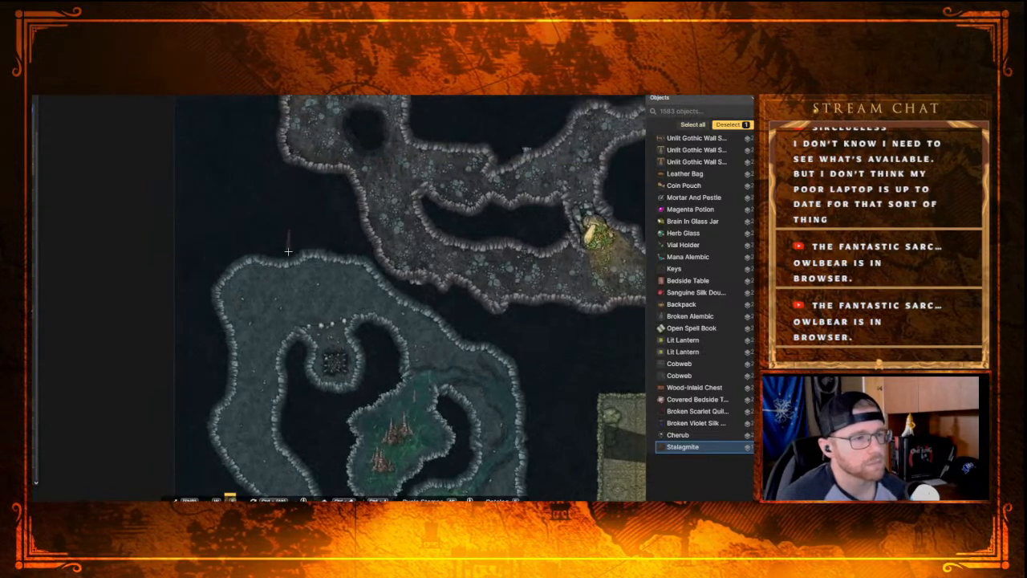
{"action": "left_click_drag", "start_coordinate": [316, 318], "coordinate": [369, 196]}
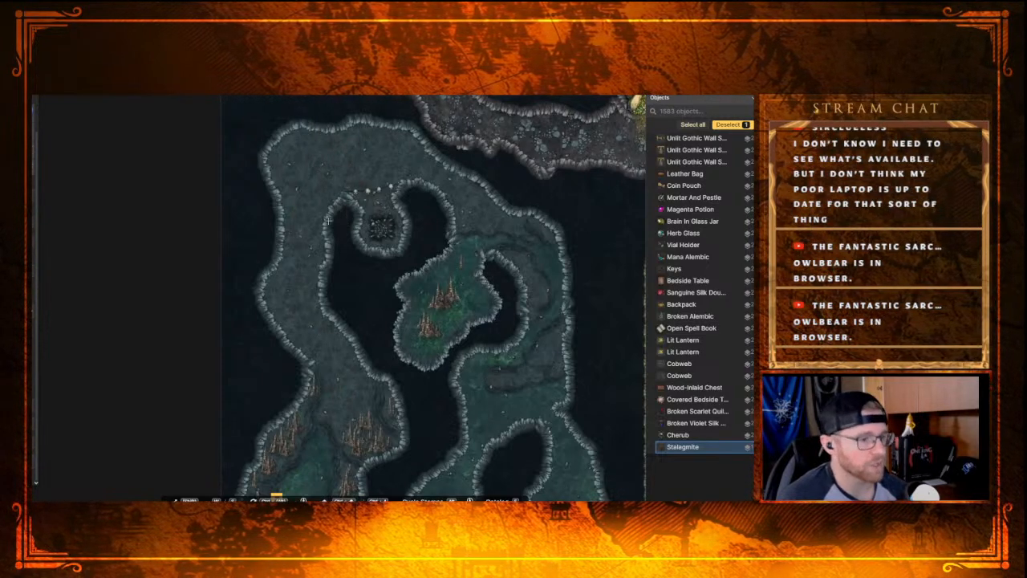
{"action": "left_click_drag", "start_coordinate": [368, 321], "coordinate": [305, 165]}
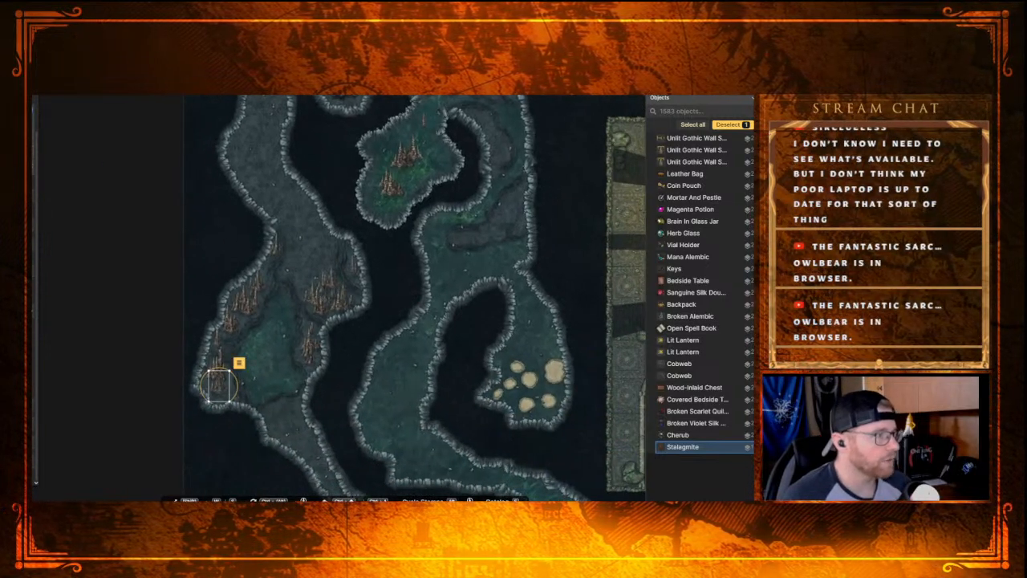
Step: Examine the passages from the western stalagmite cave south to the glowing pool chamber and back north to the pit alcove
{"action": "key", "text": "v"}
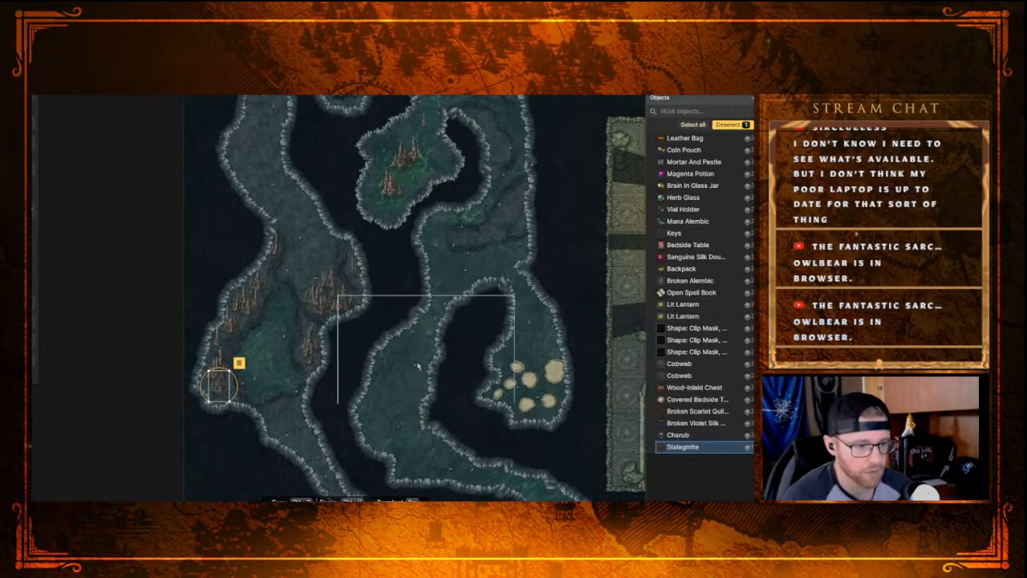
{"action": "scroll", "coordinate": [385, 304], "scroll_direction": "down", "scroll_amount": 5}
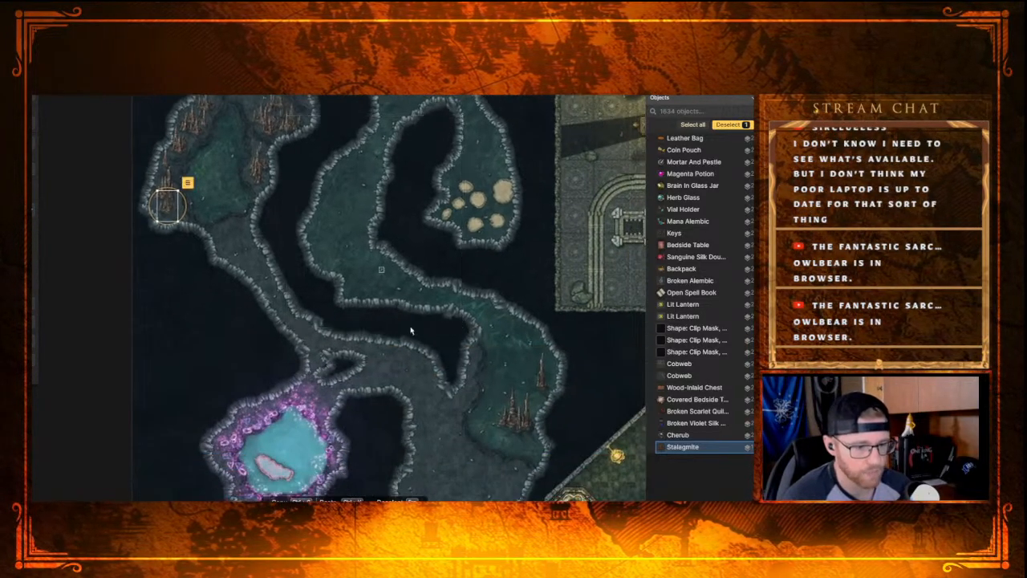
{"action": "scroll", "coordinate": [394, 292], "scroll_direction": "down", "scroll_amount": 5}
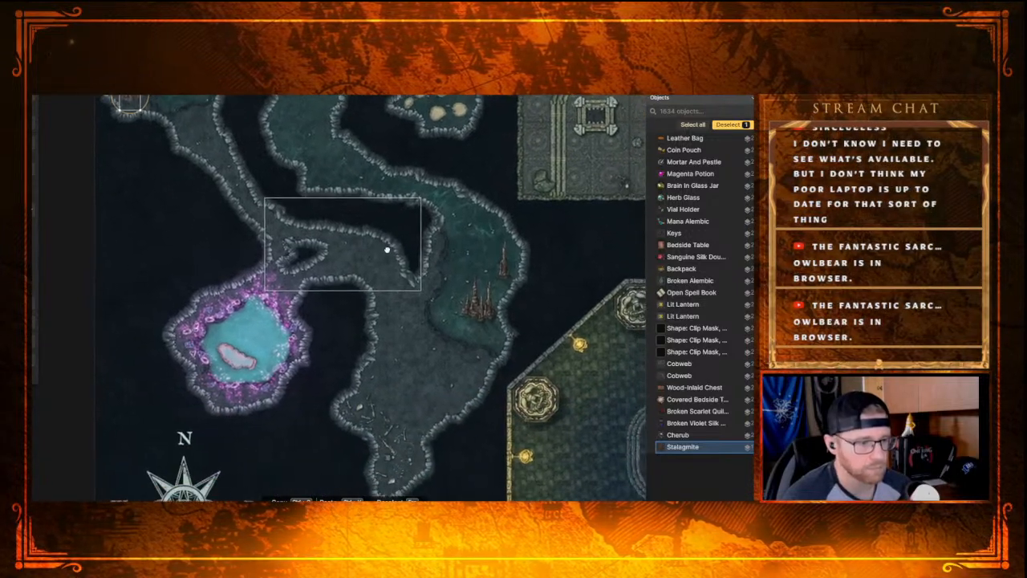
{"action": "scroll", "coordinate": [387, 251], "scroll_direction": "up", "scroll_amount": 8}
{"action": "left_click_drag", "start_coordinate": [461, 279], "coordinate": [386, 165]}
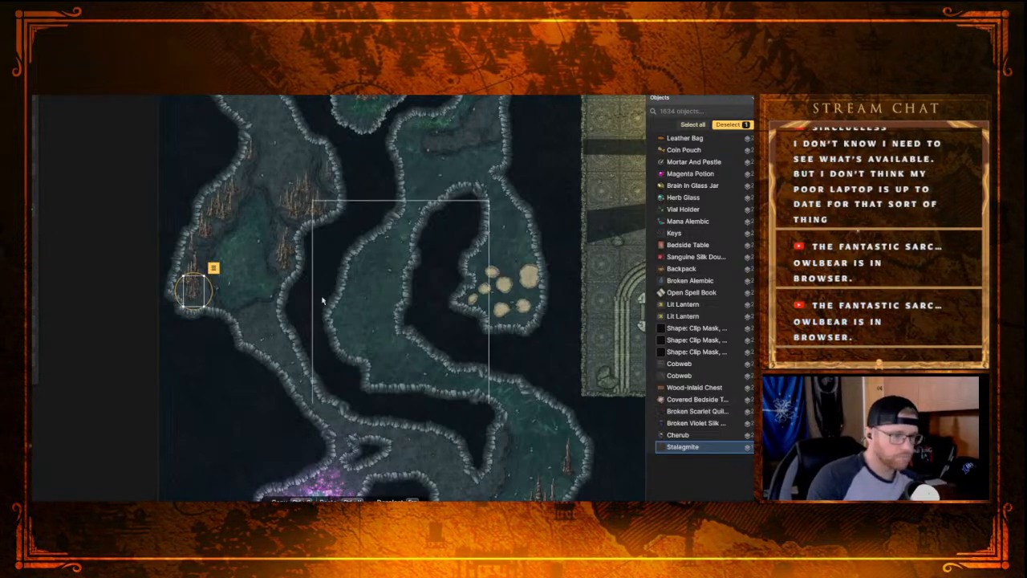
{"action": "left_click_drag", "start_coordinate": [284, 178], "coordinate": [298, 362]}
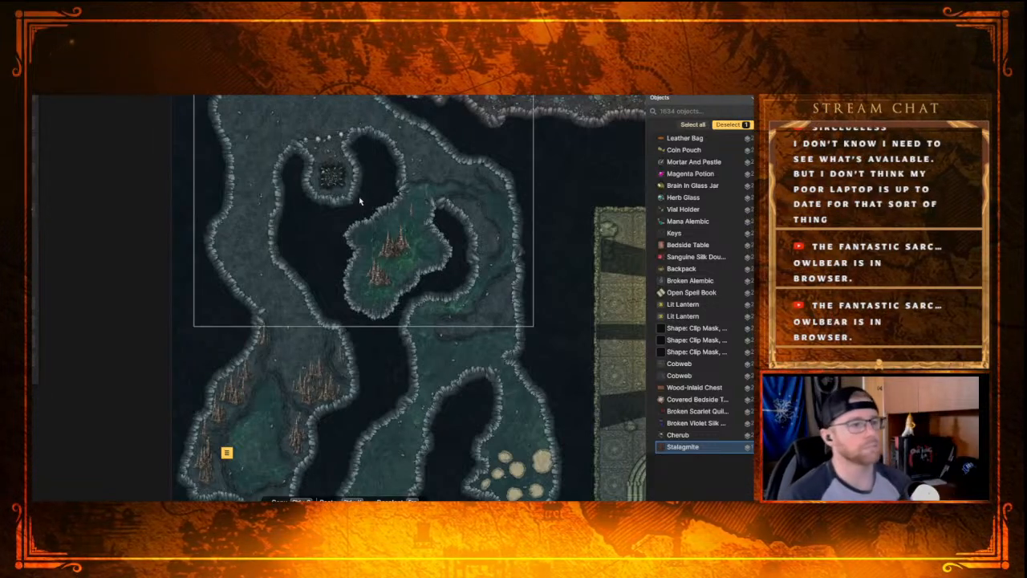
{"action": "left_click_drag", "start_coordinate": [361, 142], "coordinate": [377, 228]}
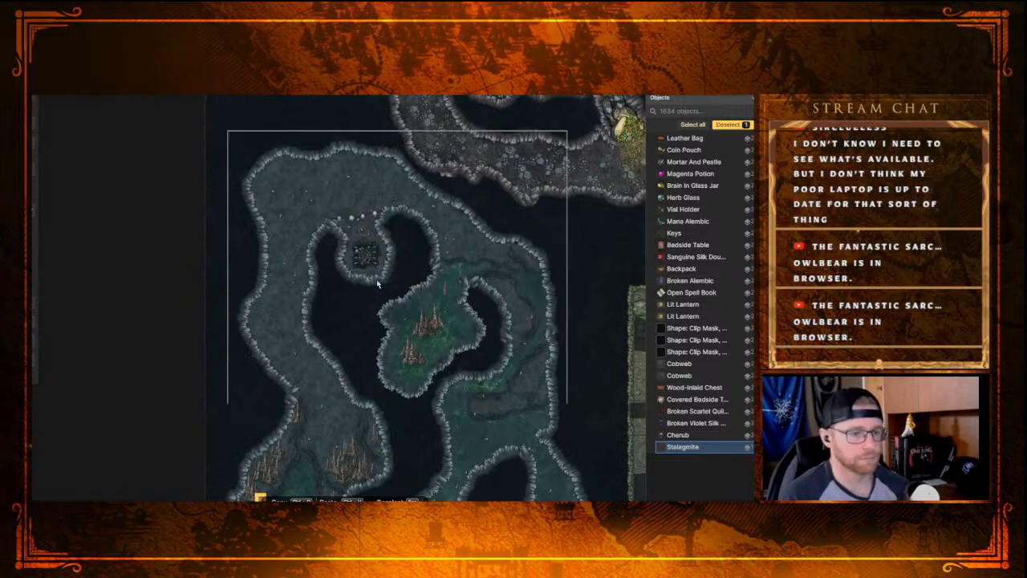
Step: Delete the row of pale stones across the entrance of the small pit alcove in the northwestern tunnel
{"action": "scroll", "coordinate": [375, 285], "scroll_direction": "up", "scroll_amount": 5}
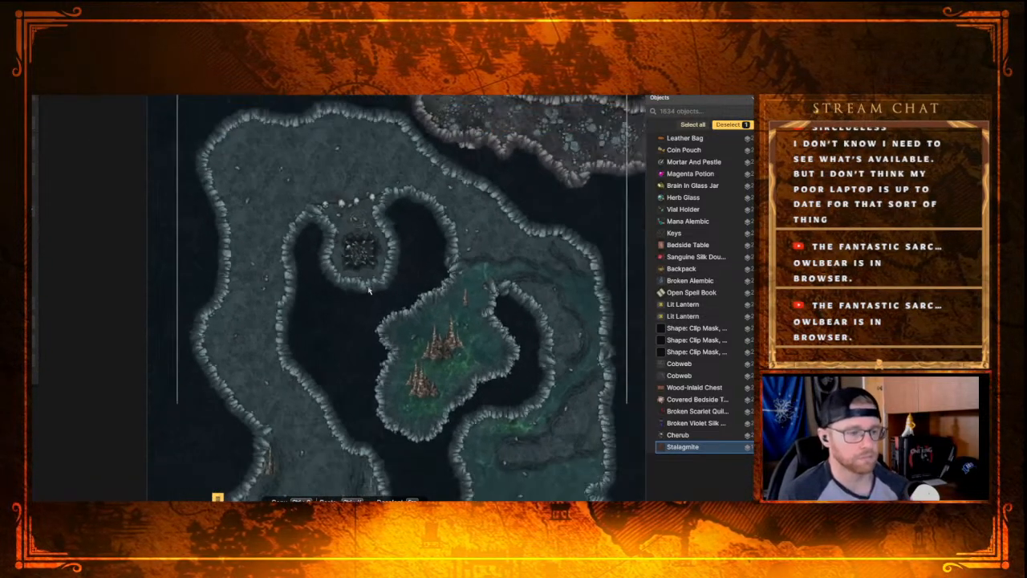
{"action": "scroll", "coordinate": [369, 290], "scroll_direction": "down", "scroll_amount": 2}
{"action": "left_click_drag", "start_coordinate": [362, 313], "coordinate": [357, 249]}
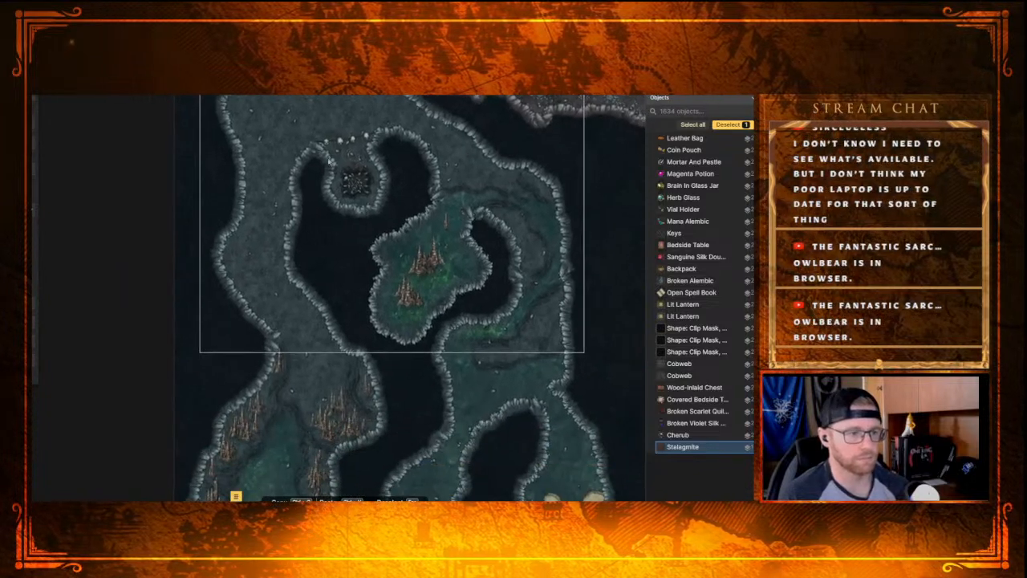
{"action": "left_click", "coordinate": [344, 144]}
{"action": "key", "text": "Delete"}
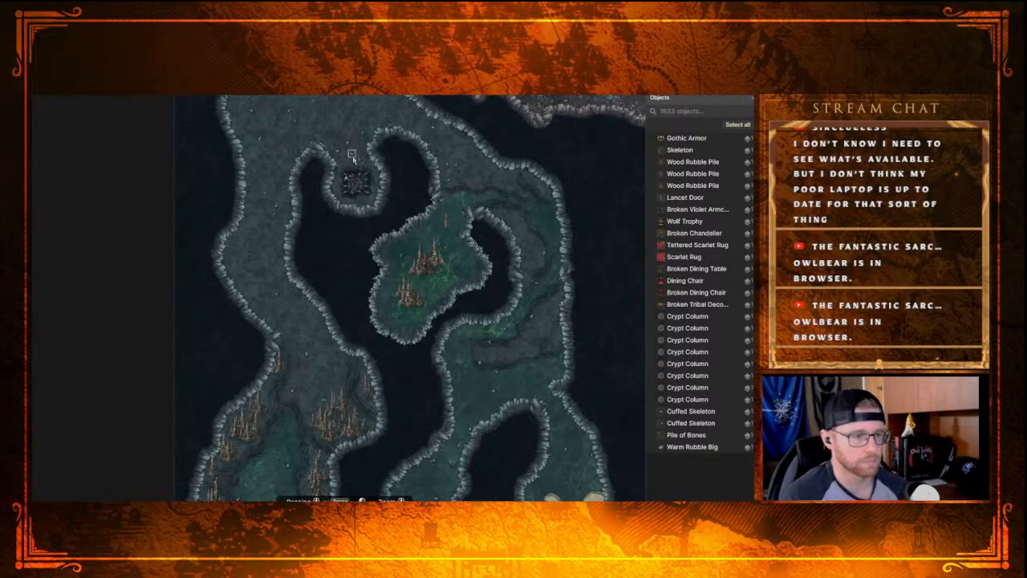
Step: Place a large Stalagmite on the rocky ledge in the passage southeast of the green stalagmite cave
{"action": "left_click_drag", "start_coordinate": [399, 159], "coordinate": [422, 193]}
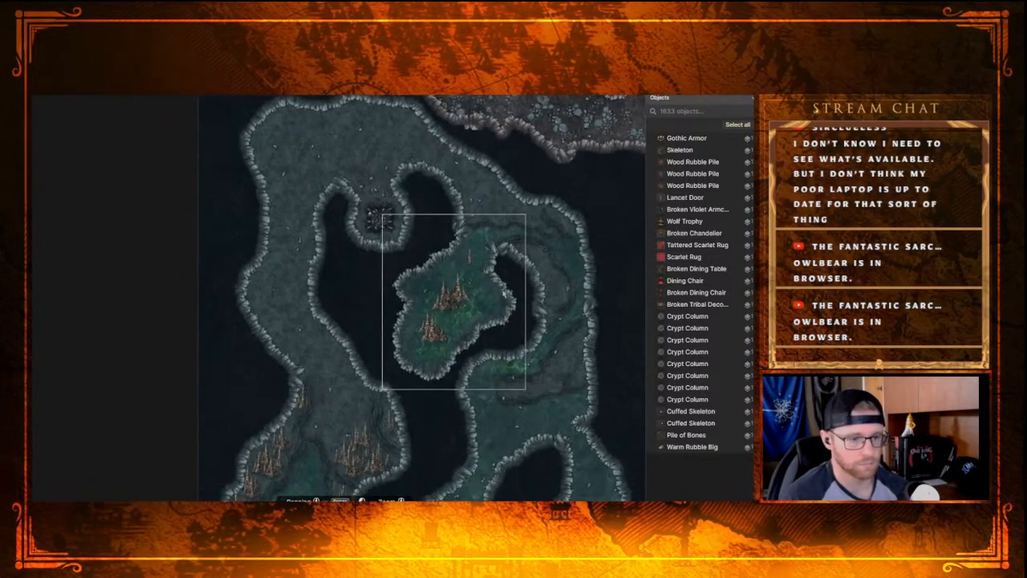
{"action": "scroll", "coordinate": [369, 281], "scroll_direction": "up", "scroll_amount": 2}
{"action": "scroll", "coordinate": [406, 229], "scroll_direction": "up", "scroll_amount": 2}
{"action": "scroll", "coordinate": [393, 227], "scroll_direction": "down", "scroll_amount": 2}
{"action": "left_click_drag", "start_coordinate": [429, 232], "coordinate": [386, 213]}
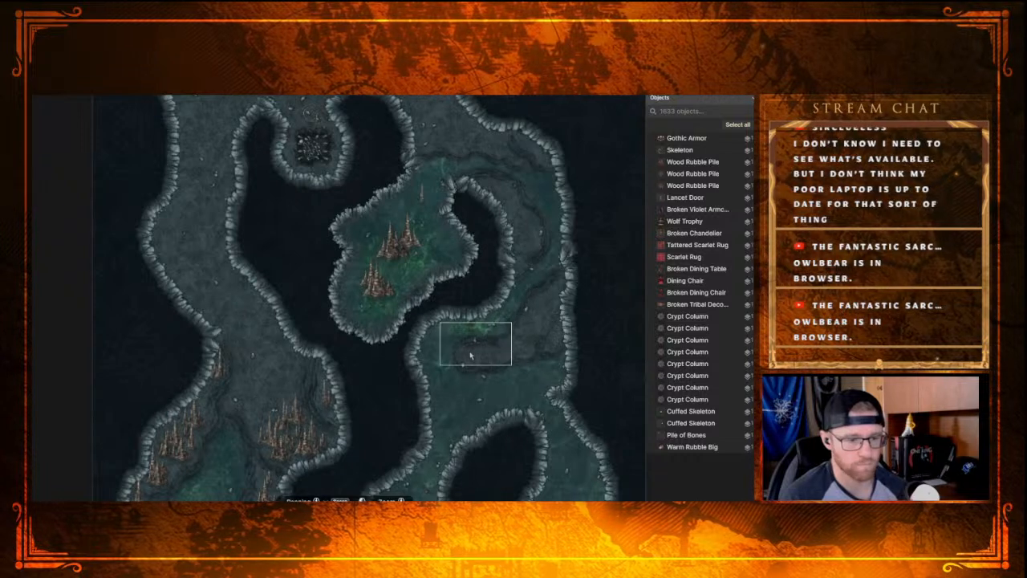
{"action": "left_click_drag", "start_coordinate": [620, 374], "coordinate": [553, 334]}
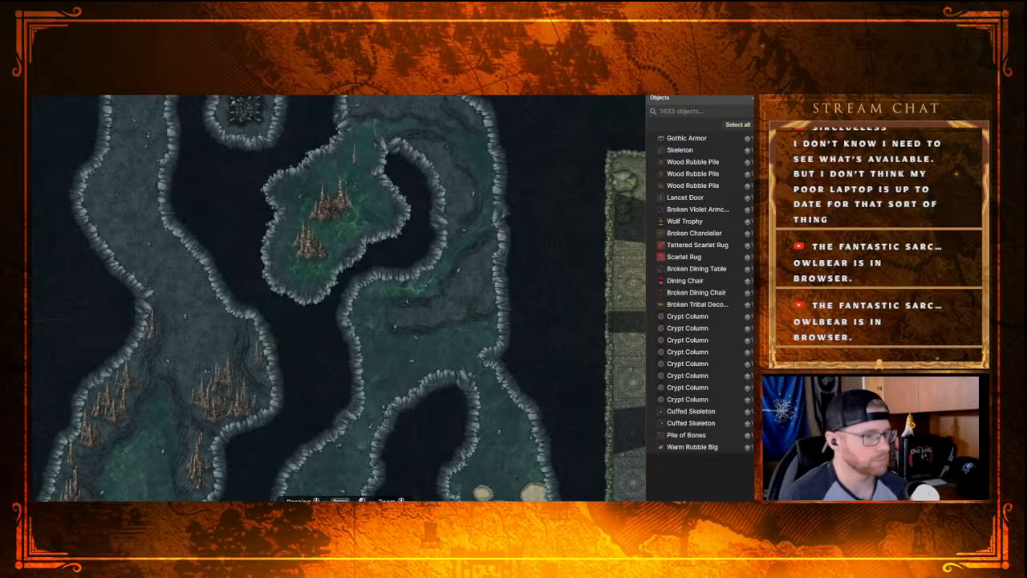
{"action": "key", "text": "s"}
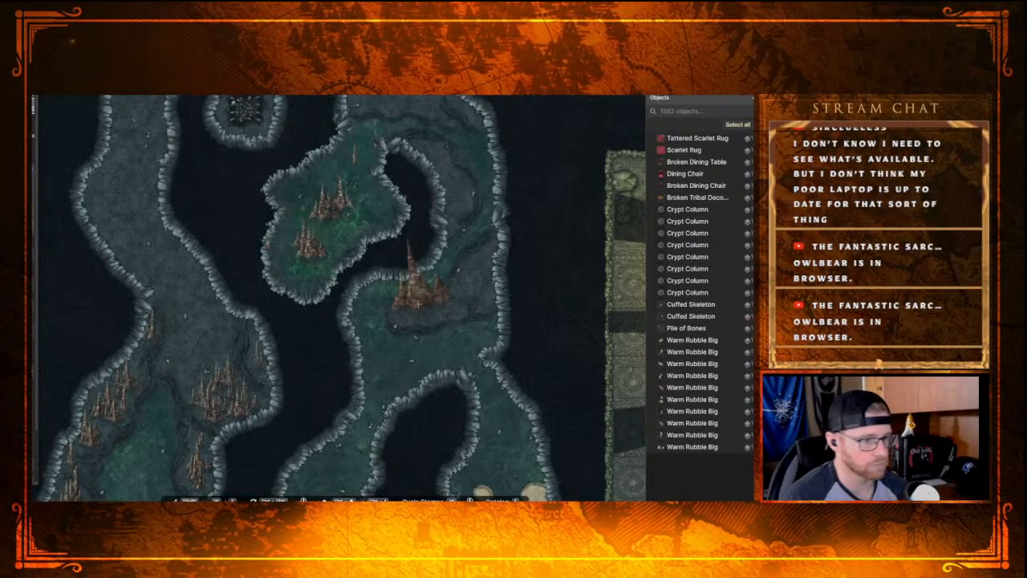
{"action": "left_click", "coordinate": [459, 287]}
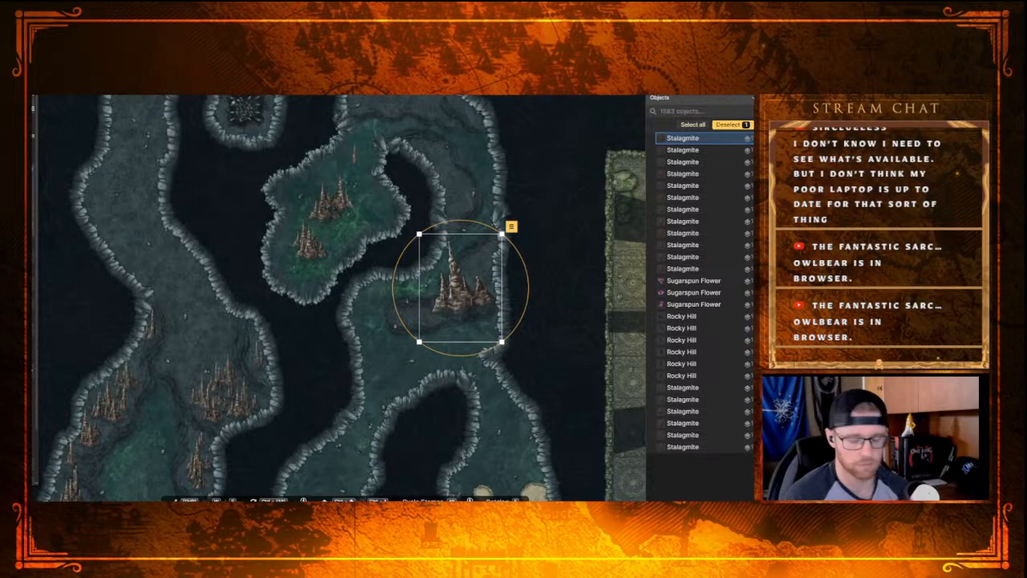
Step: Shrink the new Stalagmite to a small size and move it to the northern bend of the curved passage's inner wall
{"action": "key", "text": "ctrl+z"}
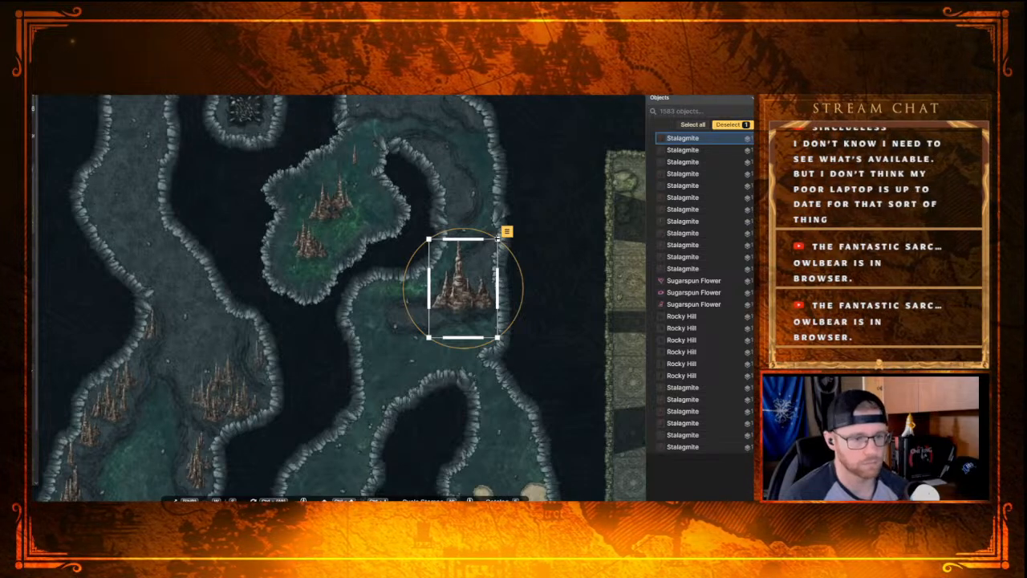
{"action": "left_click", "coordinate": [521, 223]}
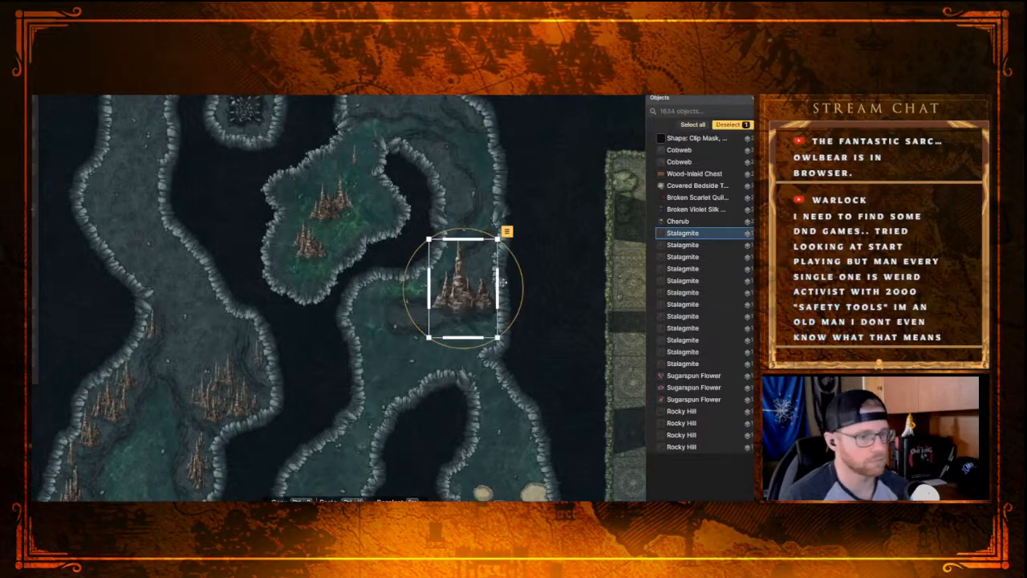
{"action": "left_click_drag", "start_coordinate": [496, 242], "coordinate": [454, 222]}
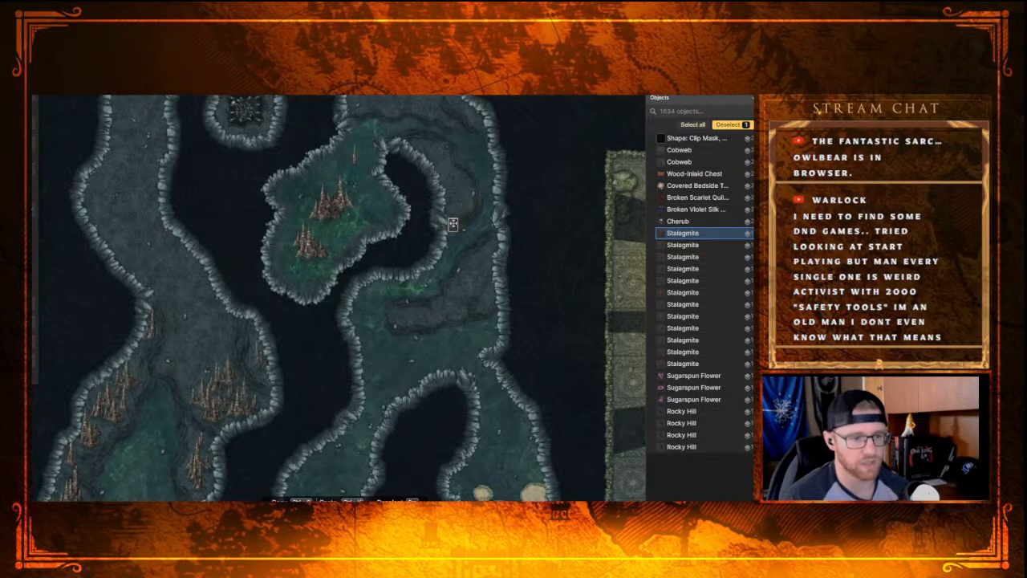
{"action": "left_click_drag", "start_coordinate": [453, 222], "coordinate": [416, 144]}
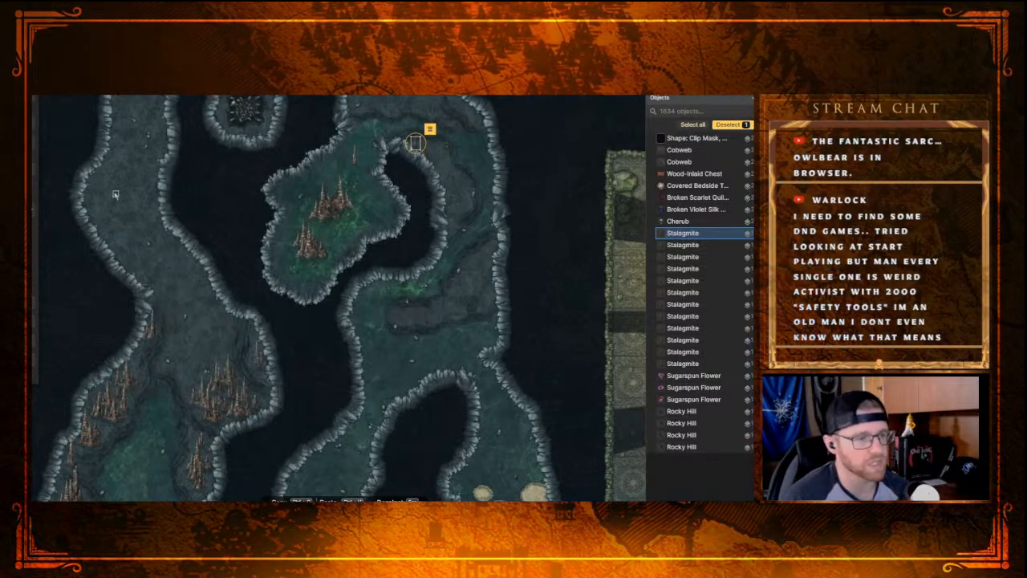
{"action": "scroll", "coordinate": [420, 180], "scroll_direction": "up", "scroll_amount": 5}
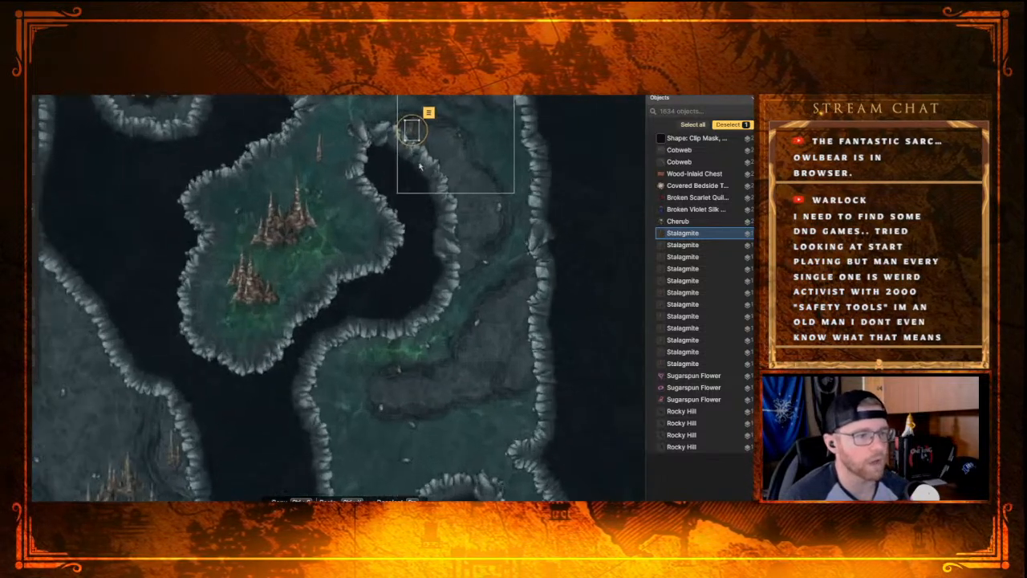
{"action": "left_click_drag", "start_coordinate": [412, 181], "coordinate": [402, 248]}
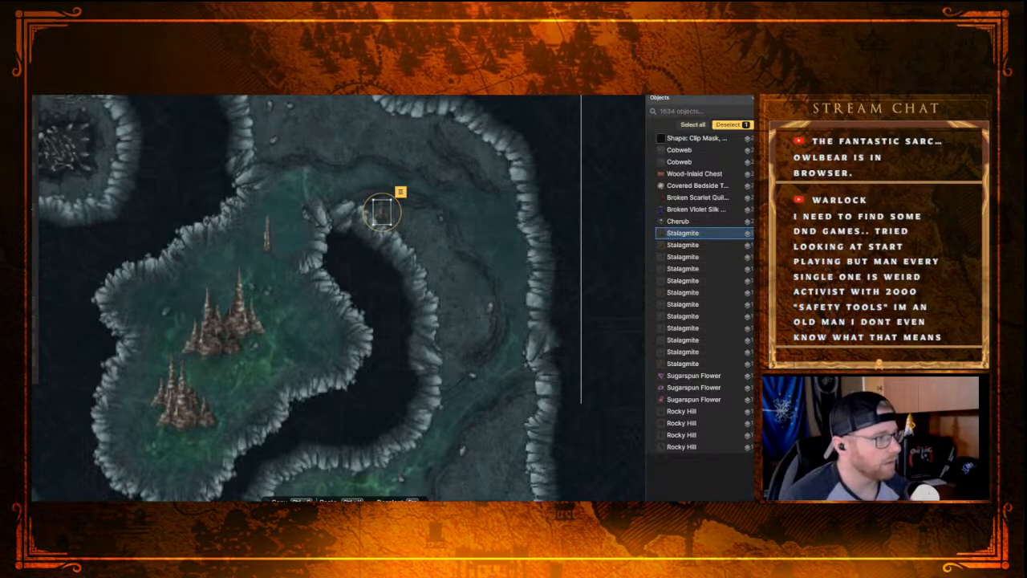
Step: Add a cluster of small Stalagmites along the inner wall at the northern bend of the curved passage
{"action": "left_click", "coordinate": [32, 183]}
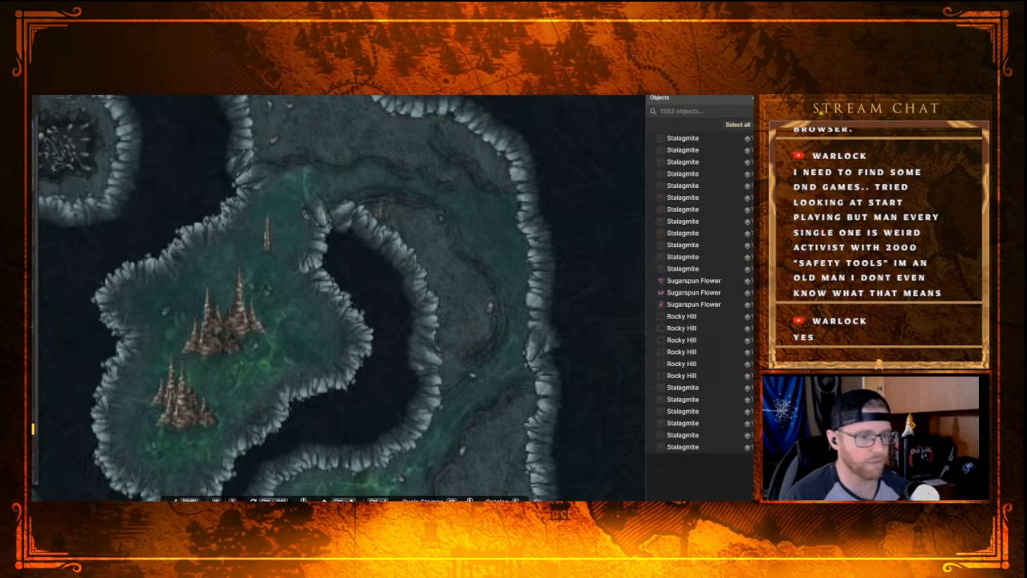
{"action": "mouse_move", "coordinate": [390, 222]}
{"action": "left_mouse_down"}
{"action": "mouse_move", "coordinate": [412, 223]}
{"action": "mouse_move", "coordinate": [406, 234]}
{"action": "mouse_move", "coordinate": [399, 217]}
{"action": "mouse_move", "coordinate": [433, 221]}
{"action": "mouse_move", "coordinate": [411, 239]}
{"action": "mouse_move", "coordinate": [419, 257]}
{"action": "left_mouse_up"}
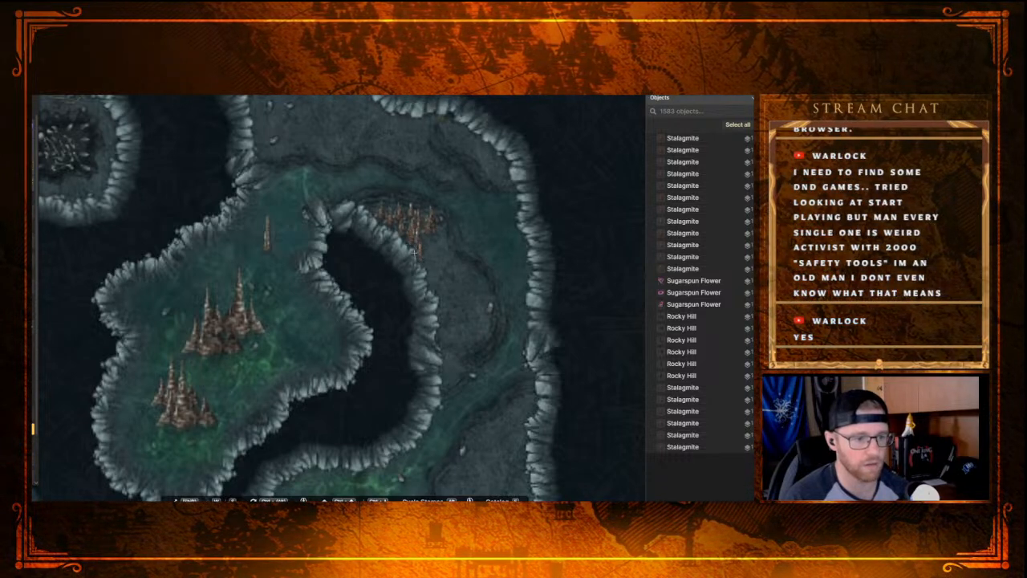
{"action": "left_click", "coordinate": [438, 238]}
{"action": "left_click", "coordinate": [443, 250]}
{"action": "left_click_drag", "start_coordinate": [452, 260], "coordinate": [452, 263]}
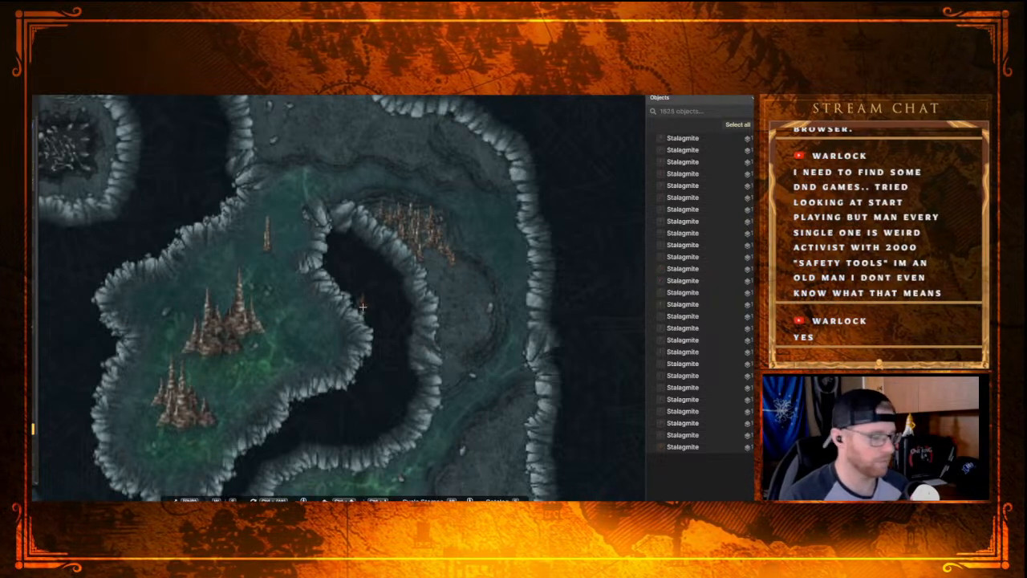
Step: Undo the small stalagmite cluster and the resizing, and delete the remaining large Stalagmite from the curved passage
{"action": "key", "text": "ctrl+z"}
{"action": "key", "text": "ctrl+z"}
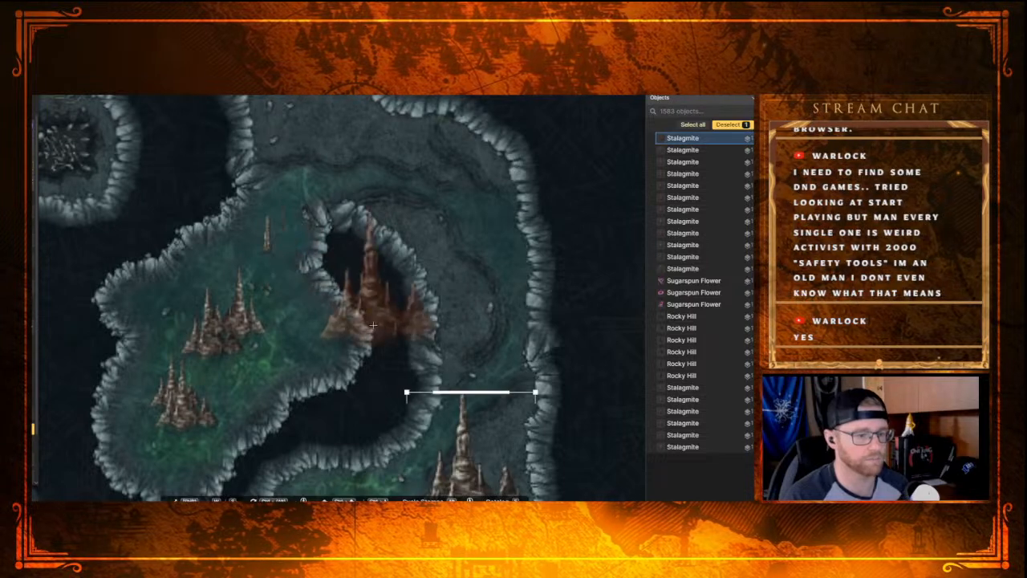
{"action": "key", "text": "s"}
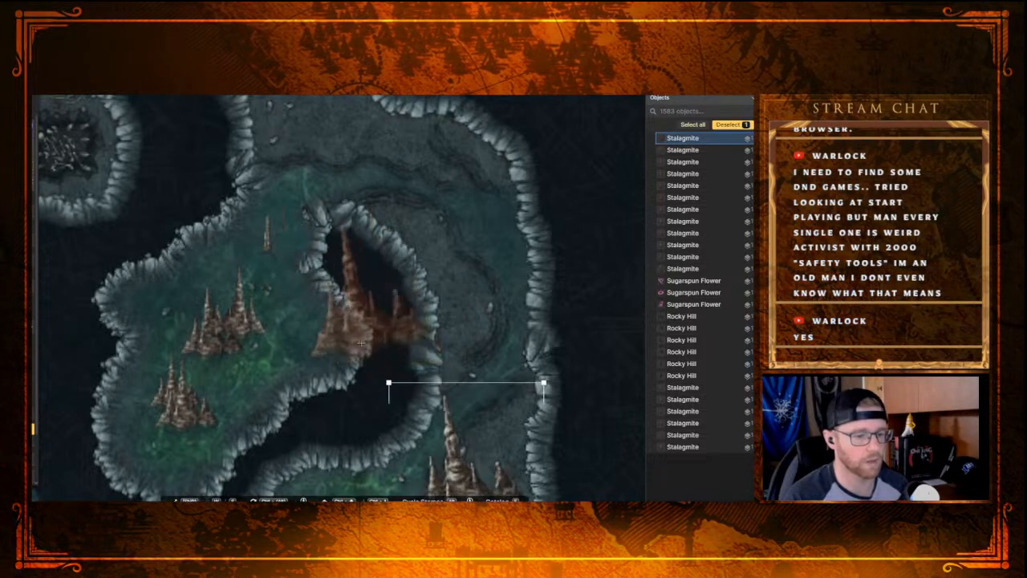
{"action": "key", "text": "Delete"}
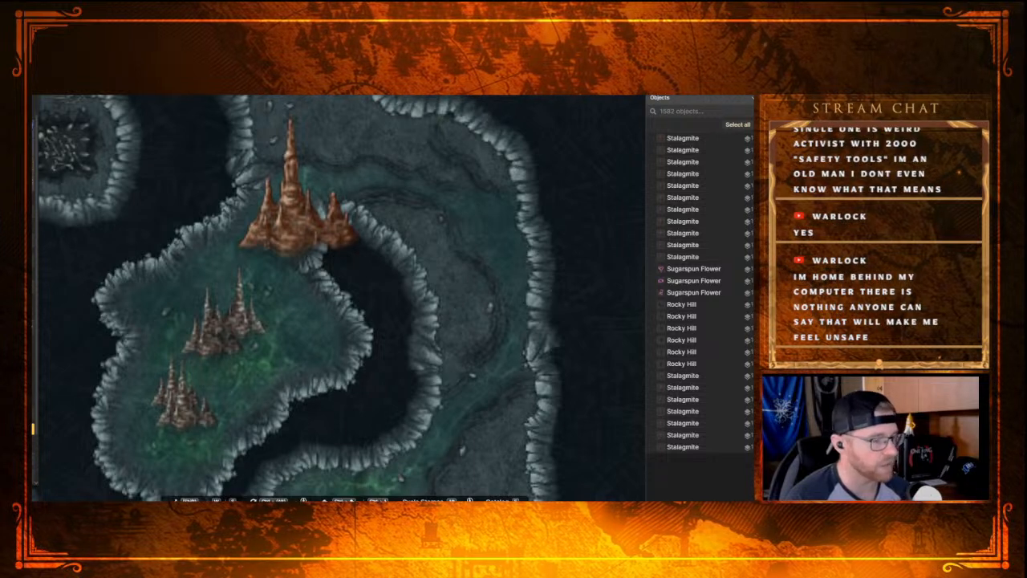
{"action": "left_click_drag", "start_coordinate": [305, 239], "coordinate": [402, 229]}
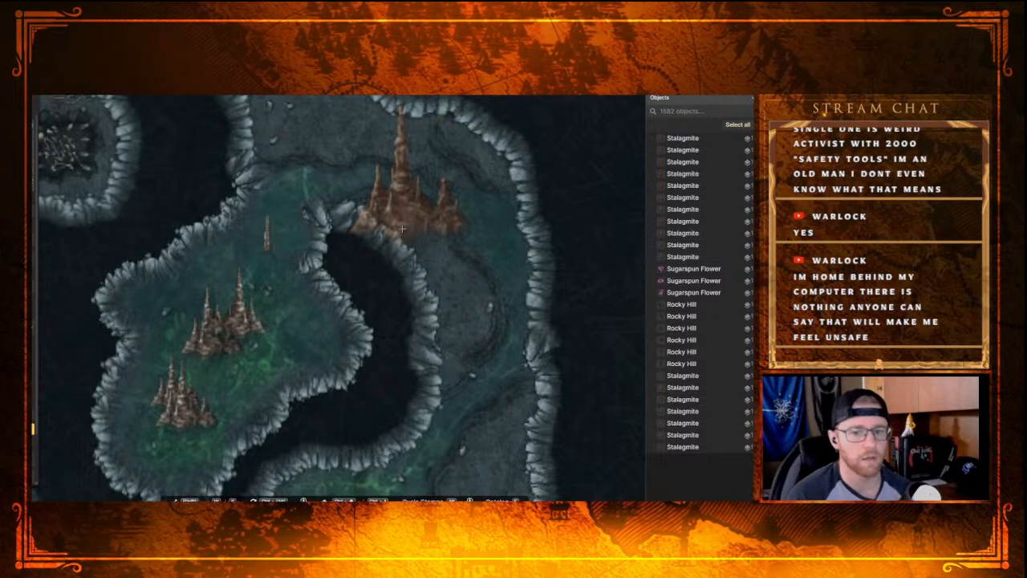
{"action": "scroll", "coordinate": [373, 250], "scroll_direction": "up", "scroll_amount": 1}
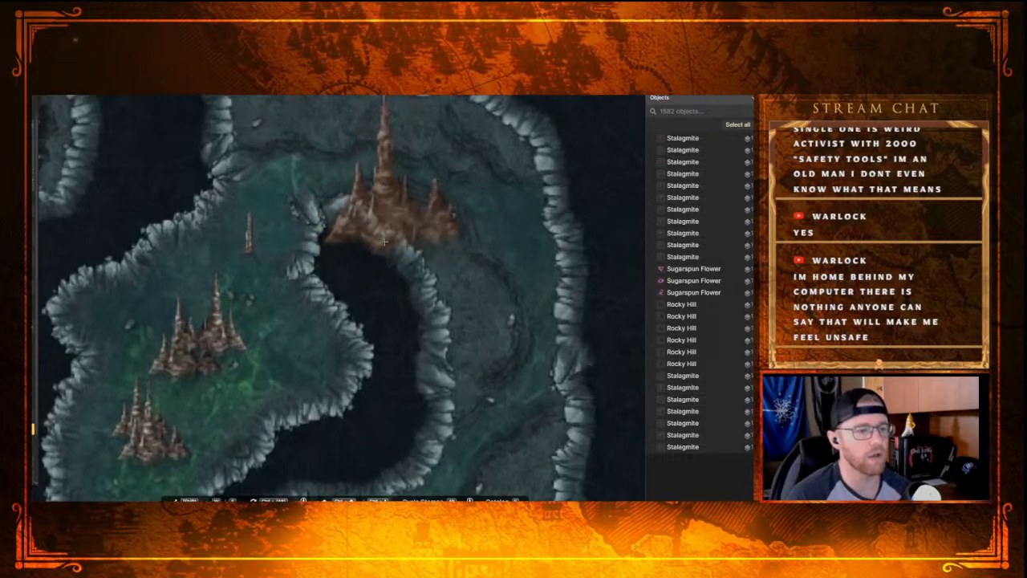
{"action": "scroll", "coordinate": [376, 273], "scroll_direction": "down", "scroll_amount": 3}
{"action": "scroll", "coordinate": [376, 275], "scroll_direction": "down", "scroll_amount": 2}
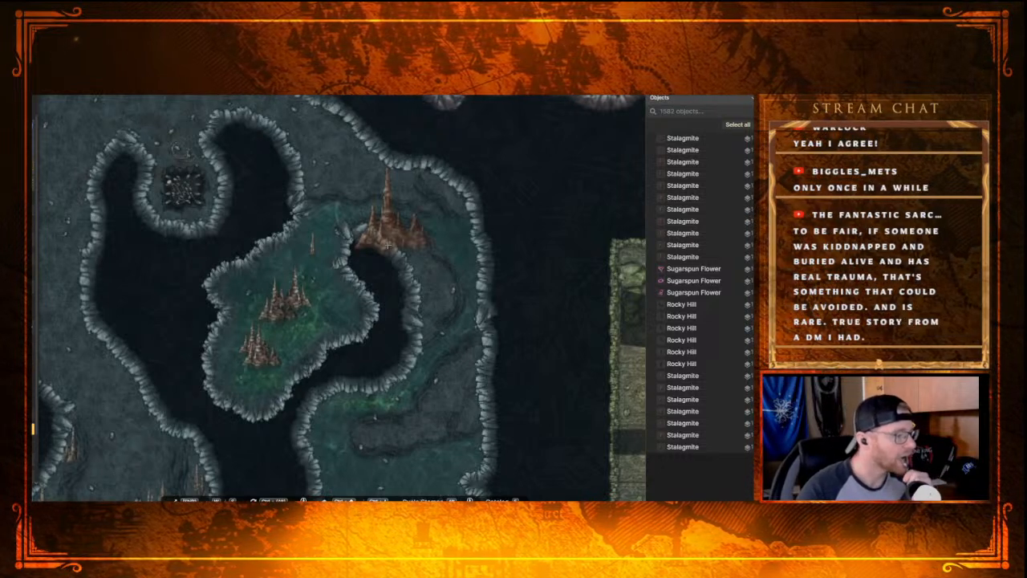
Step: Place a large Stalagmite cluster on the inner wall at the northern bend of the curved passage
{"action": "left_click_drag", "start_coordinate": [388, 245], "coordinate": [295, 245]}
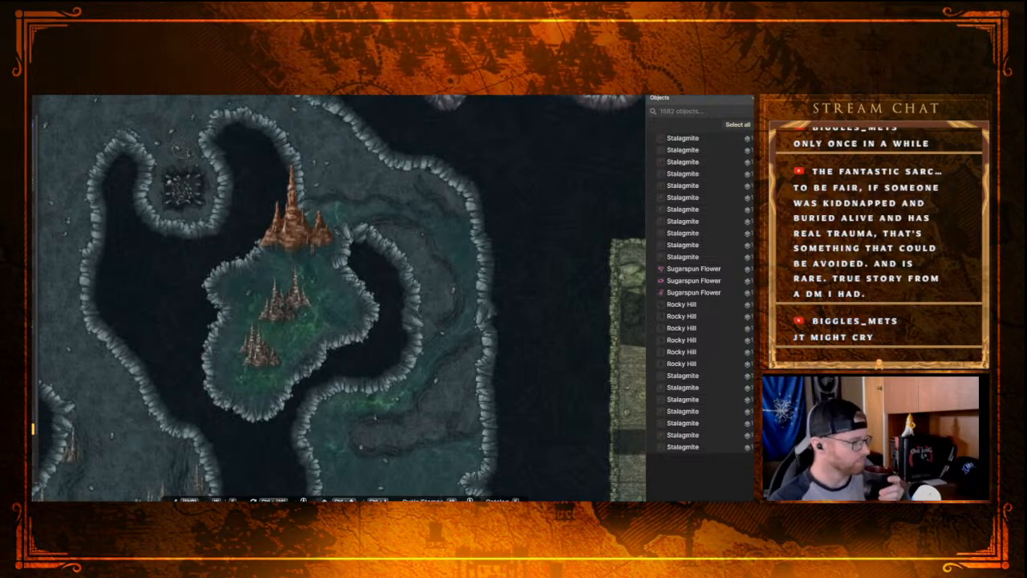
{"action": "left_click_drag", "start_coordinate": [293, 236], "coordinate": [393, 240]}
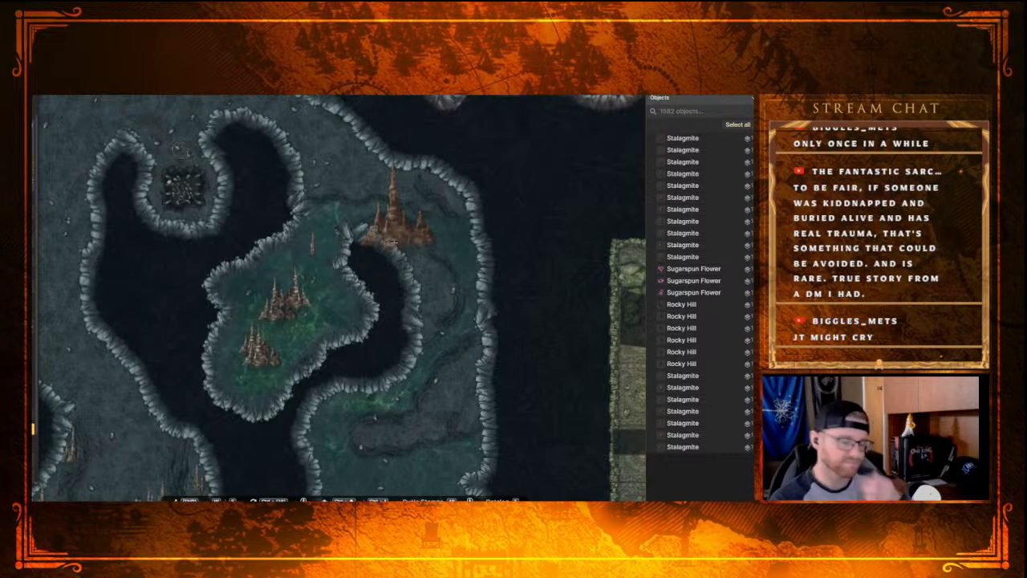
{"action": "left_click", "coordinate": [393, 242]}
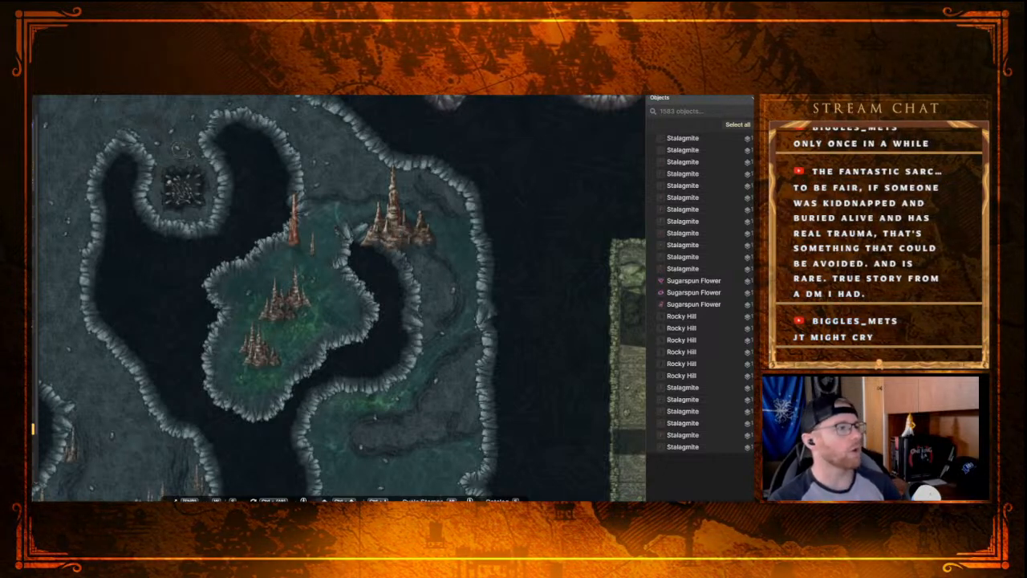
Step: Try shrinking the large Stalagmite cluster to a tiny size at the northern bend, and delete it
{"action": "key", "text": "v"}
{"action": "left_click", "coordinate": [394, 218]}
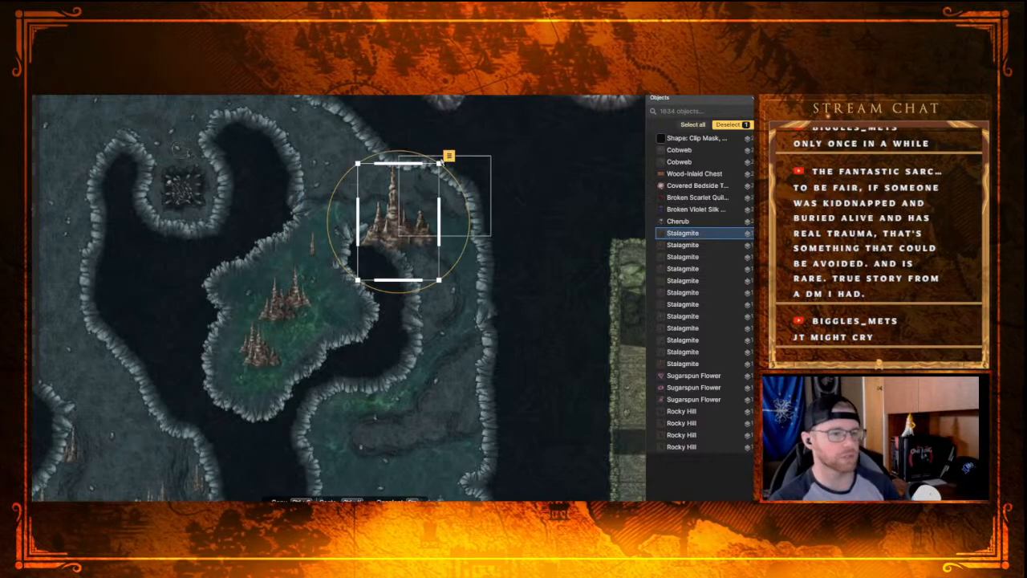
{"action": "left_click_drag", "start_coordinate": [439, 163], "coordinate": [385, 225]}
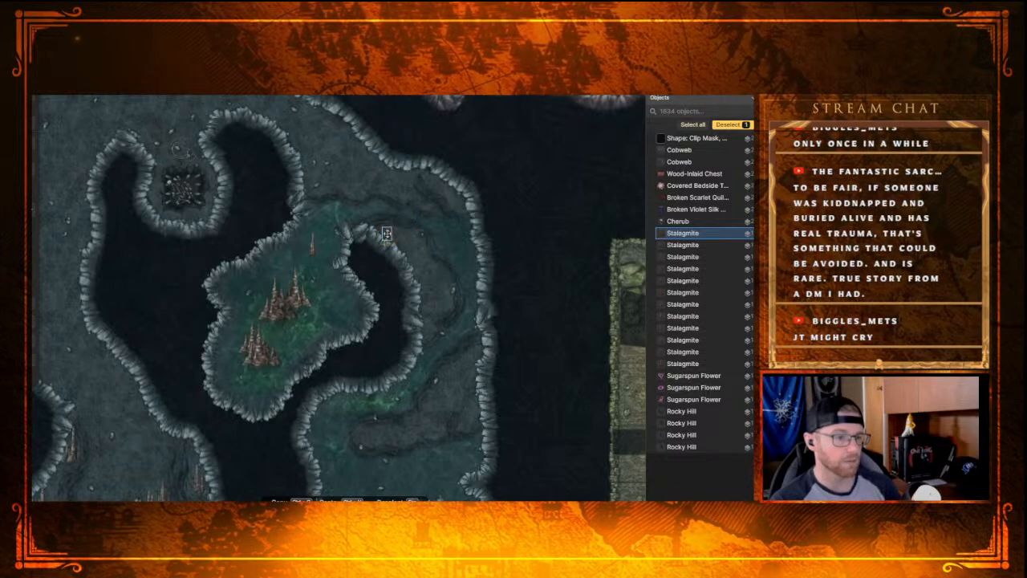
{"action": "left_click_drag", "start_coordinate": [382, 232], "coordinate": [382, 231]}
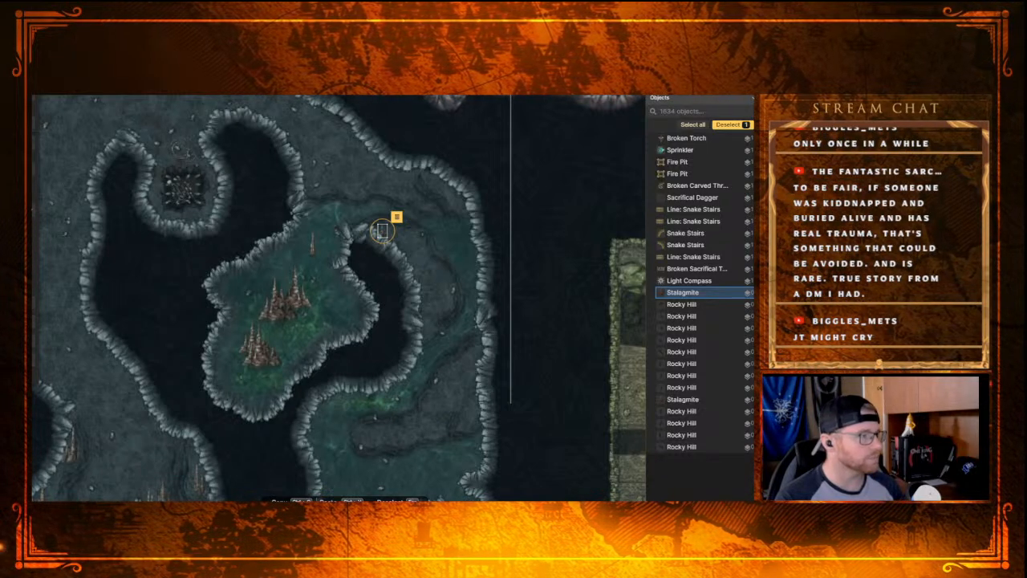
{"action": "key", "text": "Delete"}
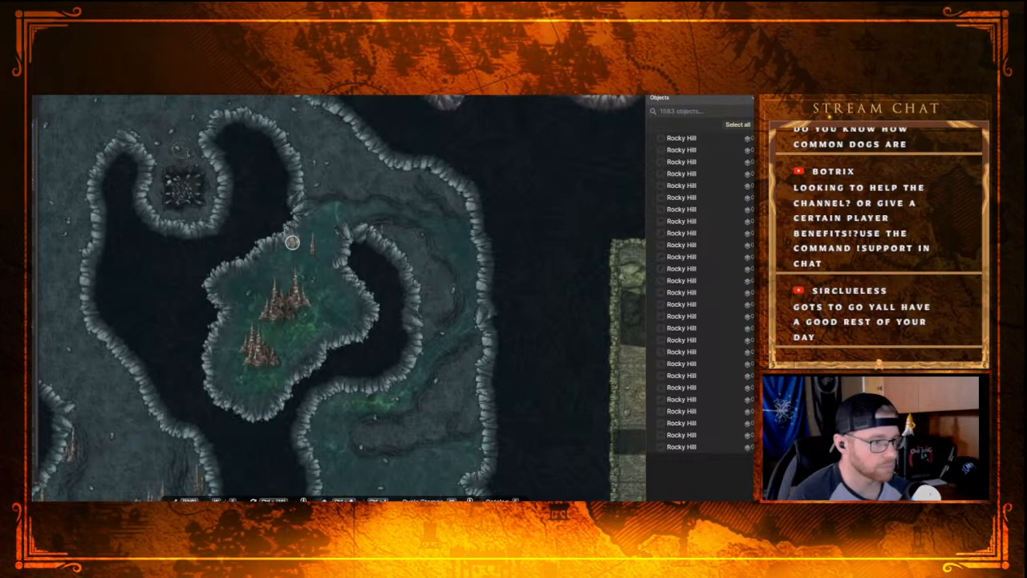
Step: Scatter dense small Stalagmites over the curved passage's inner ledge, its northeast outer corner and the southern rocky ledge
{"action": "mouse_move", "coordinate": [418, 265]}
{"action": "left_mouse_down"}
{"action": "mouse_move", "coordinate": [427, 333]}
{"action": "mouse_move", "coordinate": [450, 285]}
{"action": "mouse_move", "coordinate": [434, 263]}
{"action": "mouse_move", "coordinate": [442, 310]}
{"action": "mouse_move", "coordinate": [430, 272]}
{"action": "left_mouse_up"}
{"action": "left_click", "coordinate": [424, 257]}
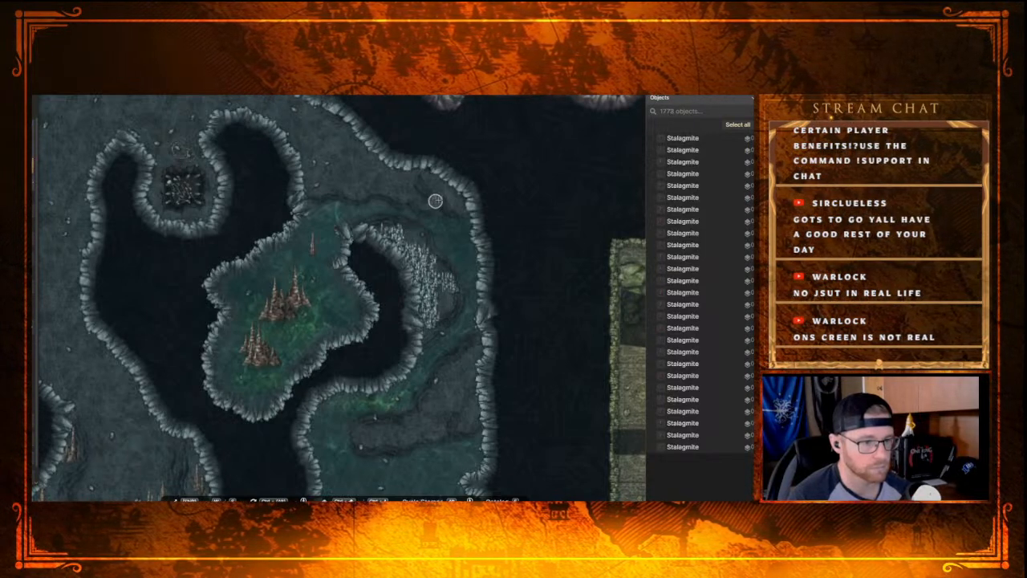
{"action": "mouse_move", "coordinate": [455, 204]}
{"action": "left_mouse_down"}
{"action": "mouse_move", "coordinate": [430, 181]}
{"action": "mouse_move", "coordinate": [451, 202]}
{"action": "left_mouse_up"}
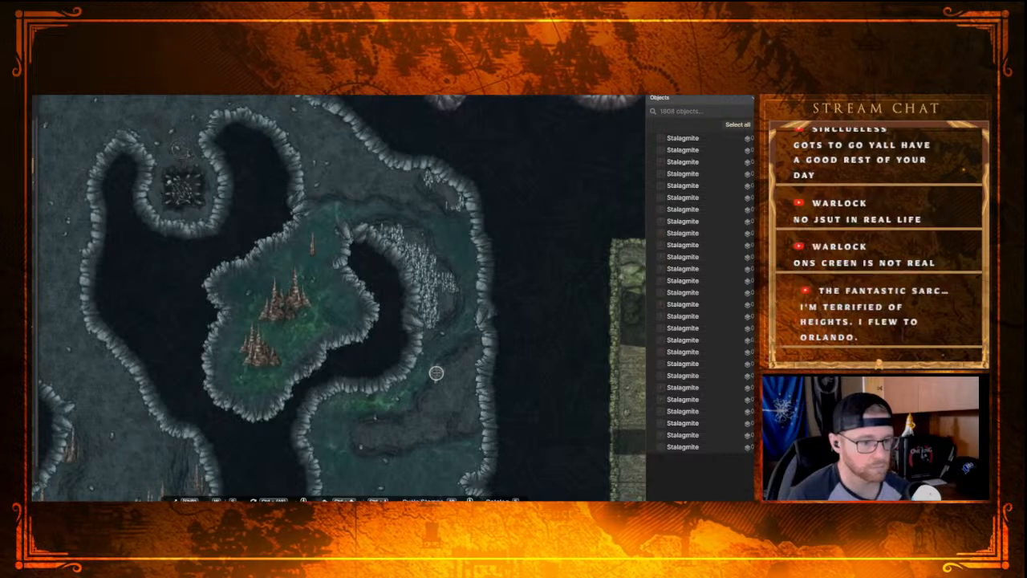
{"action": "mouse_move", "coordinate": [444, 373]}
{"action": "left_mouse_down"}
{"action": "mouse_move", "coordinate": [471, 357]}
{"action": "mouse_move", "coordinate": [465, 384]}
{"action": "mouse_move", "coordinate": [436, 421]}
{"action": "mouse_move", "coordinate": [406, 437]}
{"action": "mouse_move", "coordinate": [361, 436]}
{"action": "mouse_move", "coordinate": [424, 421]}
{"action": "mouse_move", "coordinate": [457, 370]}
{"action": "mouse_move", "coordinate": [470, 418]}
{"action": "mouse_move", "coordinate": [418, 436]}
{"action": "mouse_move", "coordinate": [458, 382]}
{"action": "mouse_move", "coordinate": [409, 237]}
{"action": "left_mouse_up"}
{"action": "left_click", "coordinate": [412, 237]}
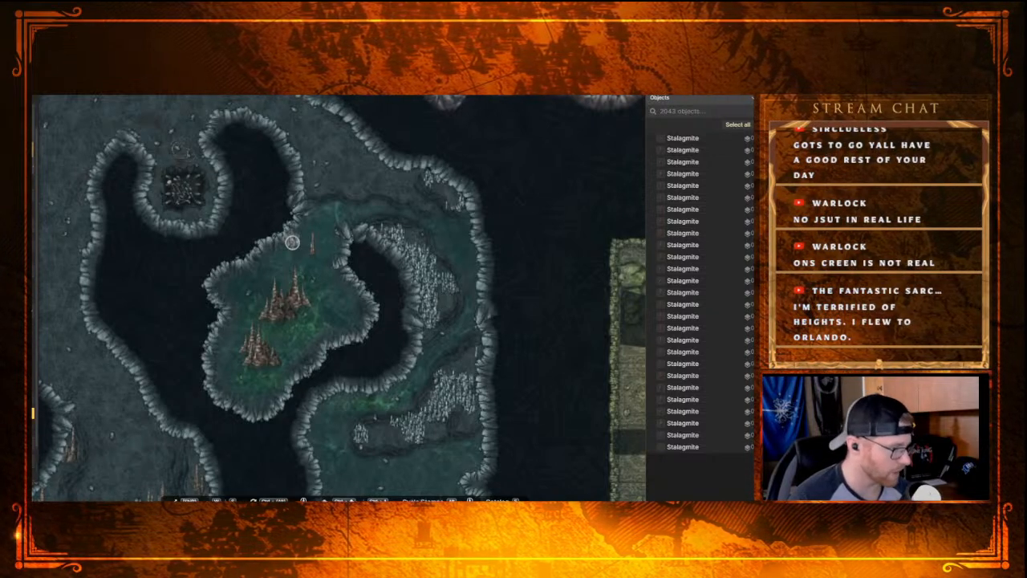
Step: Add individual small Stalagmites to the bare eastern edge of the curved passage's inner ledge
{"action": "left_click", "coordinate": [444, 305]}
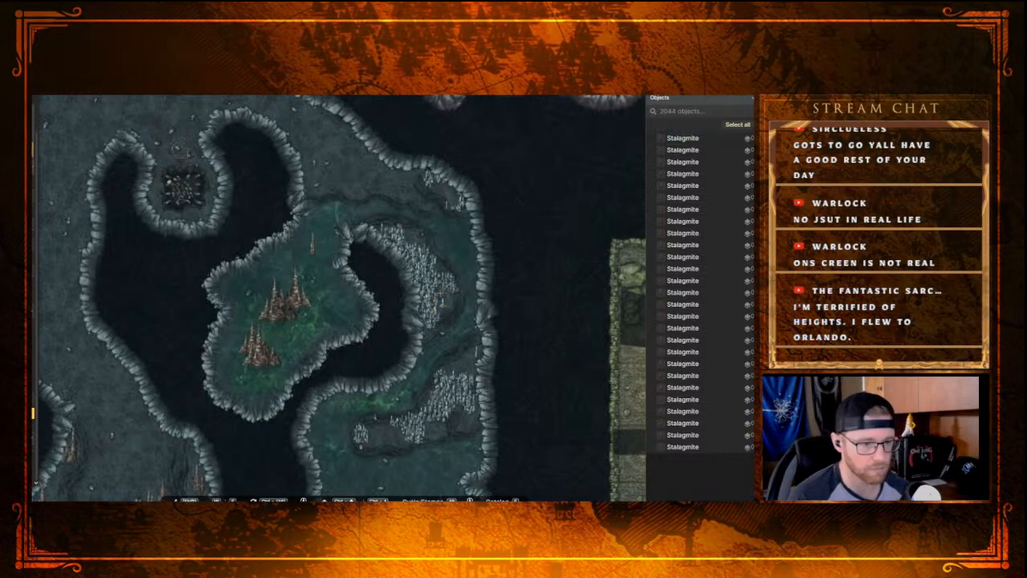
{"action": "left_click", "coordinate": [444, 304]}
{"action": "left_click", "coordinate": [444, 303]}
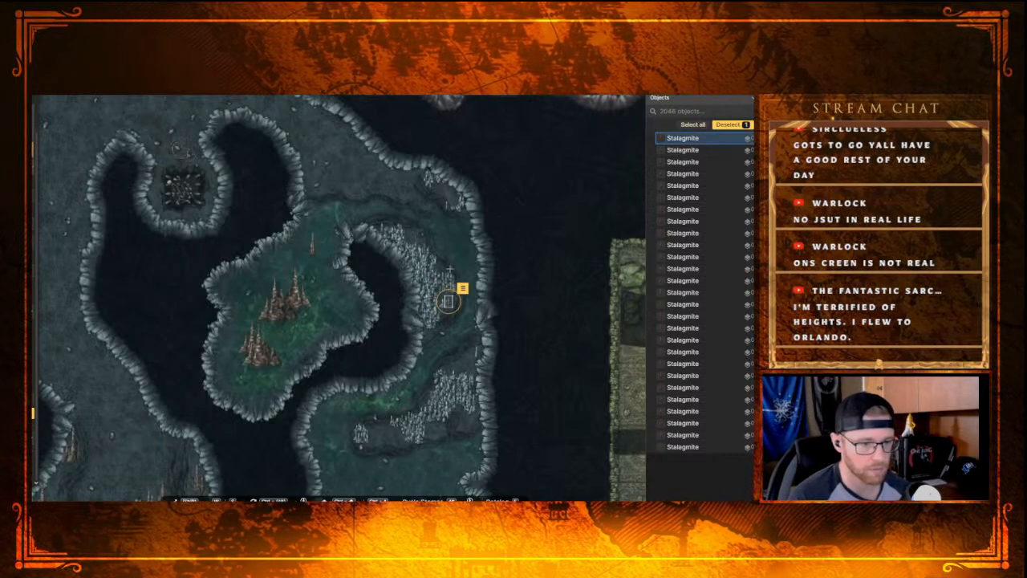
{"action": "left_click", "coordinate": [454, 309]}
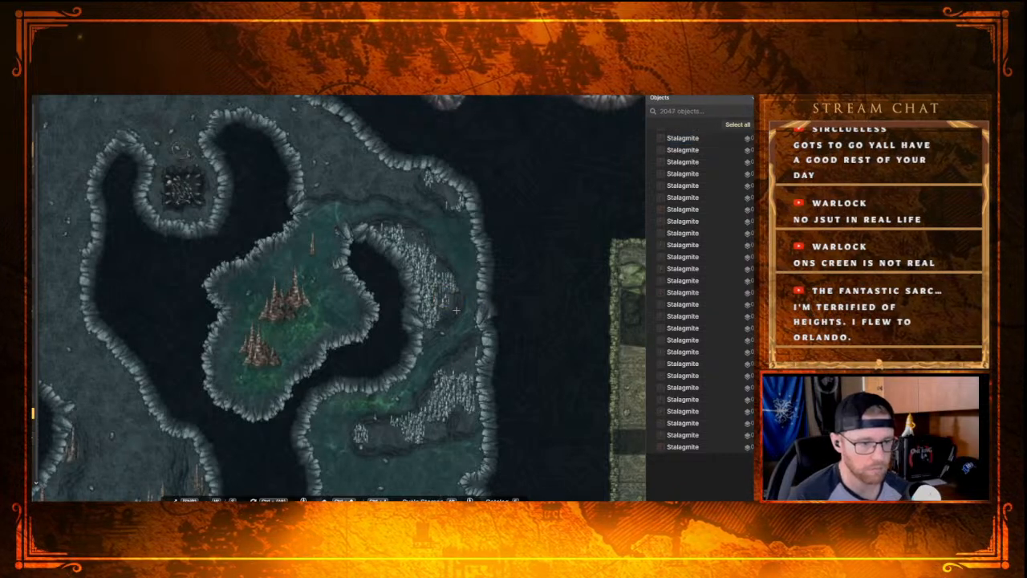
{"action": "left_click", "coordinate": [451, 303]}
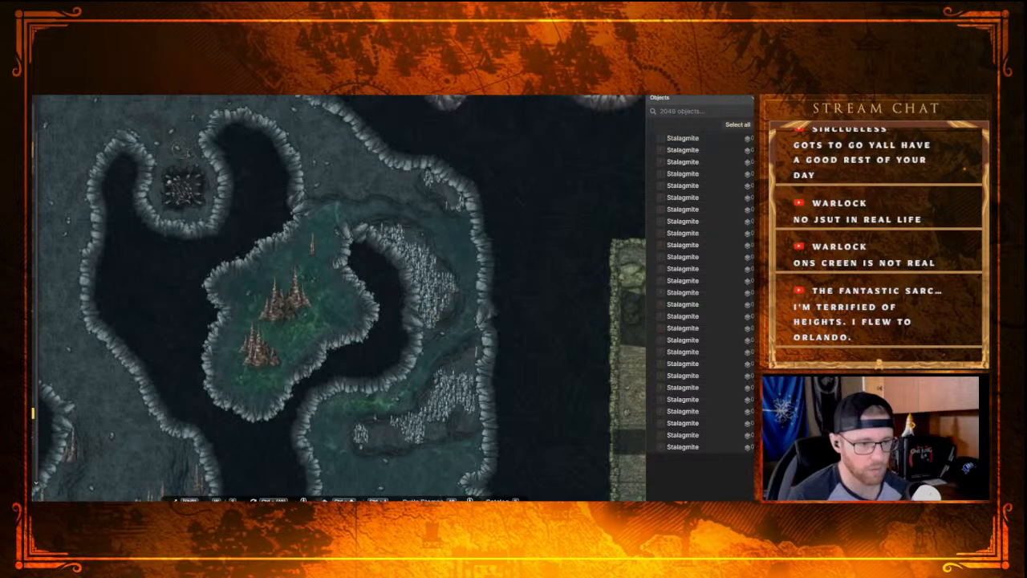
{"action": "left_click", "coordinate": [442, 299]}
Step: Fill the sparse northern part of the inner ledge with individual small Stalagmites
{"action": "scroll", "coordinate": [442, 297], "scroll_direction": "up", "scroll_amount": 4}
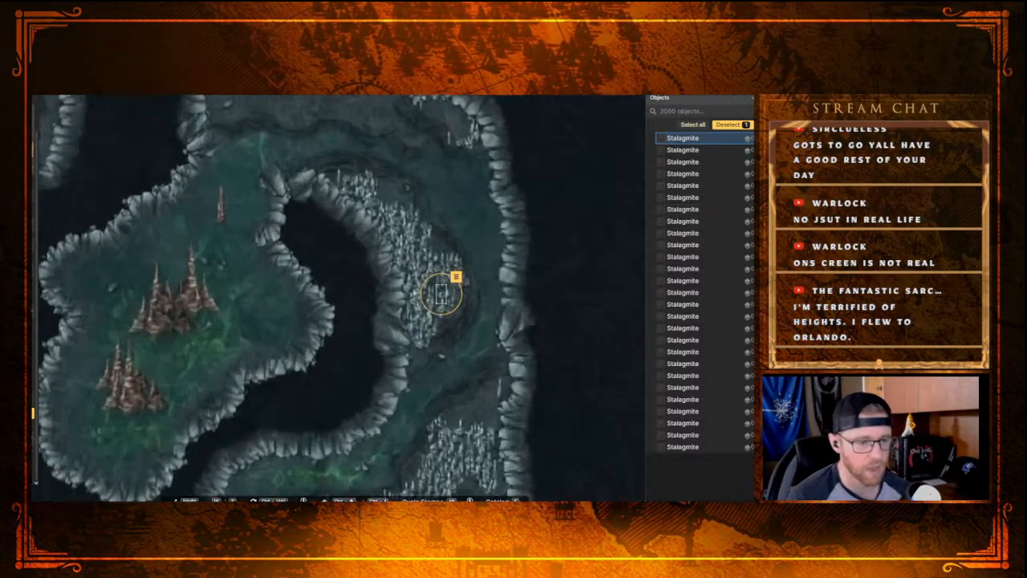
{"action": "left_click", "coordinate": [396, 195]}
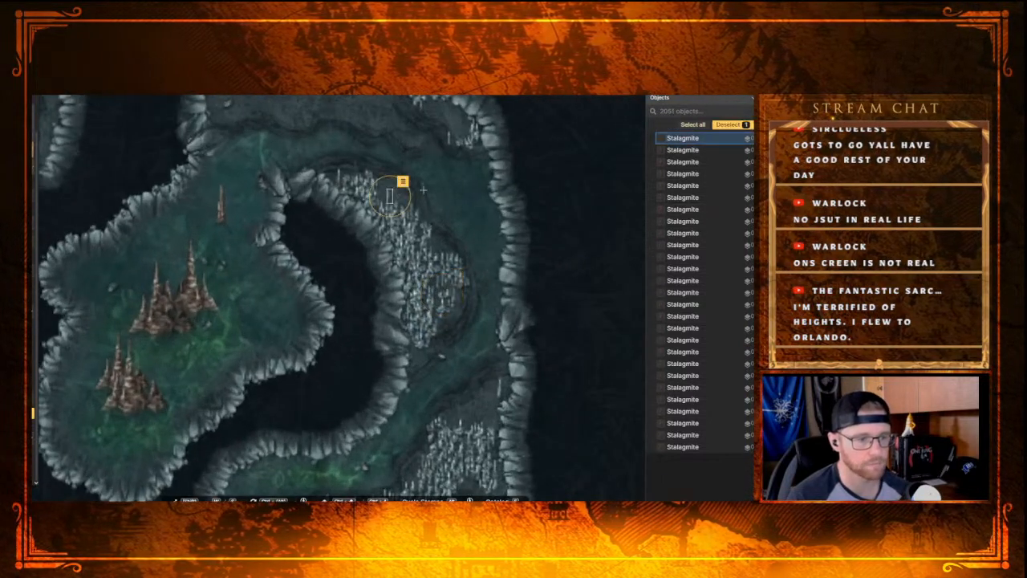
{"action": "left_click", "coordinate": [398, 195]}
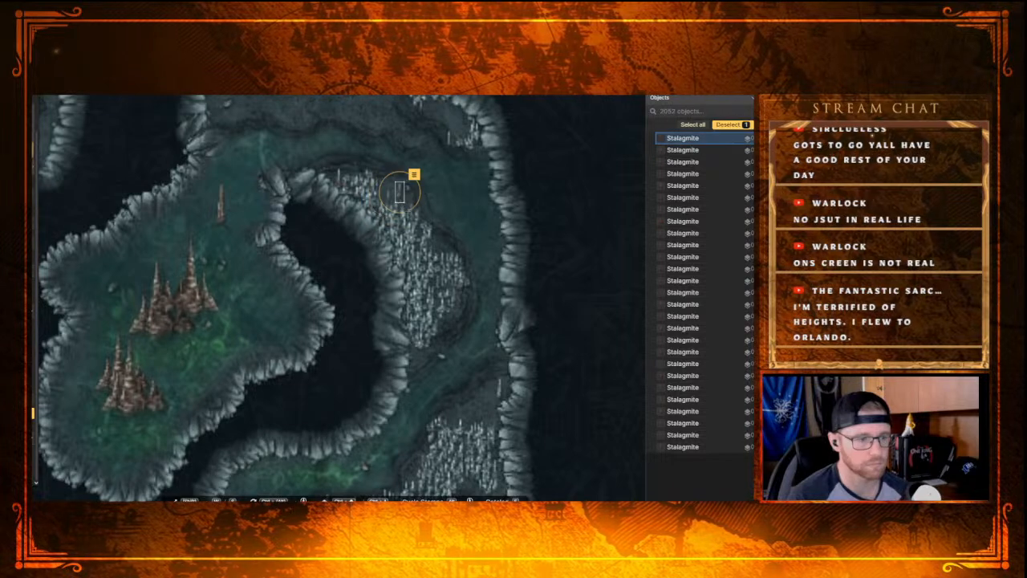
{"action": "left_click", "coordinate": [404, 197]}
{"action": "left_click", "coordinate": [391, 189]}
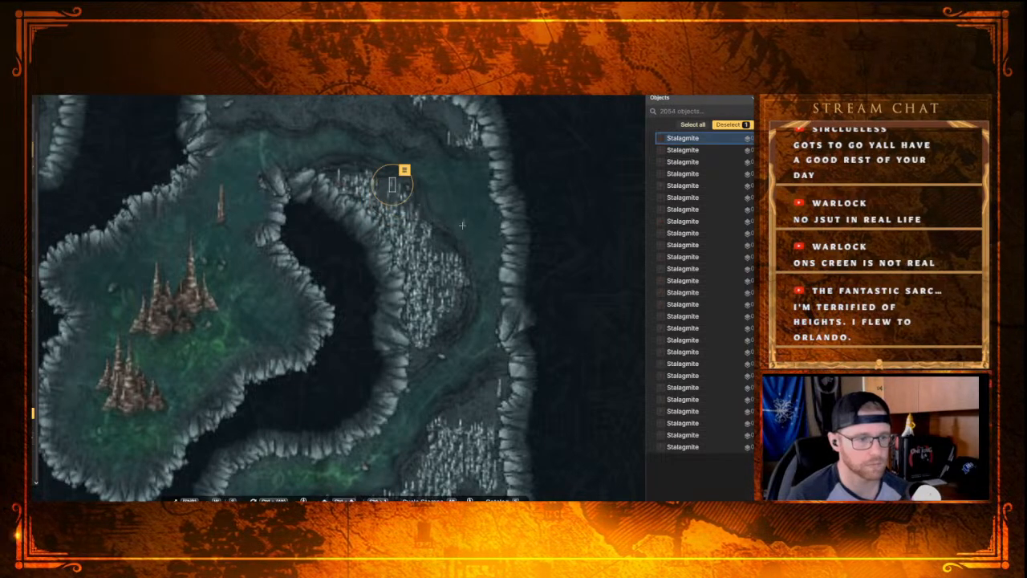
{"action": "left_click", "coordinate": [391, 192]}
{"action": "left_click", "coordinate": [398, 195]}
{"action": "left_click", "coordinate": [385, 193]}
{"action": "left_click", "coordinate": [395, 195]}
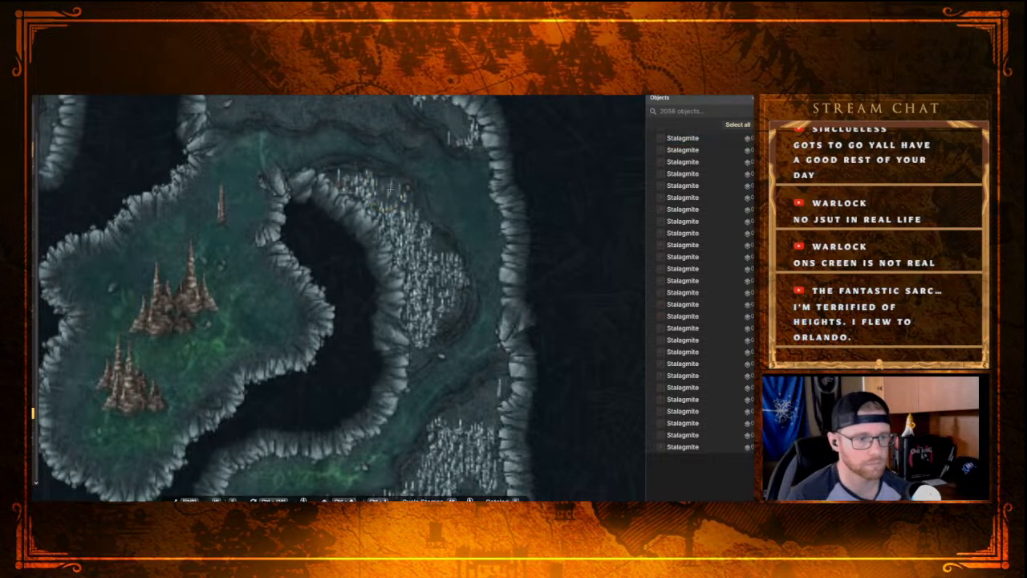
{"action": "left_click", "coordinate": [390, 189]}
{"action": "right_click", "coordinate": [394, 192]}
{"action": "left_click", "coordinate": [388, 194]}
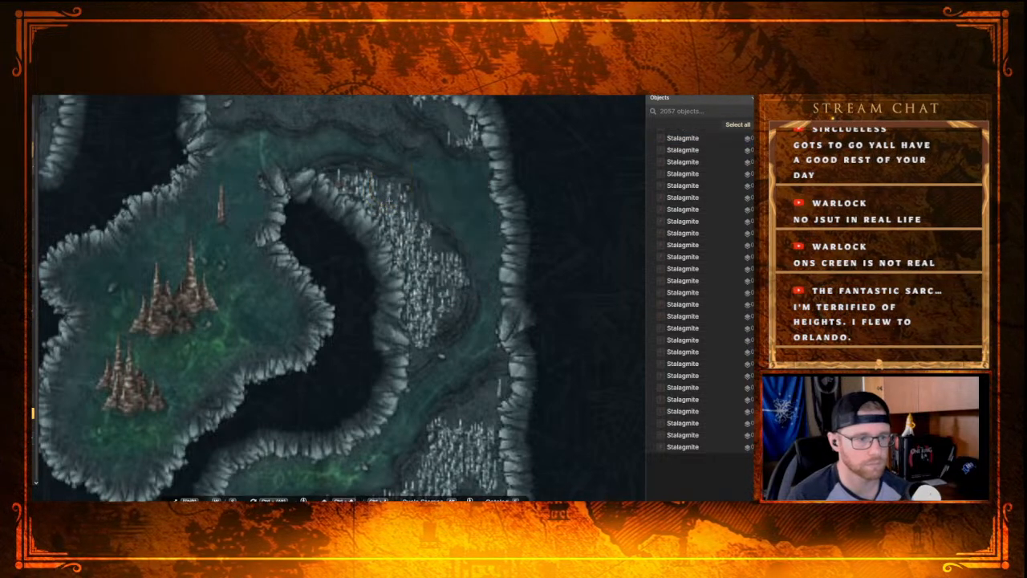
{"action": "left_click", "coordinate": [392, 192]}
{"action": "left_click", "coordinate": [384, 197]}
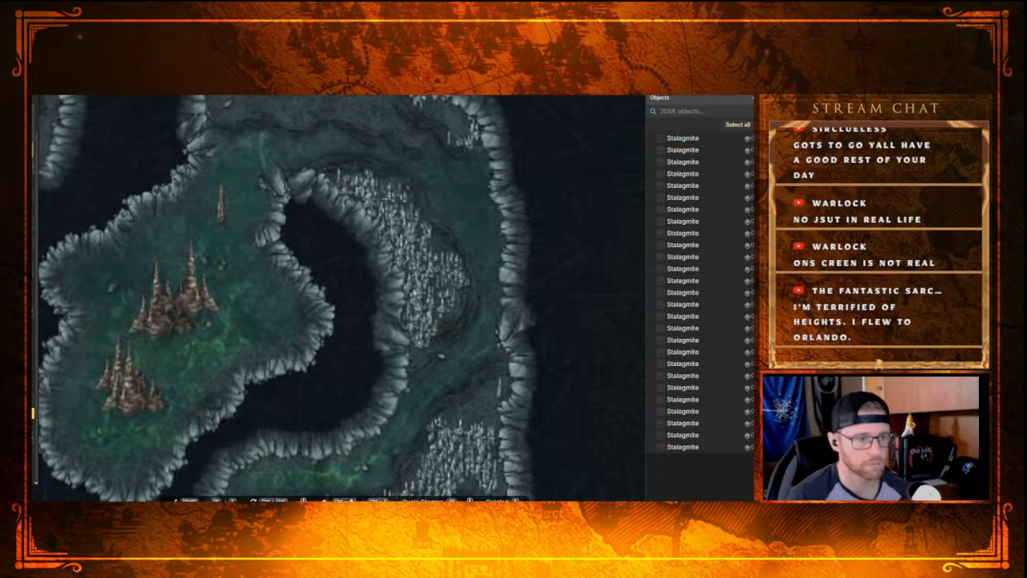
{"action": "left_click", "coordinate": [385, 194]}
{"action": "left_click", "coordinate": [394, 197]}
Step: Add a few small Stalagmites along the northeastern rim of the inner ledge
{"action": "left_click", "coordinate": [441, 240]}
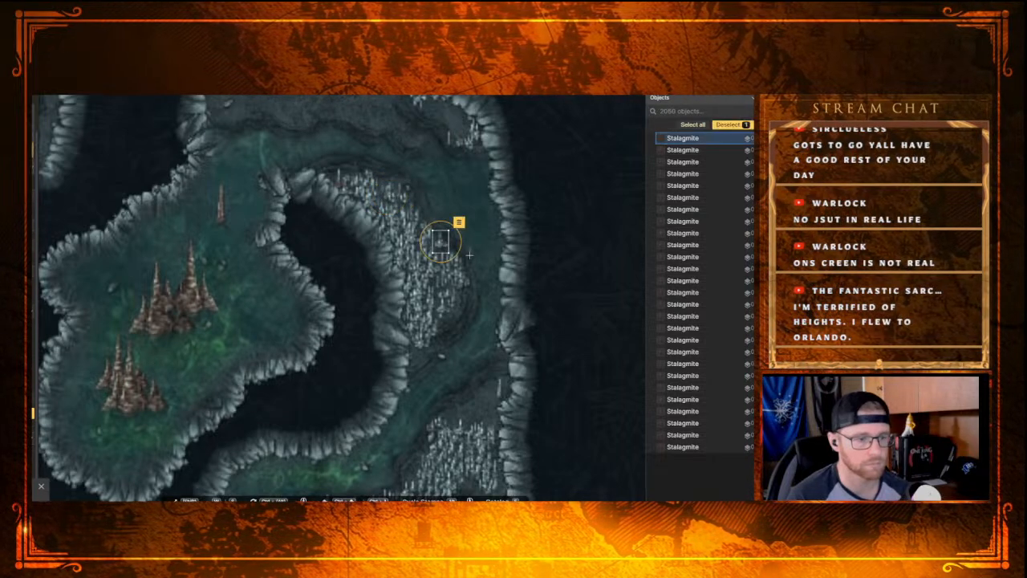
{"action": "left_click", "coordinate": [469, 255]}
{"action": "left_click", "coordinate": [438, 252]}
{"action": "left_click", "coordinate": [432, 191]}
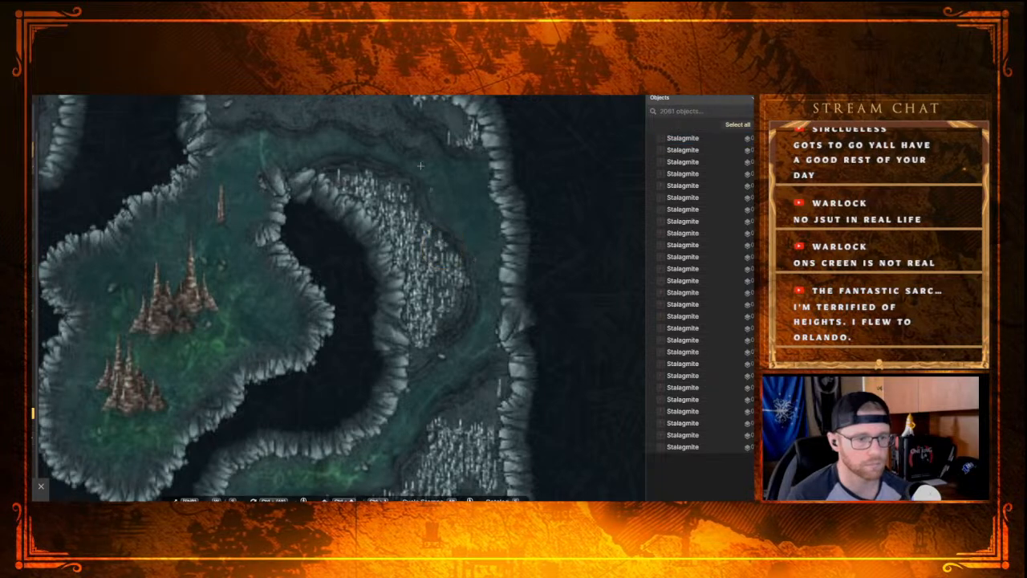
Step: Thicken the small Stalagmite patch along the outer wall at the passage's northeast corner with individual stamps
{"action": "left_click", "coordinate": [473, 135]}
{"action": "left_click", "coordinate": [479, 139]}
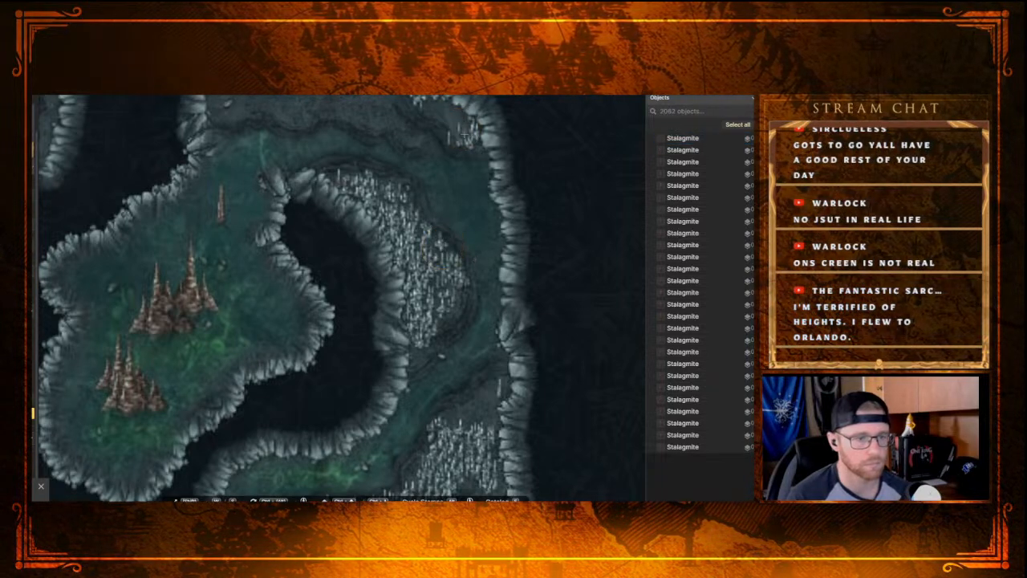
{"action": "left_click", "coordinate": [463, 133]}
{"action": "left_click", "coordinate": [456, 127]}
{"action": "left_click", "coordinate": [447, 118]}
{"action": "left_click", "coordinate": [446, 123]}
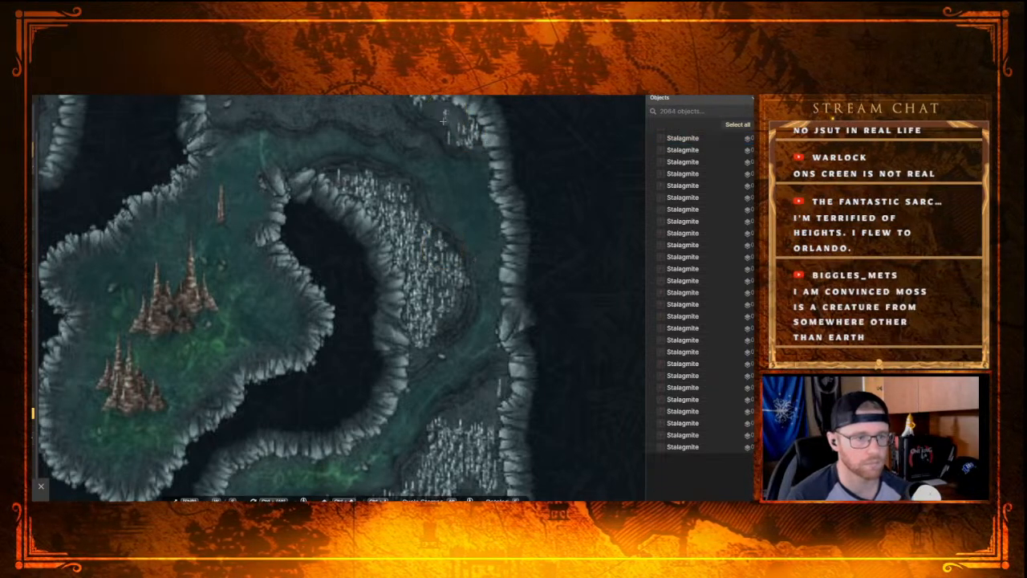
{"action": "left_click", "coordinate": [438, 111]}
{"action": "left_click", "coordinate": [441, 113]}
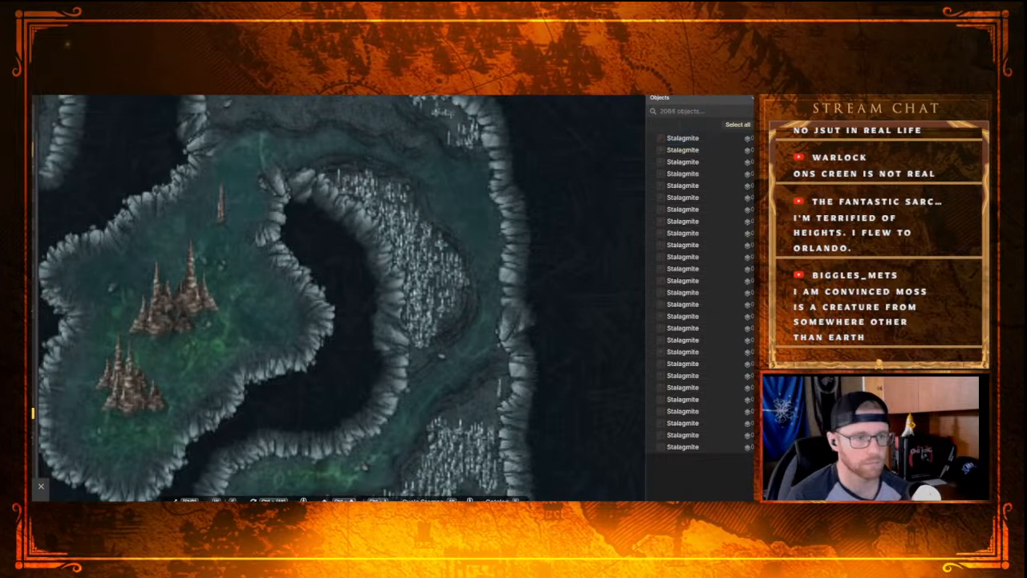
{"action": "left_click", "coordinate": [432, 110]}
{"action": "left_click", "coordinate": [435, 110]}
{"action": "left_click", "coordinate": [449, 124]}
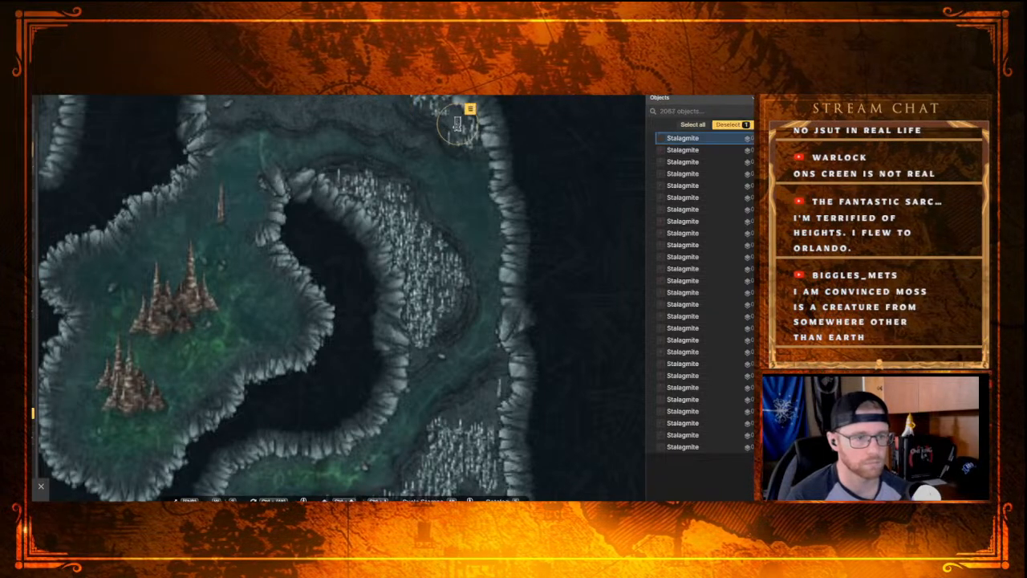
{"action": "left_click", "coordinate": [453, 121]}
{"action": "left_click", "coordinate": [456, 117]}
{"action": "left_click", "coordinate": [513, 138]}
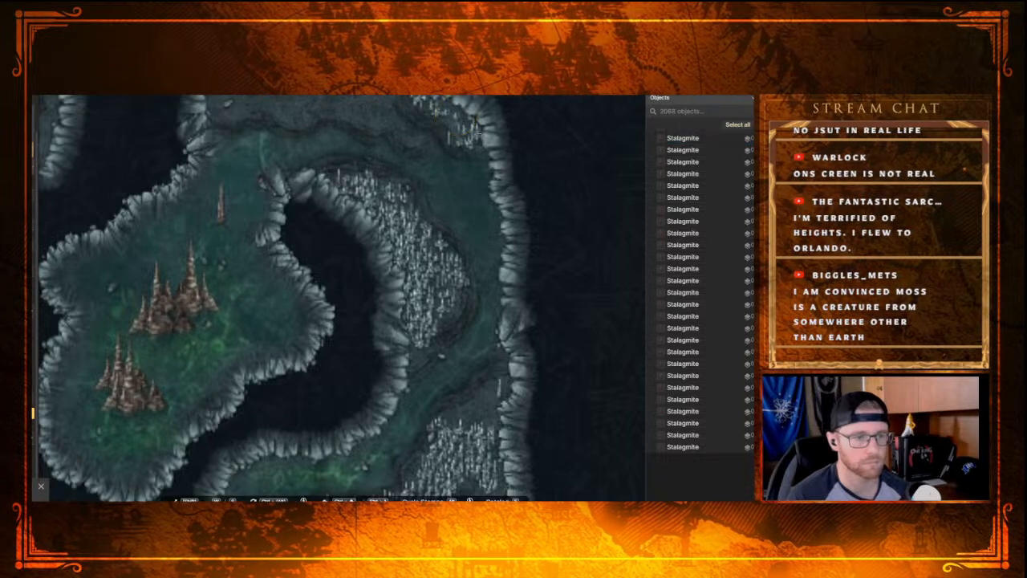
{"action": "left_click", "coordinate": [462, 132]}
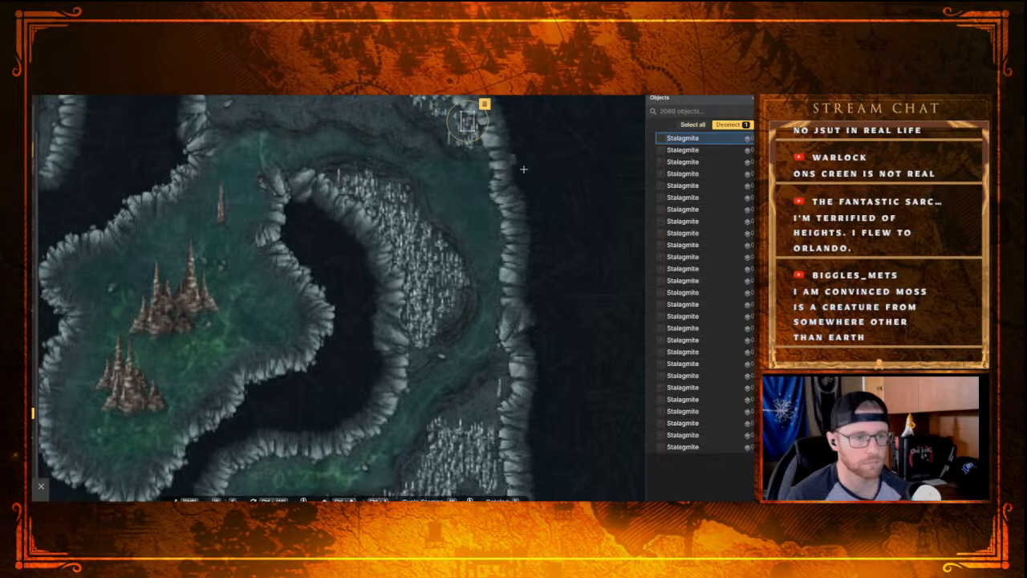
{"action": "left_click", "coordinate": [451, 126]}
{"action": "left_click", "coordinate": [458, 133]}
Step: Fill the bare northeastern tip of the southern rocky ledge, beside the outer wall, with individual small Stalagmites
{"action": "left_click_drag", "start_coordinate": [495, 333], "coordinate": [440, 171]}
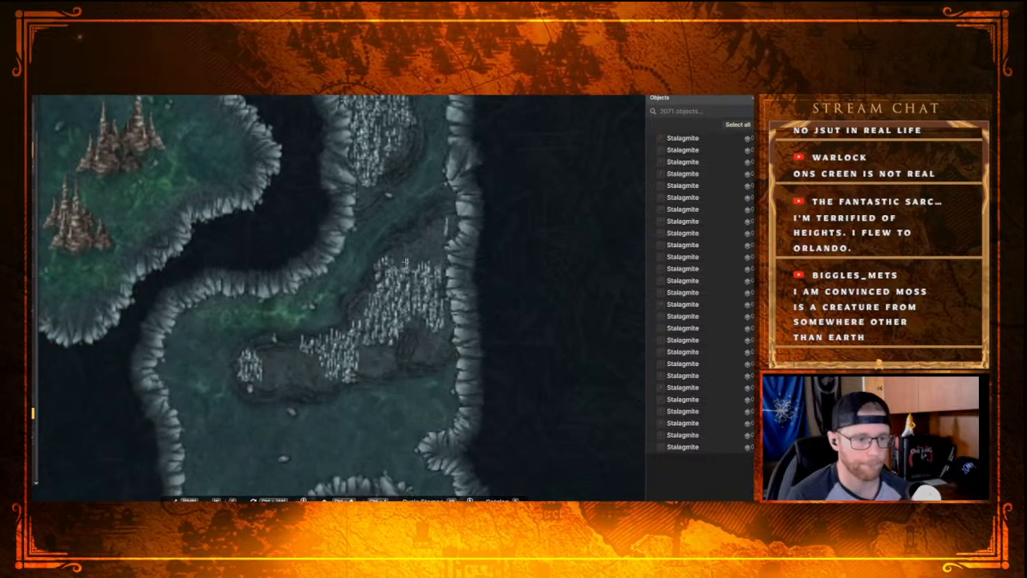
{"action": "left_click", "coordinate": [403, 261]}
{"action": "left_click", "coordinate": [416, 261]}
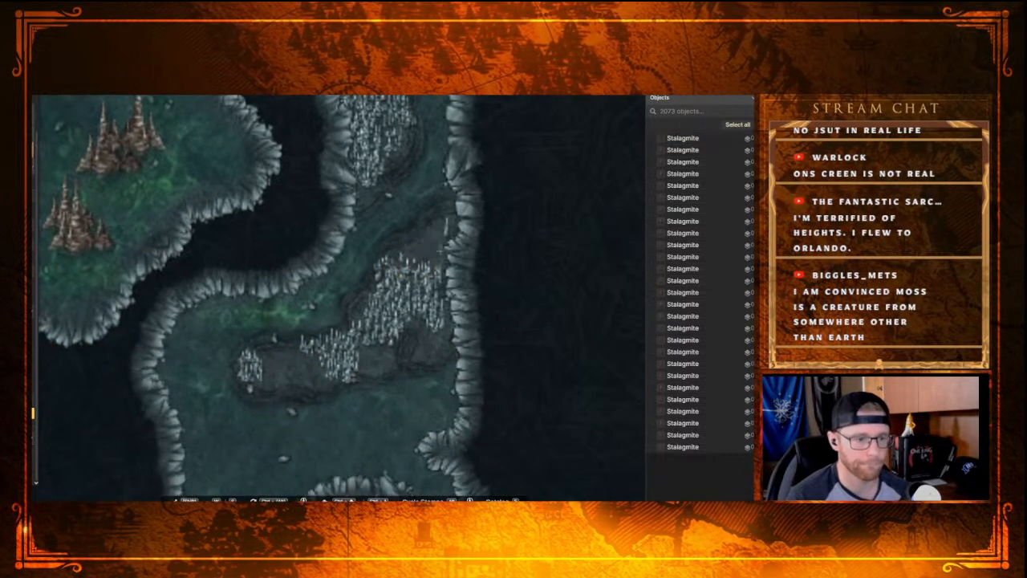
{"action": "left_click", "coordinate": [438, 249]}
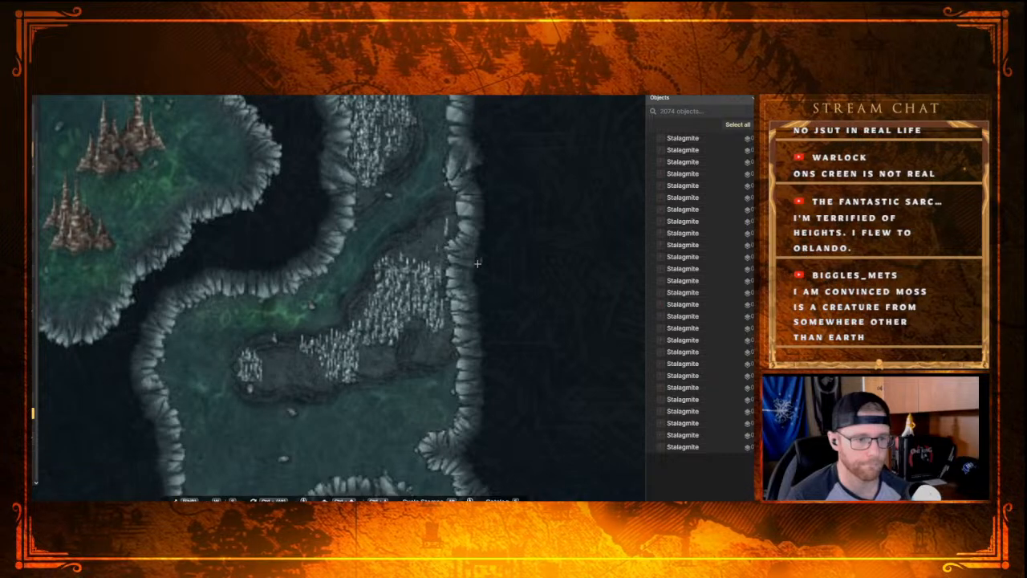
{"action": "left_click", "coordinate": [438, 241]}
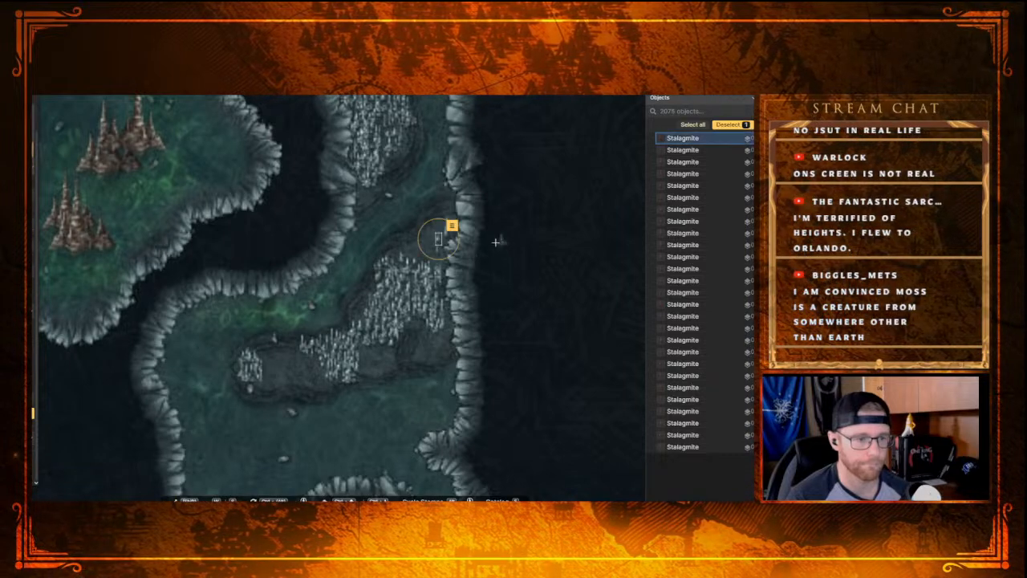
{"action": "left_click", "coordinate": [444, 256]}
{"action": "left_click", "coordinate": [435, 259]}
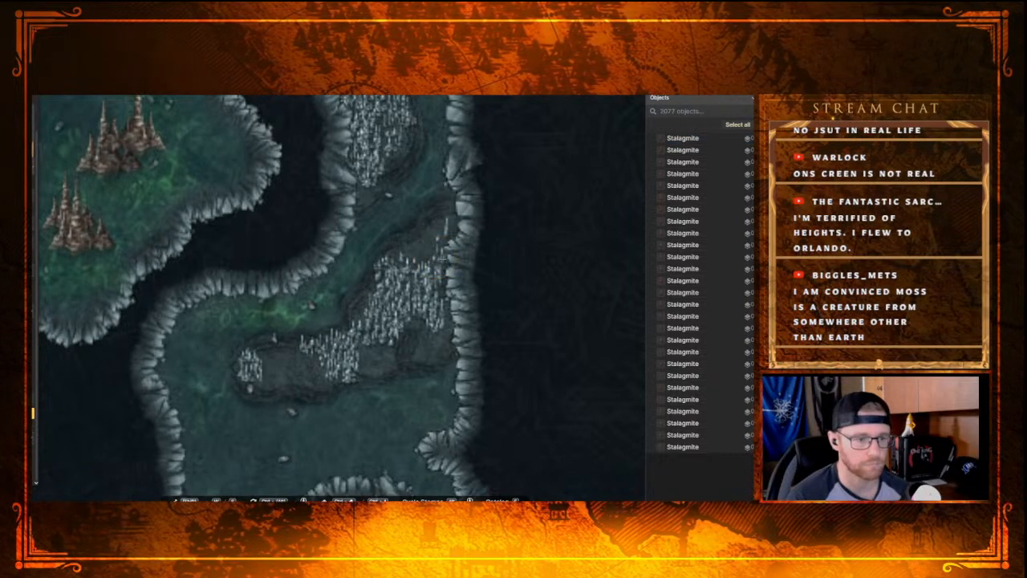
{"action": "left_click", "coordinate": [435, 237]}
{"action": "left_click", "coordinate": [434, 239]}
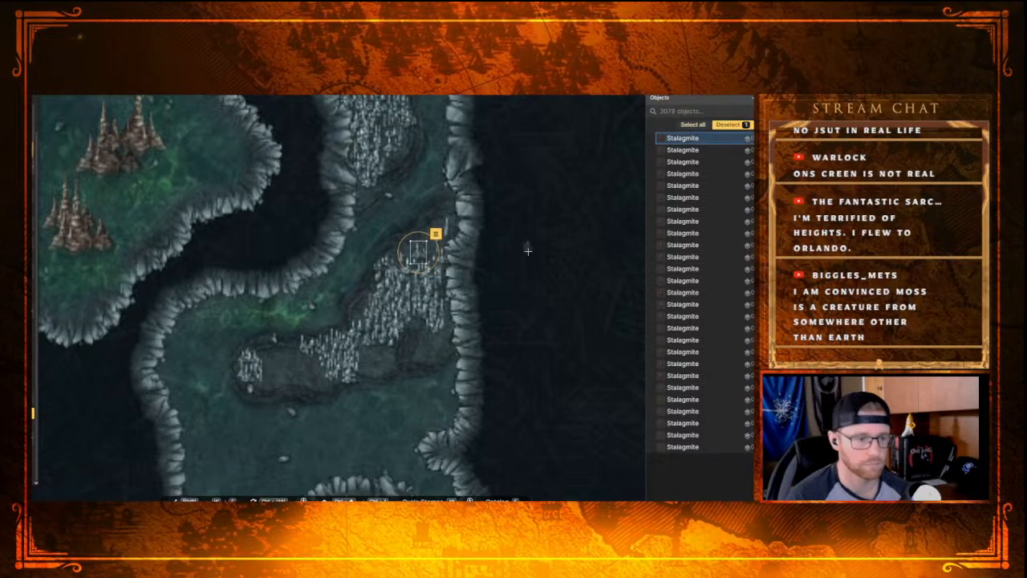
{"action": "left_click", "coordinate": [441, 235]}
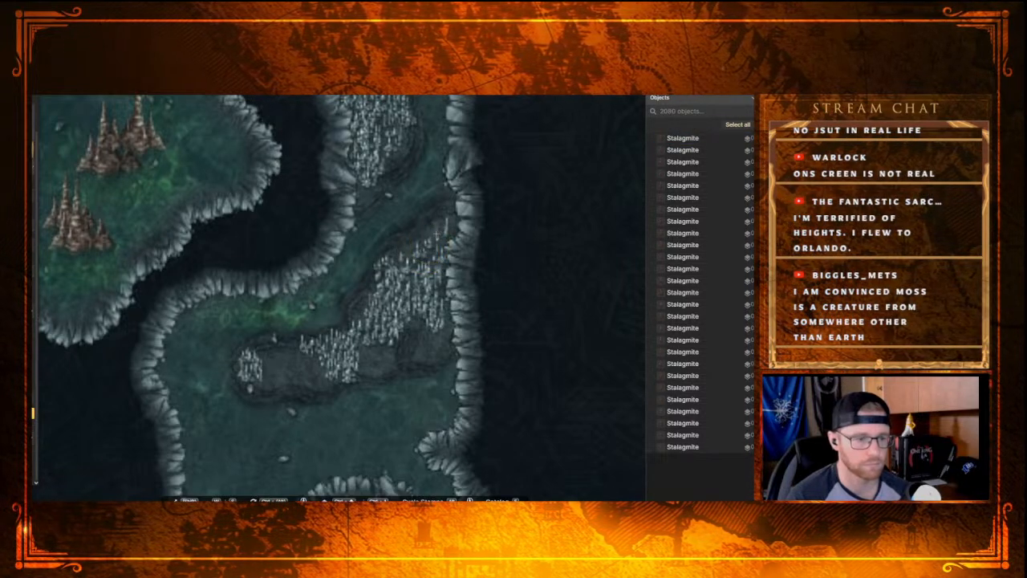
{"action": "left_click", "coordinate": [436, 233]}
Step: Add individual small Stalagmites to the southern ledge's bare southeast corner against the outer wall
{"action": "left_click", "coordinate": [428, 343]}
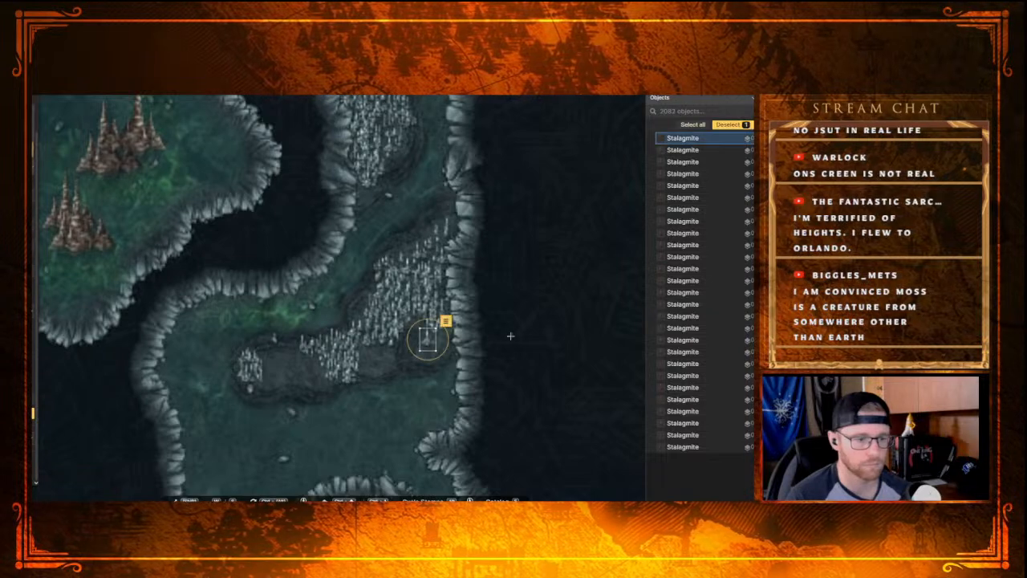
{"action": "left_click", "coordinate": [443, 345]}
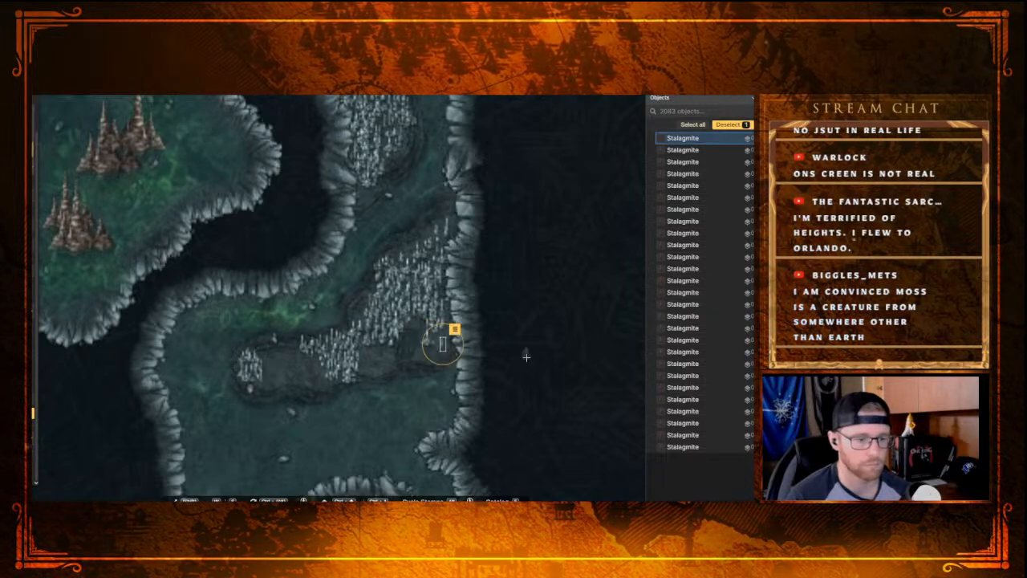
{"action": "left_click", "coordinate": [437, 353]}
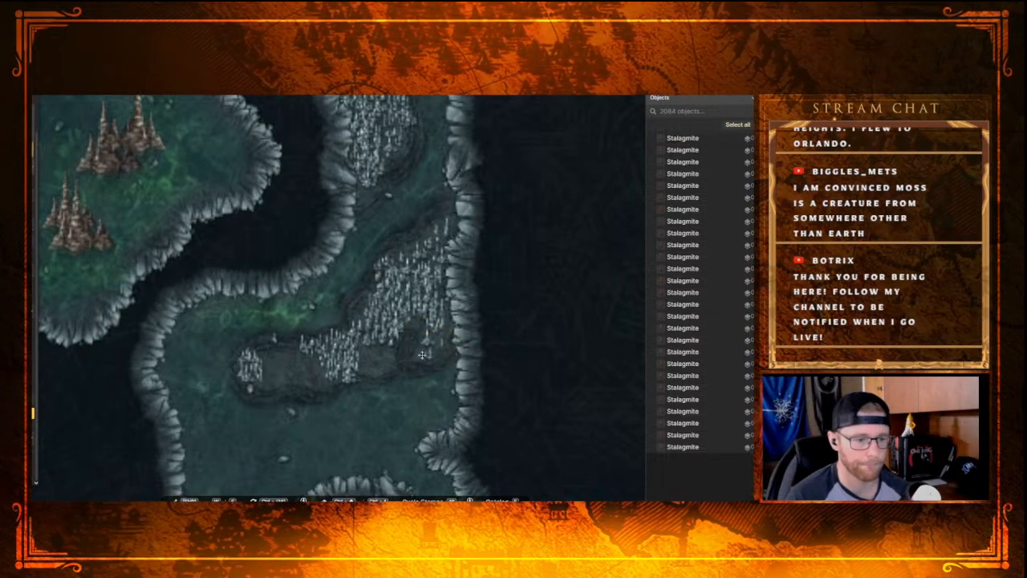
{"action": "left_click", "coordinate": [420, 353]}
{"action": "left_click", "coordinate": [442, 350]}
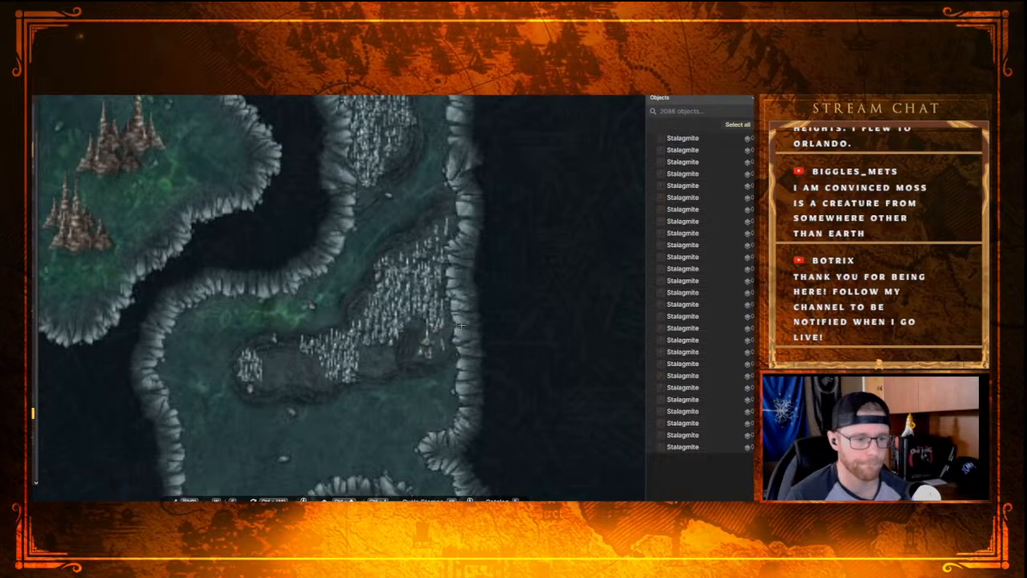
{"action": "left_click", "coordinate": [443, 334]}
{"action": "left_click", "coordinate": [438, 337]}
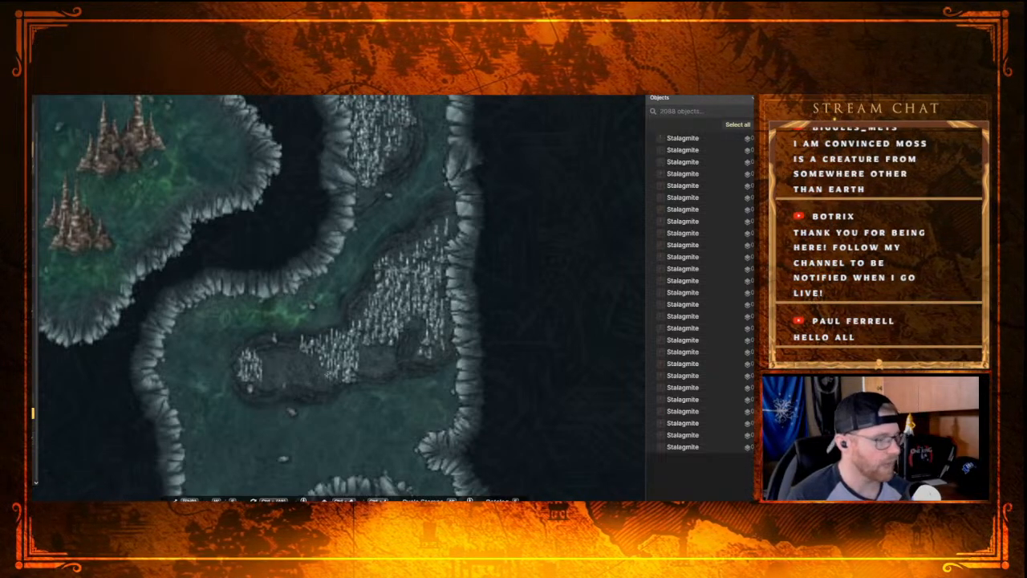
Step: Fill the bare patch along the middle of the southern ledge's lower rim with individual small Stalagmites
{"action": "left_click", "coordinate": [383, 359]}
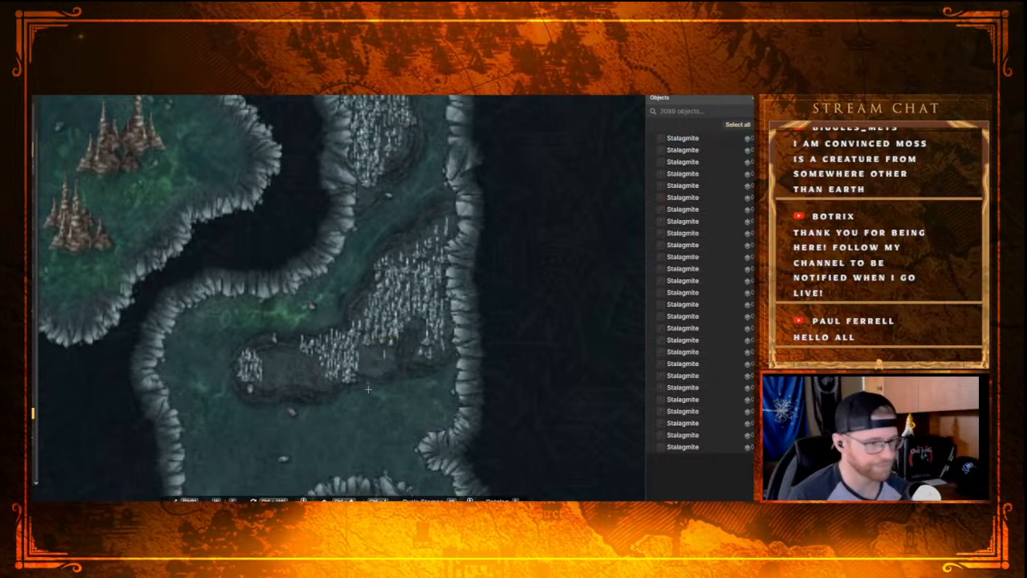
{"action": "left_click", "coordinate": [376, 365]}
{"action": "left_click", "coordinate": [366, 356]}
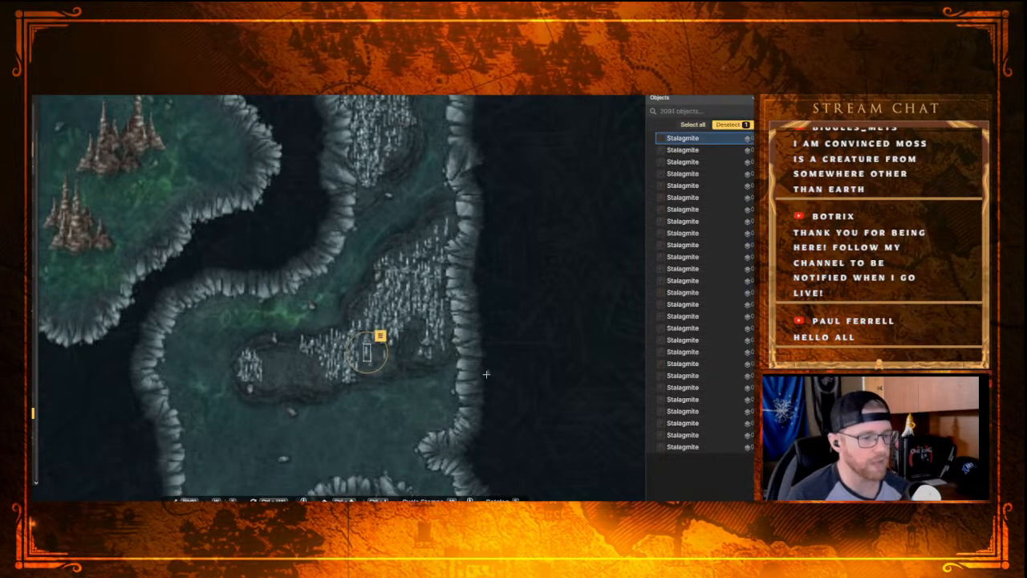
{"action": "left_click", "coordinate": [385, 361]}
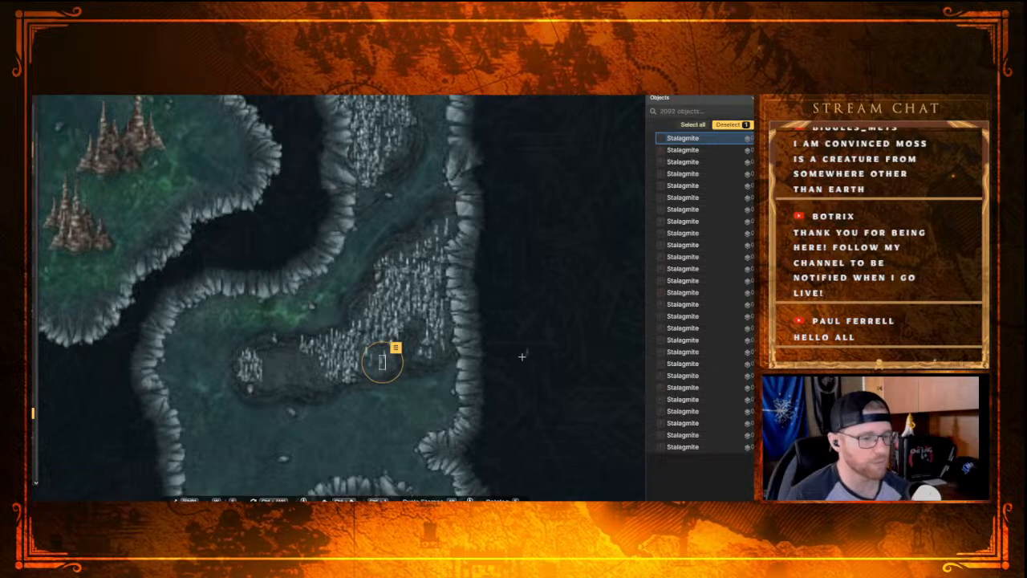
{"action": "left_click", "coordinate": [373, 355]}
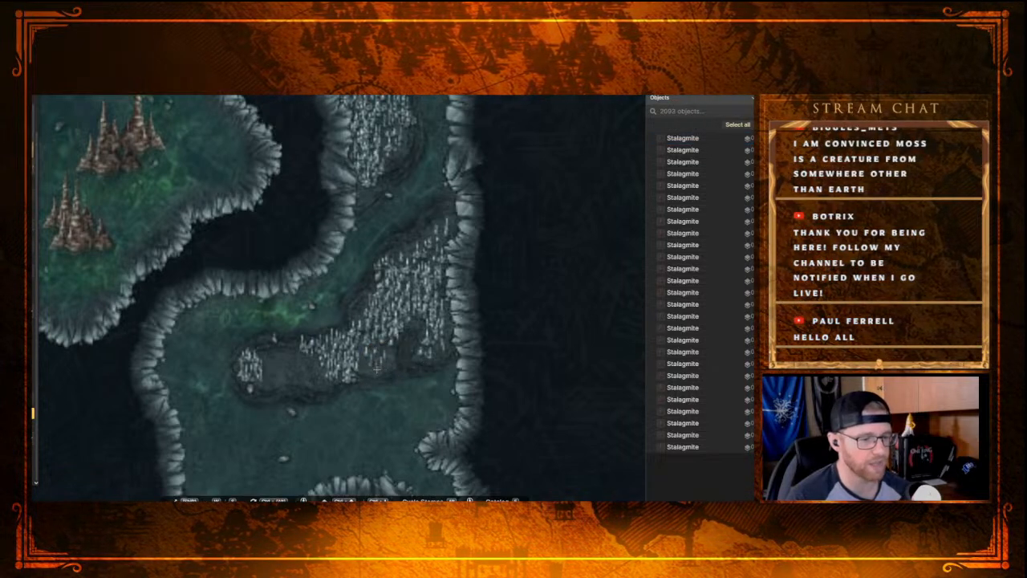
{"action": "left_click", "coordinate": [374, 370]}
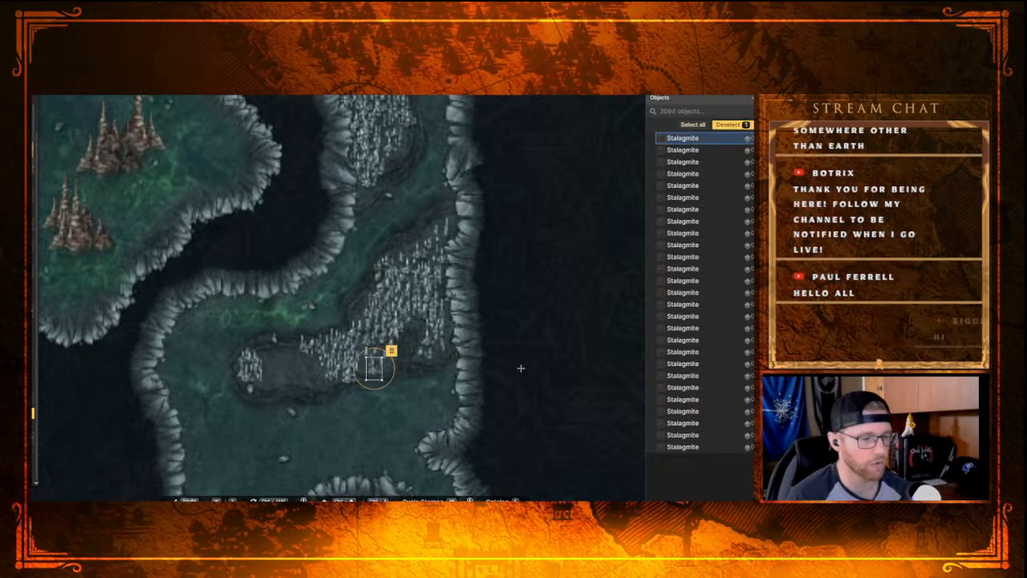
{"action": "left_click", "coordinate": [365, 363]}
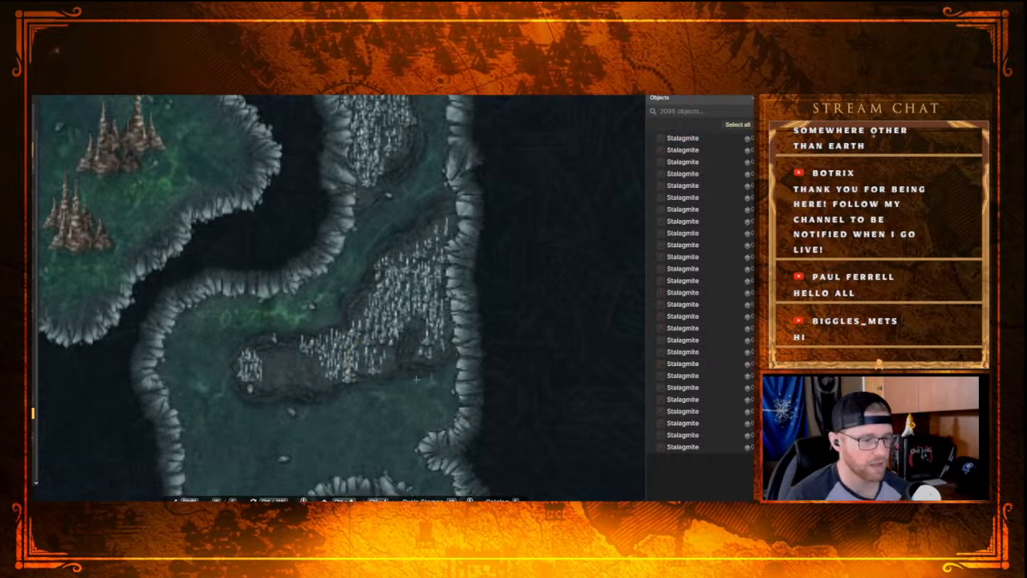
{"action": "left_click", "coordinate": [362, 370]}
{"action": "left_click", "coordinate": [361, 347]}
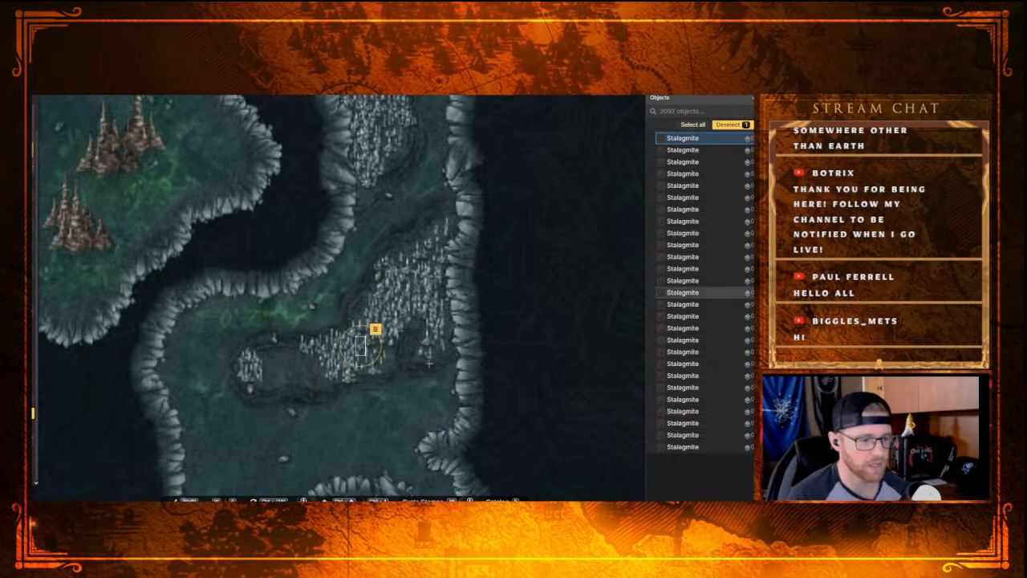
{"action": "key", "text": "Escape"}
Step: Extend the western edge of the southern ledge's large Stalagmite cluster with a few small stamps
{"action": "left_click", "coordinate": [317, 381]}
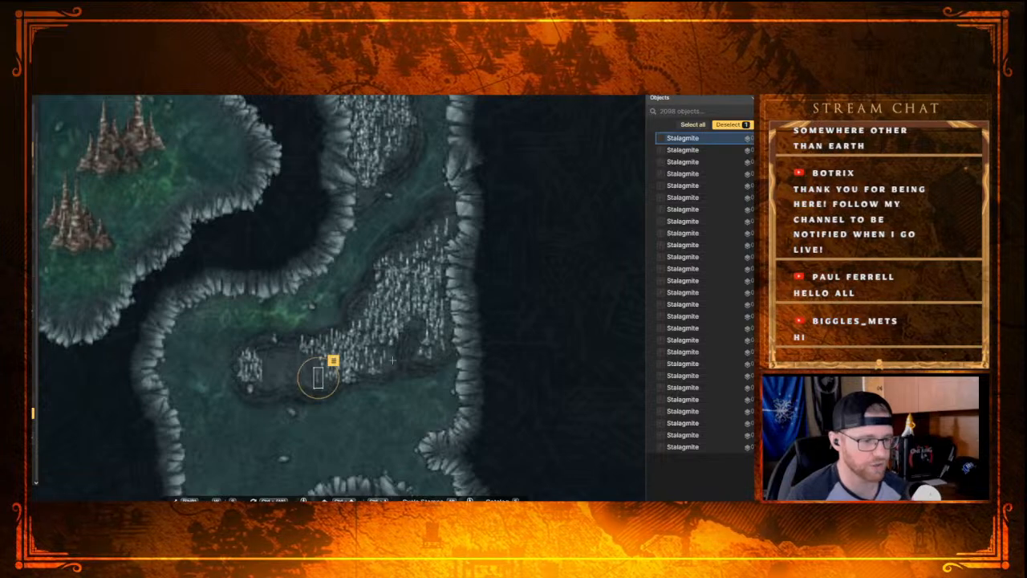
{"action": "left_click", "coordinate": [315, 363]}
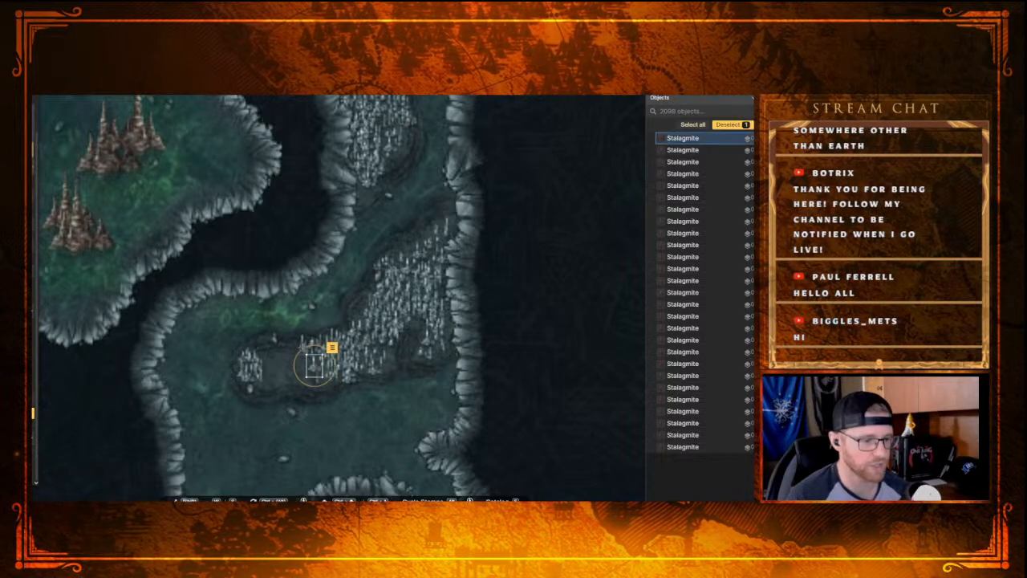
{"action": "left_click", "coordinate": [305, 362]}
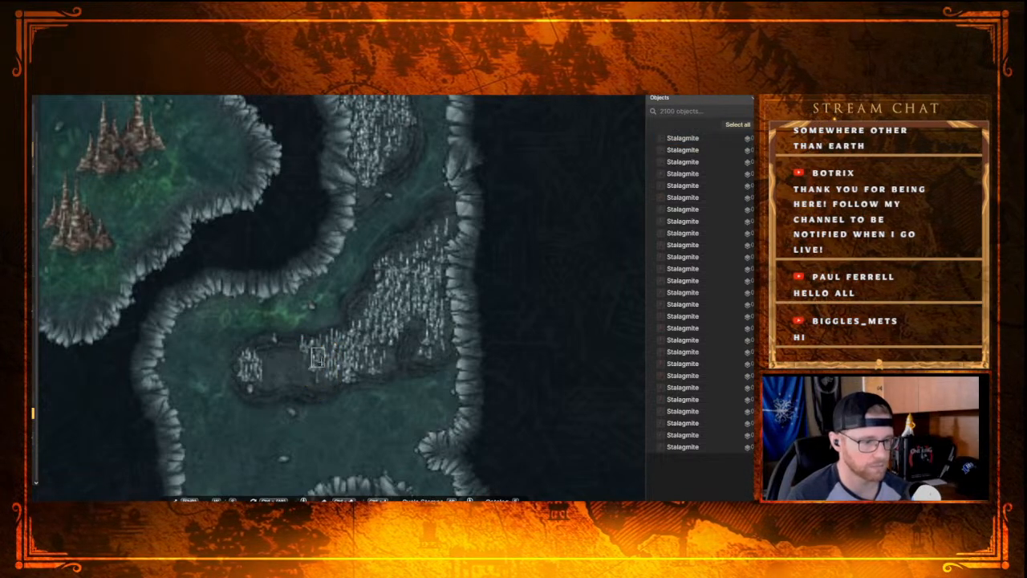
{"action": "left_click", "coordinate": [319, 356]}
Step: Widen the small Stalagmite cluster at the southern ledge's western end eastward with individual stamps
{"action": "left_click", "coordinate": [262, 383]}
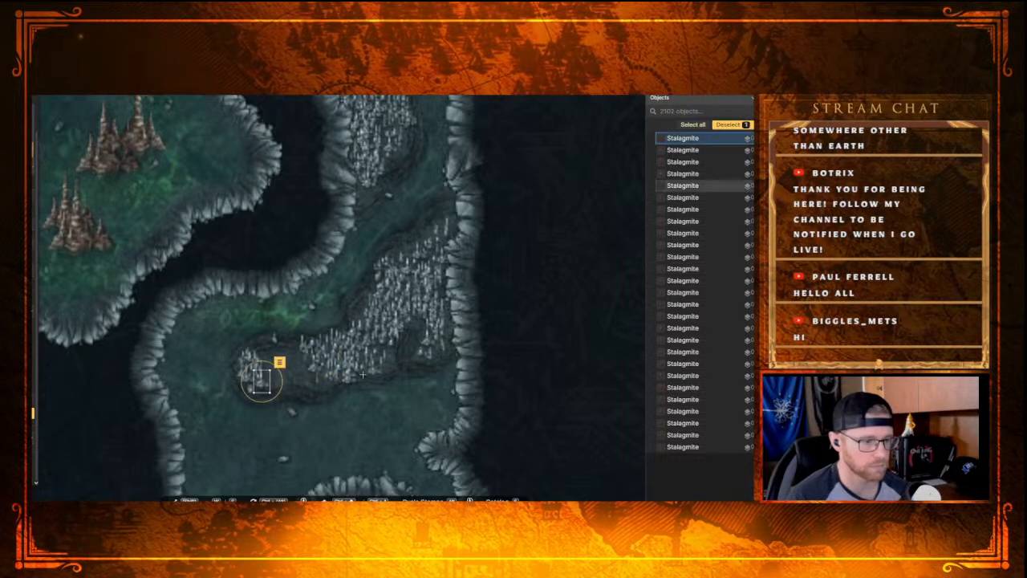
{"action": "left_click", "coordinate": [264, 361]}
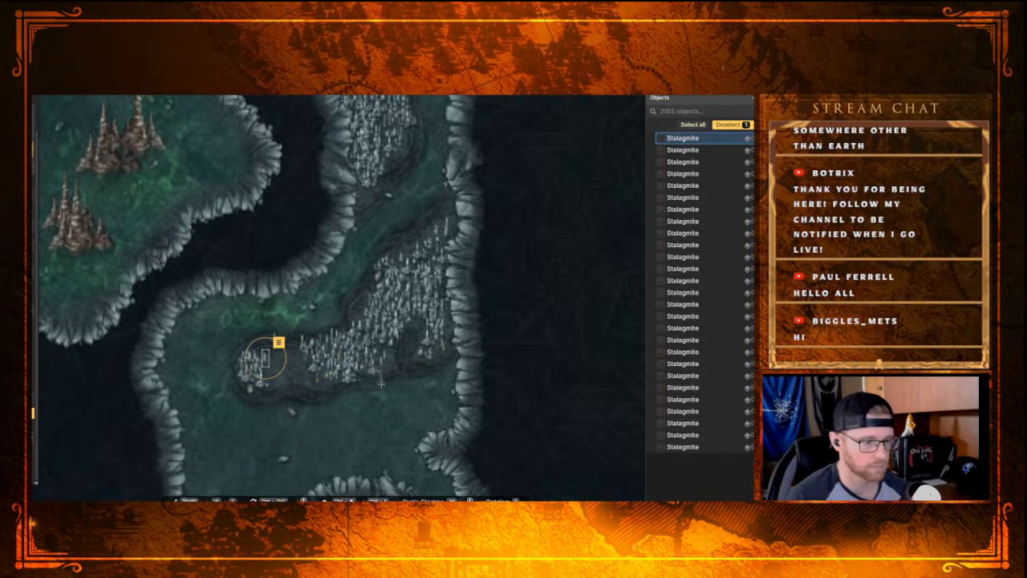
{"action": "left_click", "coordinate": [270, 369]}
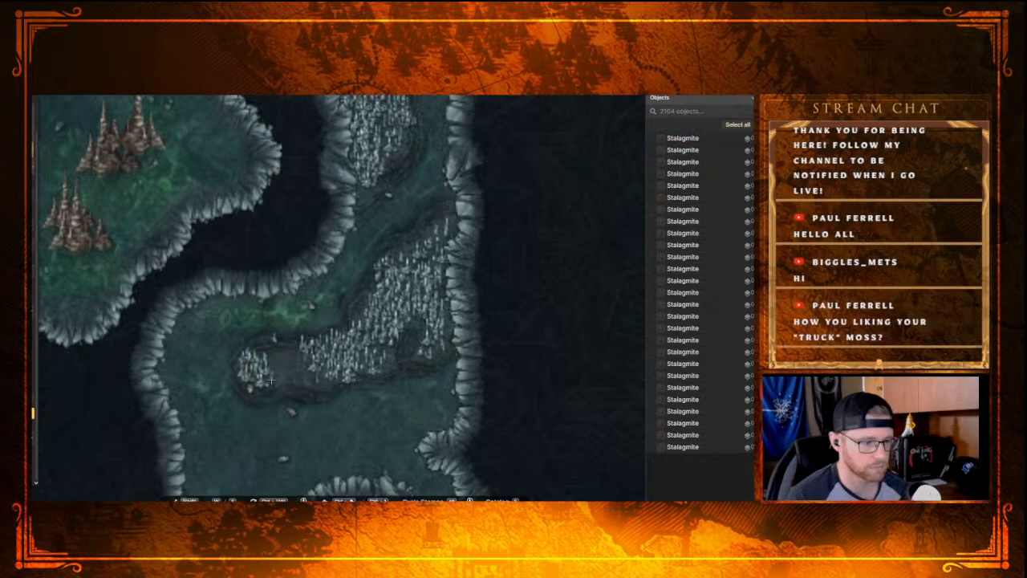
{"action": "left_click", "coordinate": [272, 377]}
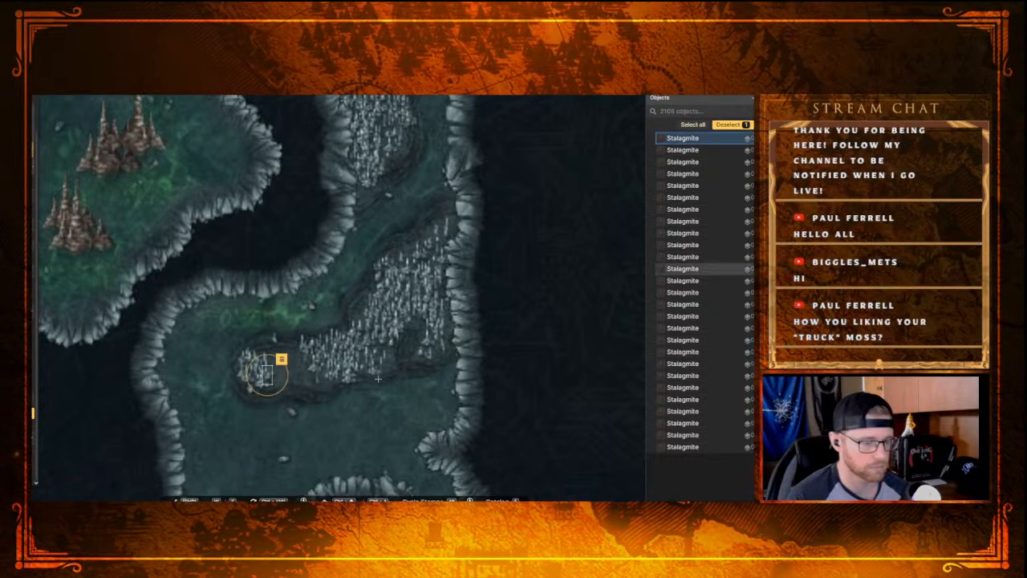
{"action": "left_click", "coordinate": [281, 363]}
{"action": "left_click", "coordinate": [270, 355]}
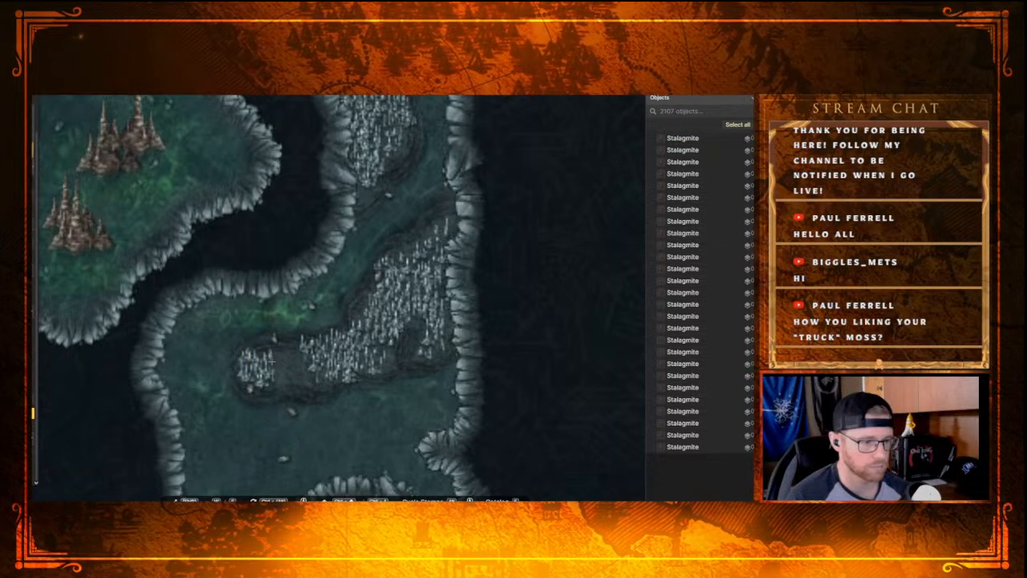
{"action": "left_click", "coordinate": [284, 362]}
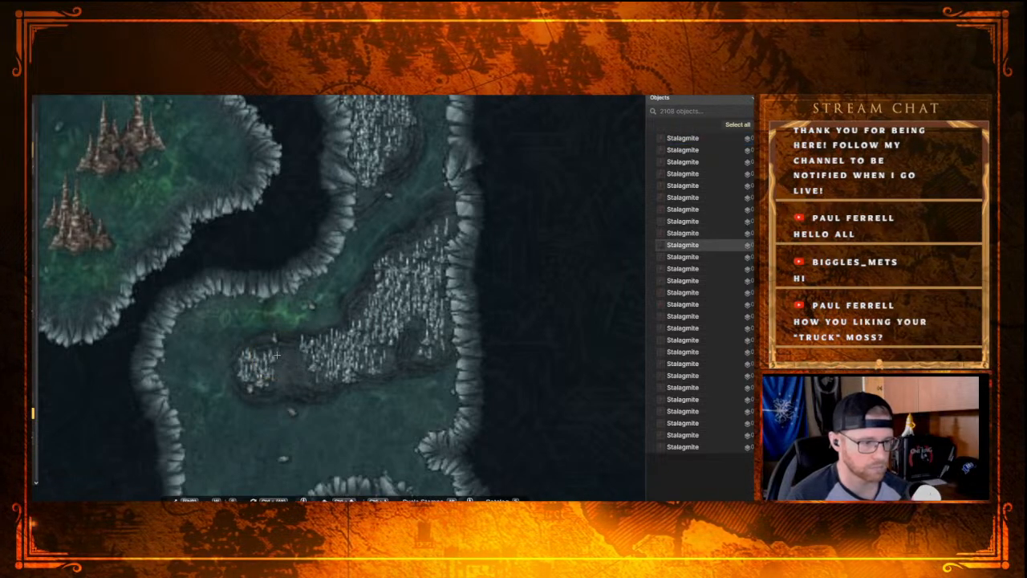
Step: Bridge the gap between the southern ledge's two Stalagmite clusters with individual small stamps along the northern rim
{"action": "left_click", "coordinate": [276, 355]}
{"action": "left_click", "coordinate": [286, 357]}
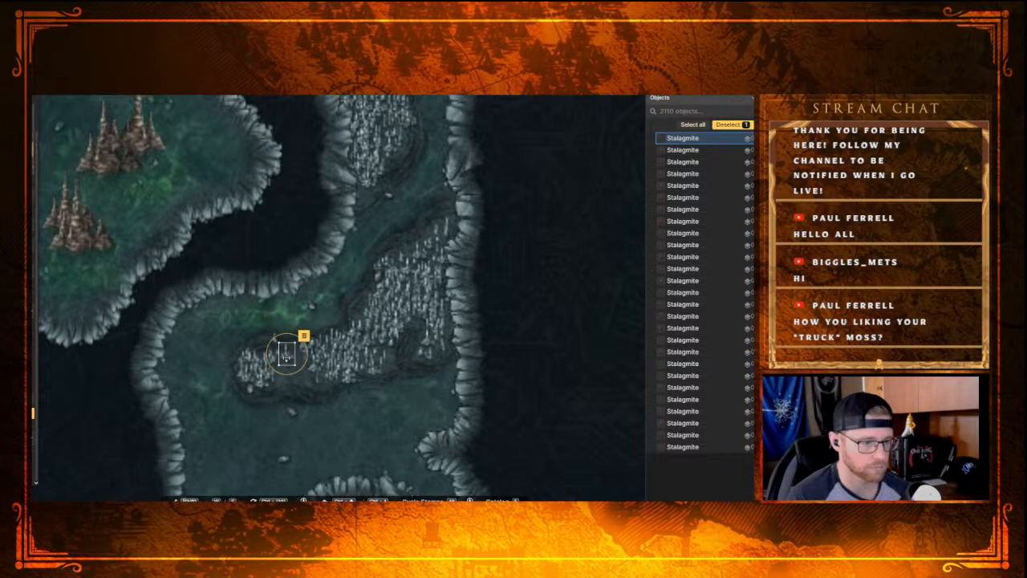
{"action": "left_click", "coordinate": [298, 357]}
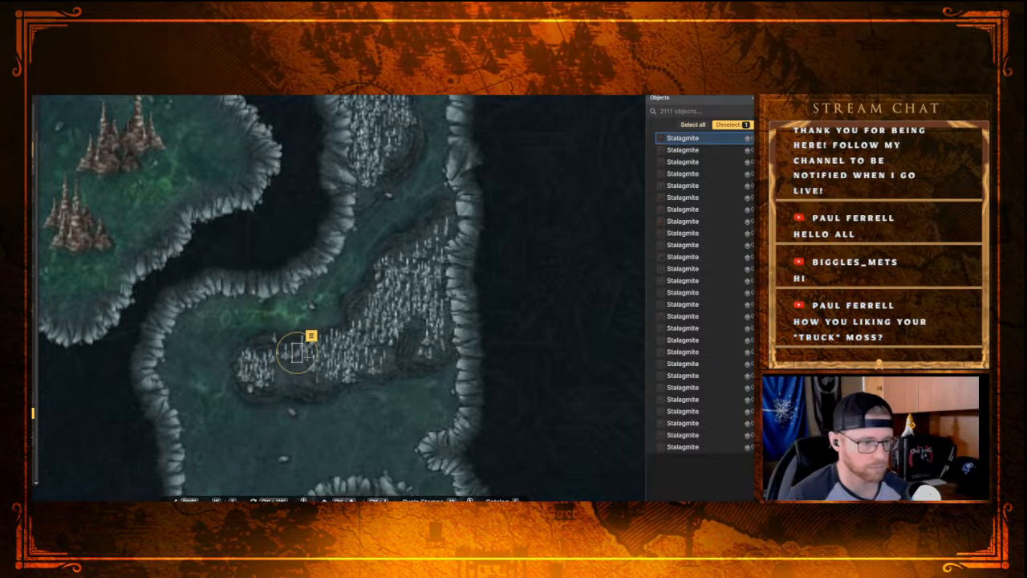
{"action": "left_click", "coordinate": [307, 360]}
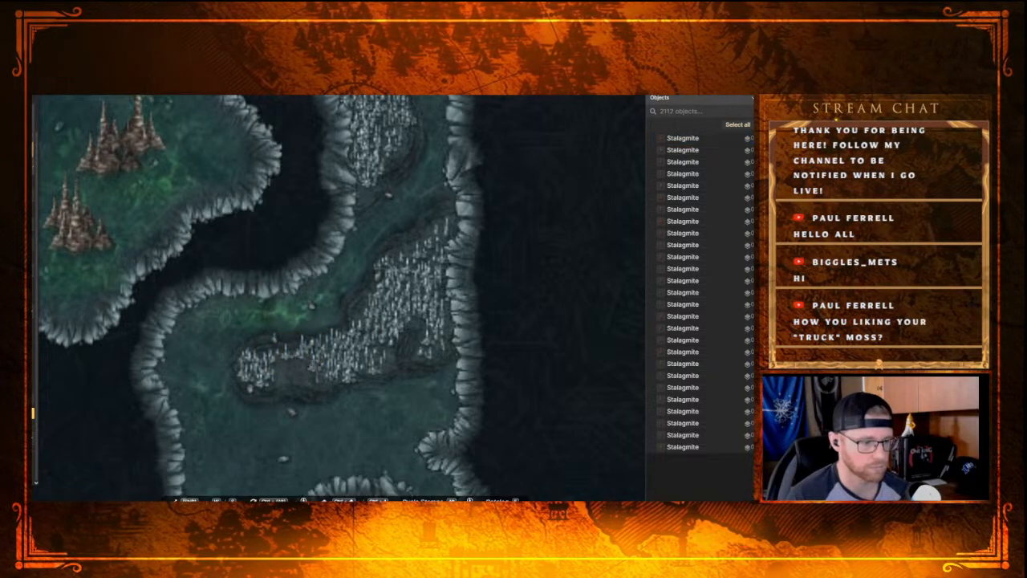
{"action": "left_click", "coordinate": [303, 361]}
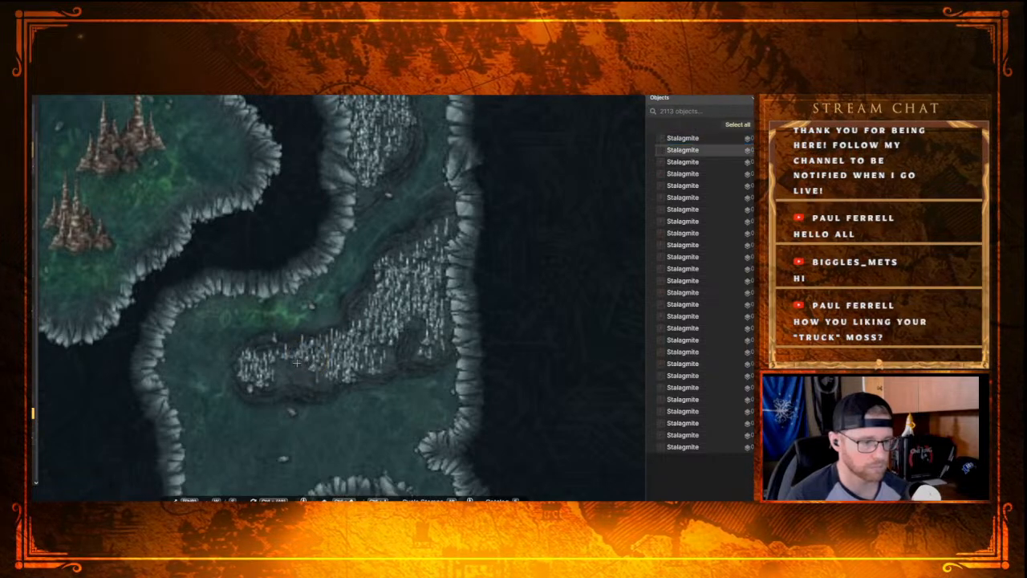
{"action": "left_click", "coordinate": [297, 362]}
{"action": "left_click", "coordinate": [287, 362]}
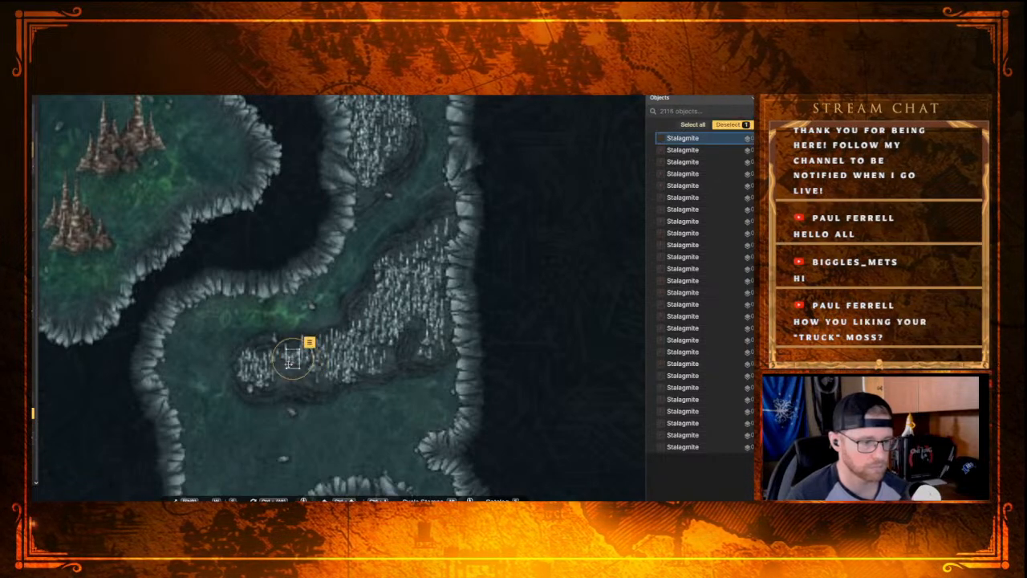
{"action": "left_click", "coordinate": [289, 363]}
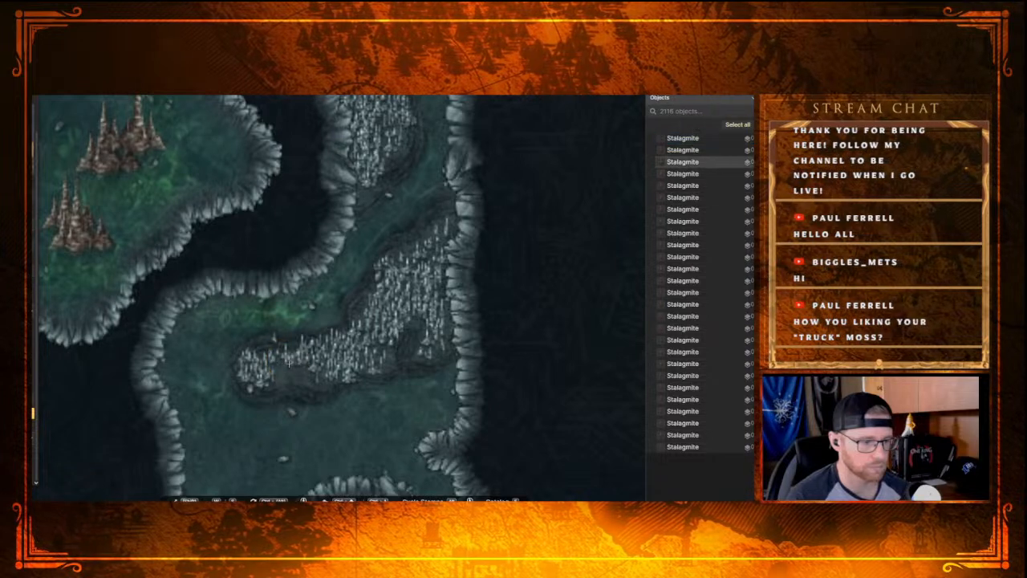
{"action": "left_click", "coordinate": [282, 363]}
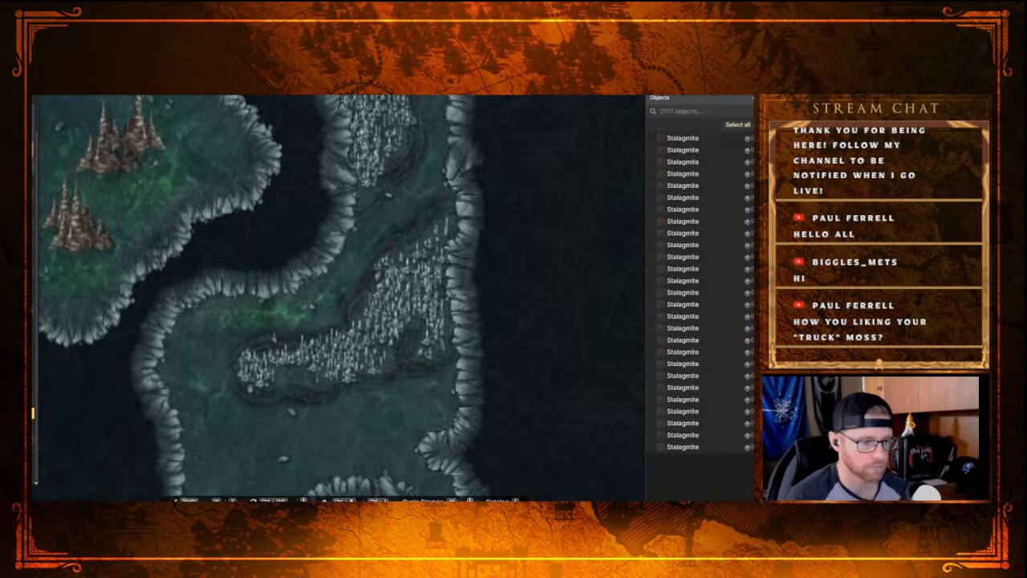
Step: Fill the bare strip south of the bridged gap on the southern ledge with individual small Stalagmites, working eastward
{"action": "left_click", "coordinate": [277, 362]}
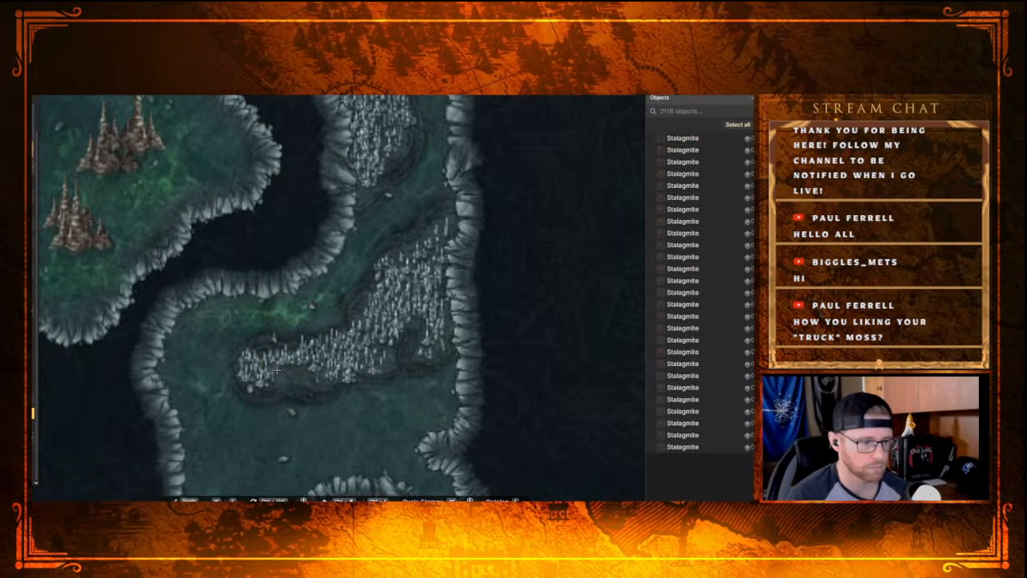
{"action": "left_click", "coordinate": [277, 367]}
{"action": "left_click", "coordinate": [279, 368]}
{"action": "left_click", "coordinate": [280, 367]}
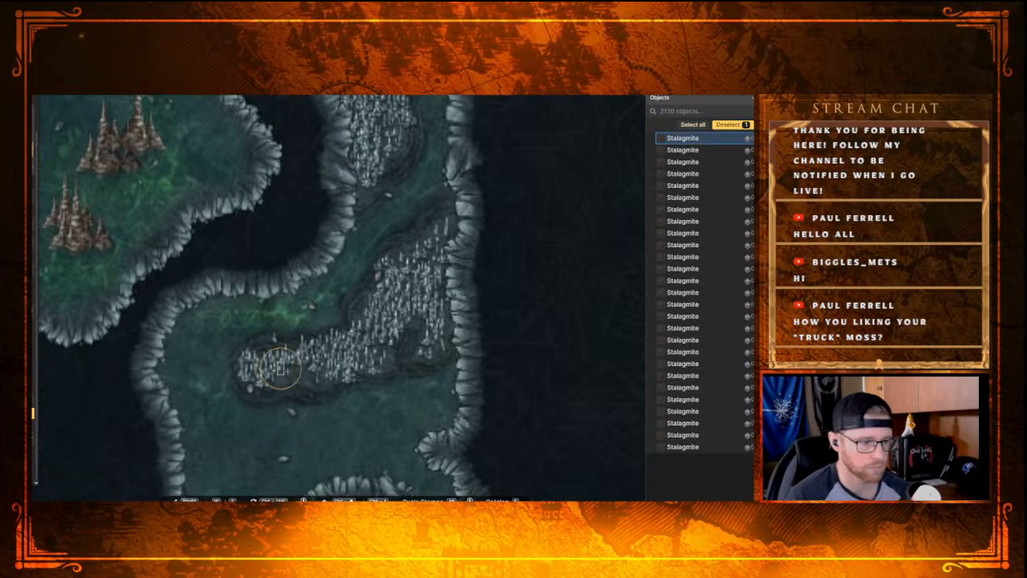
{"action": "left_click", "coordinate": [287, 373]}
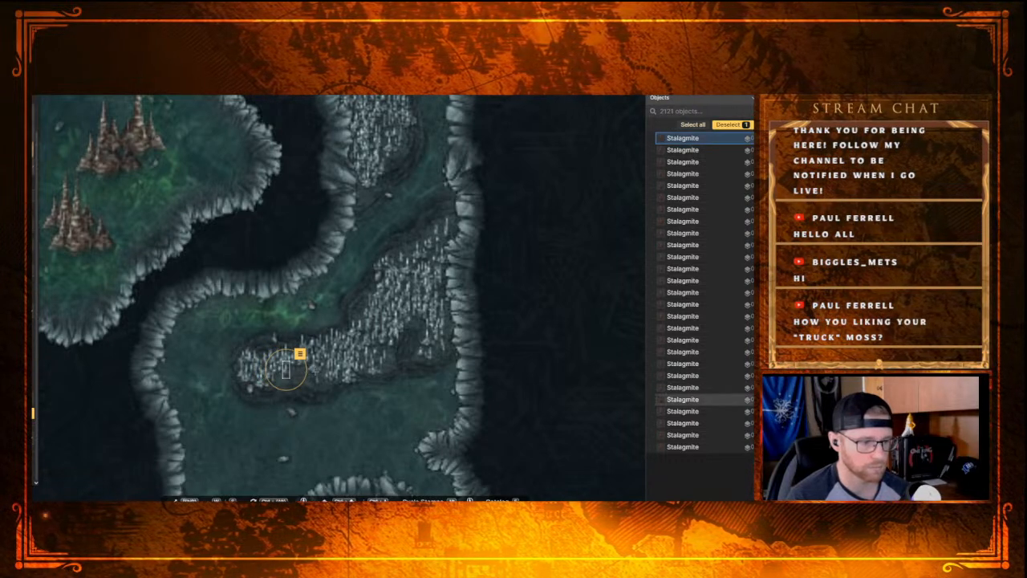
Step: Close the remaining hollow beside the southern ledge's large Stalagmite cluster with a few small stamps along its southwestern edge
{"action": "left_click", "coordinate": [312, 374]}
{"action": "left_click", "coordinate": [303, 370]}
{"action": "left_click", "coordinate": [313, 374]}
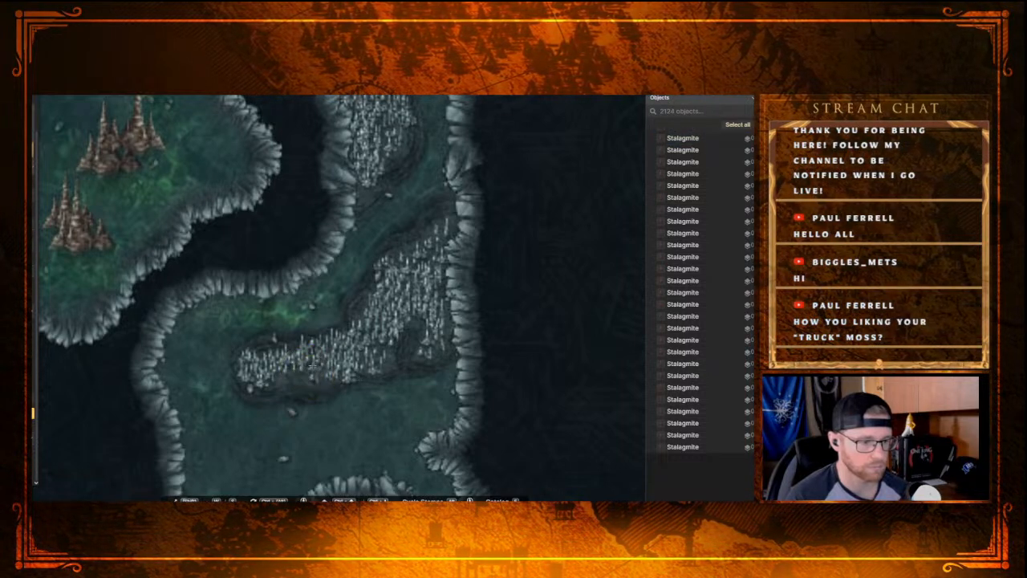
{"action": "left_click", "coordinate": [308, 374]}
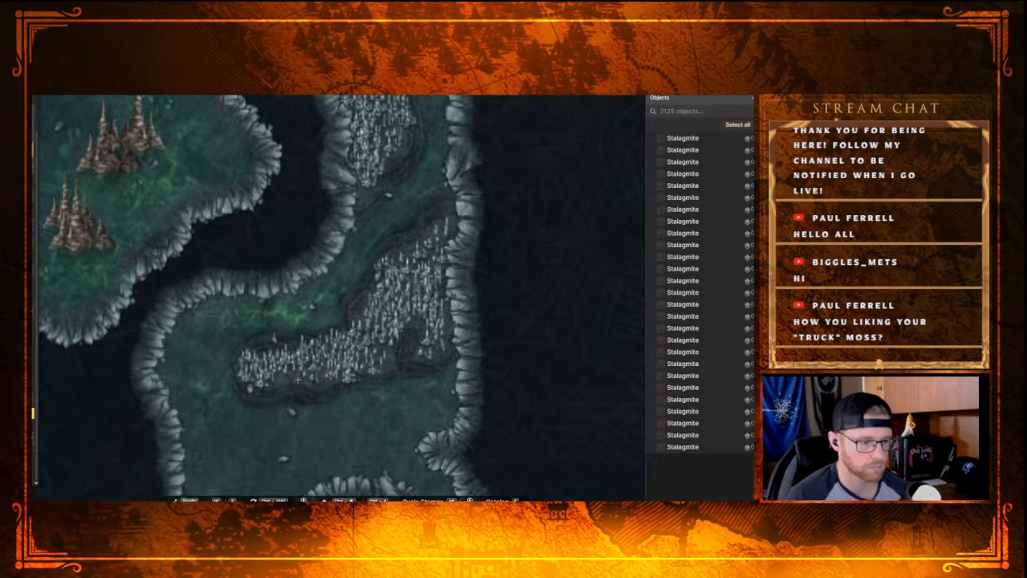
Step: Extend the Stalagmites down to the southern ledge's lower rim in its western half, placing small stamps from east to west
{"action": "left_click", "coordinate": [298, 379]}
{"action": "left_click", "coordinate": [292, 378]}
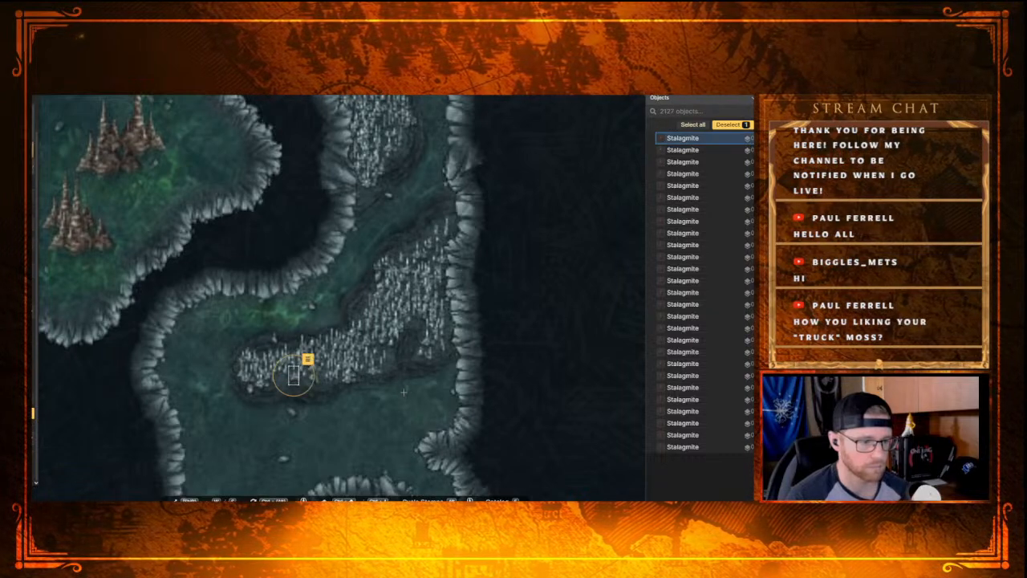
{"action": "left_click", "coordinate": [282, 380]}
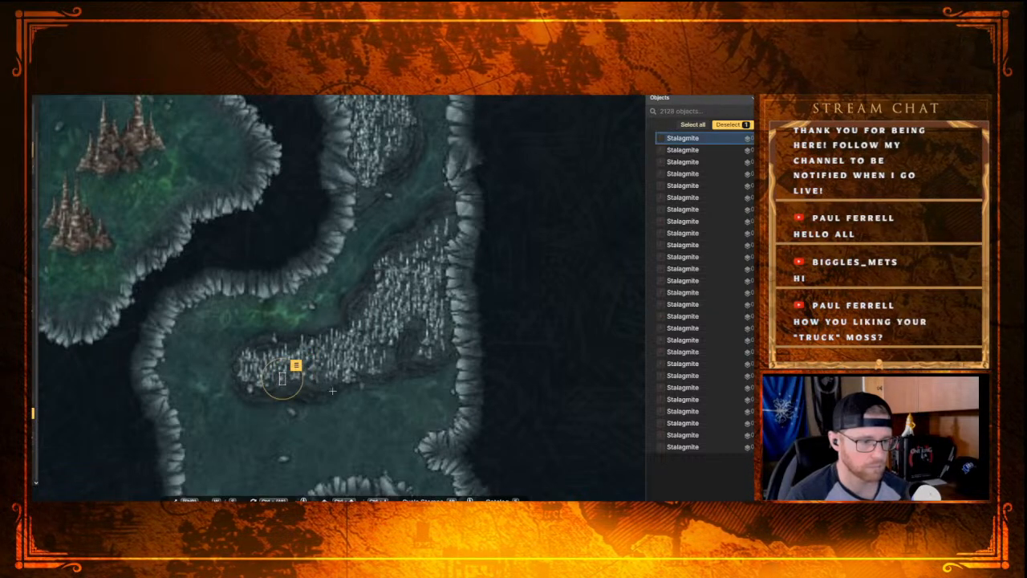
{"action": "left_click", "coordinate": [278, 378]}
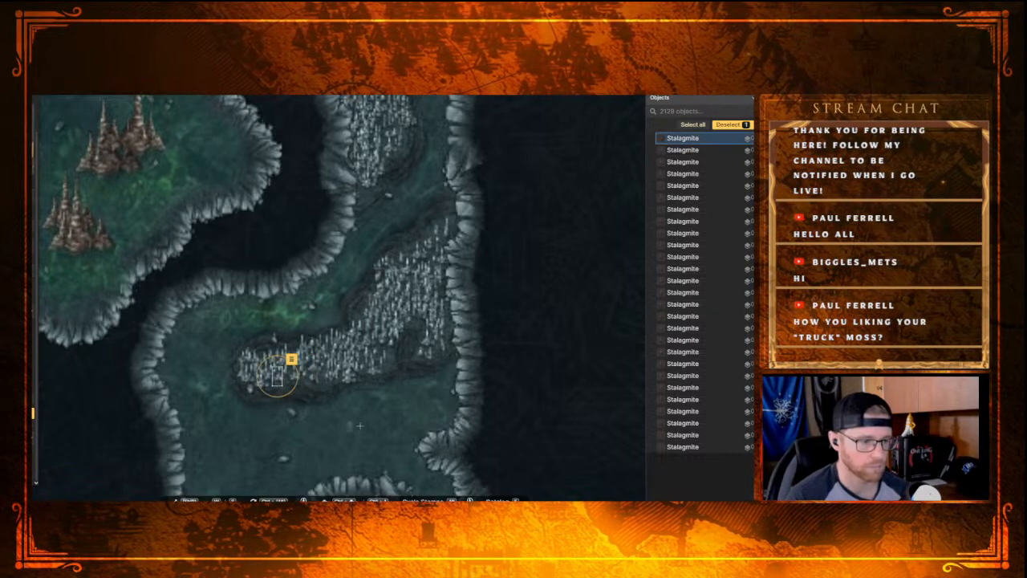
Step: Thicken the large Stalagmite cluster with single small stamps at its southern rim and across its northeastern end
{"action": "left_click", "coordinate": [387, 365]}
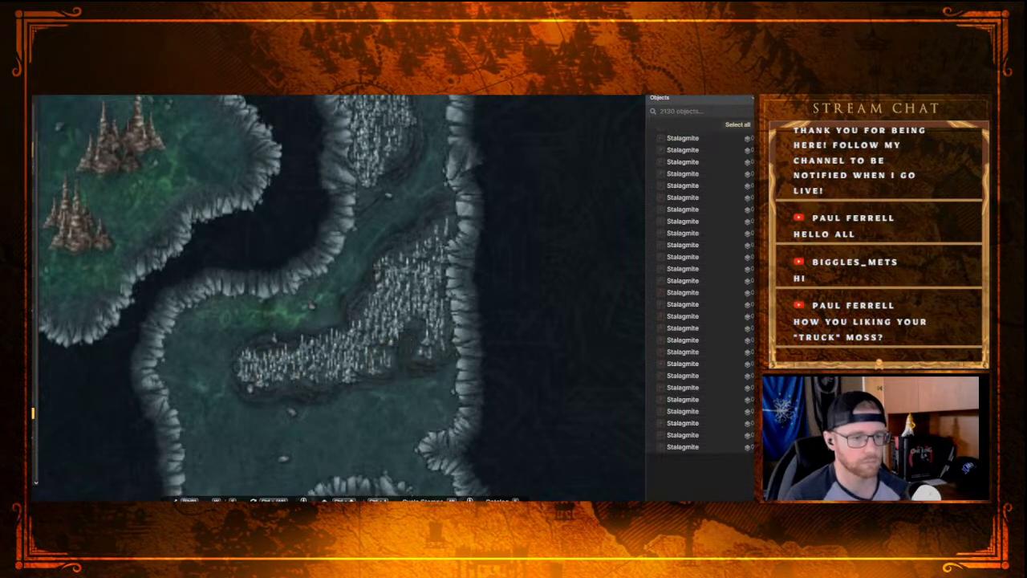
{"action": "left_click", "coordinate": [445, 239]}
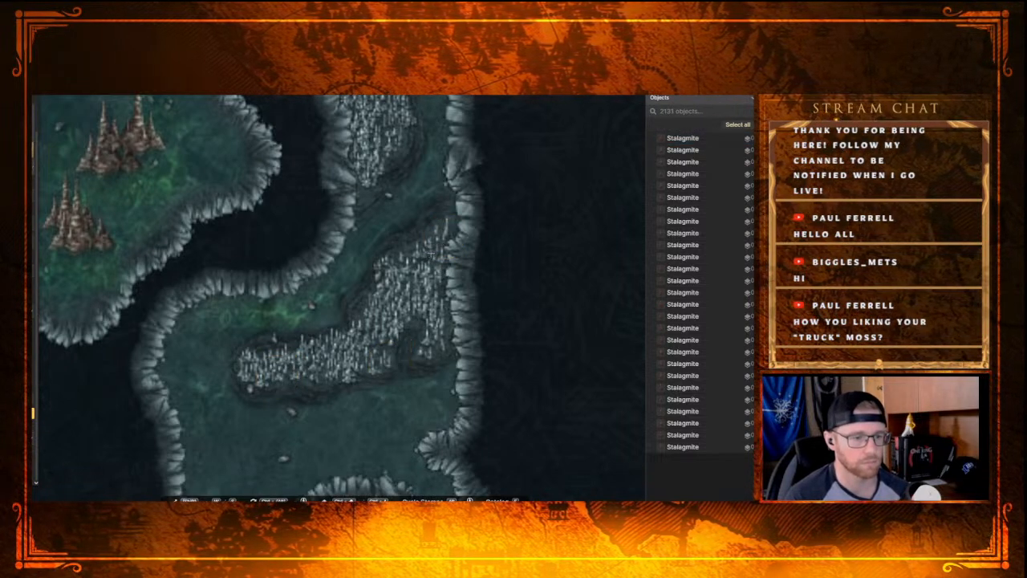
{"action": "left_click", "coordinate": [433, 245]}
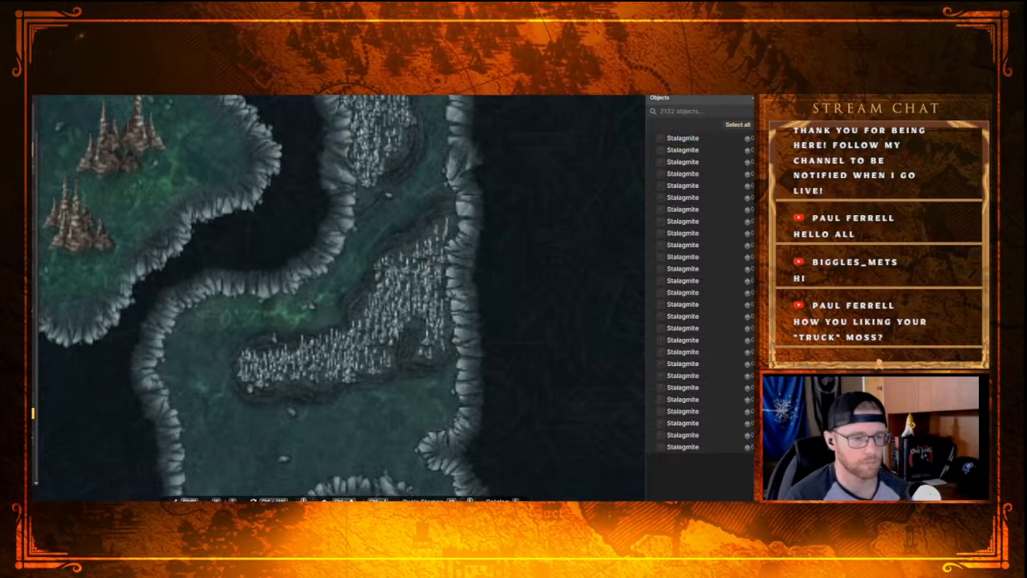
{"action": "left_click", "coordinate": [407, 254]}
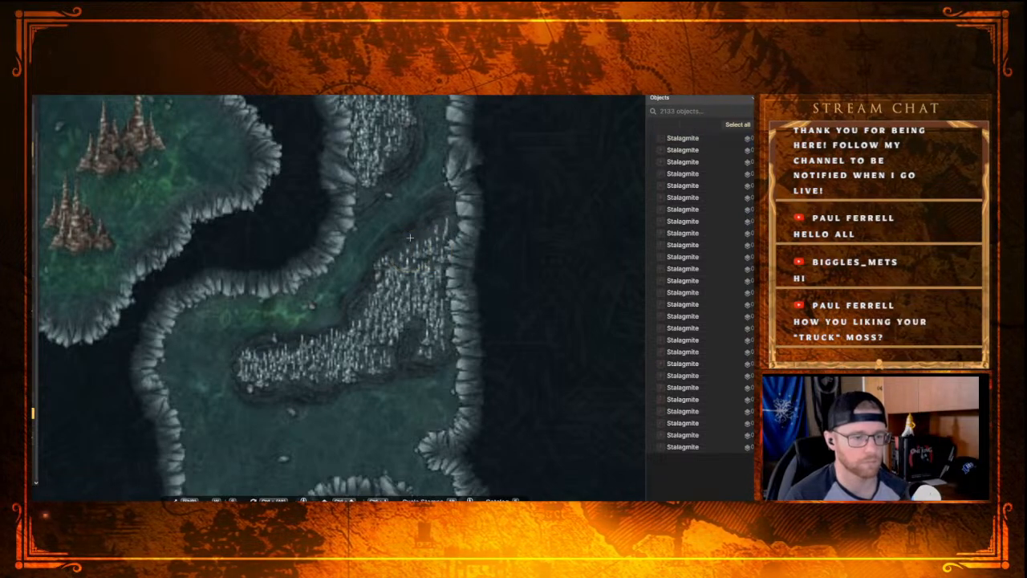
Step: Examine the western caves and tunnels, from the crystal pool up to the northern passages, for areas that still need dressing
{"action": "scroll", "coordinate": [362, 203], "scroll_direction": "down", "scroll_amount": 3}
{"action": "scroll", "coordinate": [363, 203], "scroll_direction": "down", "scroll_amount": 2}
{"action": "left_click_drag", "start_coordinate": [311, 193], "coordinate": [374, 308]}
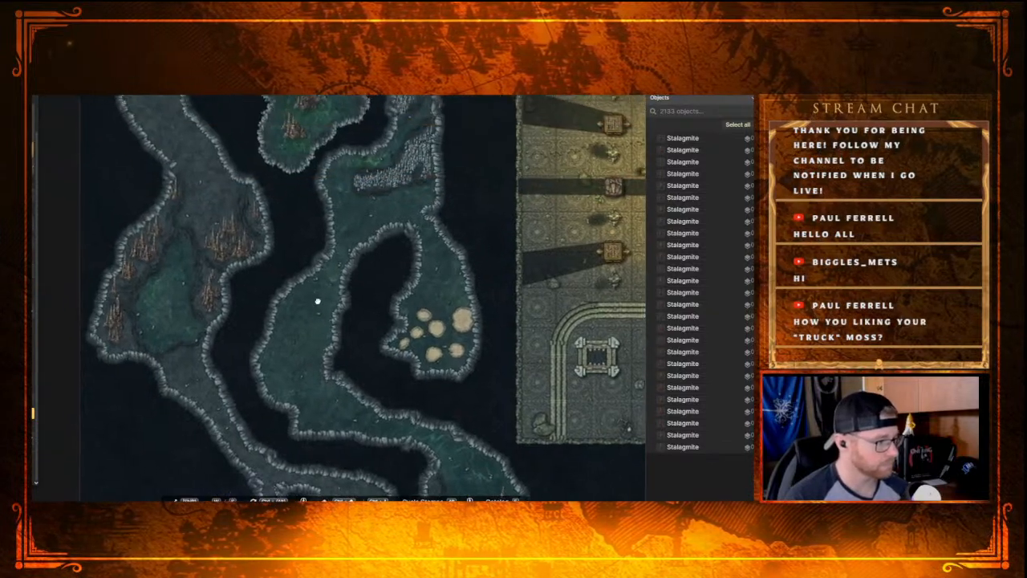
{"action": "left_click_drag", "start_coordinate": [317, 301], "coordinate": [238, 251]}
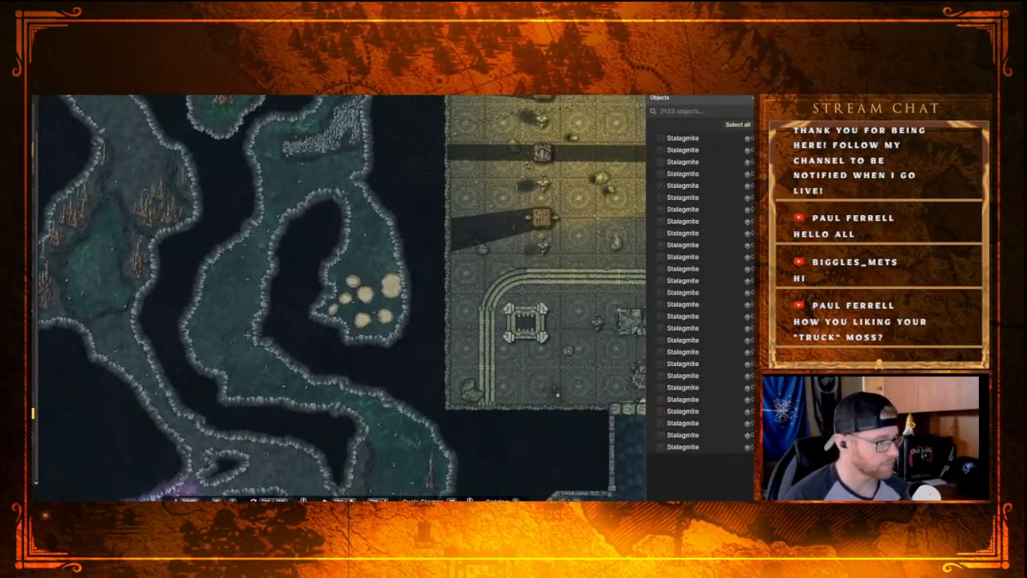
{"action": "scroll", "coordinate": [240, 280], "scroll_direction": "up", "scroll_amount": 1}
{"action": "scroll", "coordinate": [230, 287], "scroll_direction": "down", "scroll_amount": 3}
{"action": "scroll", "coordinate": [218, 332], "scroll_direction": "up", "scroll_amount": 3}
{"action": "scroll", "coordinate": [215, 329], "scroll_direction": "down", "scroll_amount": 2}
{"action": "left_click_drag", "start_coordinate": [198, 271], "coordinate": [267, 368]}
{"action": "left_click_drag", "start_coordinate": [225, 259], "coordinate": [199, 263]}
{"action": "left_click_drag", "start_coordinate": [282, 382], "coordinate": [313, 228]}
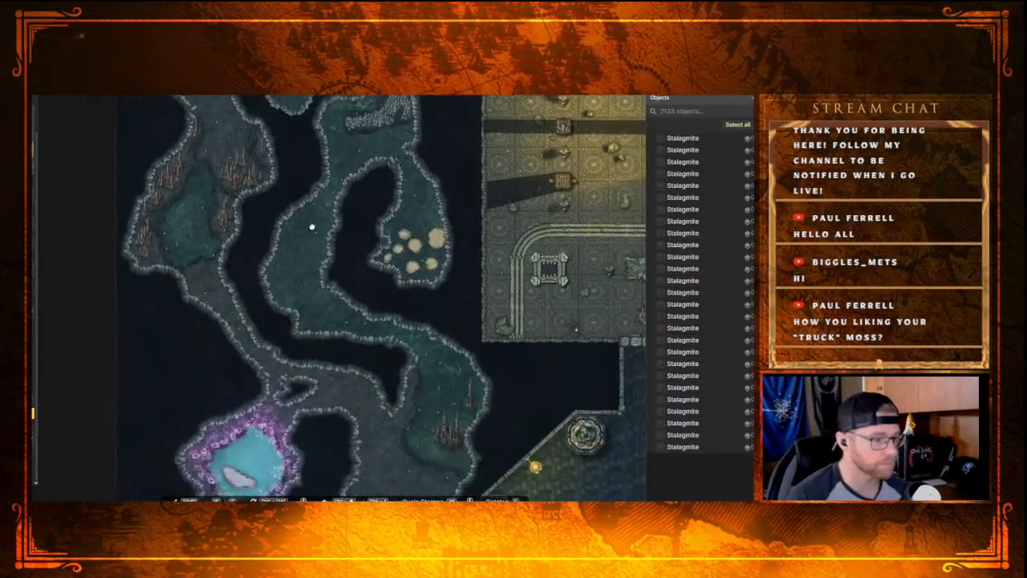
{"action": "scroll", "coordinate": [313, 229], "scroll_direction": "down", "scroll_amount": 1}
{"action": "left_click_drag", "start_coordinate": [358, 355], "coordinate": [294, 293]}
{"action": "left_click_drag", "start_coordinate": [318, 351], "coordinate": [355, 393]}
{"action": "left_click_drag", "start_coordinate": [287, 289], "coordinate": [330, 422]}
{"action": "left_click_drag", "start_coordinate": [314, 266], "coordinate": [344, 395]}
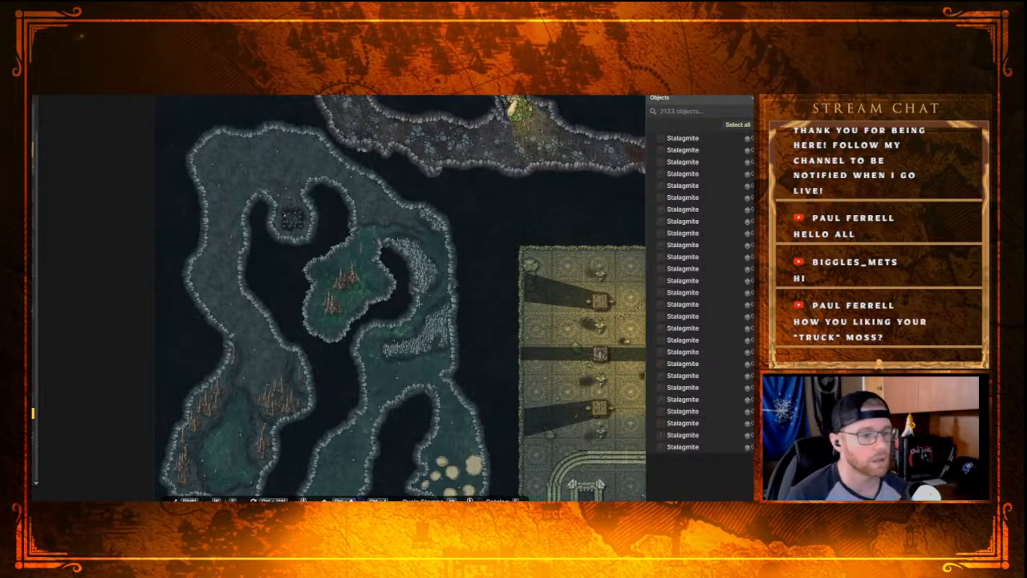
{"action": "left_click_drag", "start_coordinate": [463, 444], "coordinate": [431, 376]}
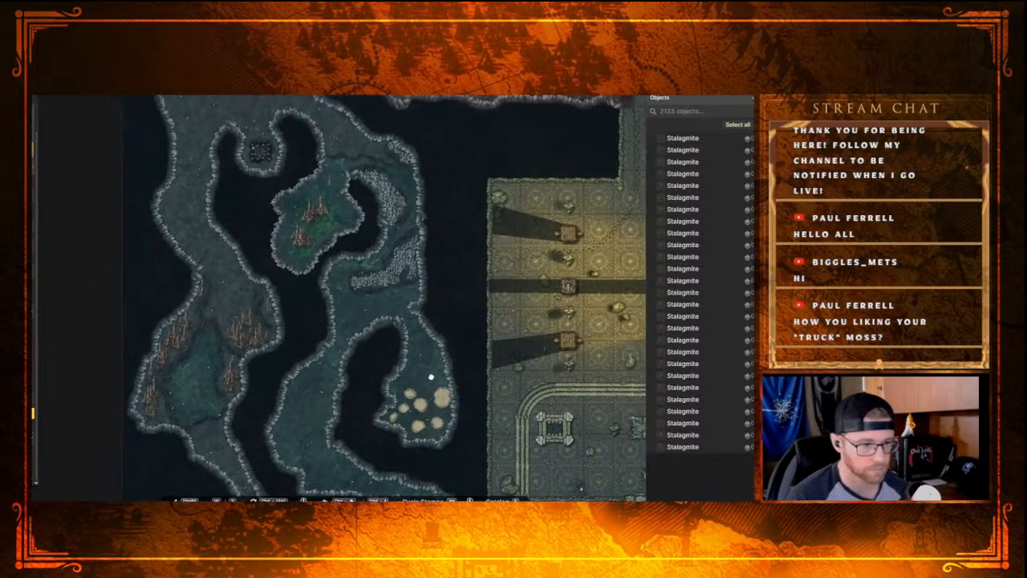
{"action": "left_click_drag", "start_coordinate": [370, 274], "coordinate": [410, 355]}
{"action": "mouse_move", "coordinate": [345, 288]}
{"action": "left_mouse_down"}
{"action": "mouse_move", "coordinate": [398, 352]}
{"action": "mouse_move", "coordinate": [383, 337]}
{"action": "mouse_move", "coordinate": [431, 330]}
{"action": "mouse_move", "coordinate": [387, 332]}
{"action": "left_mouse_up"}
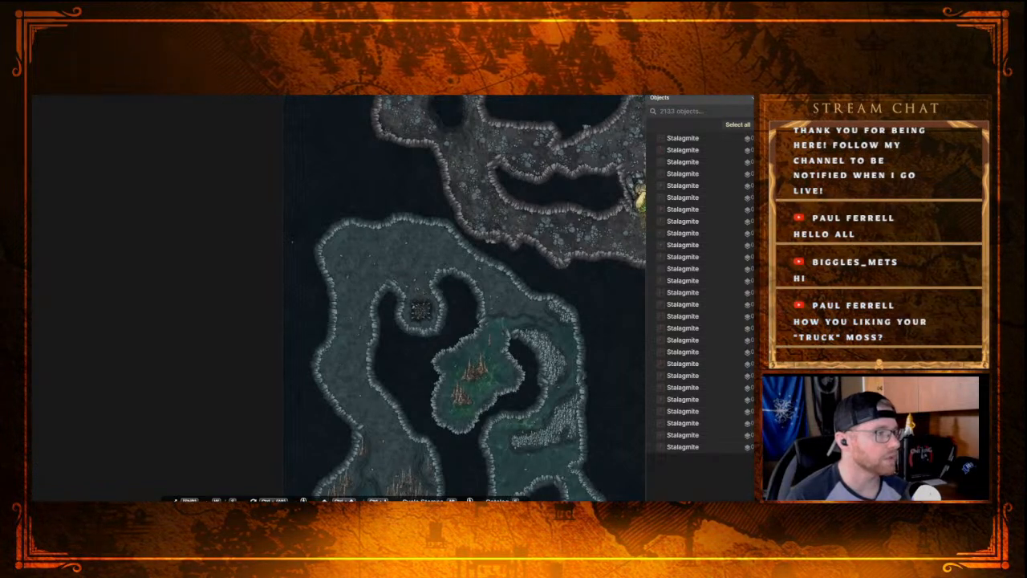
Step: Open the stamp catalog and clear its search filter to list the stamps of every category
{"action": "key", "text": "e"}
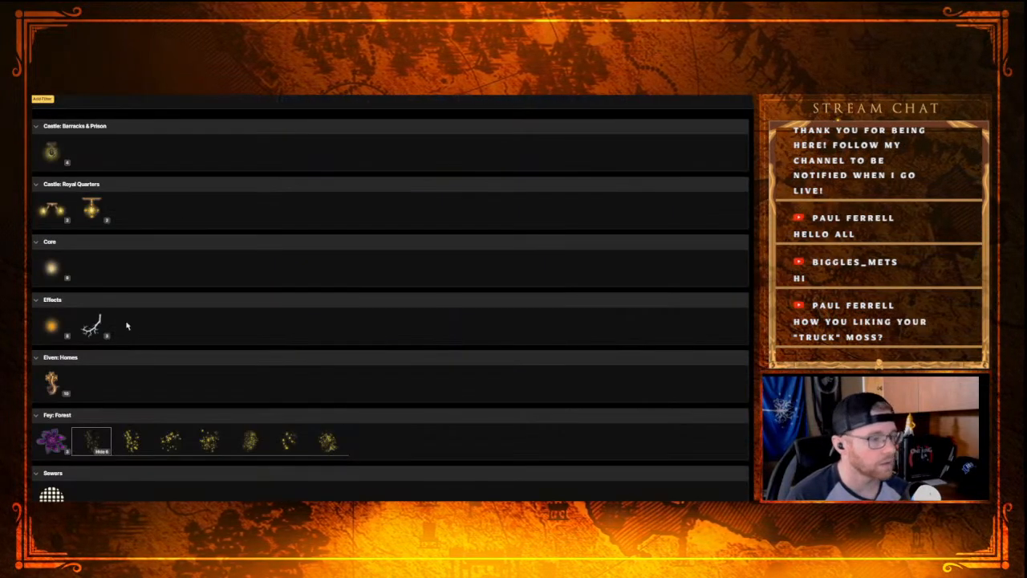
{"action": "scroll", "coordinate": [148, 310], "scroll_direction": "down", "scroll_amount": 3}
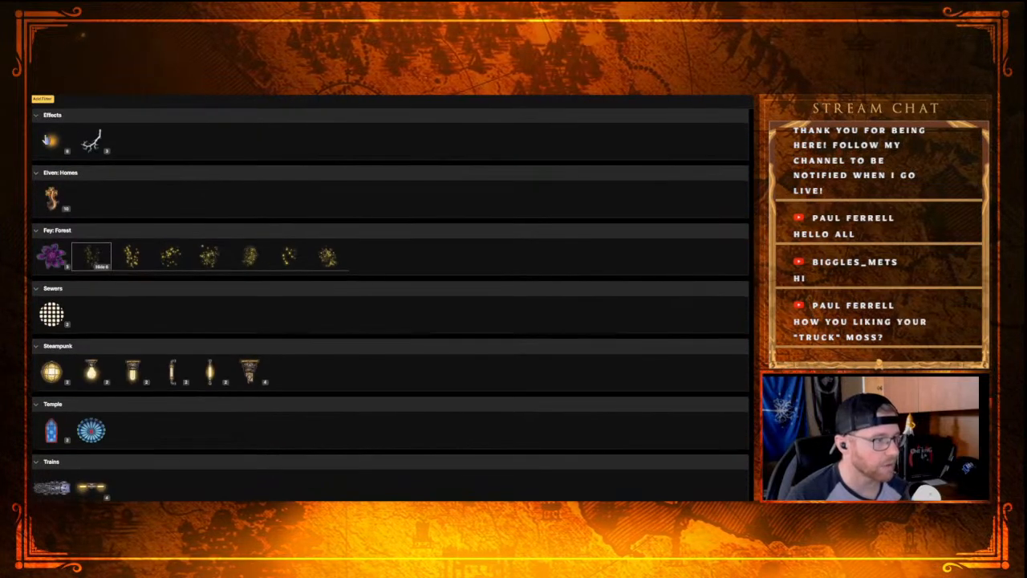
{"action": "left_click", "coordinate": [160, 97]}
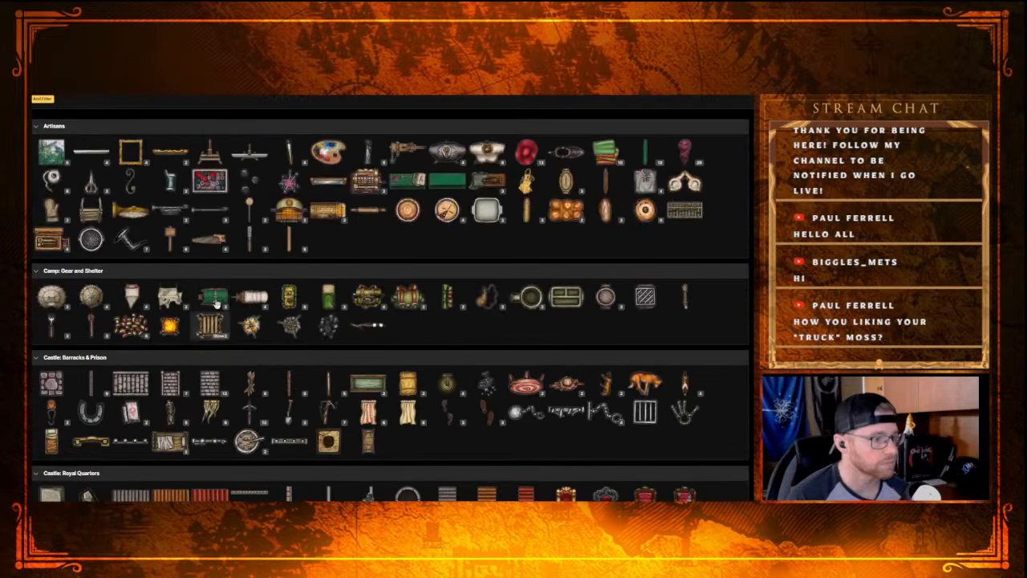
Step: Browse the stamp catalog from the Artisans category to Elven: Homes for stamps suited to dressing the caves
{"action": "scroll", "coordinate": [401, 401], "scroll_direction": "down", "scroll_amount": 2}
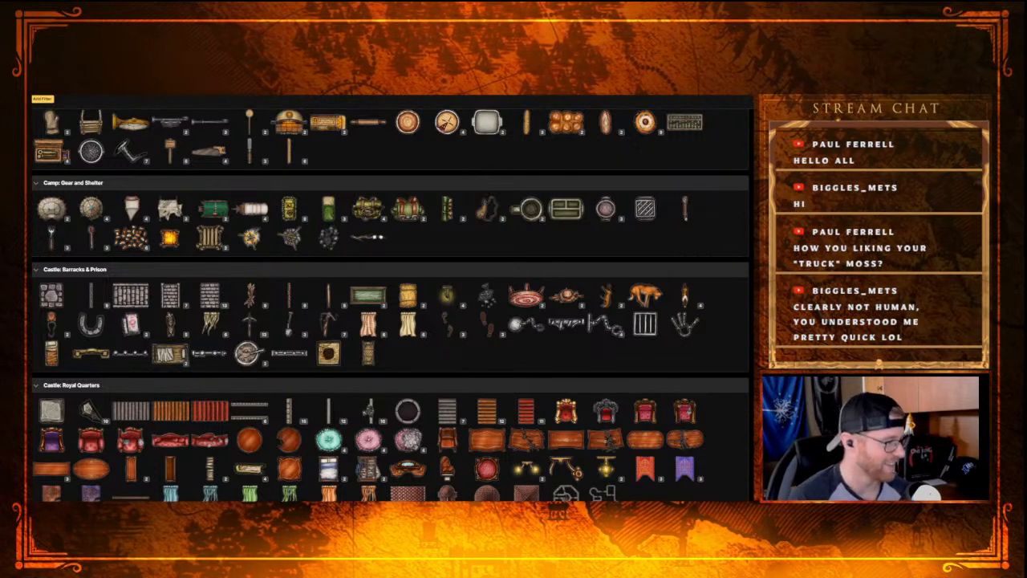
{"action": "scroll", "coordinate": [412, 299], "scroll_direction": "down", "scroll_amount": 5}
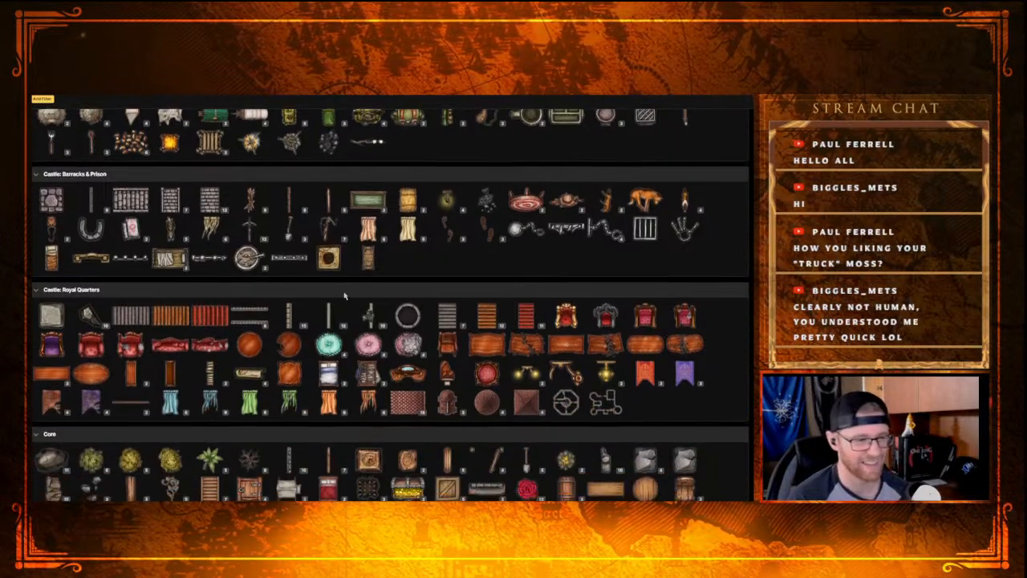
{"action": "scroll", "coordinate": [412, 299], "scroll_direction": "up", "scroll_amount": 2}
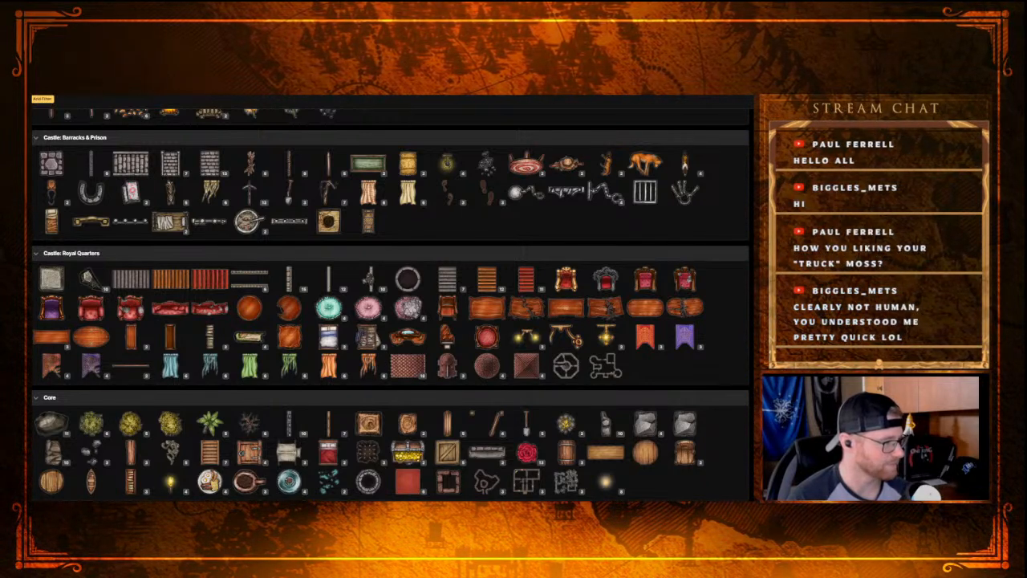
{"action": "scroll", "coordinate": [233, 382], "scroll_direction": "down", "scroll_amount": 5}
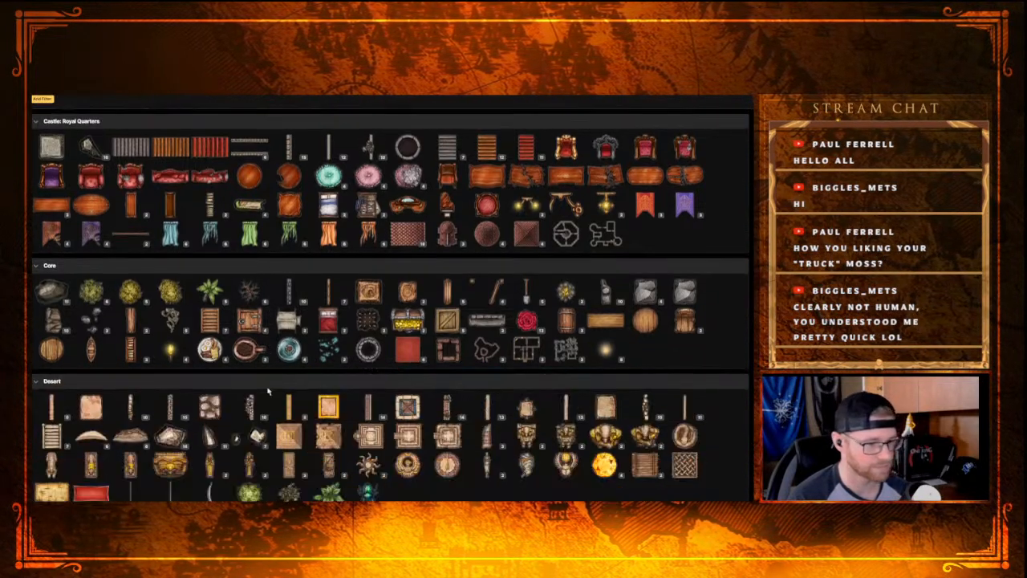
{"action": "scroll", "coordinate": [233, 381], "scroll_direction": "down", "scroll_amount": 8}
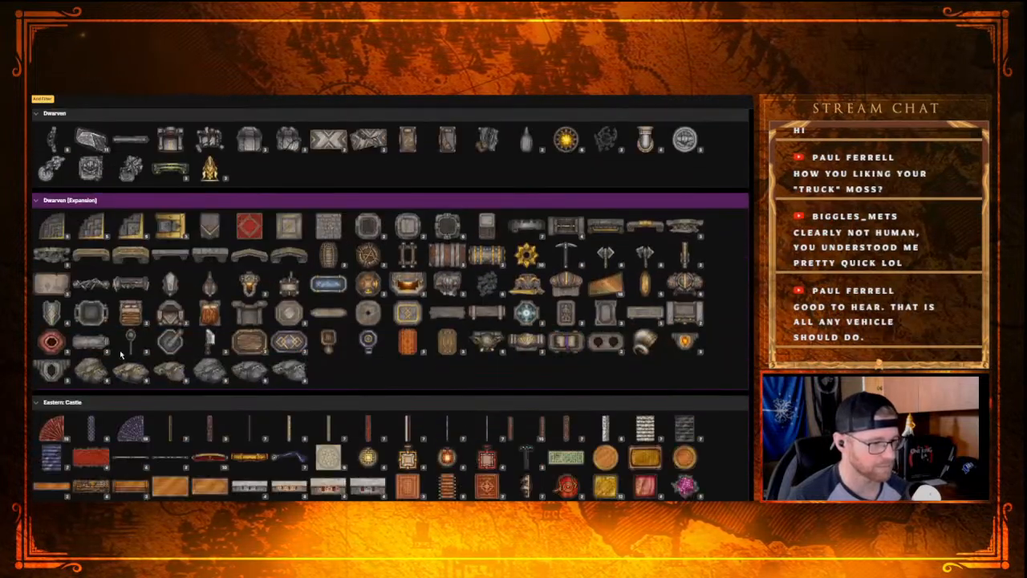
{"action": "scroll", "coordinate": [120, 350], "scroll_direction": "down", "scroll_amount": 6}
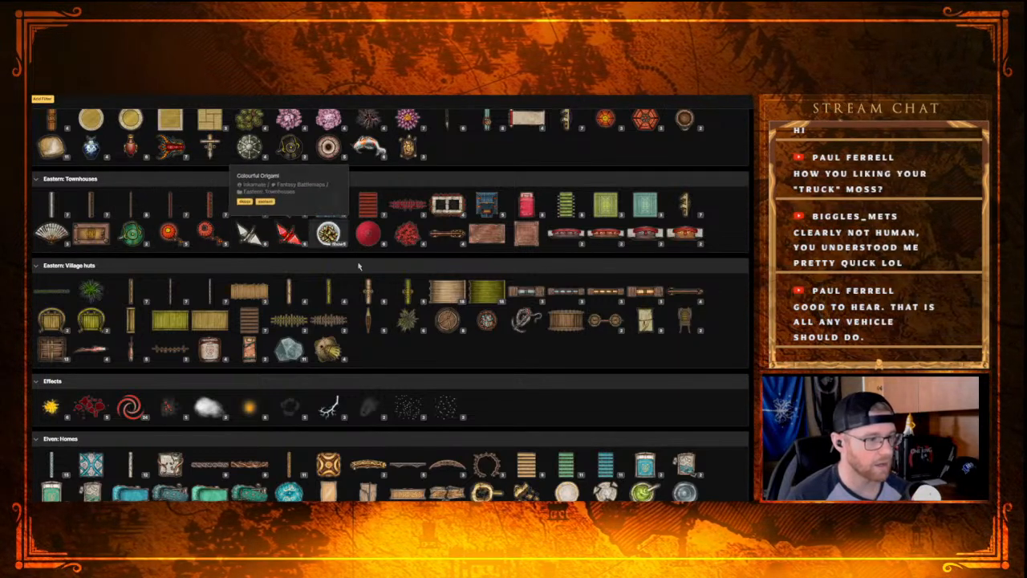
{"action": "scroll", "coordinate": [416, 340], "scroll_direction": "down", "scroll_amount": 2}
{"action": "scroll", "coordinate": [415, 338], "scroll_direction": "down", "scroll_amount": 3}
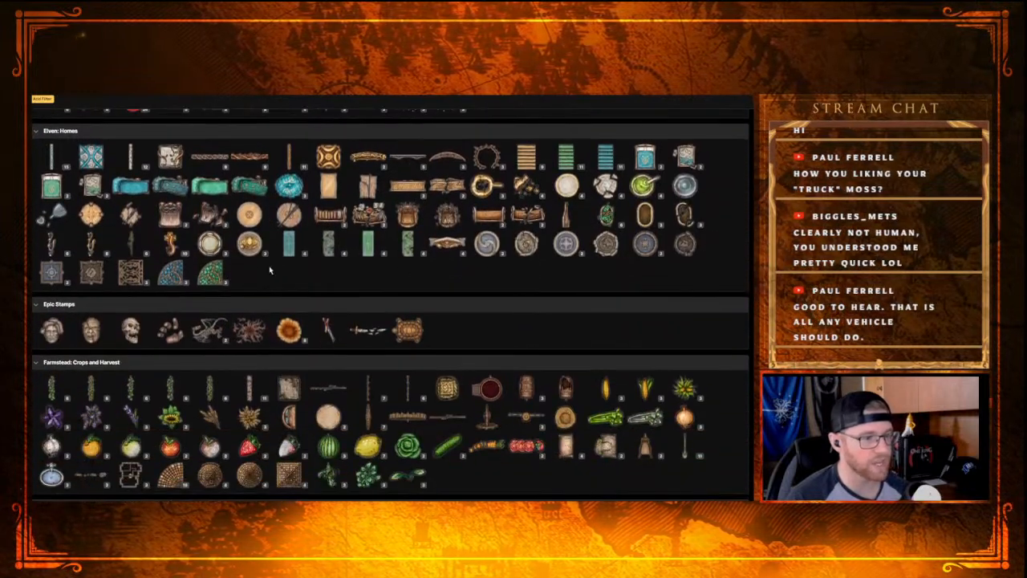
{"action": "scroll", "coordinate": [347, 328], "scroll_direction": "up", "scroll_amount": 3}
{"action": "scroll", "coordinate": [347, 327], "scroll_direction": "up", "scroll_amount": 1}
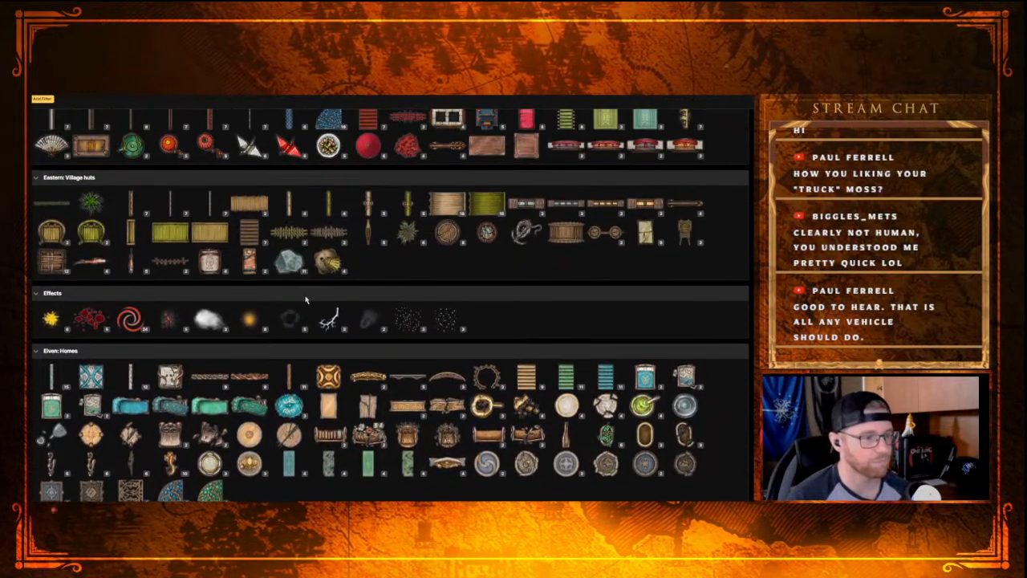
{"action": "scroll", "coordinate": [337, 293], "scroll_direction": "up", "scroll_amount": 1}
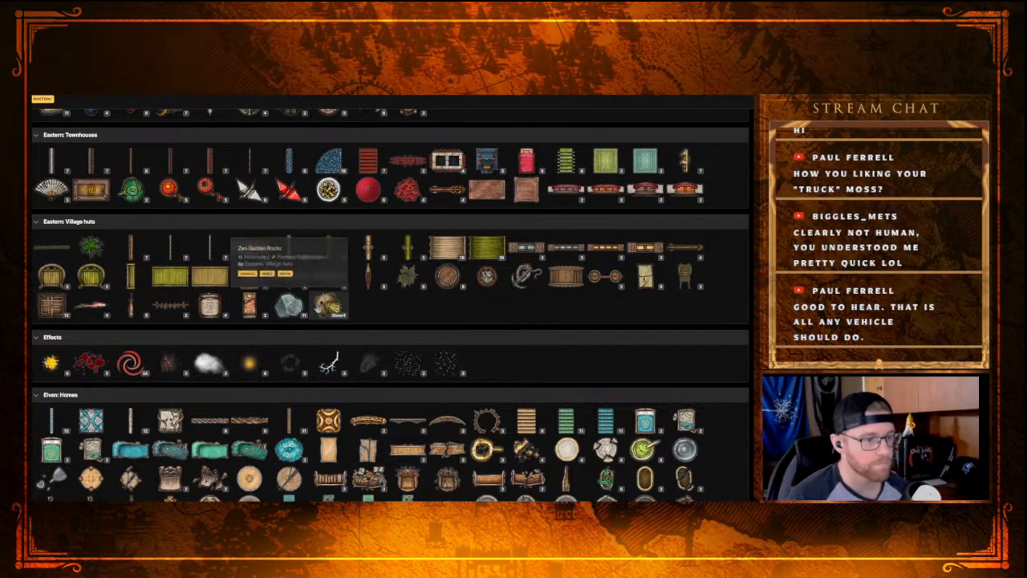
{"action": "scroll", "coordinate": [341, 302], "scroll_direction": "down", "scroll_amount": 2}
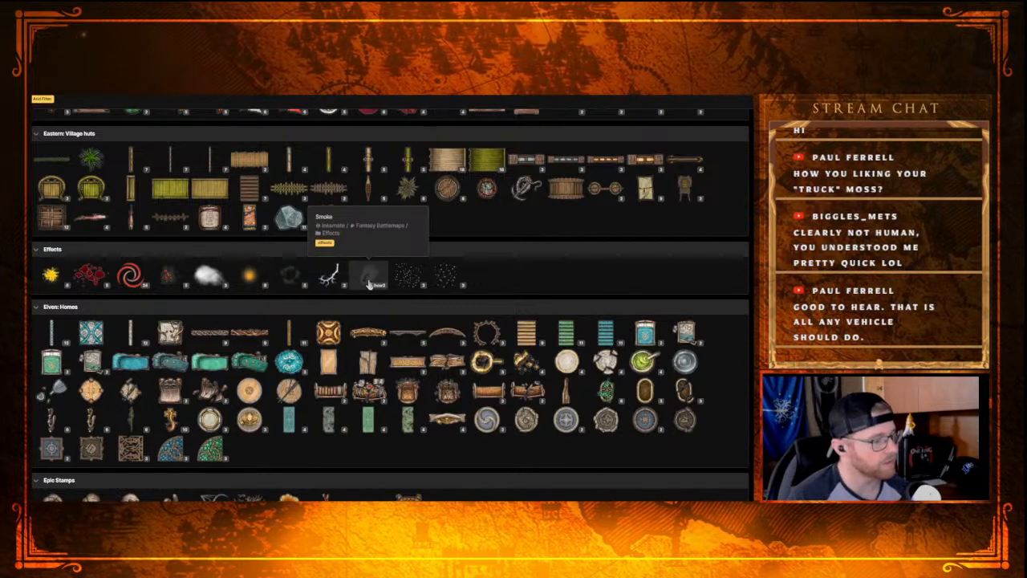
Step: Browse the catalog's categories from Farmstead to Orc, expanding a fungus-like stamp group under Hell: Terrain, and leave the catalog
{"action": "scroll", "coordinate": [376, 290], "scroll_direction": "down", "scroll_amount": 4}
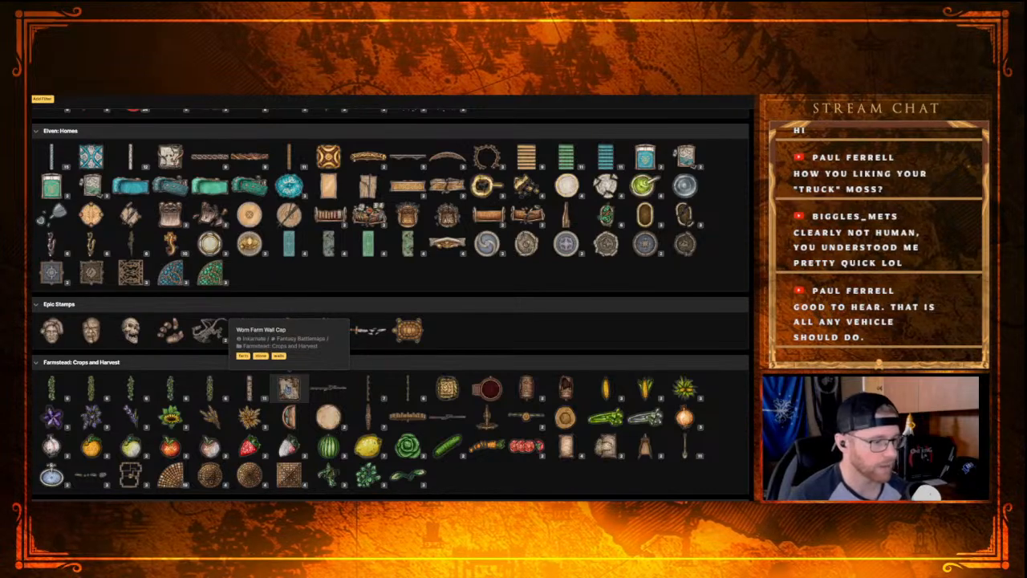
{"action": "scroll", "coordinate": [287, 389], "scroll_direction": "down", "scroll_amount": 7}
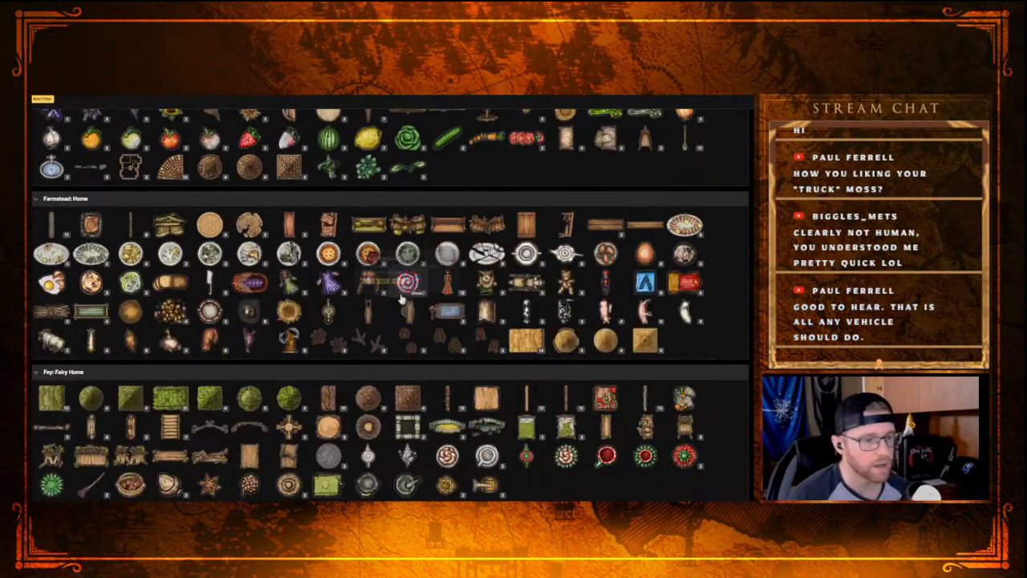
{"action": "scroll", "coordinate": [401, 299], "scroll_direction": "down", "scroll_amount": 9}
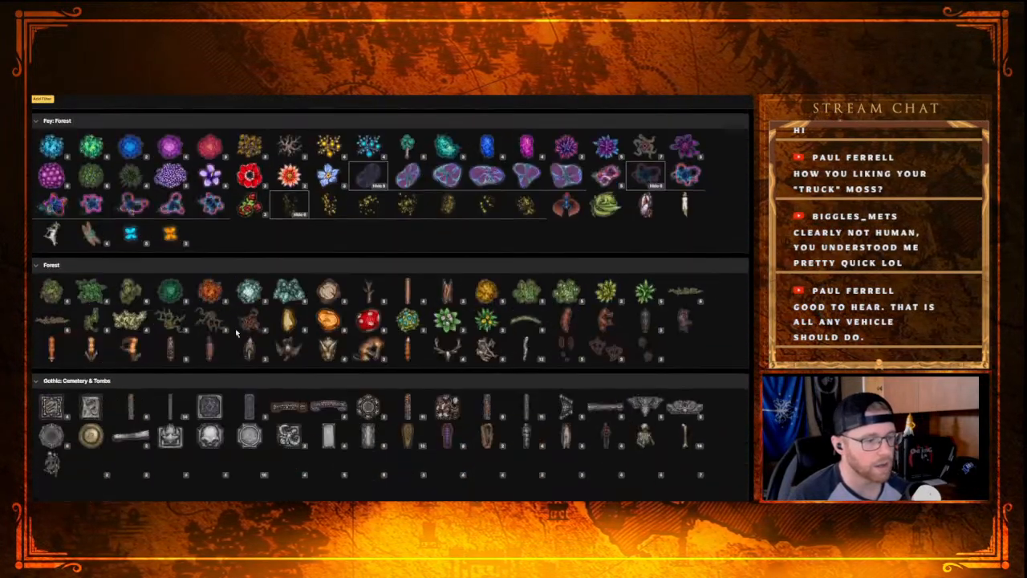
{"action": "scroll", "coordinate": [232, 330], "scroll_direction": "down", "scroll_amount": 7}
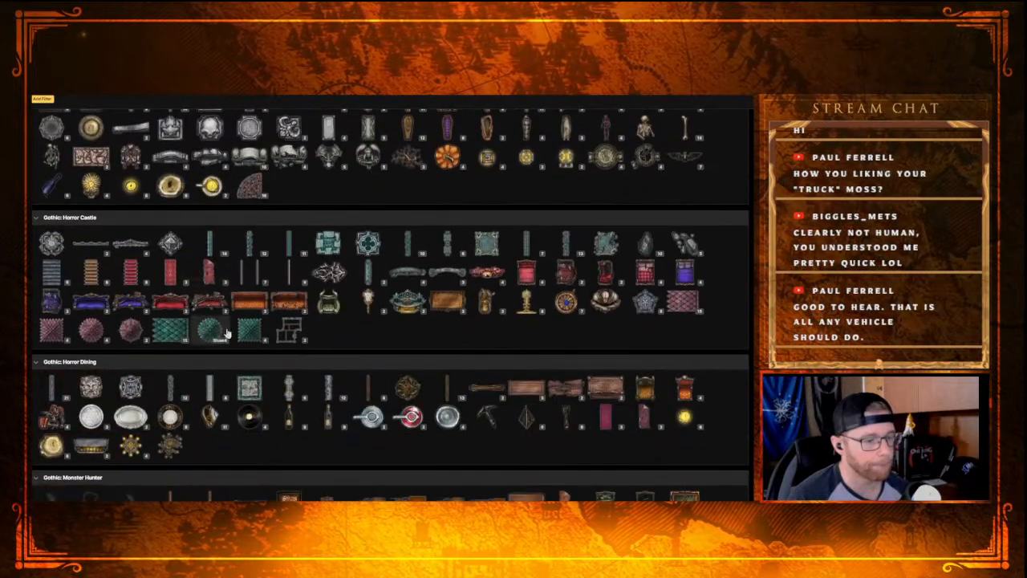
{"action": "scroll", "coordinate": [227, 334], "scroll_direction": "down", "scroll_amount": 2}
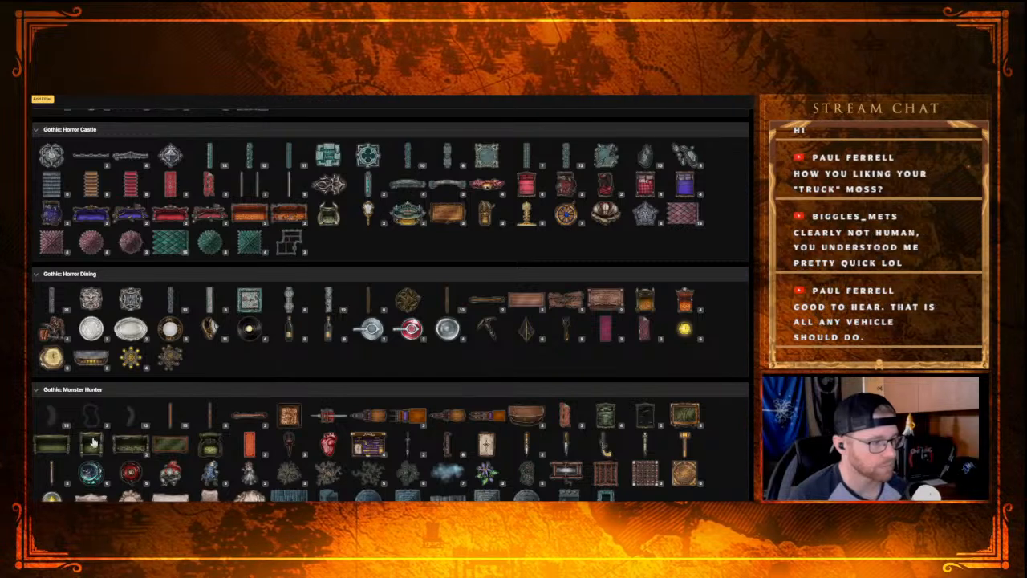
{"action": "scroll", "coordinate": [48, 441], "scroll_direction": "down", "scroll_amount": 3}
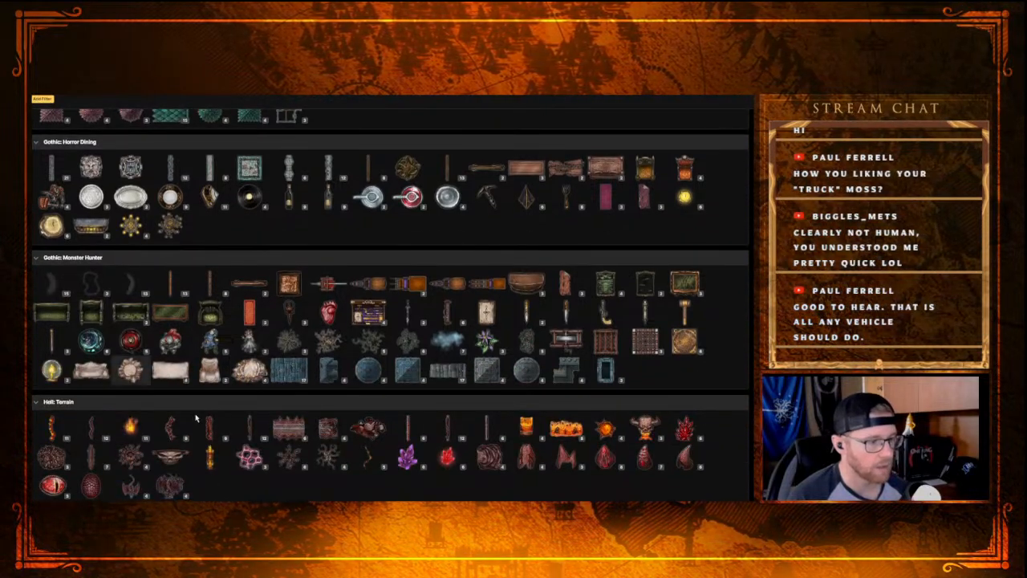
{"action": "scroll", "coordinate": [138, 393], "scroll_direction": "down", "scroll_amount": 3}
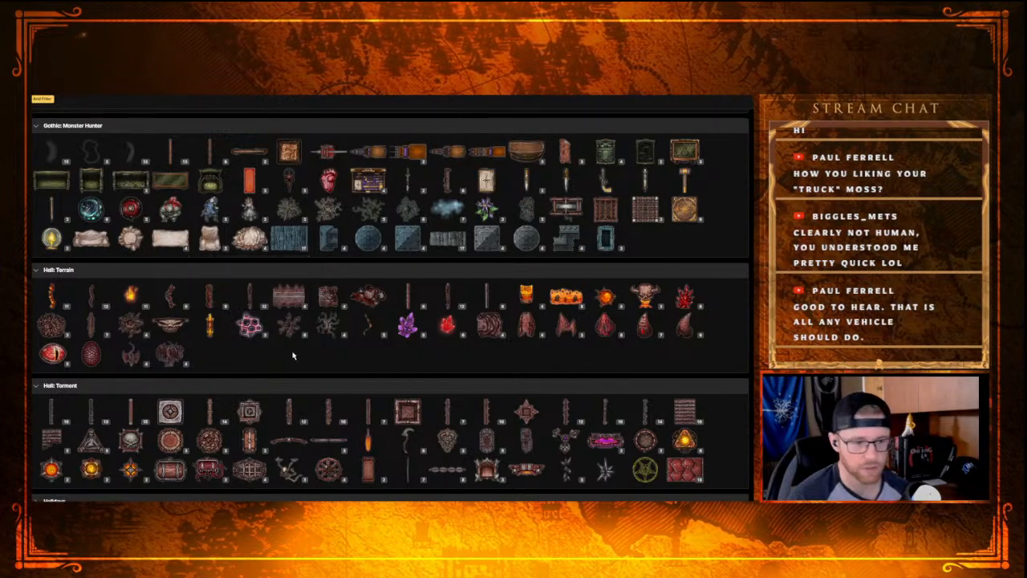
{"action": "left_click", "coordinate": [250, 325]}
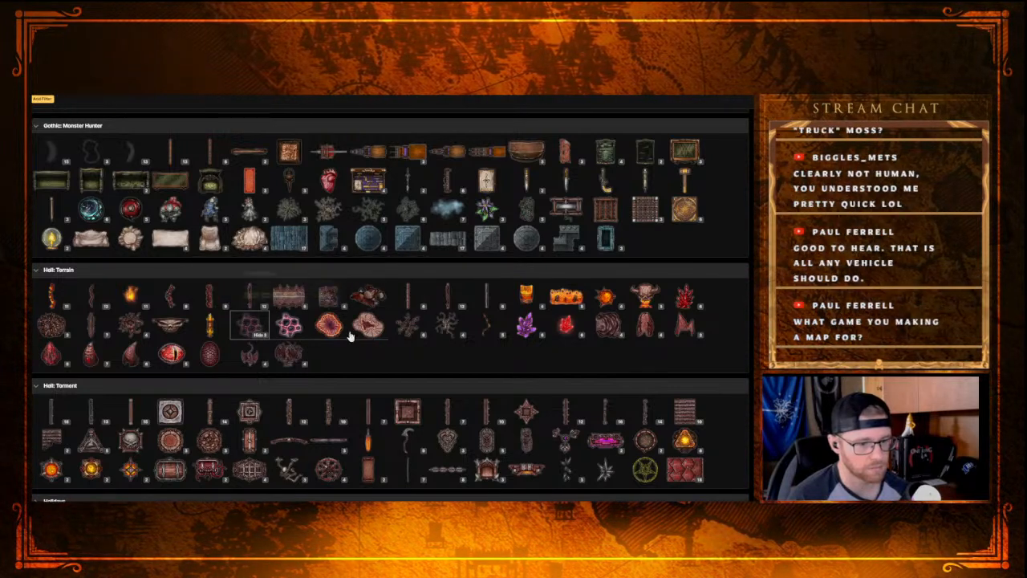
{"action": "scroll", "coordinate": [522, 321], "scroll_direction": "down", "scroll_amount": 3}
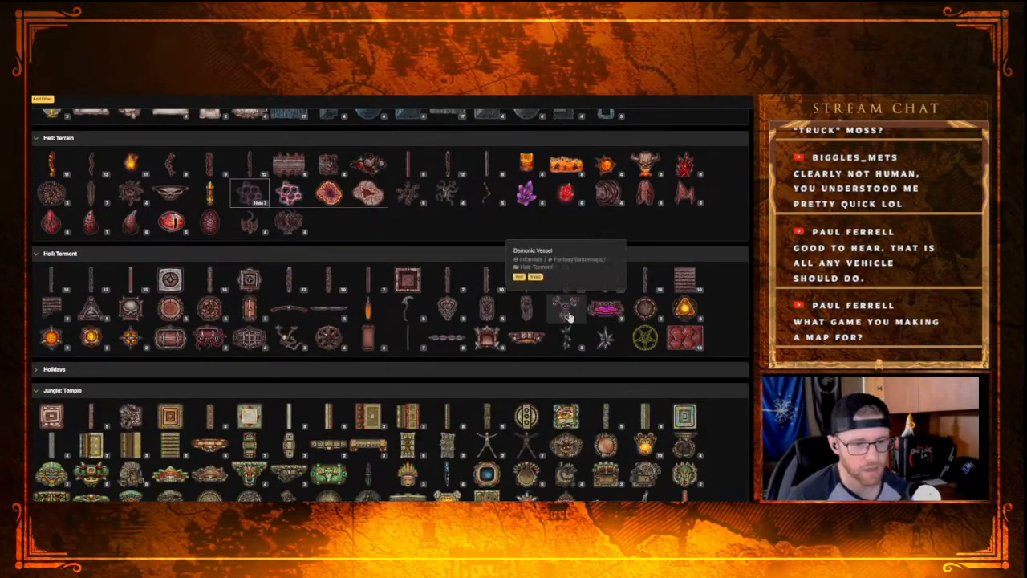
{"action": "scroll", "coordinate": [361, 277], "scroll_direction": "down", "scroll_amount": 10}
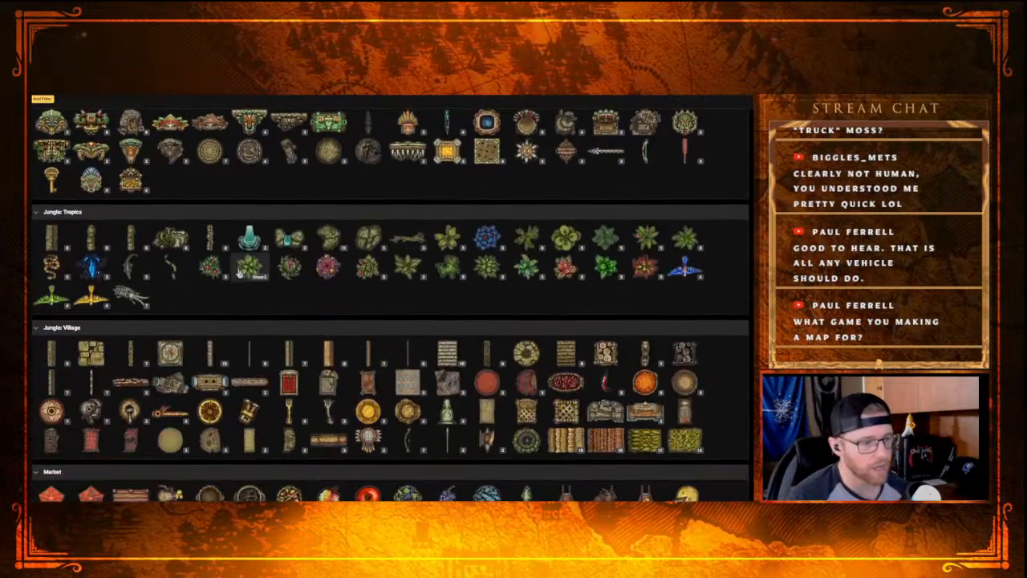
{"action": "scroll", "coordinate": [152, 305], "scroll_direction": "down", "scroll_amount": 4}
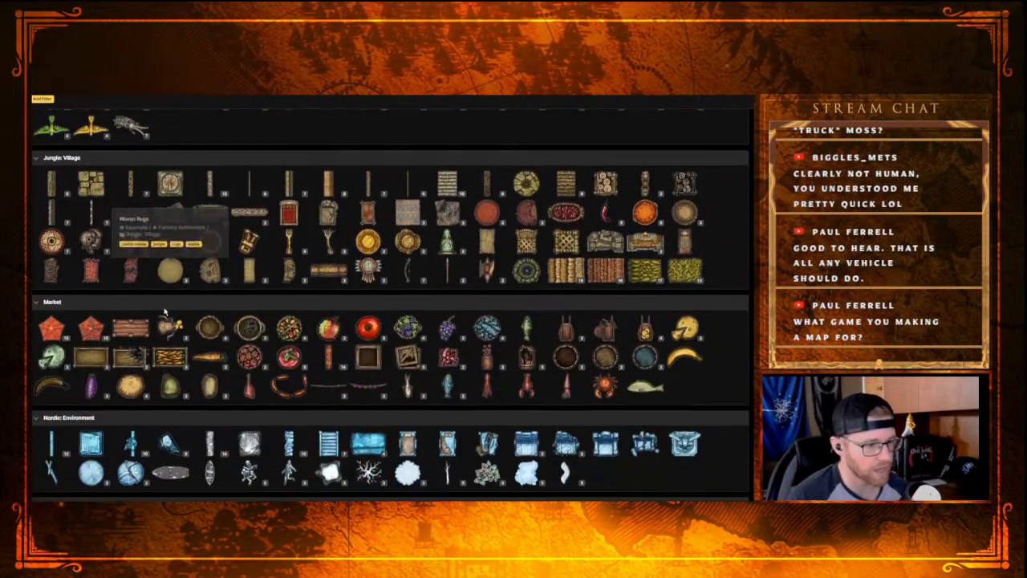
{"action": "scroll", "coordinate": [164, 311], "scroll_direction": "down", "scroll_amount": 4}
{"action": "scroll", "coordinate": [164, 311], "scroll_direction": "down", "scroll_amount": 3}
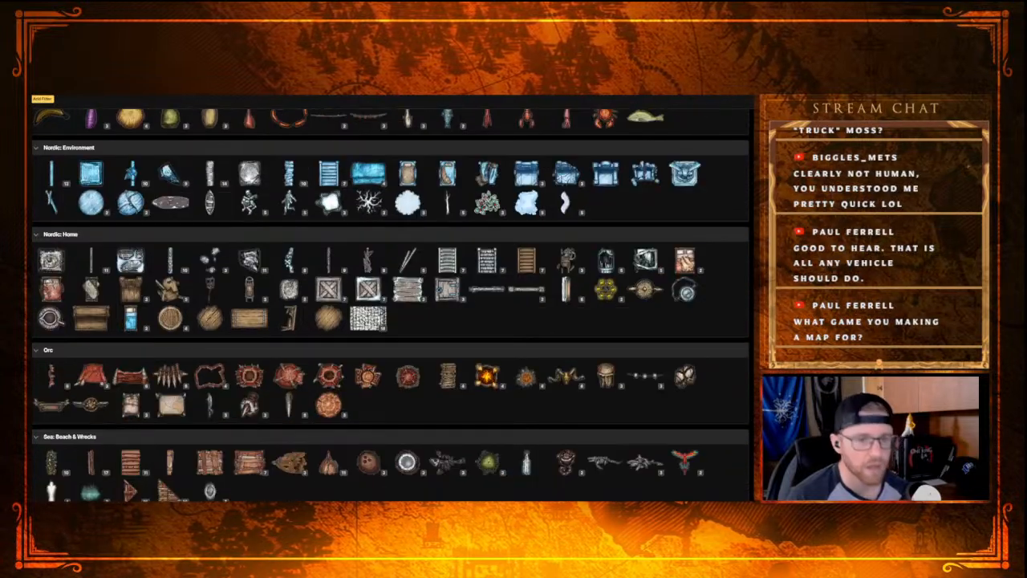
{"action": "key", "text": "Escape"}
Step: Examine the western caves from the southern cavern past the crystal pool up to the blood-stained northern passages
{"action": "left_click_drag", "start_coordinate": [354, 208], "coordinate": [306, 95]}
{"action": "left_click_drag", "start_coordinate": [412, 302], "coordinate": [251, 105]}
{"action": "left_click_drag", "start_coordinate": [365, 275], "coordinate": [371, 110]}
{"action": "mouse_move", "coordinate": [354, 312]}
{"action": "left_mouse_down"}
{"action": "mouse_move", "coordinate": [330, 227]}
{"action": "mouse_move", "coordinate": [366, 319]}
{"action": "left_mouse_up"}
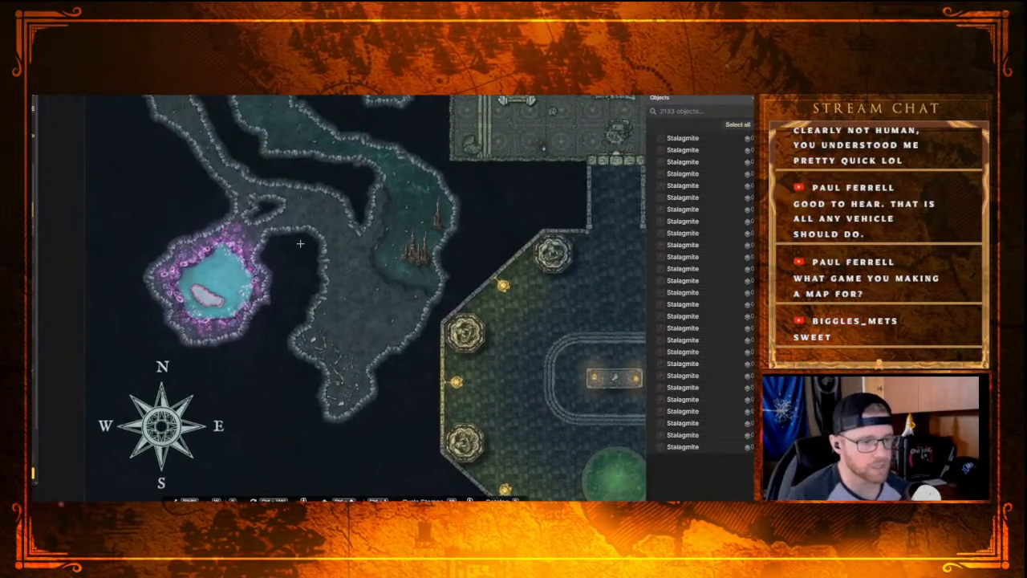
{"action": "left_click_drag", "start_coordinate": [302, 244], "coordinate": [335, 292]}
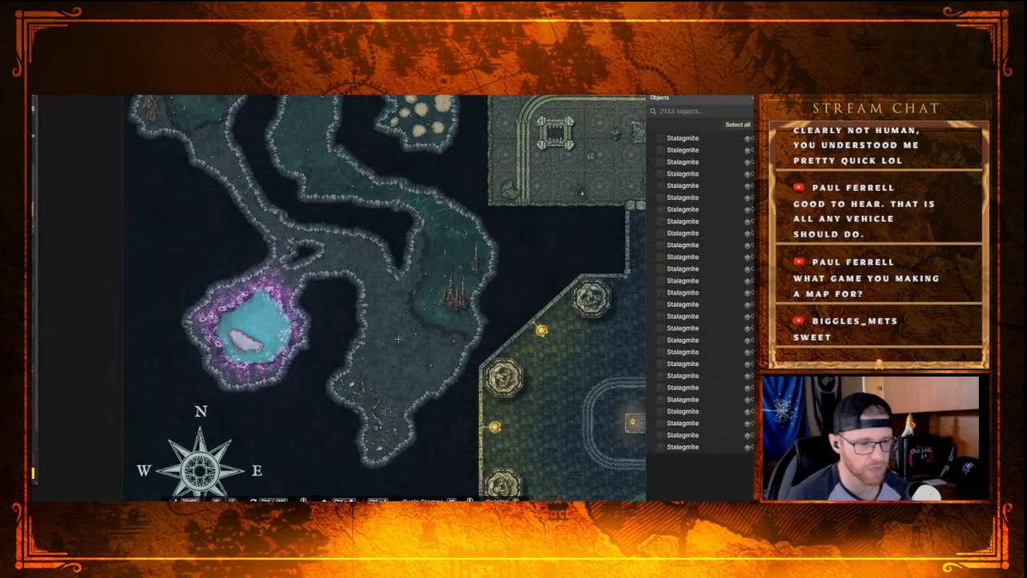
{"action": "left_click_drag", "start_coordinate": [298, 215], "coordinate": [345, 325]}
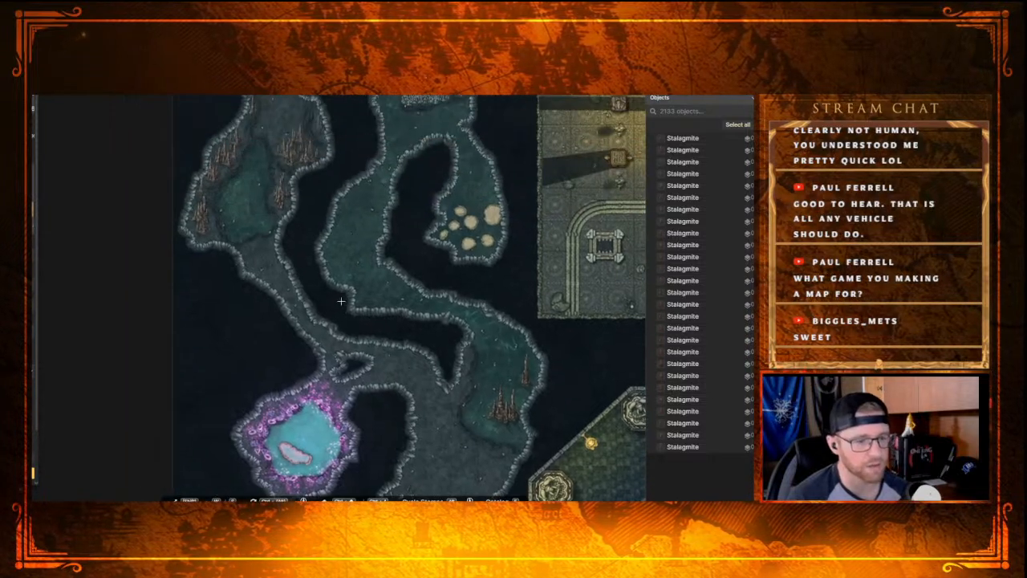
{"action": "left_click_drag", "start_coordinate": [293, 217], "coordinate": [329, 299]}
{"action": "left_click_drag", "start_coordinate": [294, 145], "coordinate": [298, 252]}
{"action": "left_click_drag", "start_coordinate": [281, 183], "coordinate": [281, 228]}
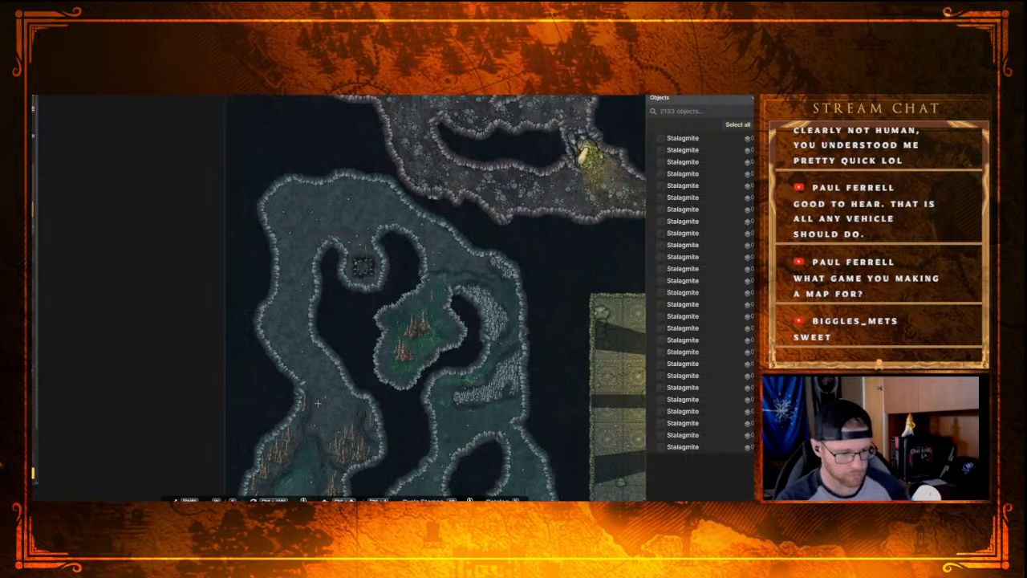
{"action": "scroll", "coordinate": [369, 389], "scroll_direction": "down", "scroll_amount": 3}
{"action": "left_click_drag", "start_coordinate": [464, 359], "coordinate": [365, 389]}
{"action": "left_click_drag", "start_coordinate": [528, 254], "coordinate": [486, 299]}
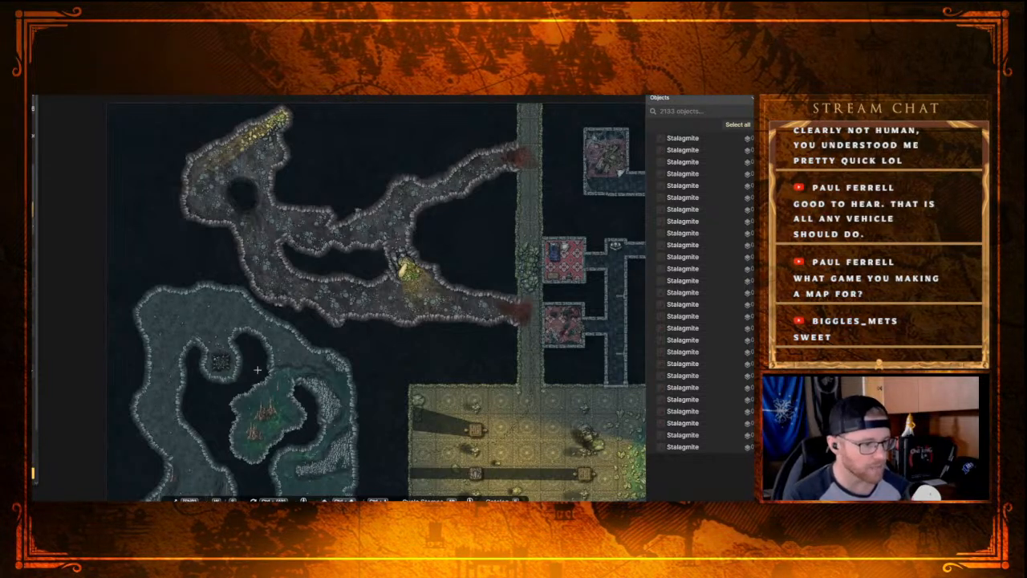
Step: Examine the northwestern cave loop, the pillared hall and the octagonal chamber for areas that still need dressing
{"action": "scroll", "coordinate": [255, 372], "scroll_direction": "up", "scroll_amount": 3}
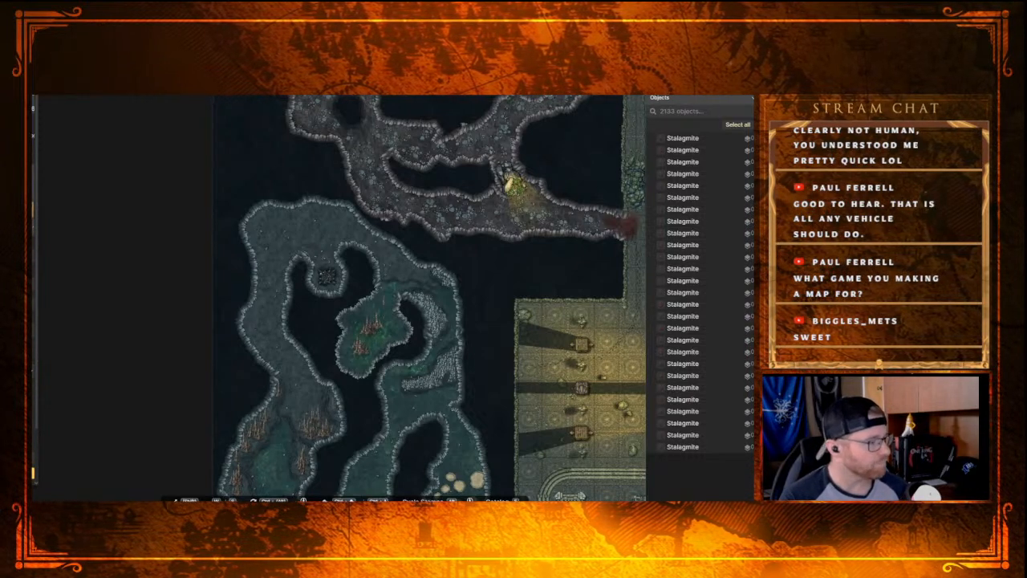
{"action": "scroll", "coordinate": [145, 357], "scroll_direction": "down", "scroll_amount": 1}
{"action": "scroll", "coordinate": [152, 355], "scroll_direction": "up", "scroll_amount": 3}
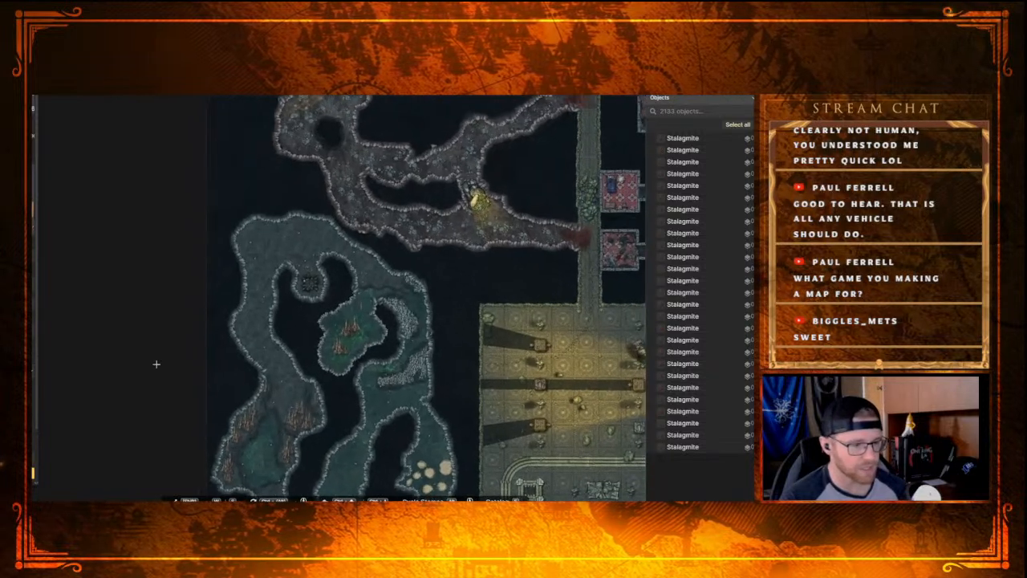
{"action": "scroll", "coordinate": [221, 355], "scroll_direction": "up", "scroll_amount": 2}
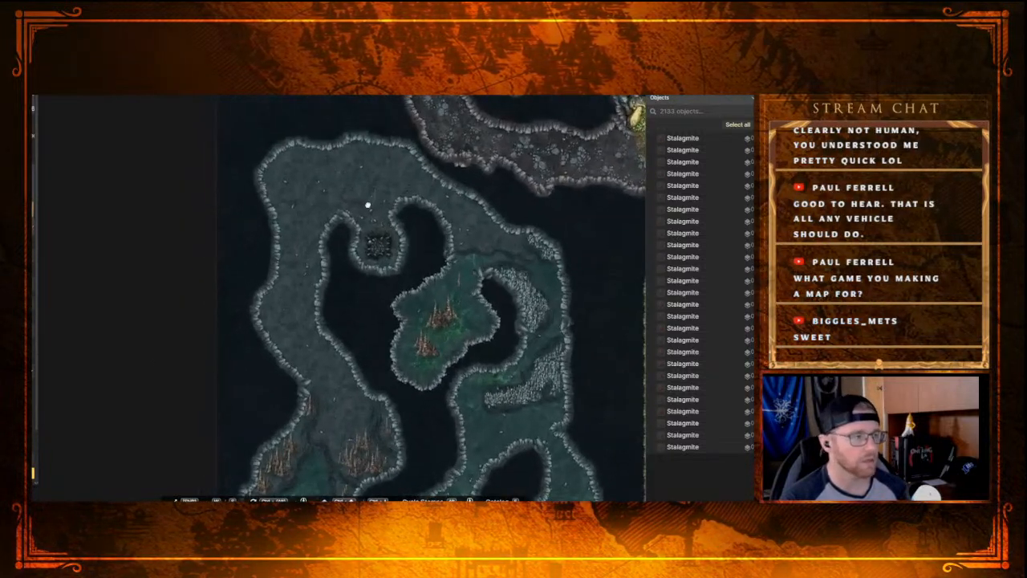
{"action": "left_click_drag", "start_coordinate": [374, 196], "coordinate": [338, 238]}
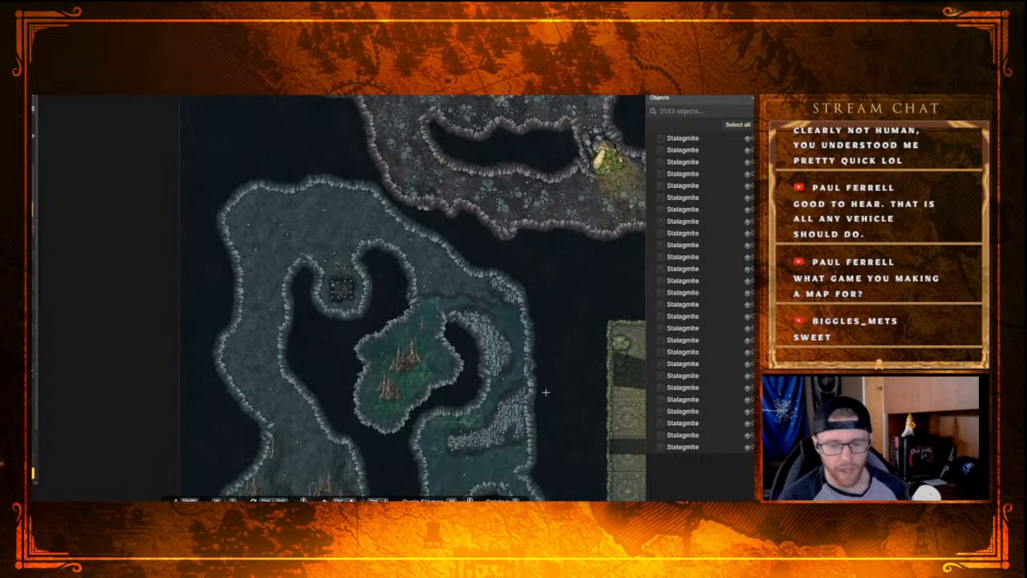
{"action": "left_click_drag", "start_coordinate": [455, 330], "coordinate": [72, 228]}
{"action": "scroll", "coordinate": [330, 361], "scroll_direction": "down", "scroll_amount": 3}
{"action": "left_click_drag", "start_coordinate": [351, 275], "coordinate": [355, 112]}
{"action": "left_click_drag", "start_coordinate": [388, 343], "coordinate": [406, 314]}
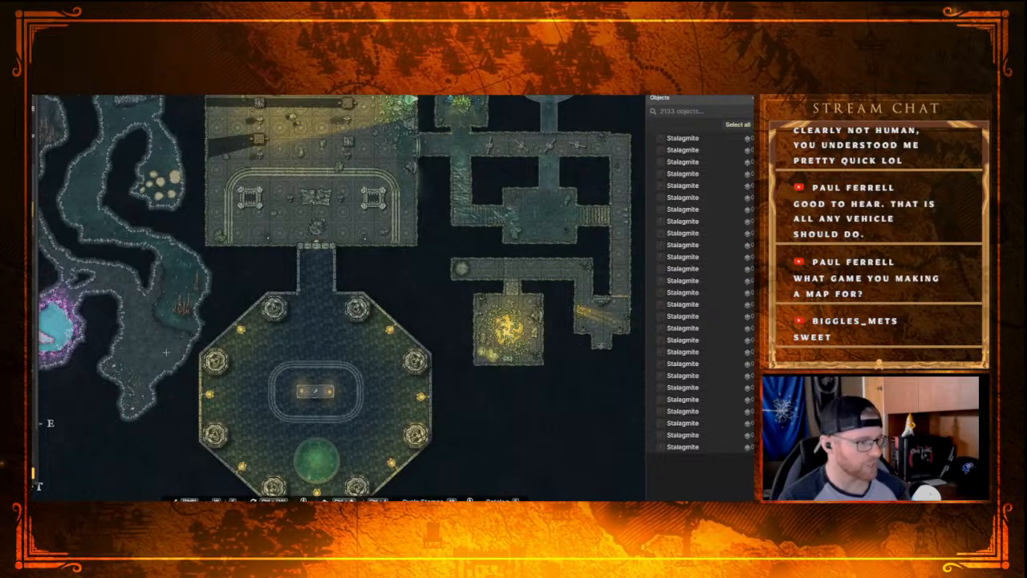
{"action": "left_click_drag", "start_coordinate": [99, 295], "coordinate": [193, 358]}
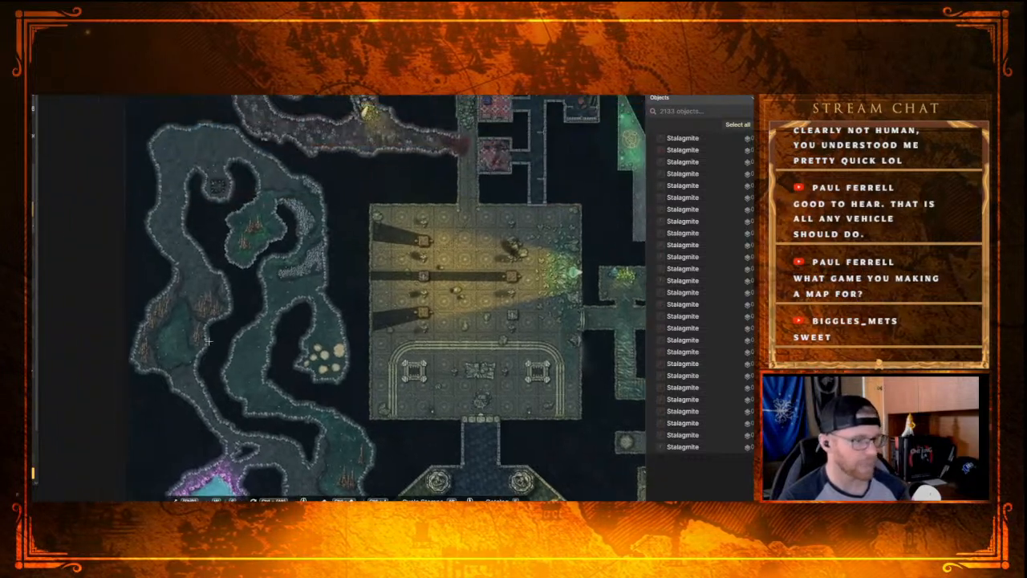
{"action": "scroll", "coordinate": [229, 293], "scroll_direction": "up", "scroll_amount": 5}
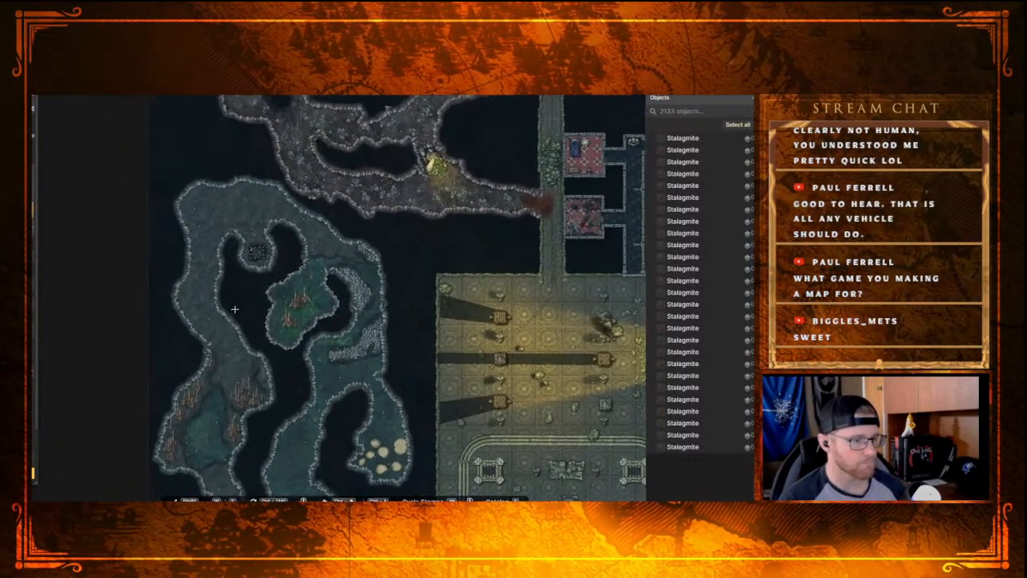
{"action": "left_click_drag", "start_coordinate": [453, 255], "coordinate": [371, 133]}
{"action": "left_click_drag", "start_coordinate": [397, 297], "coordinate": [363, 164]}
{"action": "left_click_drag", "start_coordinate": [399, 225], "coordinate": [322, 162]}
{"action": "scroll", "coordinate": [412, 277], "scroll_direction": "down", "scroll_amount": 3}
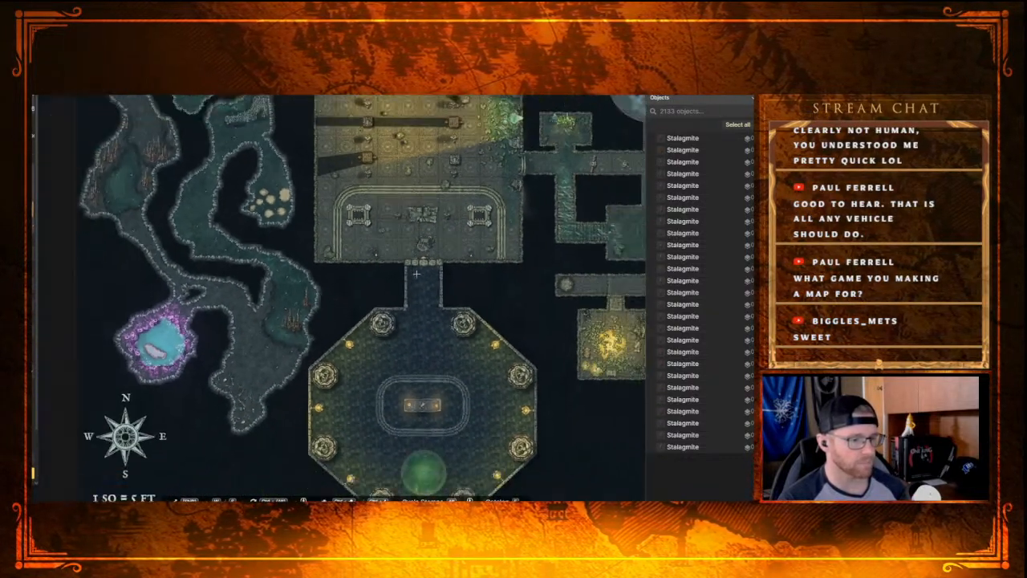
Step: Examine the eastern corridors, the trident-shaped chambers and the pillared hall for areas that still need dressing
{"action": "scroll", "coordinate": [412, 278], "scroll_direction": "down", "scroll_amount": 2}
{"action": "left_click_drag", "start_coordinate": [509, 269], "coordinate": [352, 306]}
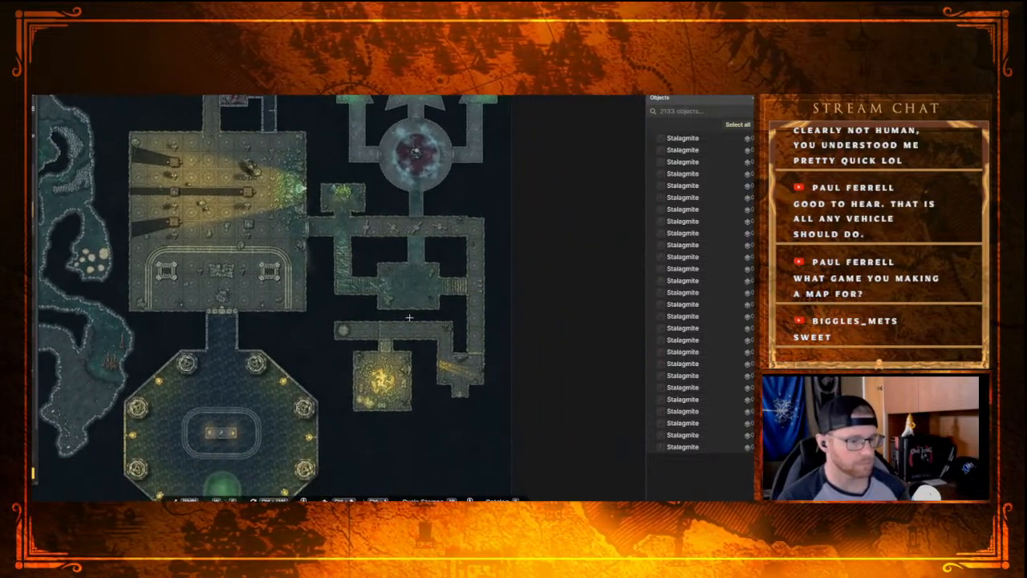
{"action": "scroll", "coordinate": [419, 357], "scroll_direction": "up", "scroll_amount": 2}
{"action": "left_click_drag", "start_coordinate": [413, 291], "coordinate": [420, 343]}
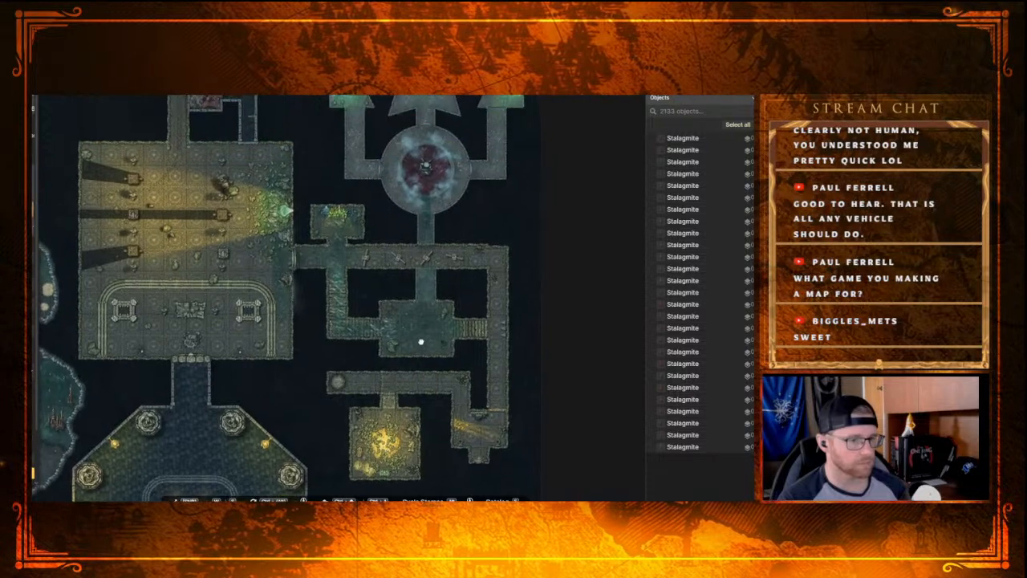
{"action": "left_click_drag", "start_coordinate": [385, 225], "coordinate": [398, 348]}
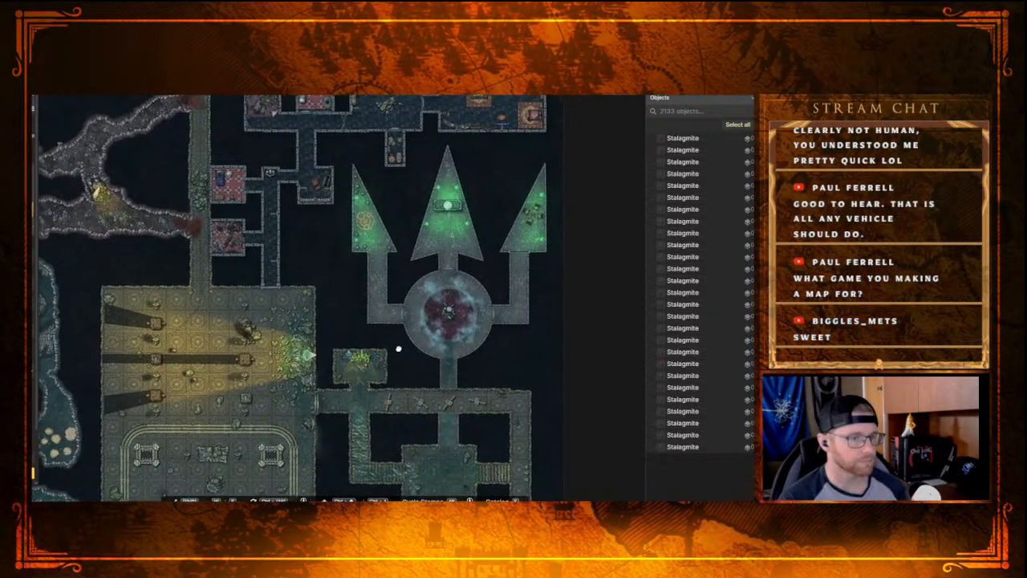
{"action": "left_click_drag", "start_coordinate": [412, 308], "coordinate": [433, 279]}
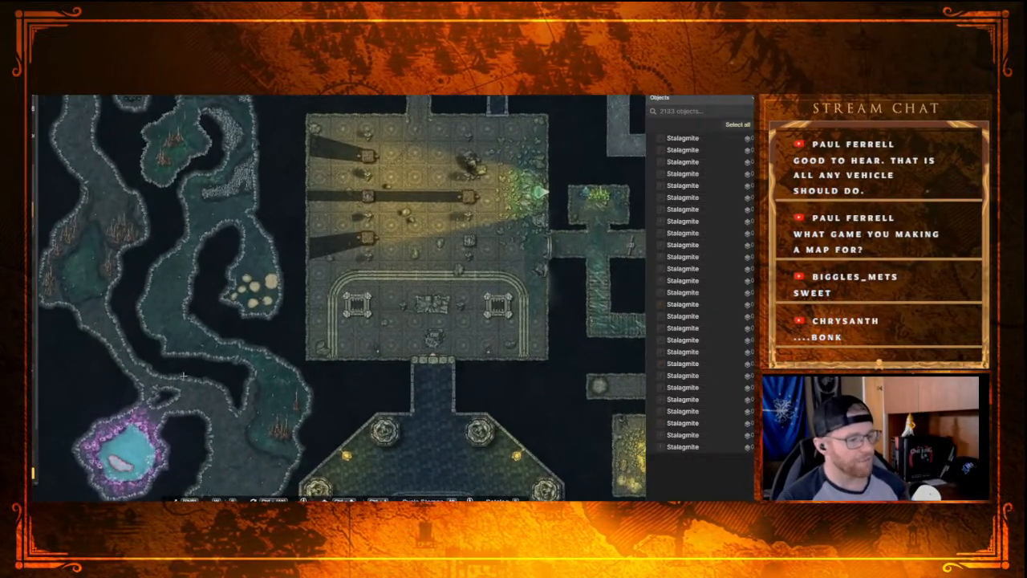
Step: Examine the western caves from the crystal pool and southern cavern up the tunnels to the northwestern loop
{"action": "scroll", "coordinate": [182, 374], "scroll_direction": "up", "scroll_amount": 5}
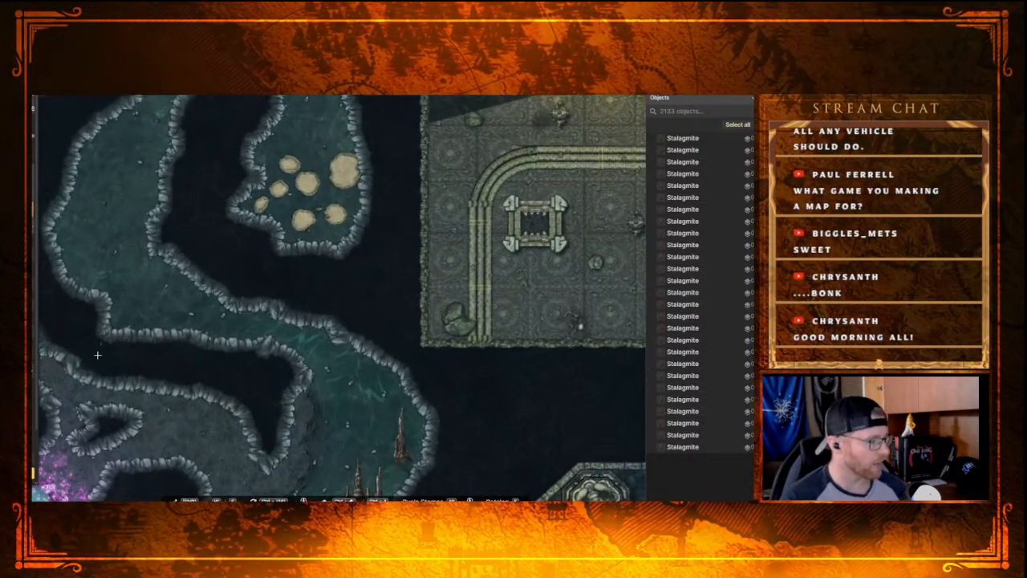
{"action": "left_click_drag", "start_coordinate": [125, 316], "coordinate": [320, 301]}
{"action": "left_click_drag", "start_coordinate": [139, 281], "coordinate": [218, 308]}
{"action": "left_click_drag", "start_coordinate": [401, 316], "coordinate": [358, 179]}
{"action": "left_click_drag", "start_coordinate": [405, 385], "coordinate": [298, 289]}
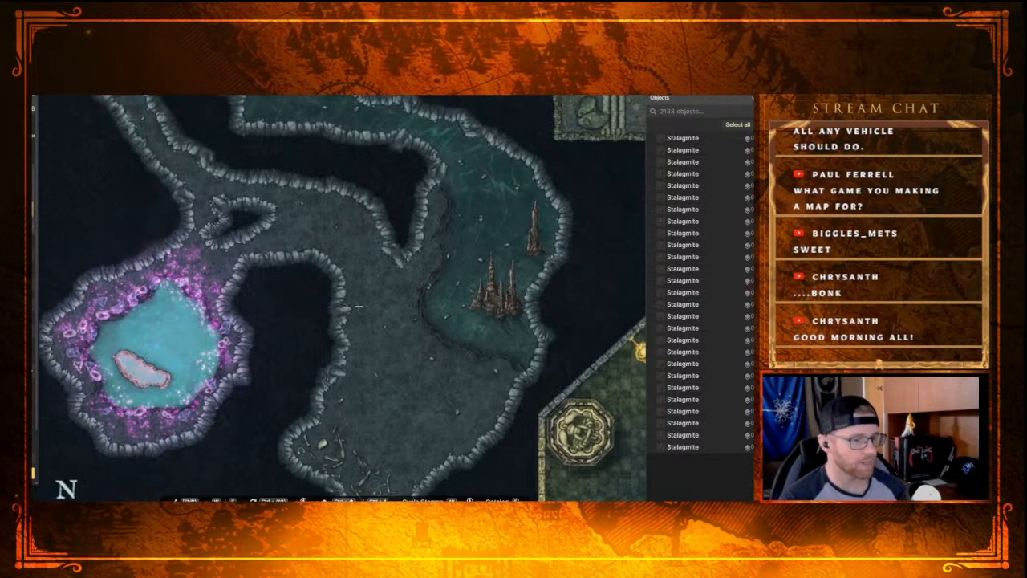
{"action": "left_click_drag", "start_coordinate": [307, 233], "coordinate": [351, 326]}
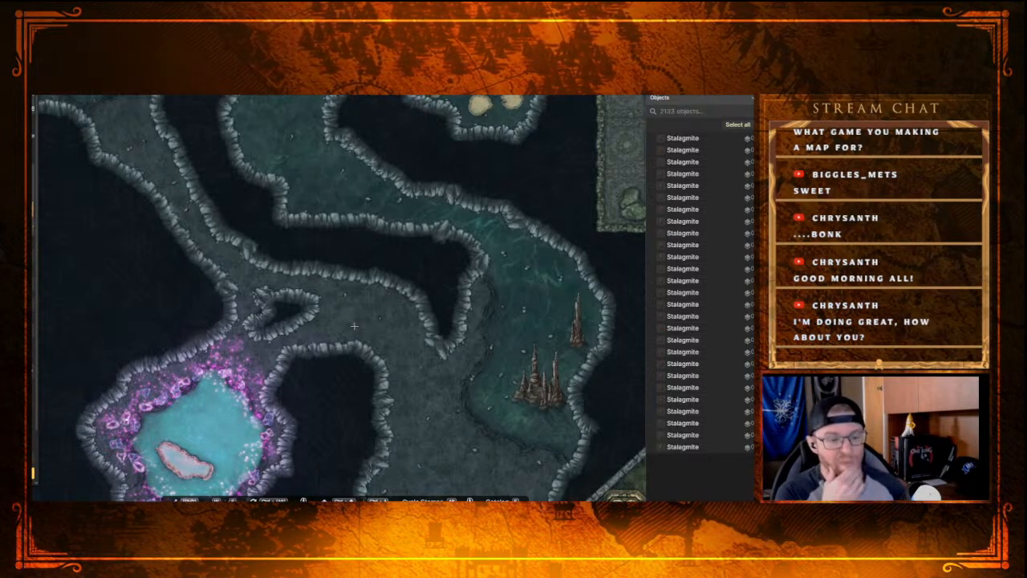
{"action": "scroll", "coordinate": [298, 285], "scroll_direction": "down", "scroll_amount": 4}
{"action": "left_click_drag", "start_coordinate": [297, 188], "coordinate": [343, 281]}
{"action": "left_click_drag", "start_coordinate": [303, 156], "coordinate": [330, 280]}
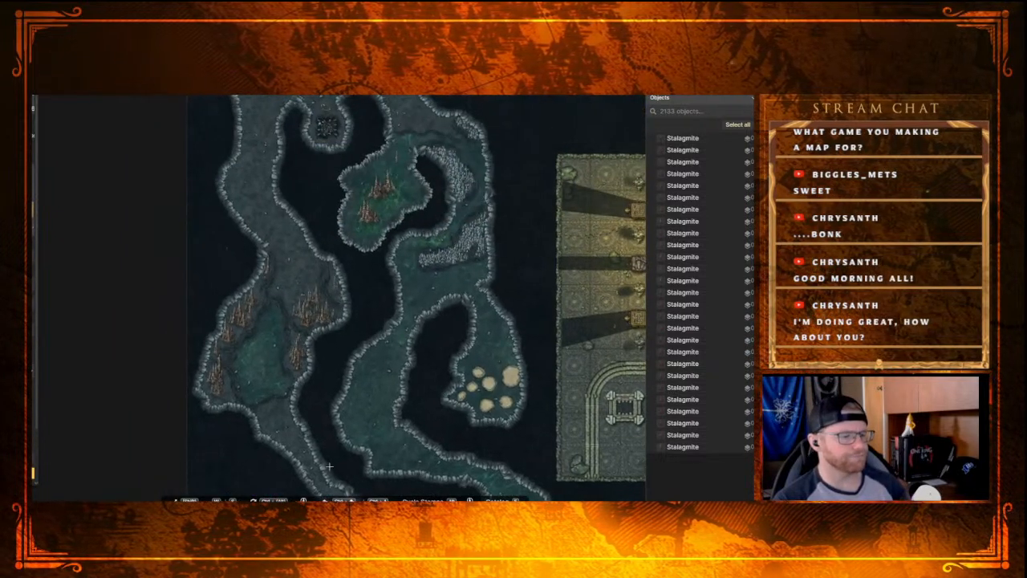
{"action": "left_click_drag", "start_coordinate": [341, 267], "coordinate": [338, 329]}
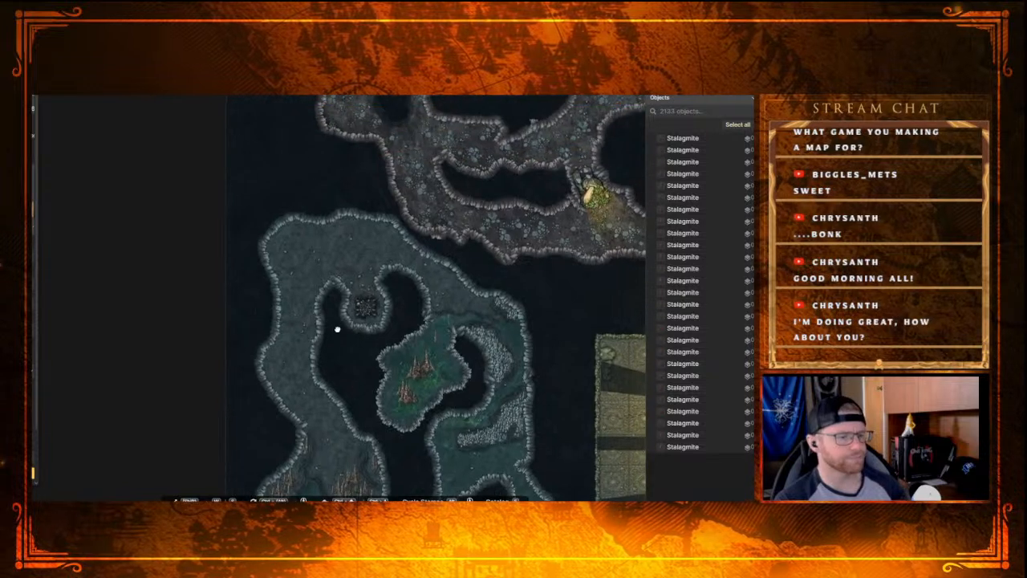
Step: Save the dungeon map
{"action": "scroll", "coordinate": [417, 290], "scroll_direction": "down", "scroll_amount": 5}
{"action": "left_click_drag", "start_coordinate": [515, 292], "coordinate": [280, 186]}
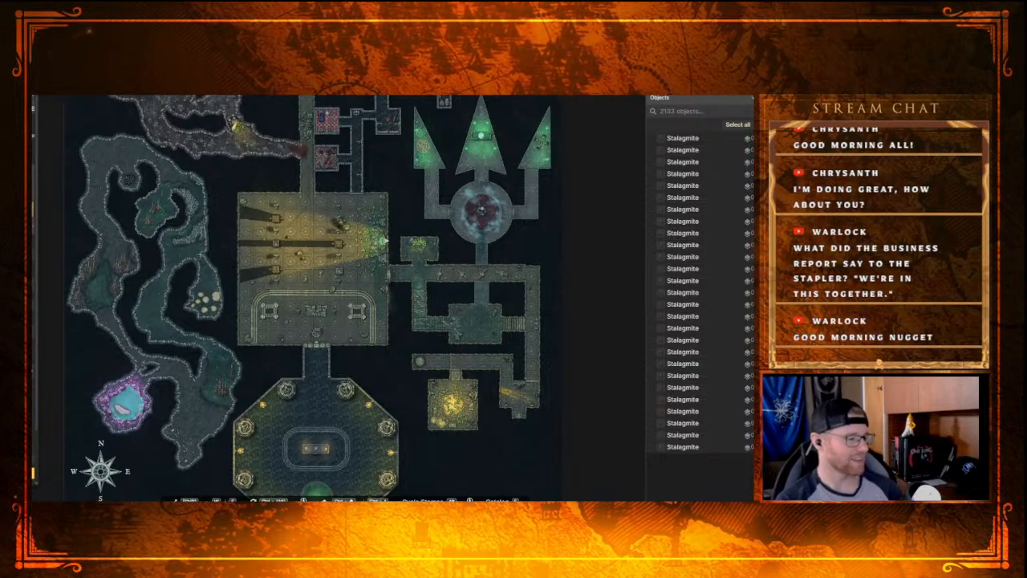
{"action": "key", "text": "ctrl+s"}
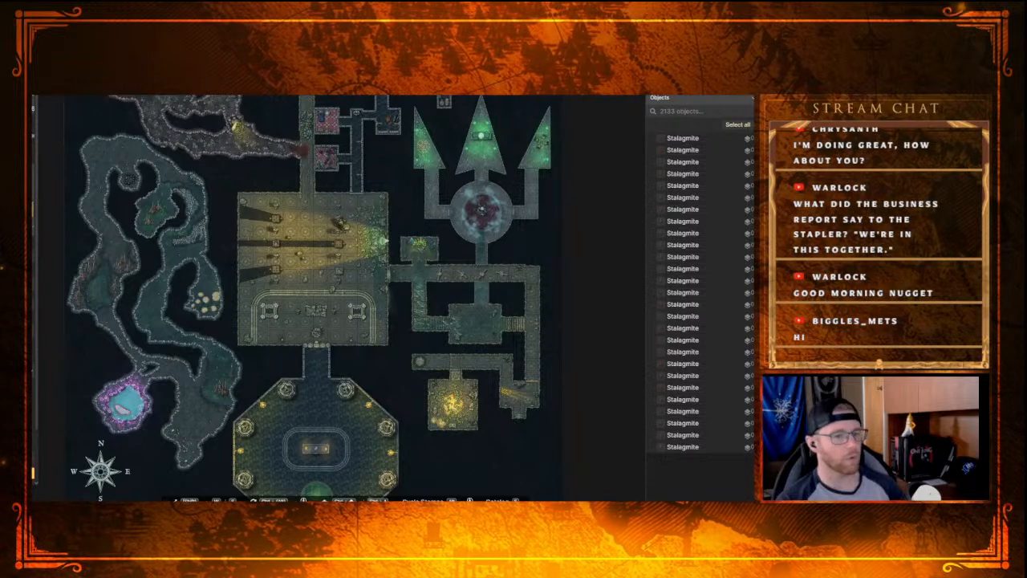
Step: Examine the northwestern cave loop around the dark pit and green pool, and the western caves as a whole
{"action": "scroll", "coordinate": [311, 280], "scroll_direction": "up", "scroll_amount": 2}
{"action": "left_click_drag", "start_coordinate": [117, 195], "coordinate": [266, 257]}
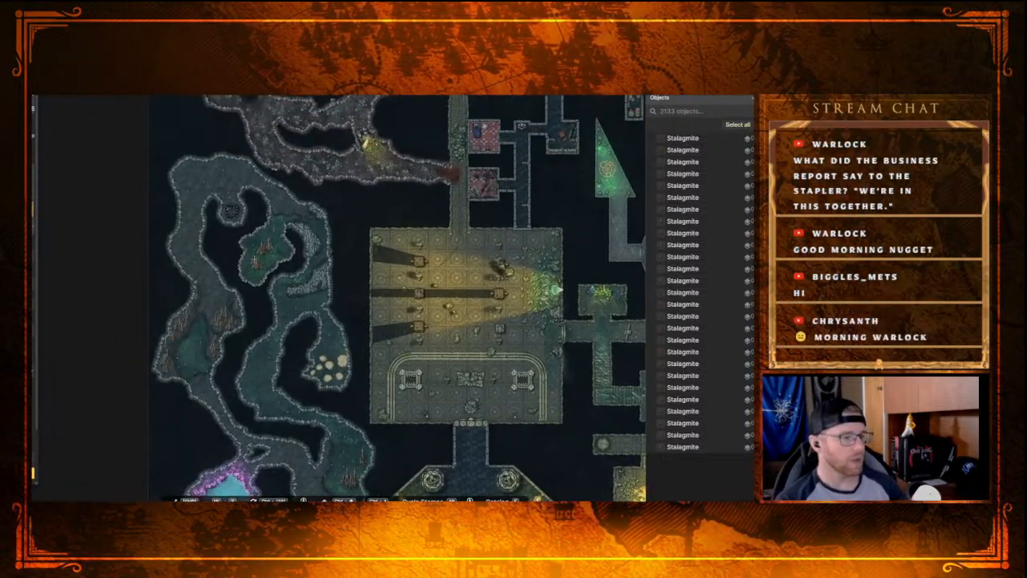
{"action": "left_click_drag", "start_coordinate": [144, 286], "coordinate": [209, 337]}
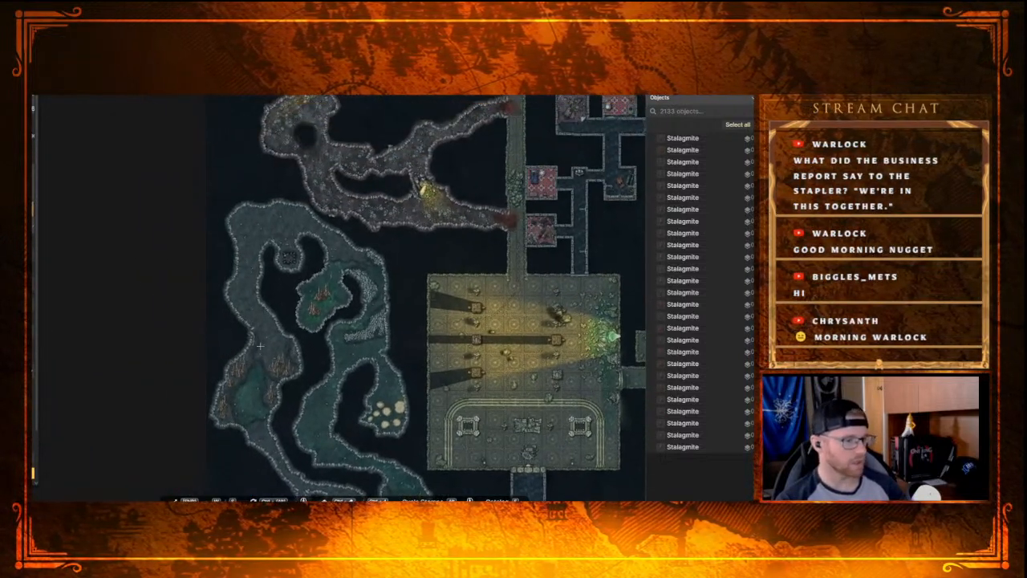
{"action": "scroll", "coordinate": [296, 308], "scroll_direction": "up", "scroll_amount": 3}
{"action": "scroll", "coordinate": [298, 305], "scroll_direction": "up", "scroll_amount": 1}
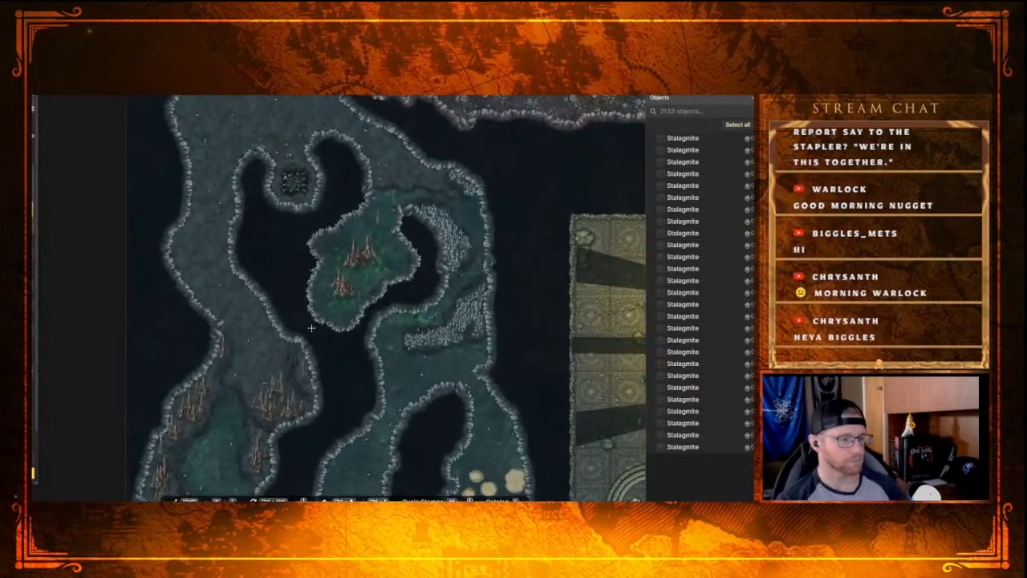
{"action": "scroll", "coordinate": [231, 308], "scroll_direction": "up", "scroll_amount": 1}
{"action": "left_click_drag", "start_coordinate": [231, 307], "coordinate": [239, 346]}
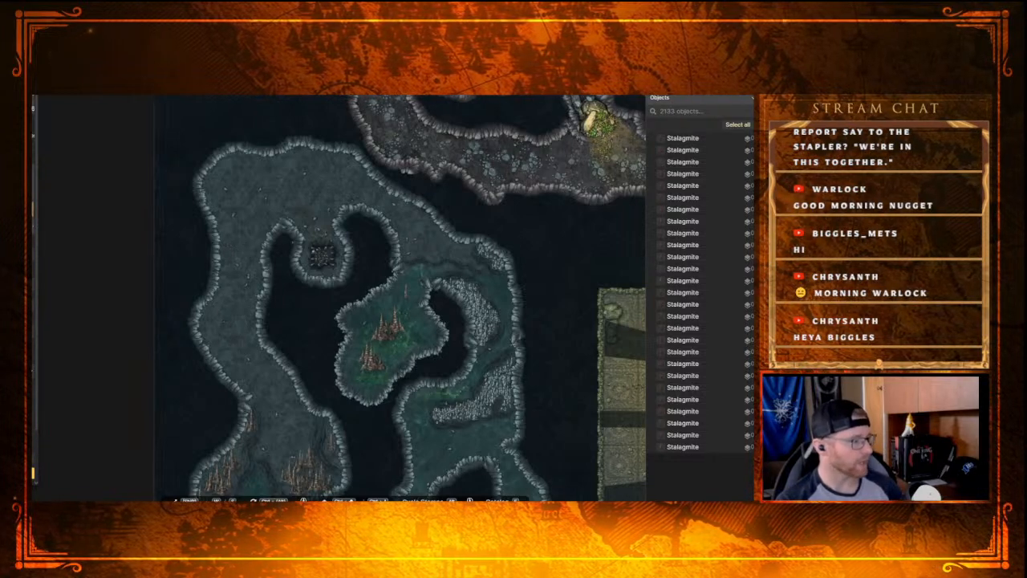
{"action": "scroll", "coordinate": [300, 272], "scroll_direction": "up", "scroll_amount": 5}
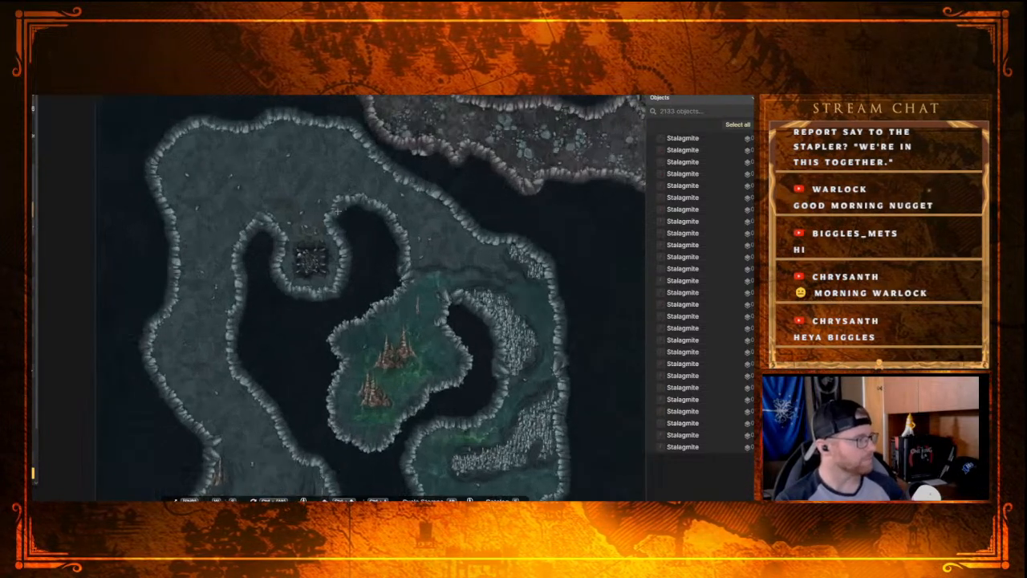
{"action": "left_click_drag", "start_coordinate": [361, 321], "coordinate": [359, 224]}
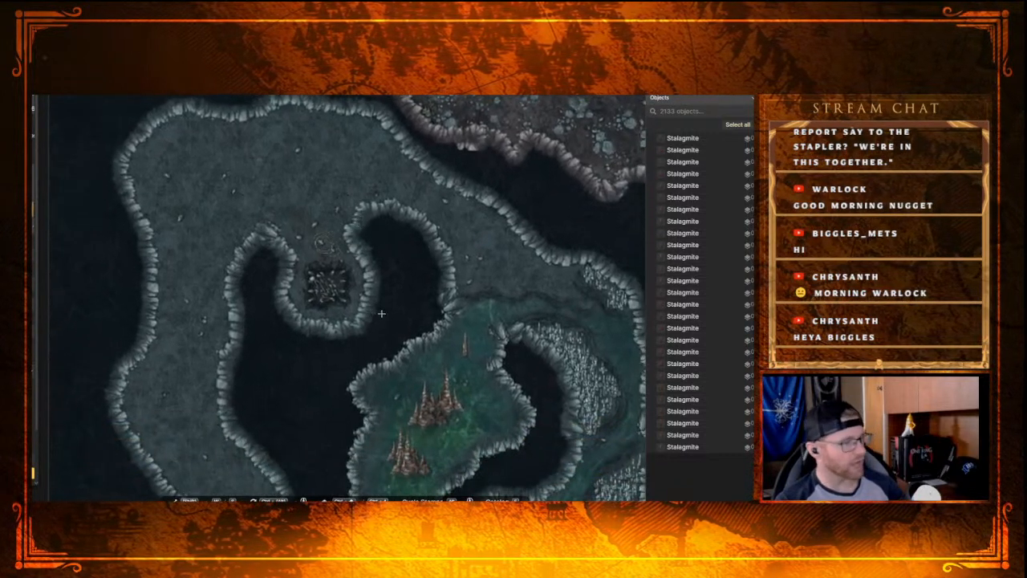
{"action": "scroll", "coordinate": [381, 321], "scroll_direction": "down", "scroll_amount": 5}
{"action": "left_click_drag", "start_coordinate": [419, 355], "coordinate": [381, 211]}
{"action": "scroll", "coordinate": [381, 211], "scroll_direction": "down", "scroll_amount": 2}
{"action": "left_click_drag", "start_coordinate": [467, 305], "coordinate": [418, 275]}
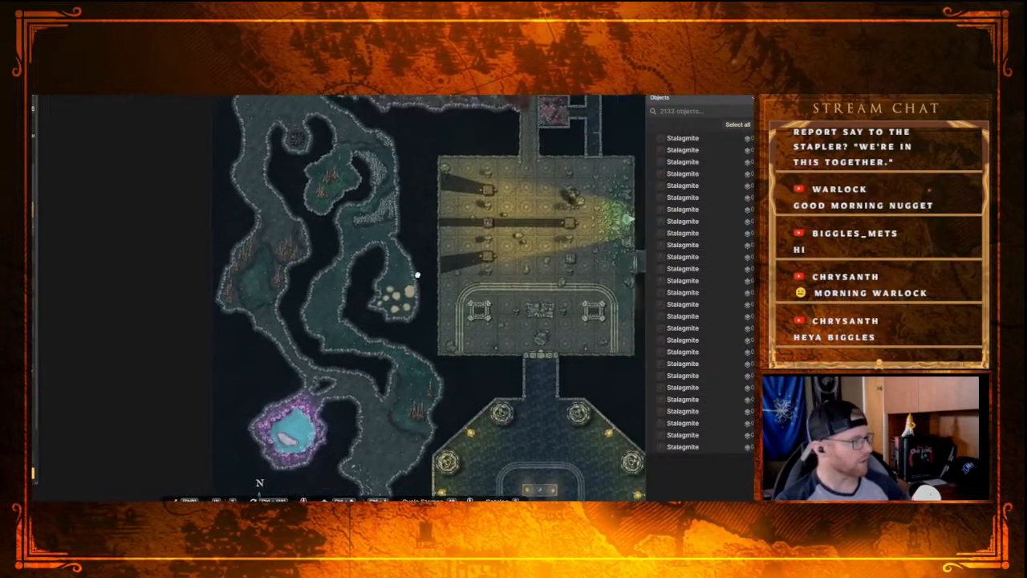
{"action": "scroll", "coordinate": [417, 275], "scroll_direction": "down", "scroll_amount": 2}
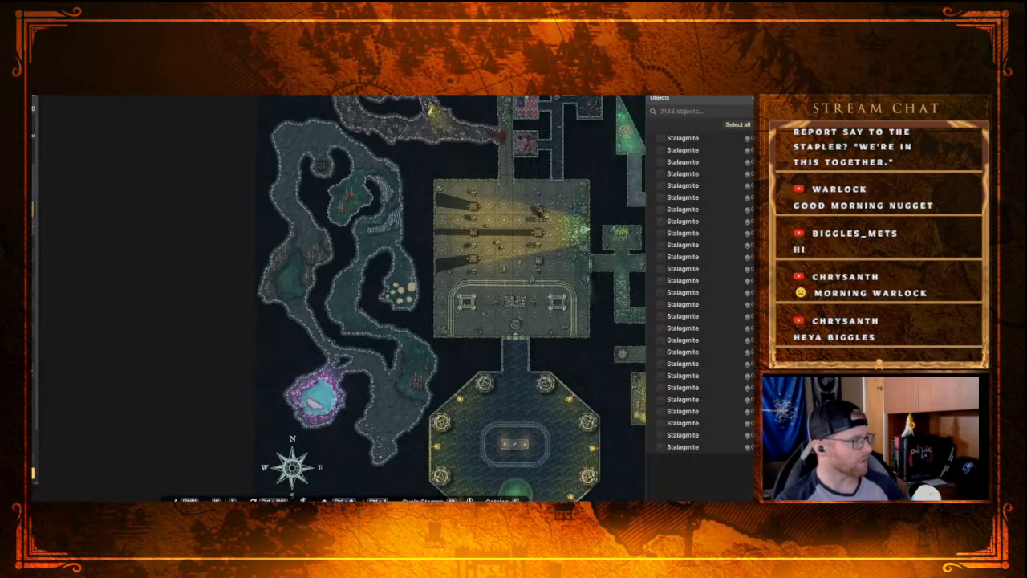
Step: Examine the western tunnel from the stalagmite-ringed pool down past the crystal pool to the bone-strewn southern cavern
{"action": "scroll", "coordinate": [383, 229], "scroll_direction": "up", "scroll_amount": 2}
{"action": "scroll", "coordinate": [383, 230], "scroll_direction": "down", "scroll_amount": 2}
{"action": "left_click_drag", "start_coordinate": [379, 250], "coordinate": [493, 303]}
{"action": "scroll", "coordinate": [425, 321], "scroll_direction": "up", "scroll_amount": 1}
{"action": "scroll", "coordinate": [410, 317], "scroll_direction": "up", "scroll_amount": 5}
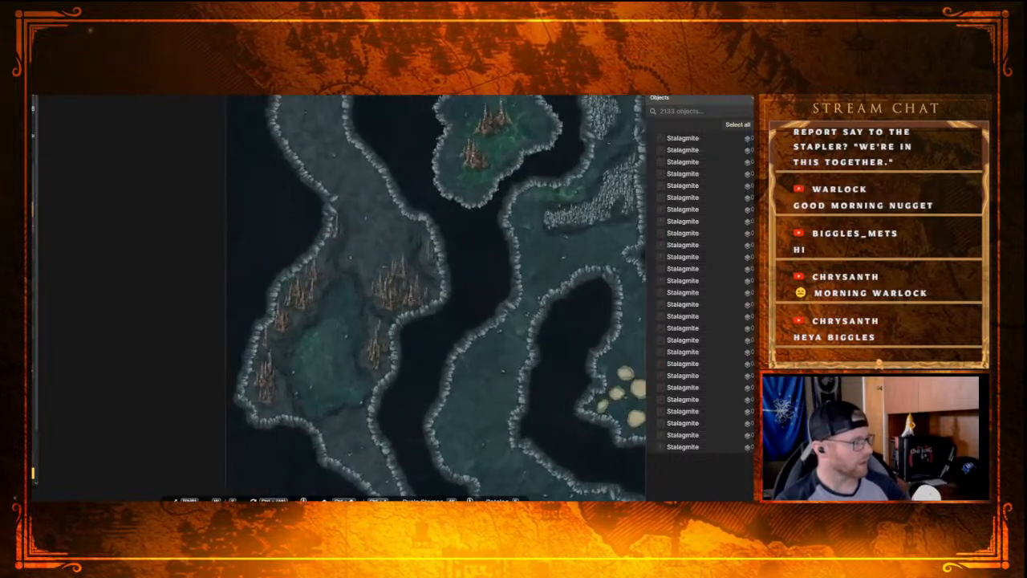
{"action": "left_click_drag", "start_coordinate": [410, 317], "coordinate": [408, 418]}
{"action": "mouse_move", "coordinate": [417, 334]}
{"action": "left_mouse_down"}
{"action": "mouse_move", "coordinate": [416, 372]}
{"action": "mouse_move", "coordinate": [406, 255]}
{"action": "left_mouse_up"}
{"action": "mouse_move", "coordinate": [414, 390]}
{"action": "left_mouse_down"}
{"action": "mouse_move", "coordinate": [419, 286]}
{"action": "mouse_move", "coordinate": [370, 200]}
{"action": "left_mouse_up"}
{"action": "left_click_drag", "start_coordinate": [517, 398], "coordinate": [380, 225]}
{"action": "mouse_move", "coordinate": [422, 330]}
{"action": "left_mouse_down"}
{"action": "mouse_move", "coordinate": [357, 199]}
{"action": "mouse_move", "coordinate": [376, 129]}
{"action": "mouse_move", "coordinate": [447, 101]}
{"action": "left_mouse_up"}
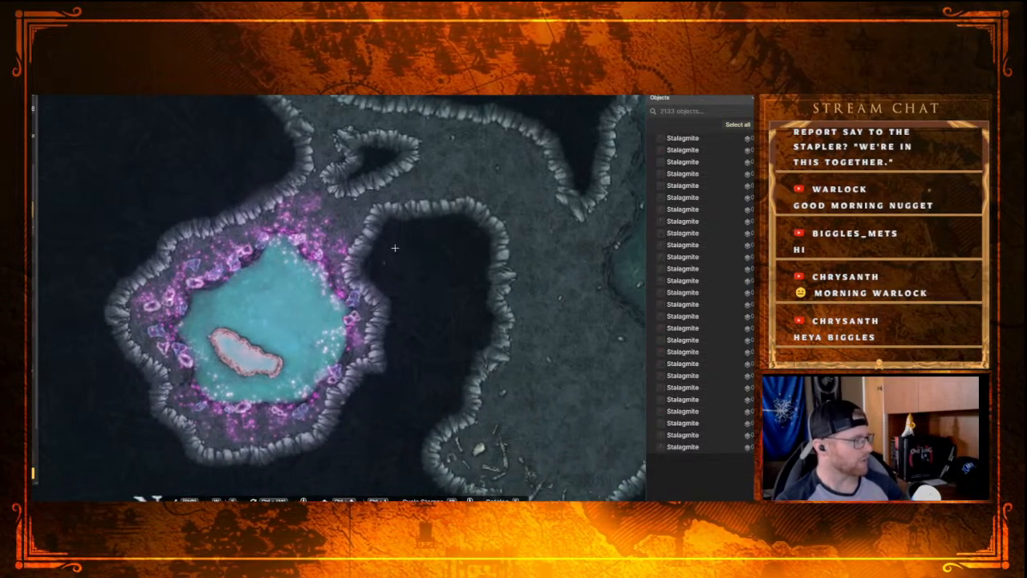
{"action": "mouse_move", "coordinate": [432, 224]}
{"action": "left_mouse_down"}
{"action": "mouse_move", "coordinate": [382, 270]}
{"action": "mouse_move", "coordinate": [323, 235]}
{"action": "left_mouse_up"}
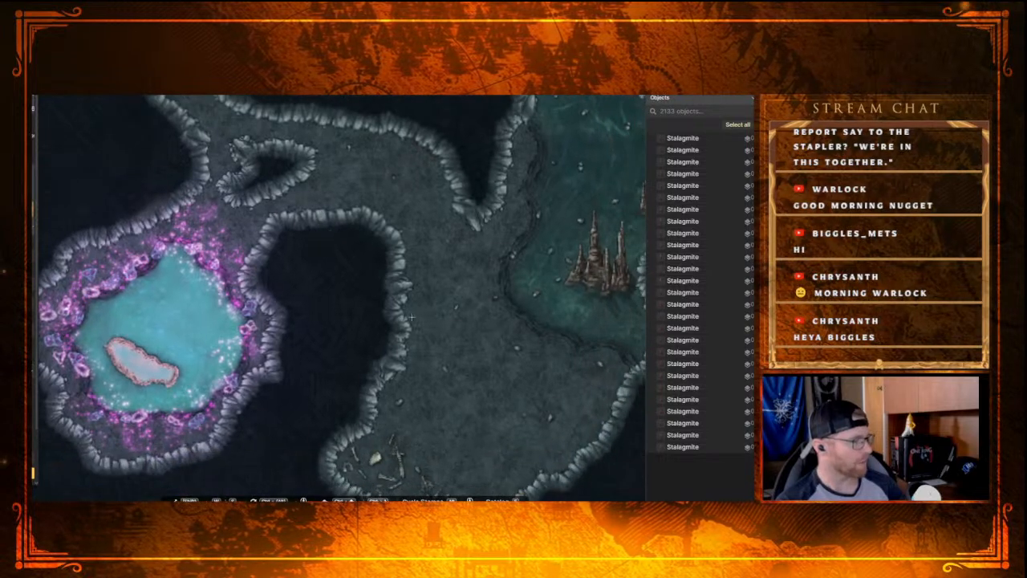
{"action": "left_click_drag", "start_coordinate": [405, 308], "coordinate": [336, 199]}
{"action": "key", "text": "e"}
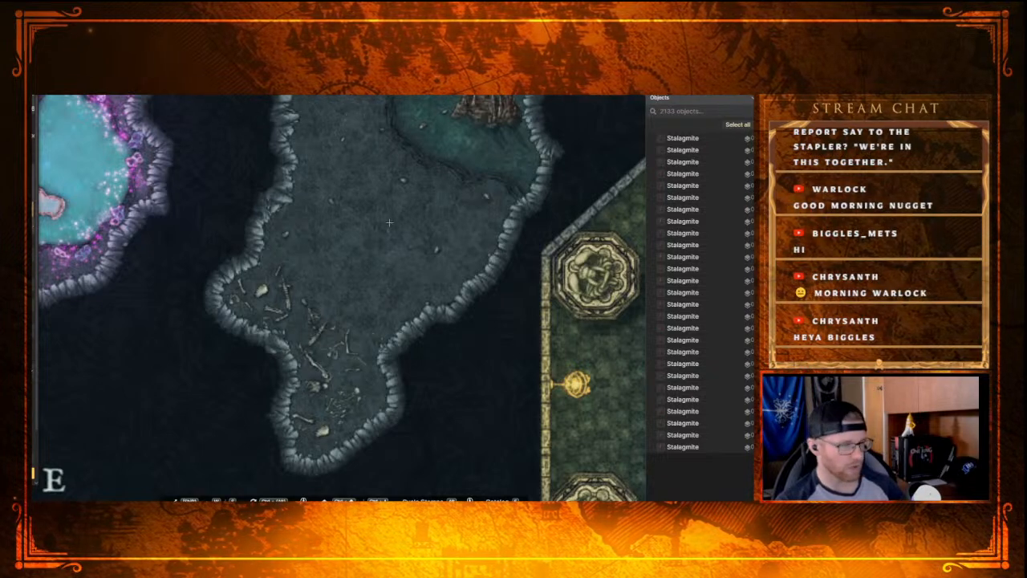
Step: Examine the flooded tunnel northward from the southern cavern, past the pale mounds and rubble banks, to the dark pit
{"action": "left_click_drag", "start_coordinate": [389, 222], "coordinate": [372, 359]}
{"action": "left_click_drag", "start_coordinate": [367, 236], "coordinate": [340, 377]}
{"action": "left_click_drag", "start_coordinate": [263, 225], "coordinate": [319, 367]}
{"action": "left_click_drag", "start_coordinate": [189, 170], "coordinate": [236, 316]}
{"action": "left_click_drag", "start_coordinate": [283, 210], "coordinate": [204, 215]}
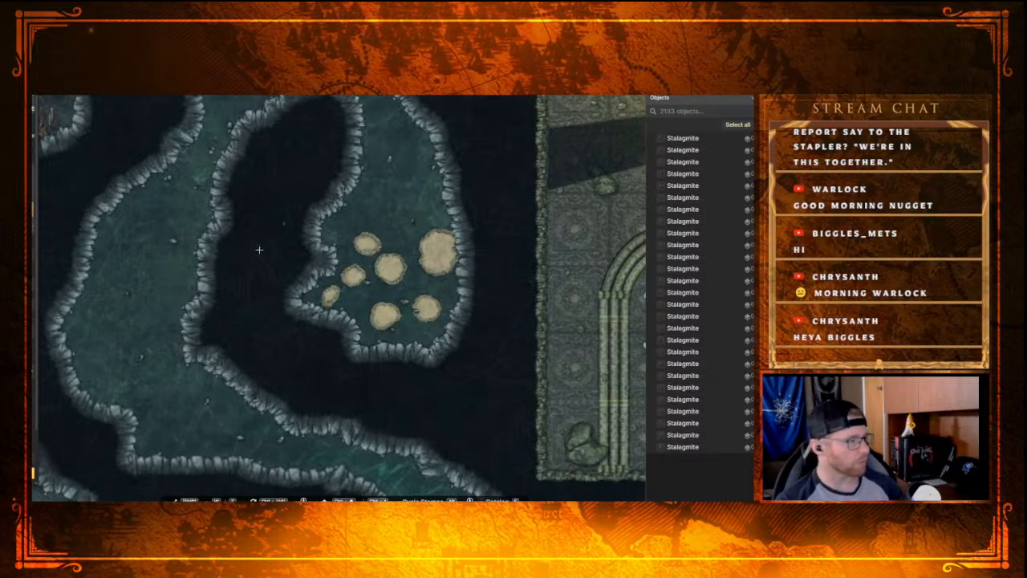
{"action": "scroll", "coordinate": [307, 241], "scroll_direction": "down", "scroll_amount": 2}
{"action": "left_click_drag", "start_coordinate": [347, 125], "coordinate": [304, 361]}
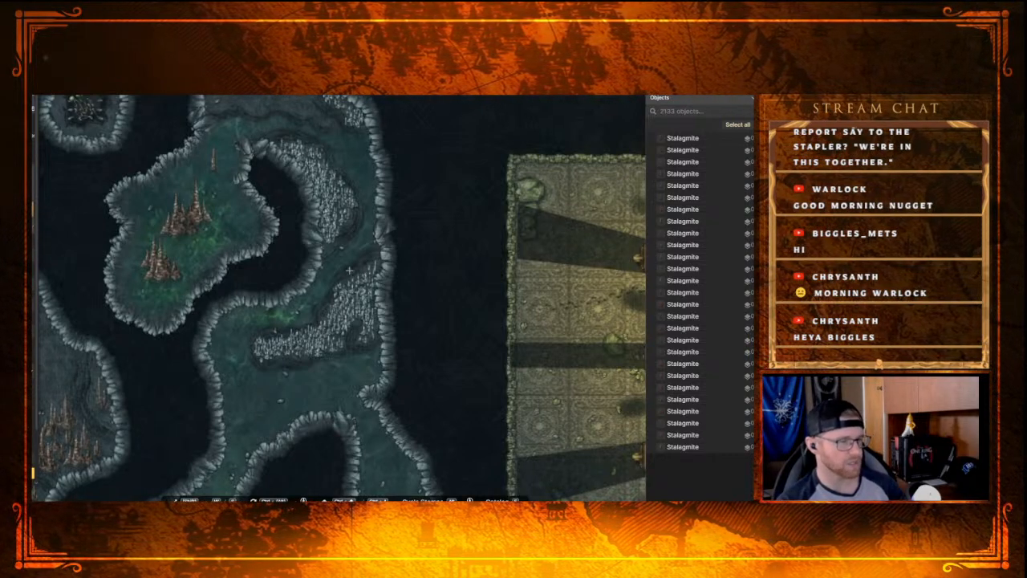
{"action": "left_click_drag", "start_coordinate": [309, 166], "coordinate": [363, 281]}
{"action": "left_click_drag", "start_coordinate": [253, 181], "coordinate": [383, 228]}
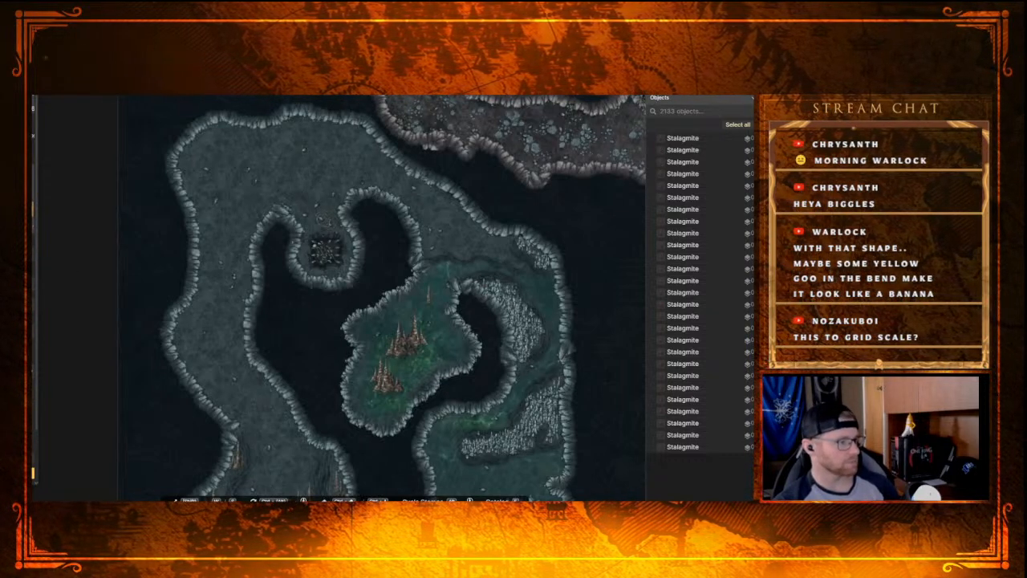
Step: Turn on the grid overlay across the dungeon map
{"action": "key", "text": "v"}
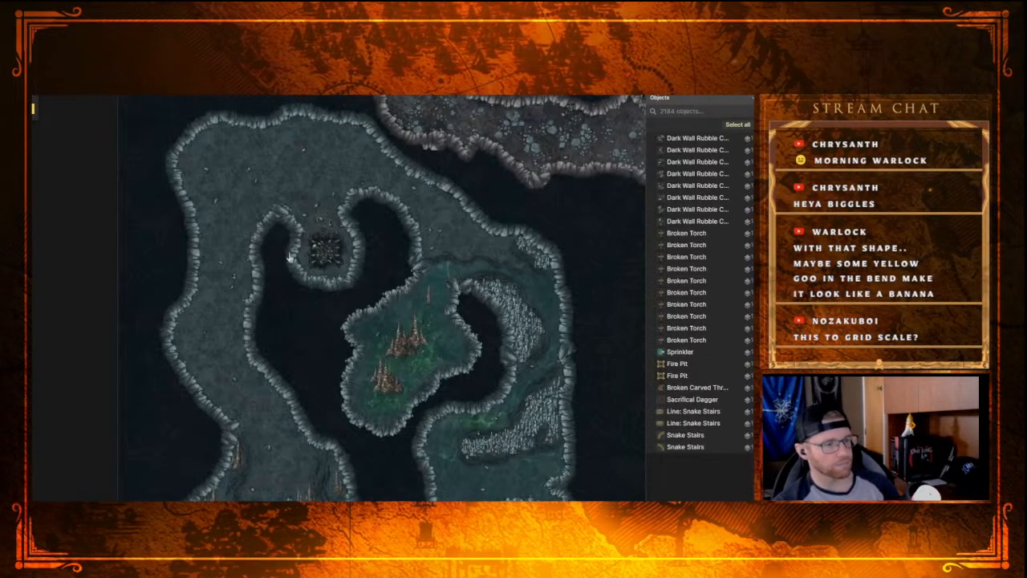
{"action": "key", "text": "g"}
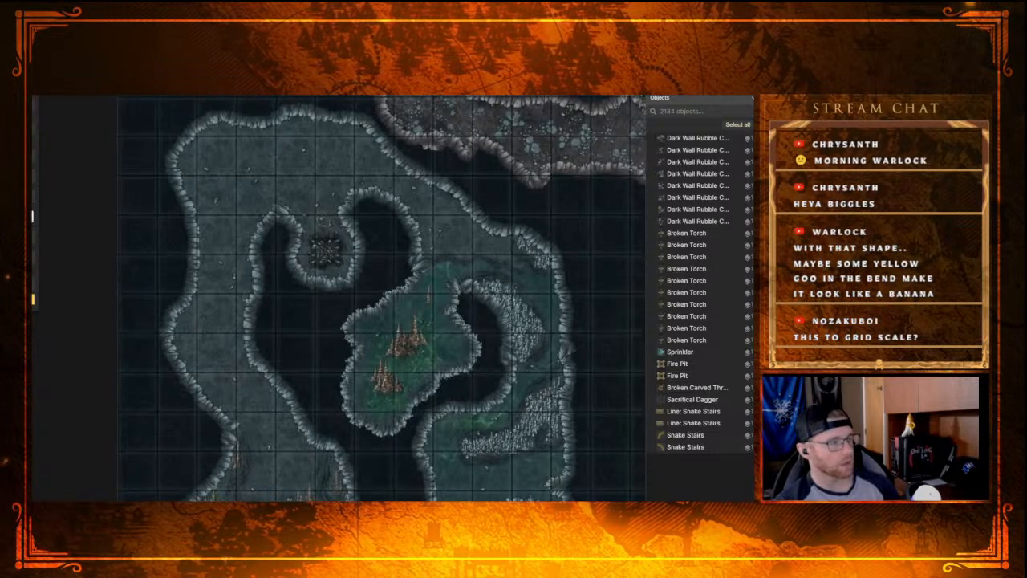
{"action": "key", "text": "g"}
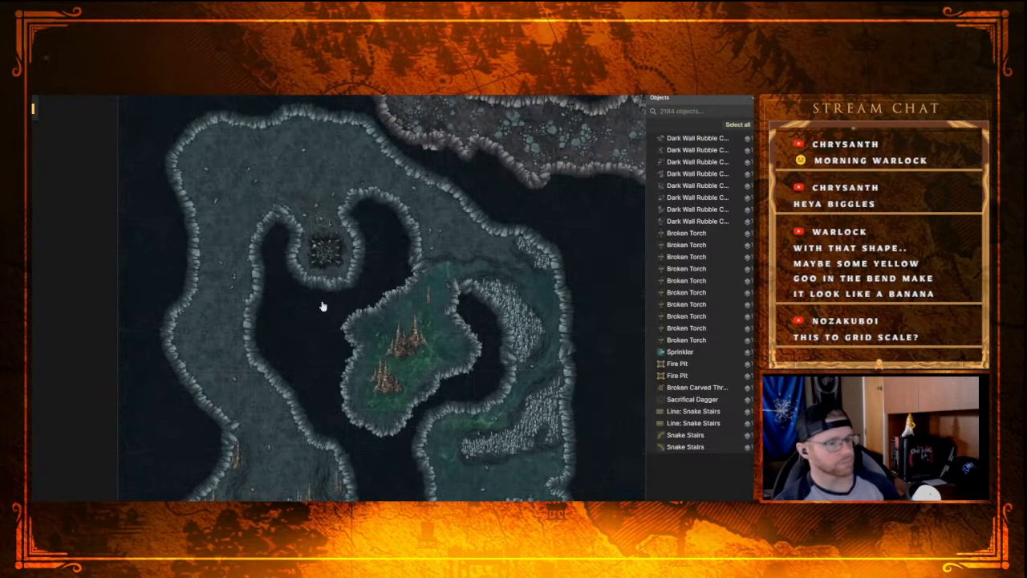
{"action": "key", "text": "g"}
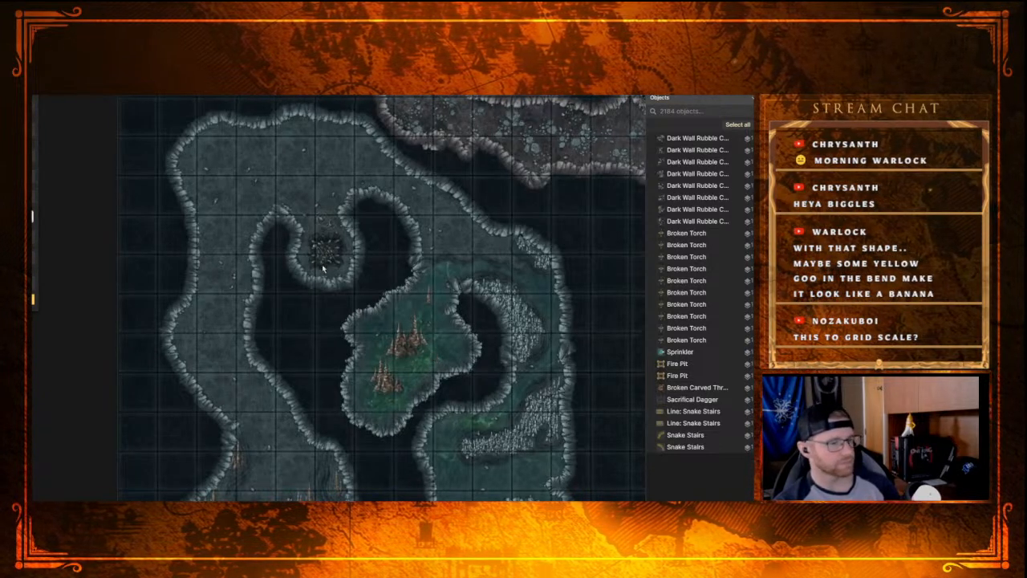
Step: Check the scale of the western caves, crystal pool and octagonal chamber against the grid
{"action": "left_click_drag", "start_coordinate": [385, 411], "coordinate": [324, 187]}
{"action": "left_click_drag", "start_coordinate": [293, 383], "coordinate": [308, 194]}
{"action": "left_click_drag", "start_coordinate": [399, 363], "coordinate": [381, 170]}
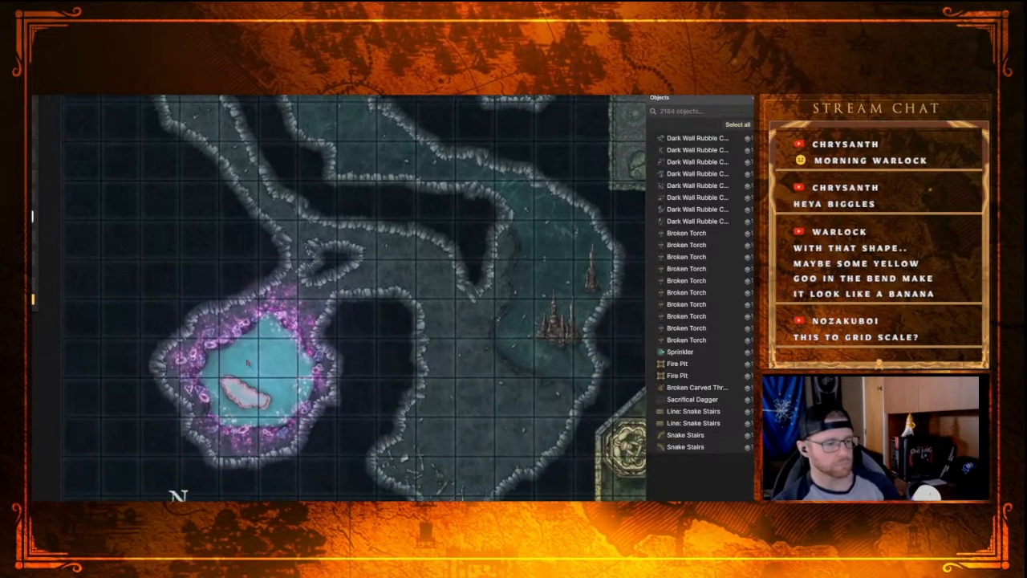
{"action": "left_click_drag", "start_coordinate": [513, 384], "coordinate": [424, 316]}
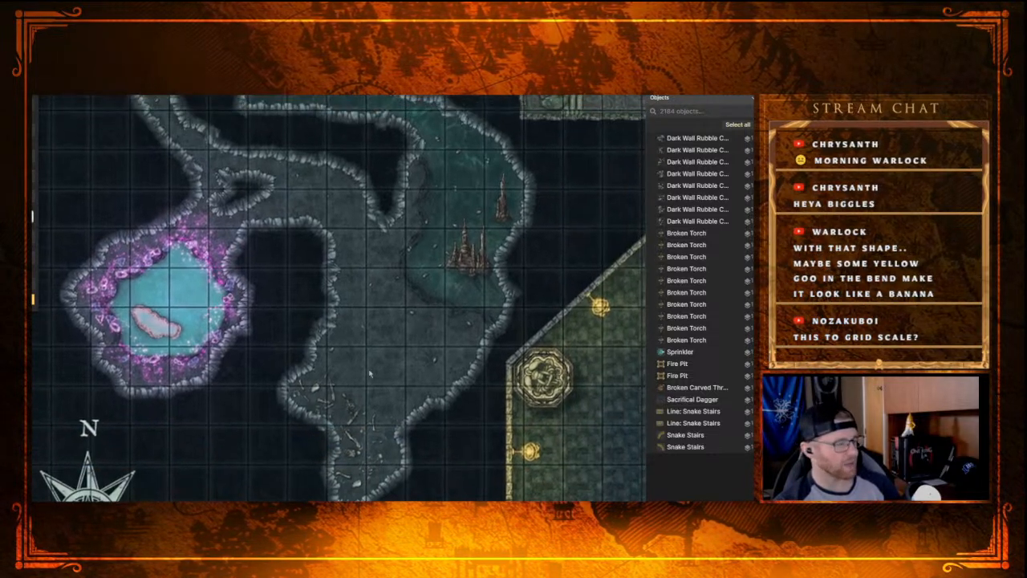
{"action": "mouse_move", "coordinate": [383, 365]}
{"action": "left_mouse_down"}
{"action": "mouse_move", "coordinate": [177, 233]}
{"action": "mouse_move", "coordinate": [148, 230]}
{"action": "left_mouse_up"}
{"action": "left_click_drag", "start_coordinate": [377, 278], "coordinate": [193, 261]}
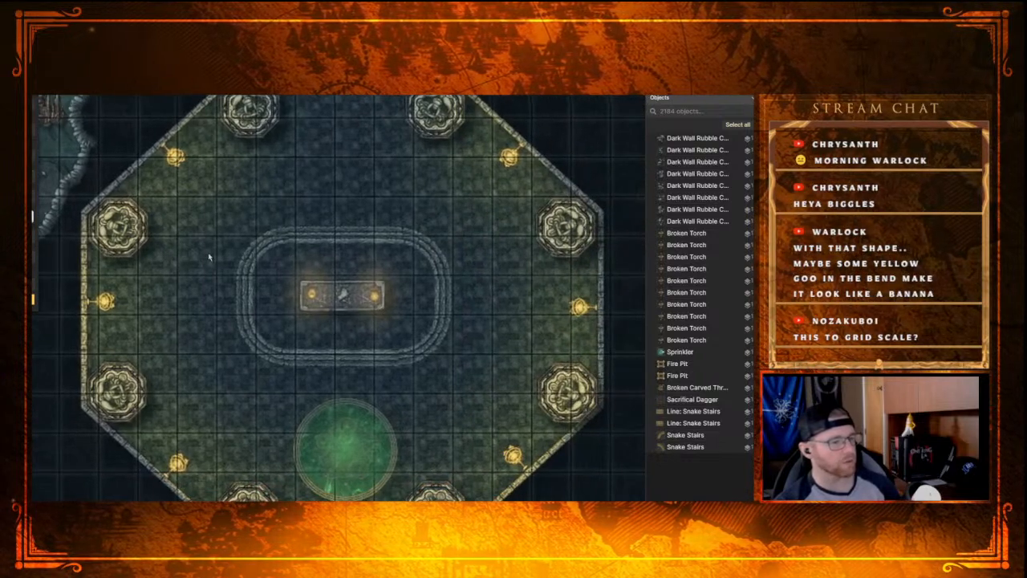
{"action": "scroll", "coordinate": [229, 259], "scroll_direction": "down", "scroll_amount": 5}
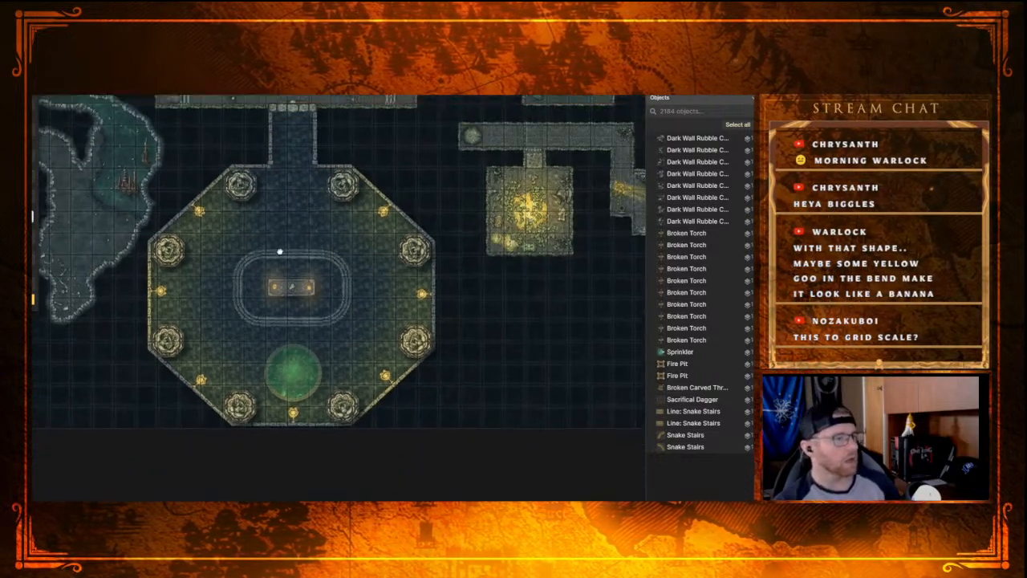
{"action": "left_click_drag", "start_coordinate": [279, 229], "coordinate": [306, 395]}
{"action": "left_click_drag", "start_coordinate": [243, 251], "coordinate": [289, 369]}
{"action": "left_click_drag", "start_coordinate": [234, 294], "coordinate": [444, 355]}
{"action": "scroll", "coordinate": [320, 314], "scroll_direction": "up", "scroll_amount": 2}
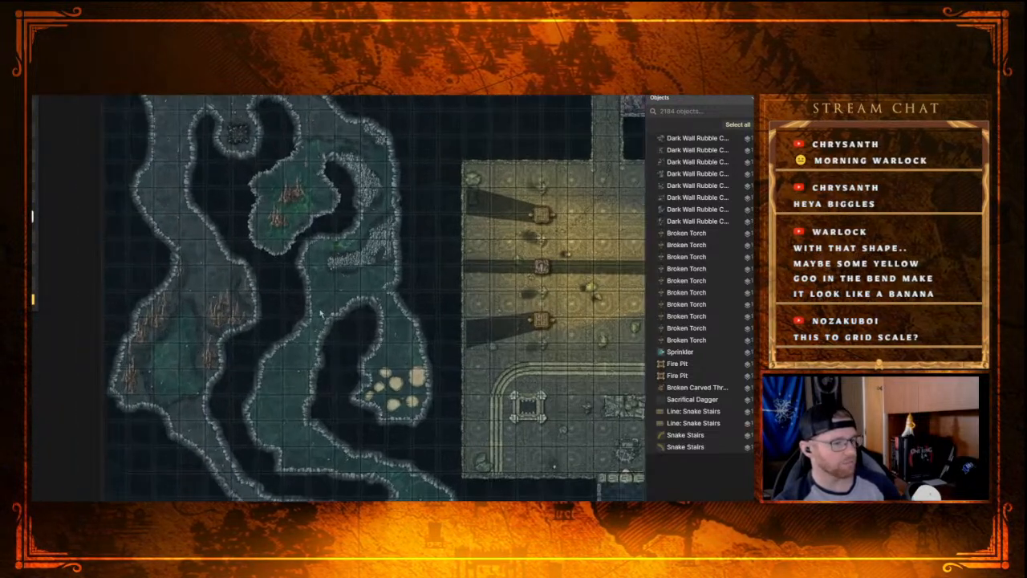
Step: Check the widths of the western passages around the dark pit, green stalagmite pool and spired cavern against the grid
{"action": "scroll", "coordinate": [321, 313], "scroll_direction": "up", "scroll_amount": 1}
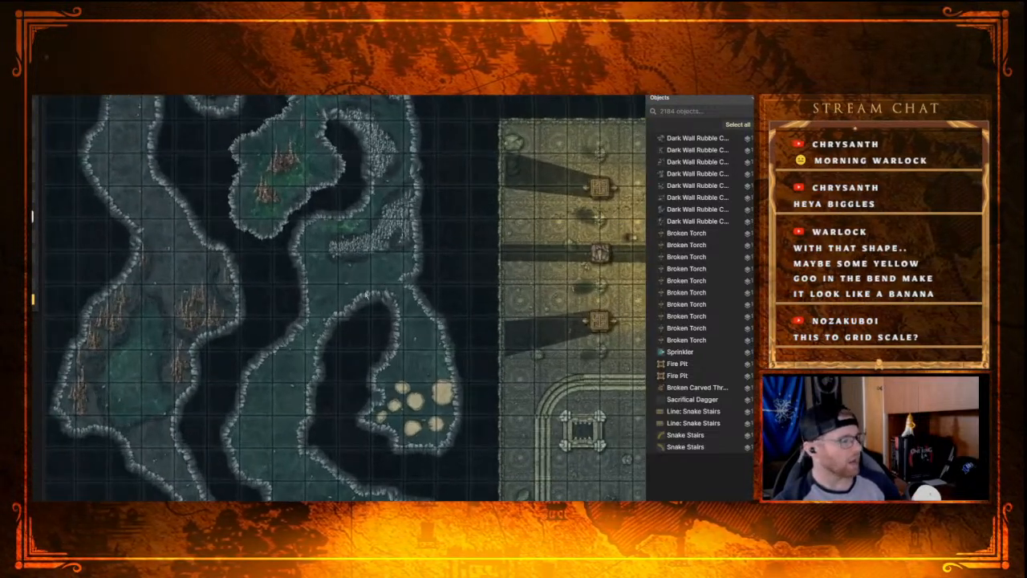
{"action": "left_click_drag", "start_coordinate": [291, 306], "coordinate": [387, 468]}
{"action": "left_click_drag", "start_coordinate": [322, 274], "coordinate": [333, 318]}
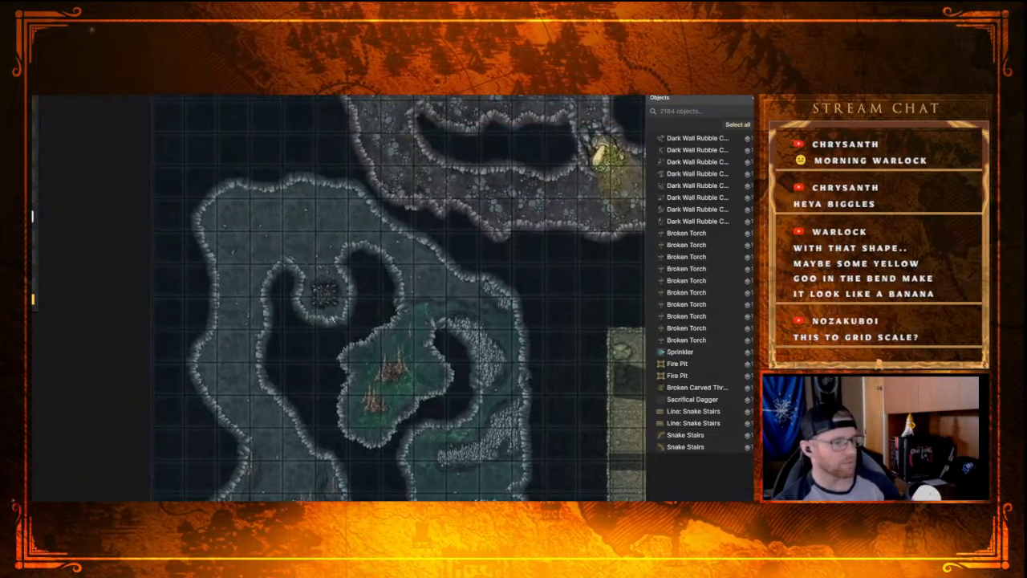
{"action": "scroll", "coordinate": [339, 285], "scroll_direction": "up", "scroll_amount": 2}
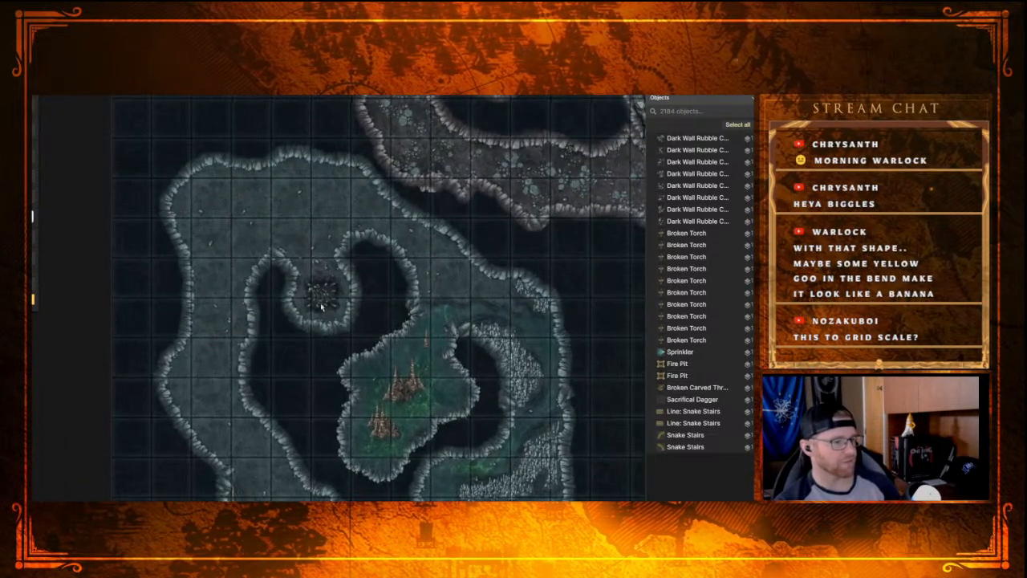
{"action": "scroll", "coordinate": [328, 329], "scroll_direction": "up", "scroll_amount": 2}
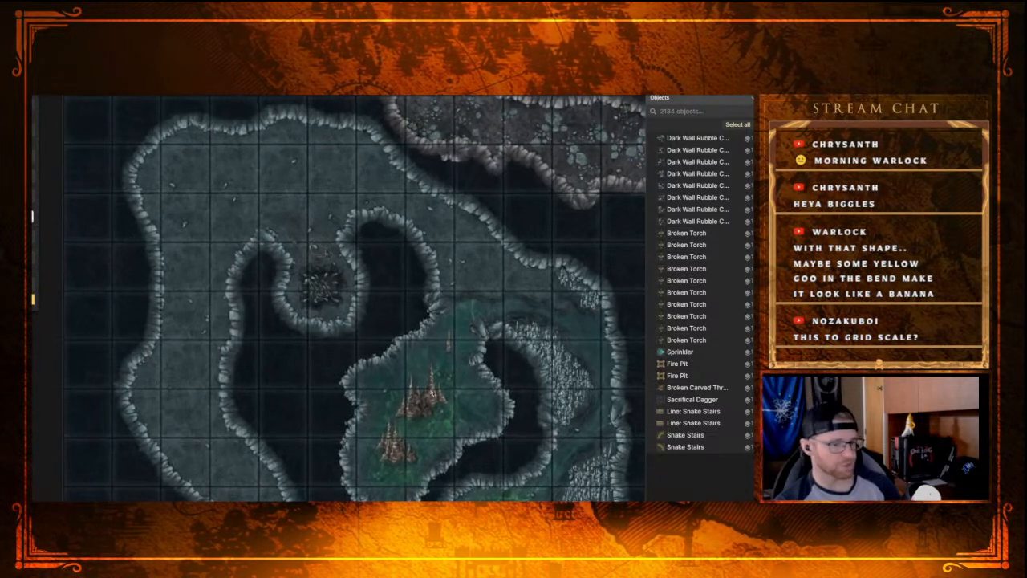
{"action": "scroll", "coordinate": [391, 390], "scroll_direction": "down", "scroll_amount": 2}
{"action": "left_click_drag", "start_coordinate": [391, 391], "coordinate": [423, 264]}
{"action": "left_click_drag", "start_coordinate": [321, 414], "coordinate": [353, 294]}
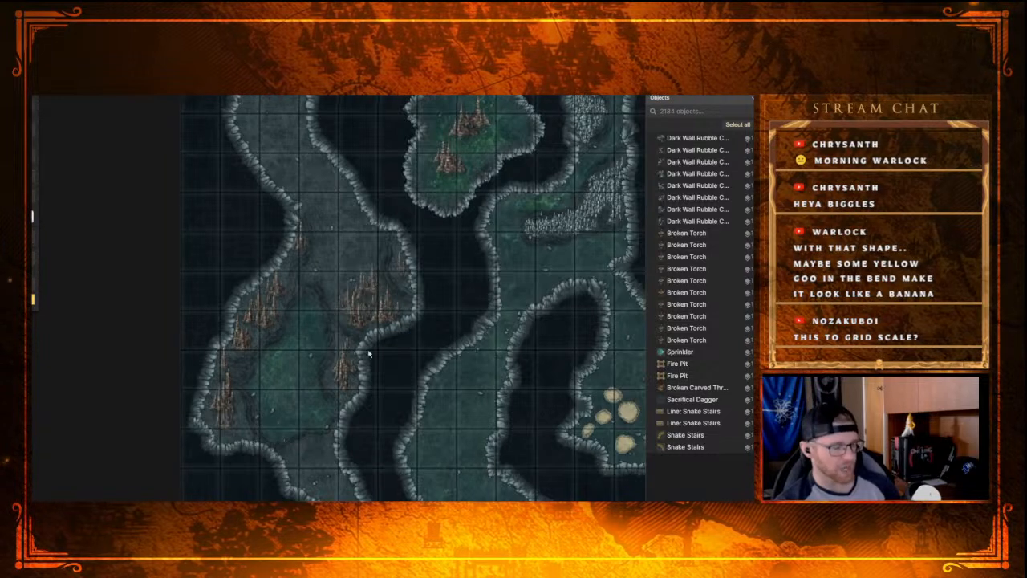
{"action": "left_click_drag", "start_coordinate": [446, 346], "coordinate": [484, 403]}
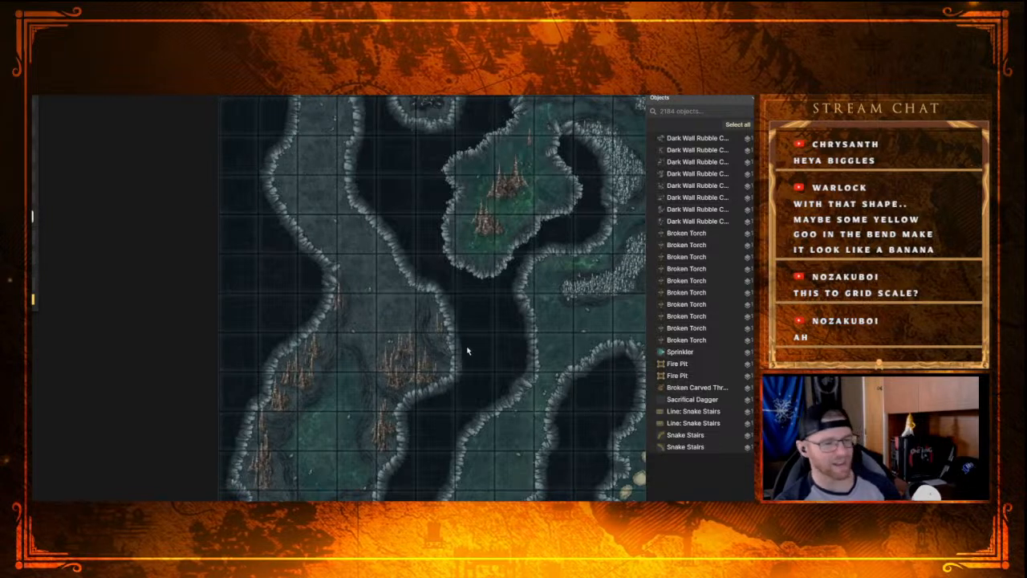
{"action": "left_click_drag", "start_coordinate": [470, 344], "coordinate": [398, 431]}
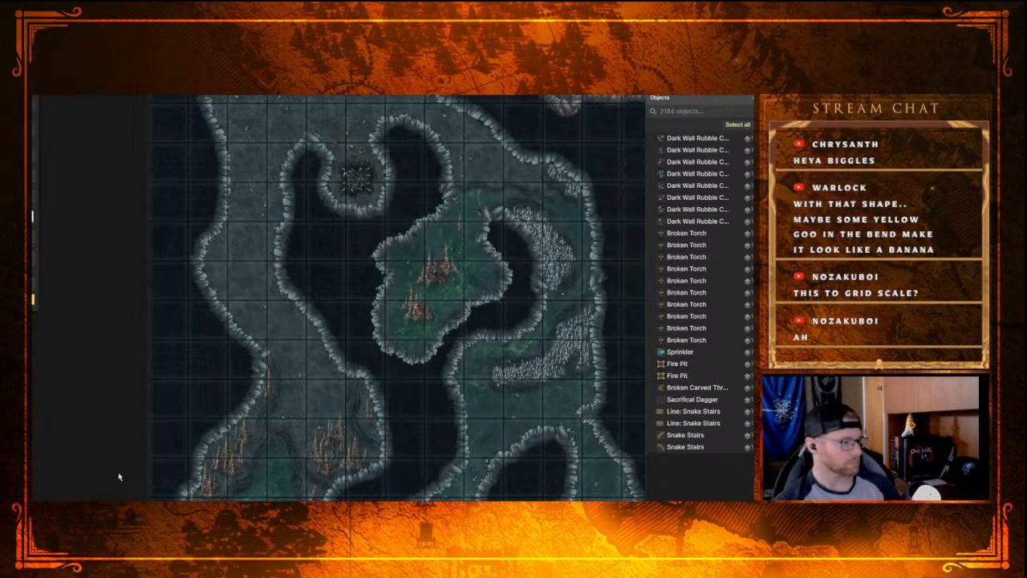
{"action": "scroll", "coordinate": [308, 375], "scroll_direction": "up", "scroll_amount": 2}
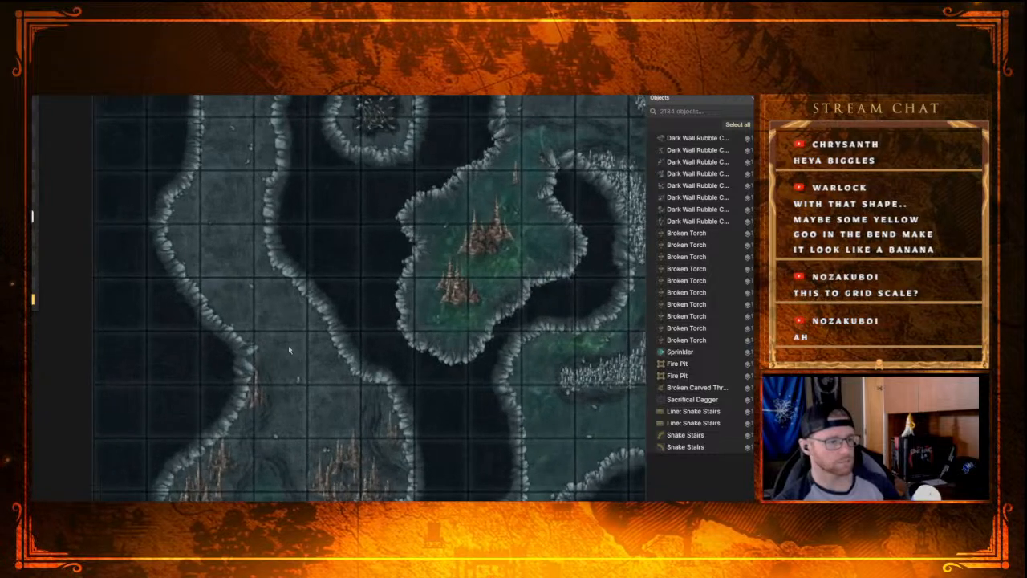
{"action": "scroll", "coordinate": [314, 413], "scroll_direction": "up", "scroll_amount": 2}
{"action": "scroll", "coordinate": [308, 329], "scroll_direction": "down", "scroll_amount": 1}
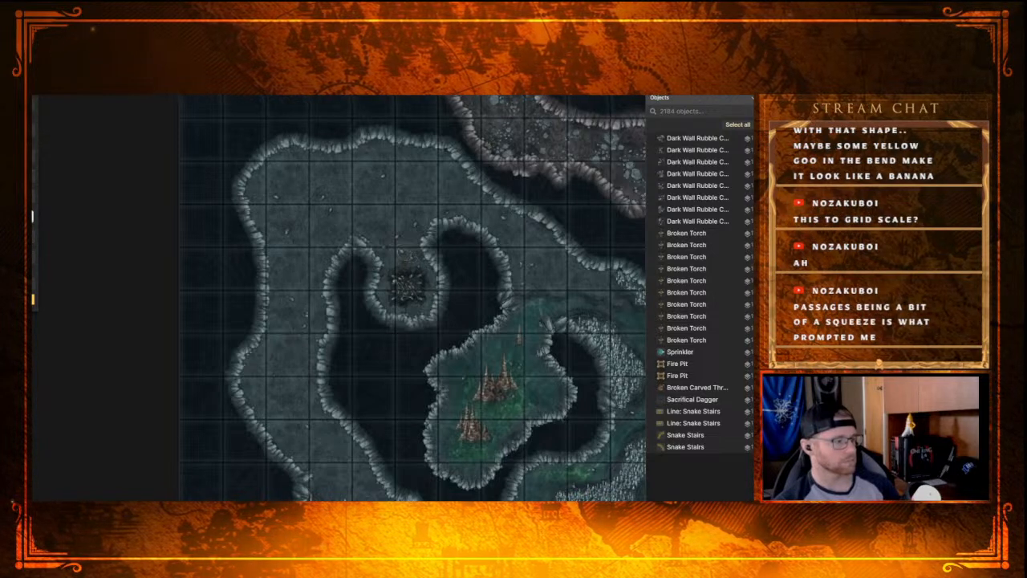
Step: Turn off the grid overlay across the dungeon map
{"action": "left_click", "coordinate": [34, 107]}
Step: Examine the narrow passages near the crystal pool and the flooded tunnel, returning north to the dark pit
{"action": "left_click_drag", "start_coordinate": [316, 417], "coordinate": [170, 238]}
{"action": "left_click_drag", "start_coordinate": [311, 388], "coordinate": [278, 225]}
{"action": "left_click_drag", "start_coordinate": [306, 349], "coordinate": [265, 230]}
{"action": "left_click_drag", "start_coordinate": [190, 383], "coordinate": [164, 327]}
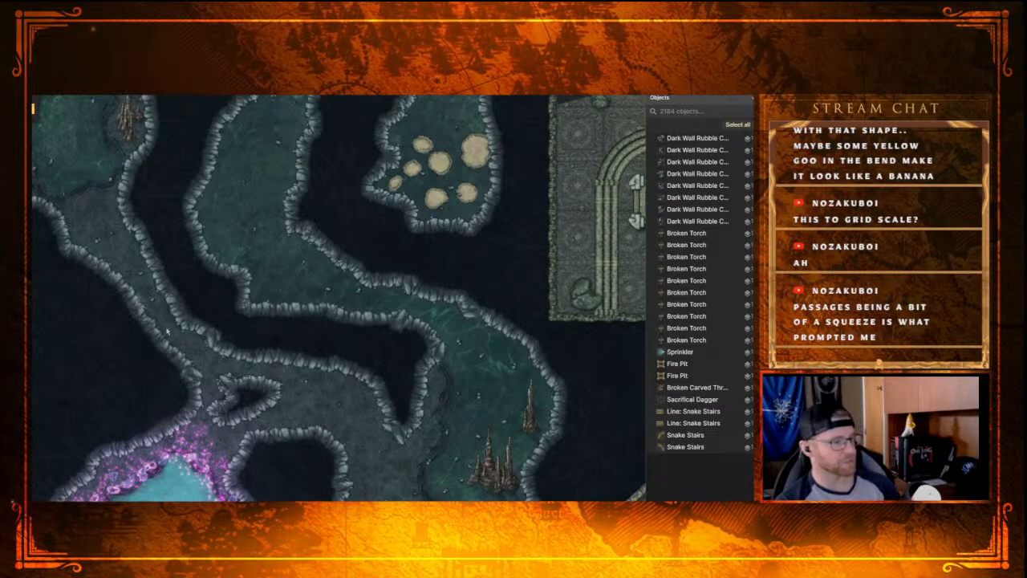
{"action": "scroll", "coordinate": [171, 318], "scroll_direction": "down", "scroll_amount": 3}
{"action": "scroll", "coordinate": [147, 329], "scroll_direction": "down", "scroll_amount": 2}
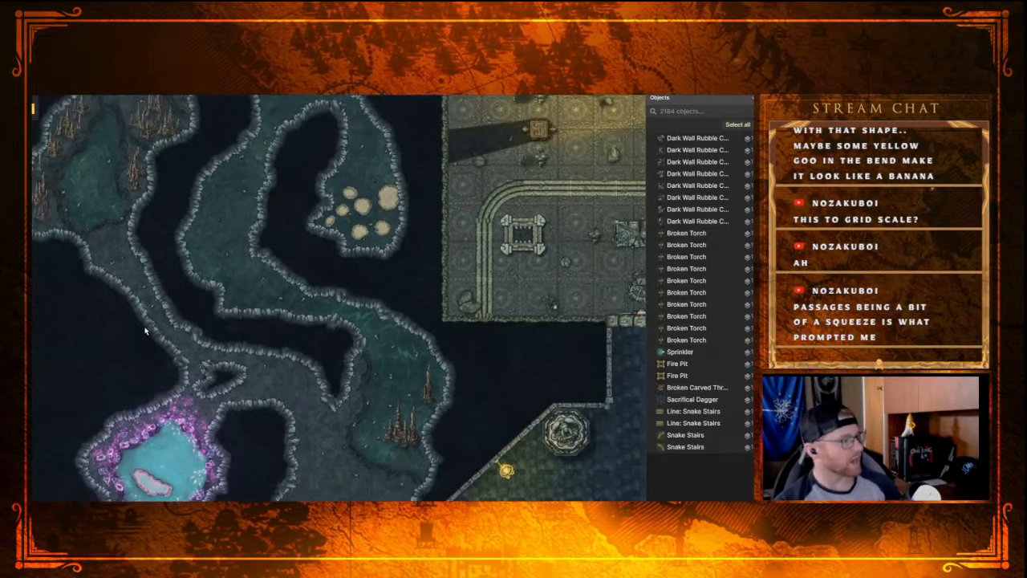
{"action": "scroll", "coordinate": [147, 330], "scroll_direction": "up", "scroll_amount": 3}
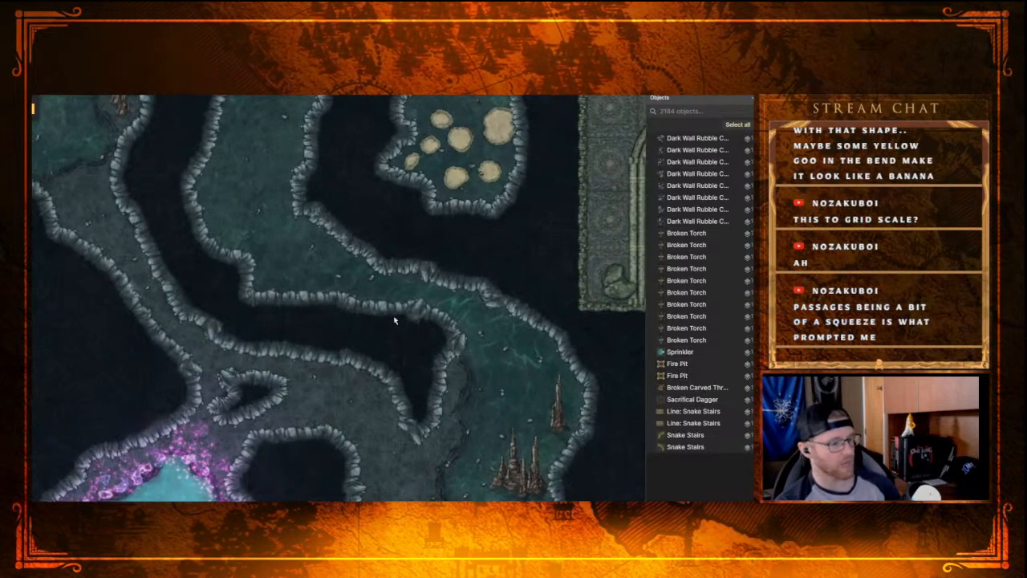
{"action": "scroll", "coordinate": [88, 277], "scroll_direction": "down", "scroll_amount": 2}
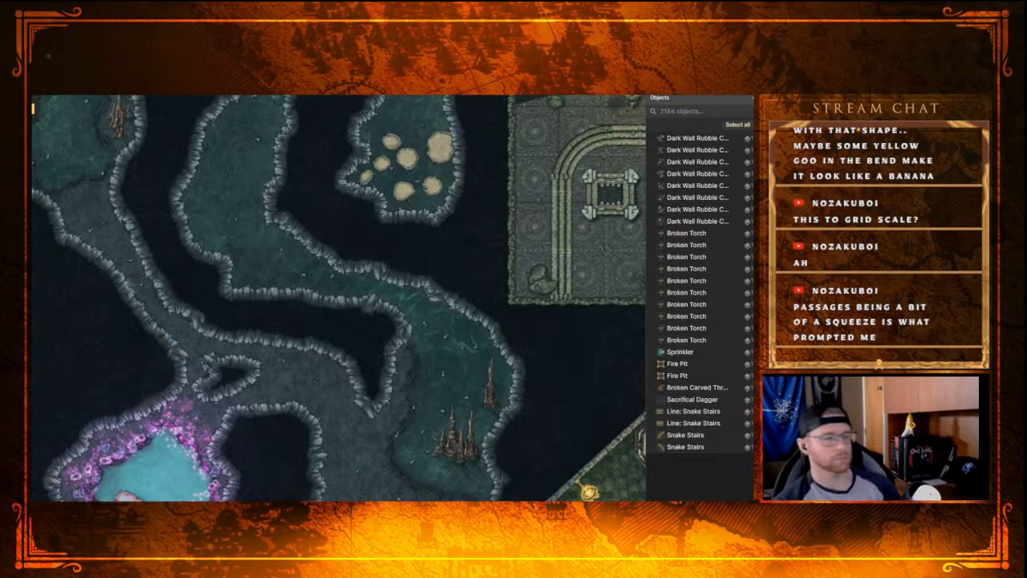
{"action": "left_click_drag", "start_coordinate": [252, 191], "coordinate": [402, 461]}
{"action": "left_click_drag", "start_coordinate": [356, 309], "coordinate": [402, 465]}
{"action": "left_click_drag", "start_coordinate": [355, 285], "coordinate": [372, 304]}
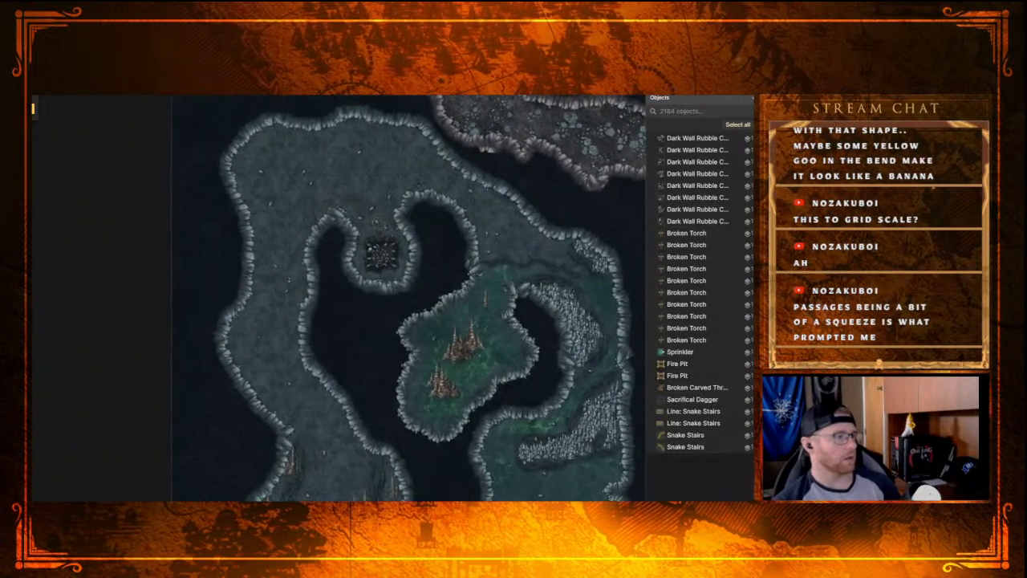
Step: Browse the stamp catalog's themed categories, from Traps and Sewers to Market and Nordic, for objects to dress the caves
{"action": "key", "text": "s"}
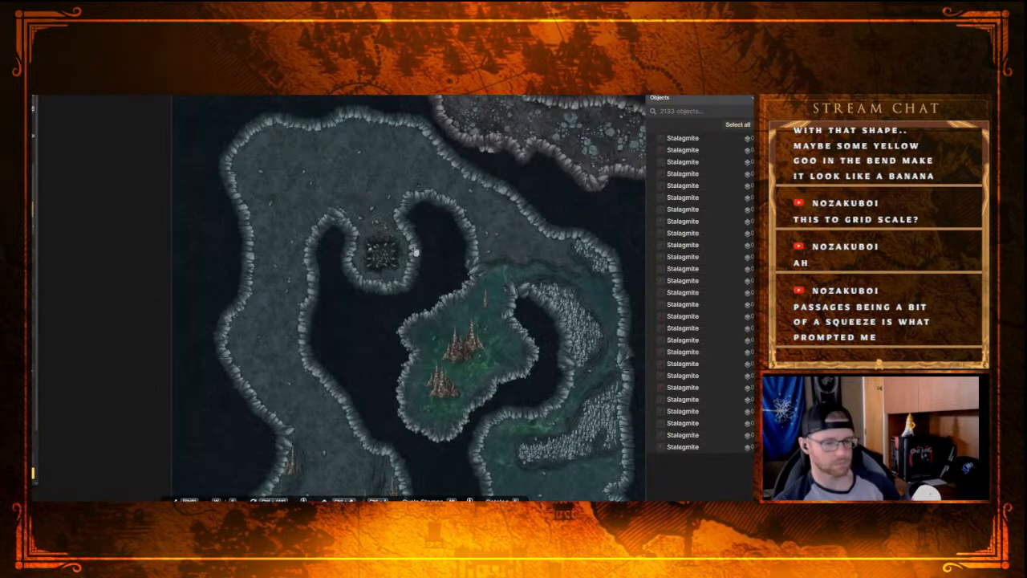
{"action": "key", "text": "e"}
{"action": "scroll", "coordinate": [291, 277], "scroll_direction": "down", "scroll_amount": 10}
{"action": "scroll", "coordinate": [318, 290], "scroll_direction": "down", "scroll_amount": 15}
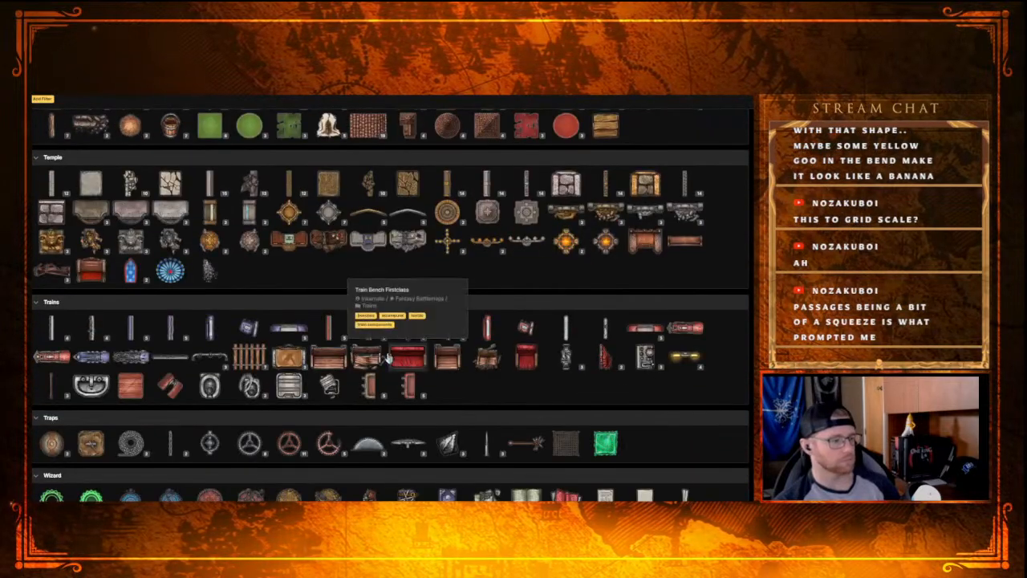
{"action": "scroll", "coordinate": [401, 363], "scroll_direction": "down", "scroll_amount": 3}
{"action": "scroll", "coordinate": [314, 424], "scroll_direction": "up", "scroll_amount": 3}
{"action": "scroll", "coordinate": [313, 423], "scroll_direction": "down", "scroll_amount": 3}
{"action": "scroll", "coordinate": [232, 415], "scroll_direction": "up", "scroll_amount": 15}
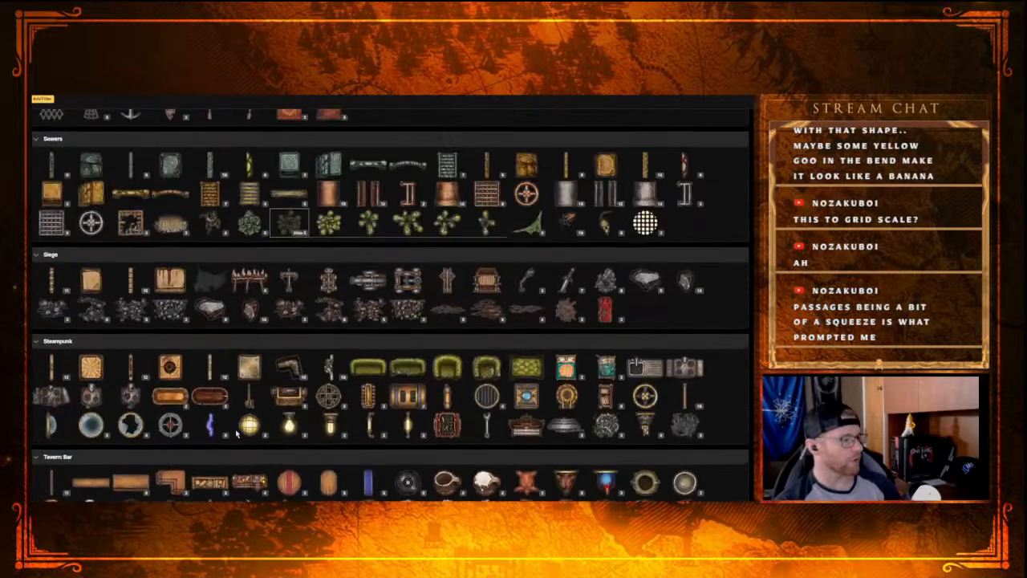
{"action": "scroll", "coordinate": [233, 416], "scroll_direction": "up", "scroll_amount": 15}
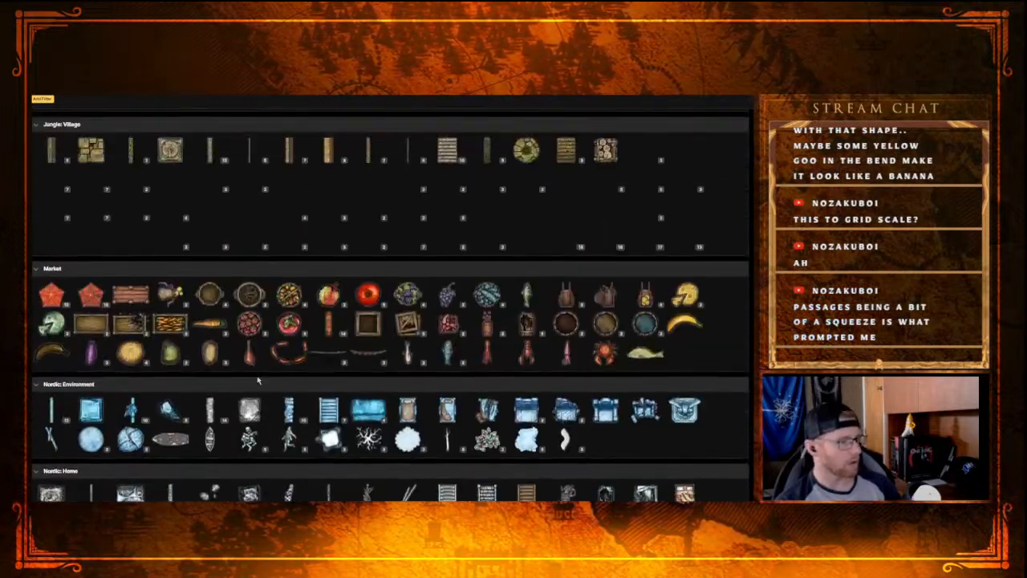
{"action": "scroll", "coordinate": [271, 391], "scroll_direction": "down", "scroll_amount": 5}
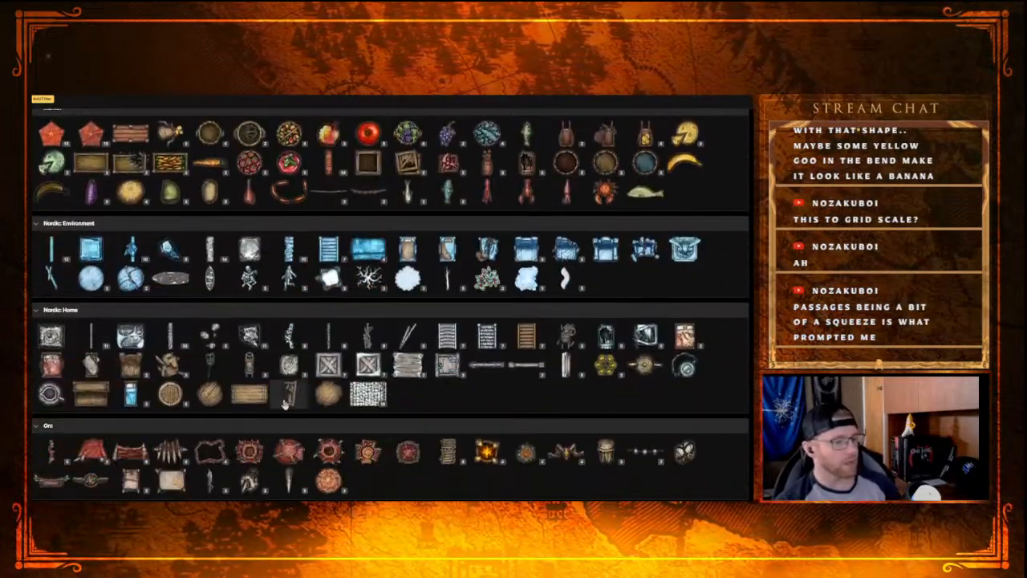
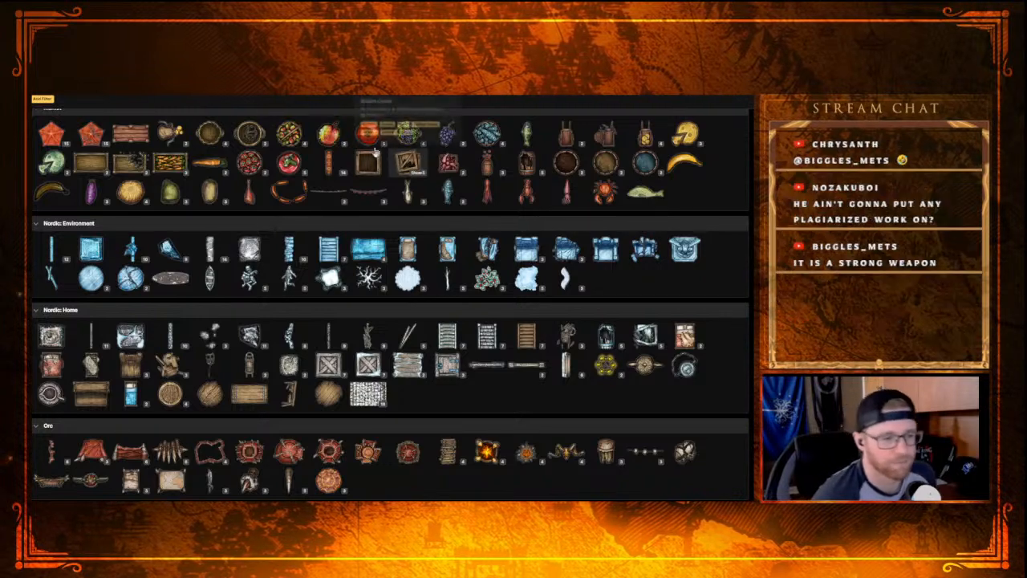
Step: Browse the stamp catalog from Nordic back through the Jungle, Gothic and Forest categories, collapsing the expanded variant groups in Fey: Forest
{"action": "scroll", "coordinate": [423, 418], "scroll_direction": "down", "scroll_amount": 3}
{"action": "scroll", "coordinate": [423, 418], "scroll_direction": "up", "scroll_amount": 15}
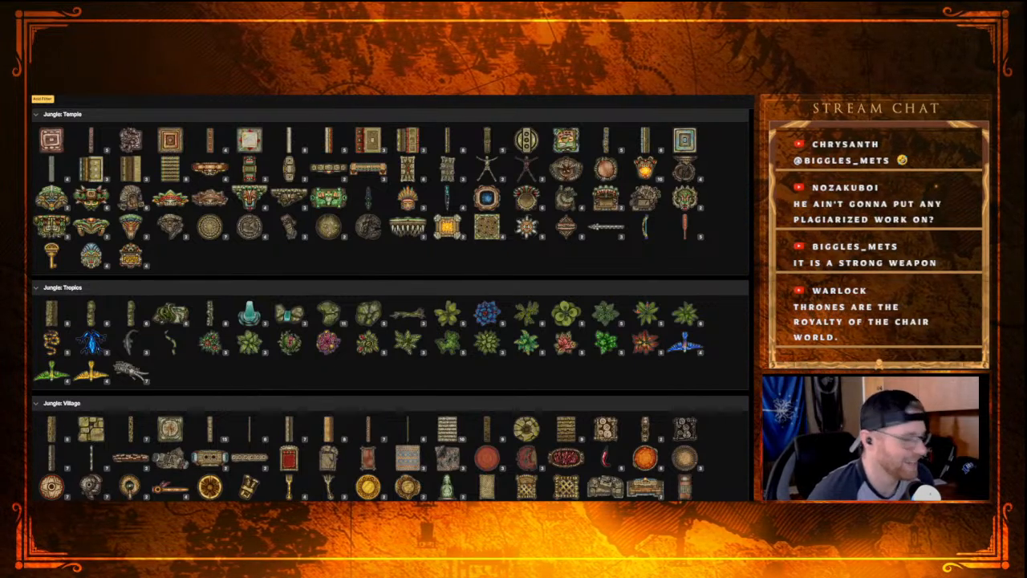
{"action": "scroll", "coordinate": [321, 377], "scroll_direction": "up", "scroll_amount": 15}
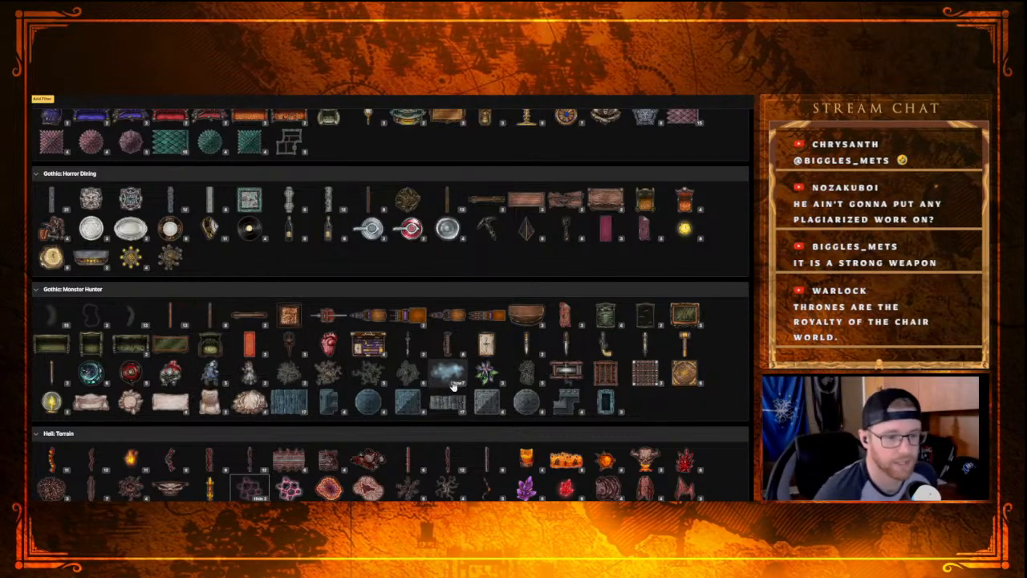
{"action": "scroll", "coordinate": [489, 369], "scroll_direction": "up", "scroll_amount": 5}
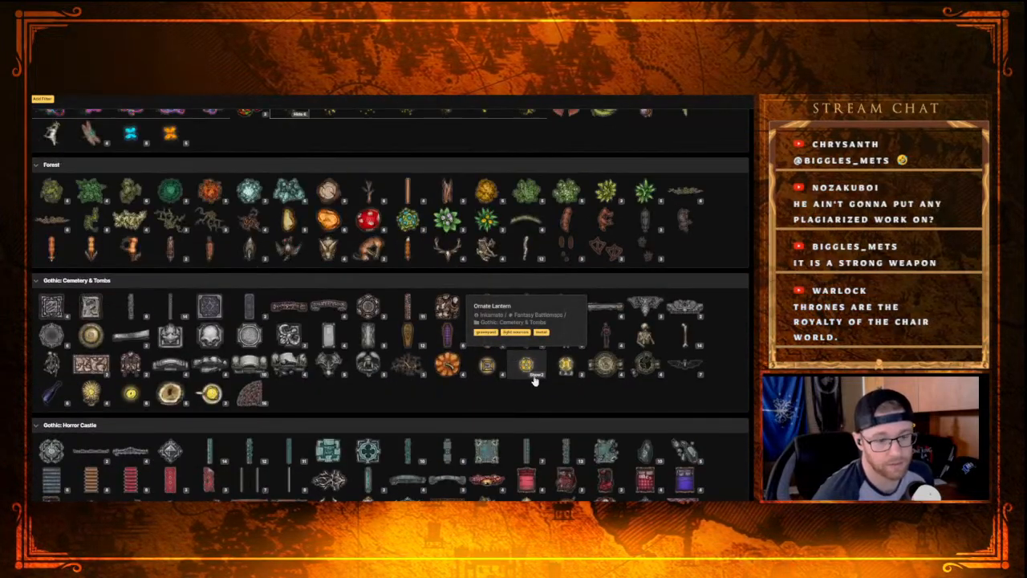
{"action": "scroll", "coordinate": [484, 419], "scroll_direction": "up", "scroll_amount": 1}
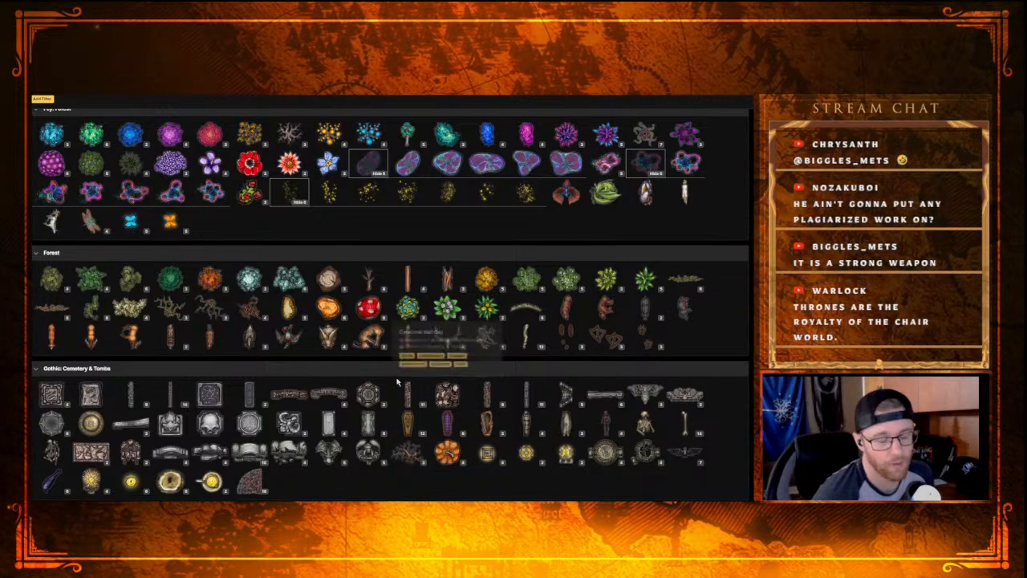
{"action": "scroll", "coordinate": [397, 383], "scroll_direction": "up", "scroll_amount": 2}
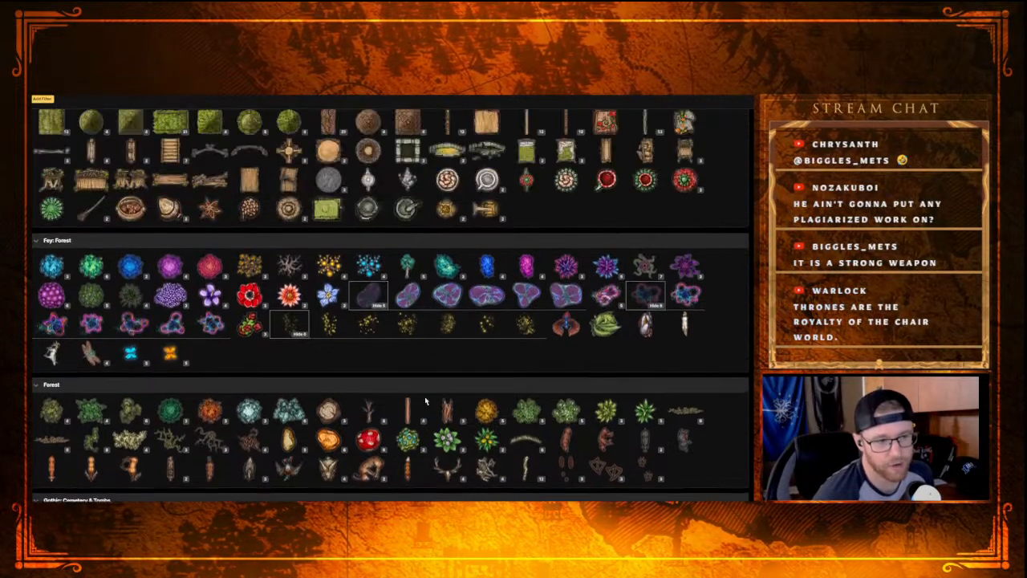
{"action": "left_click", "coordinate": [378, 307]}
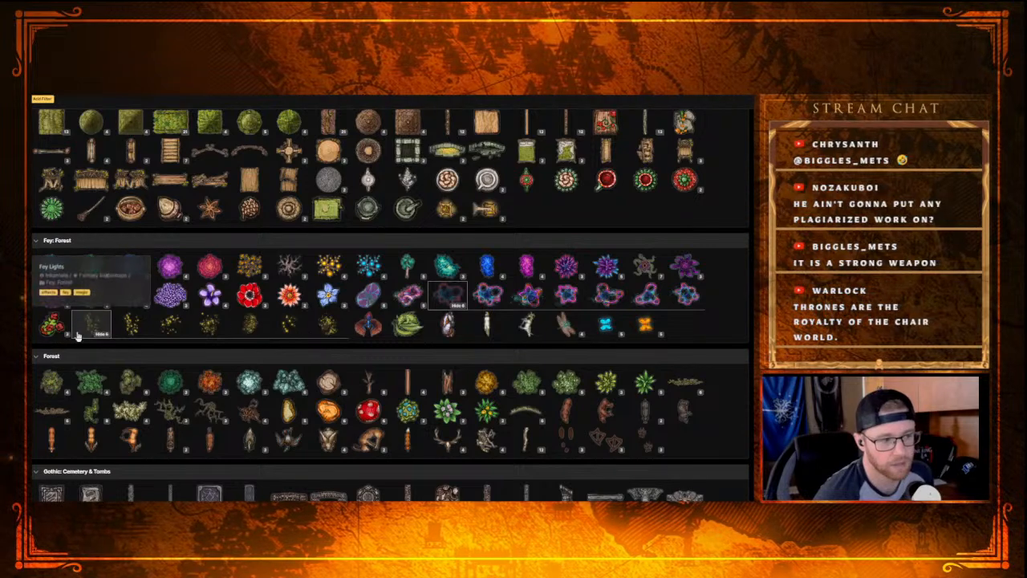
{"action": "scroll", "coordinate": [302, 381], "scroll_direction": "up", "scroll_amount": 5}
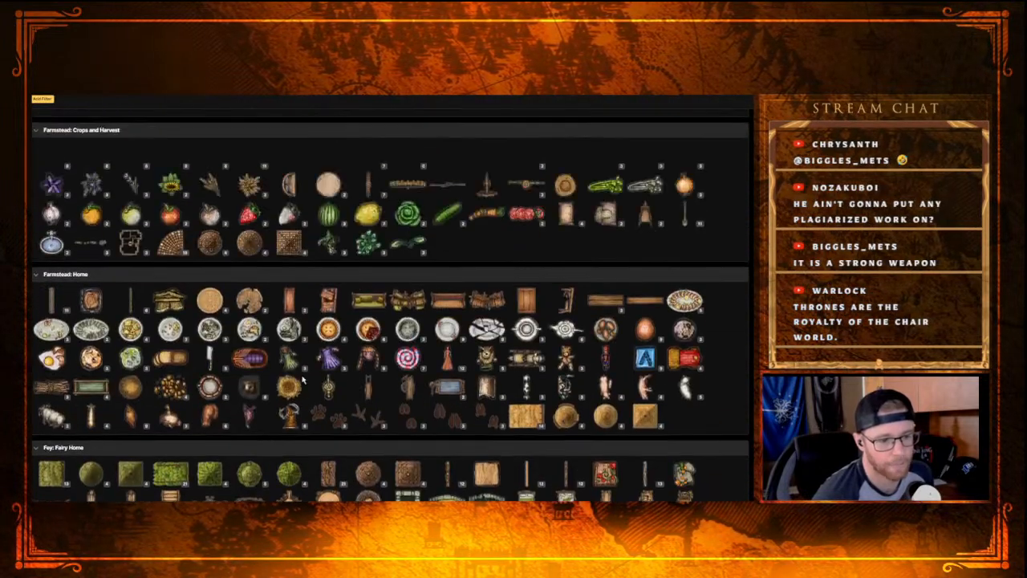
{"action": "scroll", "coordinate": [302, 381], "scroll_direction": "down", "scroll_amount": 2}
{"action": "scroll", "coordinate": [449, 437], "scroll_direction": "down", "scroll_amount": 1}
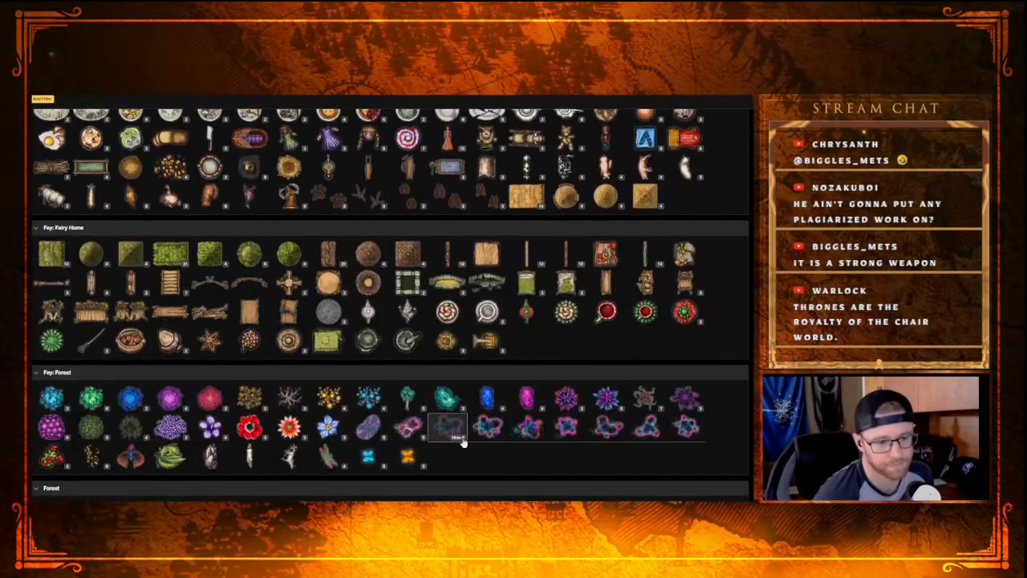
{"action": "scroll", "coordinate": [374, 441], "scroll_direction": "up", "scroll_amount": 6}
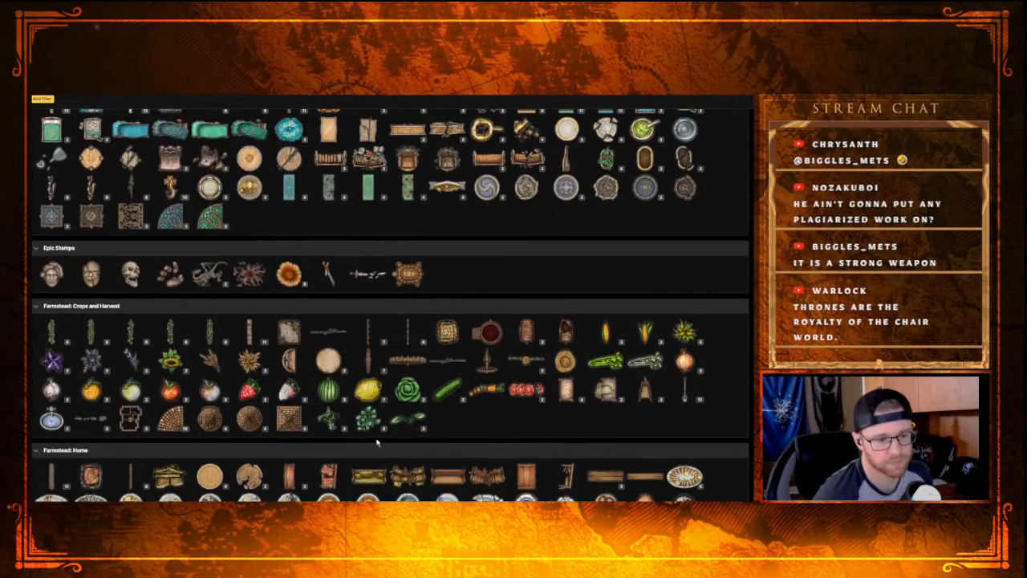
Step: Look through the Elven, Eastern and Dwarven stamps back to Dungeons, and expand the Obsidian Platforms variants
{"action": "mouse_move", "coordinate": [450, 375]}
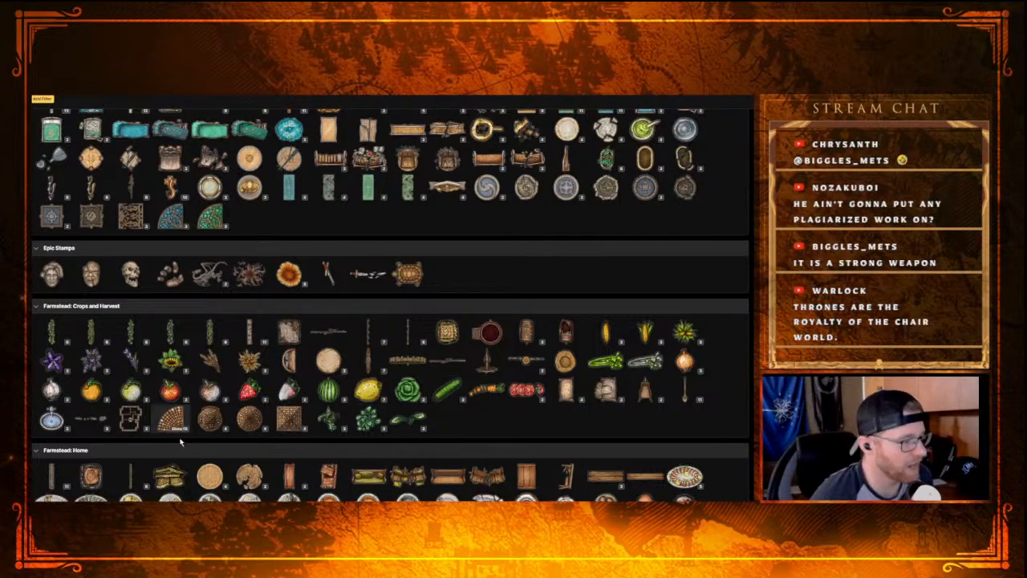
{"action": "scroll", "coordinate": [343, 390], "scroll_direction": "up", "scroll_amount": 3}
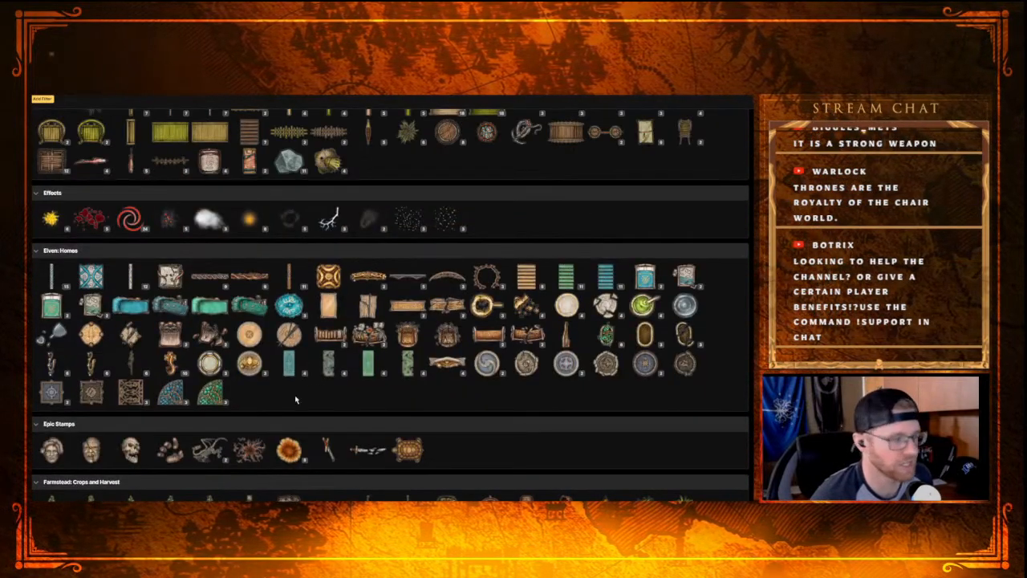
{"action": "scroll", "coordinate": [345, 377], "scroll_direction": "up", "scroll_amount": 15}
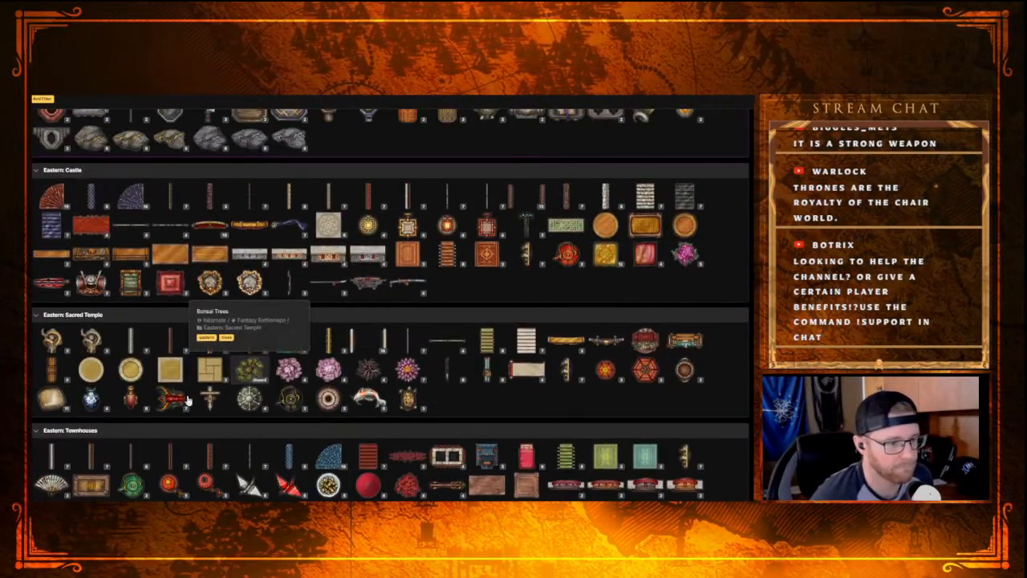
{"action": "scroll", "coordinate": [240, 380], "scroll_direction": "up", "scroll_amount": 3}
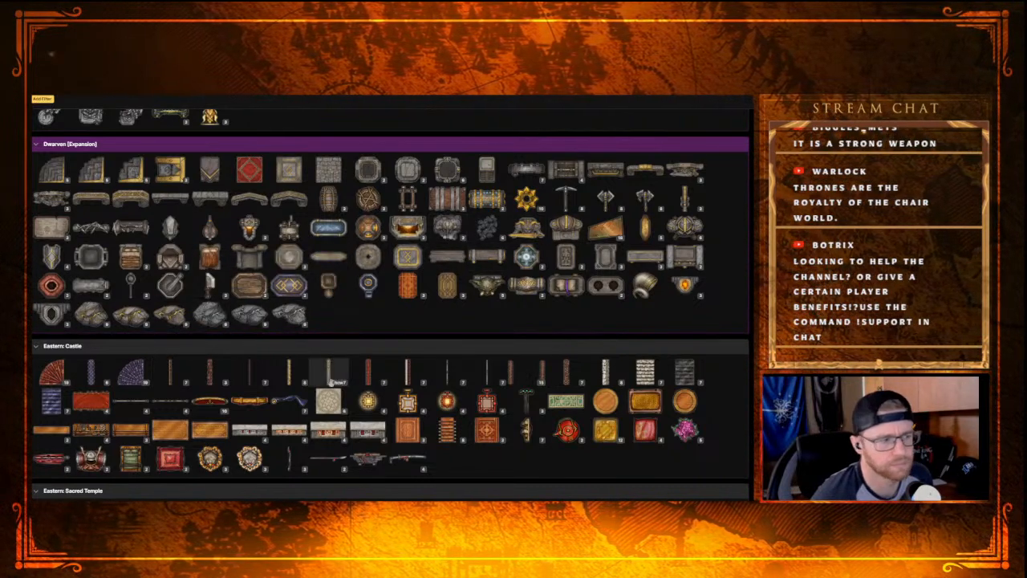
{"action": "scroll", "coordinate": [227, 355], "scroll_direction": "up", "scroll_amount": 2}
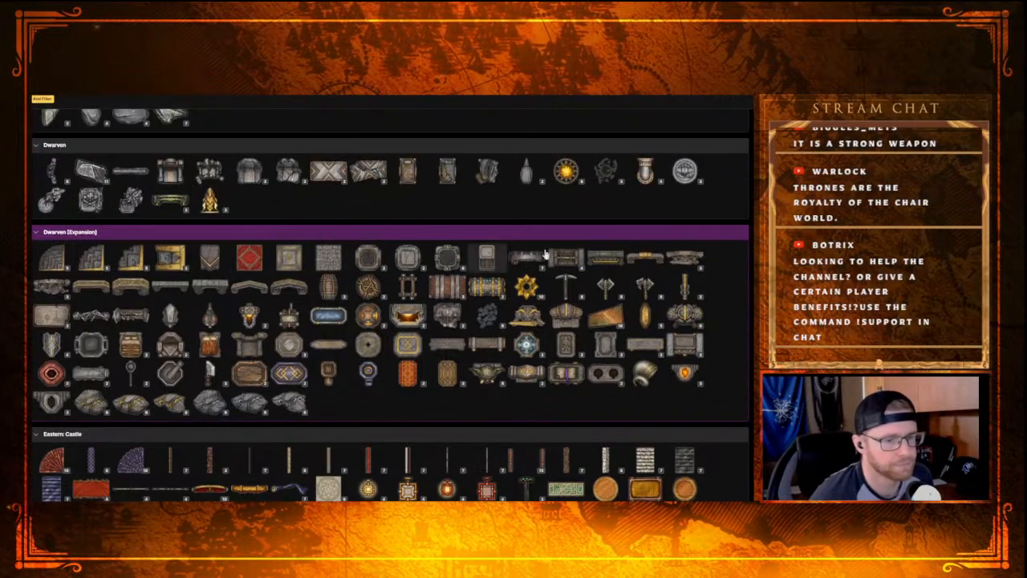
{"action": "scroll", "coordinate": [227, 286], "scroll_direction": "up", "scroll_amount": 2}
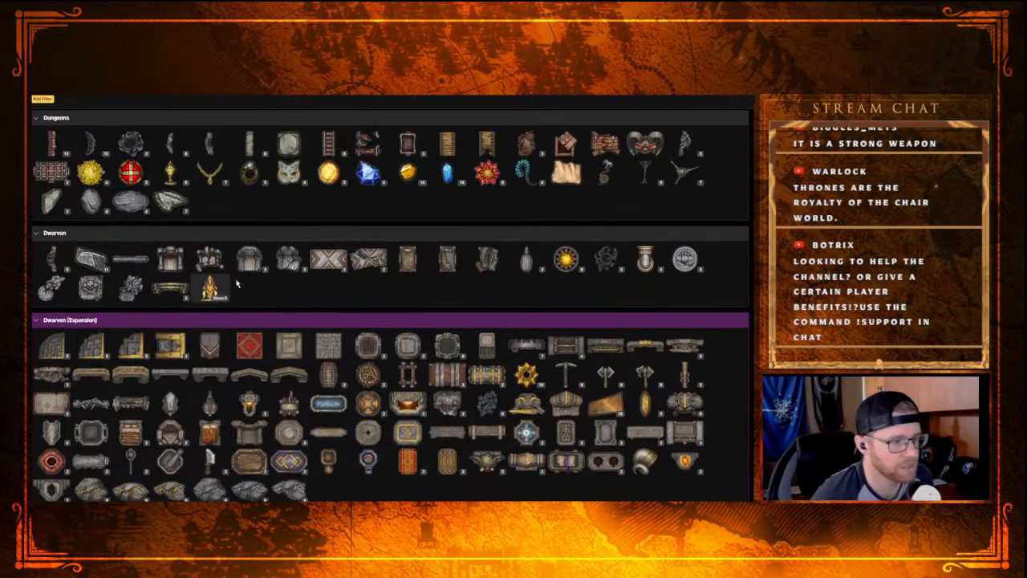
{"action": "scroll", "coordinate": [227, 287], "scroll_direction": "up", "scroll_amount": 2}
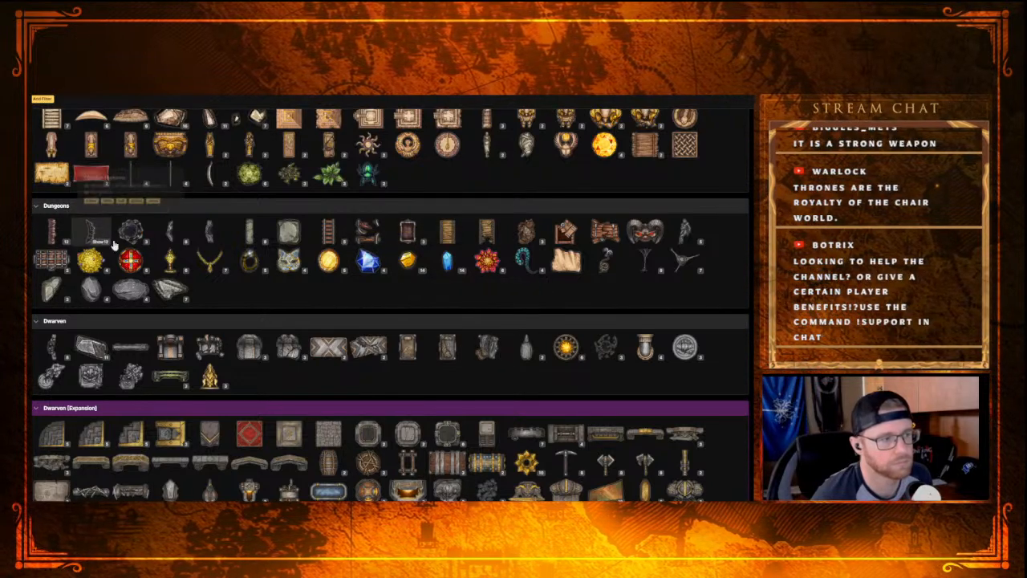
{"action": "left_click", "coordinate": [143, 242]}
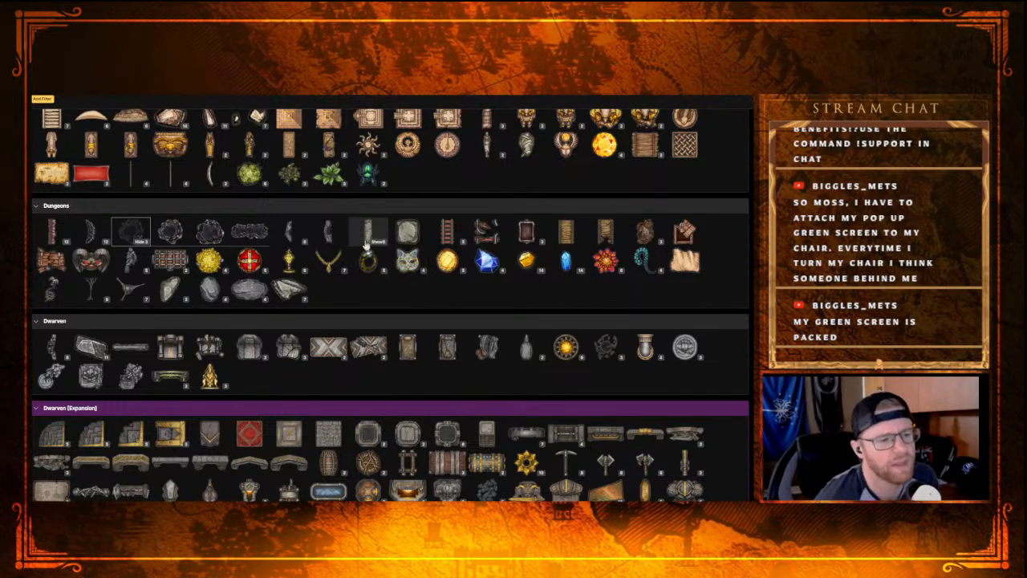
Step: Scan the catalog categories from Desert, Core and Castle to Artisans, and back through Dwarven and Eastern to Farmstead
{"action": "scroll", "coordinate": [356, 265], "scroll_direction": "up", "scroll_amount": 2}
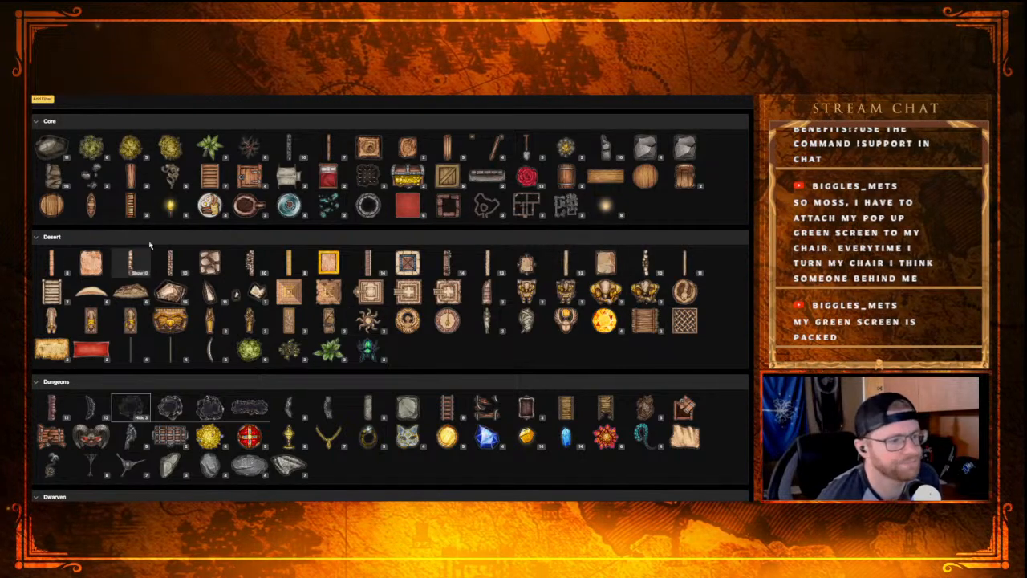
{"action": "scroll", "coordinate": [227, 319], "scroll_direction": "up", "scroll_amount": 1}
{"action": "scroll", "coordinate": [227, 319], "scroll_direction": "up", "scroll_amount": 1}
{"action": "scroll", "coordinate": [337, 385], "scroll_direction": "up", "scroll_amount": 2}
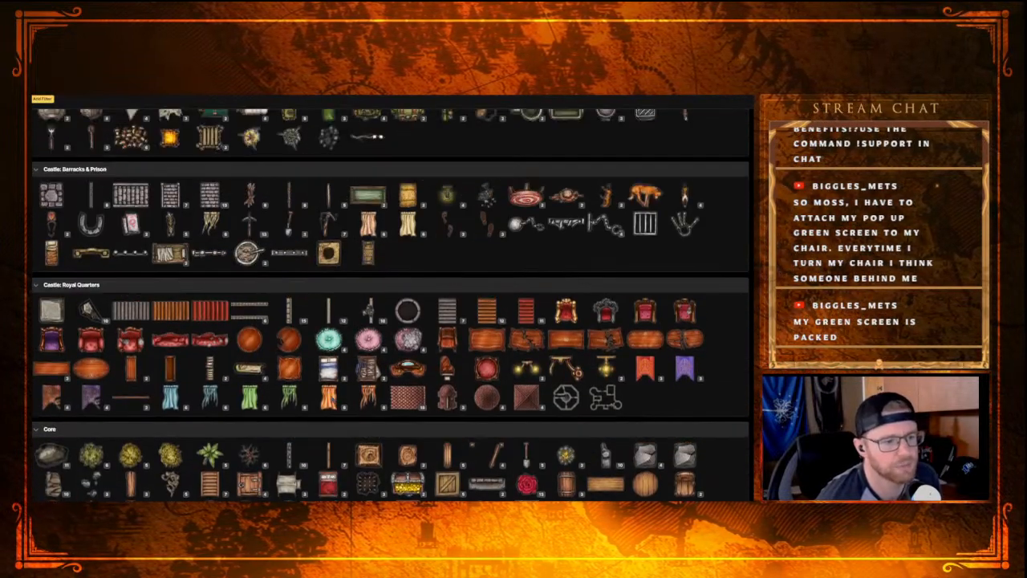
{"action": "scroll", "coordinate": [353, 405], "scroll_direction": "up", "scroll_amount": 1}
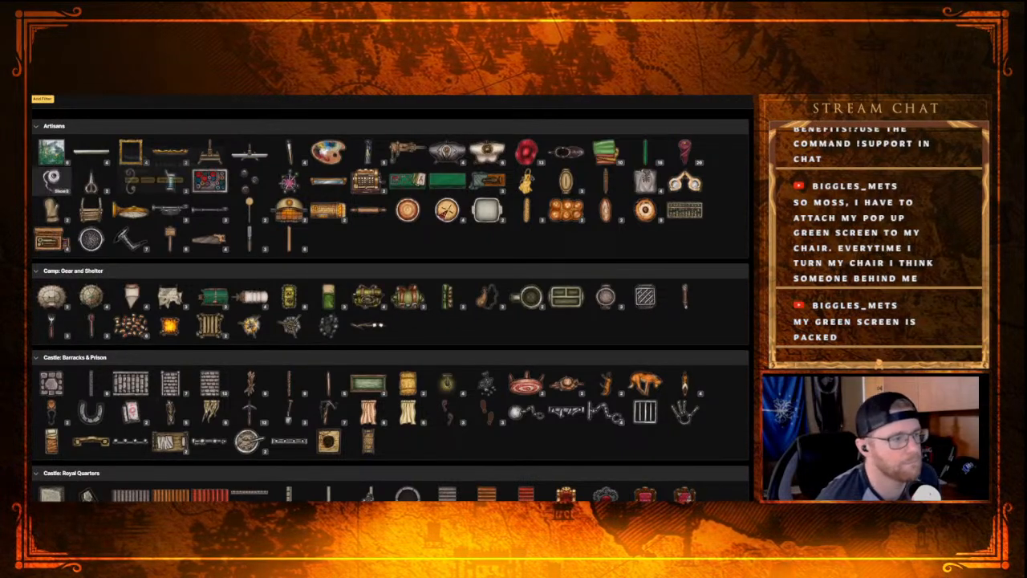
{"action": "scroll", "coordinate": [347, 217], "scroll_direction": "down", "scroll_amount": 10}
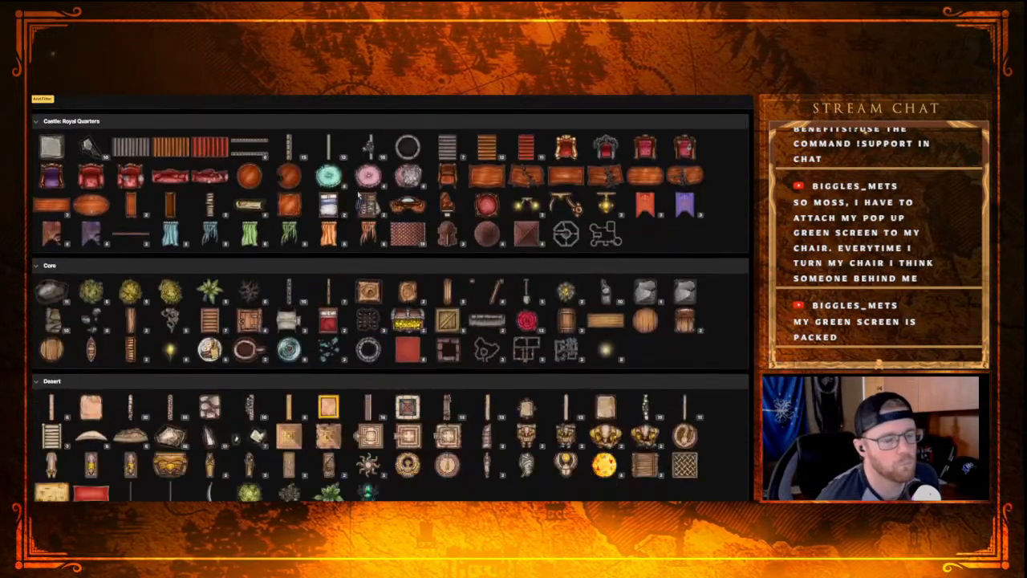
{"action": "scroll", "coordinate": [346, 216], "scroll_direction": "down", "scroll_amount": 3}
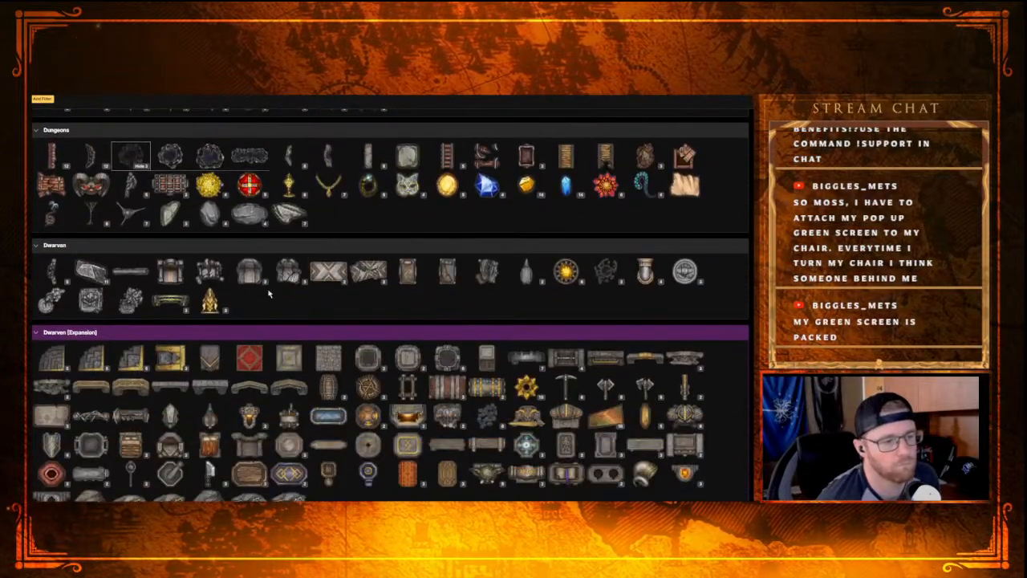
{"action": "scroll", "coordinate": [190, 280], "scroll_direction": "down", "scroll_amount": 2}
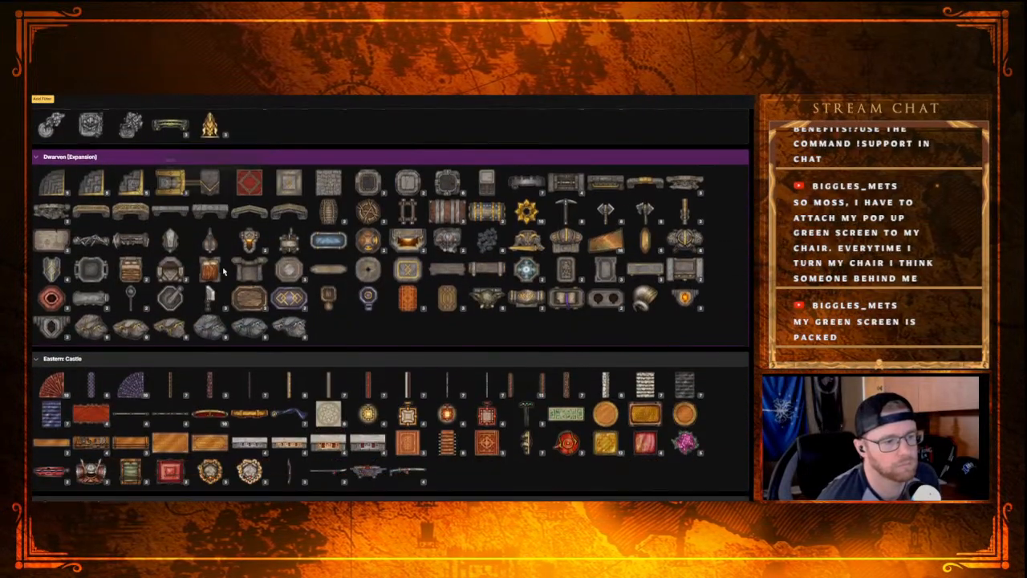
{"action": "scroll", "coordinate": [223, 272], "scroll_direction": "down", "scroll_amount": 5}
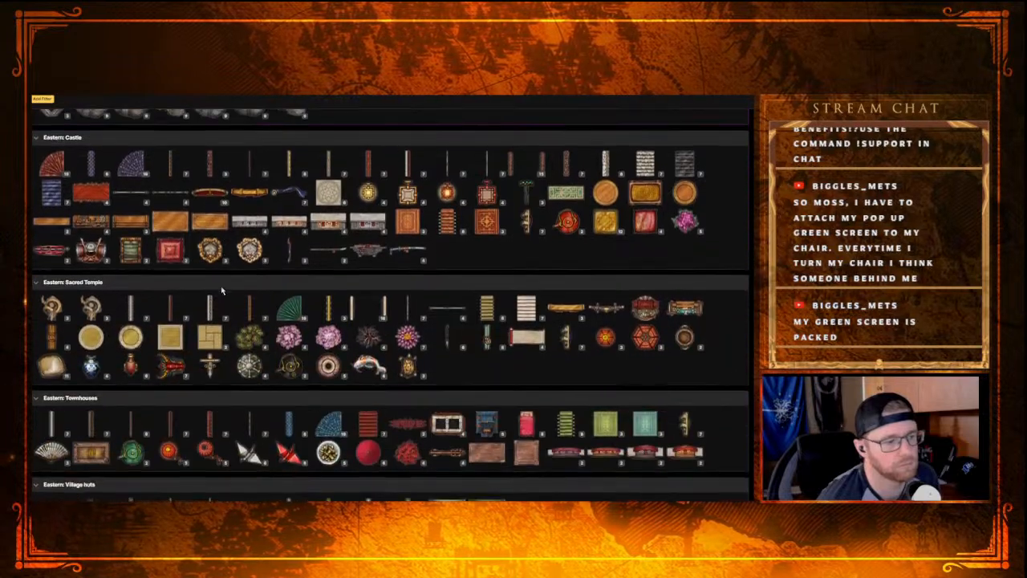
{"action": "scroll", "coordinate": [215, 293], "scroll_direction": "down", "scroll_amount": 2}
{"action": "scroll", "coordinate": [215, 273], "scroll_direction": "up", "scroll_amount": 2}
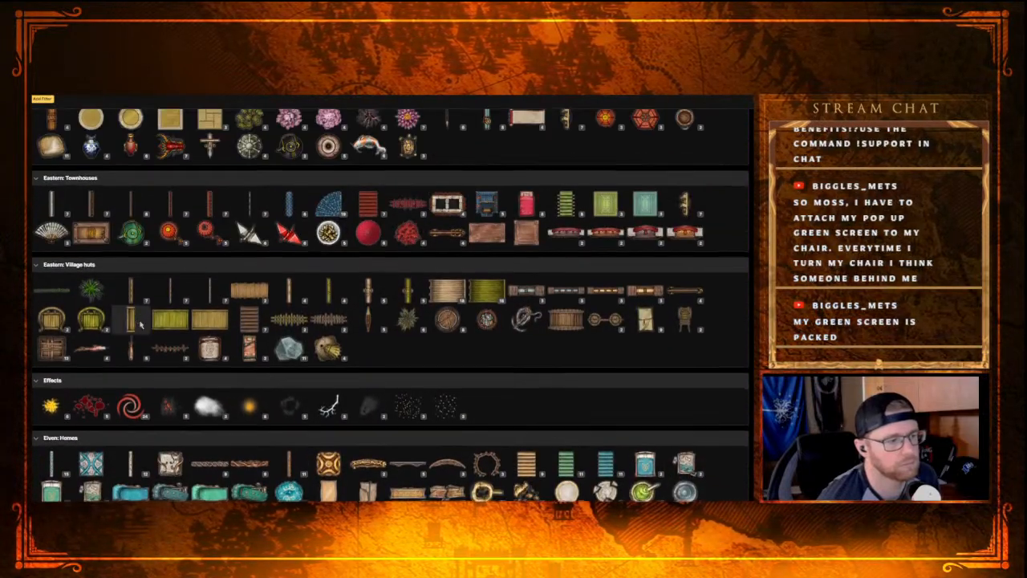
{"action": "scroll", "coordinate": [140, 321], "scroll_direction": "down", "scroll_amount": 12}
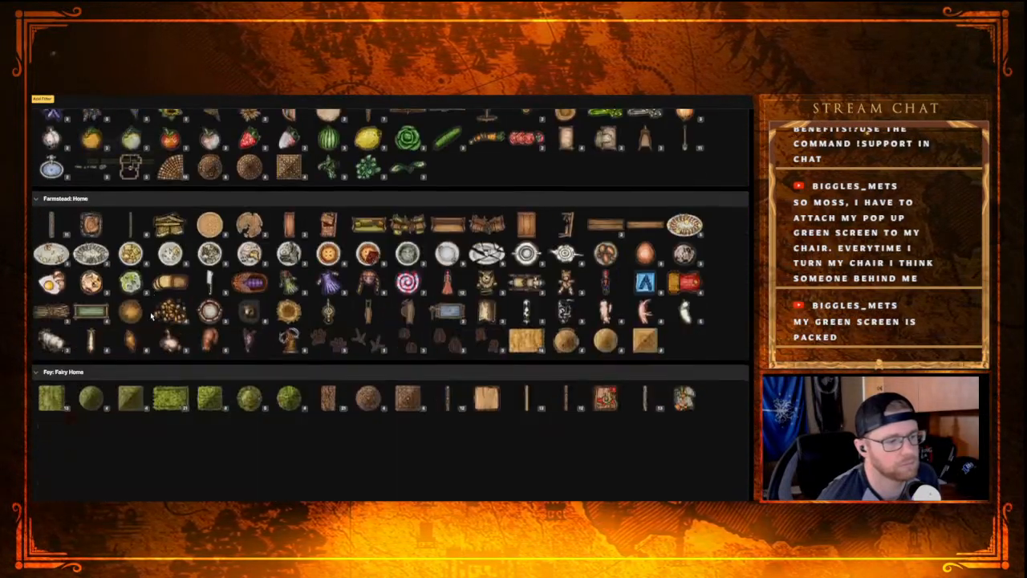
{"action": "scroll", "coordinate": [152, 317], "scroll_direction": "down", "scroll_amount": 2}
{"action": "scroll", "coordinate": [165, 315], "scroll_direction": "up", "scroll_amount": 5}
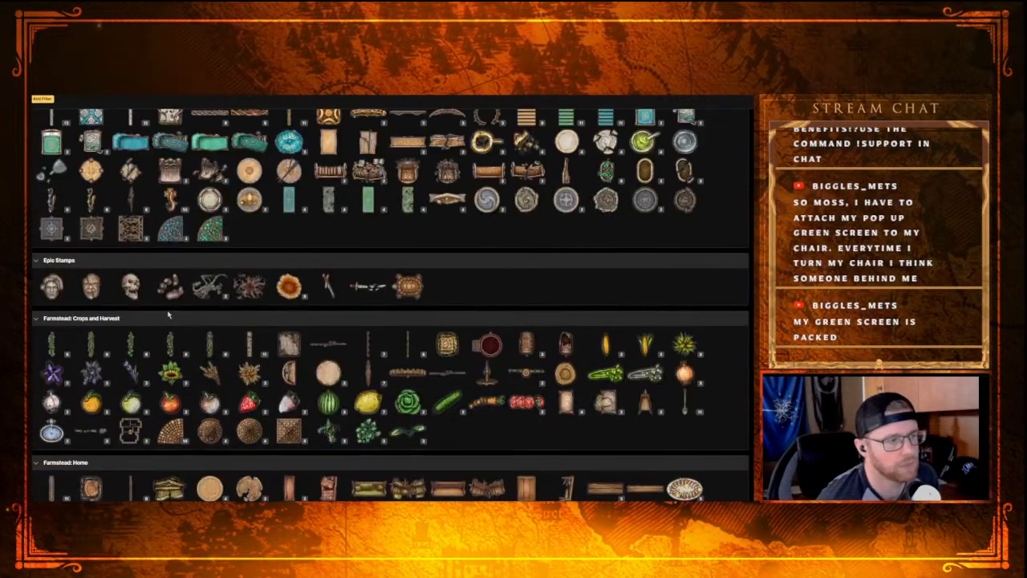
{"action": "scroll", "coordinate": [164, 315], "scroll_direction": "up", "scroll_amount": 2}
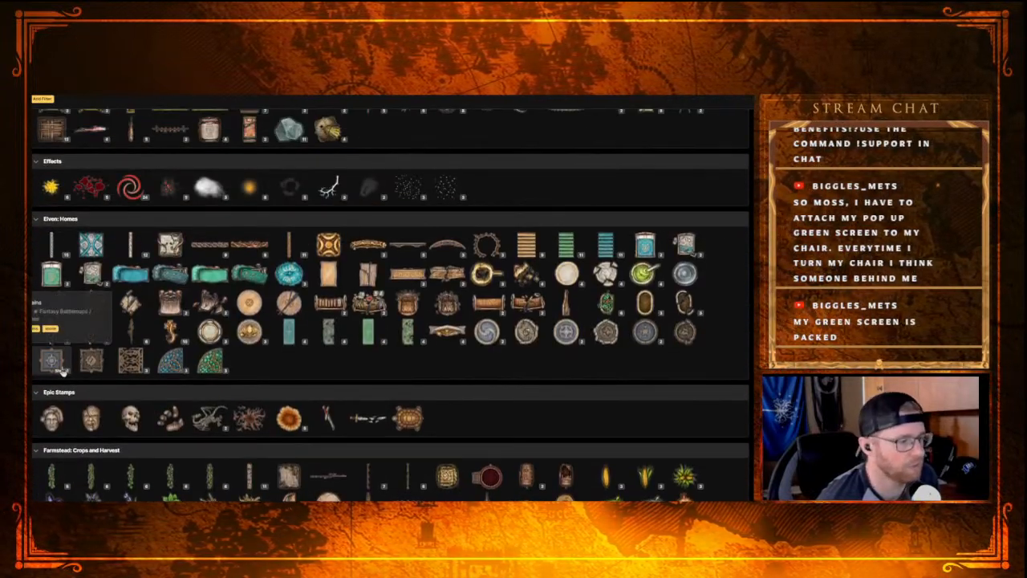
Step: Inspect the Effects category, expanding the Spots variants and collapsing them again
{"action": "scroll", "coordinate": [168, 320], "scroll_direction": "up", "scroll_amount": 2}
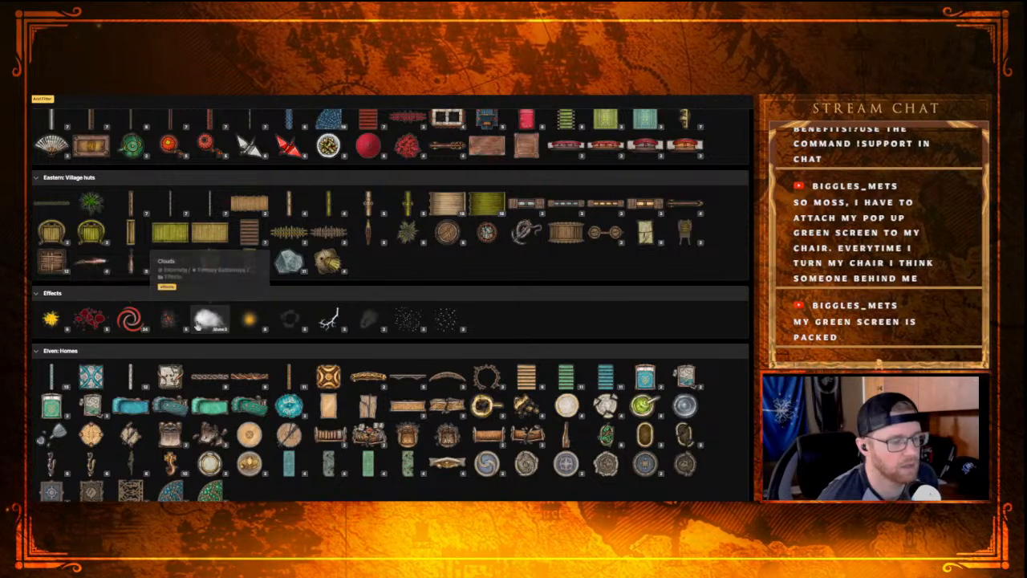
{"action": "scroll", "coordinate": [129, 321], "scroll_direction": "up", "scroll_amount": 1}
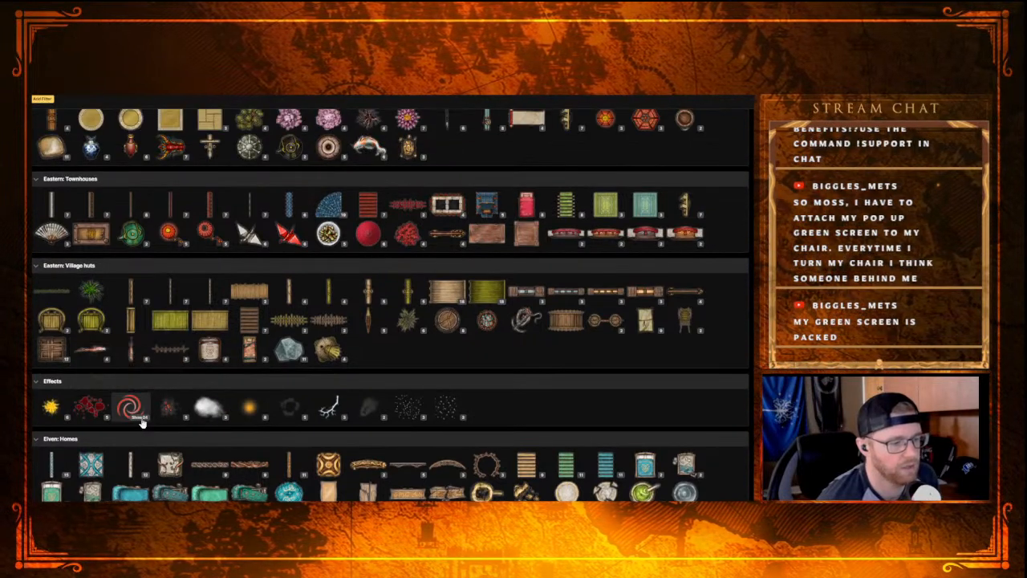
{"action": "left_click", "coordinate": [132, 410]}
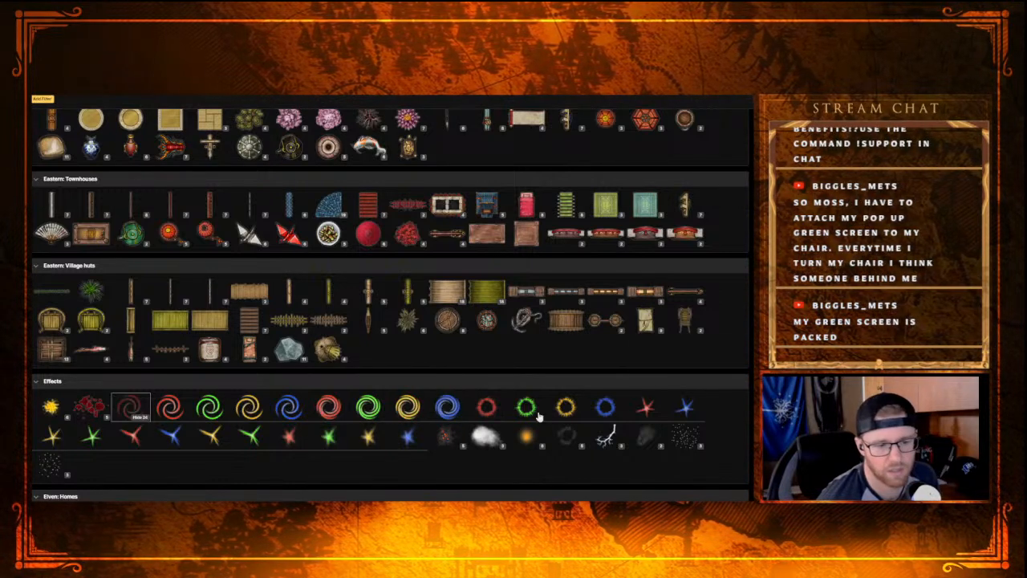
{"action": "left_click", "coordinate": [138, 418]}
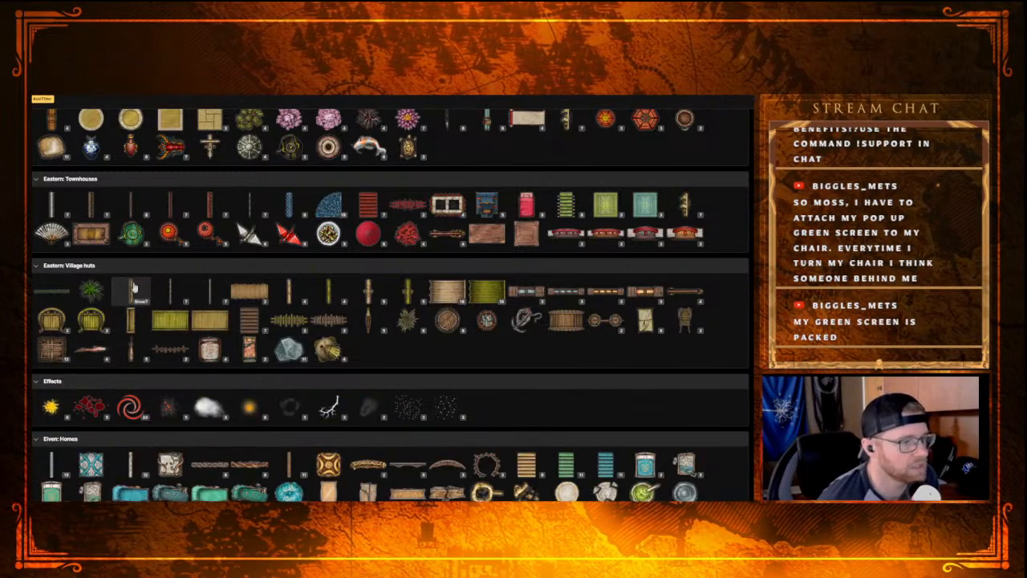
Step: Place an enlarged Obsidian Platform stamp from the Dungeons category against the outer wall at the northwest bend of the cave passage
{"action": "scroll", "coordinate": [136, 295], "scroll_direction": "up", "scroll_amount": 3}
{"action": "scroll", "coordinate": [136, 295], "scroll_direction": "up", "scroll_amount": 10}
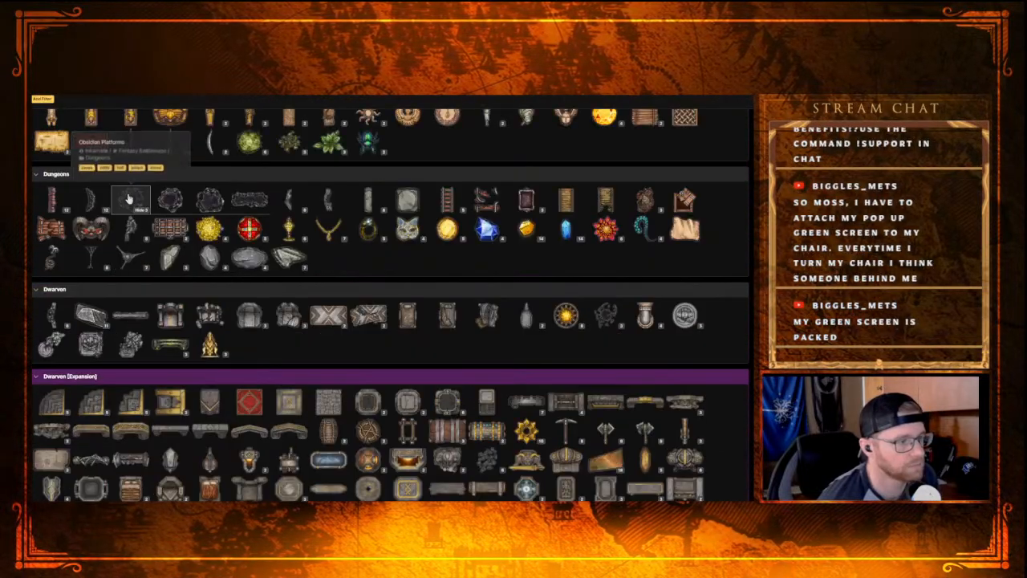
{"action": "left_click", "coordinate": [130, 199]}
{"action": "left_click", "coordinate": [271, 168]}
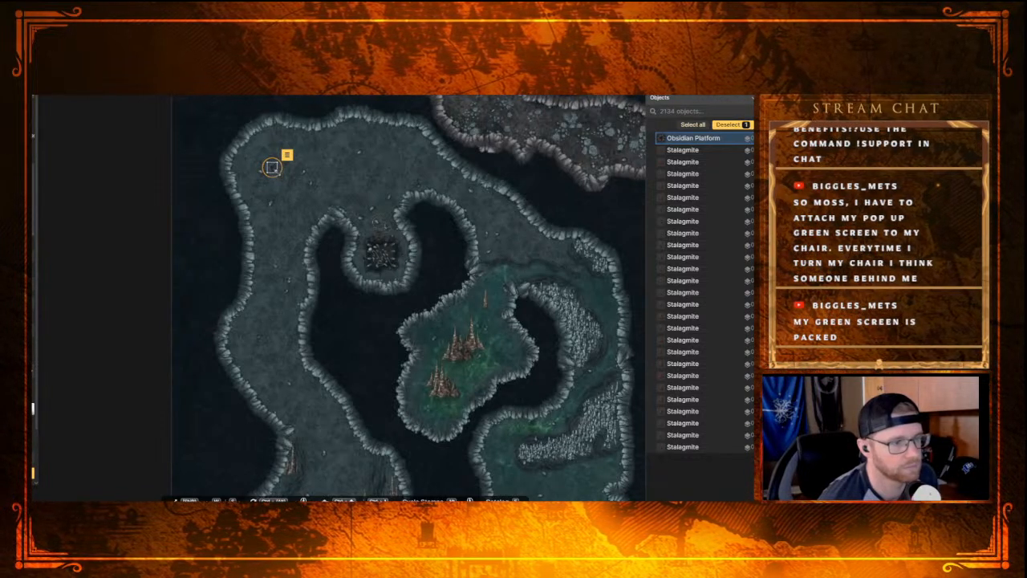
{"action": "left_click_drag", "start_coordinate": [291, 191], "coordinate": [253, 172]}
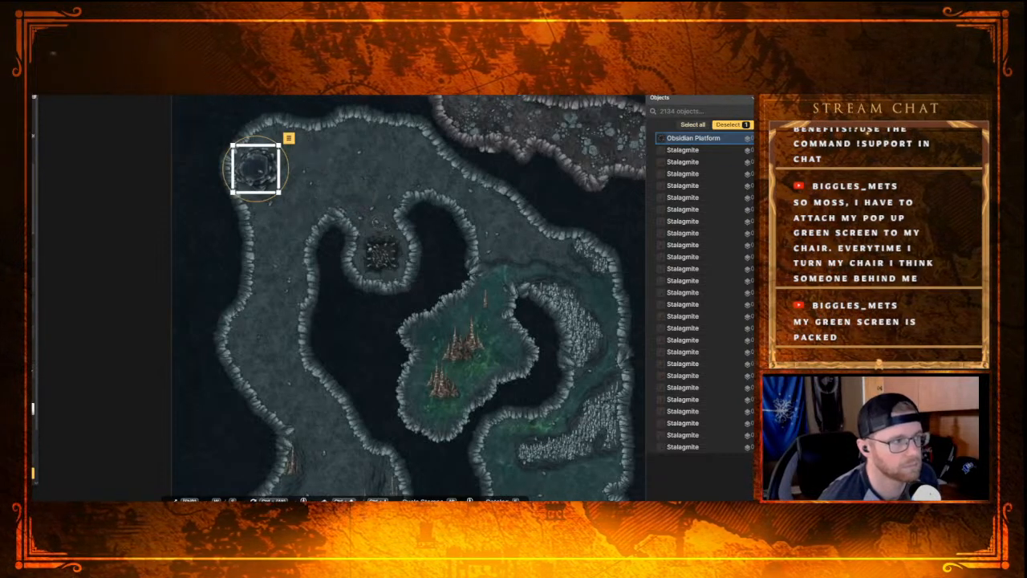
Step: Try a long, tilted Obsidian Platform stamp along the north wall of the northwest cave passage, and delete it
{"action": "left_click", "coordinate": [318, 153]}
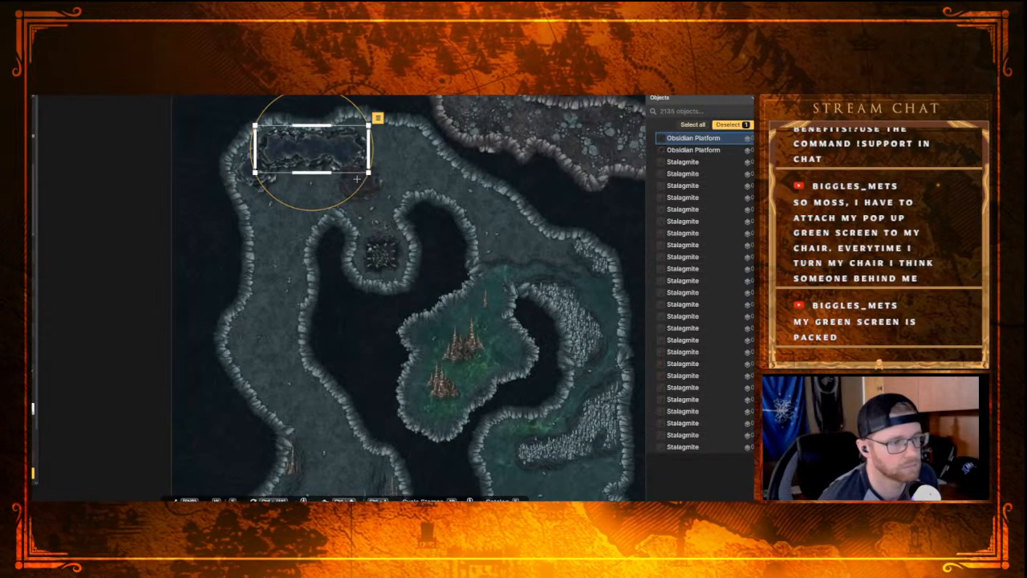
{"action": "left_click_drag", "start_coordinate": [316, 154], "coordinate": [347, 148]}
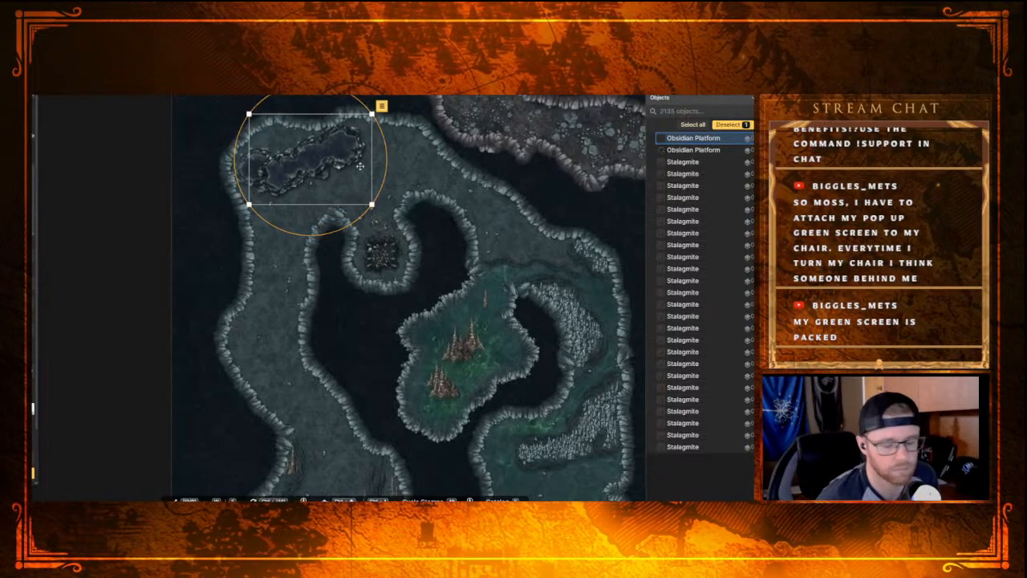
{"action": "key", "text": "Delete"}
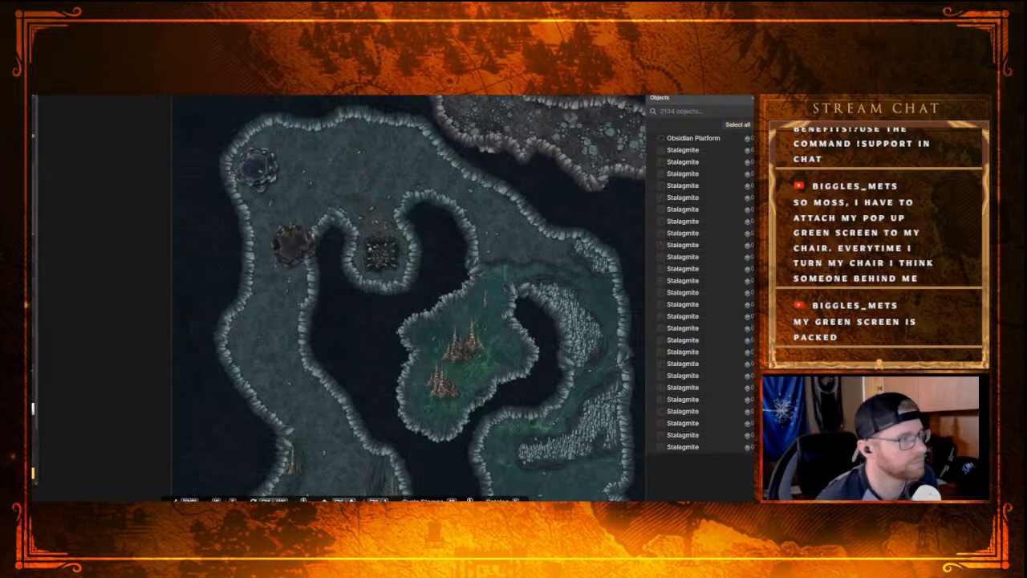
Step: Delete the round Obsidian Platform stamp at the northwest bend of the cave passage
{"action": "key", "text": "v"}
{"action": "left_click", "coordinate": [275, 186]}
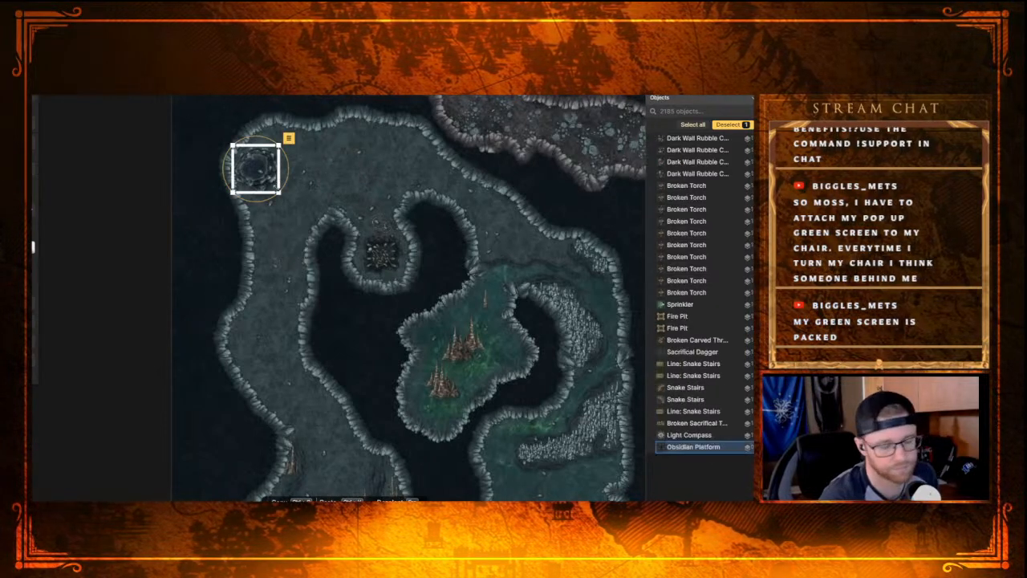
{"action": "key", "text": "Delete"}
Step: Place a Grappling Hook stamp from the Dungeons category at the mouth of the small pit alcove in the northwest cave
{"action": "key", "text": "s"}
{"action": "scroll", "coordinate": [294, 242], "scroll_direction": "down", "scroll_amount": 1}
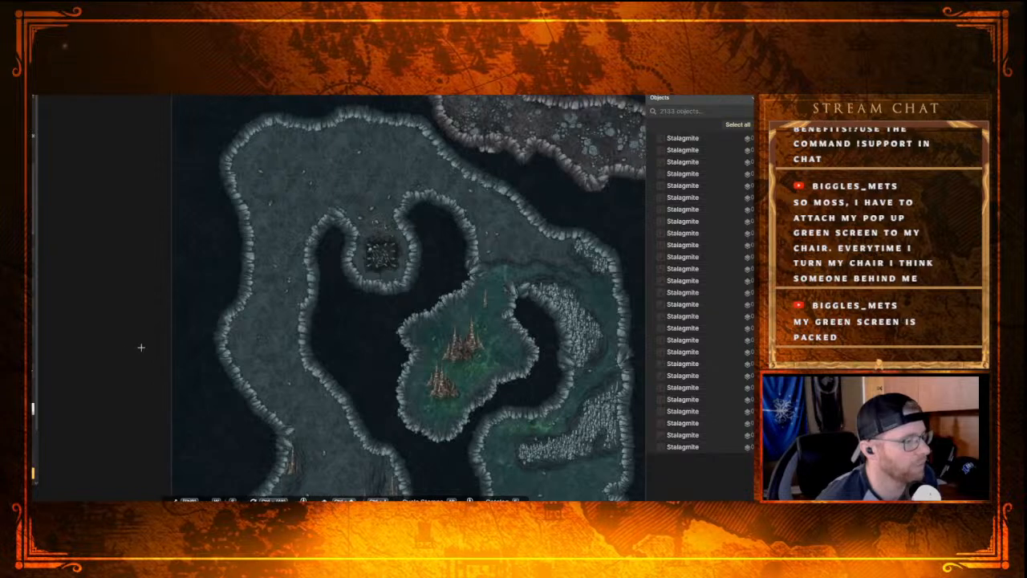
{"action": "left_click", "coordinate": [66, 252]}
{"action": "scroll", "coordinate": [272, 313], "scroll_direction": "up", "scroll_amount": 2}
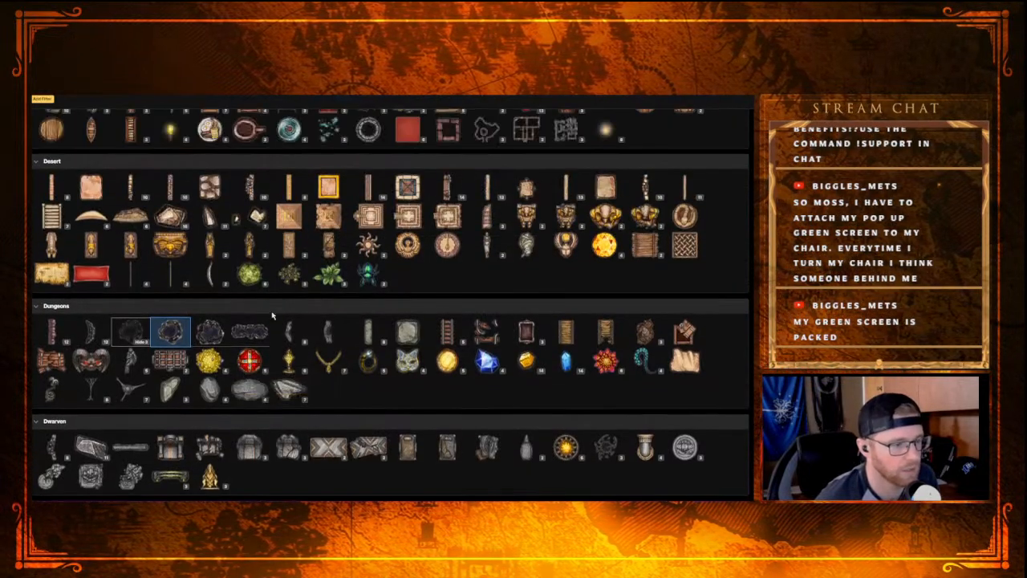
{"action": "mouse_move", "coordinate": [251, 402]}
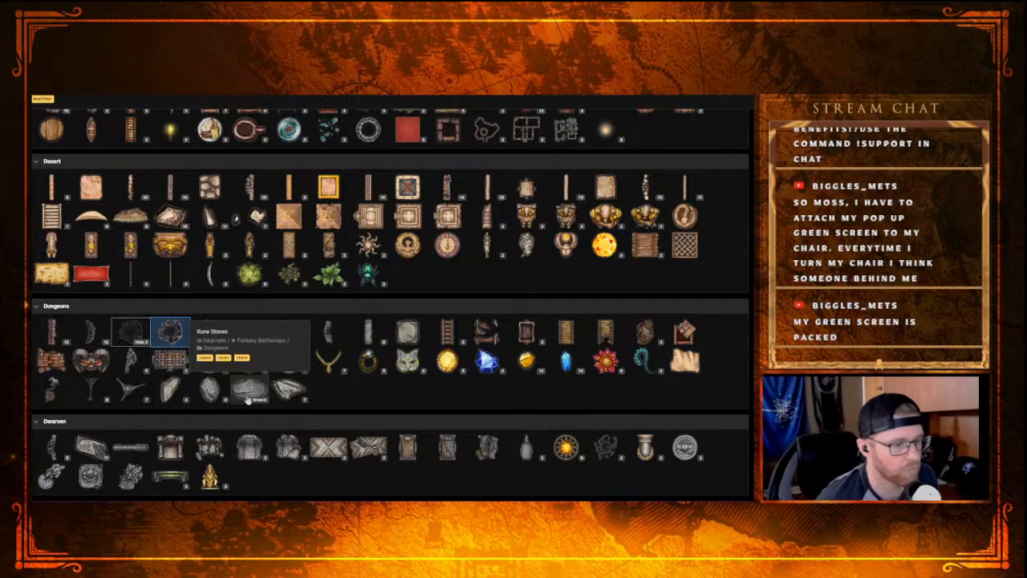
{"action": "mouse_move", "coordinate": [51, 393]}
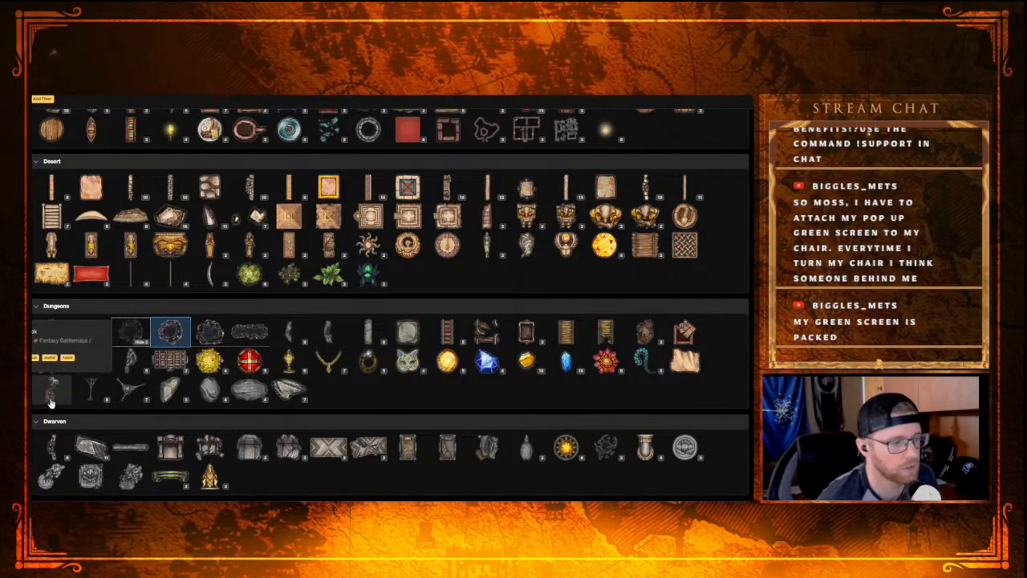
{"action": "left_click", "coordinate": [52, 393]}
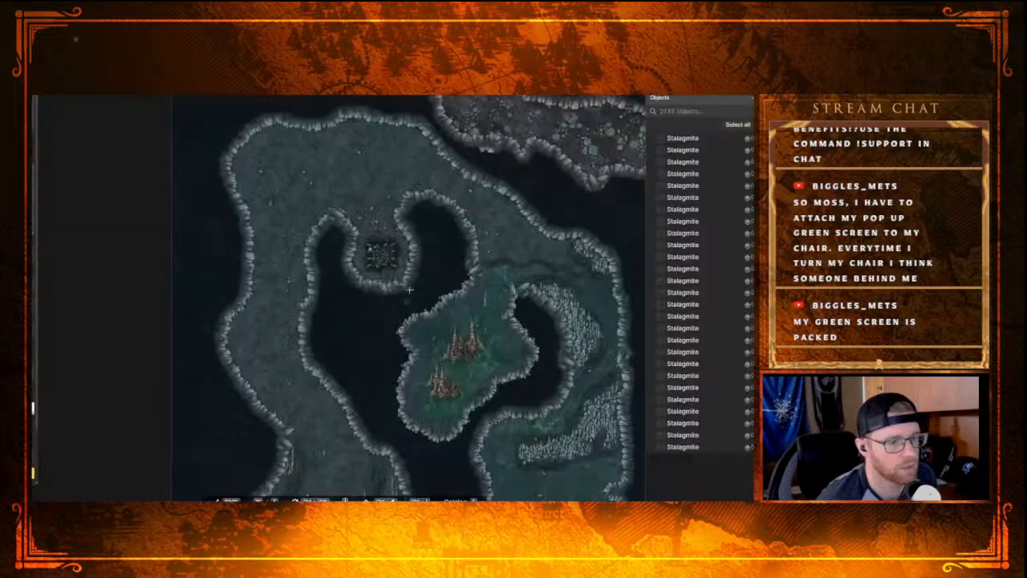
{"action": "left_click", "coordinate": [385, 215]}
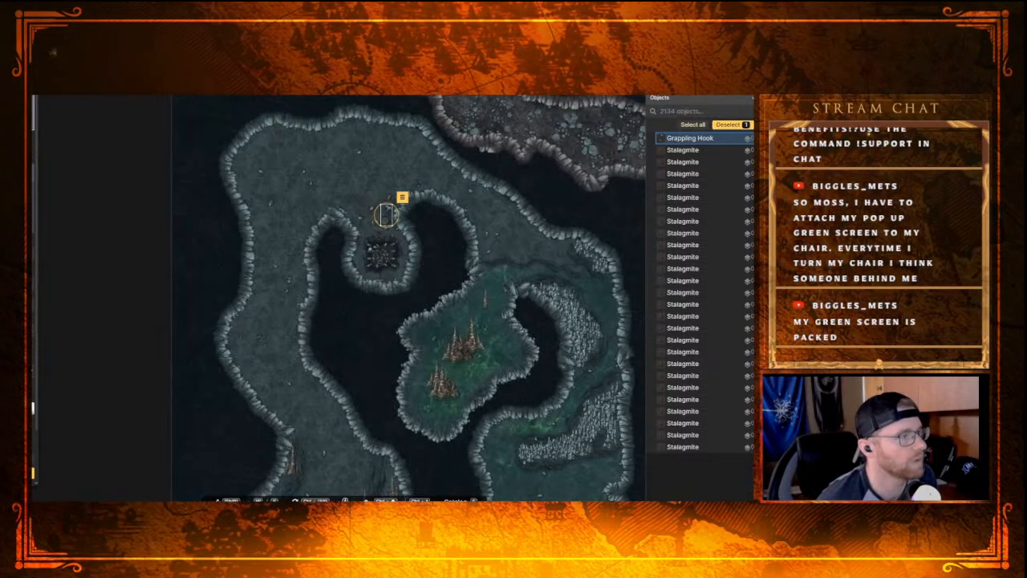
Step: Inspect the Rune Stones and Necklaces variants in the Dungeons stamp category, collapsing both again
{"action": "left_click", "coordinate": [34, 192]}
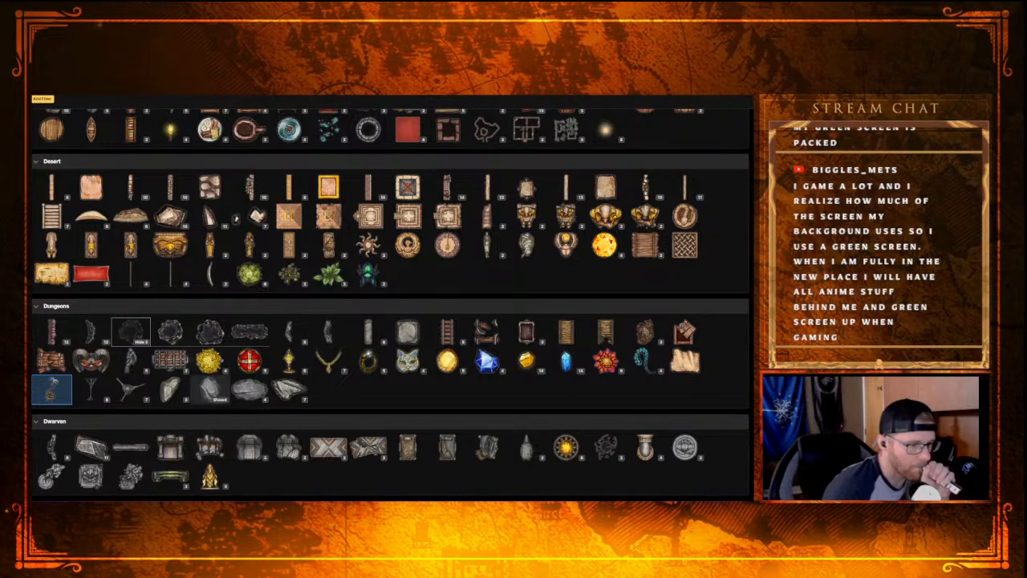
{"action": "left_click", "coordinate": [259, 400]}
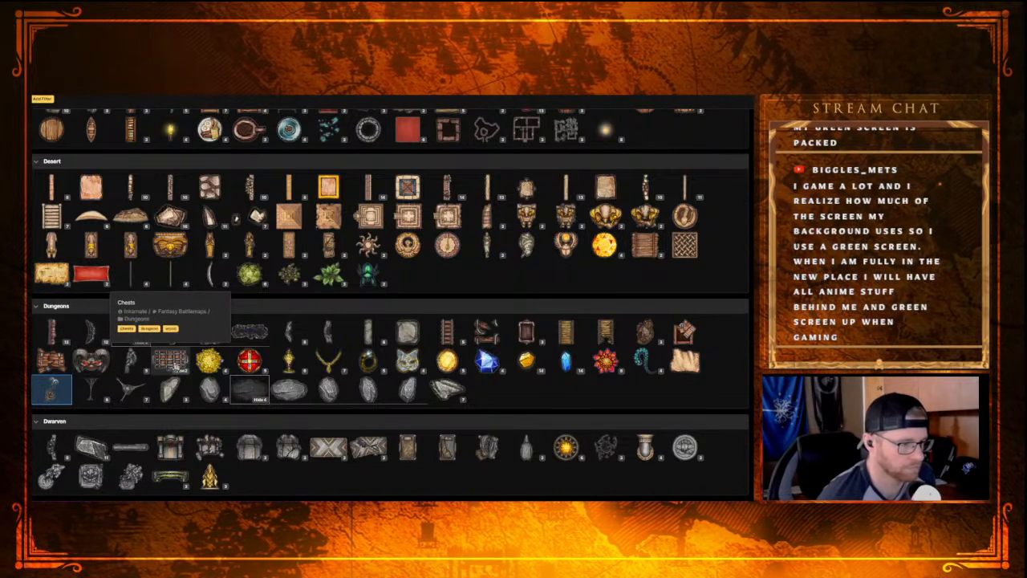
{"action": "left_click", "coordinate": [340, 370]}
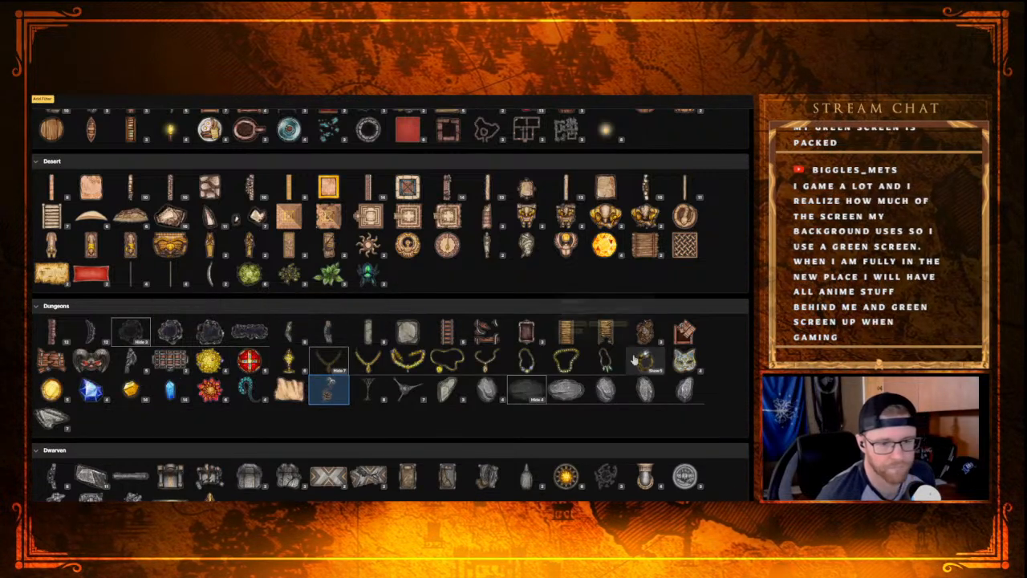
{"action": "left_click", "coordinate": [337, 371]}
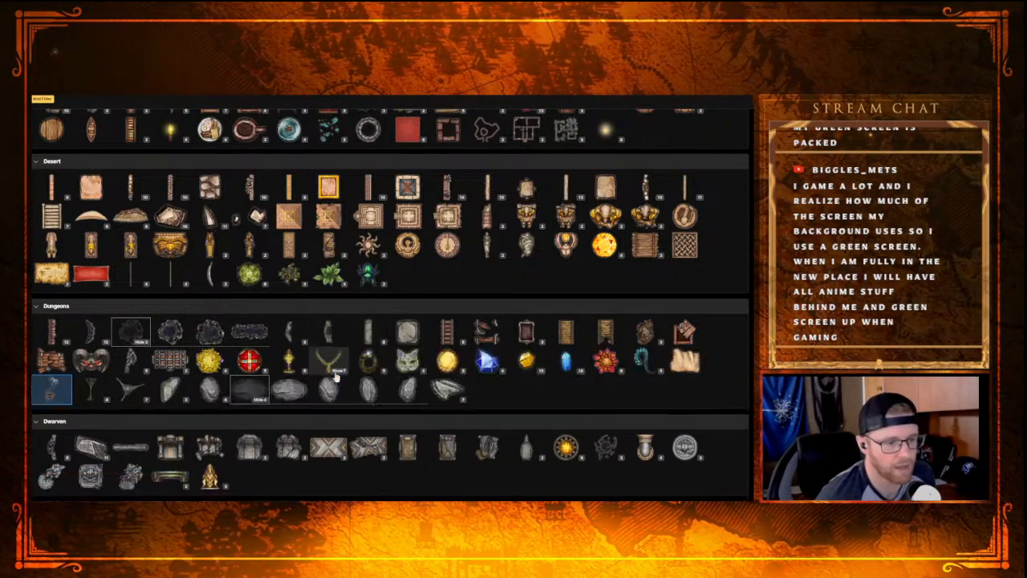
{"action": "scroll", "coordinate": [325, 379], "scroll_direction": "down", "scroll_amount": 1}
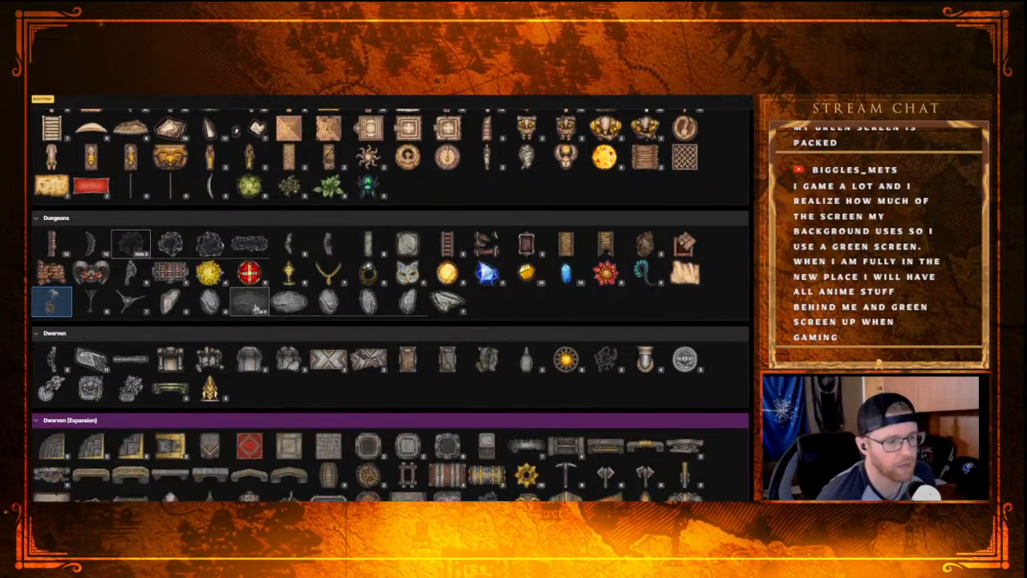
{"action": "left_click", "coordinate": [259, 312]}
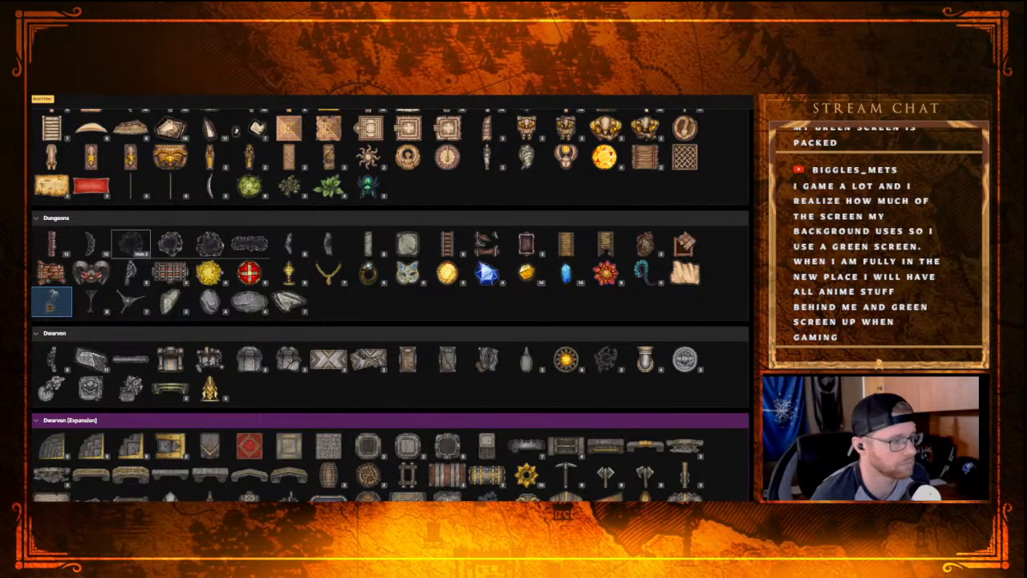
Step: Scan the Dwarven and Dwarven [Expansion] stamps, checking the Trophy Heads variants, back to Dungeons, and close the catalog
{"action": "scroll", "coordinate": [235, 361], "scroll_direction": "down", "scroll_amount": 2}
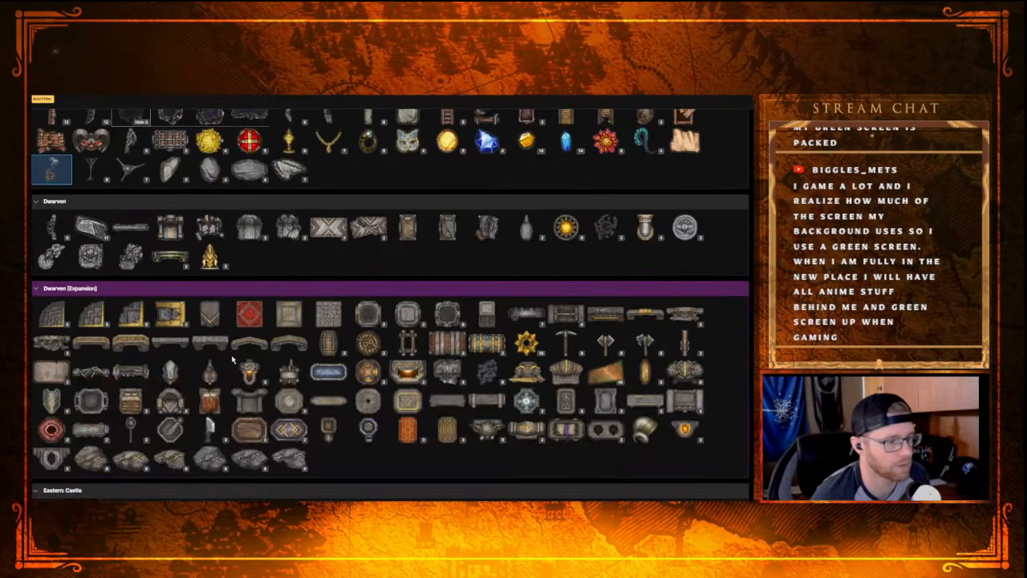
{"action": "scroll", "coordinate": [155, 353], "scroll_direction": "down", "scroll_amount": 2}
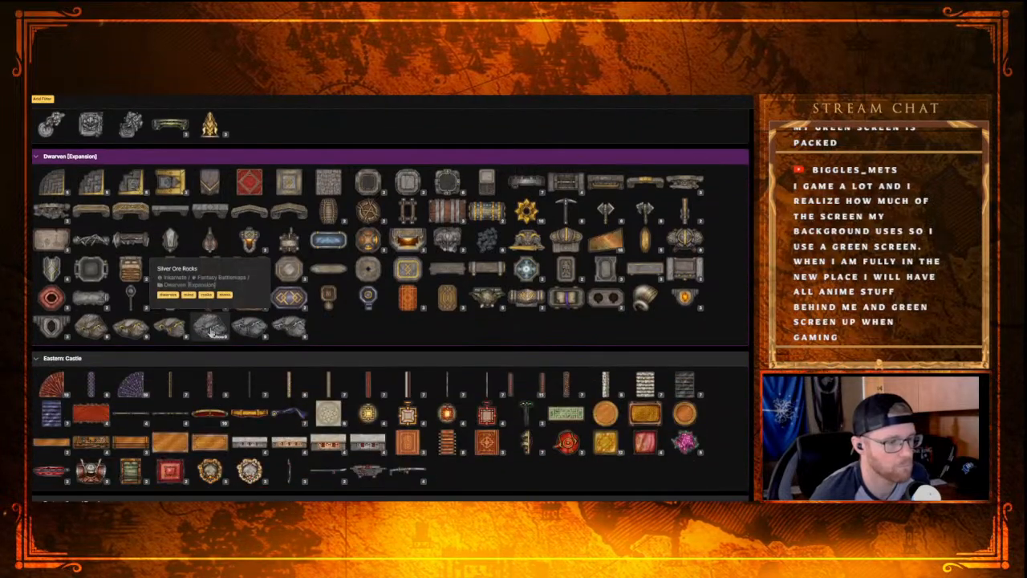
{"action": "left_click", "coordinate": [498, 310]}
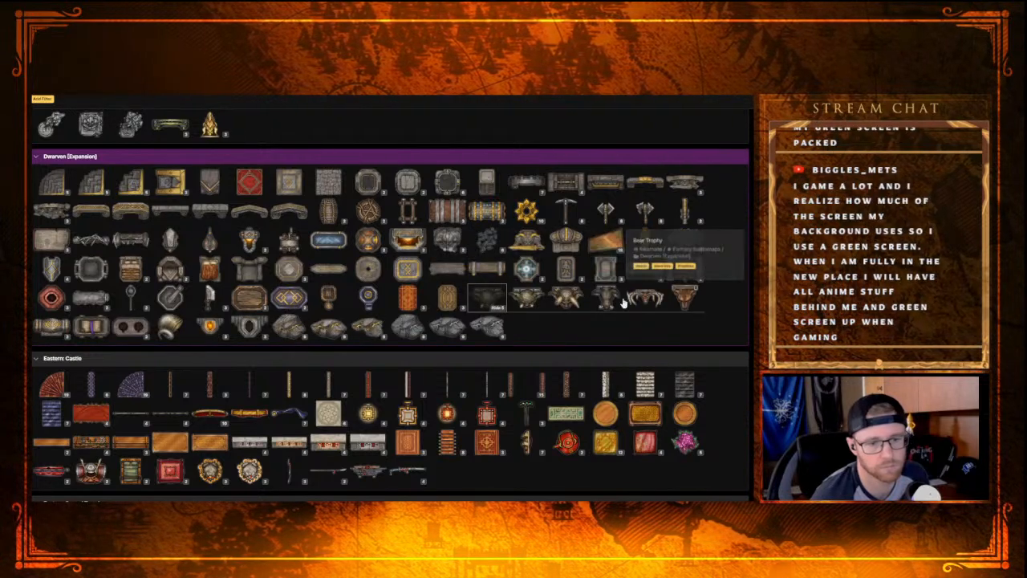
{"action": "left_click", "coordinate": [496, 309]}
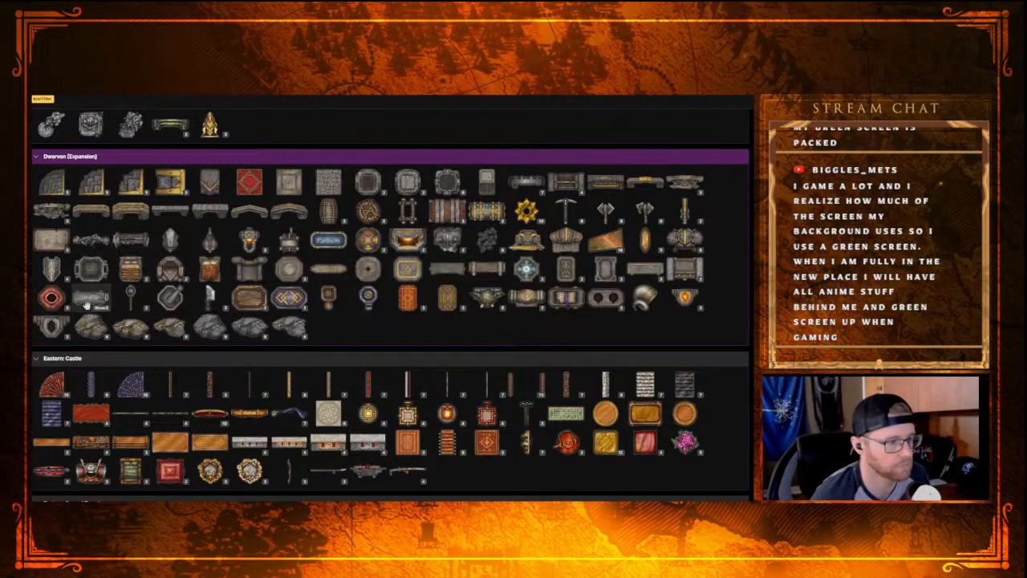
{"action": "scroll", "coordinate": [207, 299], "scroll_direction": "up", "scroll_amount": 1}
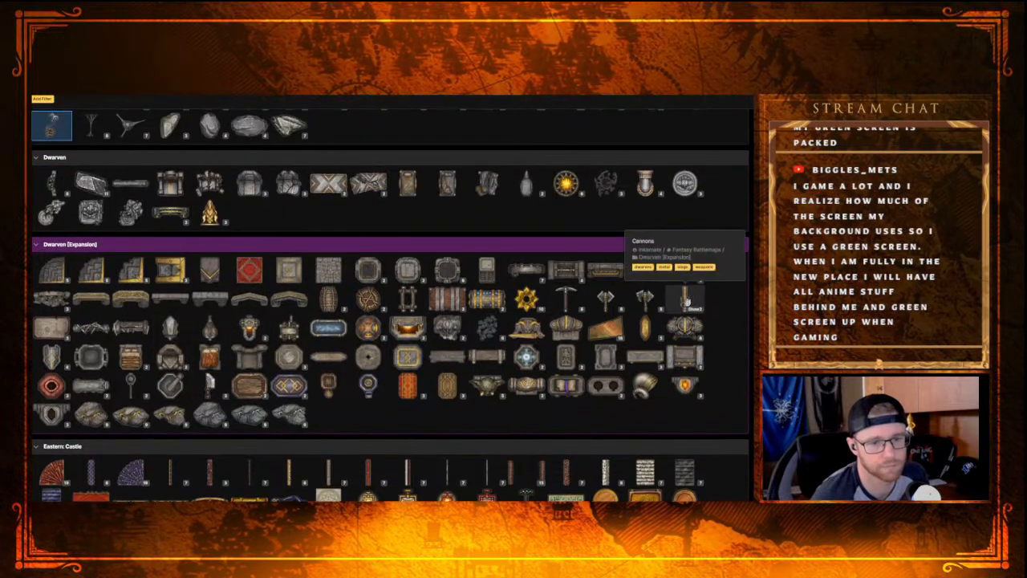
{"action": "scroll", "coordinate": [366, 359], "scroll_direction": "up", "scroll_amount": 1}
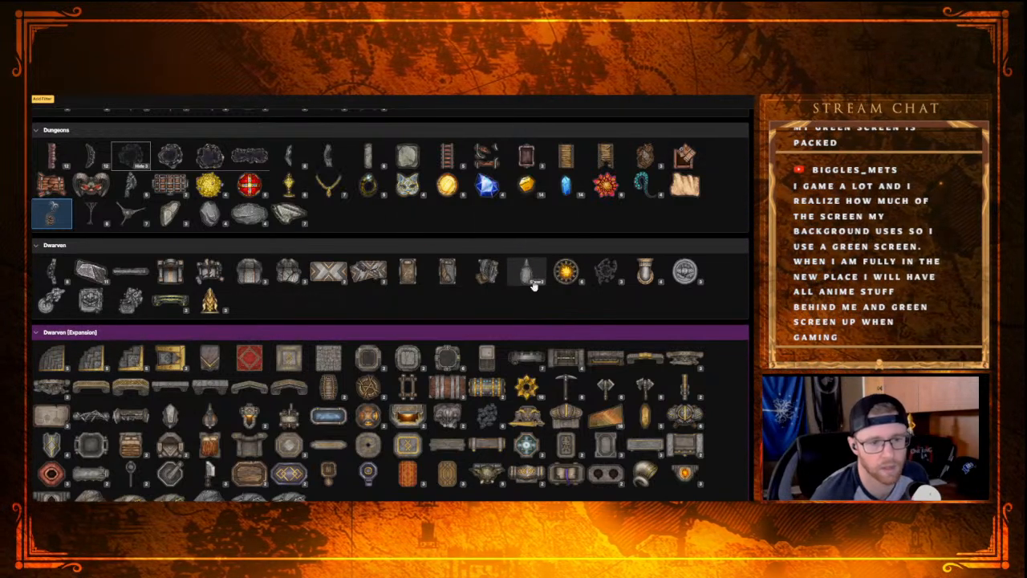
{"action": "scroll", "coordinate": [534, 286], "scroll_direction": "up", "scroll_amount": 1}
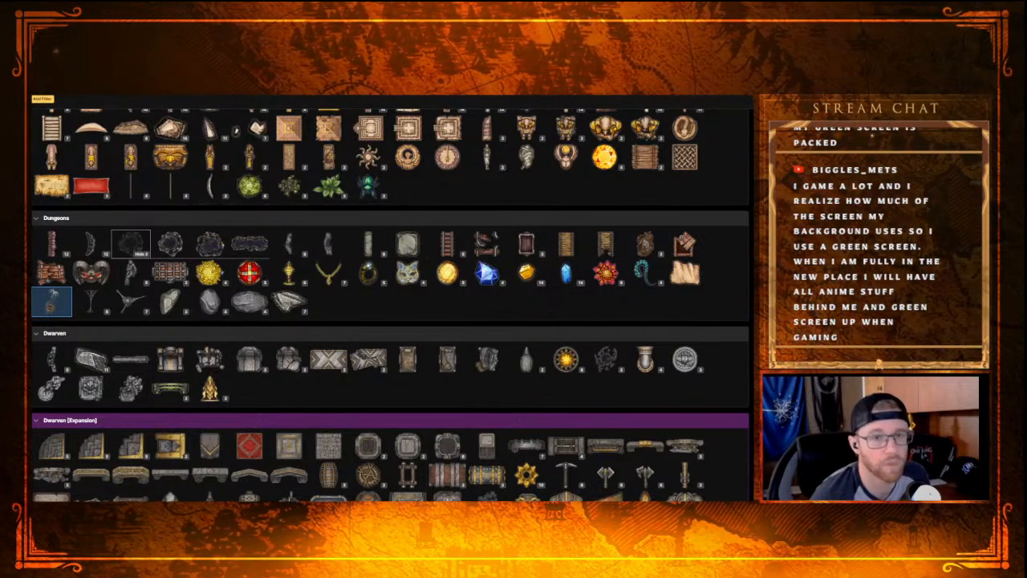
{"action": "key", "text": "Escape"}
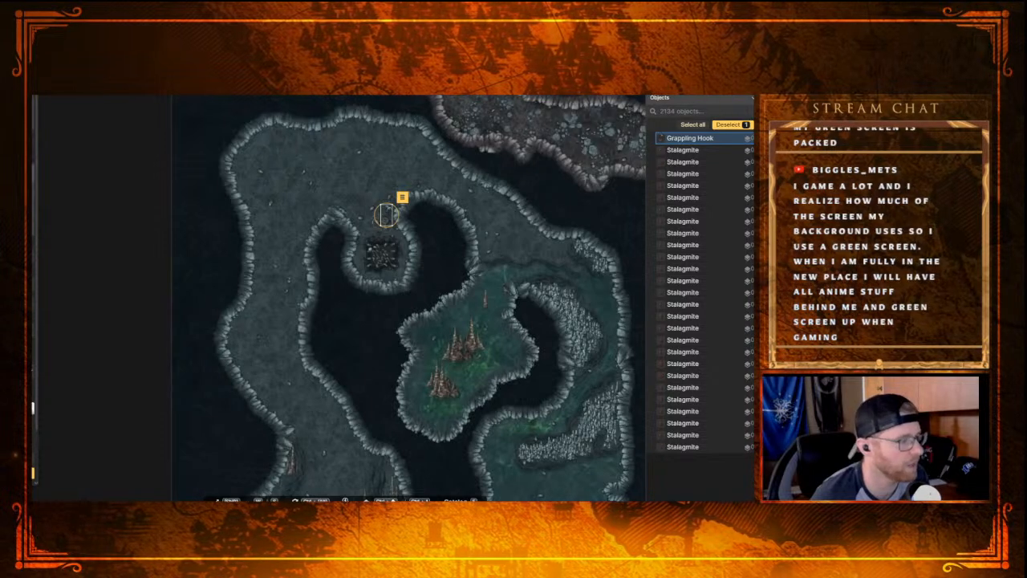
Step: Deselect the Grappling Hook and survey the map from the western cave passages to the large torch-lit hall in the east
{"action": "scroll", "coordinate": [345, 409], "scroll_direction": "down", "scroll_amount": 1}
{"action": "left_click_drag", "start_coordinate": [338, 422], "coordinate": [289, 204]}
{"action": "left_click_drag", "start_coordinate": [258, 263], "coordinate": [328, 396]}
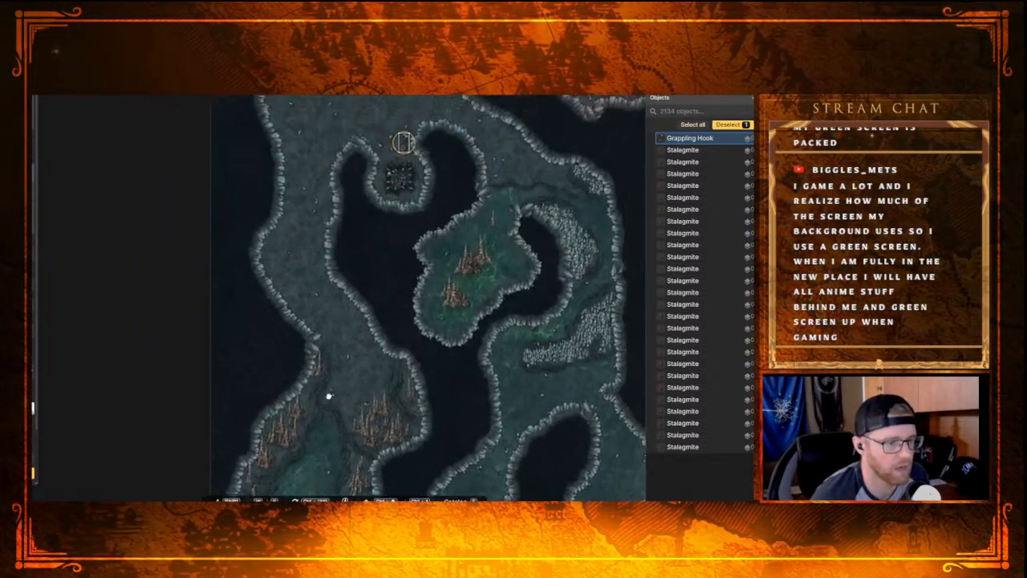
{"action": "left_click_drag", "start_coordinate": [294, 282], "coordinate": [285, 343]}
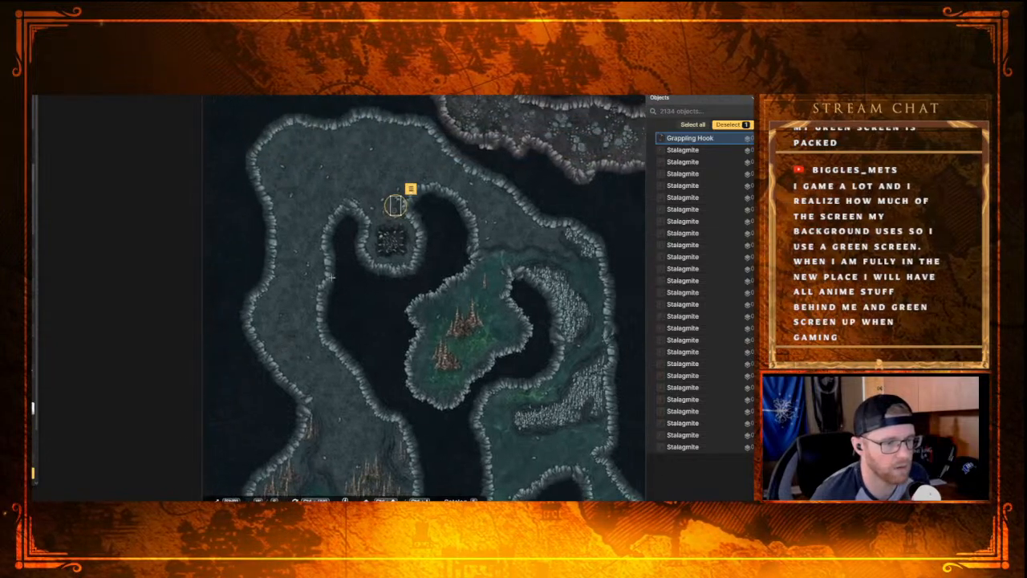
{"action": "left_click", "coordinate": [411, 167]}
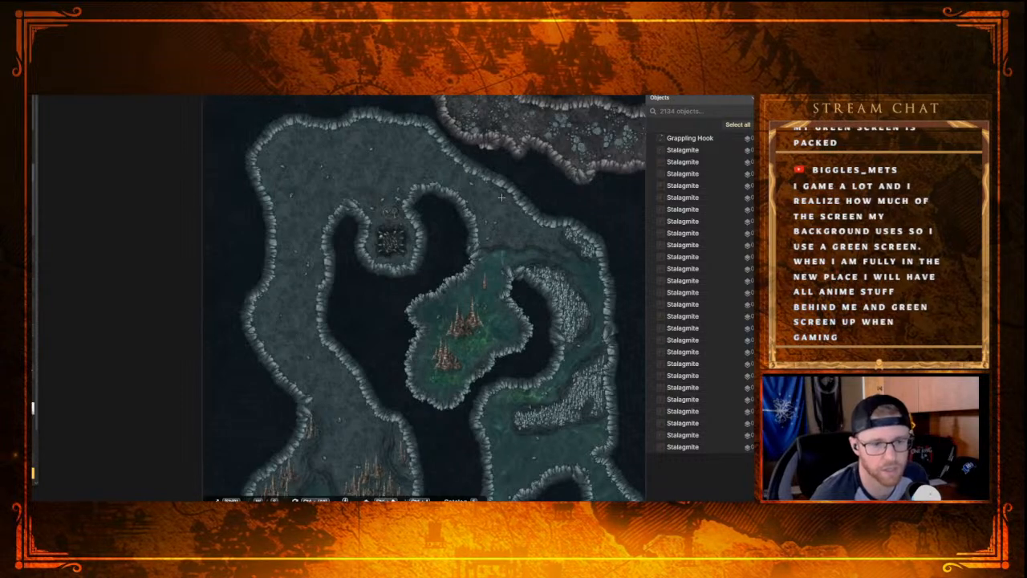
{"action": "left_click_drag", "start_coordinate": [571, 242], "coordinate": [265, 288]}
{"action": "scroll", "coordinate": [406, 293], "scroll_direction": "down", "scroll_amount": 3}
{"action": "left_click_drag", "start_coordinate": [531, 342], "coordinate": [373, 212]}
{"action": "left_click_drag", "start_coordinate": [404, 319], "coordinate": [377, 317]}
{"action": "left_click_drag", "start_coordinate": [369, 240], "coordinate": [360, 212]}
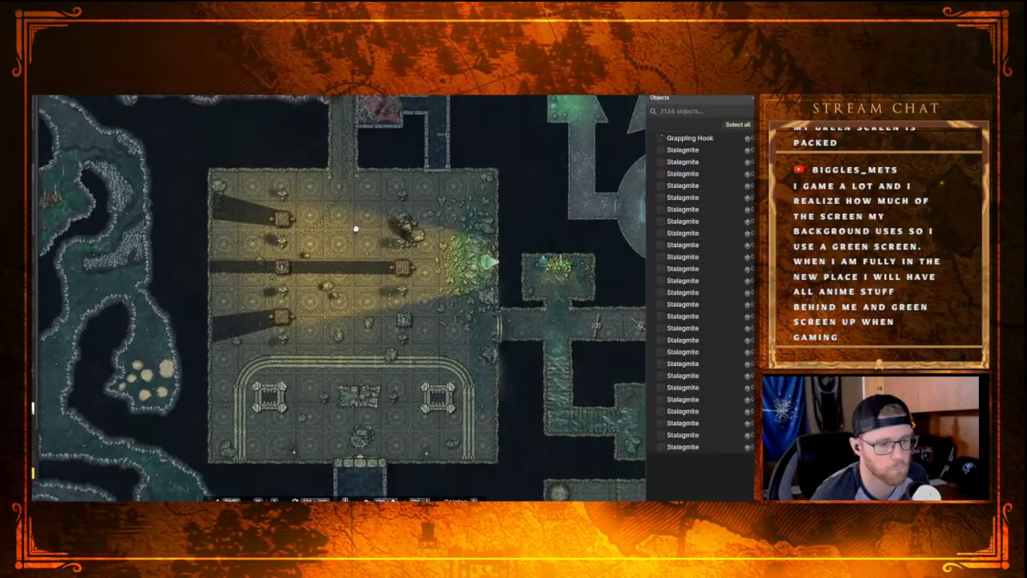
{"action": "left_click_drag", "start_coordinate": [351, 336], "coordinate": [336, 310]}
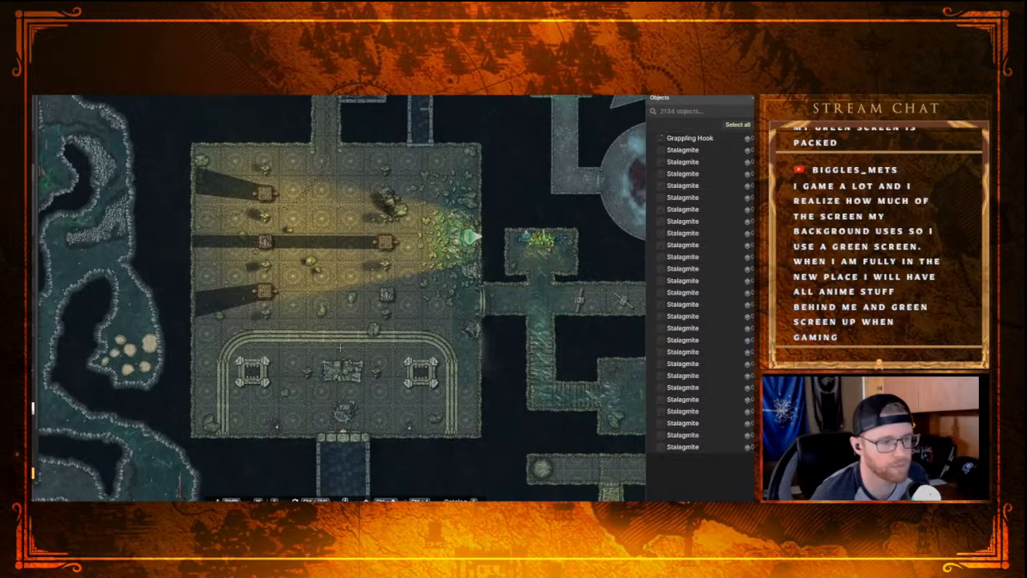
{"action": "scroll", "coordinate": [337, 353], "scroll_direction": "up", "scroll_amount": 2}
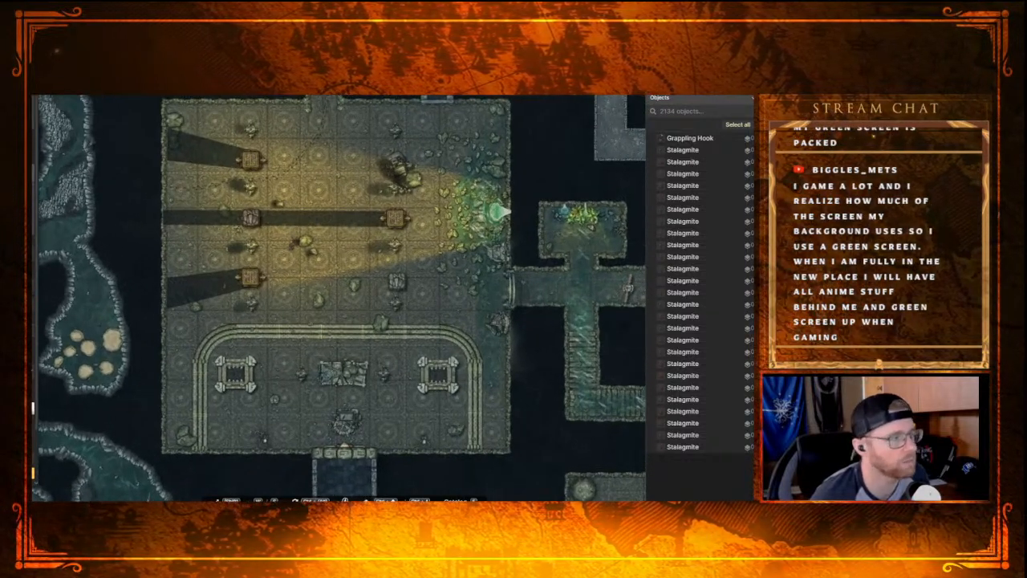
Step: Switch to the Select tool, examine the torch-lit hall with the snake stairs, and save the map
{"action": "left_click", "coordinate": [34, 108]}
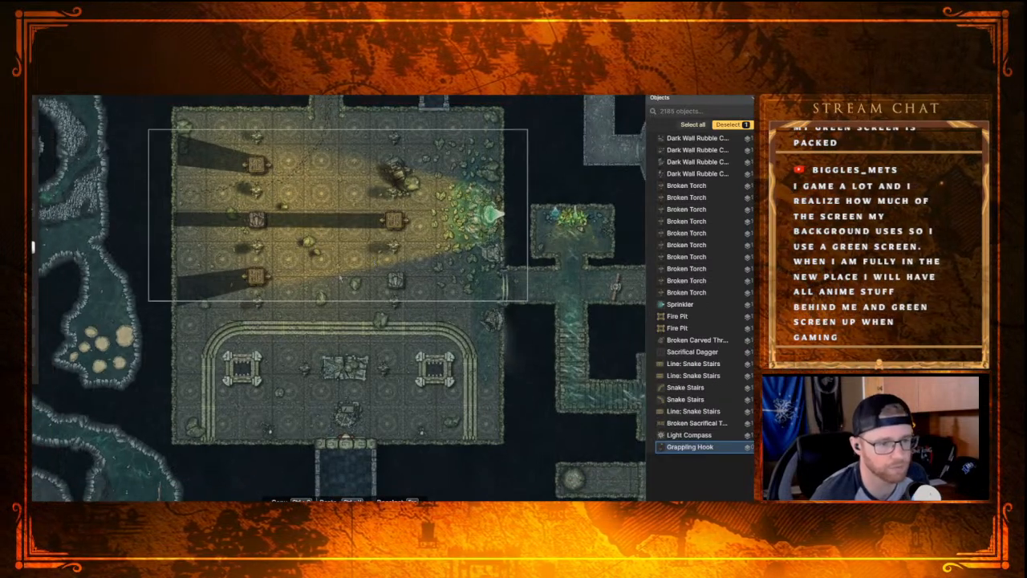
{"action": "scroll", "coordinate": [337, 281], "scroll_direction": "up", "scroll_amount": 1}
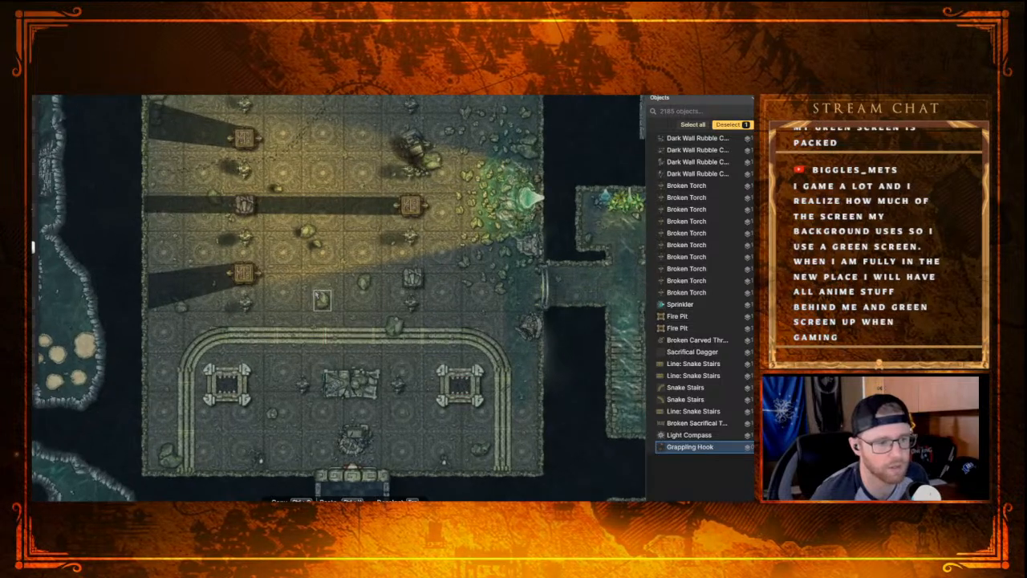
{"action": "left_click_drag", "start_coordinate": [353, 213], "coordinate": [339, 222]}
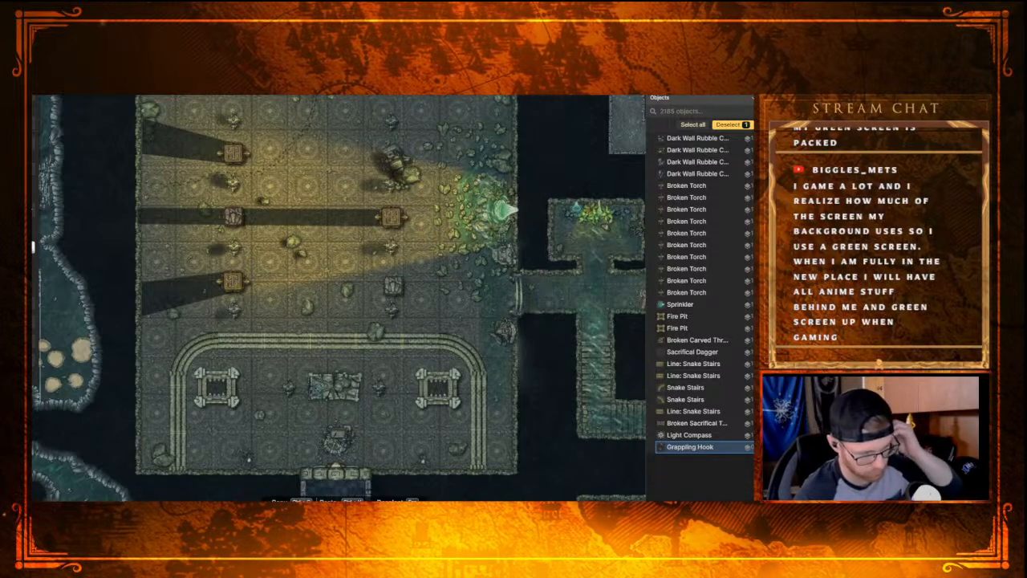
{"action": "key", "text": "ctrl+s"}
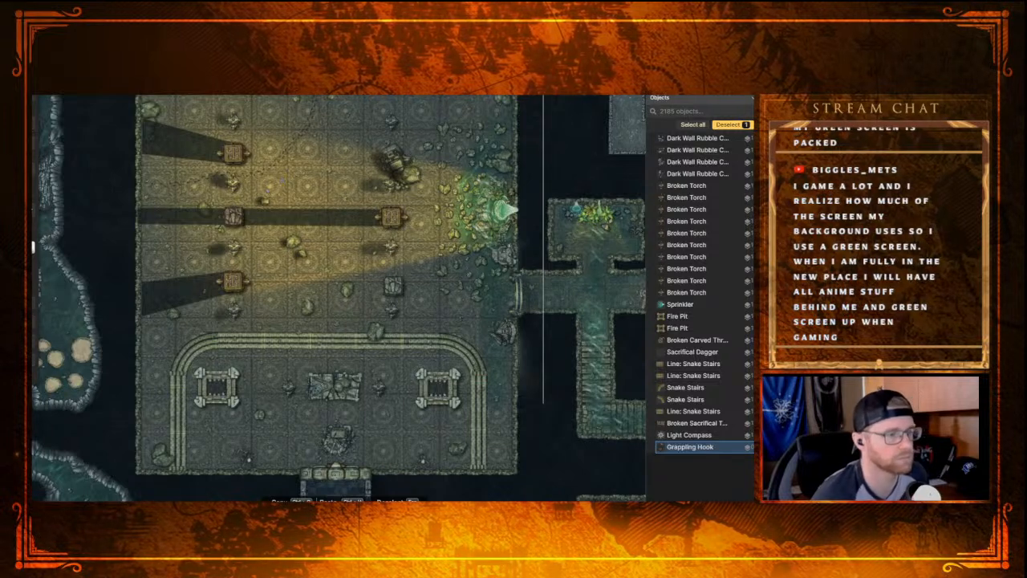
{"action": "left_click_drag", "start_coordinate": [294, 236], "coordinate": [289, 267]}
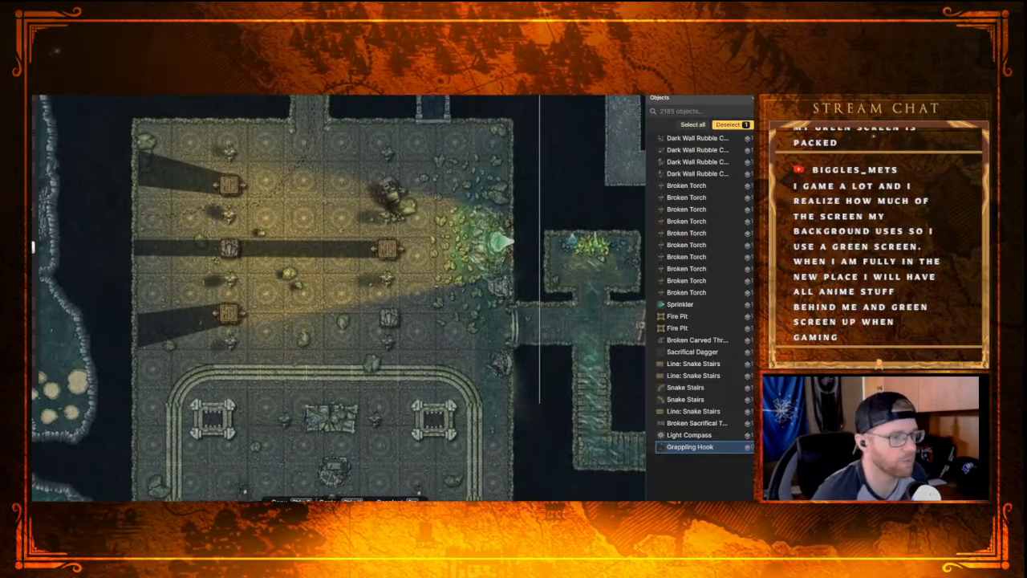
Step: Examine the torch-lit hall from its northern corridor entrance down to the snake stairs and broken altar
{"action": "left_click_drag", "start_coordinate": [282, 190], "coordinate": [283, 258]}
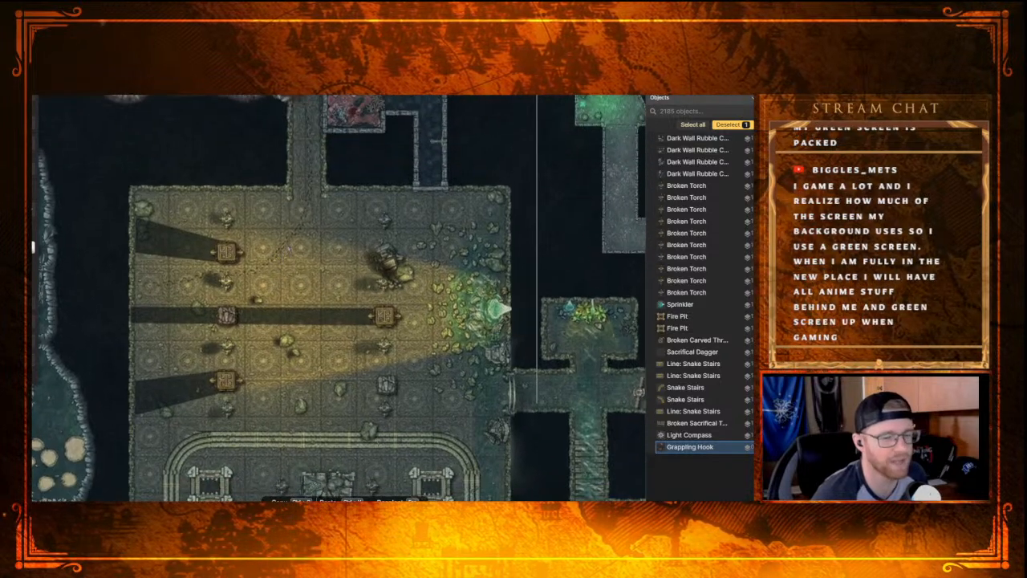
{"action": "left_click_drag", "start_coordinate": [319, 183], "coordinate": [330, 221]}
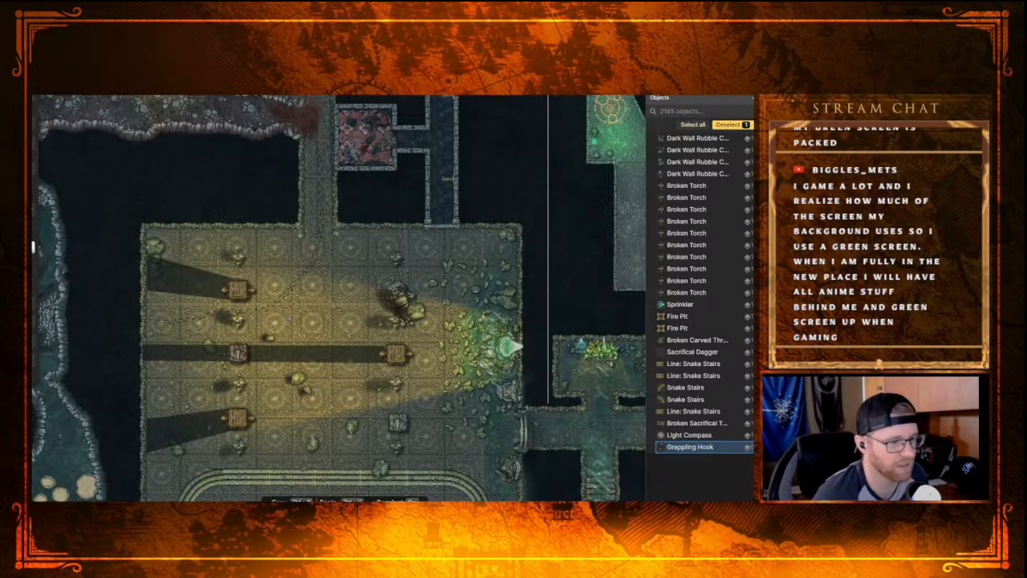
{"action": "scroll", "coordinate": [296, 325], "scroll_direction": "up", "scroll_amount": 2}
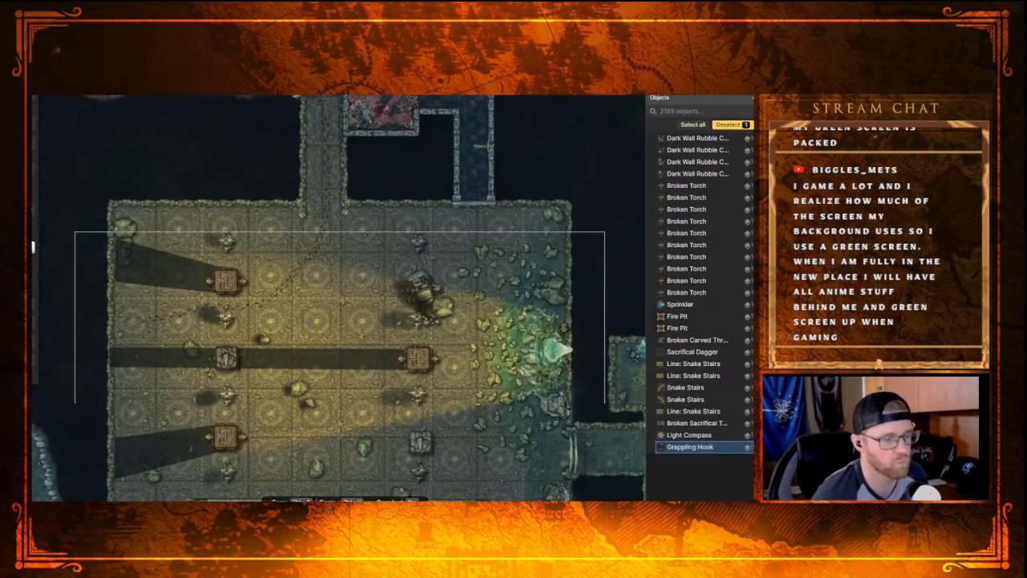
{"action": "scroll", "coordinate": [313, 313], "scroll_direction": "down", "scroll_amount": 2}
{"action": "left_click_drag", "start_coordinate": [364, 394], "coordinate": [330, 274]}
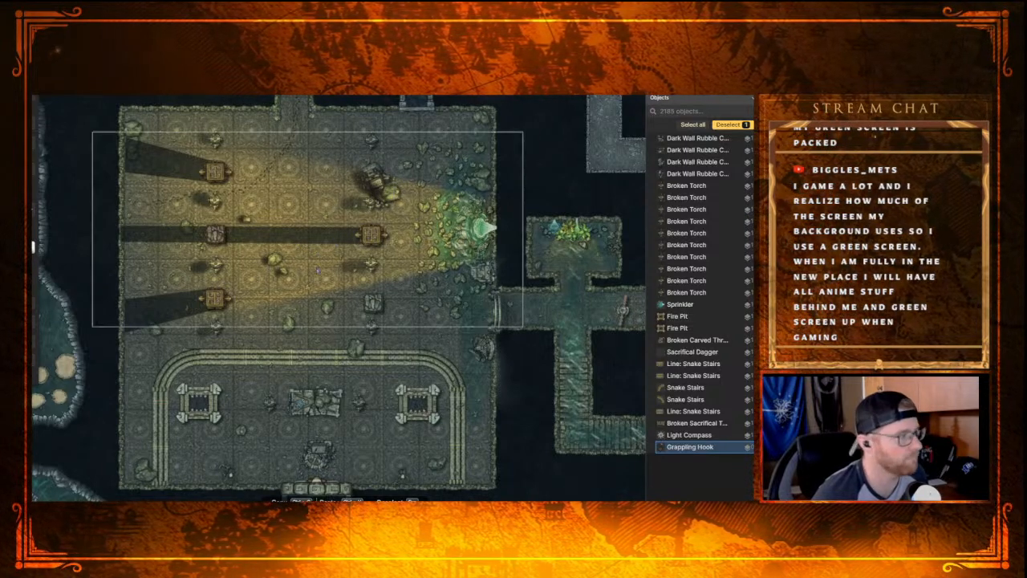
{"action": "scroll", "coordinate": [316, 274], "scroll_direction": "up", "scroll_amount": 1}
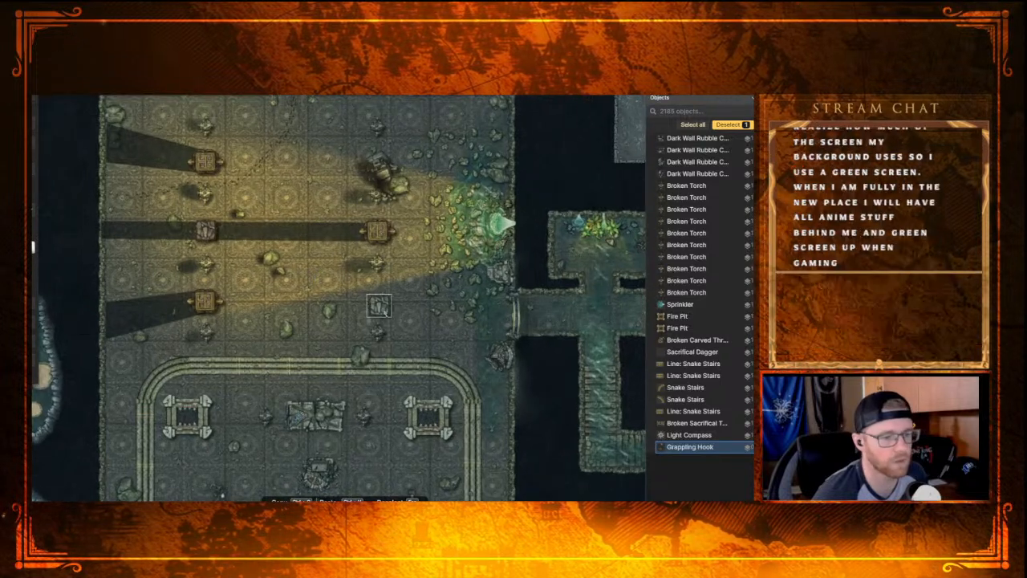
{"action": "left_click_drag", "start_coordinate": [319, 354], "coordinate": [313, 300]}
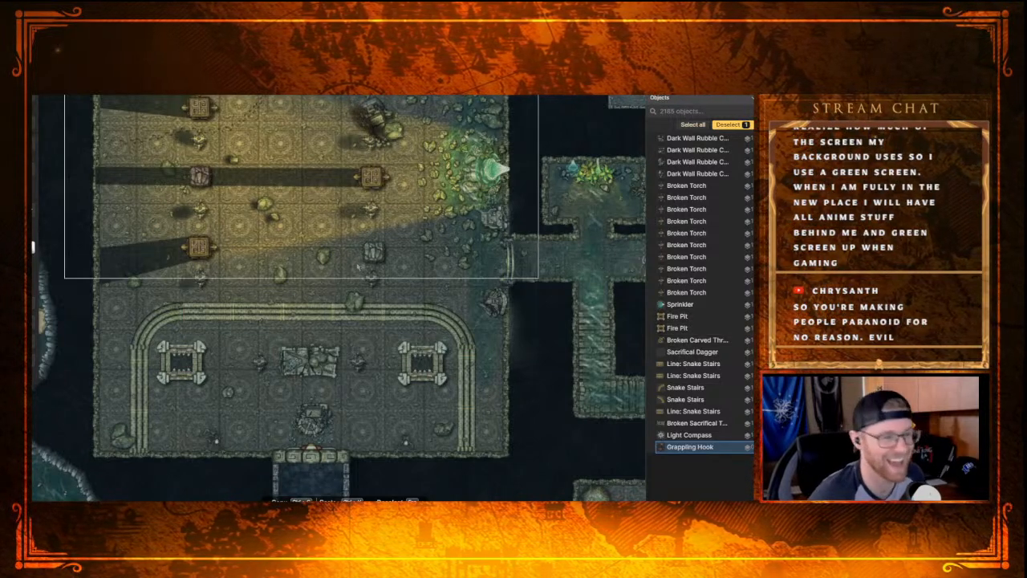
Step: Inspect the easternmost green-lit triangular room of the trident-shaped complex, including its group of chairs
{"action": "left_click_drag", "start_coordinate": [348, 217], "coordinate": [94, 341]}
{"action": "left_click_drag", "start_coordinate": [457, 244], "coordinate": [156, 423]}
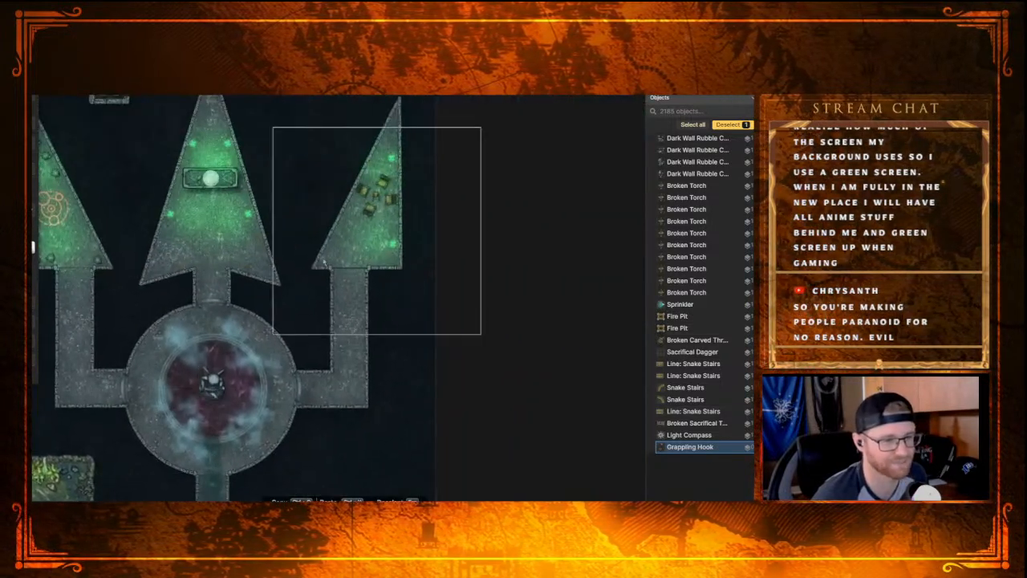
{"action": "left_click_drag", "start_coordinate": [283, 296], "coordinate": [232, 374]}
{"action": "scroll", "coordinate": [297, 341], "scroll_direction": "up", "scroll_amount": 5}
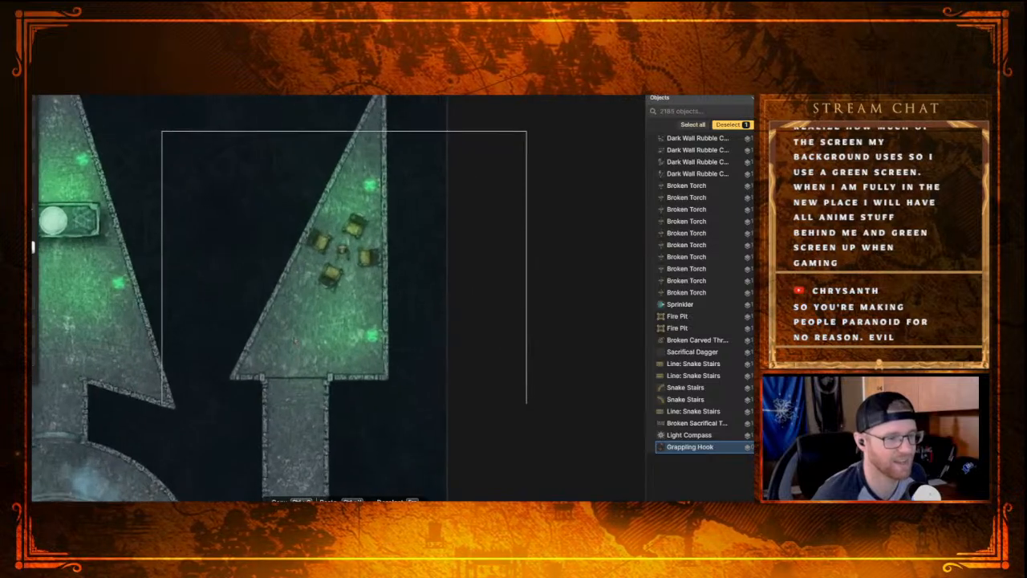
{"action": "scroll", "coordinate": [295, 335], "scroll_direction": "up", "scroll_amount": 1}
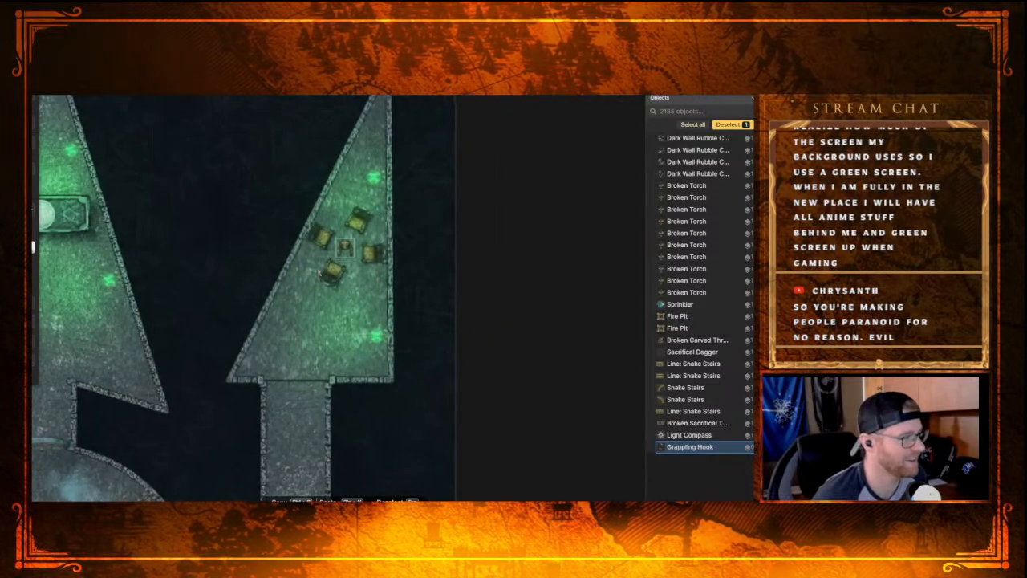
{"action": "left_click_drag", "start_coordinate": [264, 236], "coordinate": [255, 292]}
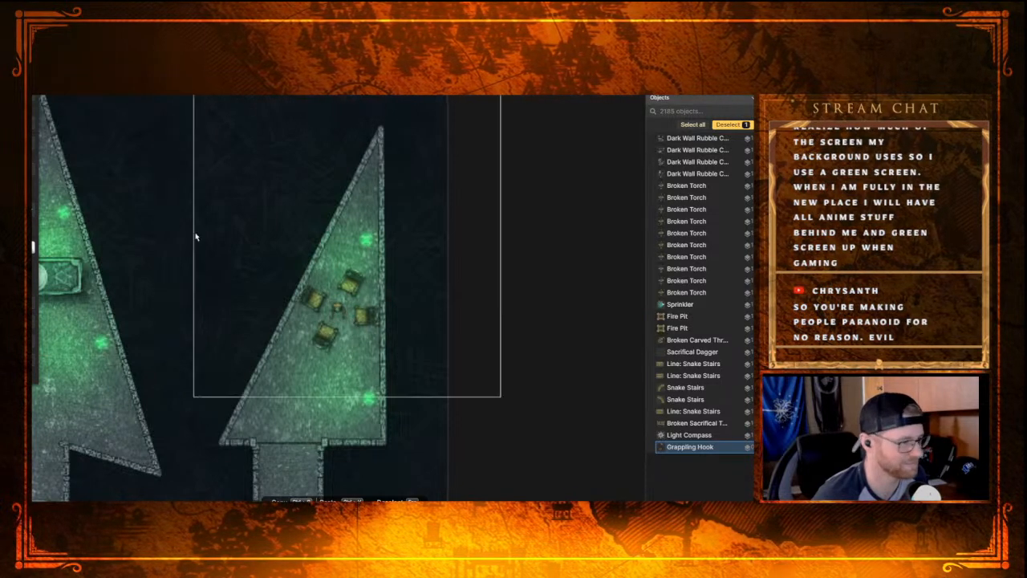
{"action": "scroll", "coordinate": [177, 256], "scroll_direction": "down", "scroll_amount": 3}
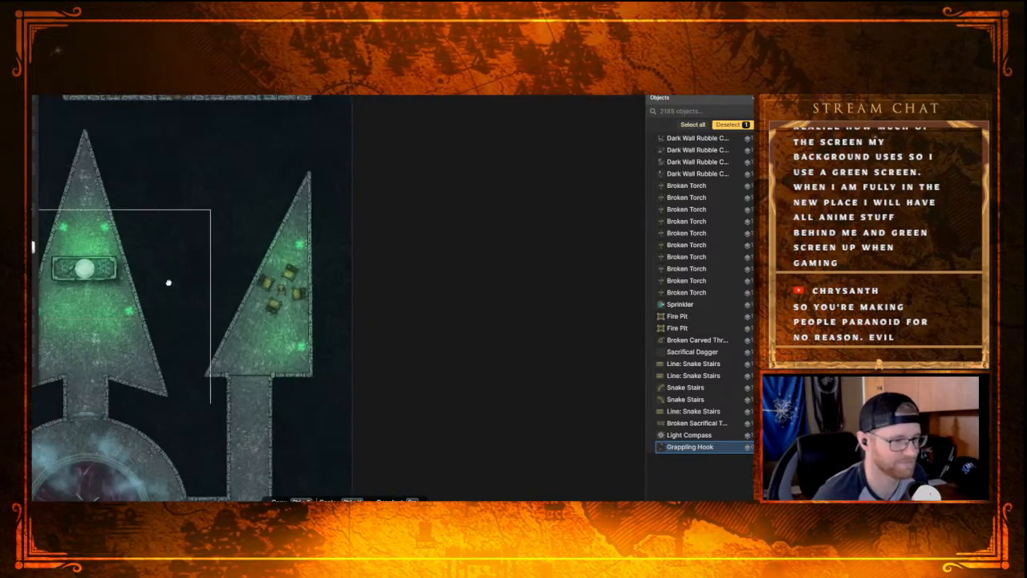
{"action": "scroll", "coordinate": [170, 277], "scroll_direction": "up", "scroll_amount": 3}
Step: Survey the map from the trident rooms to the southern octagonal chamber and inspect the candle-lit altar at its centre
{"action": "left_click_drag", "start_coordinate": [198, 267], "coordinate": [298, 108]}
{"action": "left_click_drag", "start_coordinate": [136, 332], "coordinate": [302, 162]}
{"action": "scroll", "coordinate": [240, 272], "scroll_direction": "down", "scroll_amount": 2}
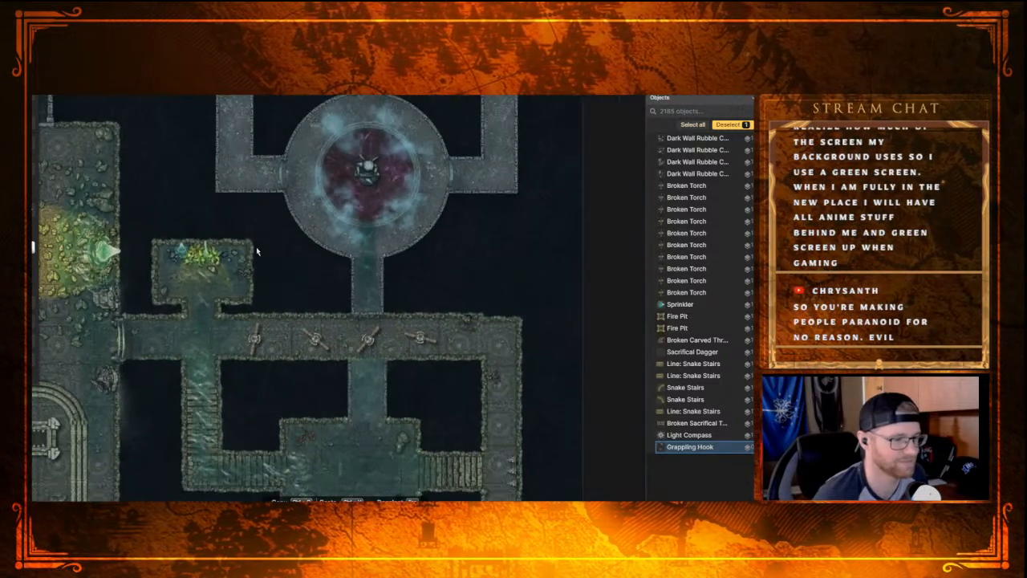
{"action": "left_click_drag", "start_coordinate": [170, 432], "coordinate": [255, 310]}
{"action": "left_click_drag", "start_coordinate": [185, 387], "coordinate": [324, 291]}
{"action": "mouse_move", "coordinate": [283, 385]}
{"action": "left_mouse_down"}
{"action": "mouse_move", "coordinate": [300, 232]}
{"action": "mouse_move", "coordinate": [308, 260]}
{"action": "left_mouse_up"}
{"action": "scroll", "coordinate": [308, 260], "scroll_direction": "up", "scroll_amount": 5}
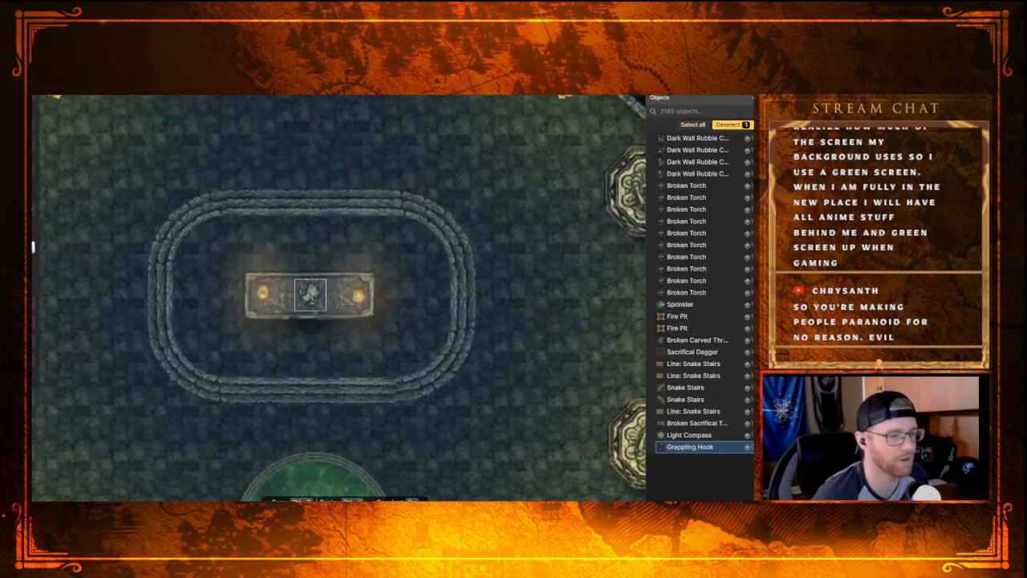
{"action": "left_click", "coordinate": [310, 295]}
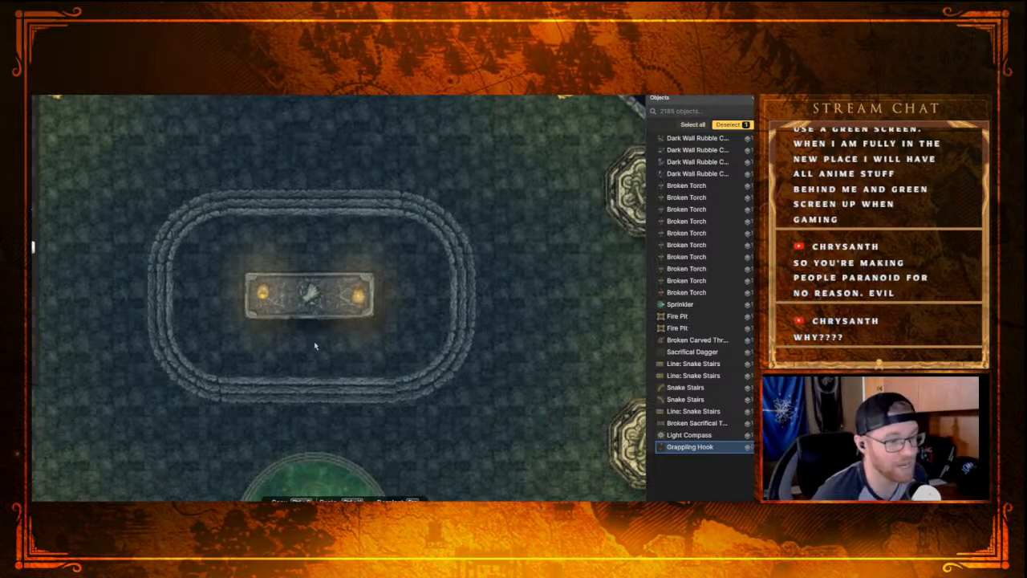
{"action": "scroll", "coordinate": [315, 346], "scroll_direction": "down", "scroll_amount": 2}
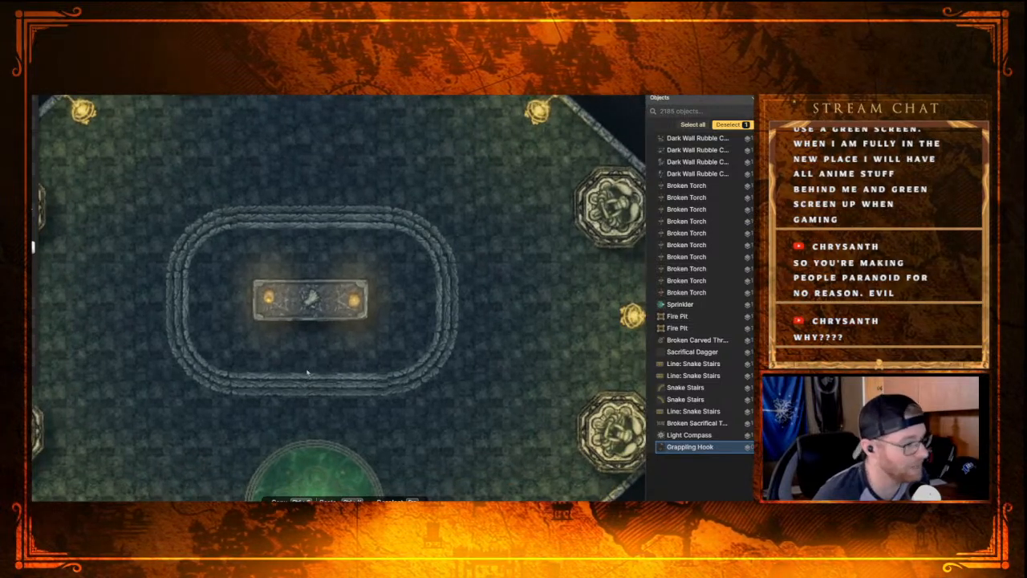
{"action": "scroll", "coordinate": [307, 373], "scroll_direction": "up", "scroll_amount": 1}
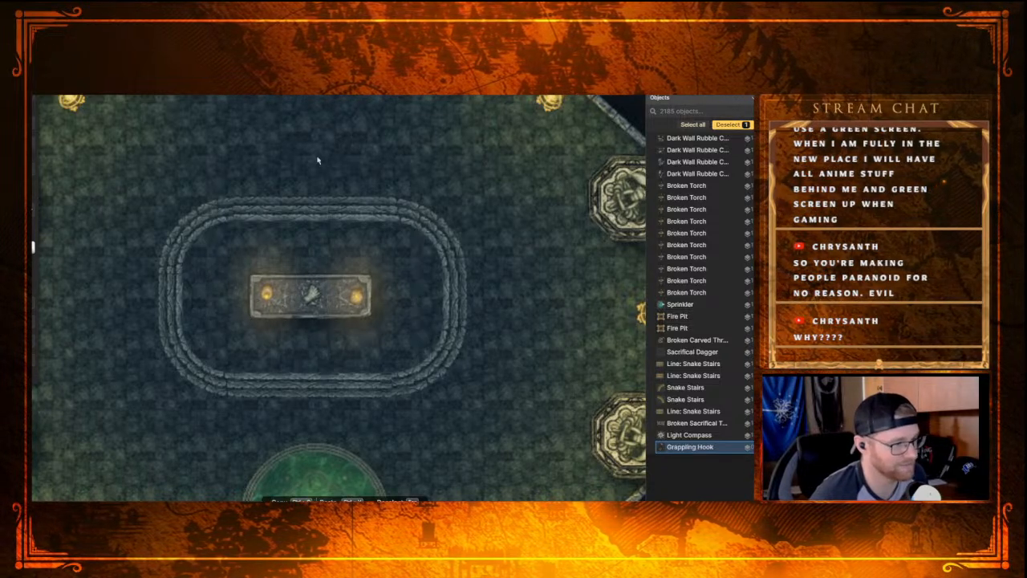
Step: Survey the map from the octagonal chamber back to the trident complex, examining its green-lit rooms from east to west
{"action": "scroll", "coordinate": [312, 172], "scroll_direction": "down", "scroll_amount": 4}
{"action": "left_click_drag", "start_coordinate": [278, 238], "coordinate": [207, 385]}
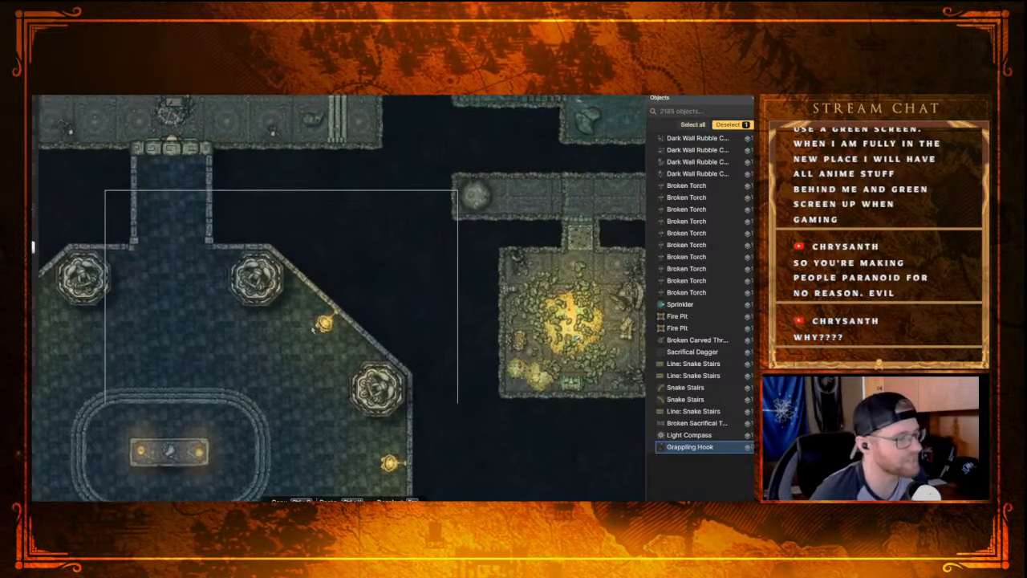
{"action": "left_click_drag", "start_coordinate": [422, 259], "coordinate": [269, 393]}
{"action": "left_click_drag", "start_coordinate": [397, 232], "coordinate": [284, 413]}
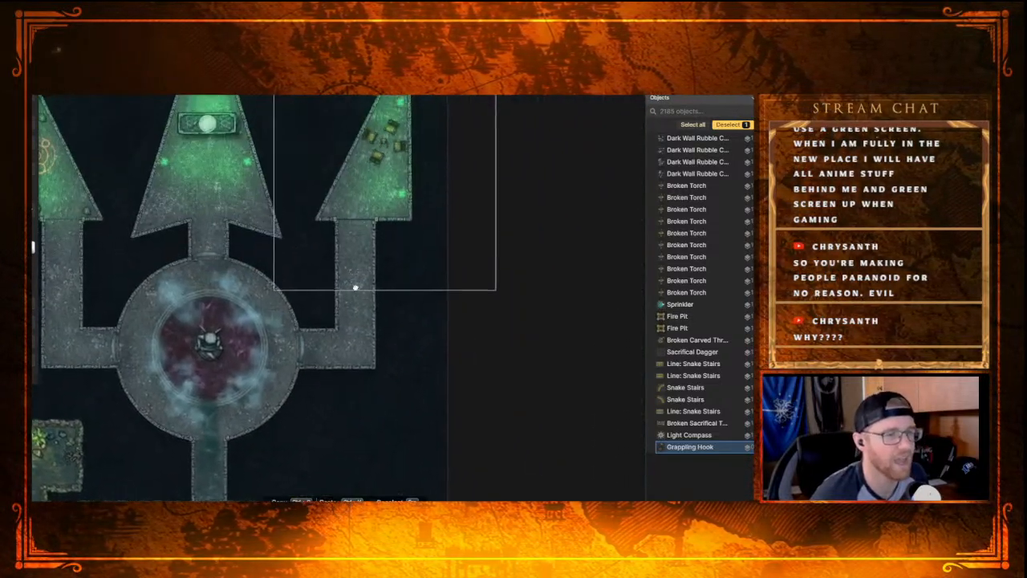
{"action": "left_click_drag", "start_coordinate": [359, 270], "coordinate": [330, 347]}
{"action": "scroll", "coordinate": [333, 247], "scroll_direction": "up", "scroll_amount": 3}
{"action": "left_click_drag", "start_coordinate": [334, 247], "coordinate": [296, 322]}
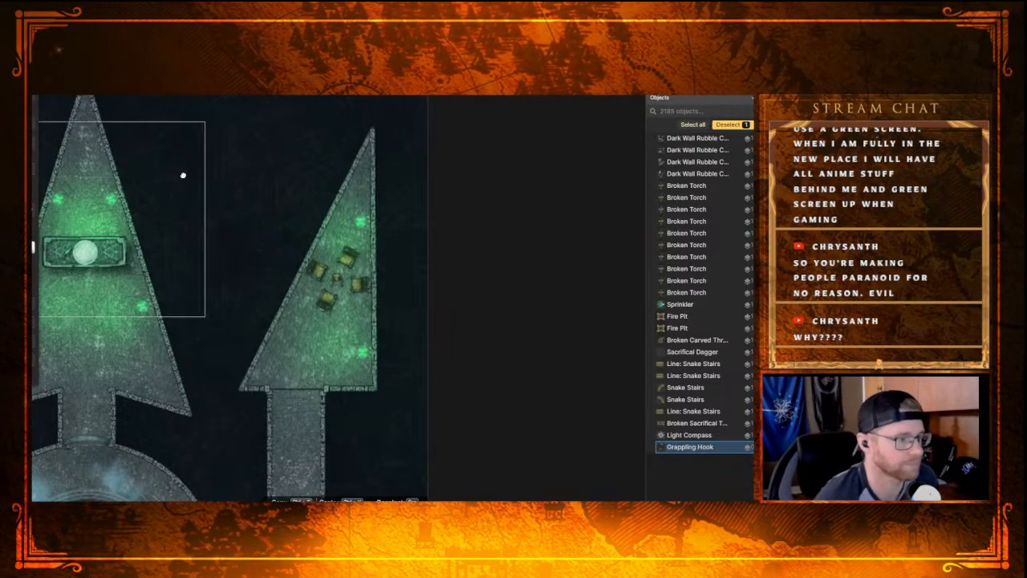
{"action": "left_click_drag", "start_coordinate": [176, 175], "coordinate": [365, 140]}
{"action": "left_click_drag", "start_coordinate": [85, 265], "coordinate": [274, 233]}
{"action": "left_click_drag", "start_coordinate": [139, 249], "coordinate": [355, 245]}
Step: Review the torch-lit hall again, from the glowing rubble by its east wall to the fire pits within the snake stairs
{"action": "scroll", "coordinate": [185, 240], "scroll_direction": "down", "scroll_amount": 2}
{"action": "left_click_drag", "start_coordinate": [225, 257], "coordinate": [364, 154]}
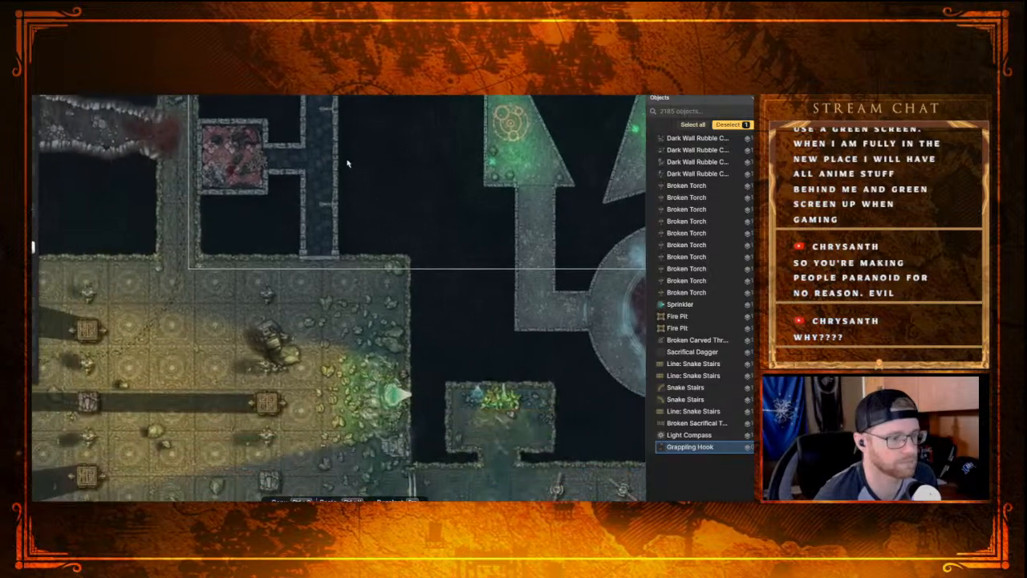
{"action": "left_click_drag", "start_coordinate": [171, 328], "coordinate": [313, 185]}
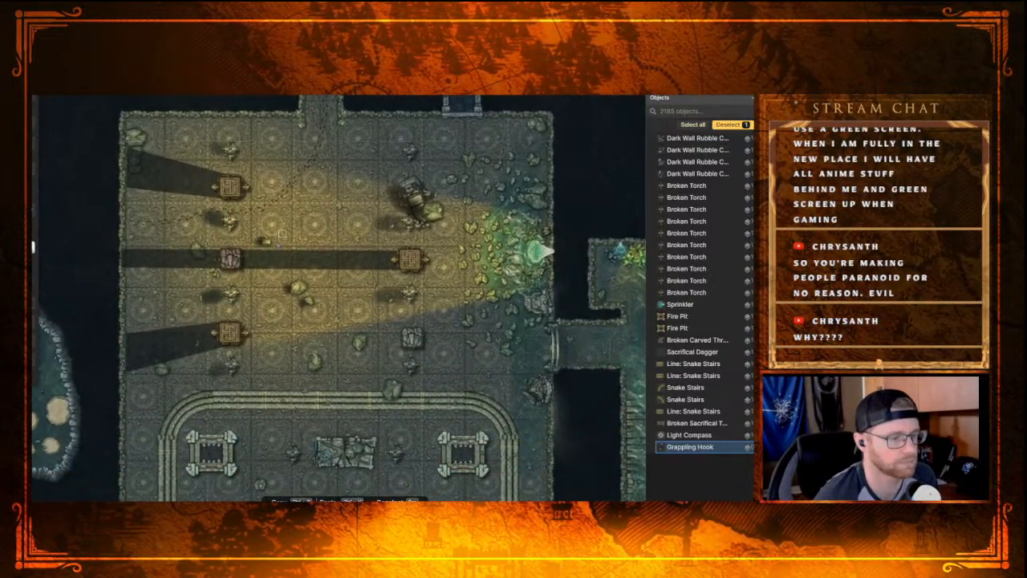
{"action": "mouse_move", "coordinate": [154, 294]}
{"action": "left_mouse_down"}
{"action": "mouse_move", "coordinate": [264, 256]}
{"action": "mouse_move", "coordinate": [433, 244]}
{"action": "mouse_move", "coordinate": [190, 304]}
{"action": "mouse_move", "coordinate": [147, 284]}
{"action": "left_mouse_up"}
{"action": "left_click_drag", "start_coordinate": [390, 250], "coordinate": [342, 191]}
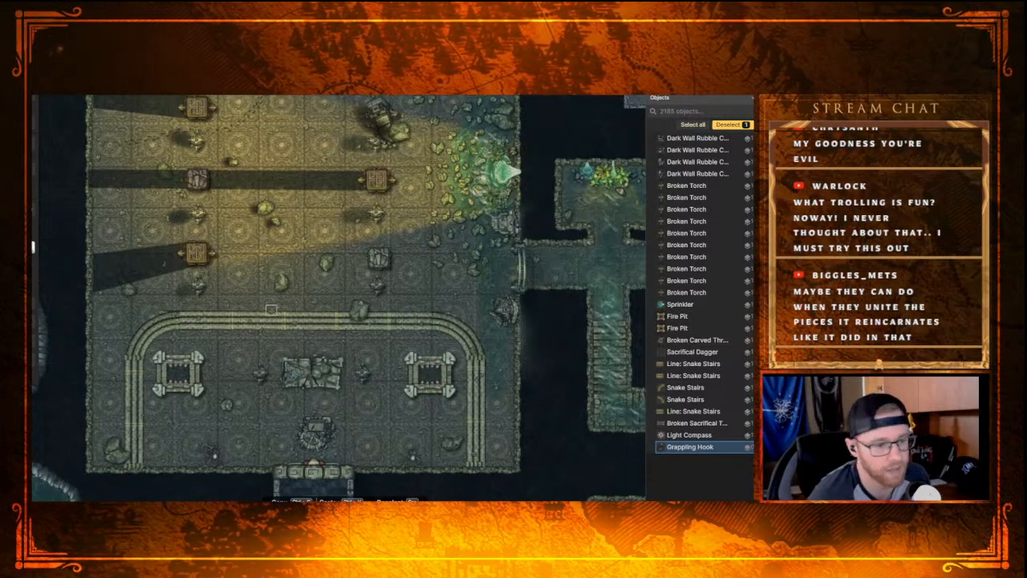
Step: Examine the whole trident-shaped complex, including its circular statue chamber and the central green-lit room
{"action": "scroll", "coordinate": [314, 298], "scroll_direction": "down", "scroll_amount": 2}
{"action": "left_click_drag", "start_coordinate": [526, 176], "coordinate": [321, 282]}
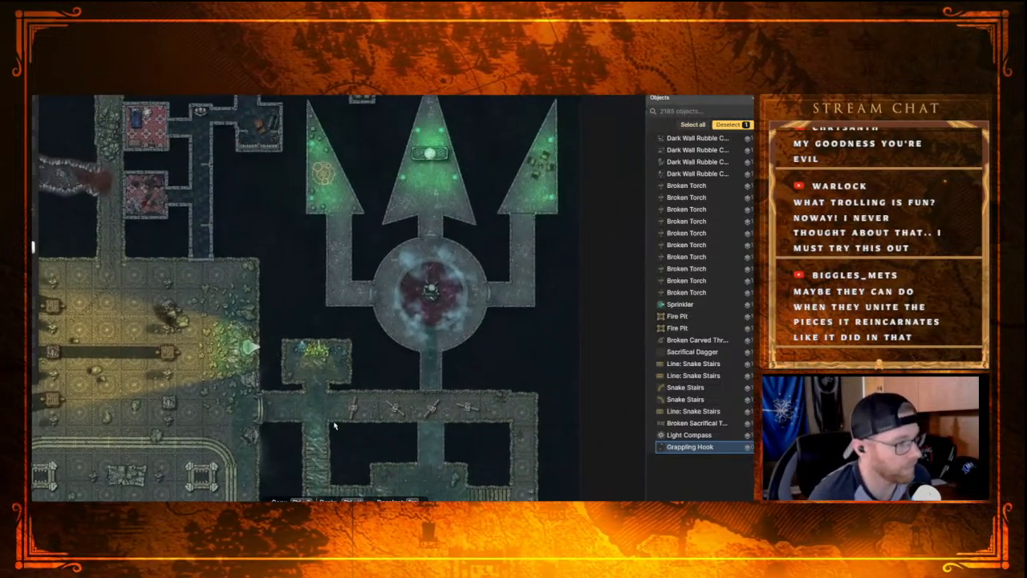
{"action": "left_click_drag", "start_coordinate": [422, 181], "coordinate": [394, 244]}
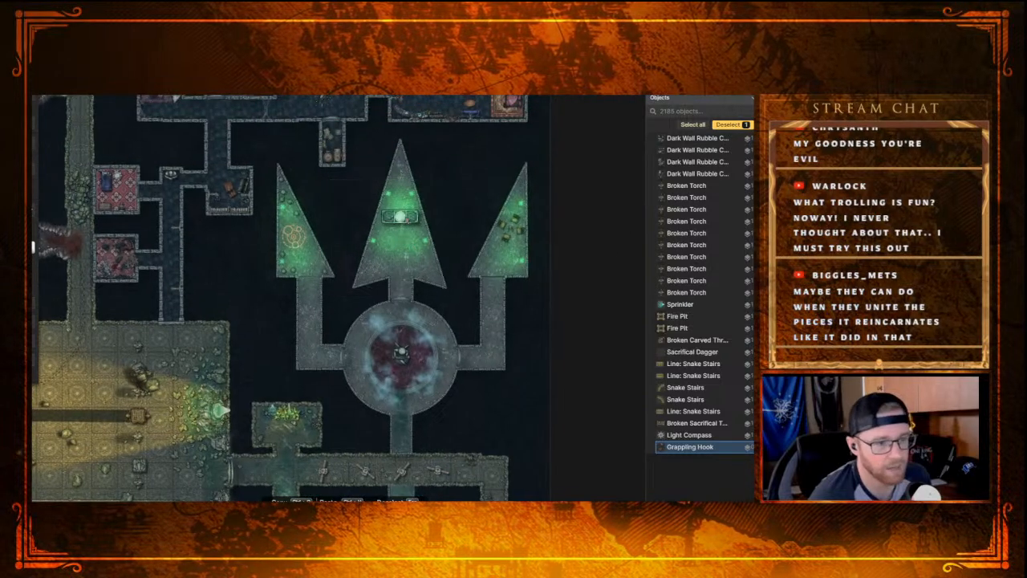
{"action": "scroll", "coordinate": [510, 230], "scroll_direction": "up", "scroll_amount": 2}
{"action": "scroll", "coordinate": [509, 229], "scroll_direction": "up", "scroll_amount": 3}
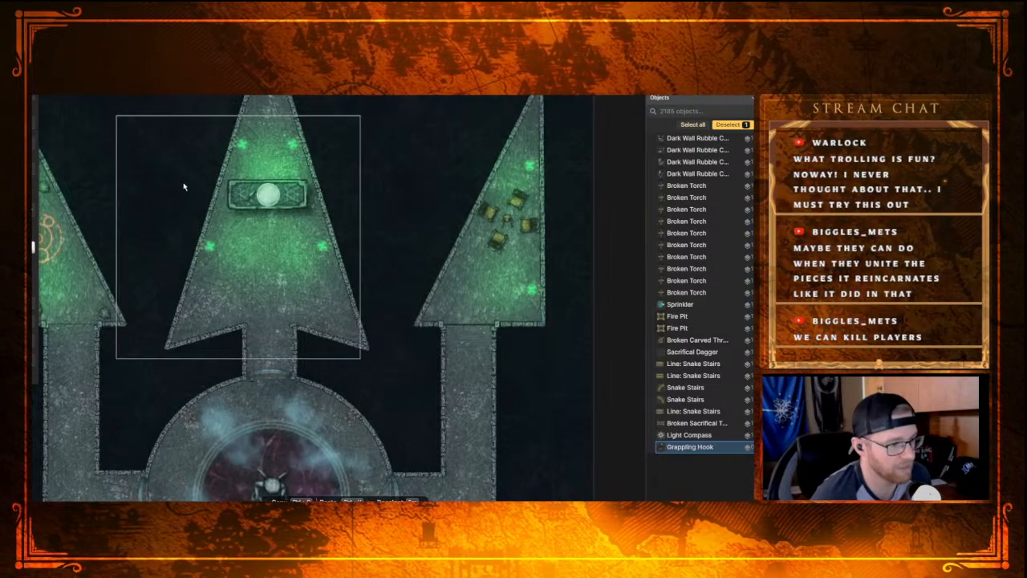
{"action": "scroll", "coordinate": [173, 191], "scroll_direction": "down", "scroll_amount": 1}
{"action": "scroll", "coordinate": [170, 194], "scroll_direction": "down", "scroll_amount": 2}
{"action": "left_click_drag", "start_coordinate": [167, 198], "coordinate": [244, 214]}
{"action": "scroll", "coordinate": [243, 210], "scroll_direction": "down", "scroll_amount": 3}
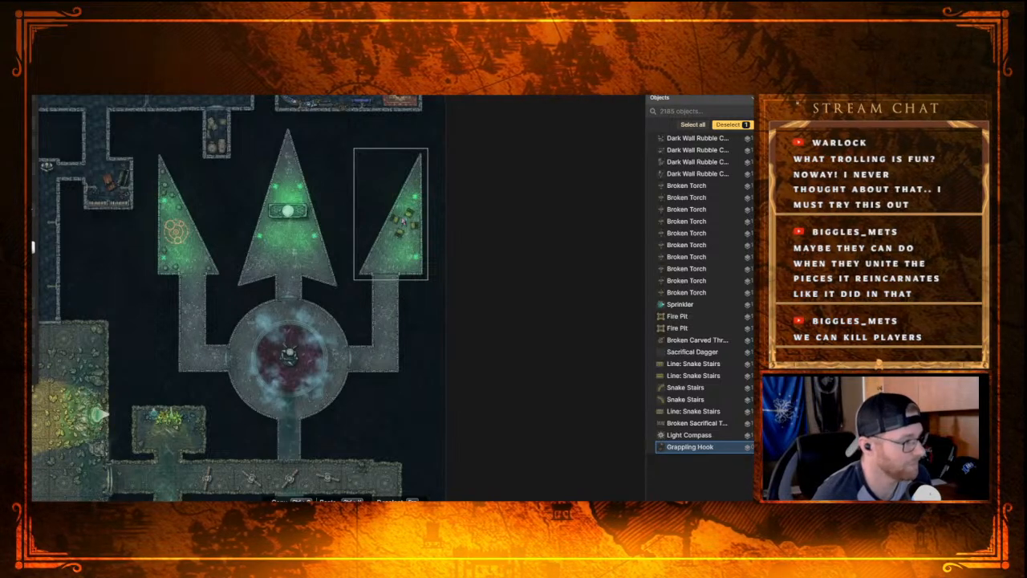
Step: Trace the corridors and flooded passages connecting the circular statue chamber, the eastern rooms and the torch-lit hall
{"action": "left_click_drag", "start_coordinate": [367, 436], "coordinate": [405, 297]}
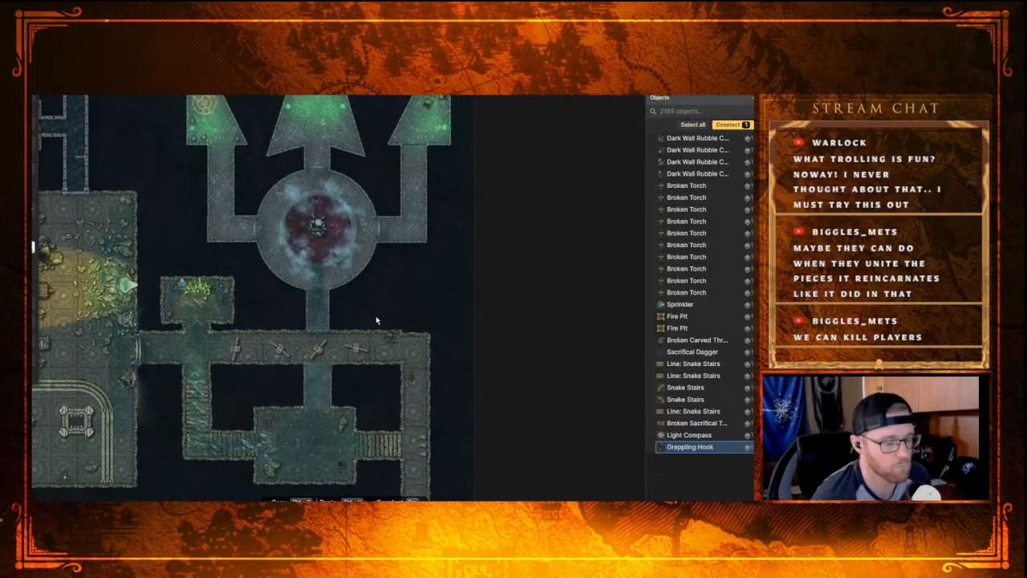
{"action": "left_click_drag", "start_coordinate": [426, 285], "coordinate": [445, 345]}
{"action": "left_click_drag", "start_coordinate": [385, 387], "coordinate": [457, 267]}
{"action": "left_click_drag", "start_coordinate": [291, 347], "coordinate": [430, 238]}
{"action": "left_click_drag", "start_coordinate": [253, 294], "coordinate": [221, 383]}
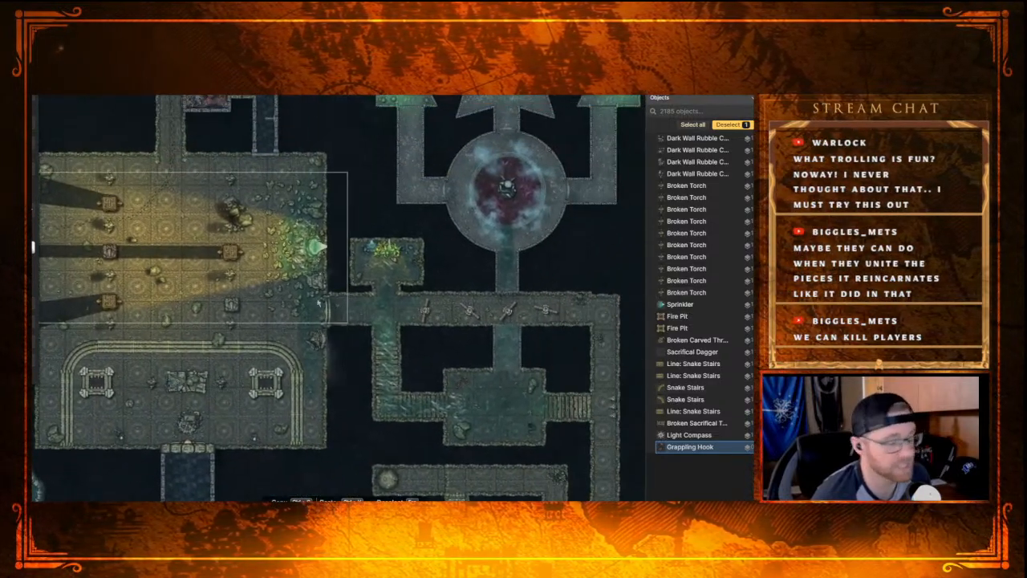
{"action": "left_click_drag", "start_coordinate": [402, 258], "coordinate": [263, 349]}
{"action": "left_click_drag", "start_coordinate": [429, 223], "coordinate": [390, 332]}
{"action": "scroll", "coordinate": [250, 324], "scroll_direction": "down", "scroll_amount": 3}
{"action": "left_click_drag", "start_coordinate": [233, 339], "coordinate": [435, 277]}
{"action": "scroll", "coordinate": [230, 393], "scroll_direction": "down", "scroll_amount": 1}
{"action": "left_click_drag", "start_coordinate": [230, 393], "coordinate": [244, 239]}
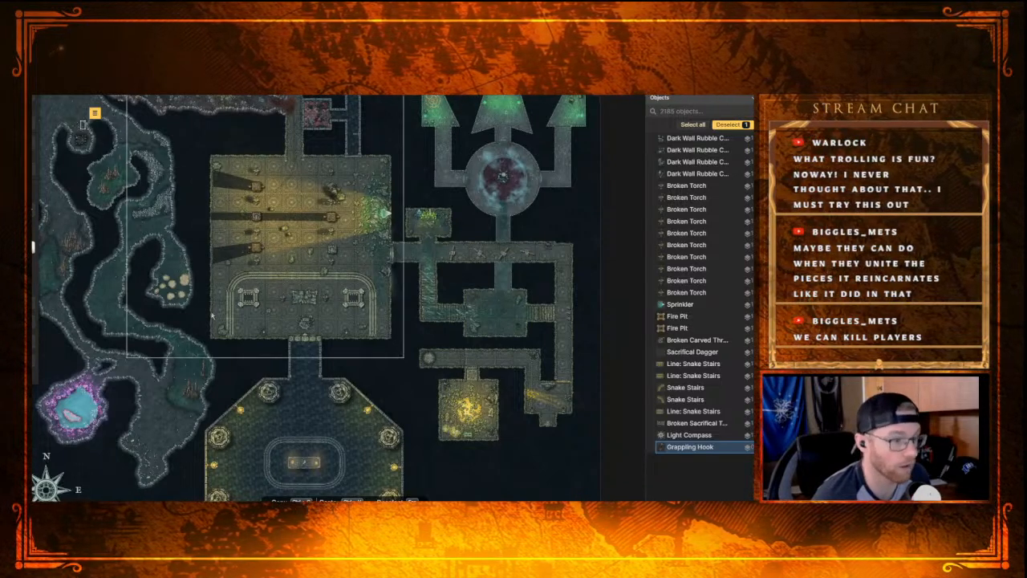
Step: Review the overall dungeon layout, from the western caves and northern rooms to the octagonal chamber and compass
{"action": "scroll", "coordinate": [156, 246], "scroll_direction": "down", "scroll_amount": 3}
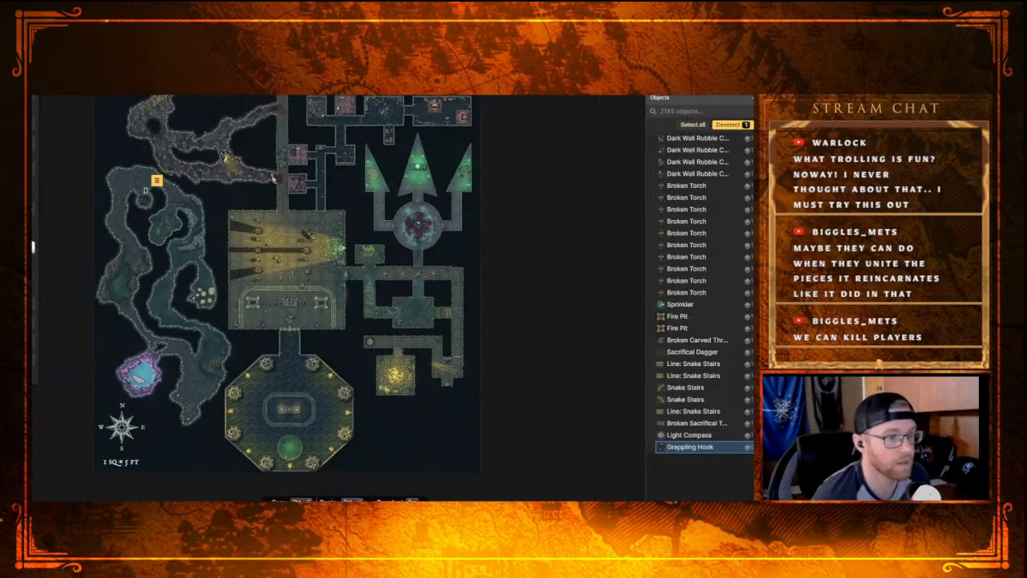
{"action": "mouse_move", "coordinate": [279, 208]}
{"action": "left_mouse_down"}
{"action": "mouse_move", "coordinate": [290, 229]}
{"action": "mouse_move", "coordinate": [298, 213]}
{"action": "left_mouse_up"}
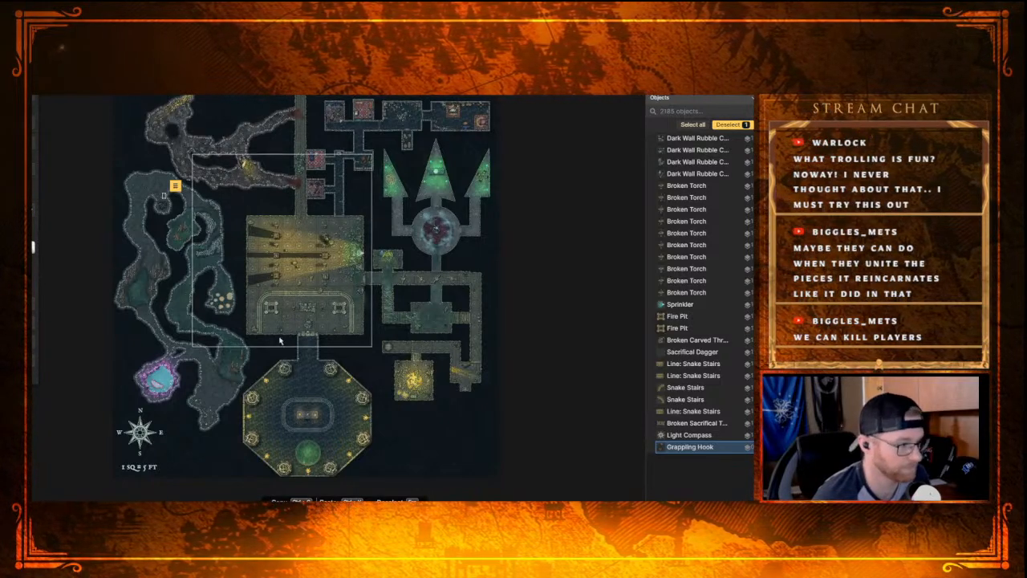
{"action": "scroll", "coordinate": [324, 310], "scroll_direction": "up", "scroll_amount": 4}
{"action": "scroll", "coordinate": [326, 311], "scroll_direction": "up", "scroll_amount": 1}
{"action": "left_click_drag", "start_coordinate": [268, 326], "coordinate": [287, 331]}
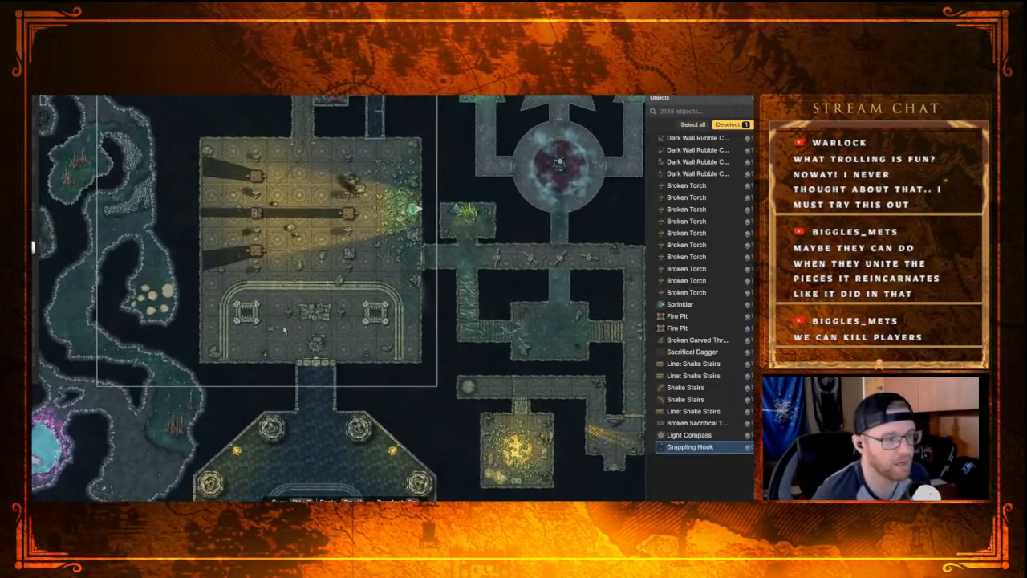
{"action": "scroll", "coordinate": [283, 329], "scroll_direction": "down", "scroll_amount": 3}
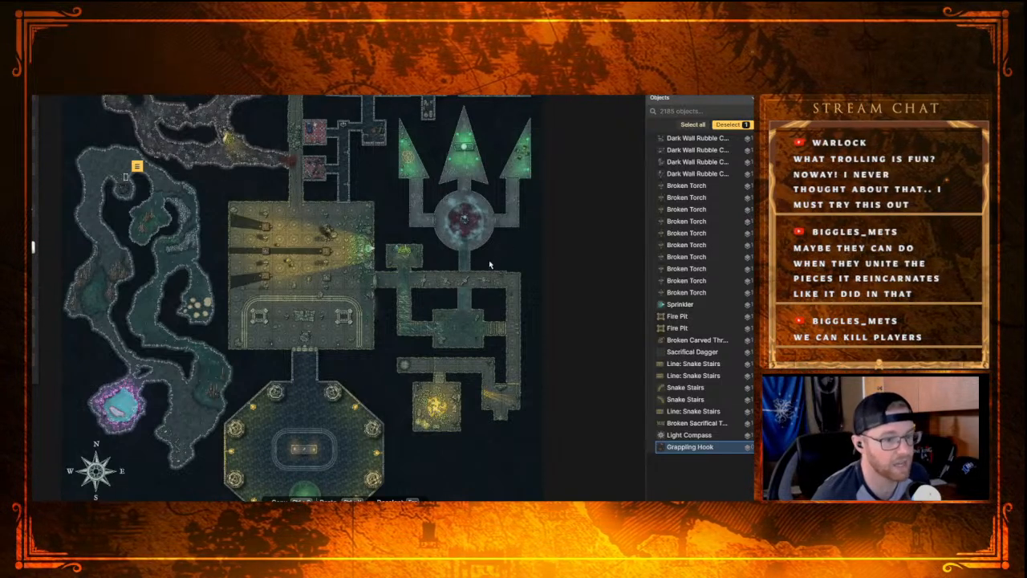
{"action": "left_click_drag", "start_coordinate": [516, 249], "coordinate": [496, 301]}
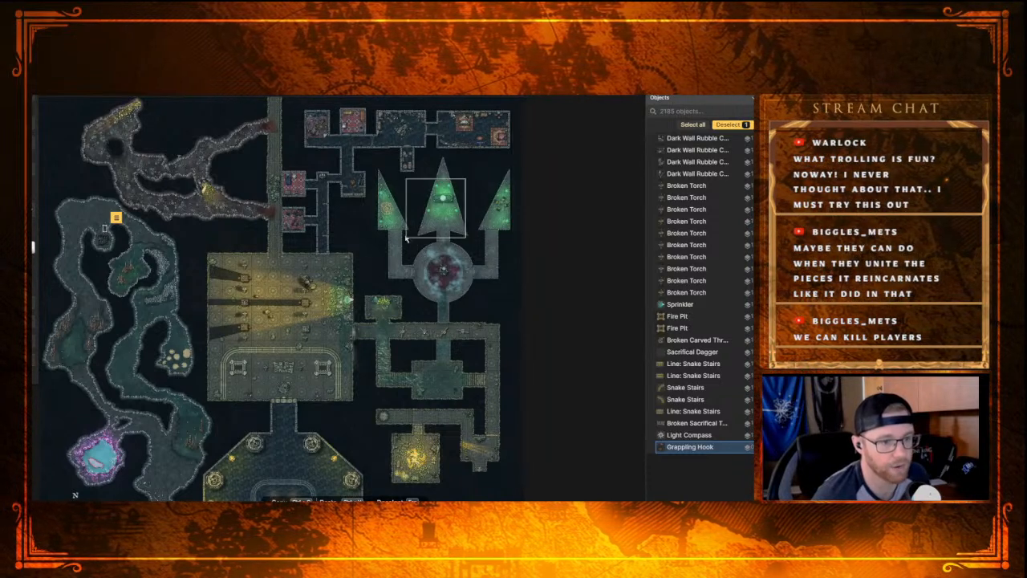
{"action": "left_click_drag", "start_coordinate": [515, 303], "coordinate": [522, 191]}
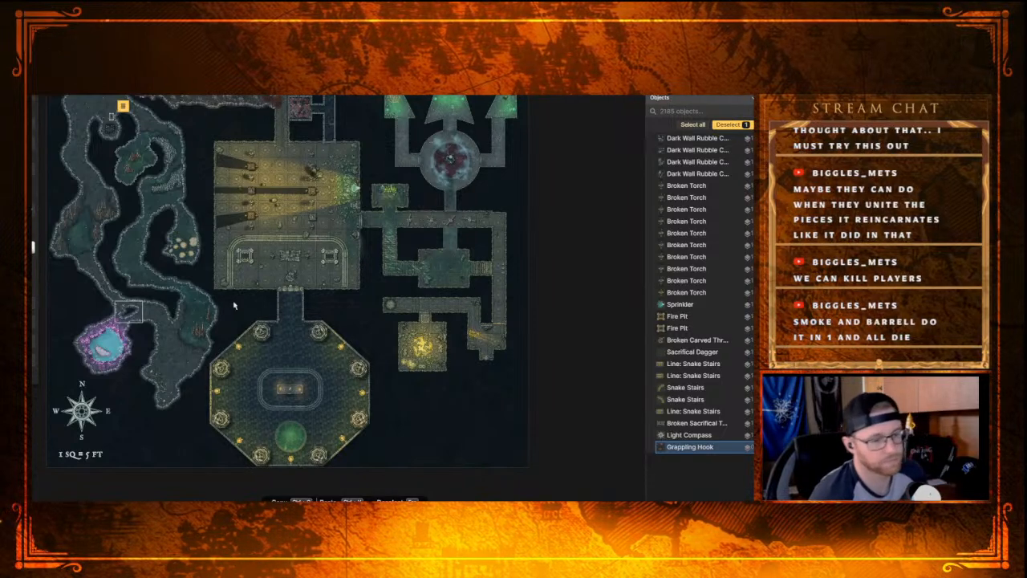
Step: Review the western caves, from the purple crystal pool and compass up to the northwestern cave bend
{"action": "left_click_drag", "start_coordinate": [143, 341], "coordinate": [175, 389]}
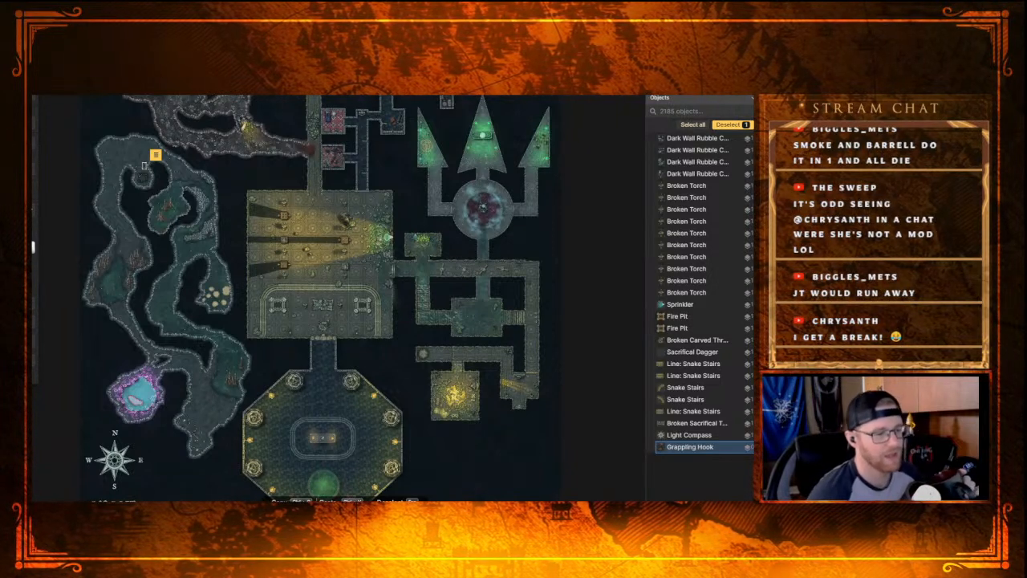
{"action": "scroll", "coordinate": [226, 385], "scroll_direction": "up", "scroll_amount": 4}
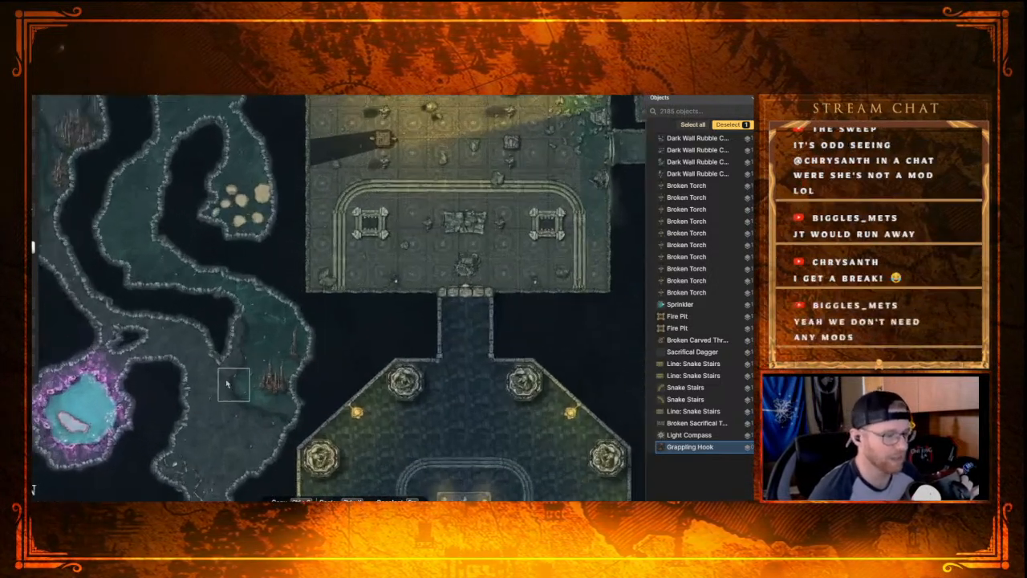
{"action": "left_click_drag", "start_coordinate": [144, 329], "coordinate": [271, 207]}
{"action": "left_click_drag", "start_coordinate": [291, 302], "coordinate": [265, 242]}
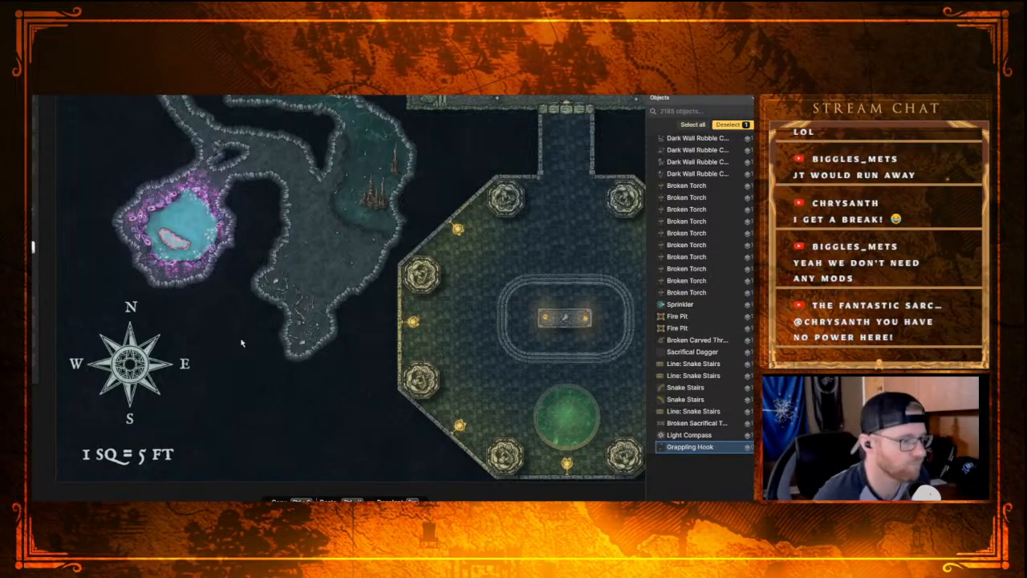
{"action": "left_click_drag", "start_coordinate": [284, 185], "coordinate": [262, 279]}
{"action": "mouse_move", "coordinate": [245, 216]}
{"action": "left_mouse_down"}
{"action": "mouse_move", "coordinate": [254, 279]}
{"action": "mouse_move", "coordinate": [231, 231]}
{"action": "mouse_move", "coordinate": [286, 397]}
{"action": "left_mouse_up"}
{"action": "left_click_drag", "start_coordinate": [245, 259], "coordinate": [261, 315]}
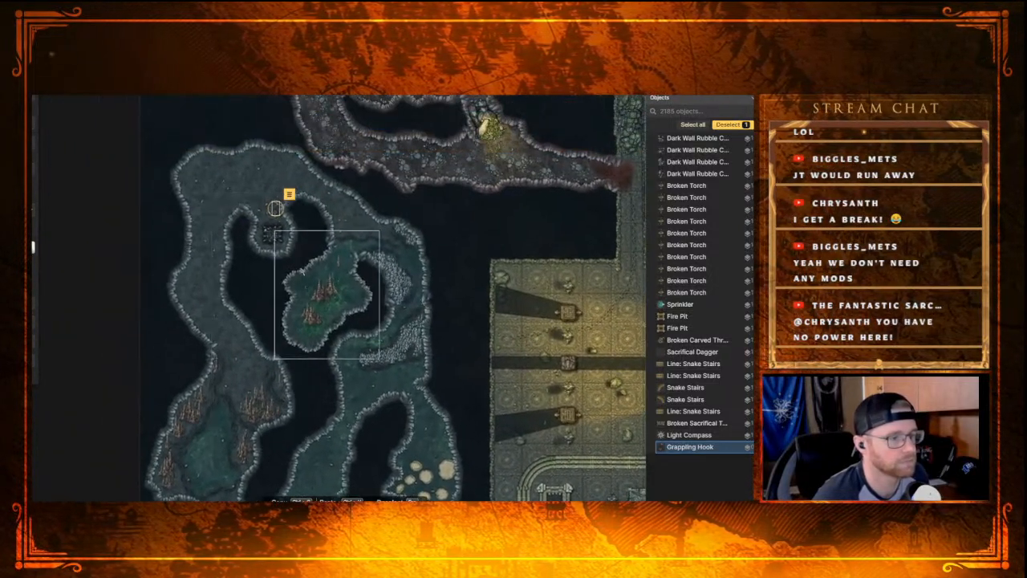
Step: Deselect the grappling hook and choose an elongated Rune Stone stamp from the Dungeons category
{"action": "left_click", "coordinate": [474, 215]}
{"action": "key", "text": "Escape"}
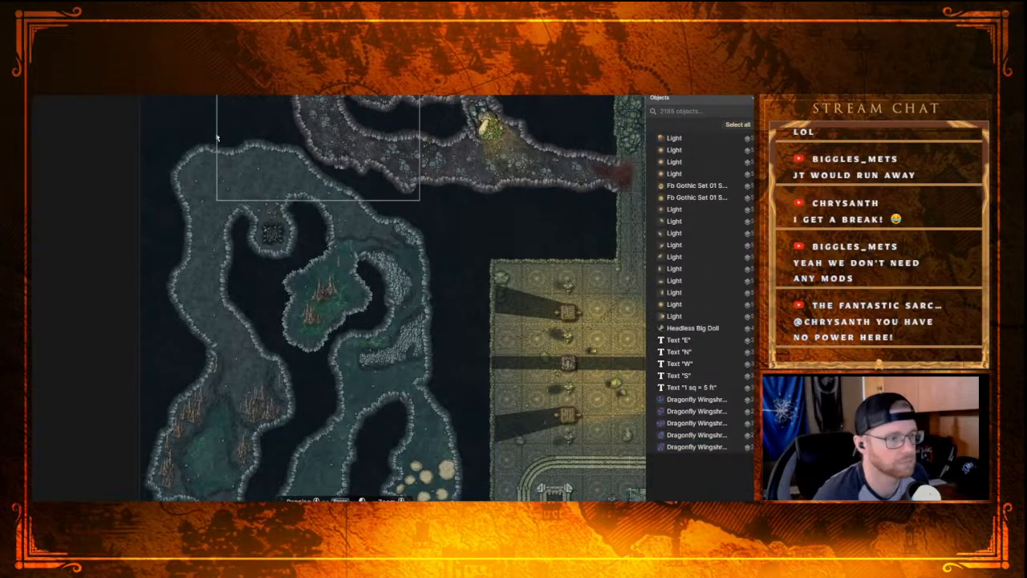
{"action": "key", "text": "s"}
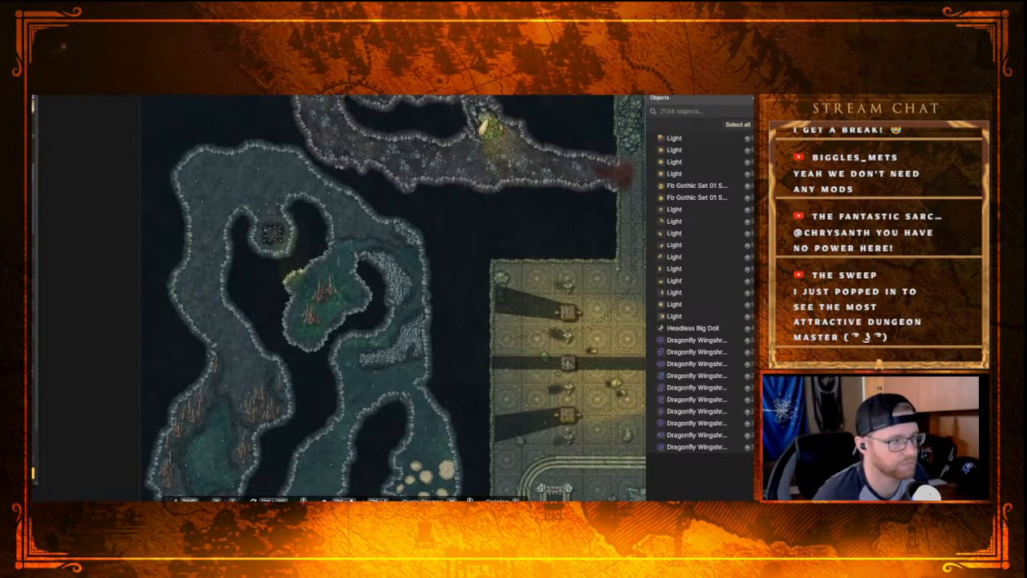
{"action": "key", "text": "e"}
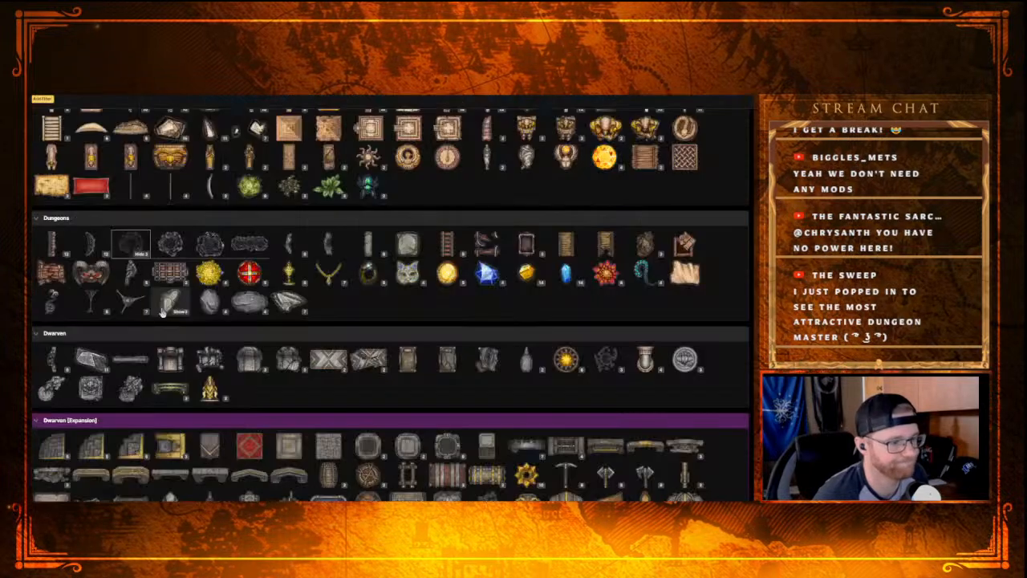
{"action": "left_click", "coordinate": [261, 315]}
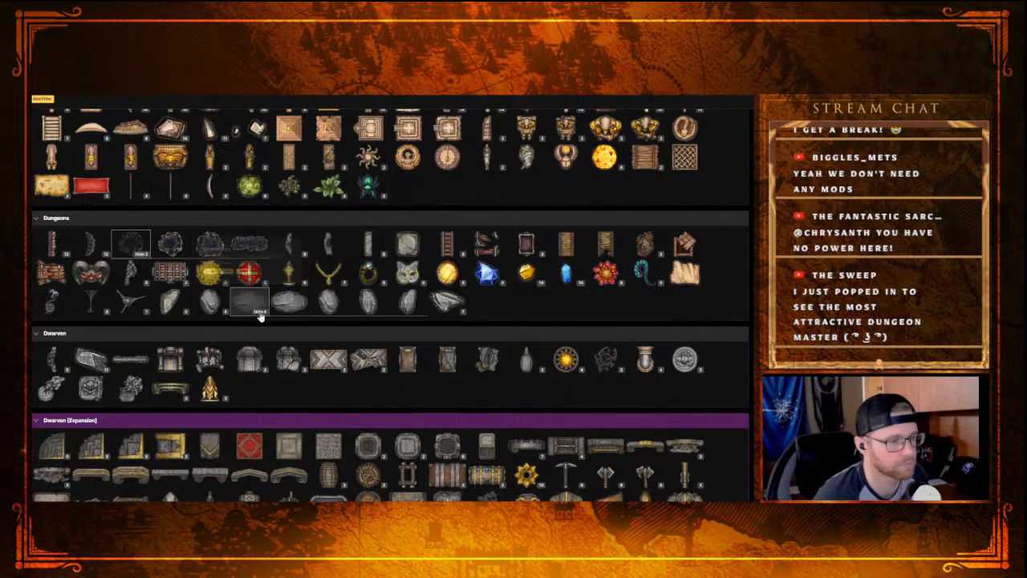
{"action": "left_click", "coordinate": [296, 299]}
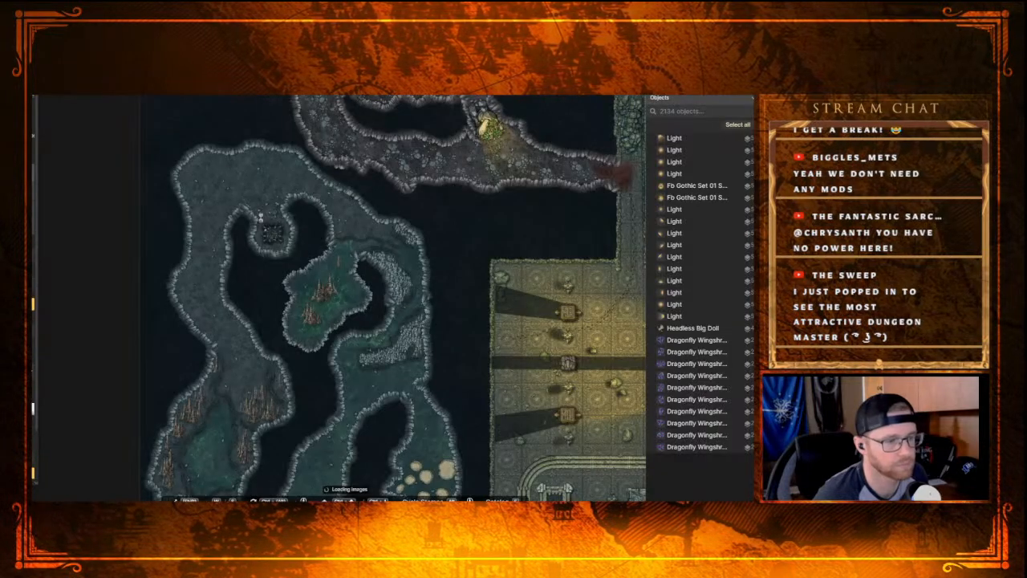
Step: Place a large rune stone in the northwestern corner of the cave, tilted along the wall and slightly reduced in size
{"action": "left_click", "coordinate": [213, 175]}
{"action": "left_click_drag", "start_coordinate": [252, 180], "coordinate": [214, 179]}
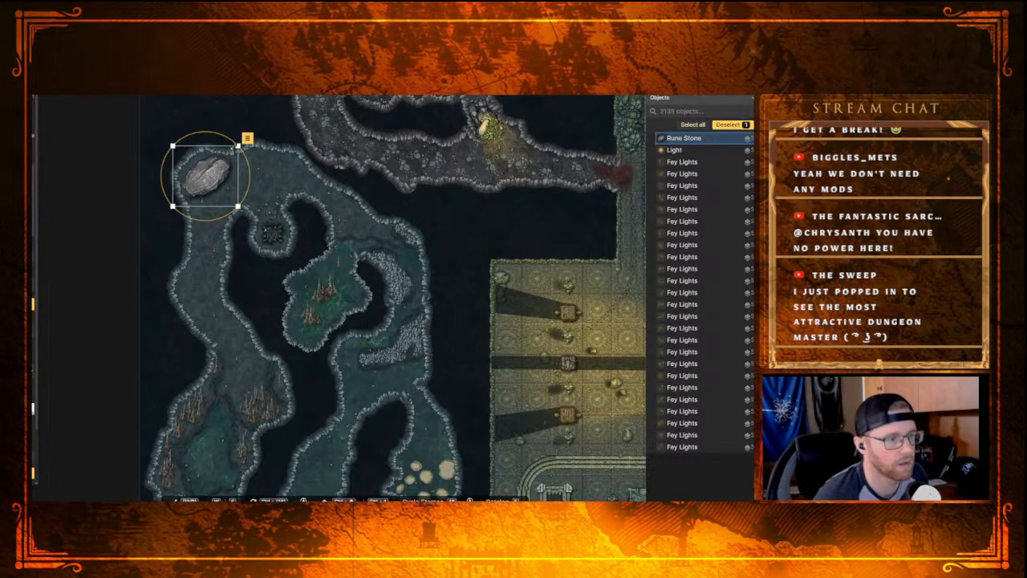
{"action": "left_click_drag", "start_coordinate": [238, 147], "coordinate": [213, 176]}
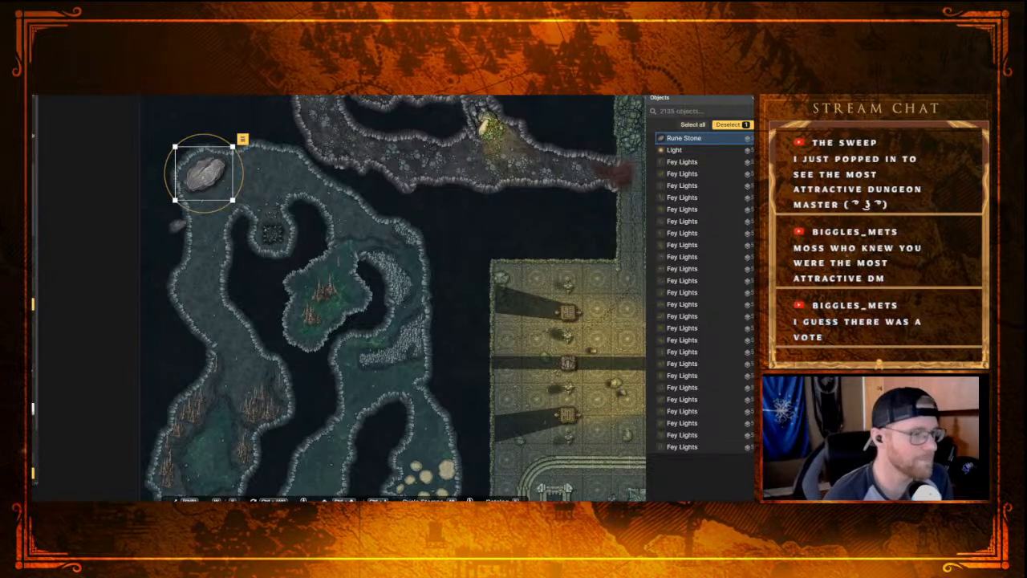
Step: Add two small rune stones beside the large one, one just south of it and one to its east along the cave wall
{"action": "left_click", "coordinate": [203, 207]}
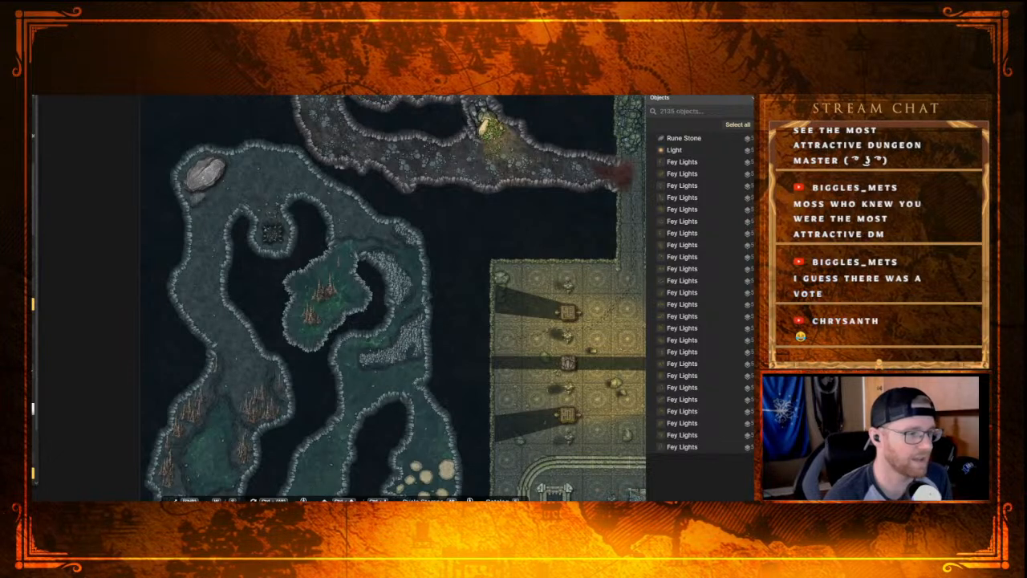
{"action": "left_click", "coordinate": [197, 198]}
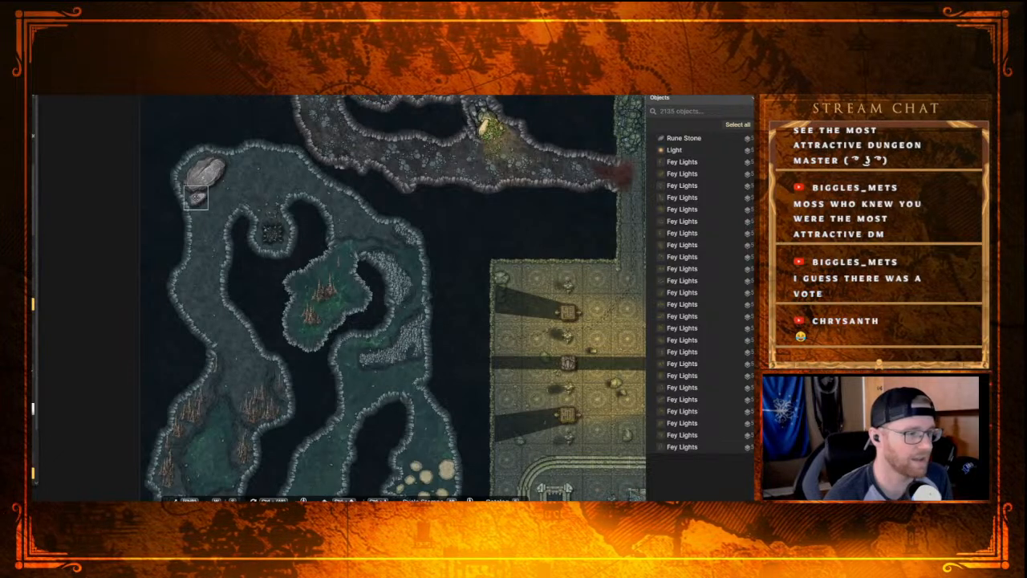
{"action": "left_click", "coordinate": [237, 166]}
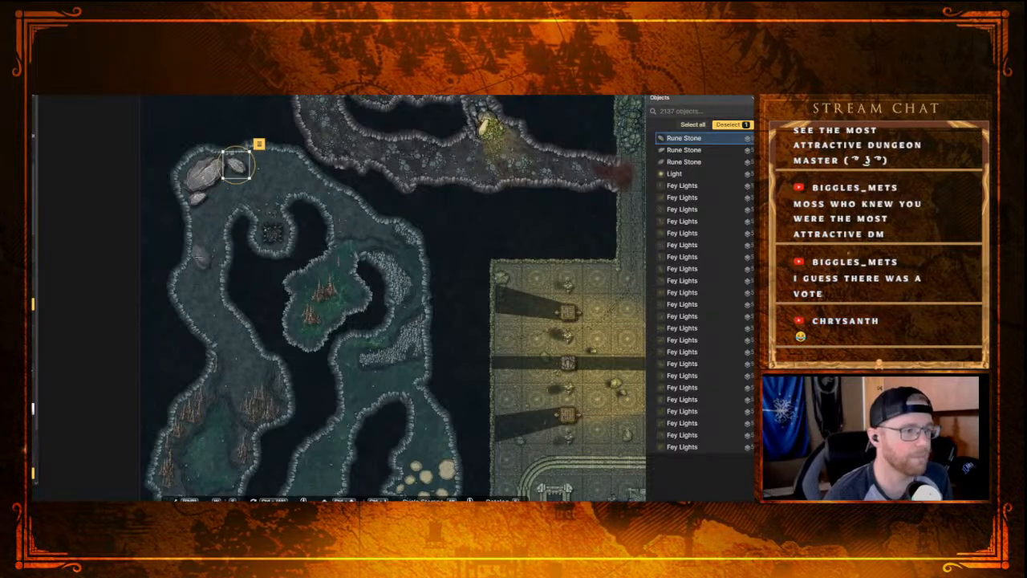
{"action": "scroll", "coordinate": [205, 265], "scroll_direction": "up", "scroll_amount": 2}
{"action": "scroll", "coordinate": [204, 267], "scroll_direction": "up", "scroll_amount": 2}
{"action": "key", "text": "Escape"}
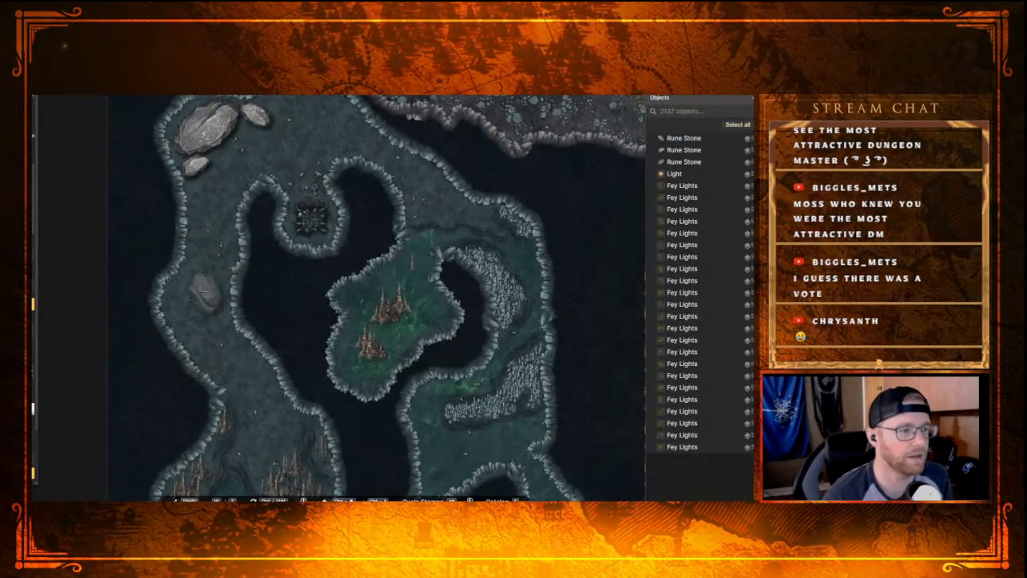
Step: Examine the northwestern caves with their new stones, the adjoining rocky tunnel and the torch-lit hall for further stamp placement
{"action": "scroll", "coordinate": [185, 289], "scroll_direction": "down", "scroll_amount": 3}
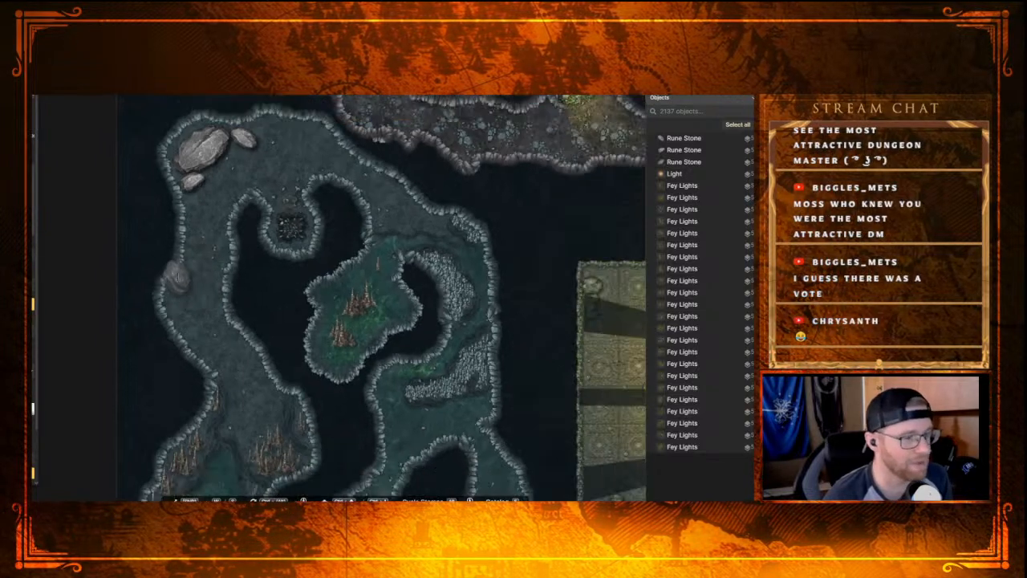
{"action": "scroll", "coordinate": [186, 295], "scroll_direction": "down", "scroll_amount": 1}
{"action": "left_click_drag", "start_coordinate": [231, 251], "coordinate": [207, 313]}
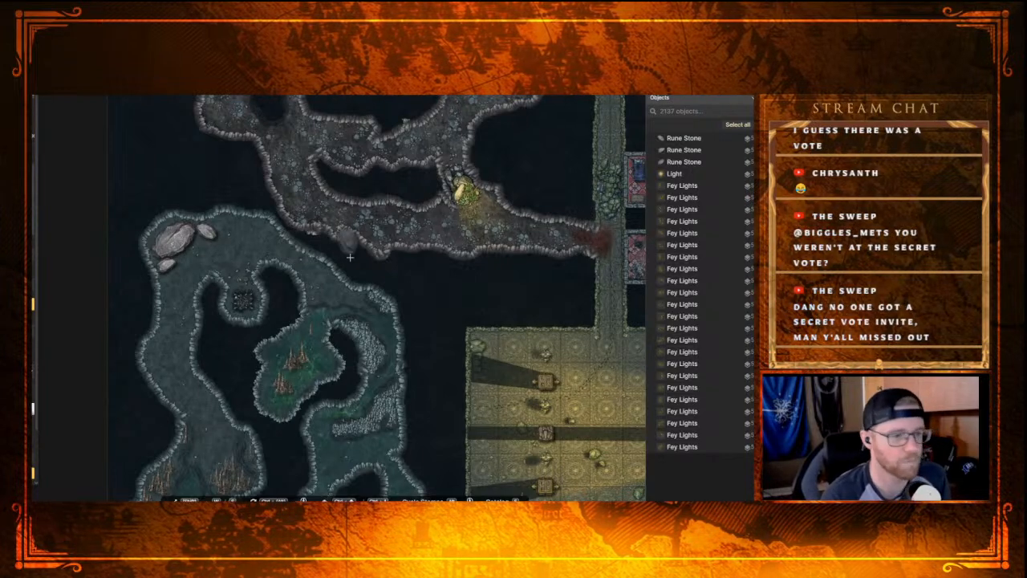
{"action": "scroll", "coordinate": [532, 295], "scroll_direction": "down", "scroll_amount": 3}
{"action": "left_click_drag", "start_coordinate": [532, 297], "coordinate": [316, 210]}
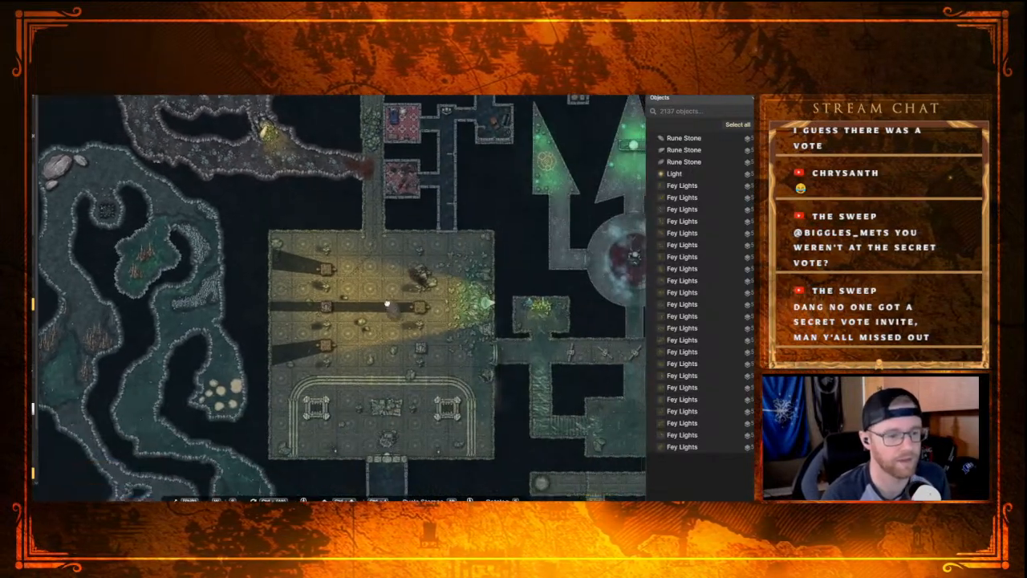
{"action": "left_click_drag", "start_coordinate": [390, 307], "coordinate": [359, 244]}
{"action": "scroll", "coordinate": [326, 348], "scroll_direction": "up", "scroll_amount": 3}
{"action": "left_click_drag", "start_coordinate": [326, 297], "coordinate": [295, 334]}
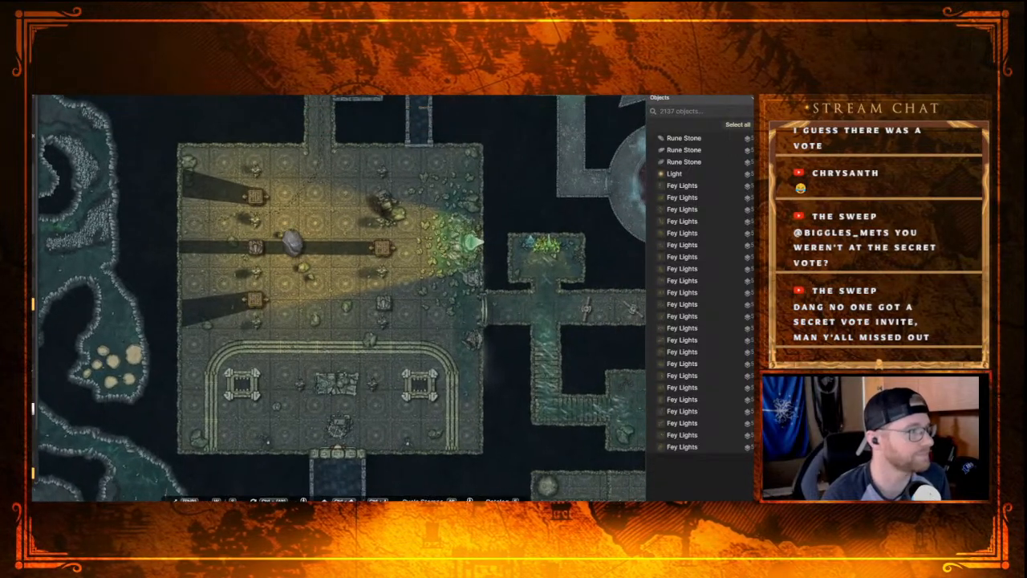
Step: Browse the stamp catalog from the Dungeons category through Hell: Torment and back for more fitting decorations
{"action": "key", "text": "e"}
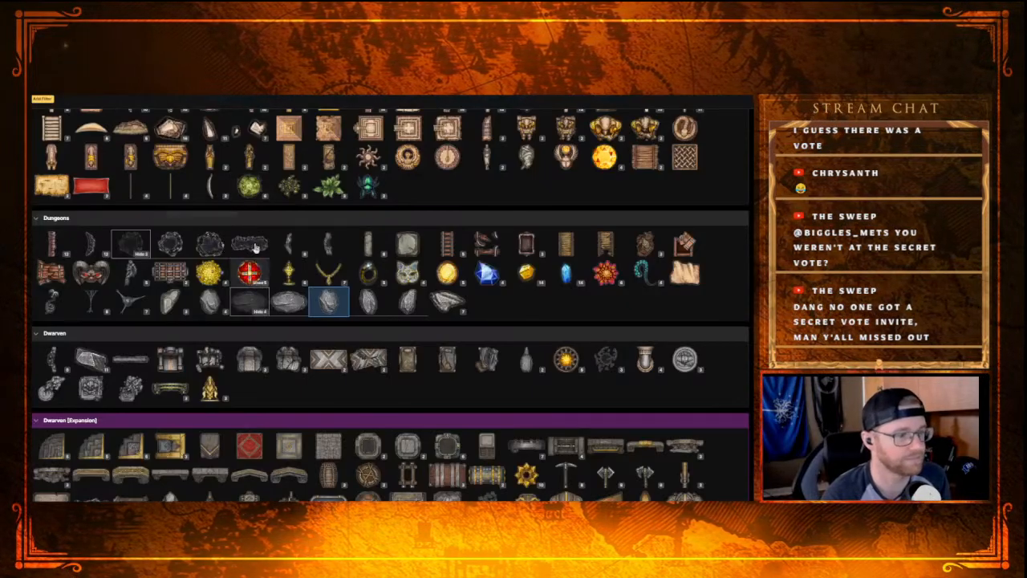
{"action": "scroll", "coordinate": [238, 266], "scroll_direction": "down", "scroll_amount": 1}
{"action": "scroll", "coordinate": [237, 265], "scroll_direction": "down", "scroll_amount": 2}
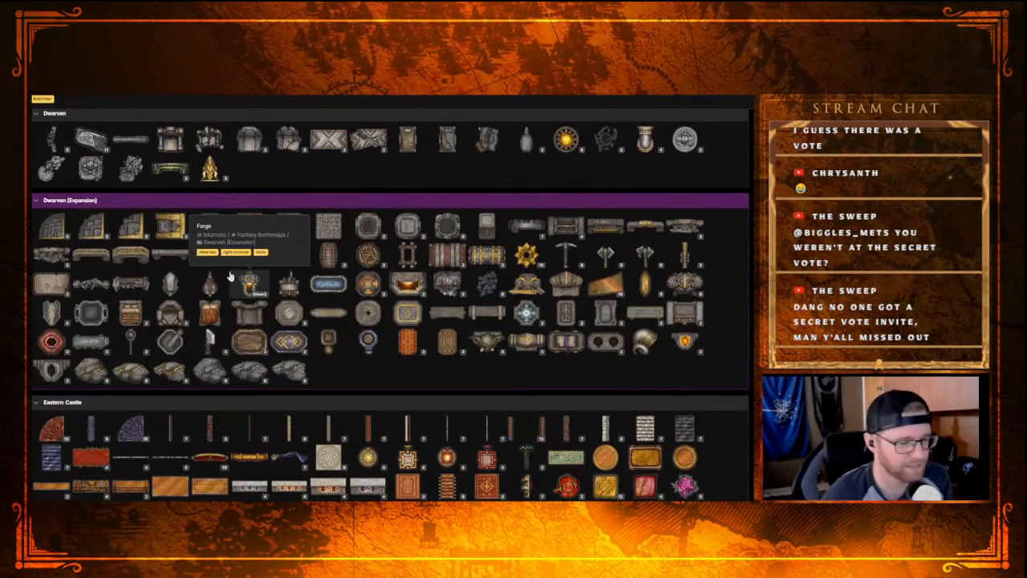
{"action": "scroll", "coordinate": [230, 277], "scroll_direction": "down", "scroll_amount": 2}
{"action": "scroll", "coordinate": [482, 327], "scroll_direction": "down", "scroll_amount": 4}
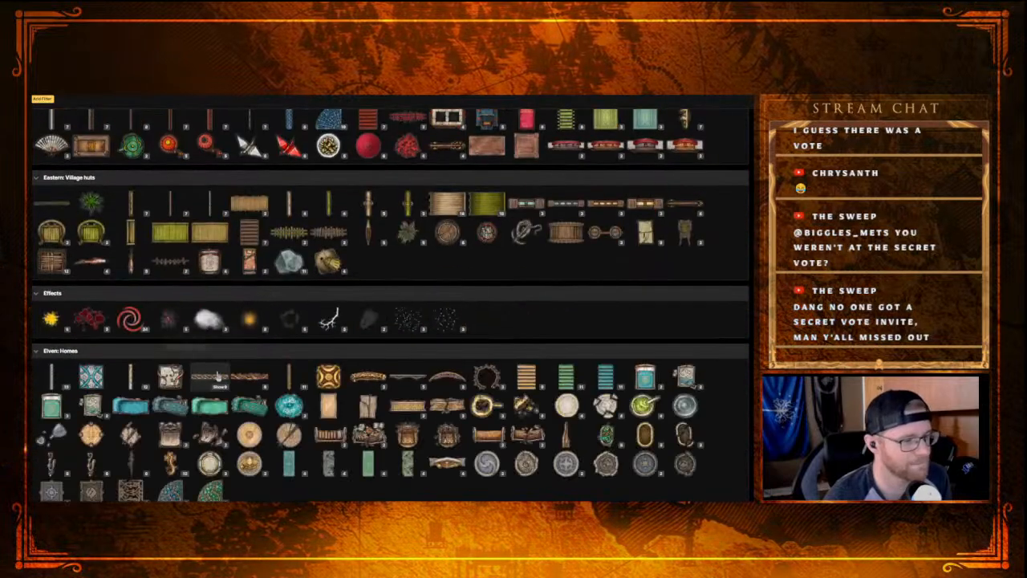
{"action": "scroll", "coordinate": [482, 326], "scroll_direction": "down", "scroll_amount": 2}
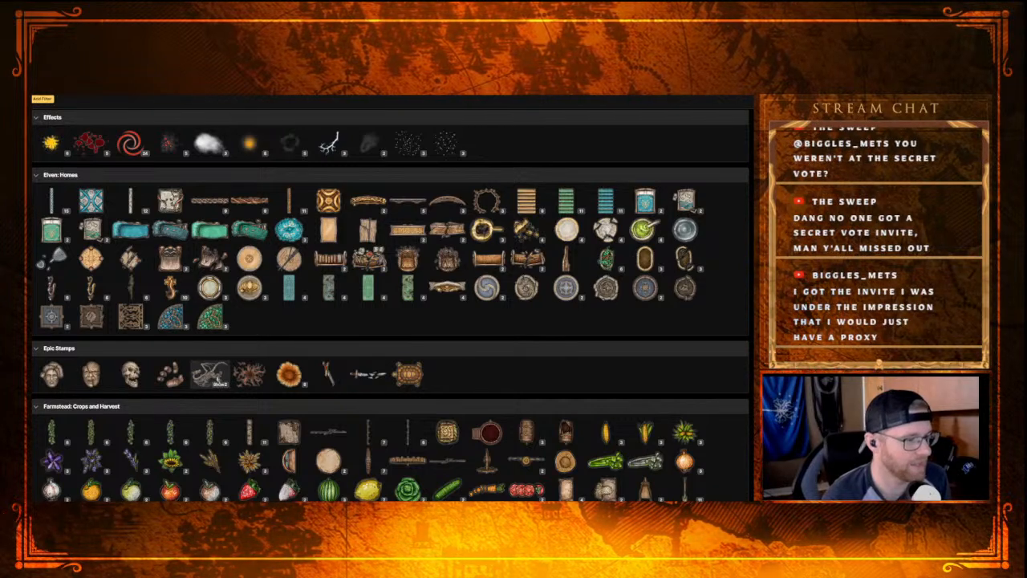
{"action": "scroll", "coordinate": [207, 385], "scroll_direction": "down", "scroll_amount": 4}
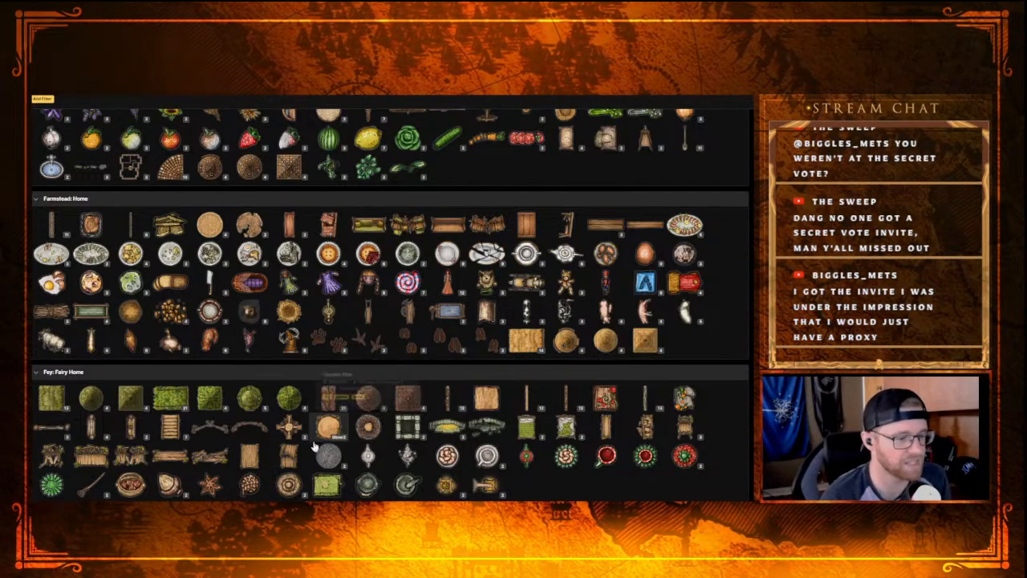
{"action": "scroll", "coordinate": [258, 440], "scroll_direction": "down", "scroll_amount": 5}
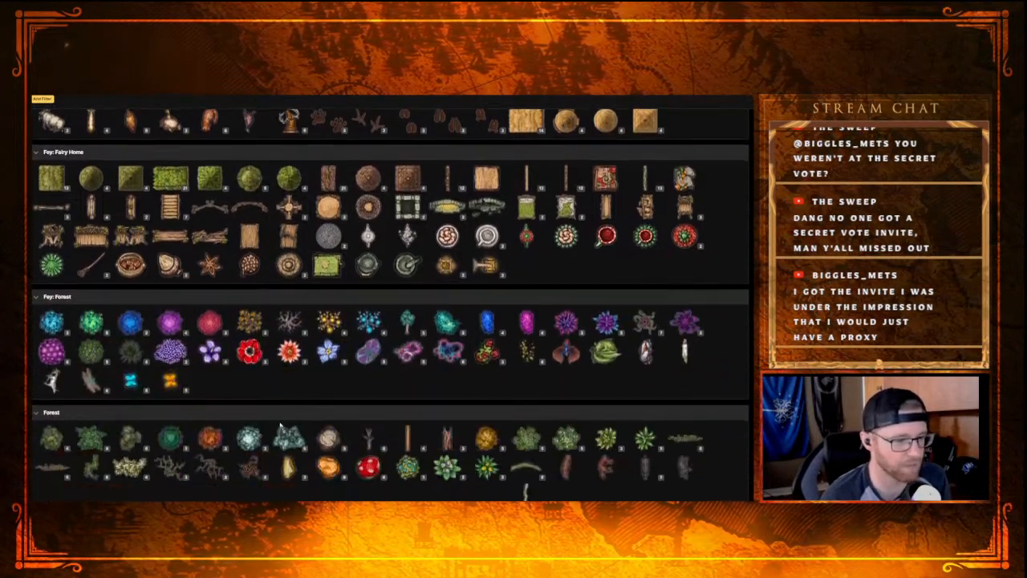
{"action": "scroll", "coordinate": [259, 440], "scroll_direction": "down", "scroll_amount": 12}
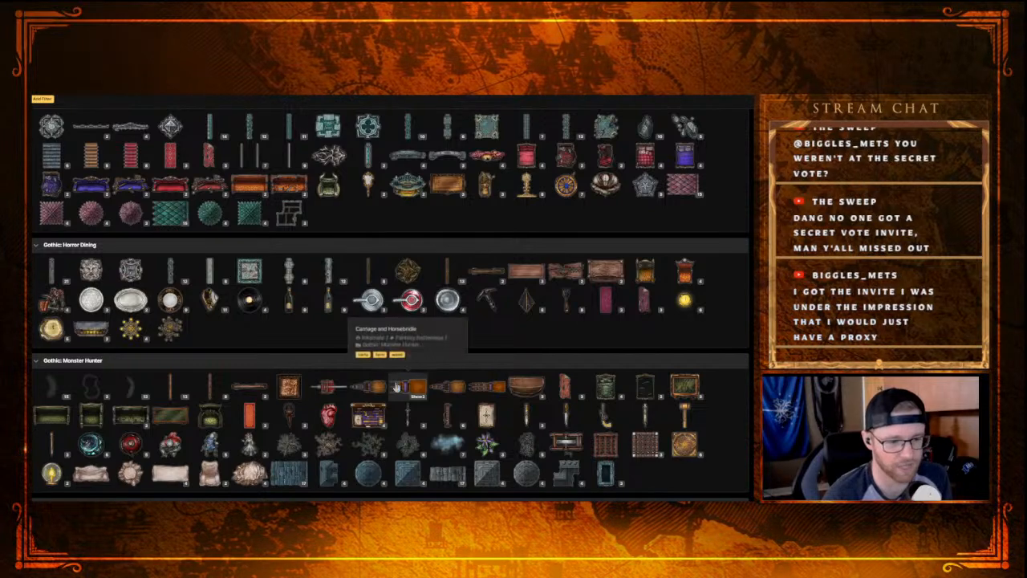
{"action": "scroll", "coordinate": [396, 386], "scroll_direction": "down", "scroll_amount": 3}
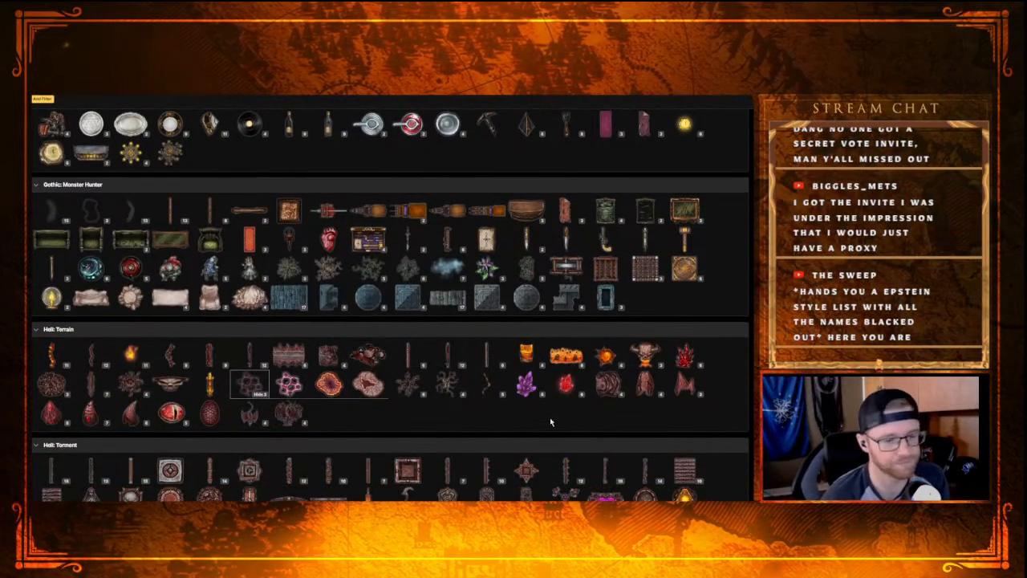
{"action": "scroll", "coordinate": [571, 388], "scroll_direction": "down", "scroll_amount": 2}
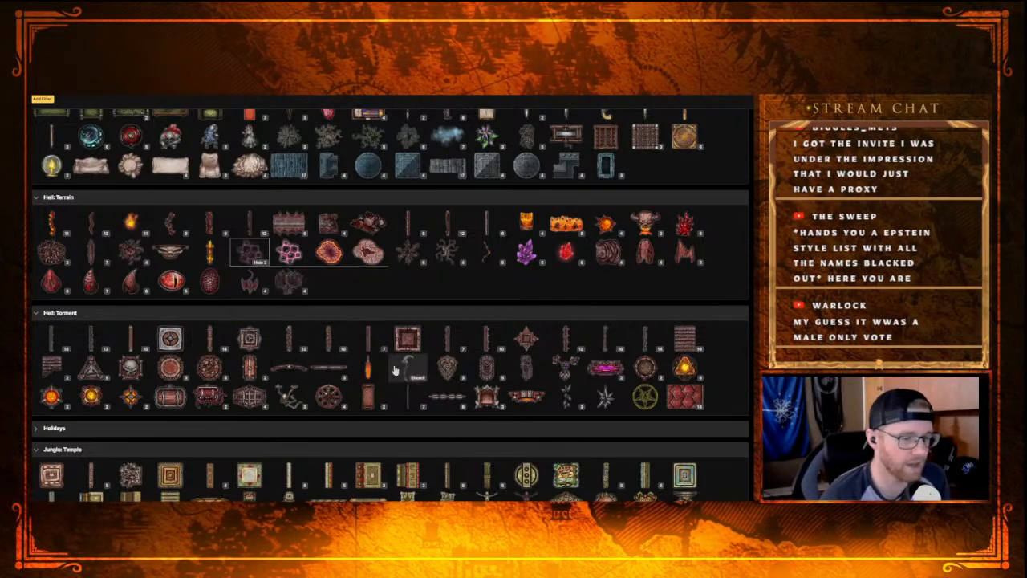
{"action": "scroll", "coordinate": [375, 298], "scroll_direction": "up", "scroll_amount": 5}
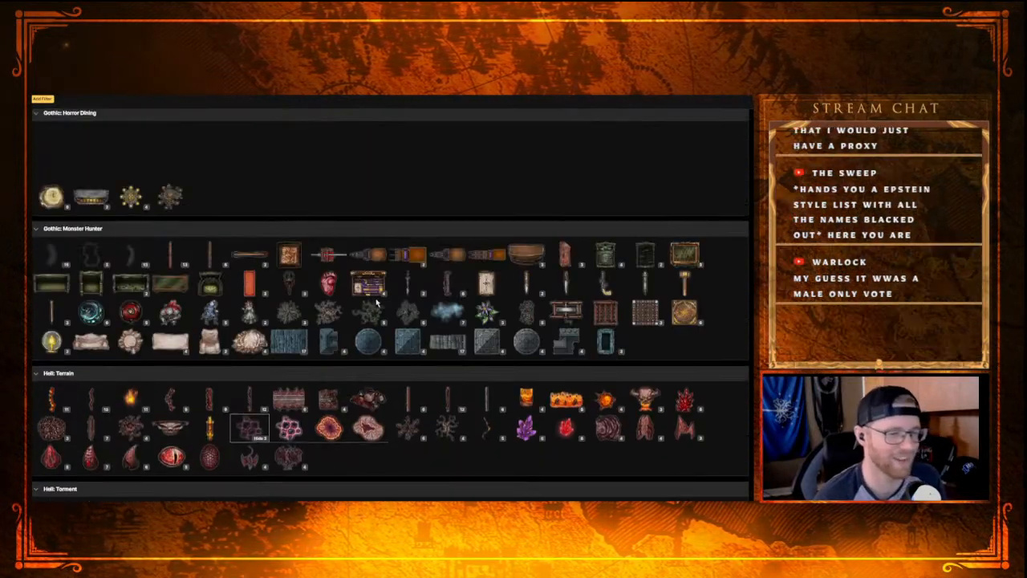
{"action": "scroll", "coordinate": [464, 320], "scroll_direction": "up", "scroll_amount": 10}
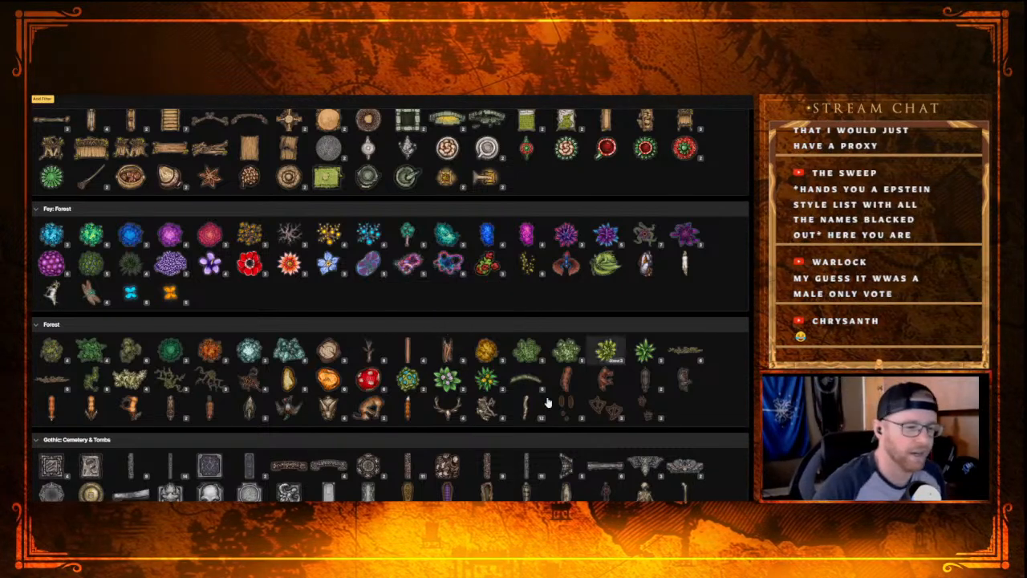
{"action": "scroll", "coordinate": [525, 401], "scroll_direction": "up", "scroll_amount": 1}
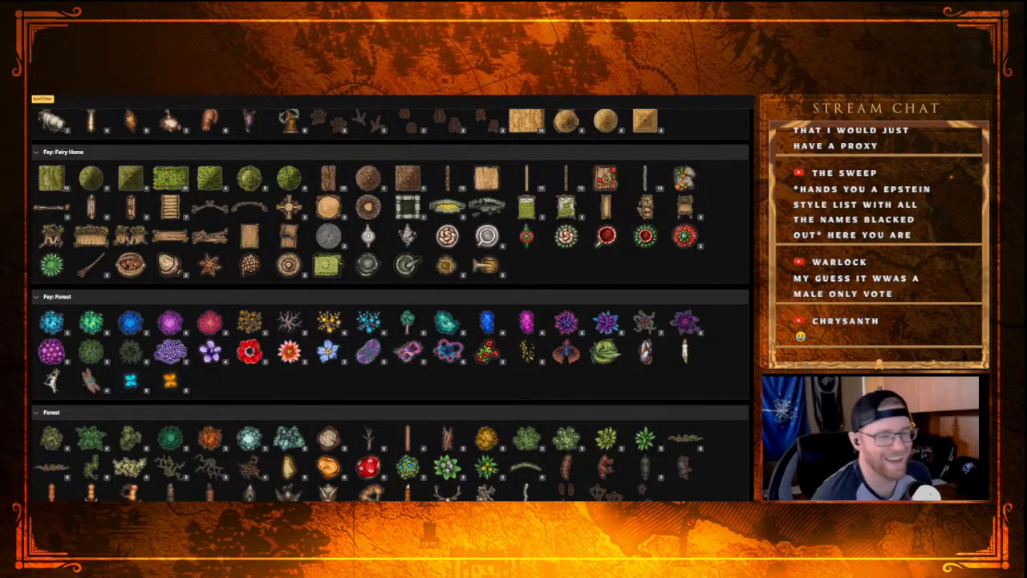
{"action": "scroll", "coordinate": [217, 393], "scroll_direction": "up", "scroll_amount": 4}
{"action": "scroll", "coordinate": [216, 401], "scroll_direction": "up", "scroll_amount": 10}
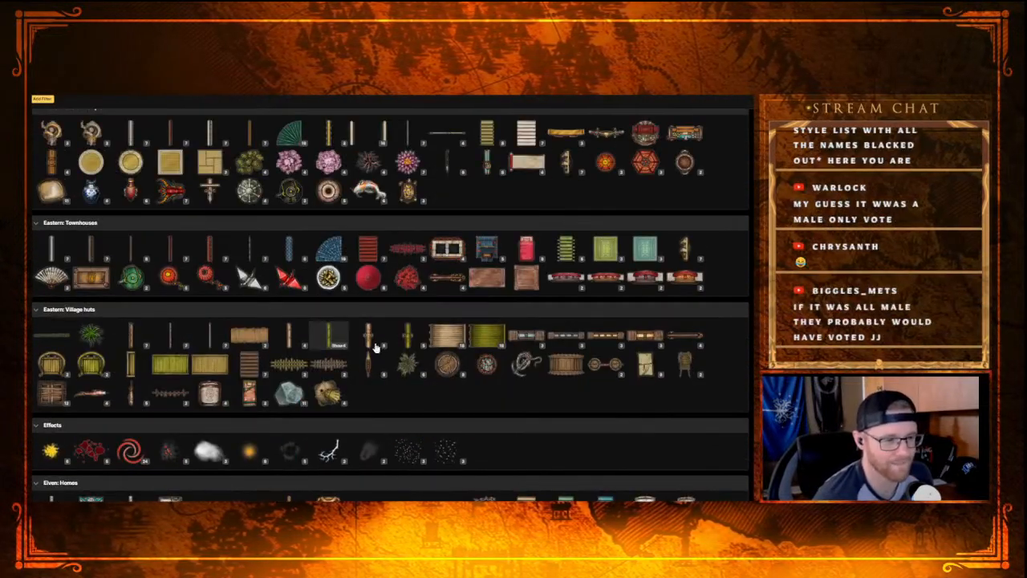
{"action": "scroll", "coordinate": [365, 343], "scroll_direction": "up", "scroll_amount": 1}
{"action": "scroll", "coordinate": [353, 369], "scroll_direction": "up", "scroll_amount": 2}
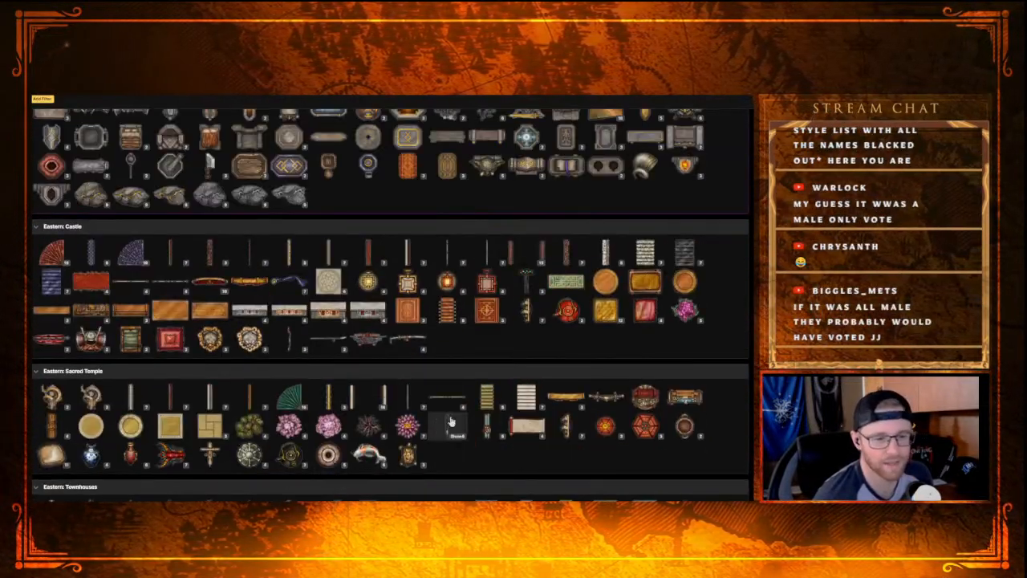
{"action": "scroll", "coordinate": [433, 465], "scroll_direction": "up", "scroll_amount": 1}
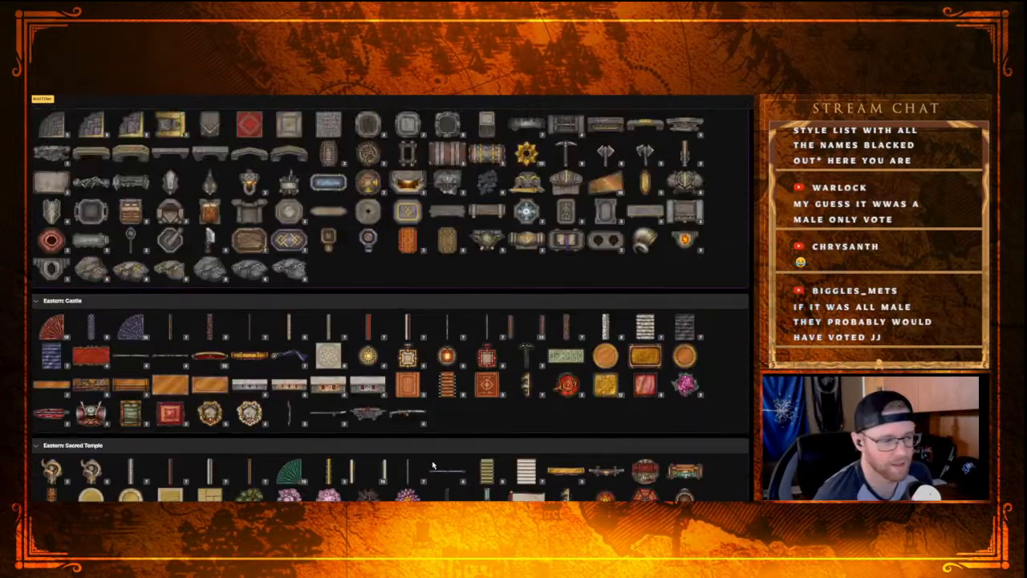
{"action": "scroll", "coordinate": [433, 461], "scroll_direction": "up", "scroll_amount": 4}
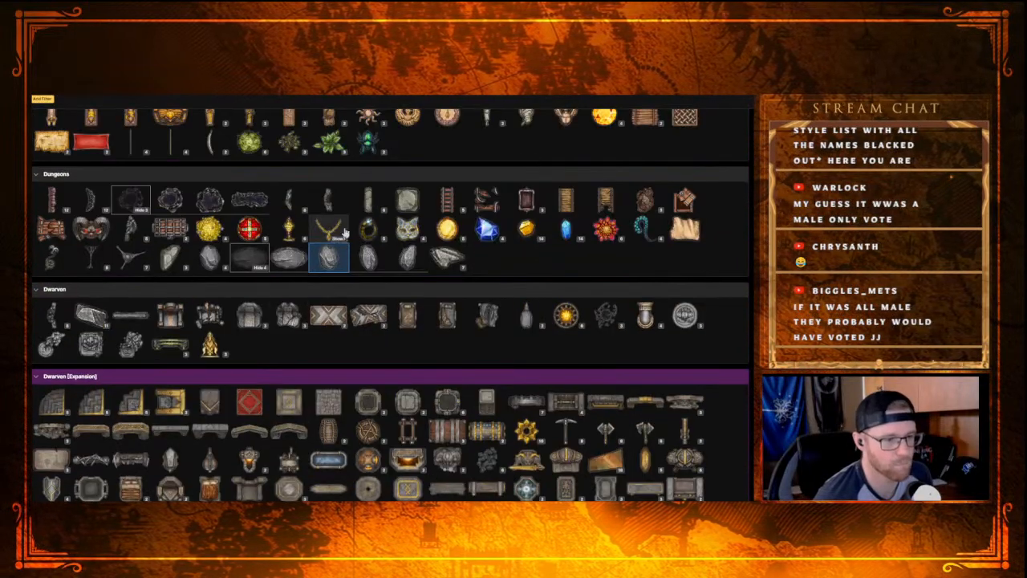
{"action": "scroll", "coordinate": [566, 228], "scroll_direction": "up", "scroll_amount": 5}
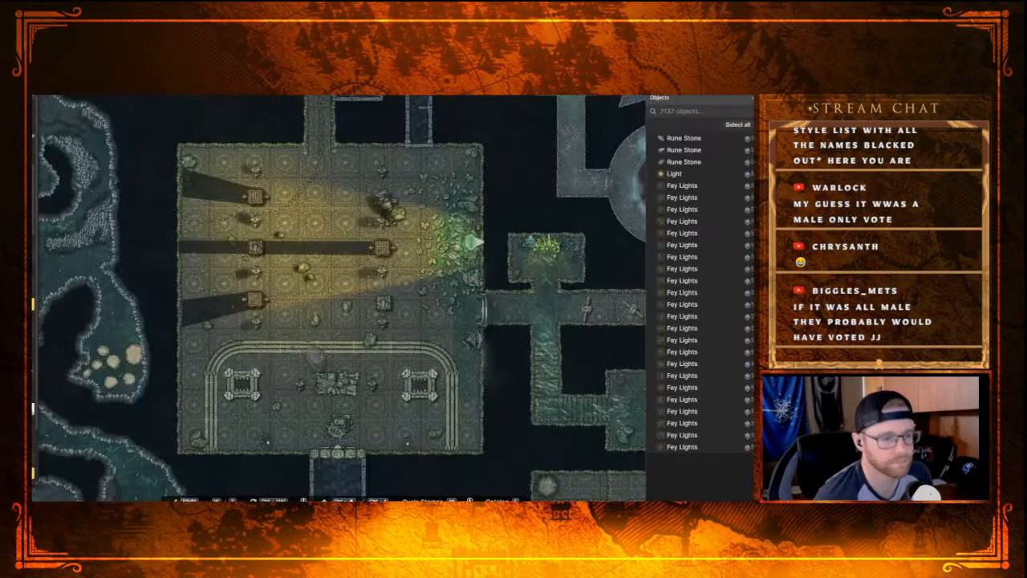
Step: Examine the torch-lit hall and the neighbouring rooms and caves for spots that still need decoration
{"action": "scroll", "coordinate": [355, 325], "scroll_direction": "up", "scroll_amount": 3}
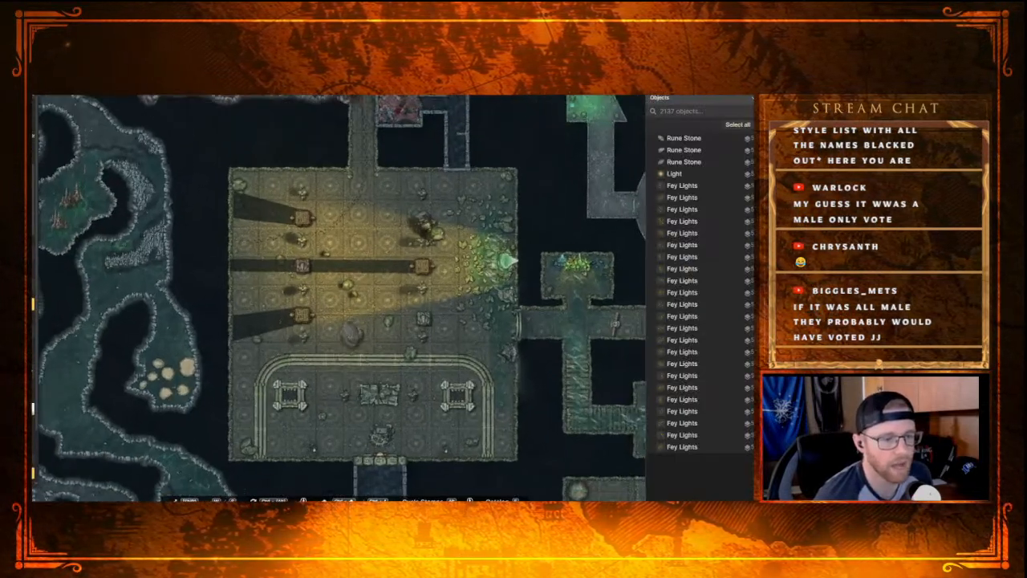
{"action": "left_click_drag", "start_coordinate": [348, 316], "coordinate": [306, 273]}
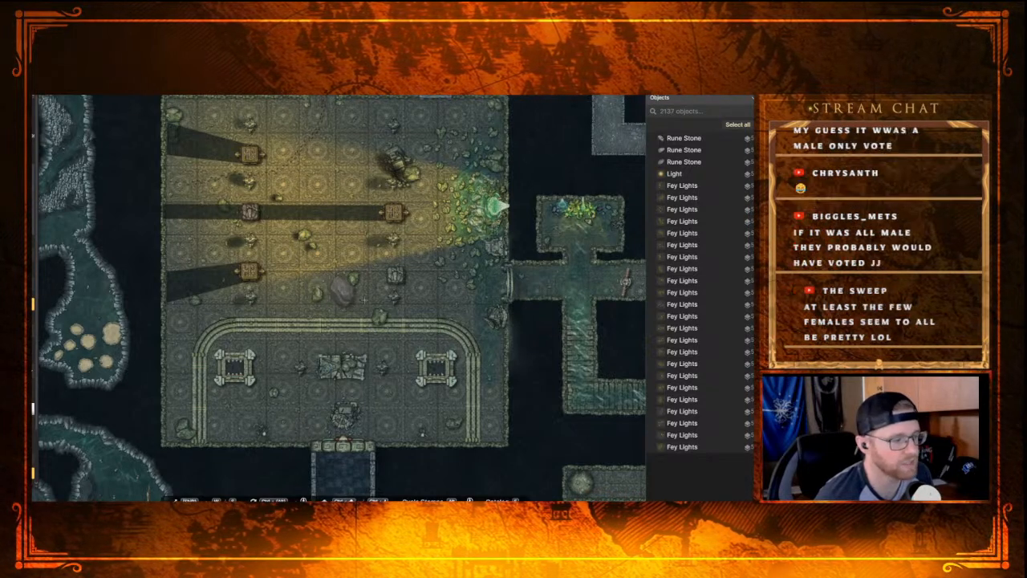
{"action": "left_click_drag", "start_coordinate": [357, 310], "coordinate": [293, 243]}
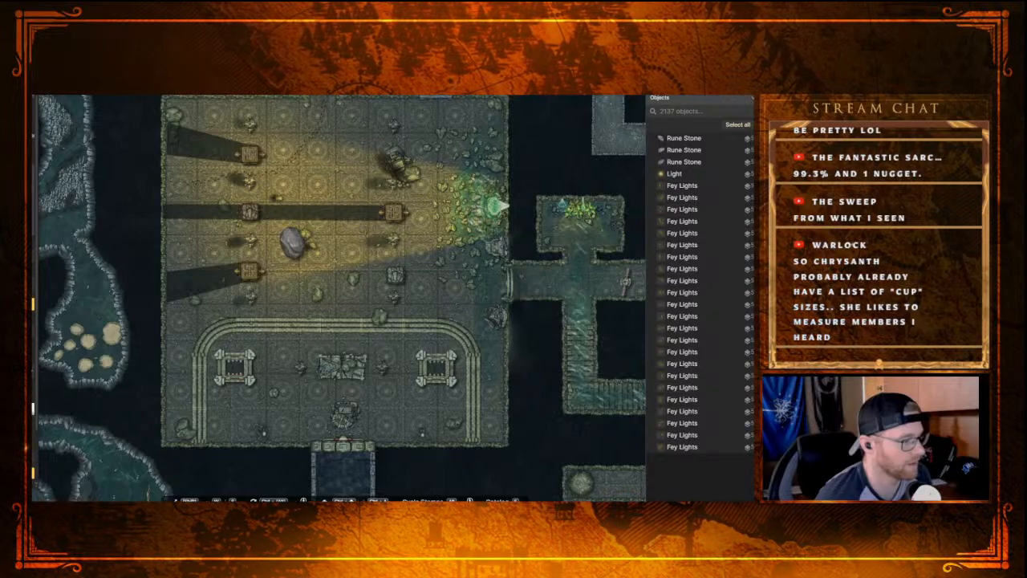
{"action": "scroll", "coordinate": [248, 313], "scroll_direction": "down", "scroll_amount": 5}
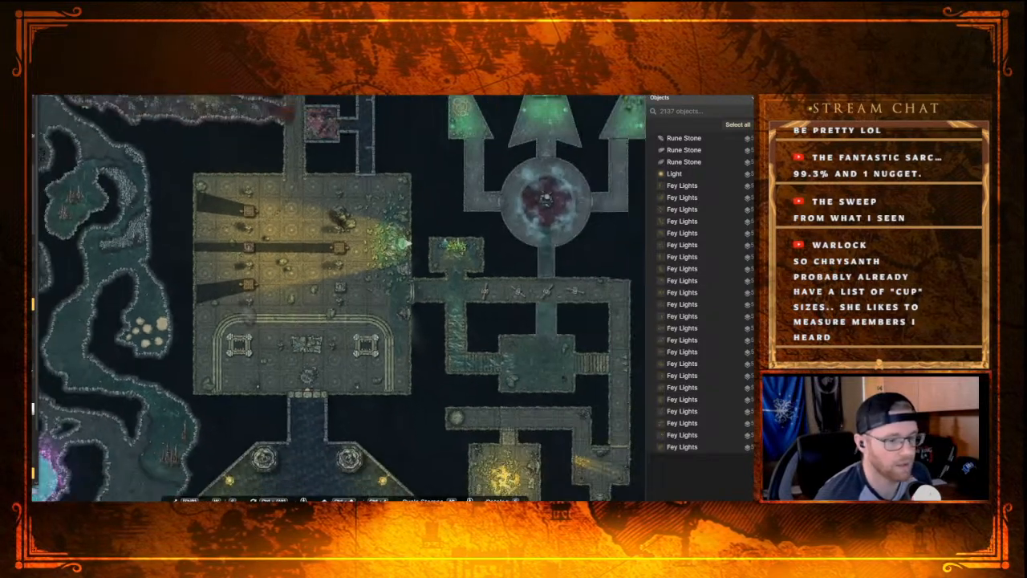
{"action": "scroll", "coordinate": [314, 346], "scroll_direction": "up", "scroll_amount": 3}
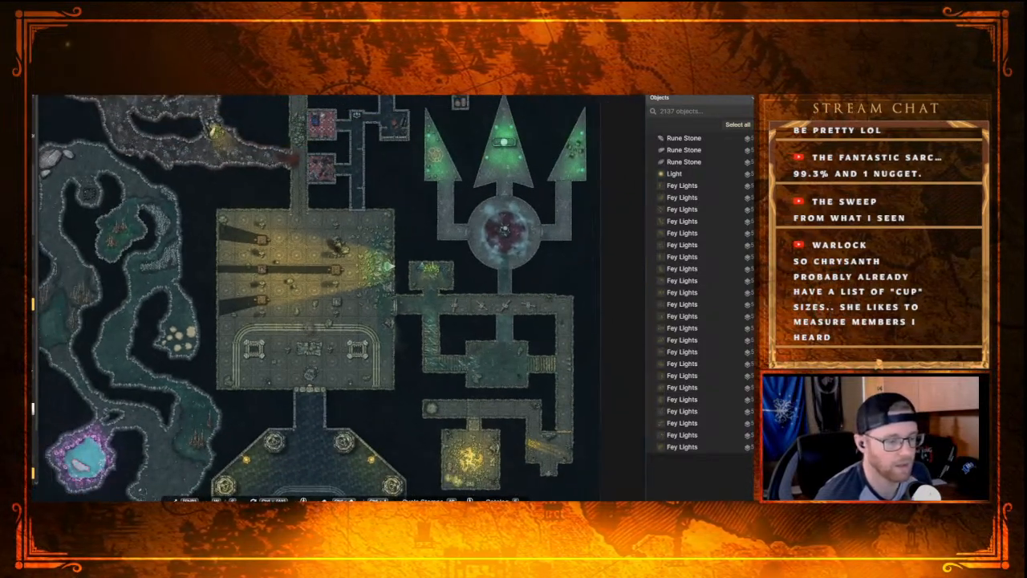
{"action": "scroll", "coordinate": [295, 323], "scroll_direction": "up", "scroll_amount": 3}
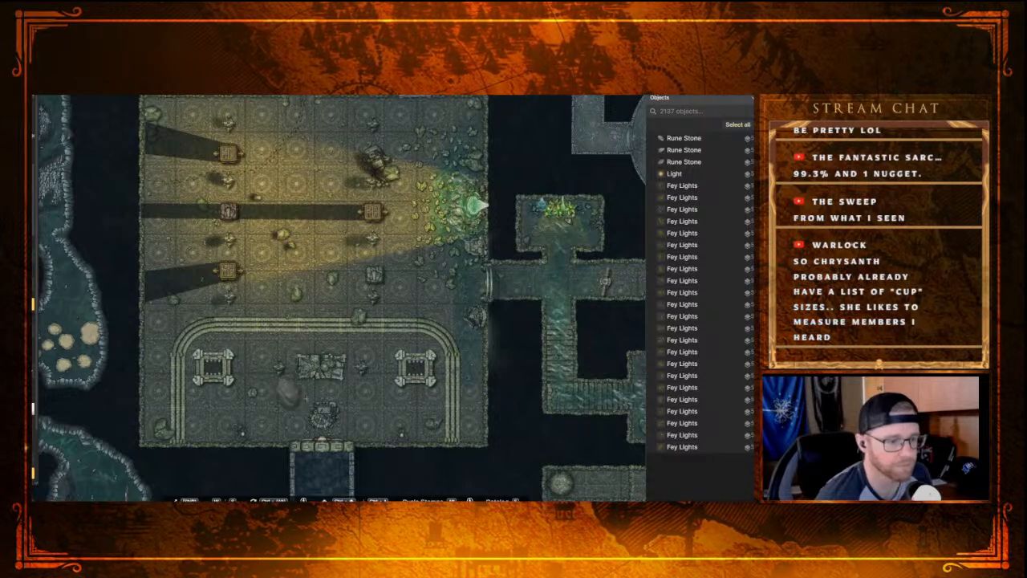
{"action": "scroll", "coordinate": [319, 303], "scroll_direction": "down", "scroll_amount": 2}
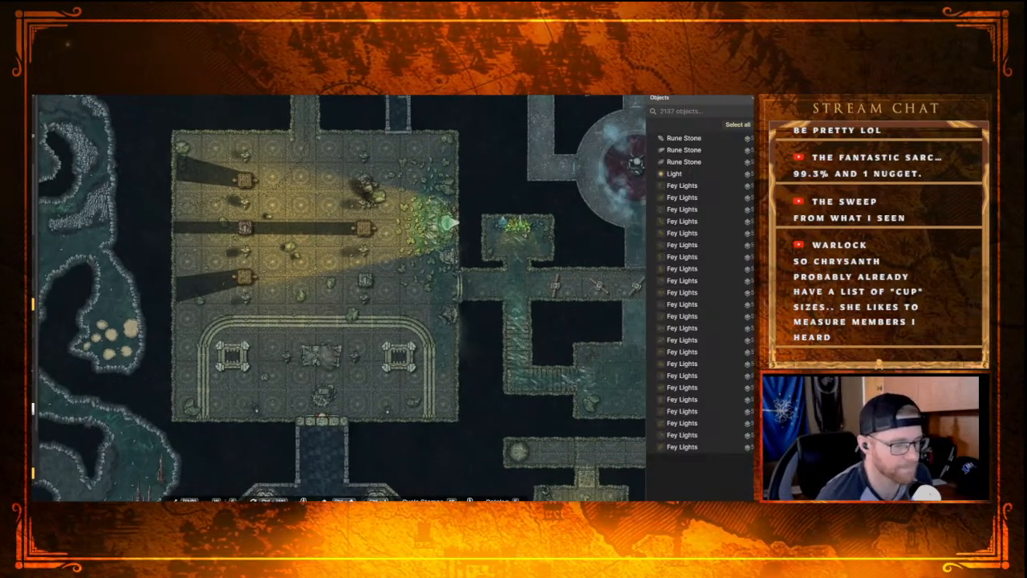
{"action": "scroll", "coordinate": [327, 344], "scroll_direction": "up", "scroll_amount": 1}
{"action": "scroll", "coordinate": [328, 343], "scroll_direction": "up", "scroll_amount": 1}
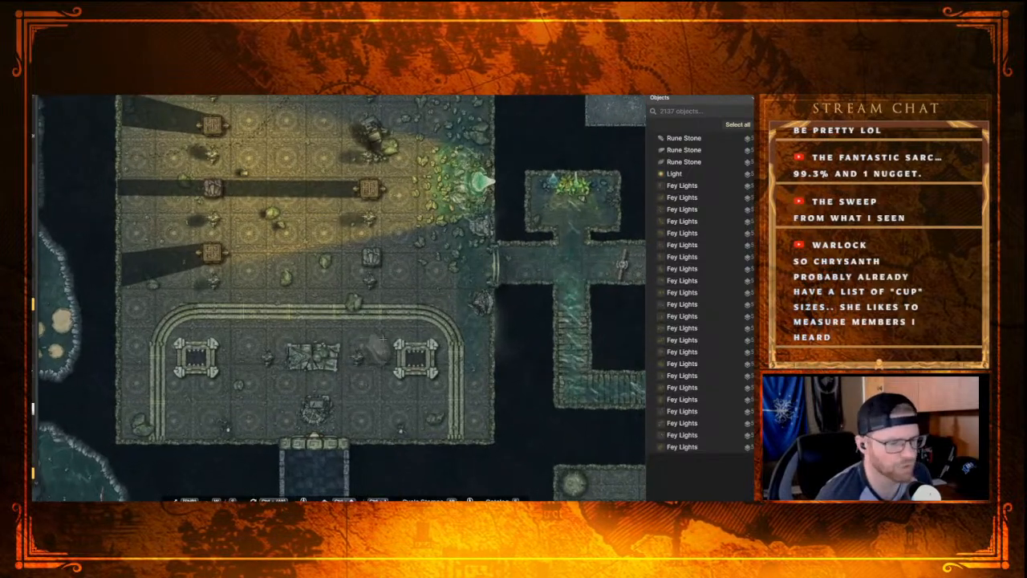
{"action": "left_click_drag", "start_coordinate": [324, 207], "coordinate": [328, 249]}
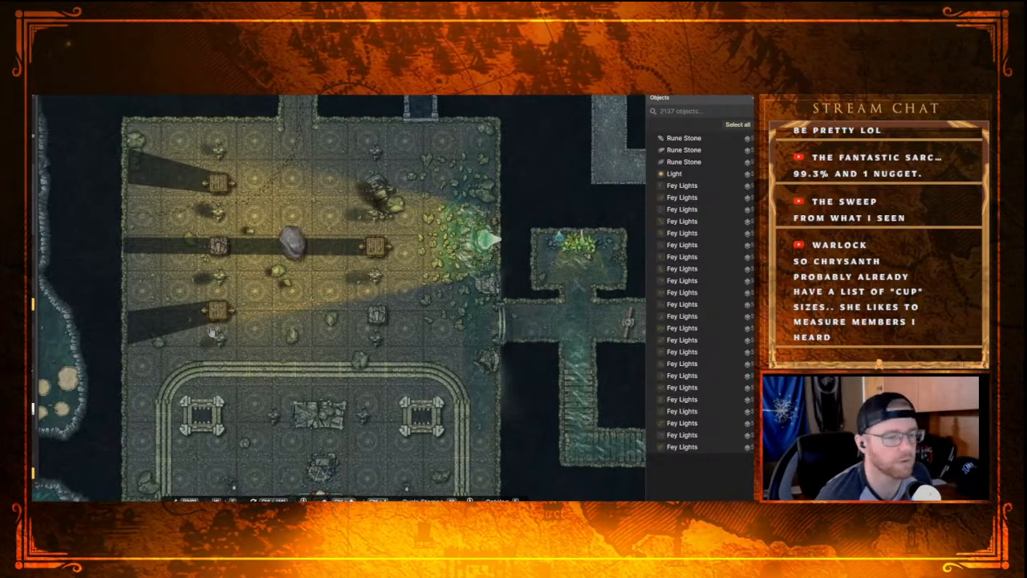
Step: Browse the stamp catalog down to the Jungle: Temple category, expand the Broken Totem group and choose one of its variants
{"action": "key", "text": "e"}
{"action": "scroll", "coordinate": [131, 463], "scroll_direction": "down", "scroll_amount": 3}
{"action": "scroll", "coordinate": [131, 463], "scroll_direction": "down", "scroll_amount": 6}
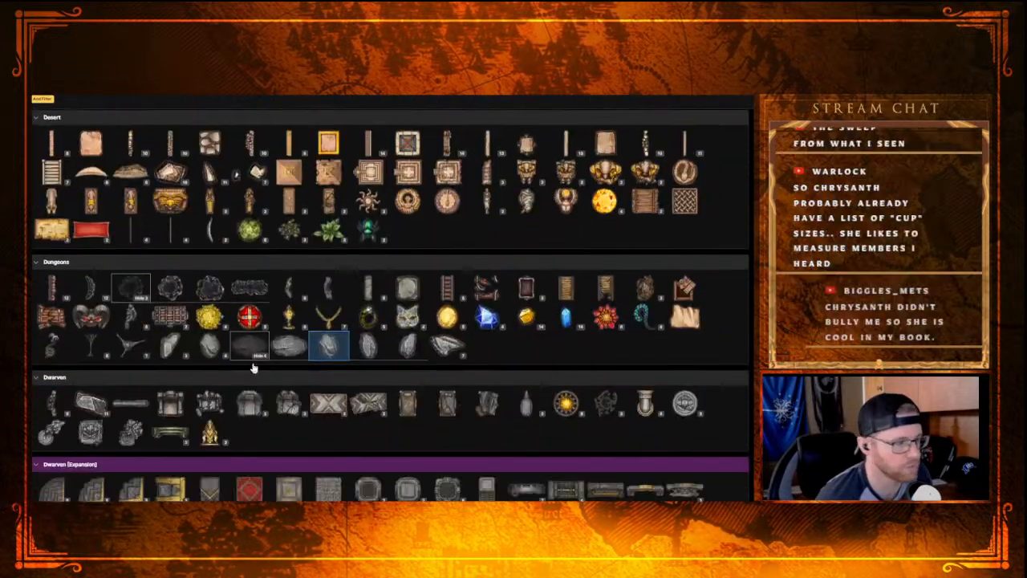
{"action": "scroll", "coordinate": [205, 369], "scroll_direction": "down", "scroll_amount": 5}
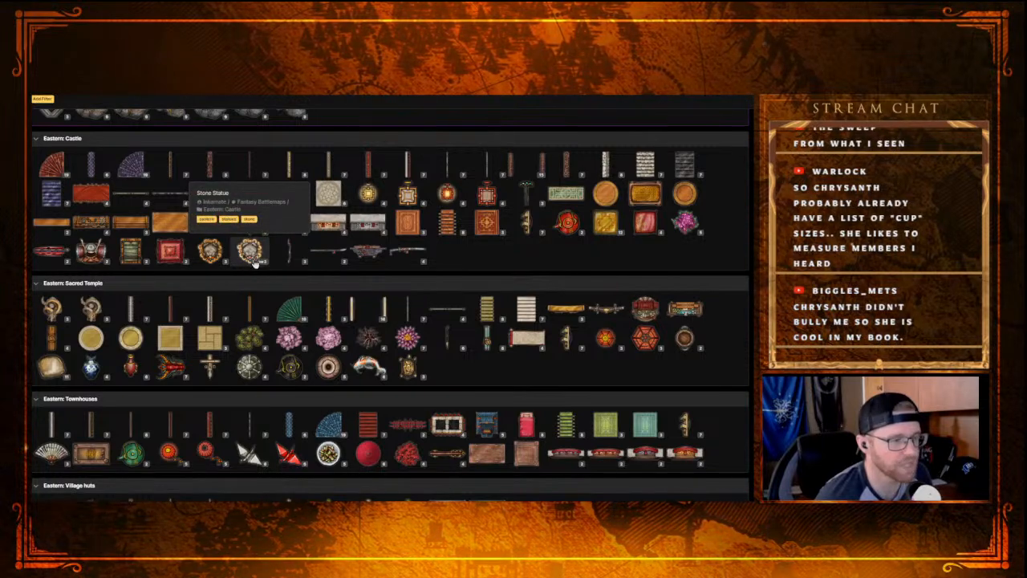
{"action": "scroll", "coordinate": [179, 294], "scroll_direction": "down", "scroll_amount": 10}
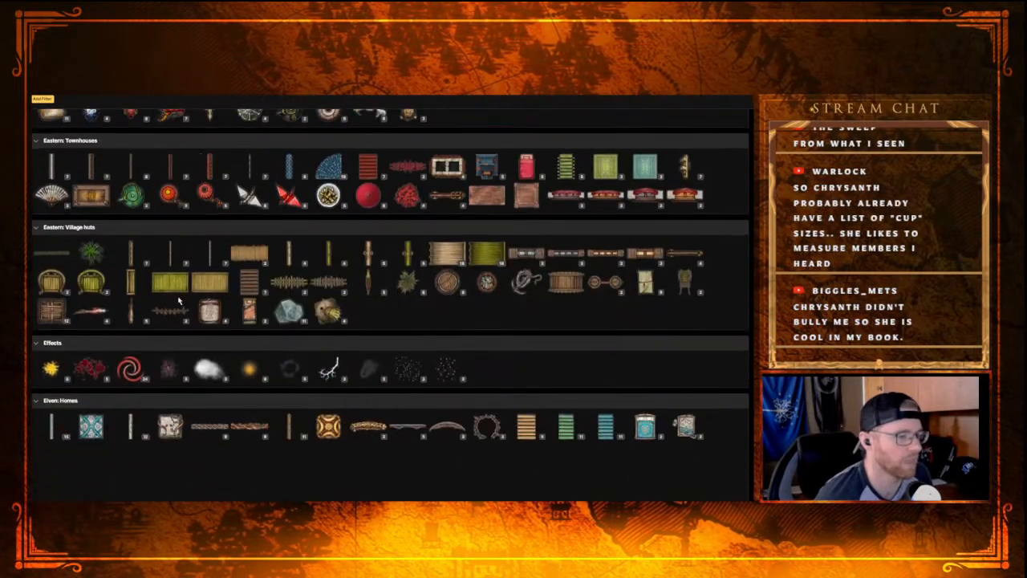
{"action": "scroll", "coordinate": [207, 273], "scroll_direction": "down", "scroll_amount": 15}
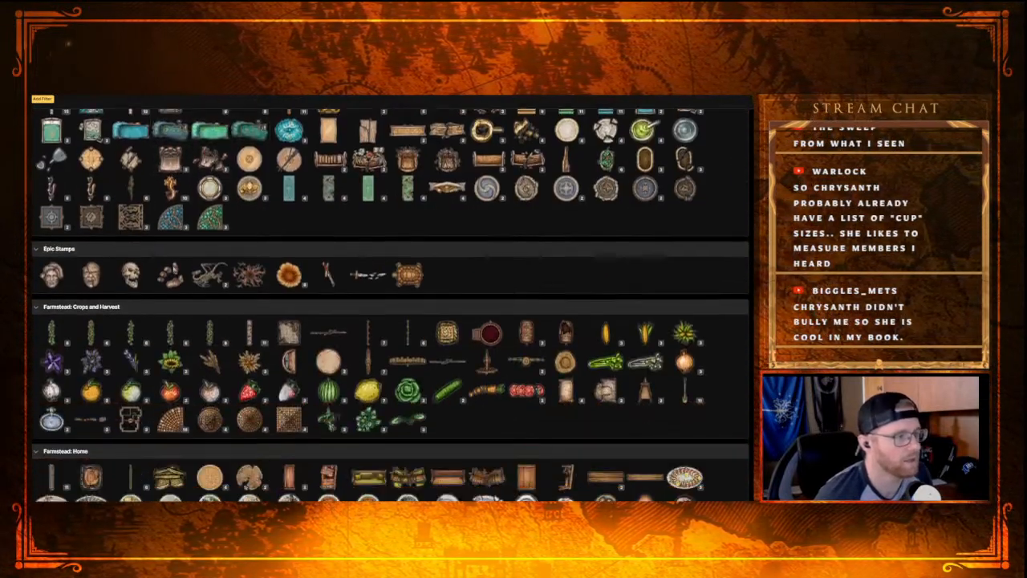
{"action": "scroll", "coordinate": [148, 276], "scroll_direction": "down", "scroll_amount": 6}
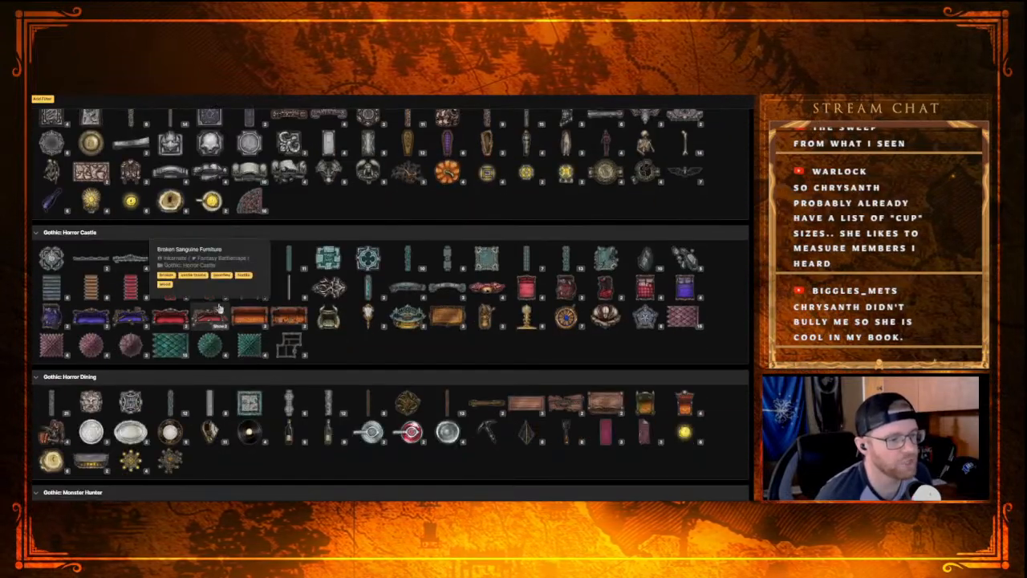
{"action": "scroll", "coordinate": [302, 356], "scroll_direction": "down", "scroll_amount": 1}
{"action": "scroll", "coordinate": [302, 356], "scroll_direction": "down", "scroll_amount": 4}
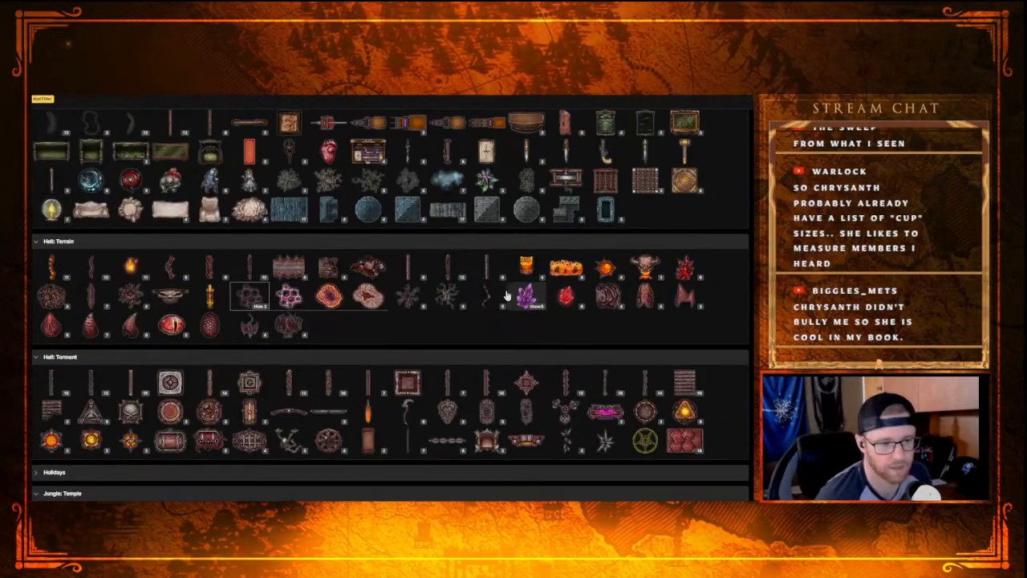
{"action": "scroll", "coordinate": [401, 355], "scroll_direction": "down", "scroll_amount": 2}
{"action": "scroll", "coordinate": [258, 411], "scroll_direction": "down", "scroll_amount": 1}
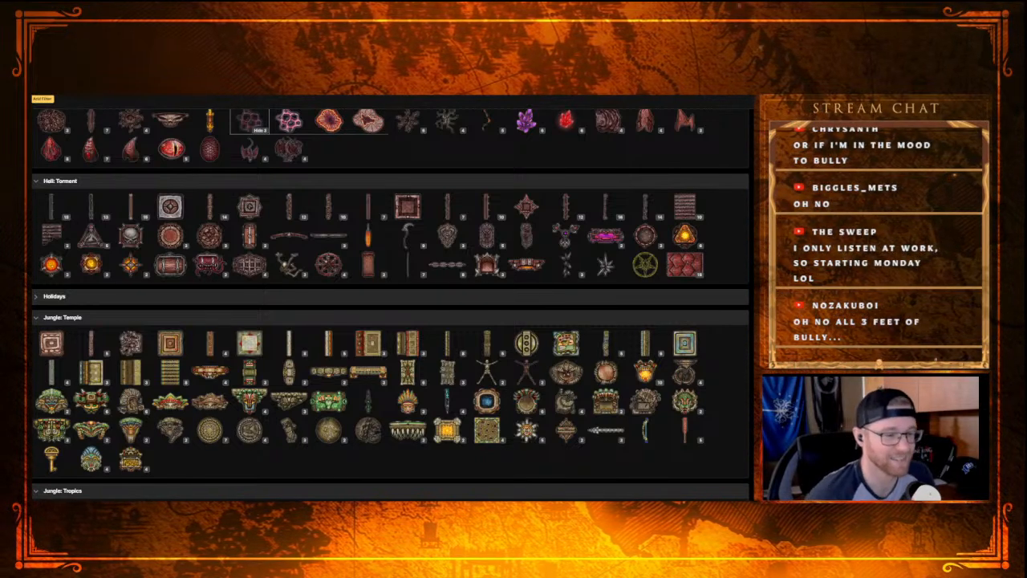
{"action": "scroll", "coordinate": [271, 472], "scroll_direction": "down", "scroll_amount": 1}
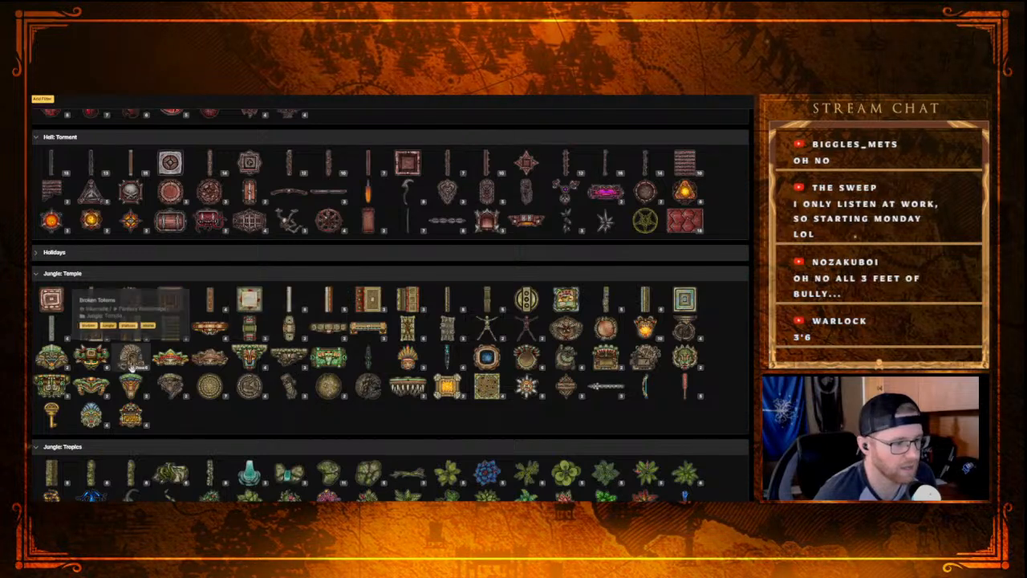
{"action": "left_click", "coordinate": [130, 365]}
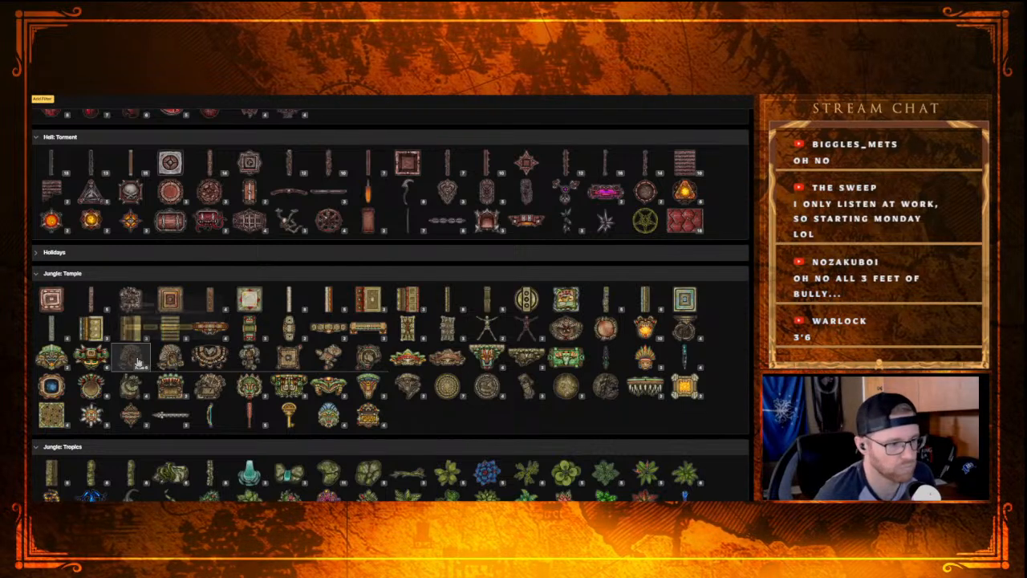
{"action": "left_click", "coordinate": [174, 366]}
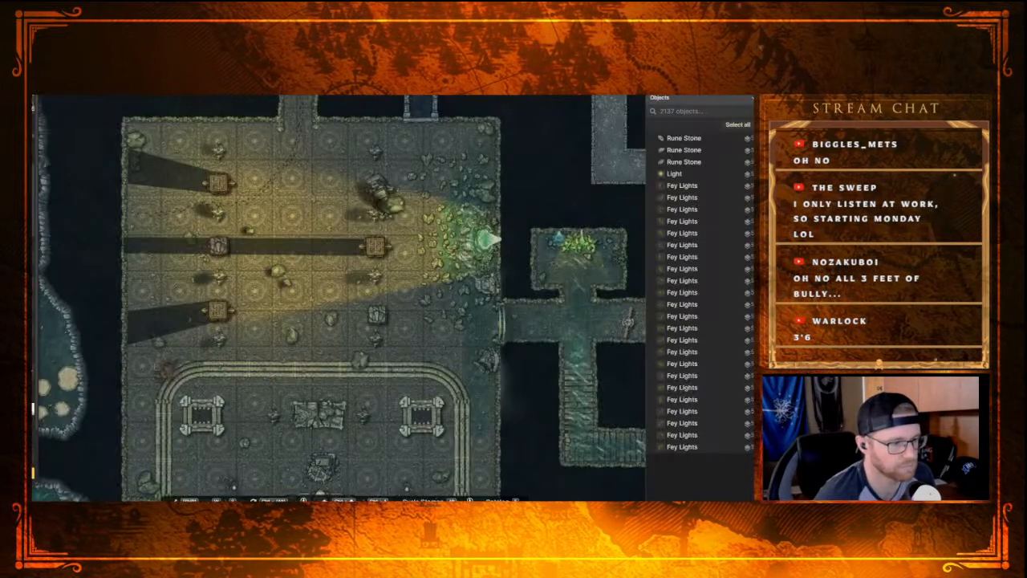
Step: Place a broken totem in the southeastern corner of the torch-lit hall and nudge it against the walls
{"action": "left_click_drag", "start_coordinate": [147, 385], "coordinate": [211, 322]}
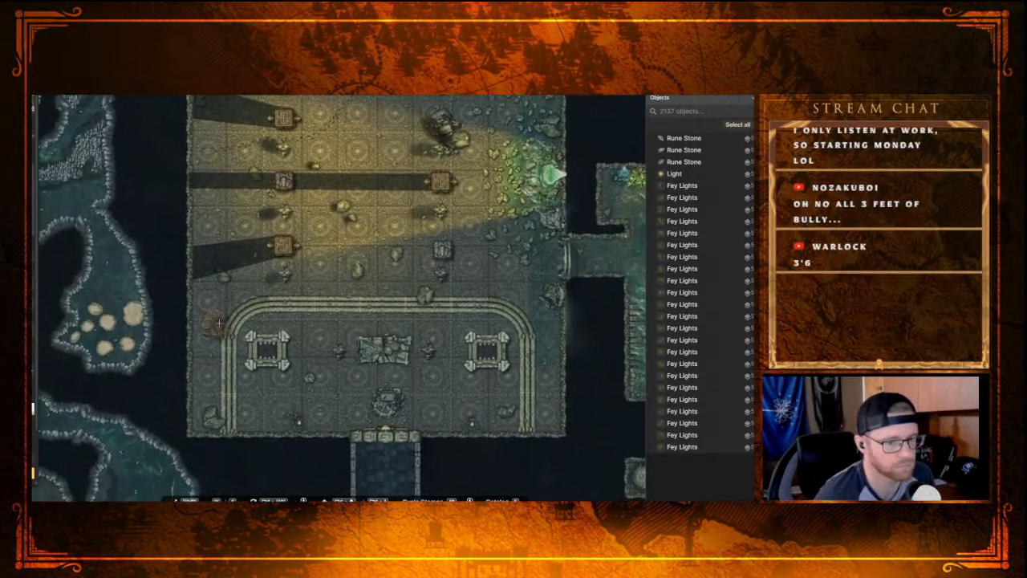
{"action": "left_click", "coordinate": [542, 414]}
{"action": "left_click_drag", "start_coordinate": [471, 428], "coordinate": [496, 462]}
{"action": "left_click_drag", "start_coordinate": [493, 353], "coordinate": [388, 180]}
{"action": "left_click_drag", "start_coordinate": [437, 246], "coordinate": [439, 248]}
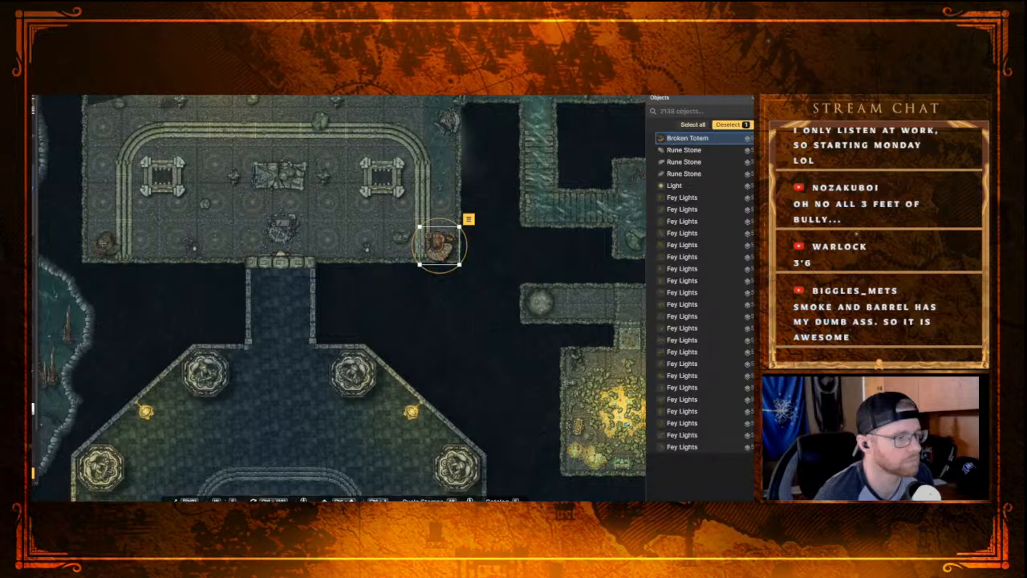
Step: Add a second broken totem in the hall's southwestern corner and move both totems down the layer order
{"action": "key", "text": "ctrl+v"}
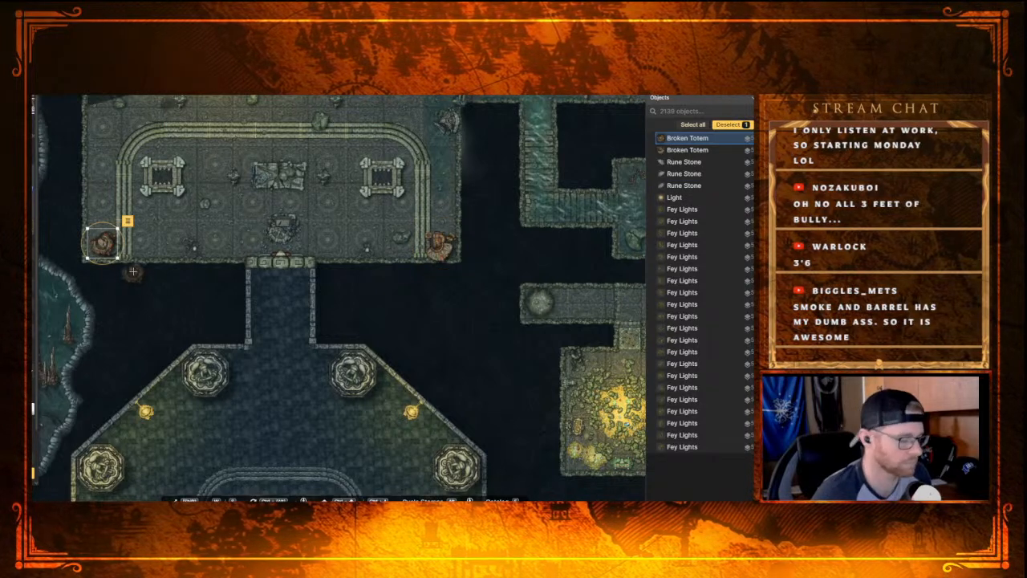
{"action": "key", "text": "Delete"}
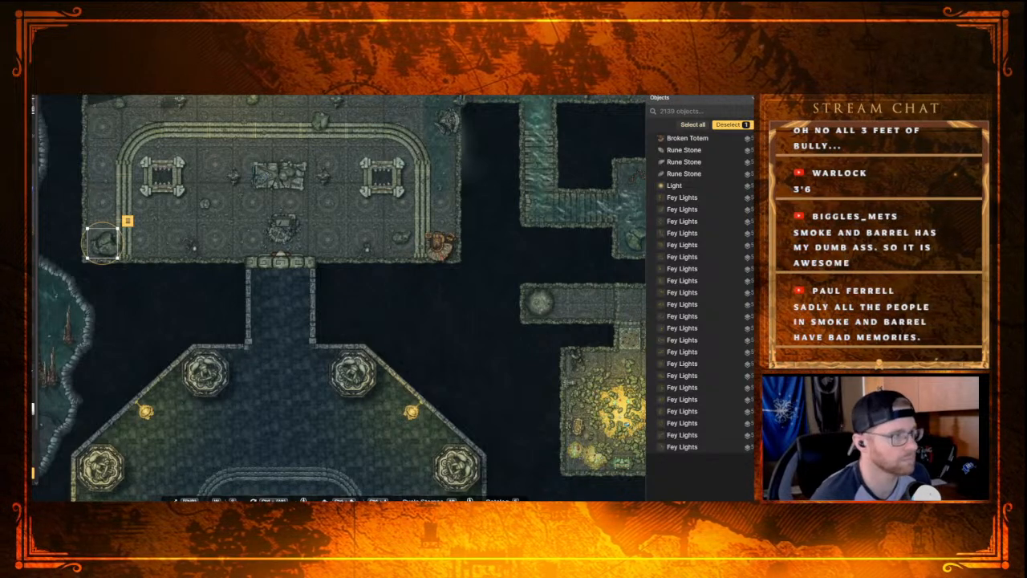
{"action": "left_click", "coordinate": [439, 244]}
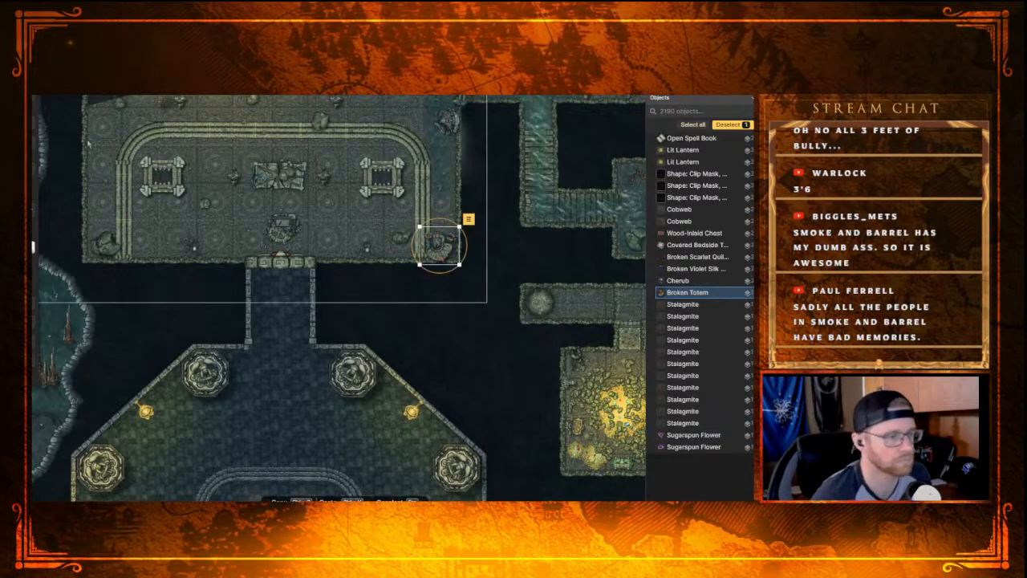
{"action": "key", "text": "Escape"}
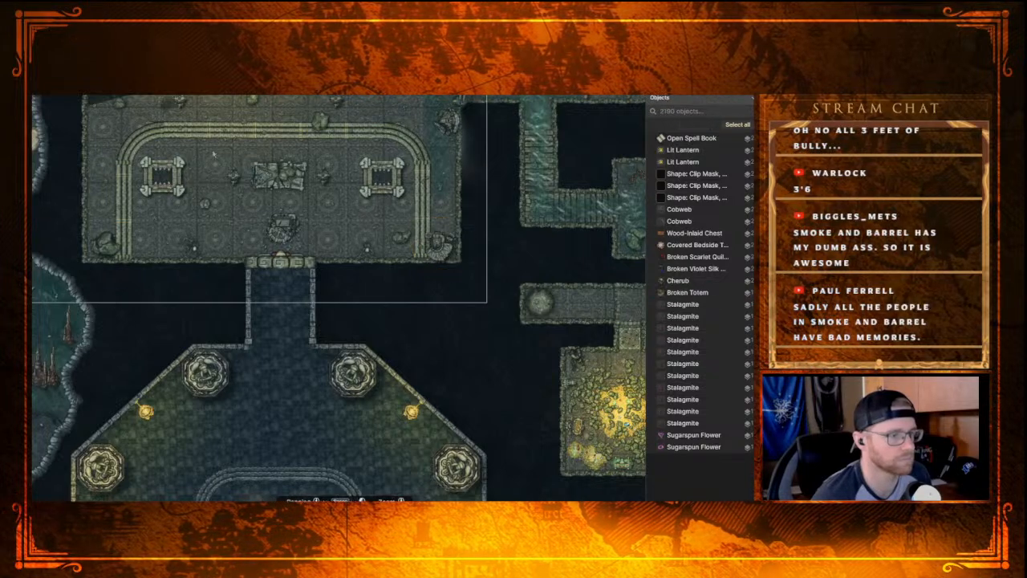
Step: Place a small broken totem in the northeastern corner of the hall and adjust its position beside the wall
{"action": "key", "text": "s"}
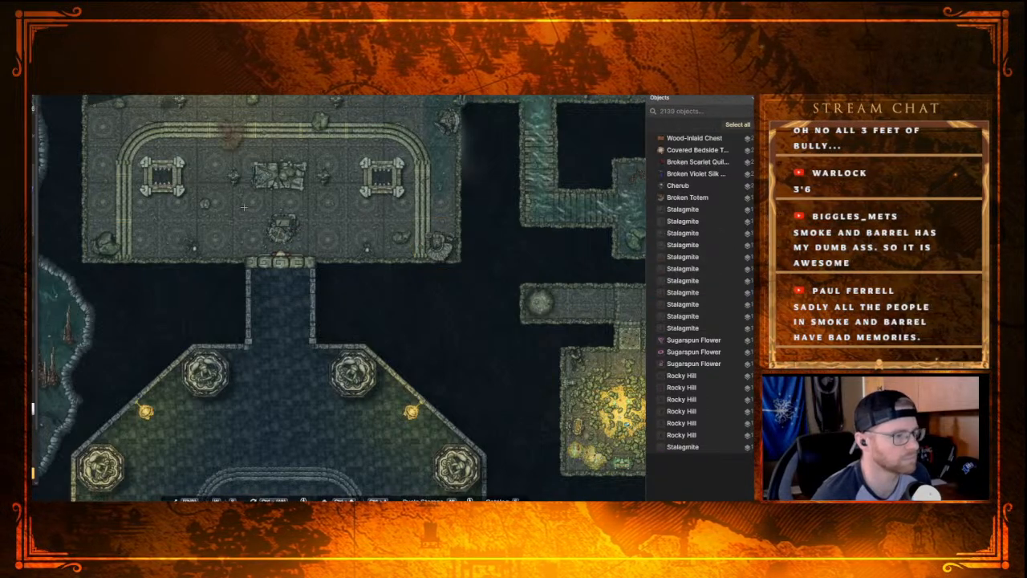
{"action": "left_click_drag", "start_coordinate": [94, 151], "coordinate": [211, 328]}
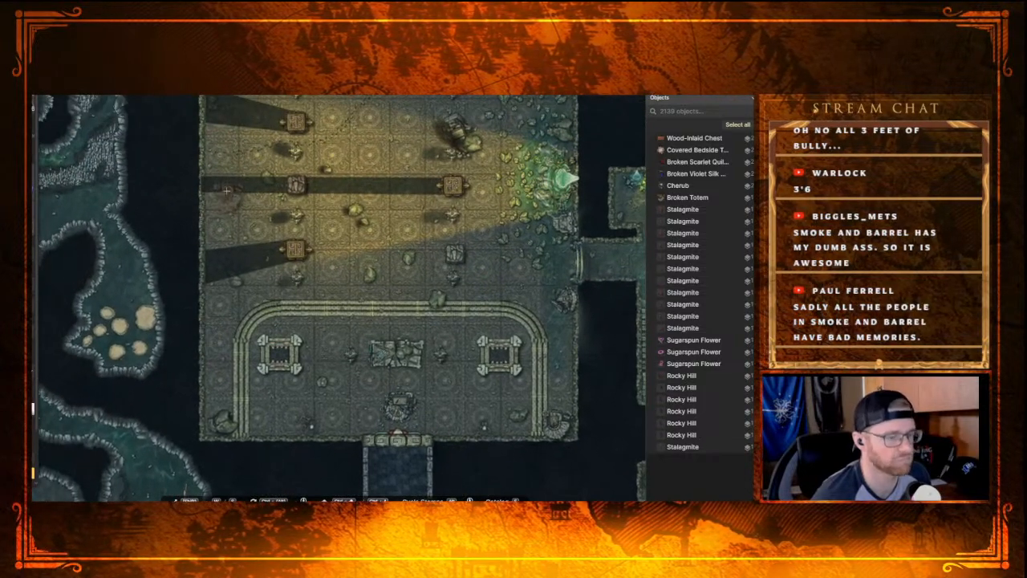
{"action": "left_click_drag", "start_coordinate": [232, 175], "coordinate": [268, 268]}
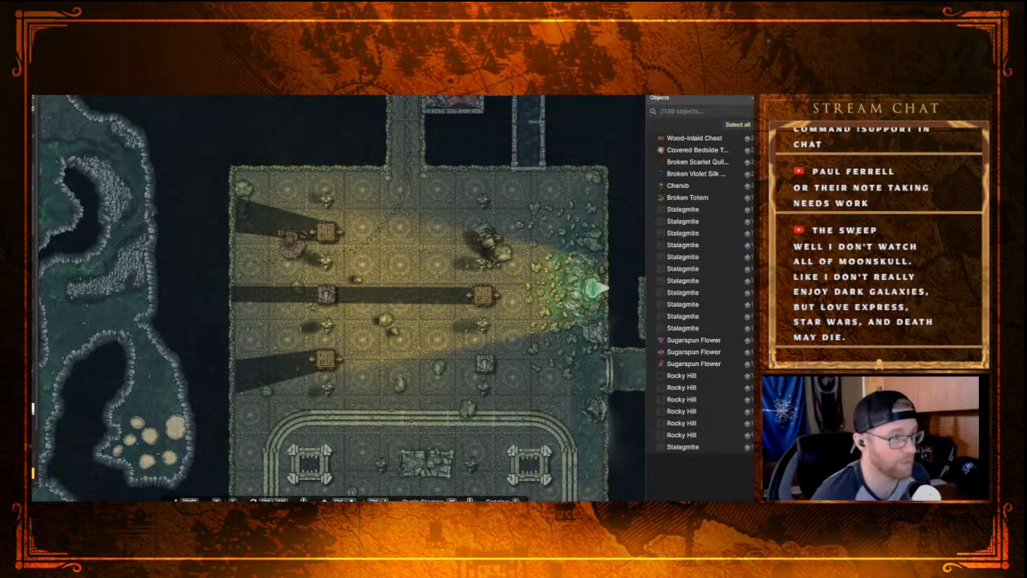
{"action": "left_click", "coordinate": [583, 175]}
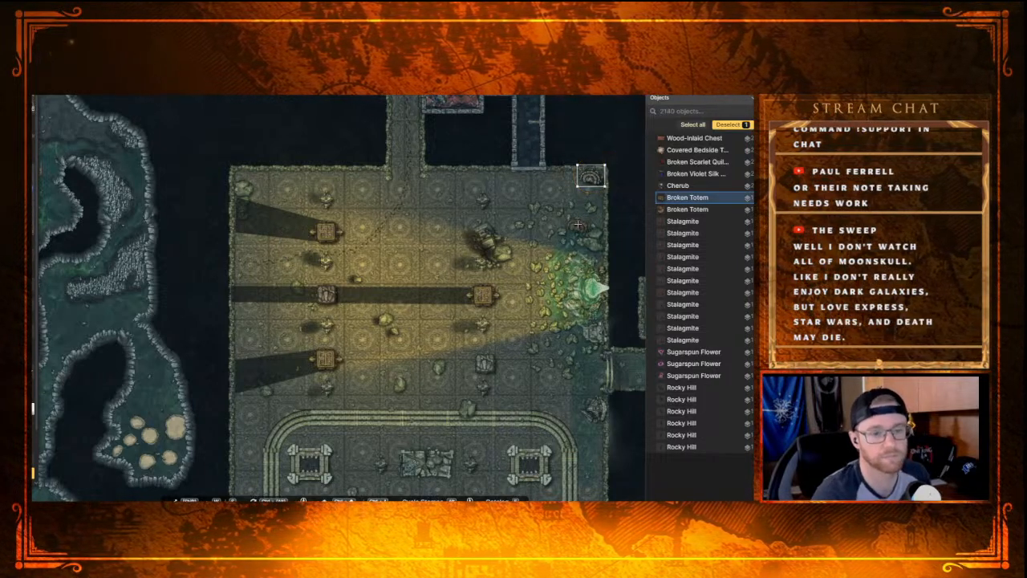
{"action": "left_click_drag", "start_coordinate": [579, 177], "coordinate": [575, 180]}
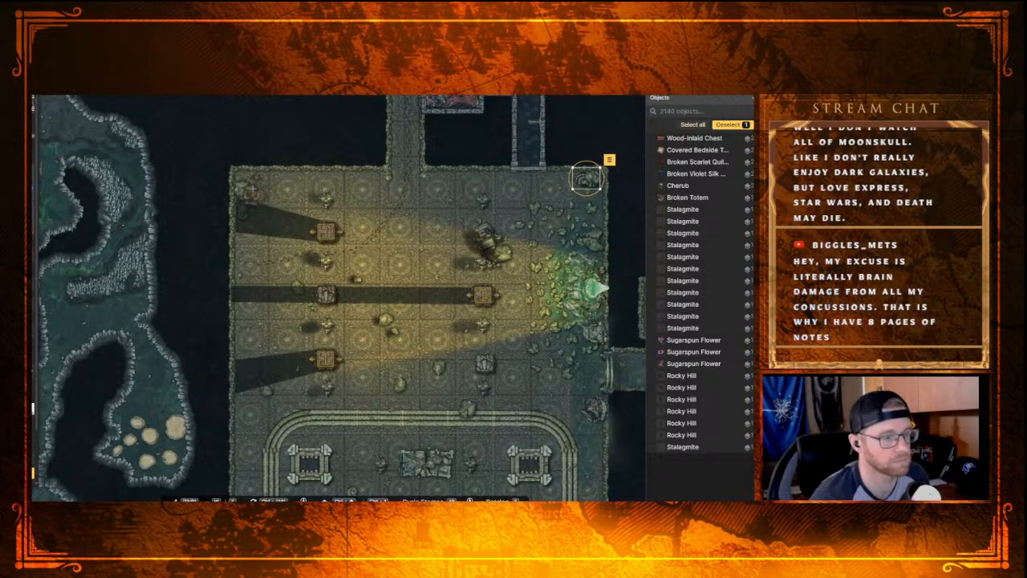
Step: Add another broken totem over the rock in the hall's northwestern corner
{"action": "key", "text": "ctrl+v"}
{"action": "left_click_drag", "start_coordinate": [280, 189], "coordinate": [173, 216]}
{"action": "left_click_drag", "start_coordinate": [256, 189], "coordinate": [255, 189]}
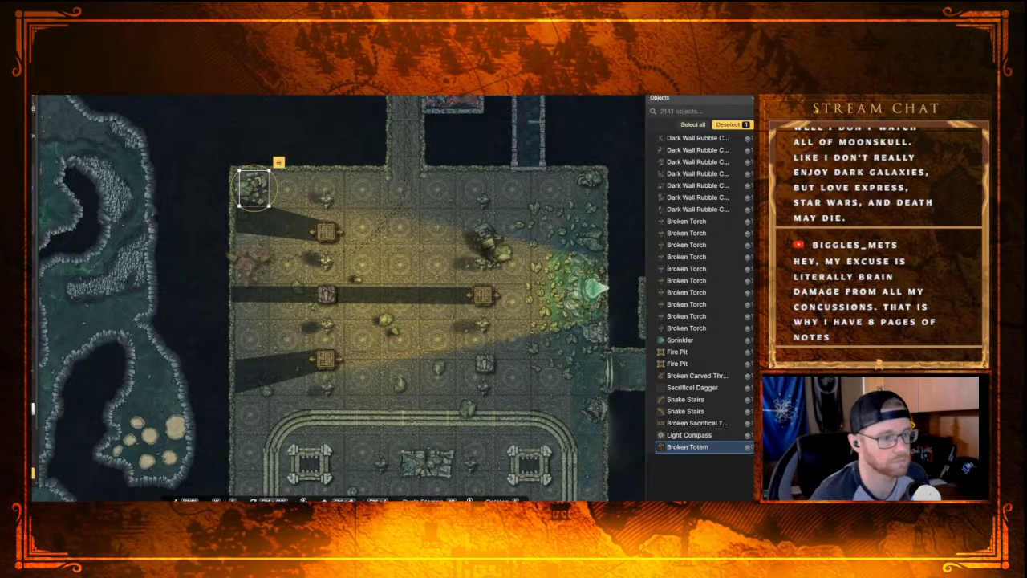
Step: Place a larger broken totem against the middle of the hall's western wall, in the central pillar's shadow, and enlarge it slightly
{"action": "left_click_drag", "start_coordinate": [253, 262], "coordinate": [263, 228]}
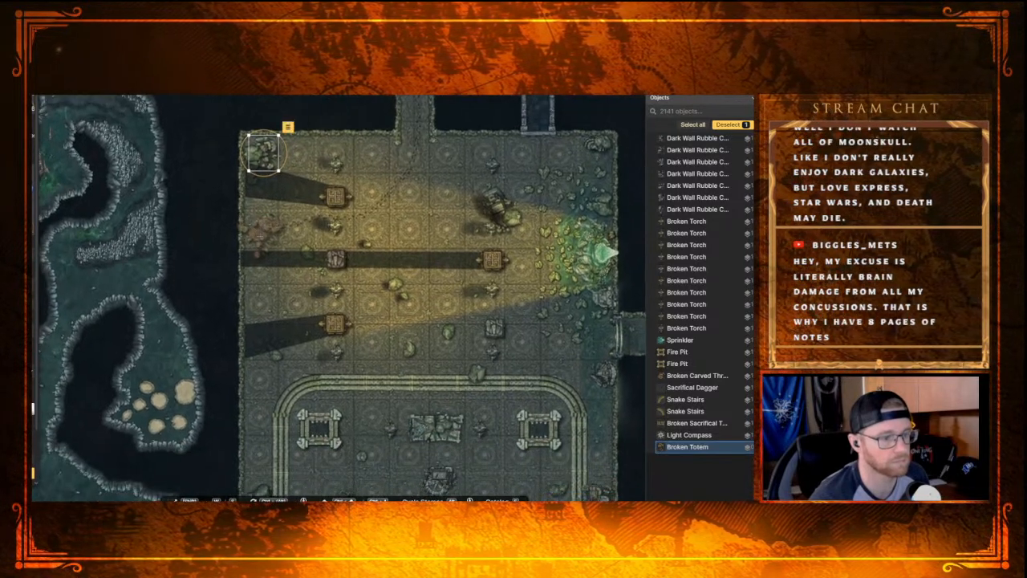
{"action": "left_click", "coordinate": [268, 266]}
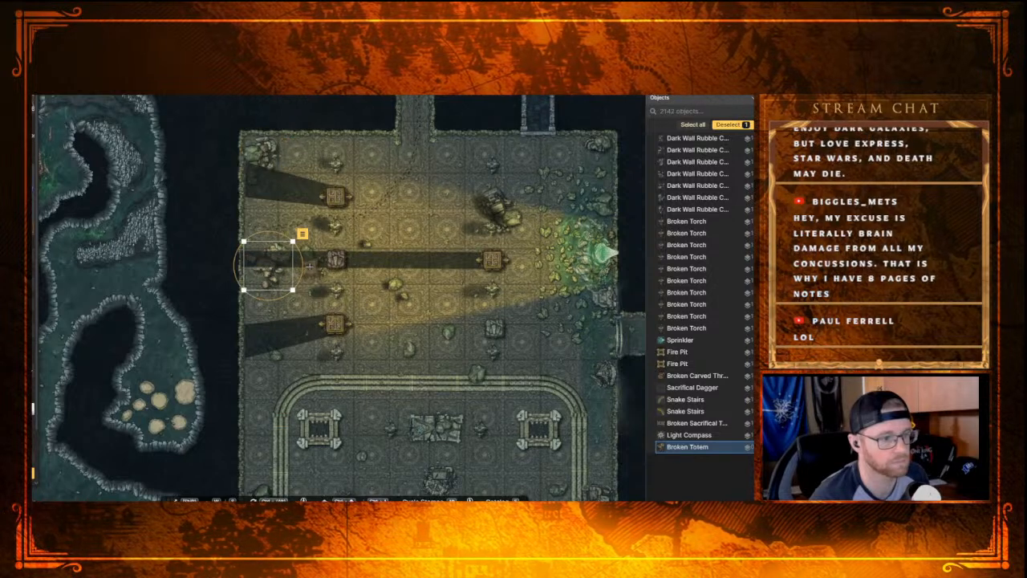
{"action": "left_click_drag", "start_coordinate": [302, 269], "coordinate": [283, 237]}
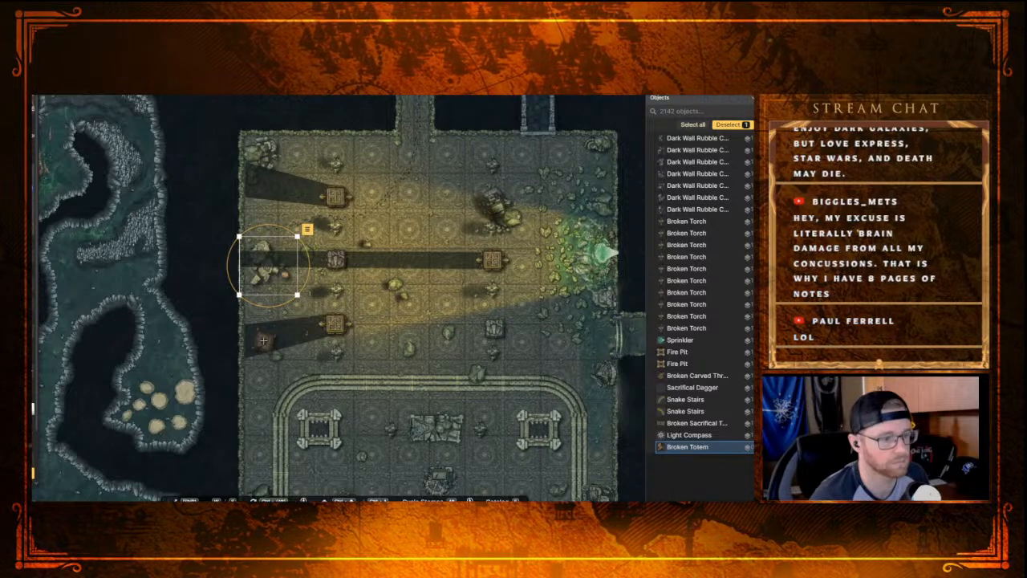
{"action": "left_click_drag", "start_coordinate": [265, 356], "coordinate": [271, 283]}
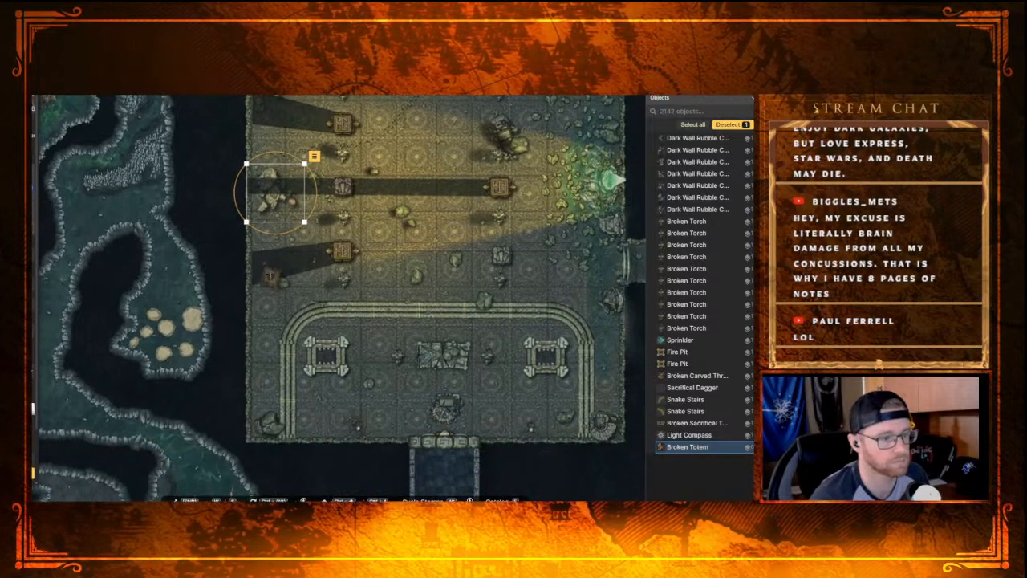
Step: Place a small, square broken totem beside the hall's western wall, just outside the curved stairs
{"action": "mouse_move", "coordinate": [263, 329]}
{"action": "left_mouse_down"}
{"action": "mouse_move", "coordinate": [317, 369]}
{"action": "mouse_move", "coordinate": [282, 320]}
{"action": "mouse_move", "coordinate": [273, 325]}
{"action": "left_mouse_up"}
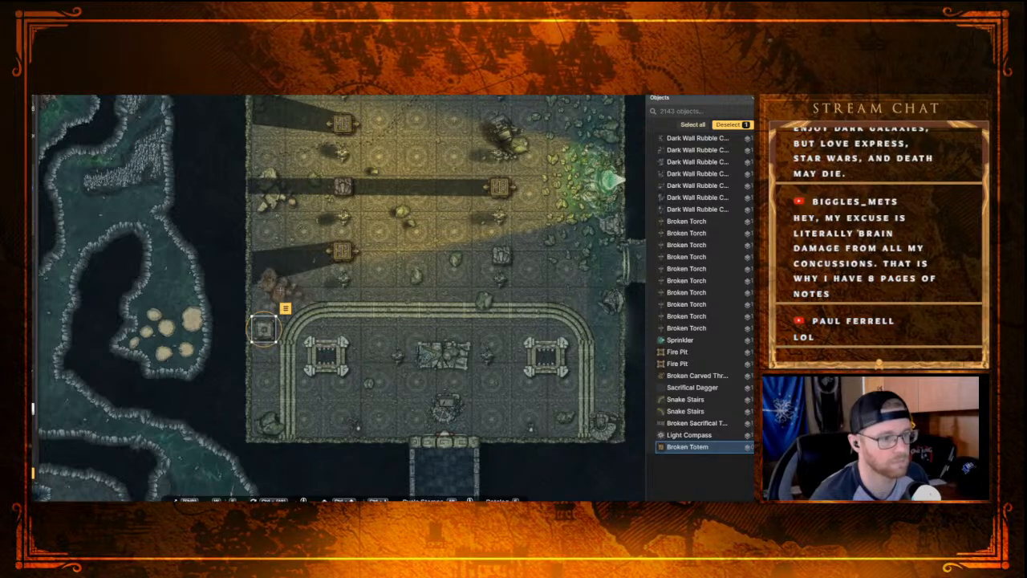
{"action": "left_click_drag", "start_coordinate": [351, 252], "coordinate": [329, 374]}
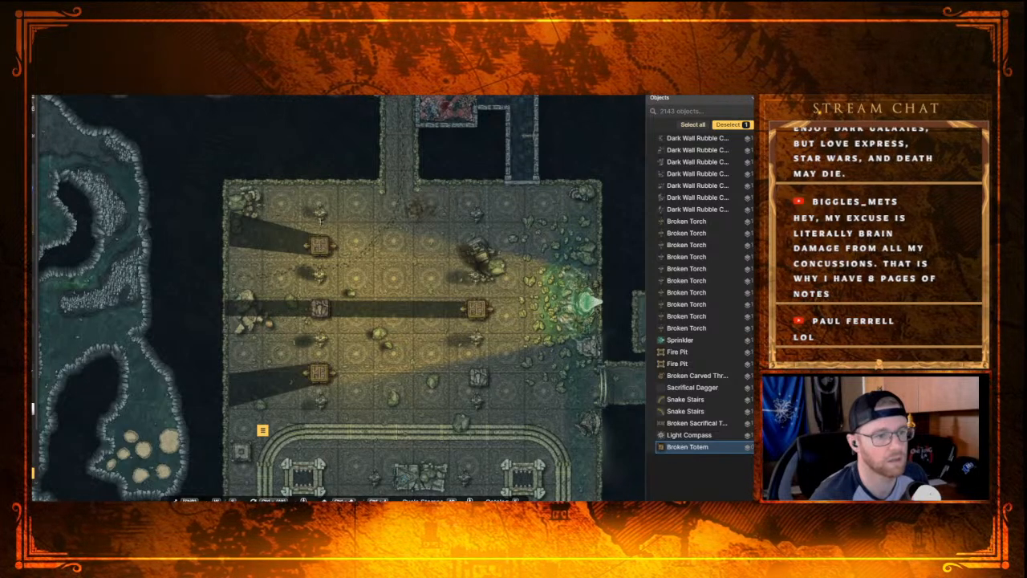
Step: Place a broken jaguar decoration from the Jungle: Temple stamps against the northern wall on each side of the hall's entrance
{"action": "key", "text": "e"}
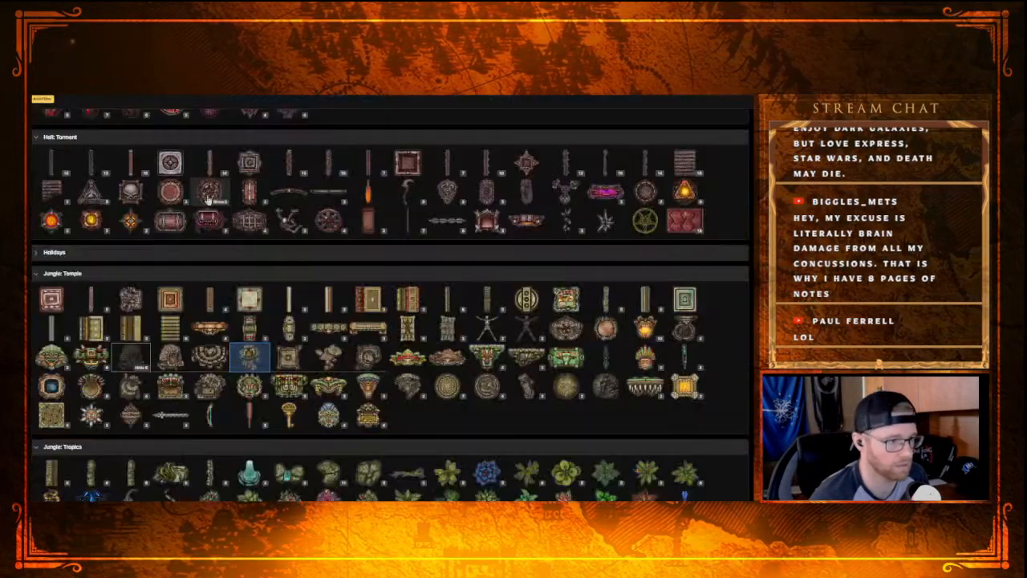
{"action": "left_click", "coordinate": [526, 362]}
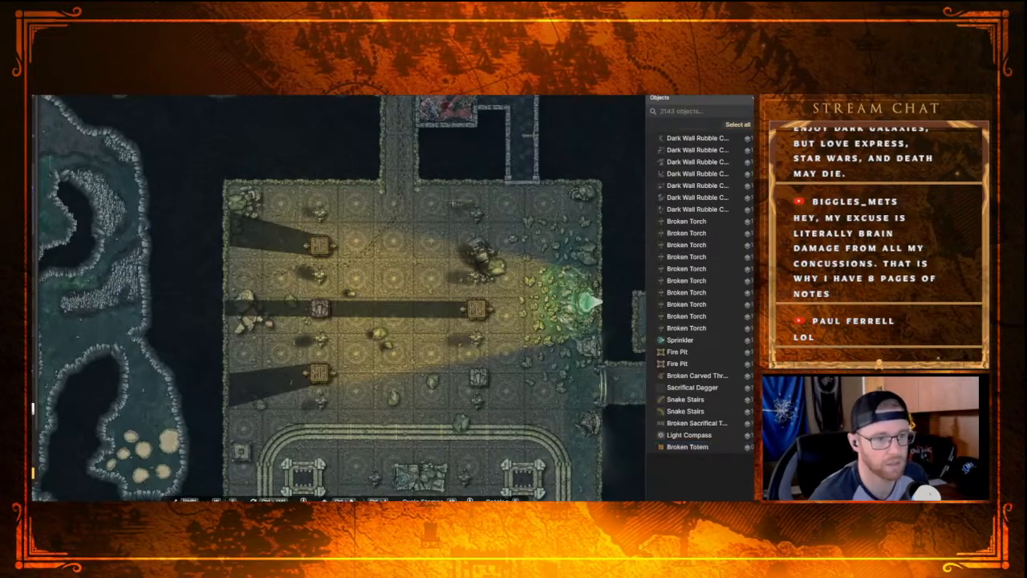
{"action": "left_click", "coordinate": [434, 191]}
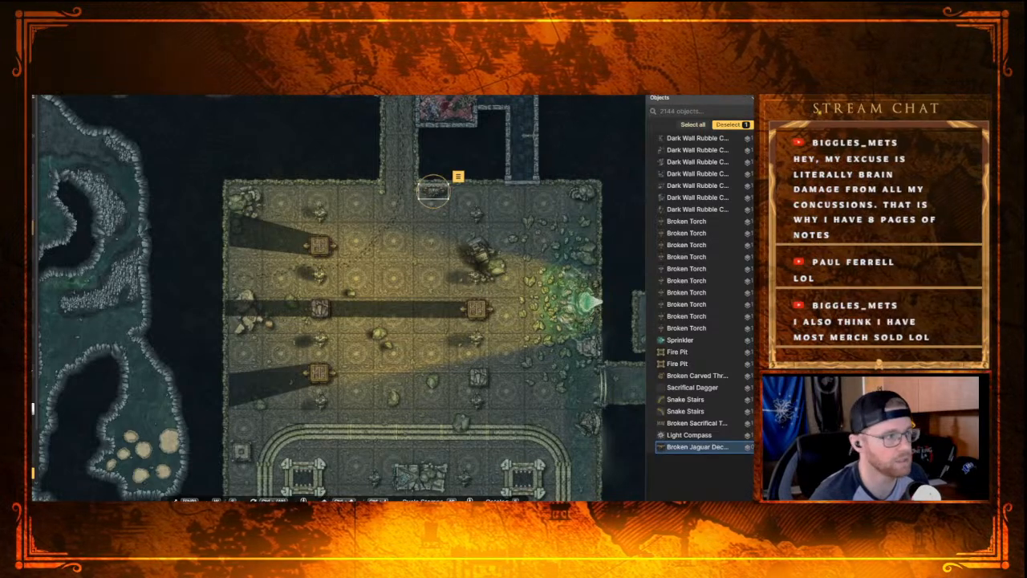
{"action": "left_click", "coordinate": [365, 194]}
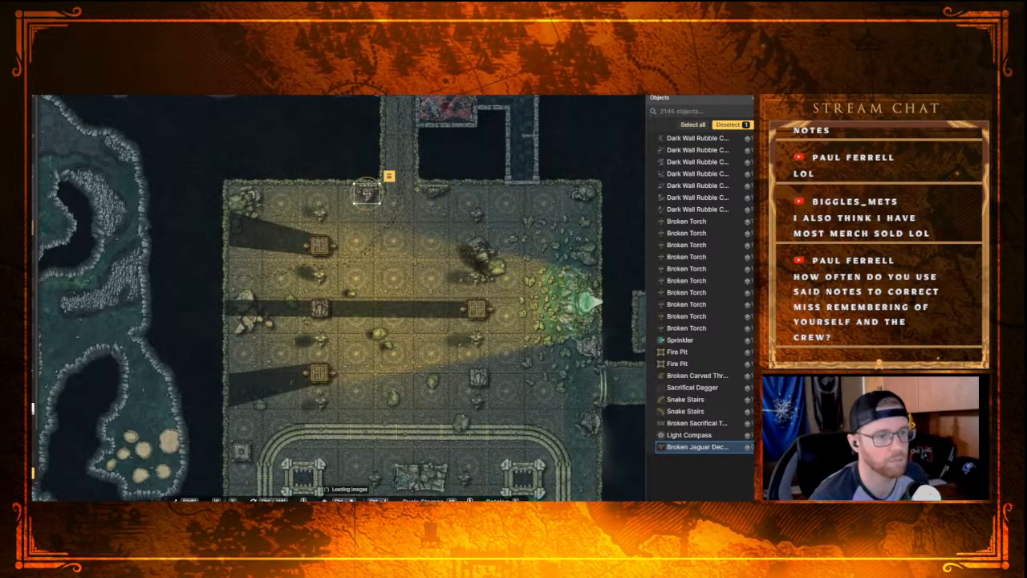
{"action": "key", "text": "Escape"}
Step: Add a broken jaguar decoration at the western wall, in the southern pillar's shadow, and nudge it toward the wall
{"action": "left_click_drag", "start_coordinate": [372, 403], "coordinate": [325, 342]}
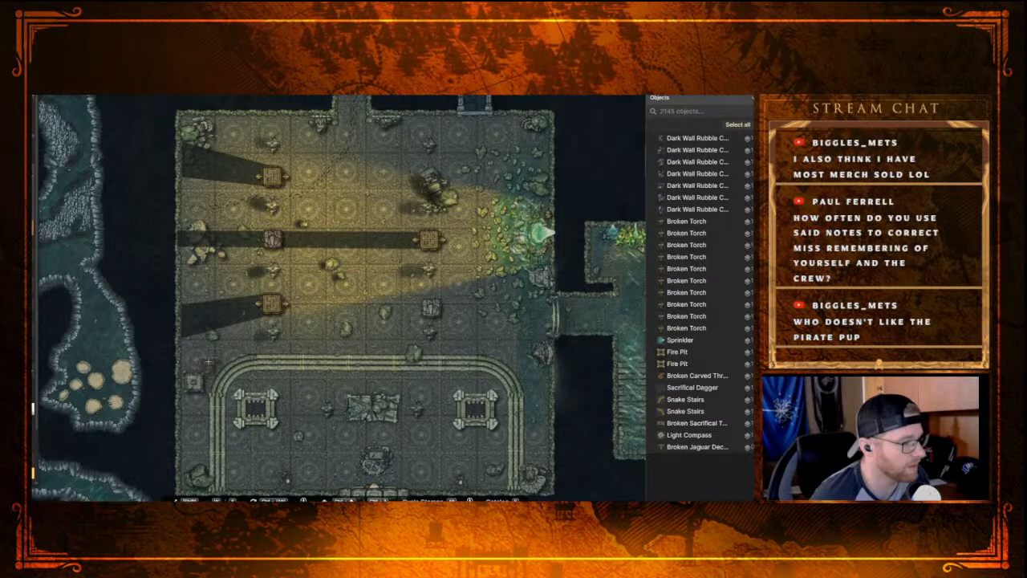
{"action": "left_click_drag", "start_coordinate": [238, 290], "coordinate": [215, 325]}
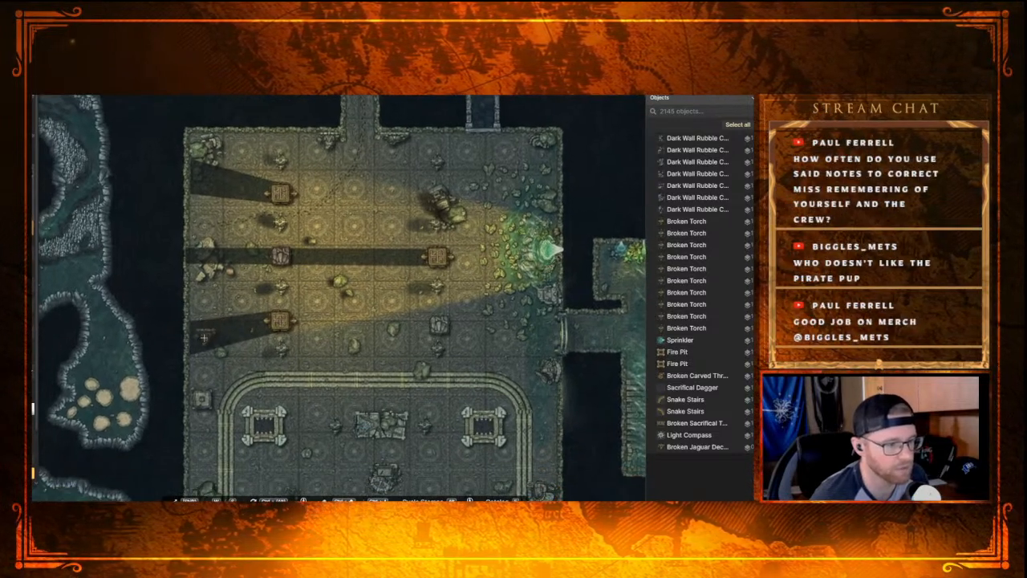
{"action": "left_click", "coordinate": [210, 329]}
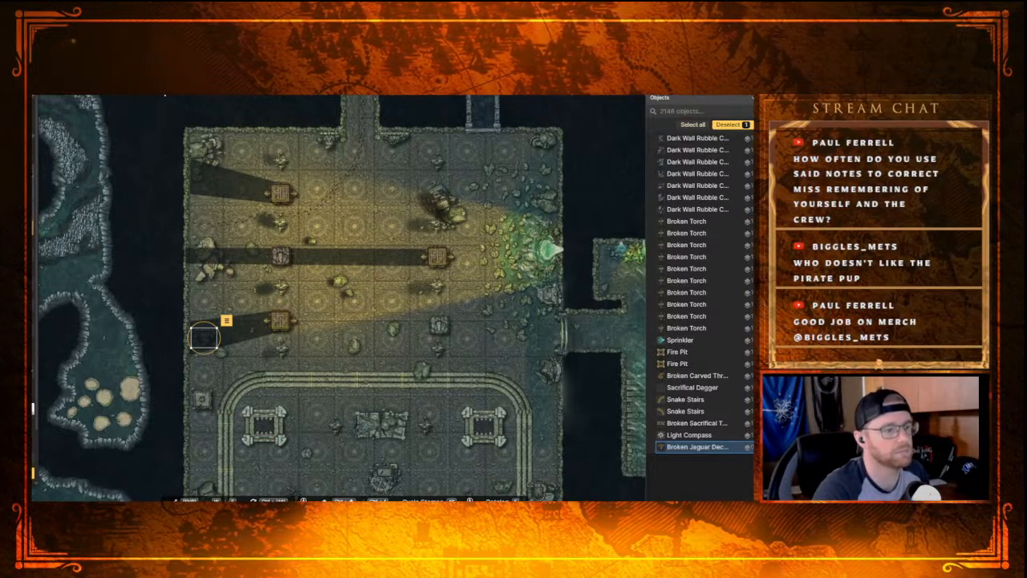
{"action": "scroll", "coordinate": [204, 338], "scroll_direction": "down", "scroll_amount": 5}
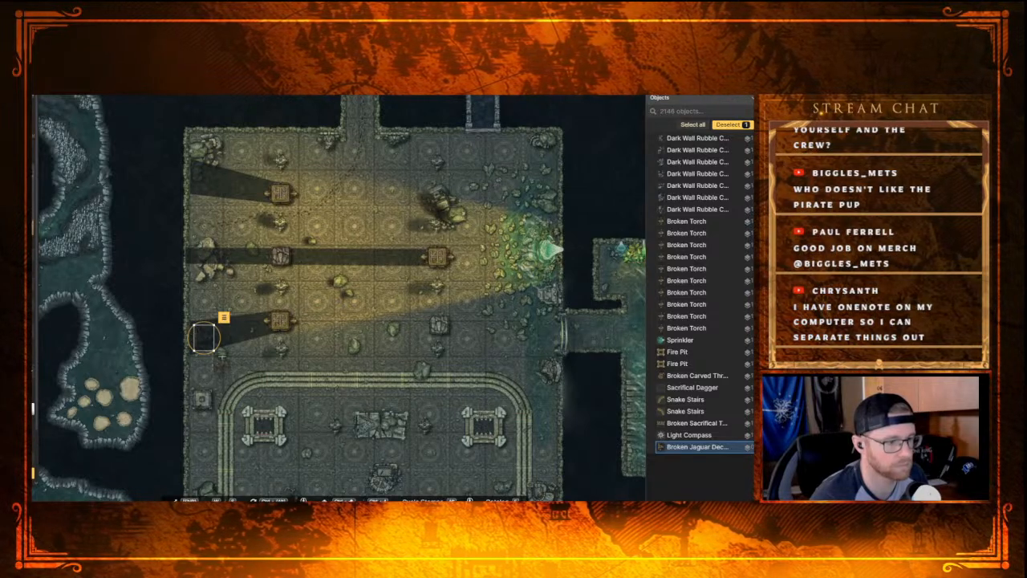
{"action": "left_click_drag", "start_coordinate": [208, 335], "coordinate": [204, 336]}
{"action": "left_click", "coordinate": [271, 319]}
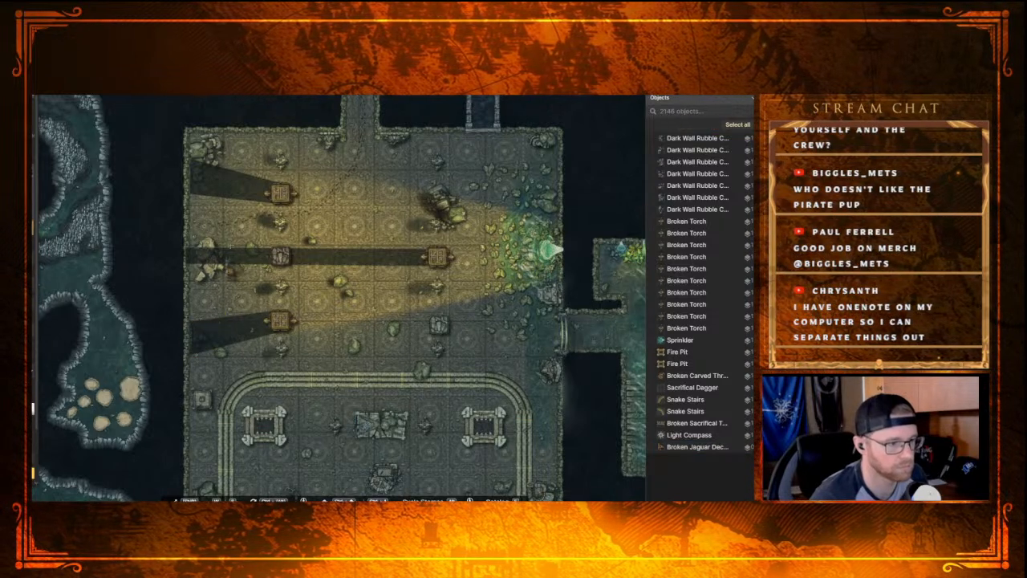
Step: Place another broken jaguar decoration at the western wall in the northern pillar's shadow and move it down the layer order
{"action": "left_click", "coordinate": [195, 176]}
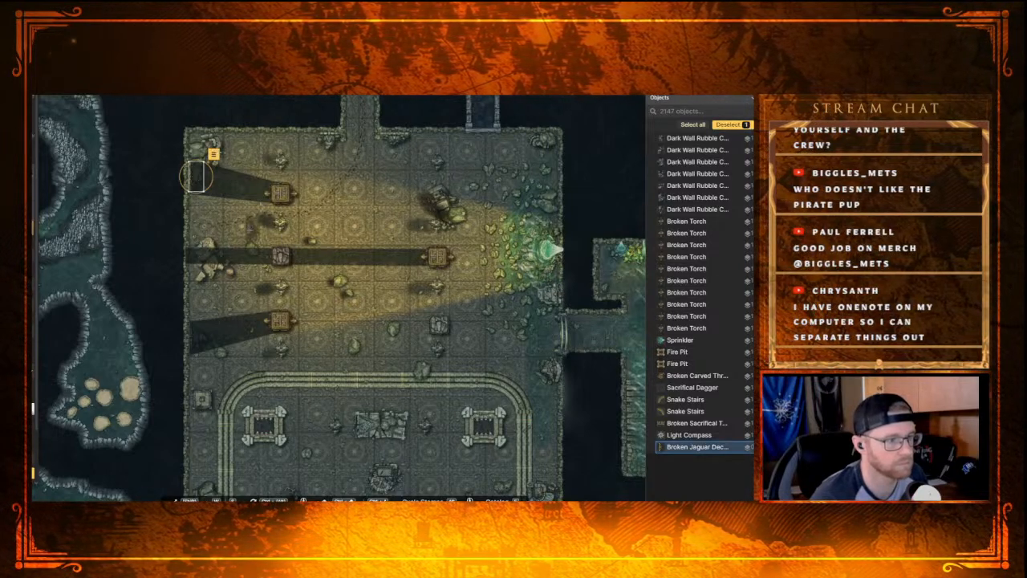
{"action": "key", "text": "ctrl+Down"}
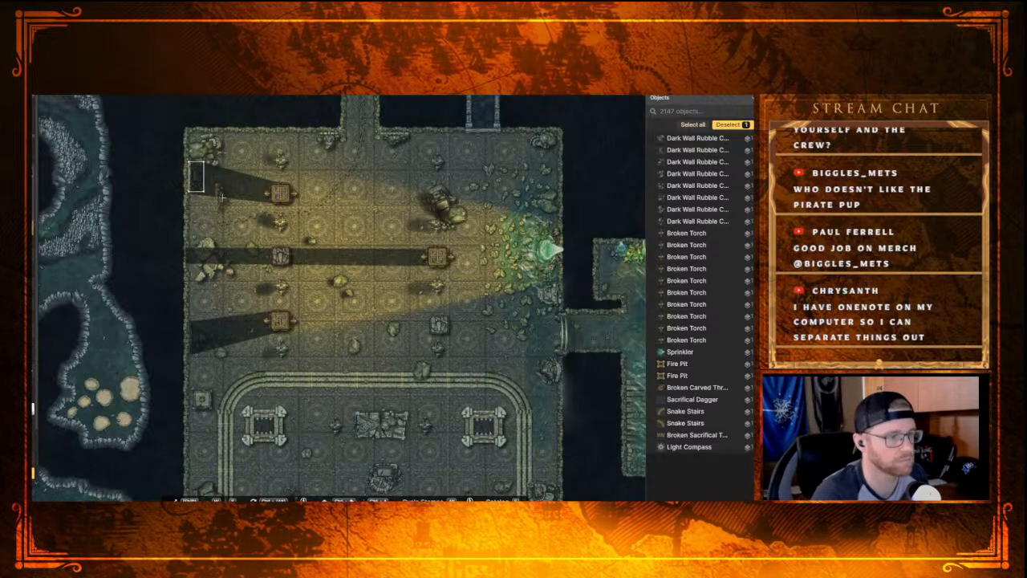
{"action": "scroll", "coordinate": [330, 311], "scroll_direction": "down", "scroll_amount": 5}
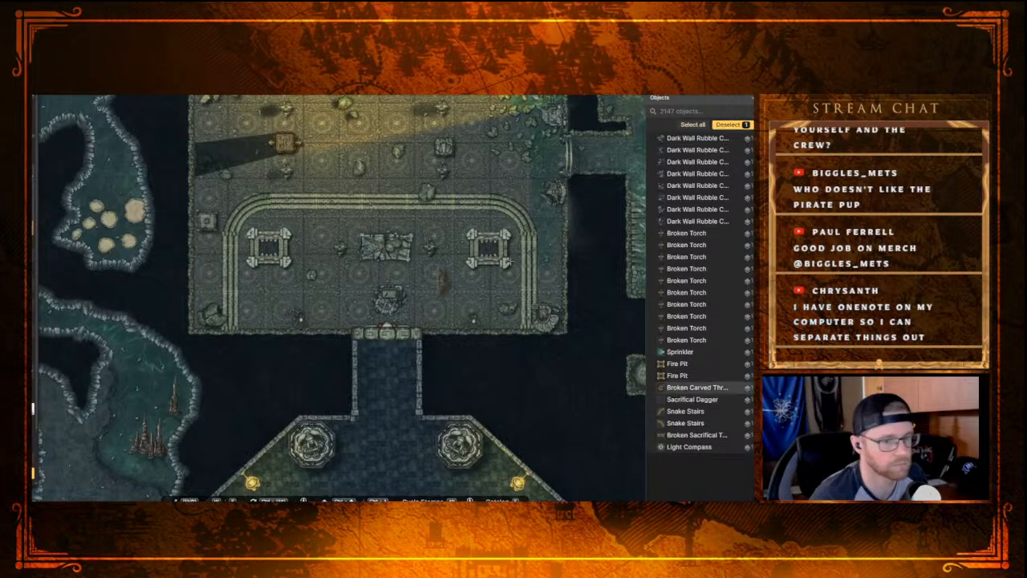
{"action": "left_click_drag", "start_coordinate": [560, 261], "coordinate": [545, 319]}
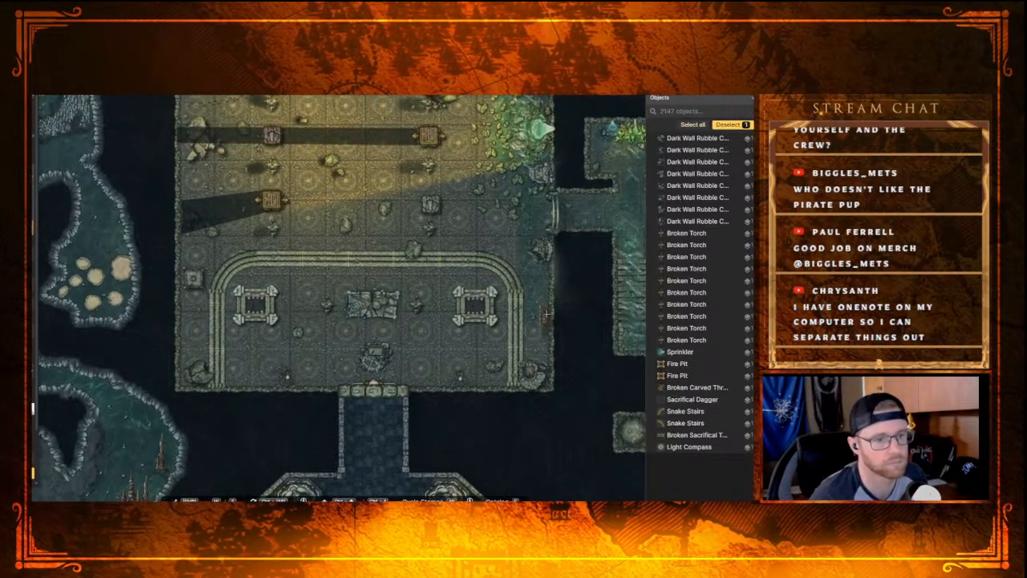
{"action": "scroll", "coordinate": [544, 319], "scroll_direction": "up", "scroll_amount": 3}
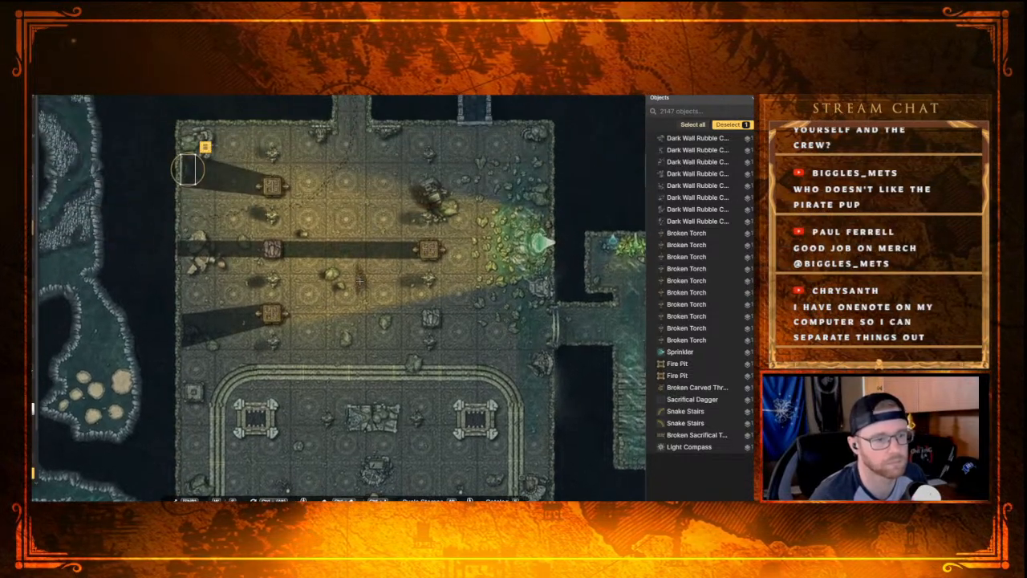
{"action": "scroll", "coordinate": [339, 318], "scroll_direction": "down", "scroll_amount": 3}
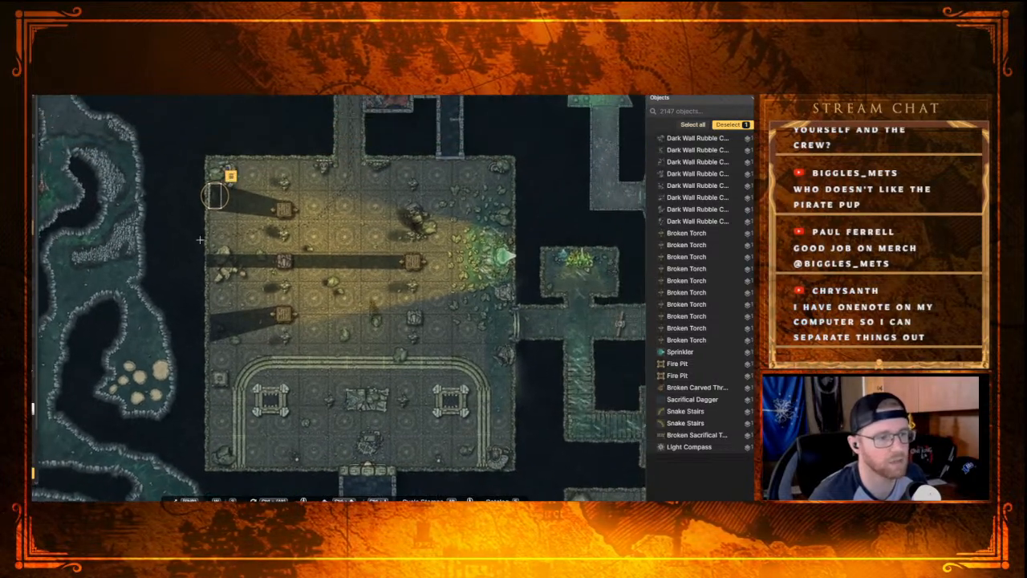
Step: Place a tilted Map stamp from the Wizard set on the floor beside the large rubble pile in the hall's northeastern part
{"action": "key", "text": "s"}
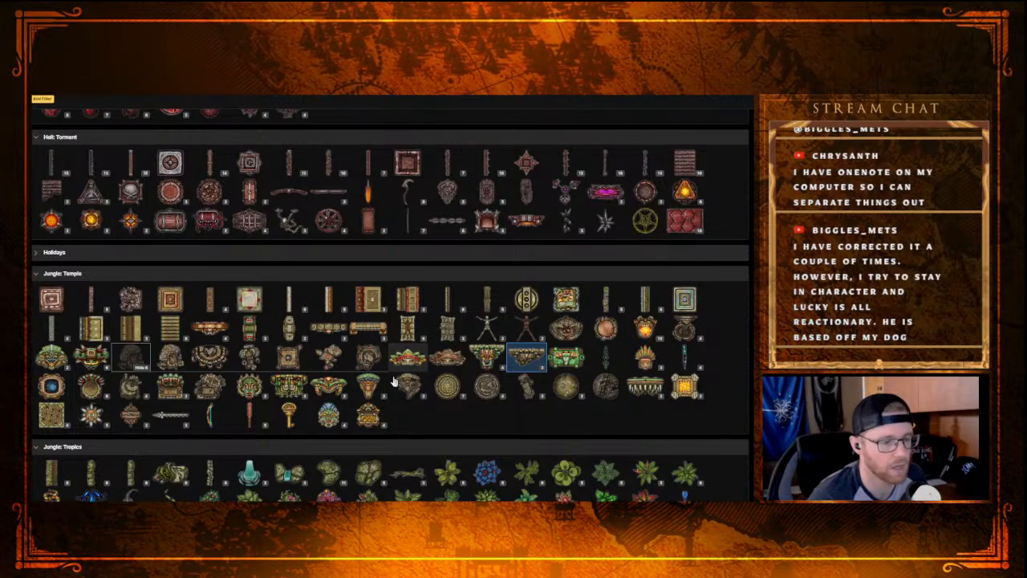
{"action": "scroll", "coordinate": [374, 402], "scroll_direction": "down", "scroll_amount": 4}
{"action": "scroll", "coordinate": [355, 418], "scroll_direction": "down", "scroll_amount": 5}
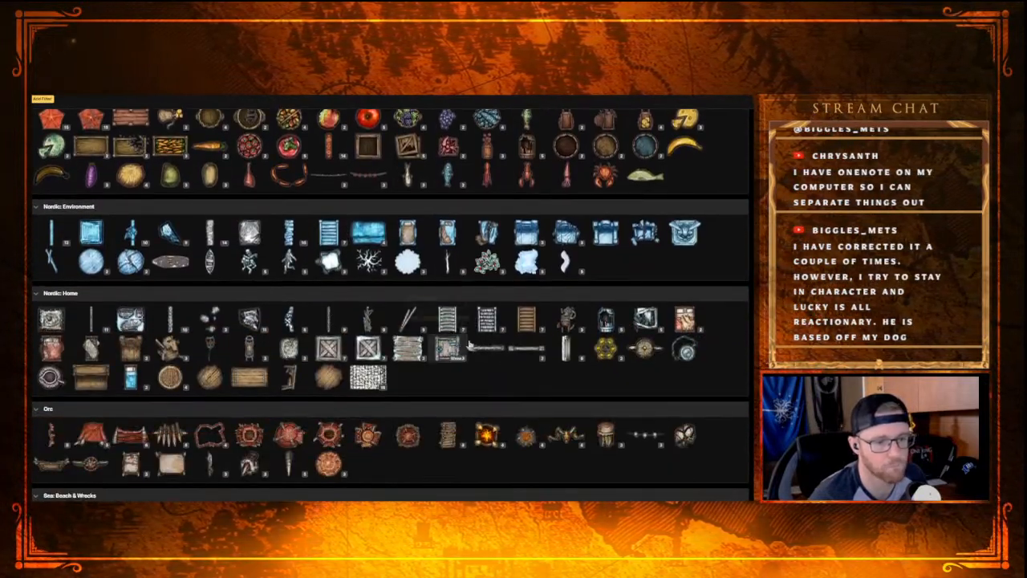
{"action": "scroll", "coordinate": [292, 432], "scroll_direction": "down", "scroll_amount": 6}
{"action": "scroll", "coordinate": [292, 432], "scroll_direction": "down", "scroll_amount": 1}
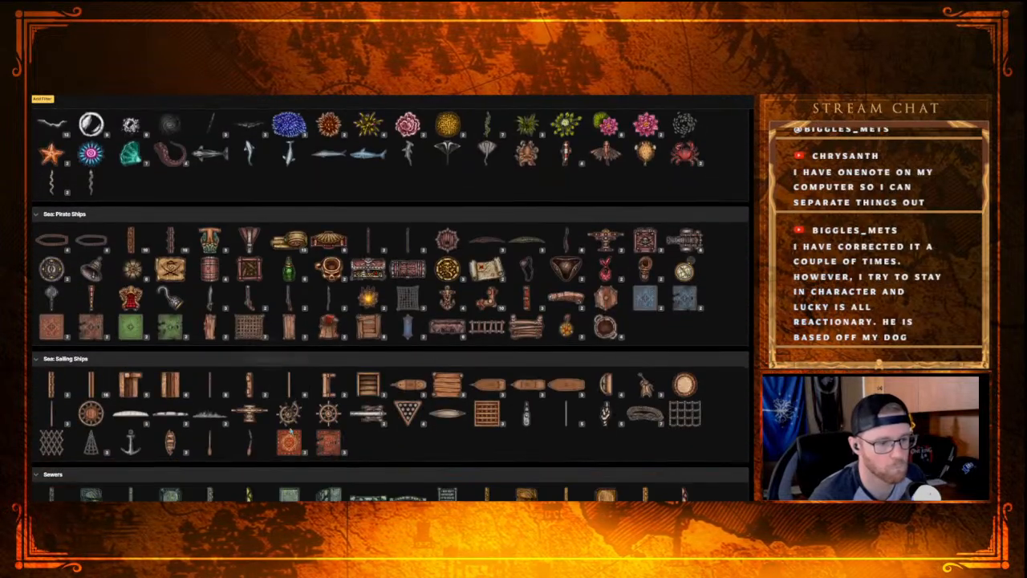
{"action": "scroll", "coordinate": [376, 348], "scroll_direction": "down", "scroll_amount": 3}
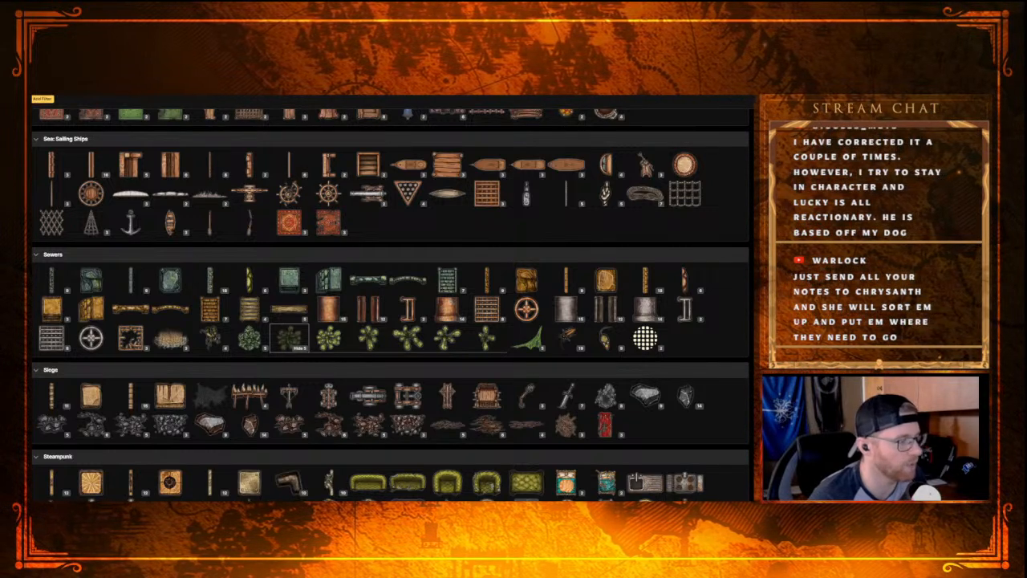
{"action": "scroll", "coordinate": [429, 378], "scroll_direction": "down", "scroll_amount": 8}
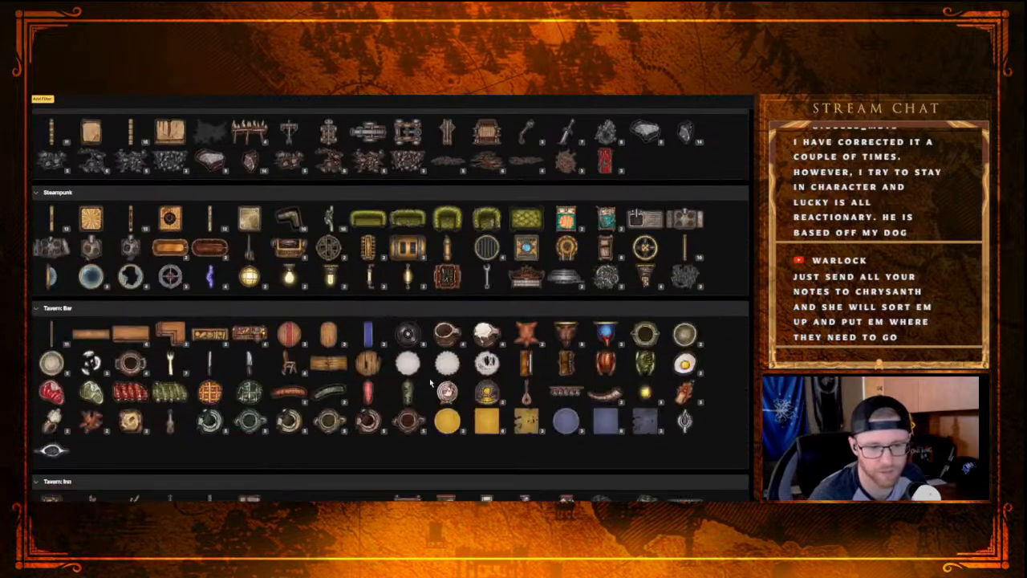
{"action": "scroll", "coordinate": [415, 399], "scroll_direction": "down", "scroll_amount": 5}
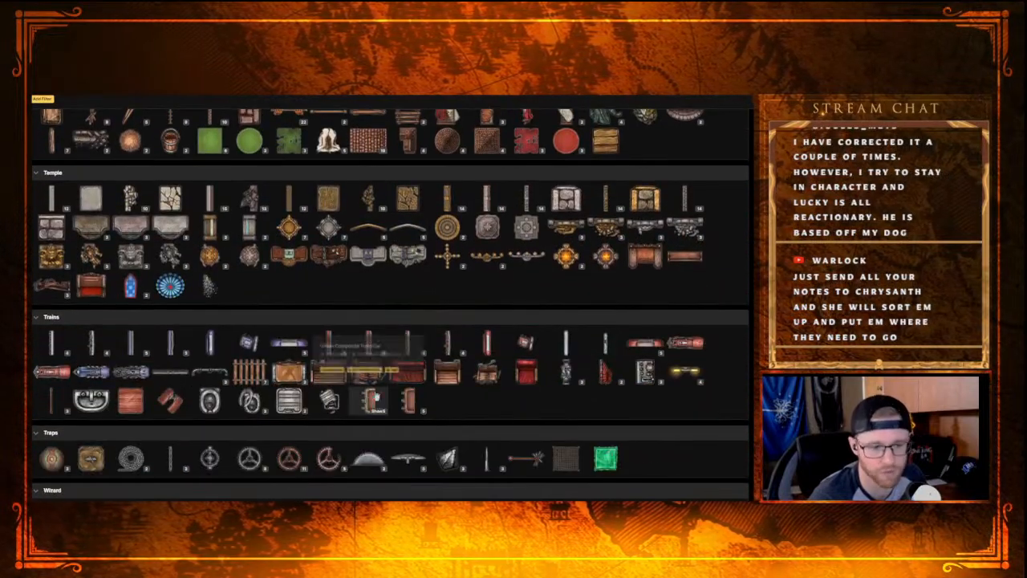
{"action": "scroll", "coordinate": [377, 369], "scroll_direction": "down", "scroll_amount": 3}
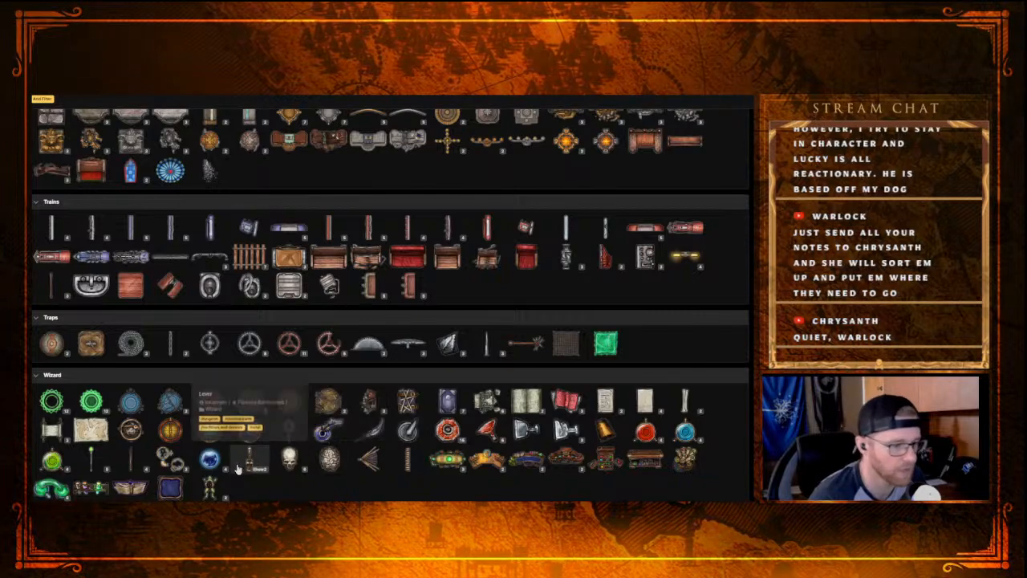
{"action": "scroll", "coordinate": [229, 472], "scroll_direction": "up", "scroll_amount": 5}
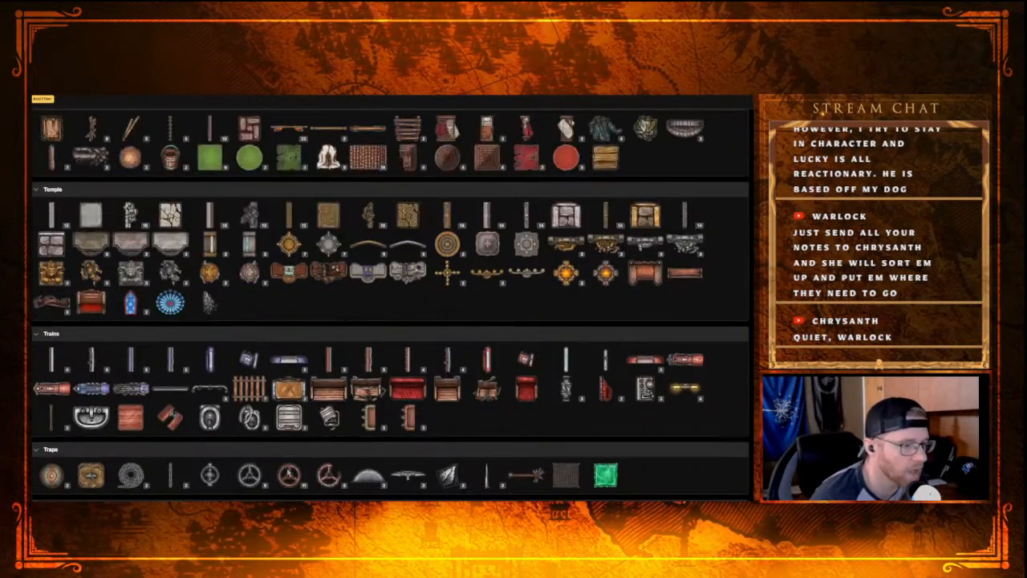
{"action": "scroll", "coordinate": [292, 413], "scroll_direction": "down", "scroll_amount": 5}
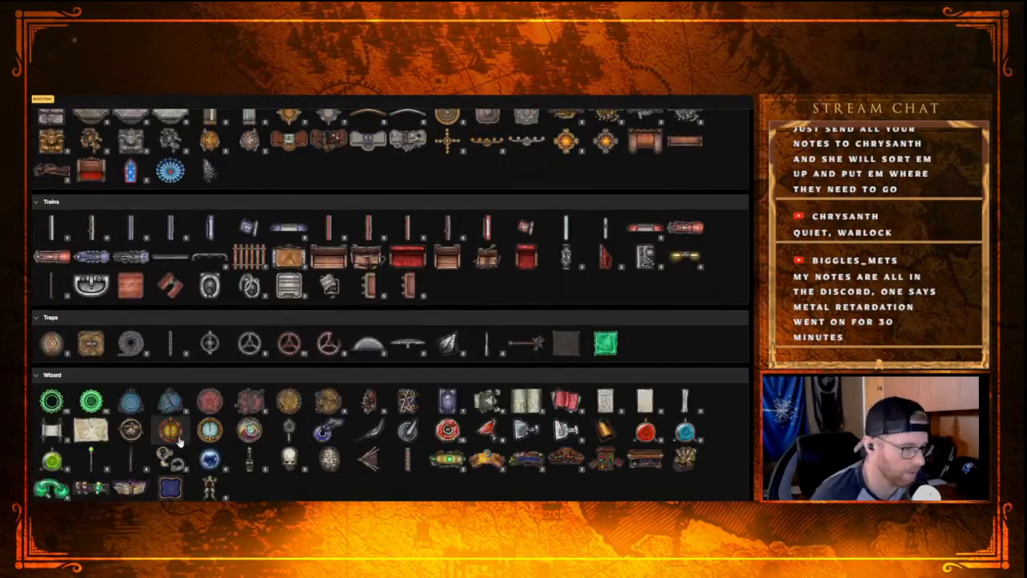
{"action": "left_click", "coordinate": [90, 430]}
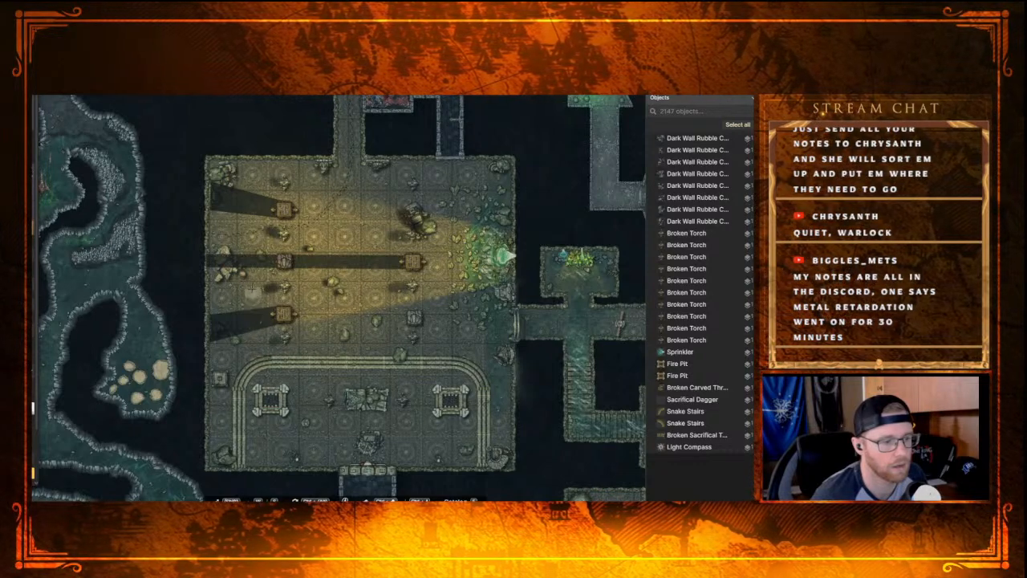
{"action": "left_click", "coordinate": [389, 199]}
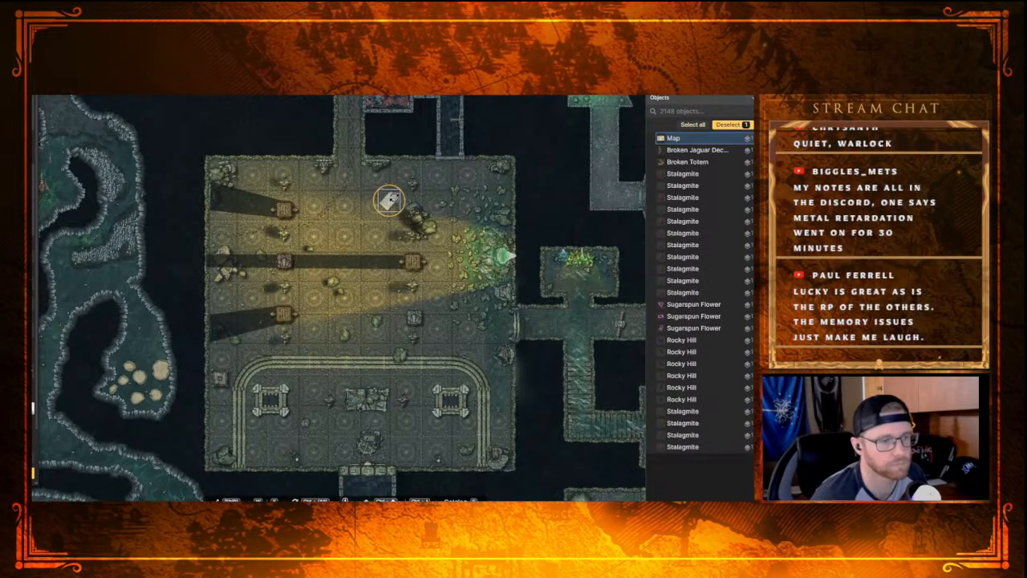
{"action": "left_click_drag", "start_coordinate": [394, 198], "coordinate": [388, 205]}
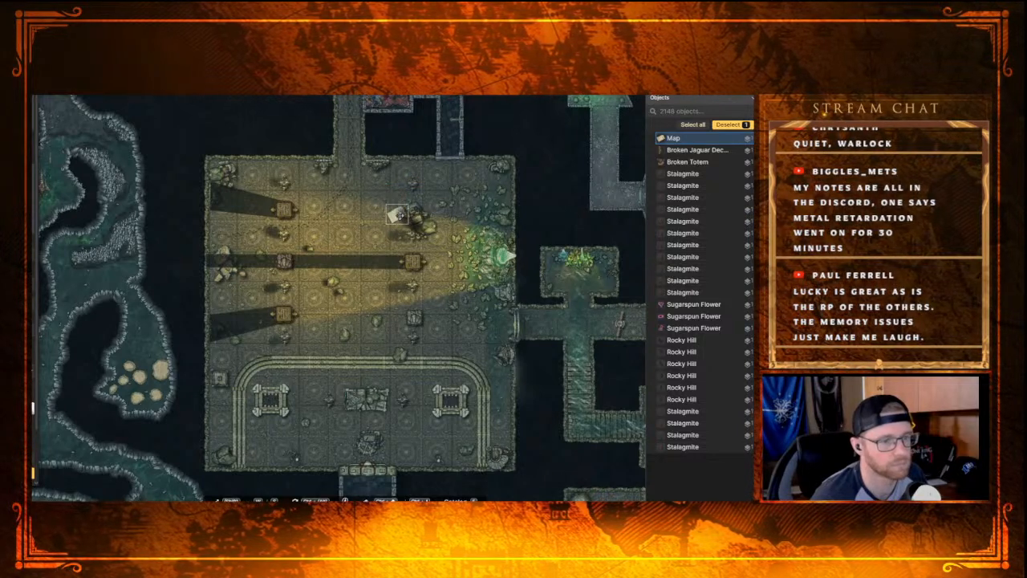
{"action": "left_click", "coordinate": [399, 214]}
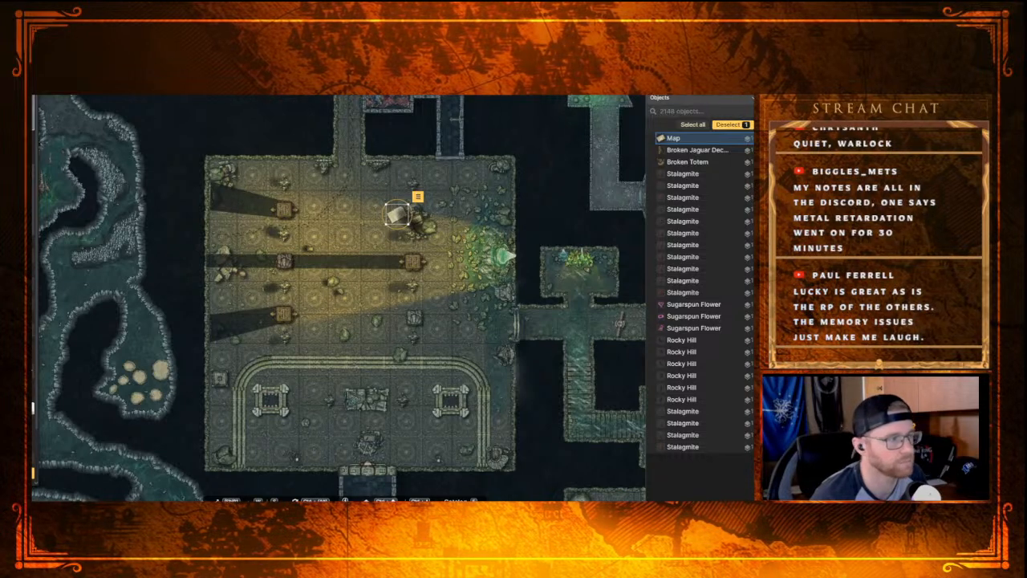
Step: Search the stamp library for skeletons and replace that search with a filter for corpses
{"action": "left_click", "coordinate": [35, 218]}
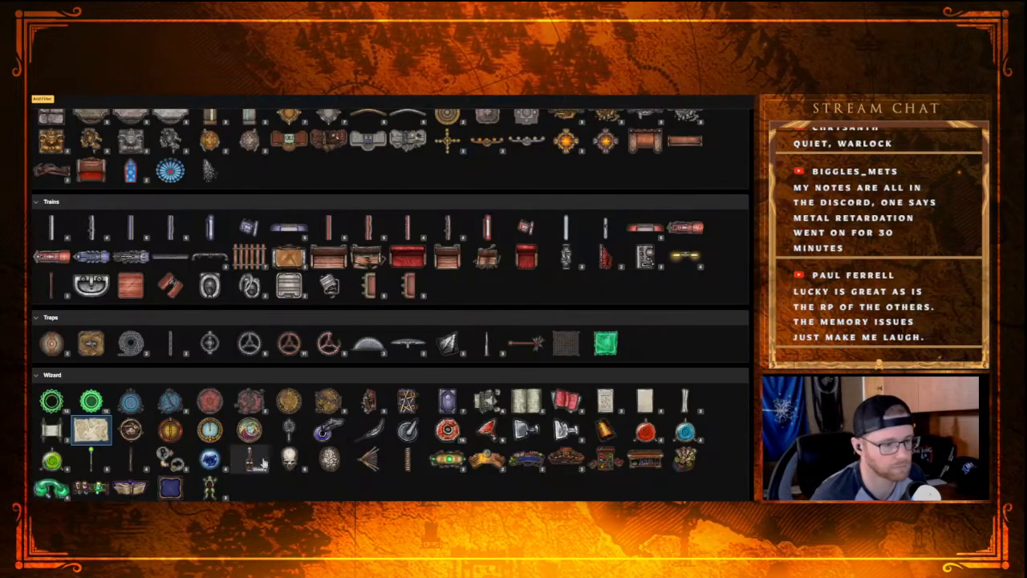
{"action": "left_click", "coordinate": [290, 462]}
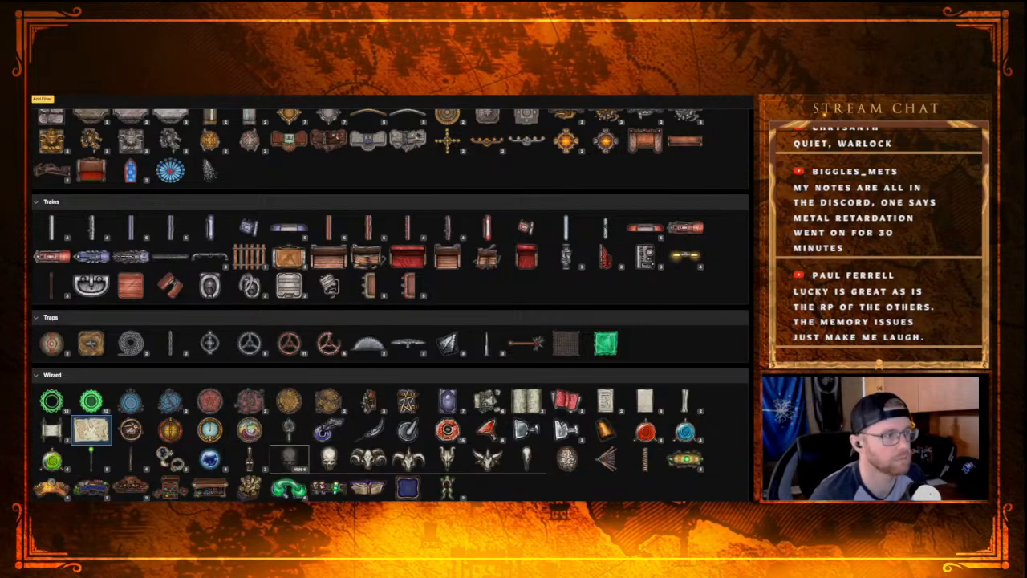
{"action": "left_click", "coordinate": [88, 97]}
{"action": "type", "text": "skelet"}
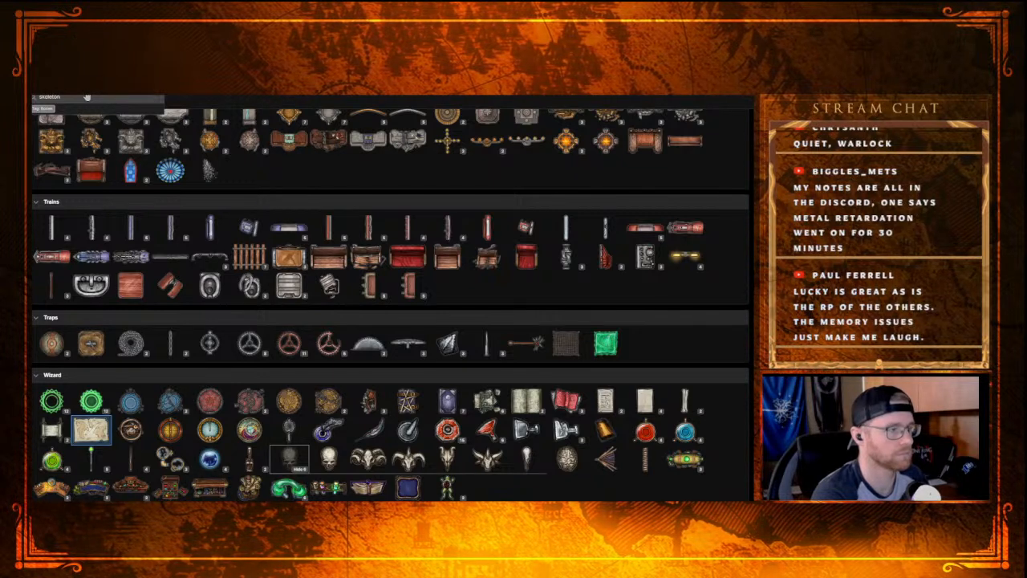
{"action": "type", "text": "on"}
{"action": "key", "text": "ctrl+a"}
{"action": "type", "text": "cor"}
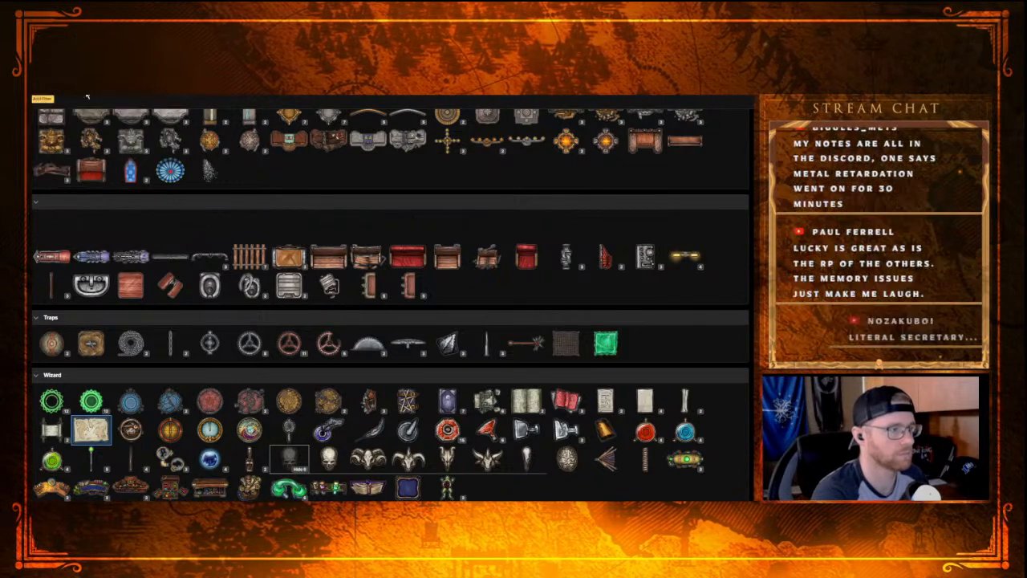
{"action": "key", "text": "Down"}
{"action": "key", "text": "Return"}
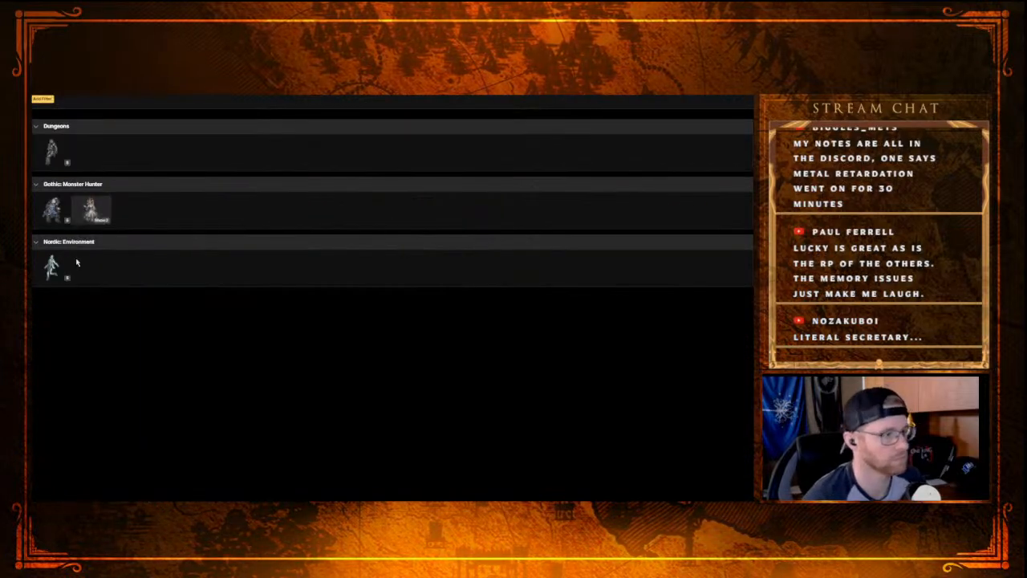
Step: Place a Corpse stamp from the Dungeons set on the hall floor just west of the map
{"action": "left_click", "coordinate": [54, 160]}
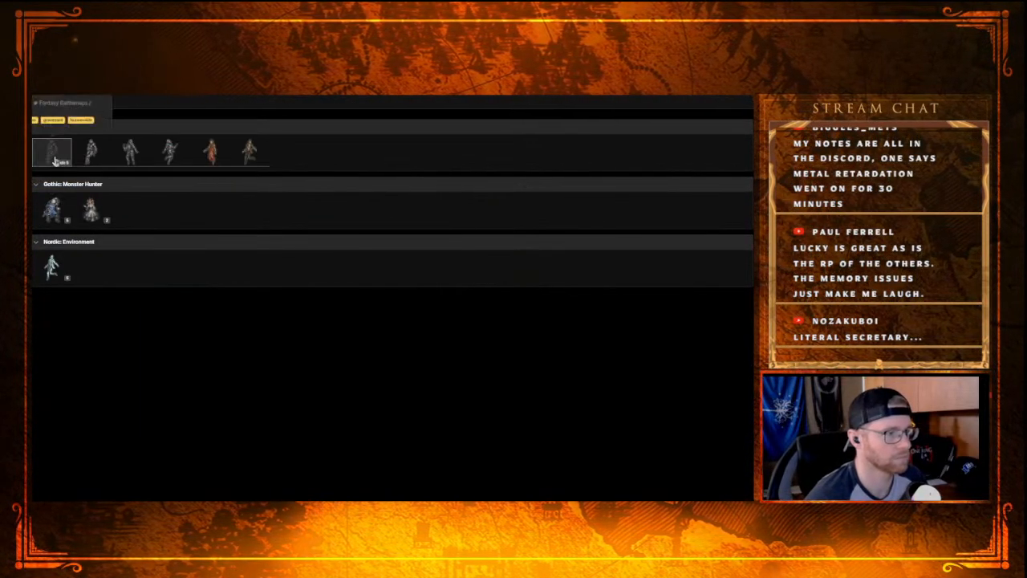
{"action": "left_click", "coordinate": [131, 153]}
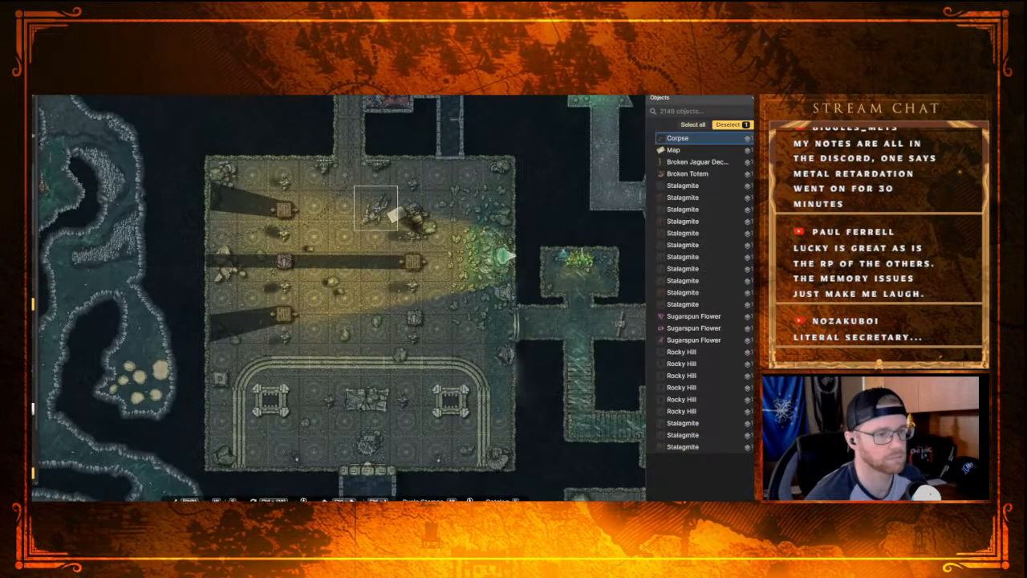
{"action": "left_click_drag", "start_coordinate": [397, 185], "coordinate": [379, 206]}
{"action": "key", "text": "Escape"}
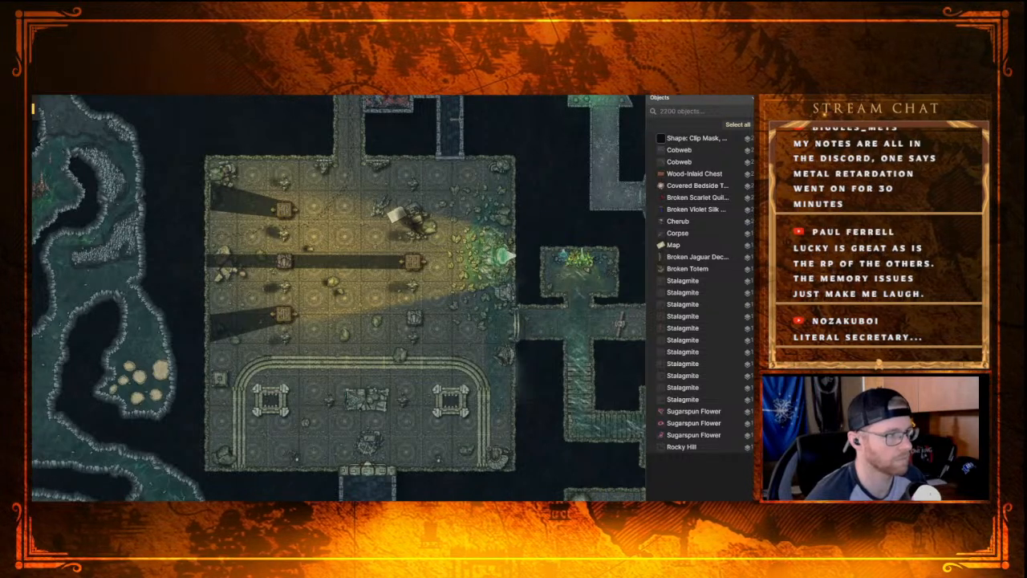
Step: Show the grid and scale the map beside the large rubble pile down to less than one grid square
{"action": "key", "text": "g"}
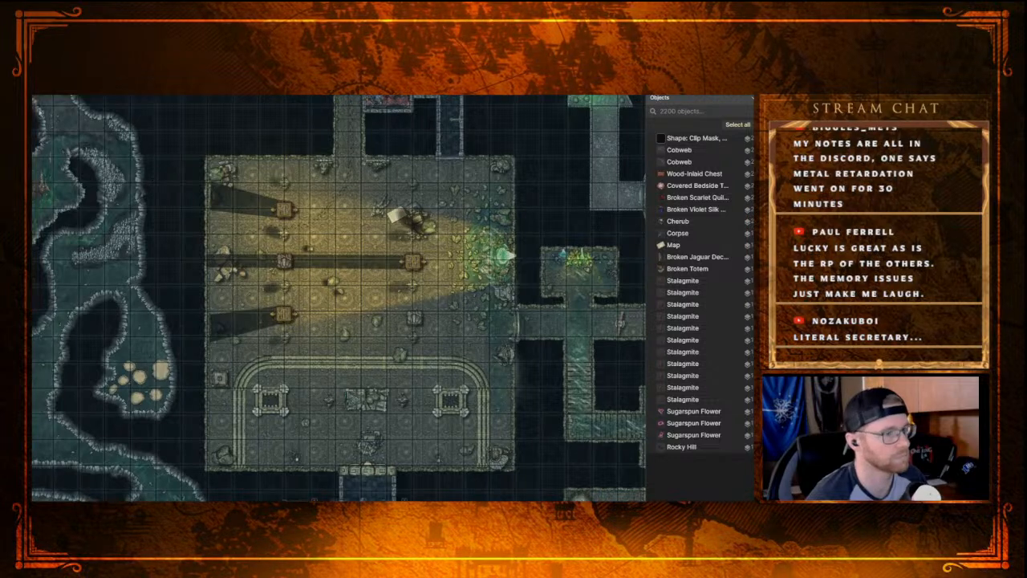
{"action": "left_click", "coordinate": [398, 215]}
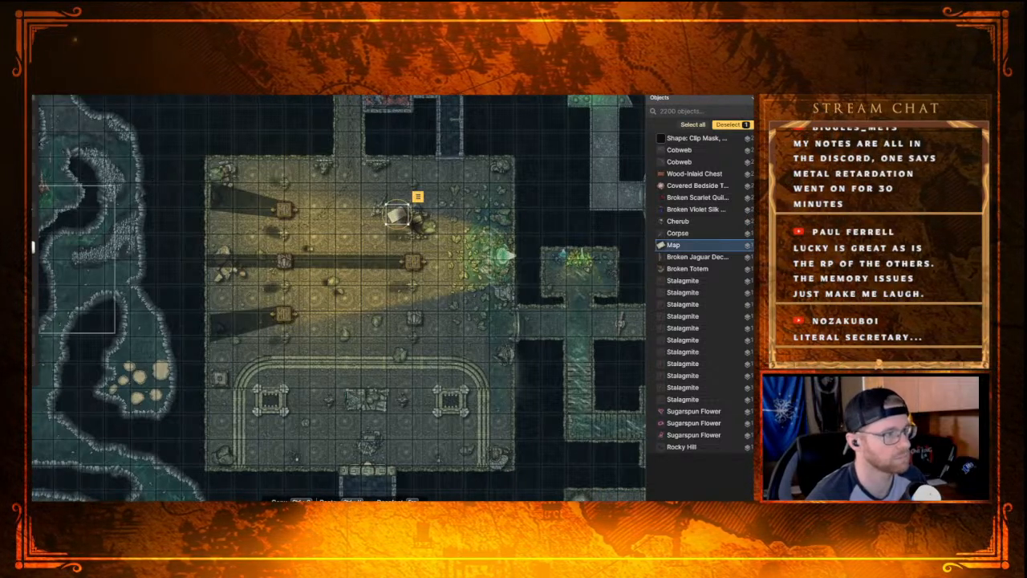
{"action": "left_click", "coordinate": [105, 150]}
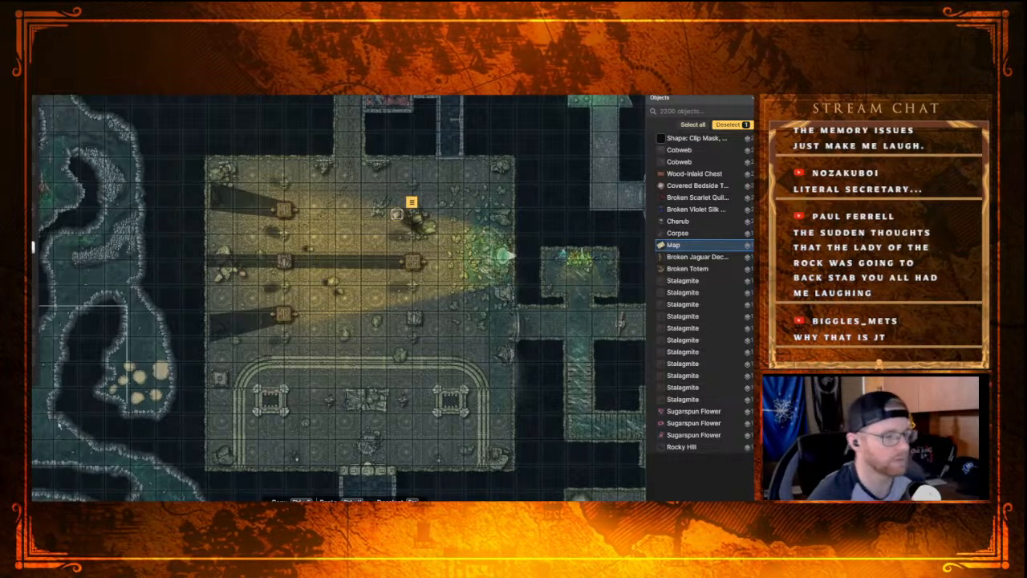
{"action": "key", "text": "Escape"}
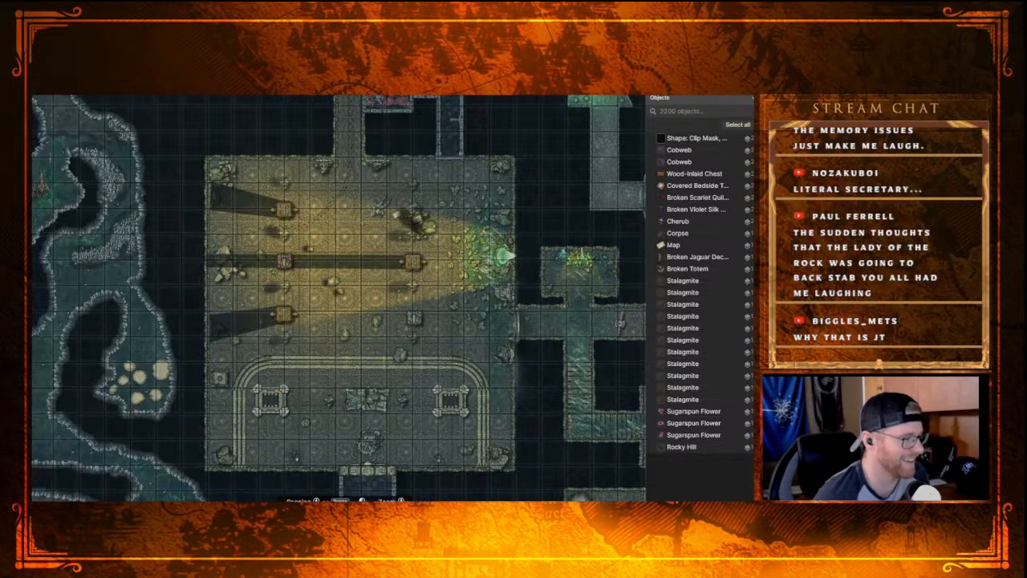
Step: Shift the corpse so that it lies just north of the map beside the rubble pile
{"action": "scroll", "coordinate": [379, 255], "scroll_direction": "up", "scroll_amount": 3}
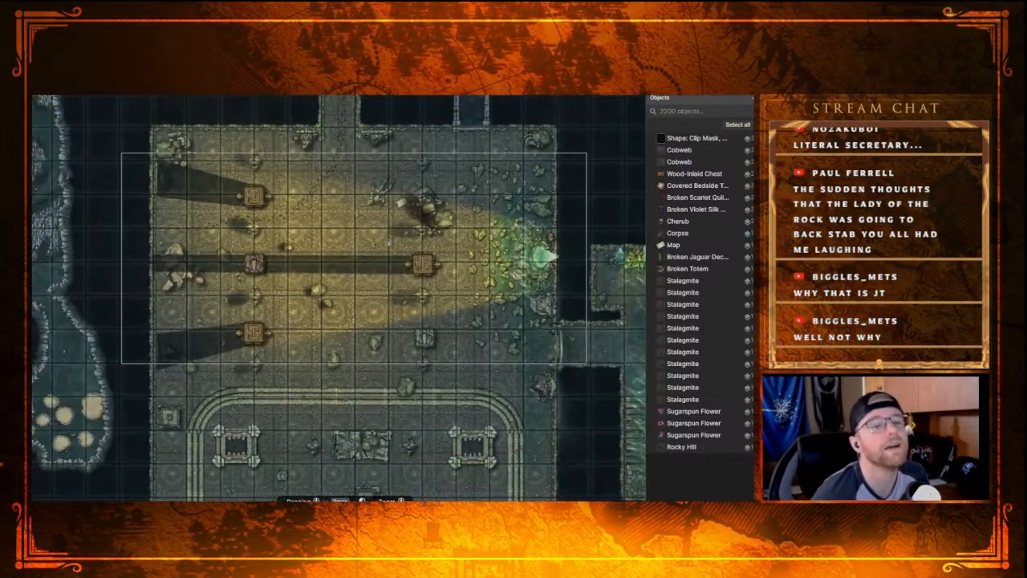
{"action": "scroll", "coordinate": [388, 240], "scroll_direction": "down", "scroll_amount": 2}
{"action": "left_click", "coordinate": [387, 194]}
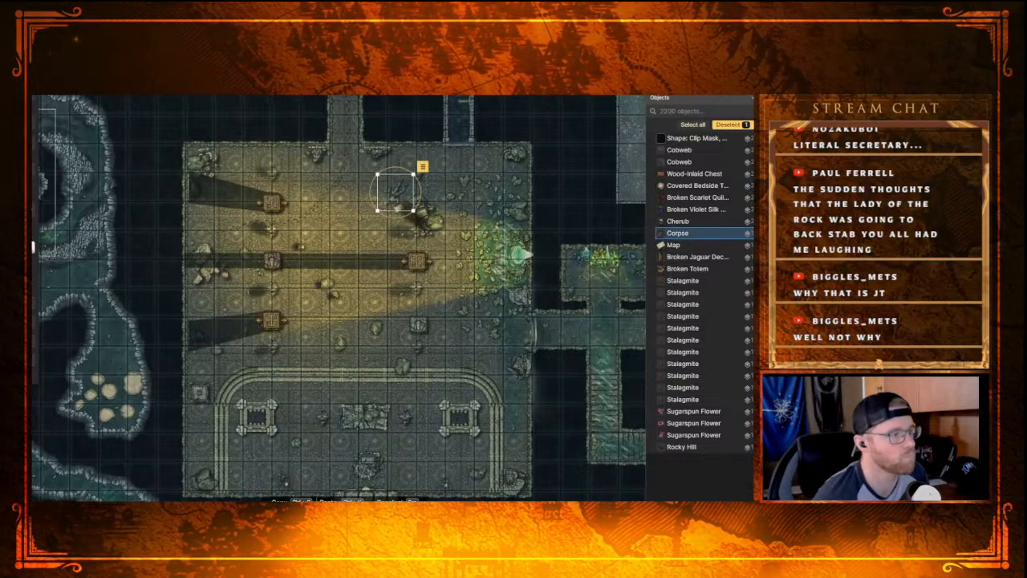
Step: Filter the stamp library by weapon and choose the Broken Greatsword from the Castle: Barracks & Prison set
{"action": "left_click", "coordinate": [33, 175]}
{"action": "left_click", "coordinate": [33, 136]}
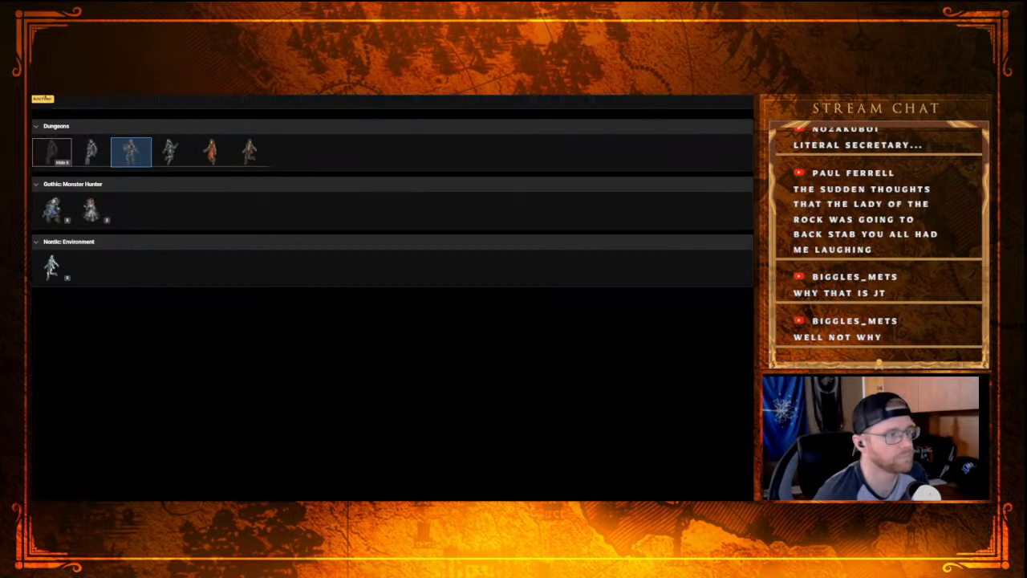
{"action": "left_click", "coordinate": [42, 99]}
{"action": "type", "text": "weapons"}
{"action": "key", "text": "Return"}
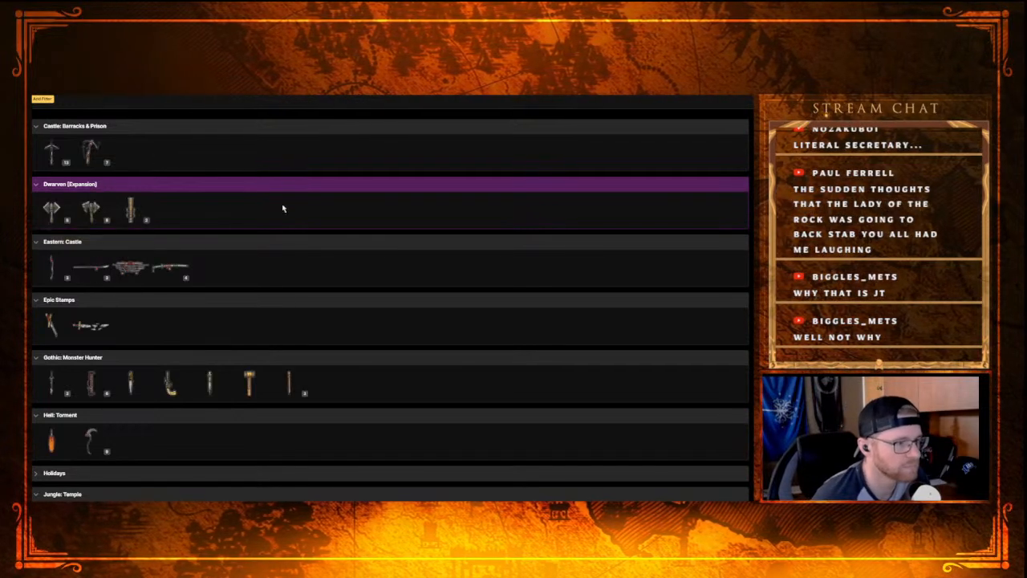
{"action": "left_click", "coordinate": [99, 164]}
{"action": "left_click", "coordinate": [186, 159]}
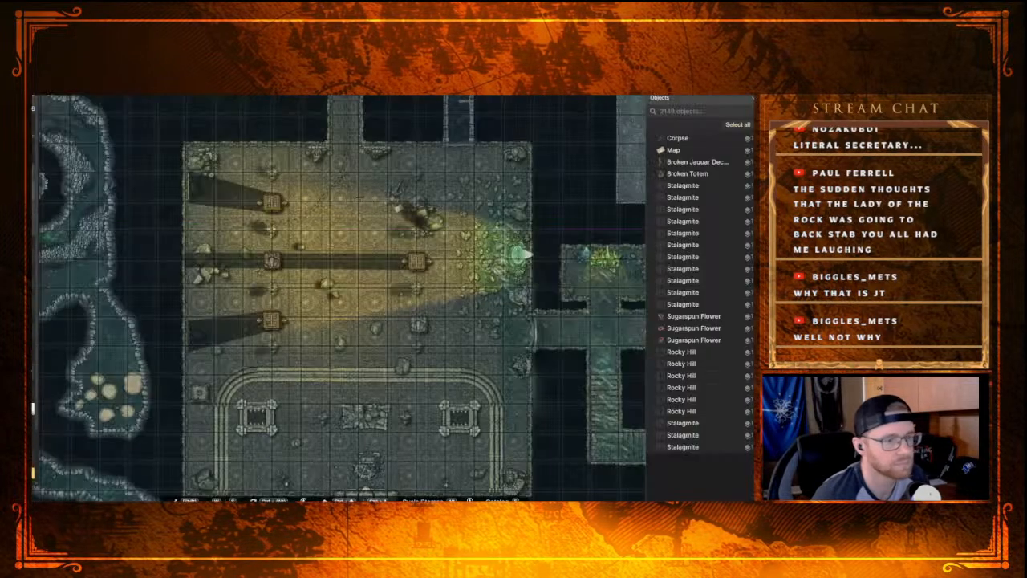
Step: Place the Broken Greatsword on the floor beside the map and the corpse, tilted and scaled down
{"action": "left_click", "coordinate": [395, 213]}
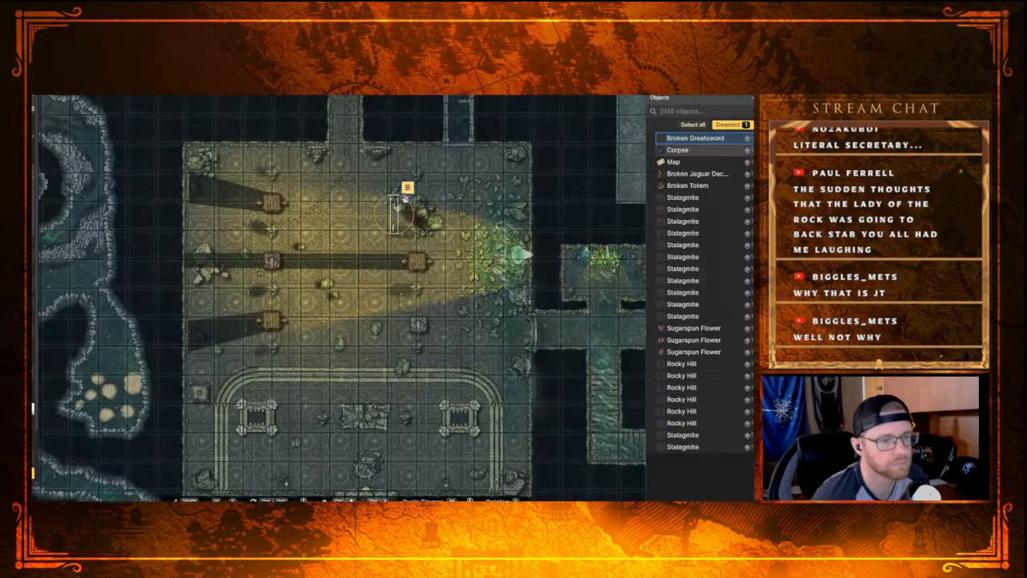
{"action": "left_click_drag", "start_coordinate": [411, 204], "coordinate": [392, 217]}
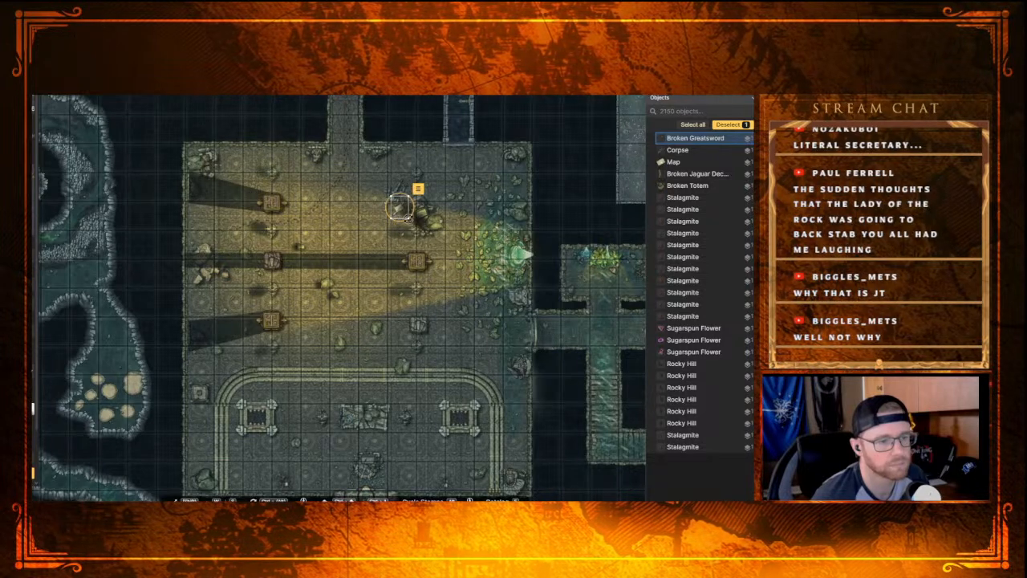
{"action": "scroll", "coordinate": [430, 233], "scroll_direction": "up", "scroll_amount": 2}
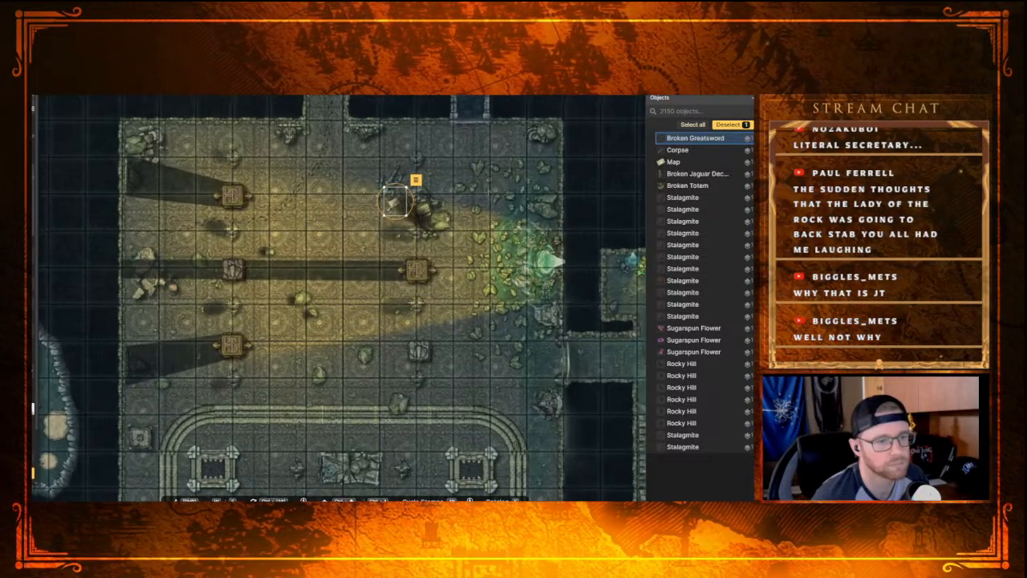
{"action": "left_click", "coordinate": [474, 186]}
Step: Move the eastern and the large rune stones in the northwestern cave's upper bend to a layer beneath the lights
{"action": "scroll", "coordinate": [276, 273], "scroll_direction": "down", "scroll_amount": 4}
{"action": "left_click_drag", "start_coordinate": [286, 250], "coordinate": [417, 287]}
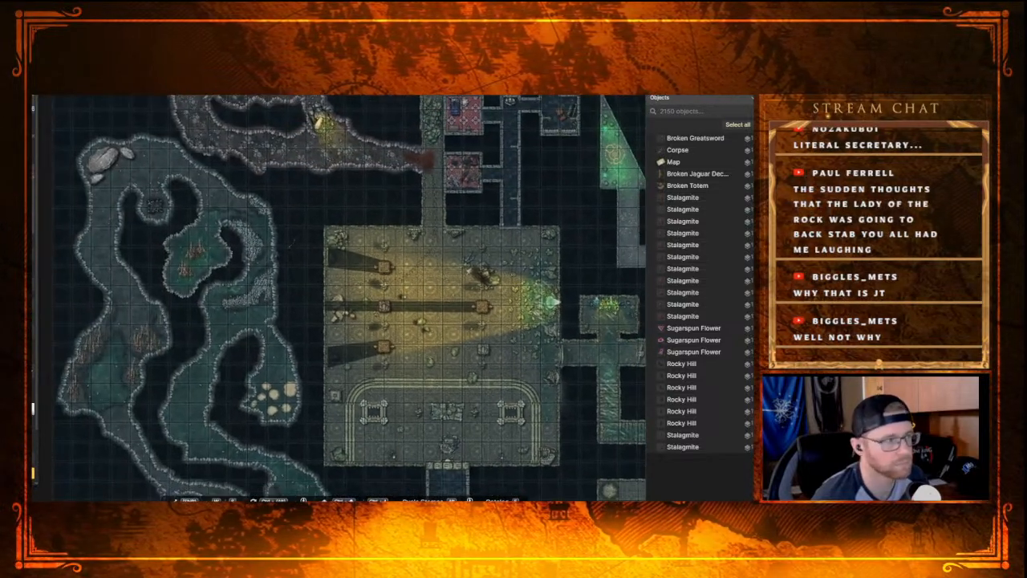
{"action": "left_click", "coordinate": [33, 247]}
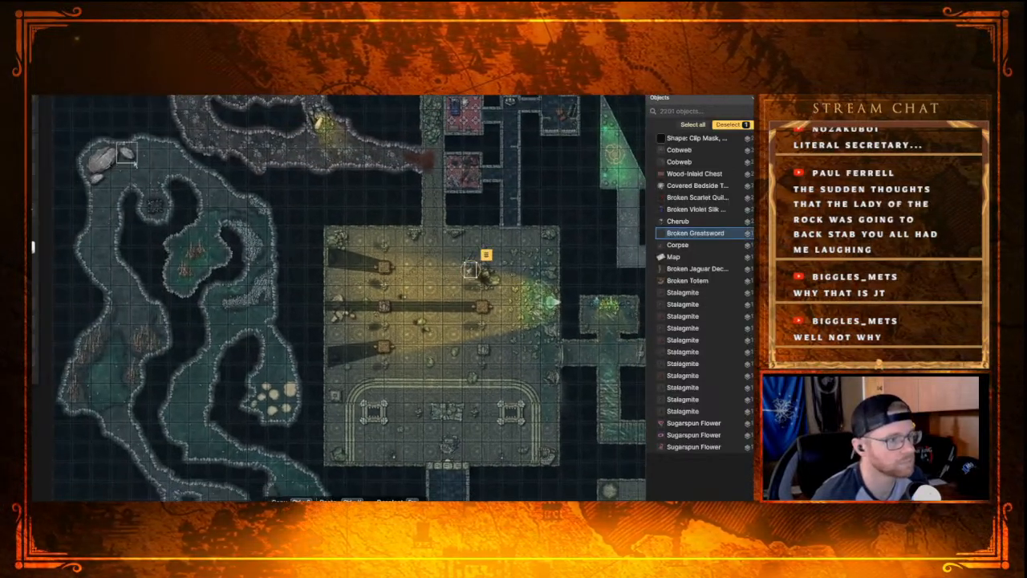
{"action": "left_click", "coordinate": [128, 154]}
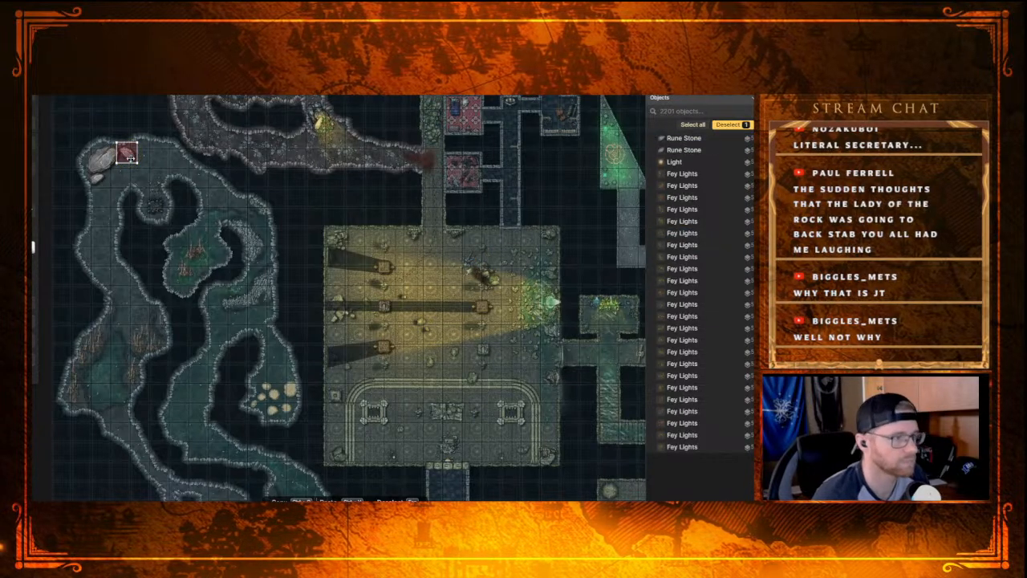
{"action": "left_click", "coordinate": [126, 154]}
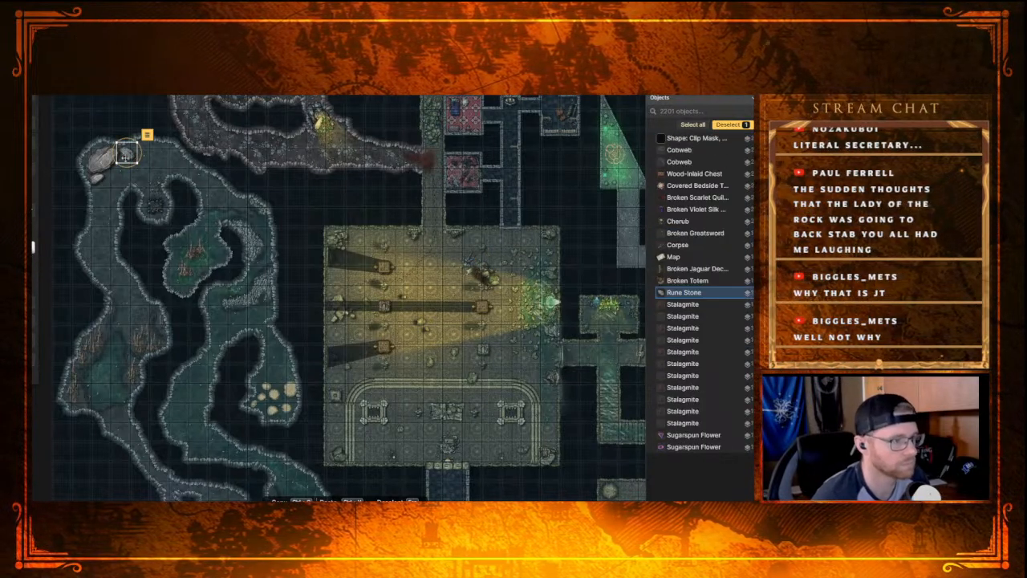
{"action": "left_click", "coordinate": [105, 159]}
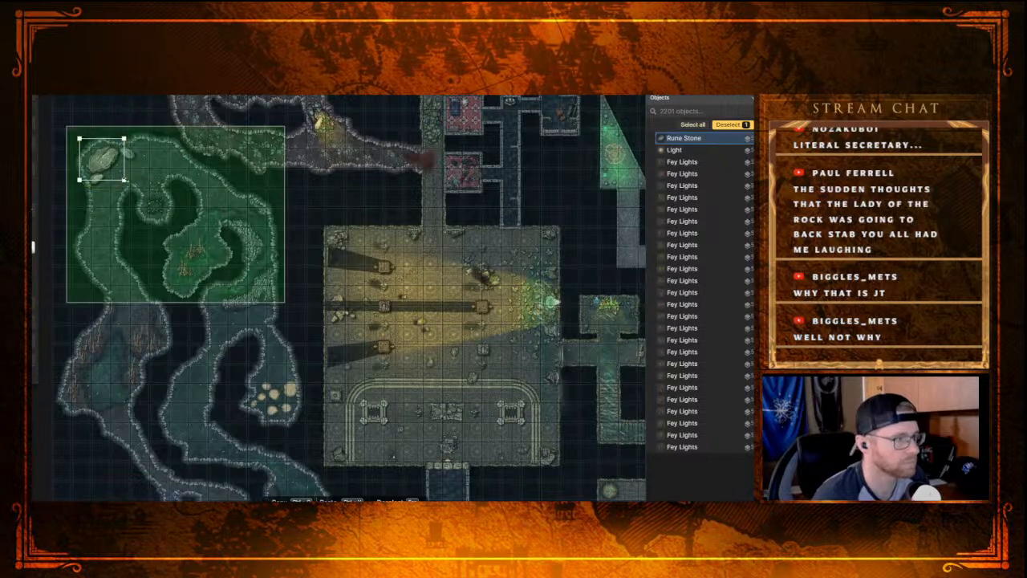
{"action": "key", "text": "Page_Down"}
{"action": "key", "text": "Page_Down"}
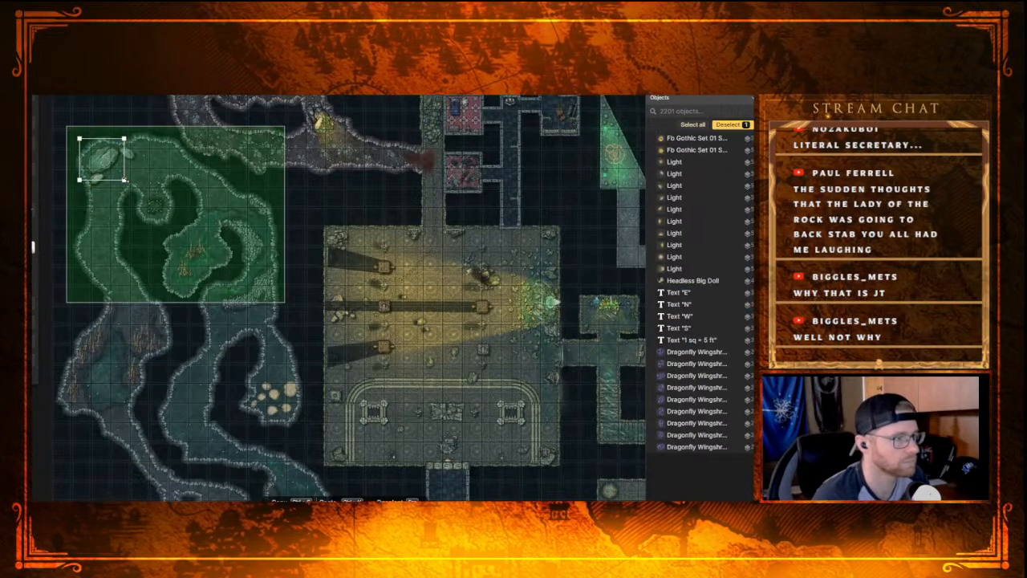
{"action": "left_click", "coordinate": [127, 213], "text": "shift"}
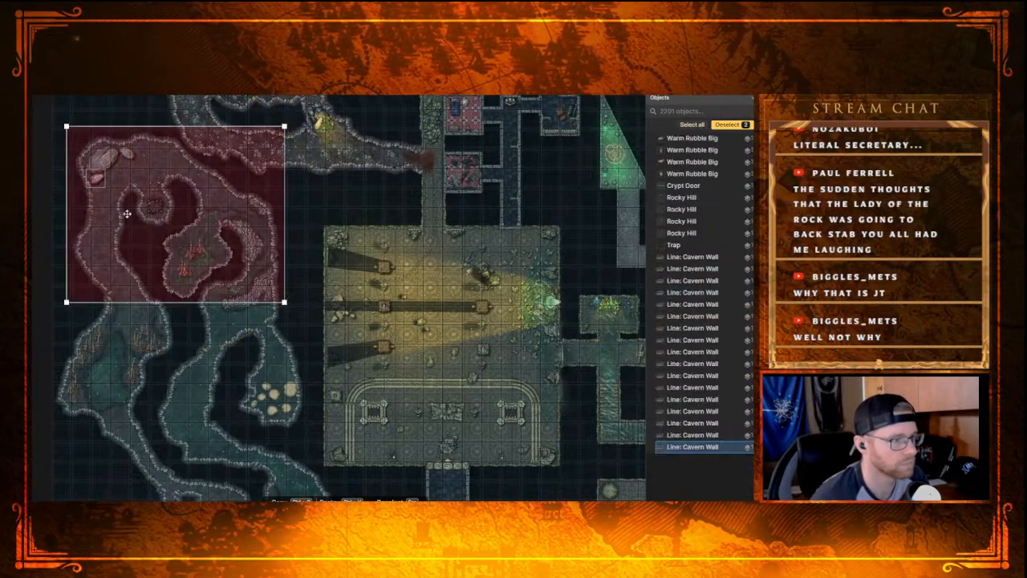
{"action": "left_click_drag", "start_coordinate": [98, 178], "coordinate": [99, 180]}
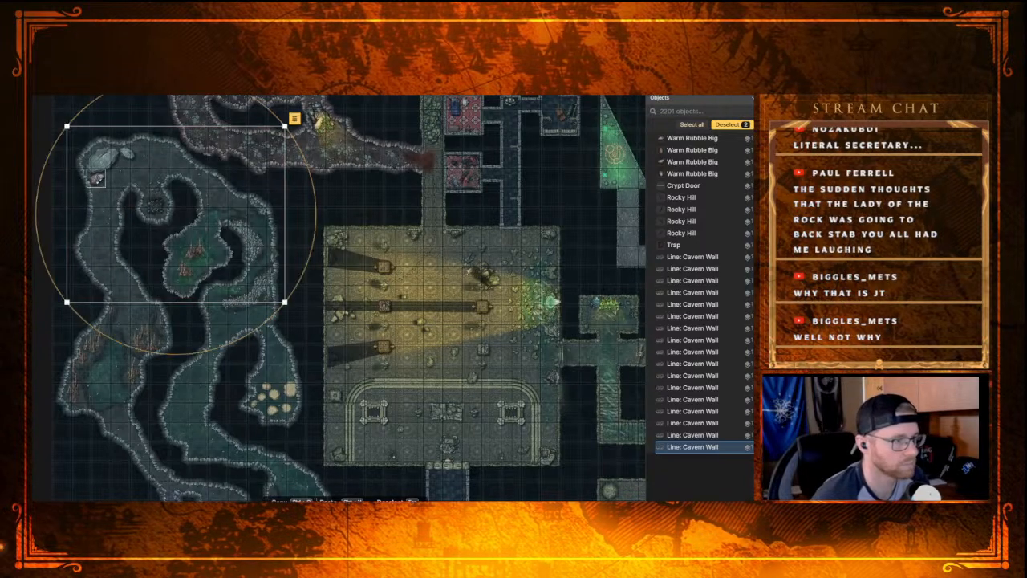
{"action": "left_click", "coordinate": [97, 178]}
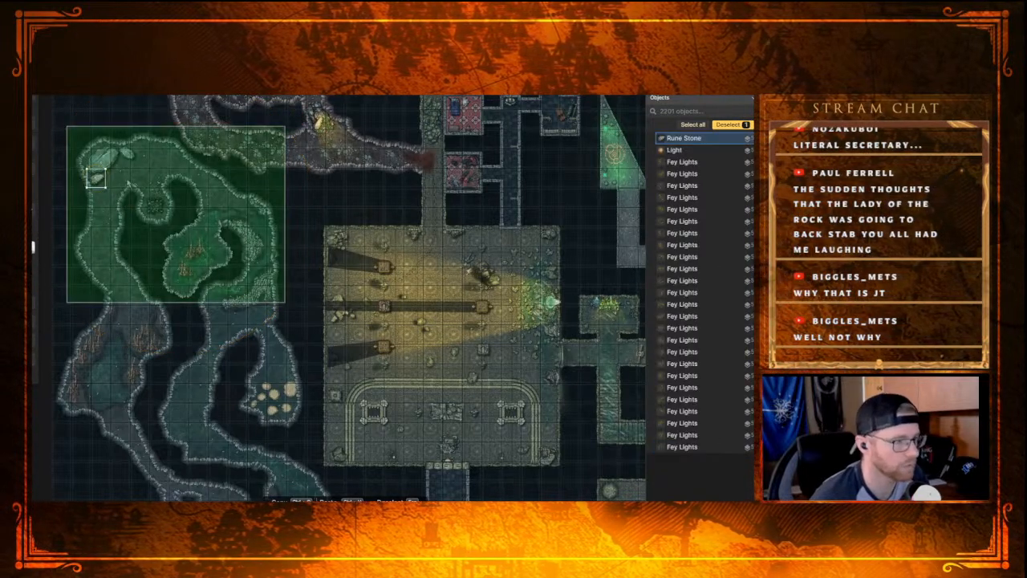
{"action": "left_click", "coordinate": [134, 182], "text": "shift"}
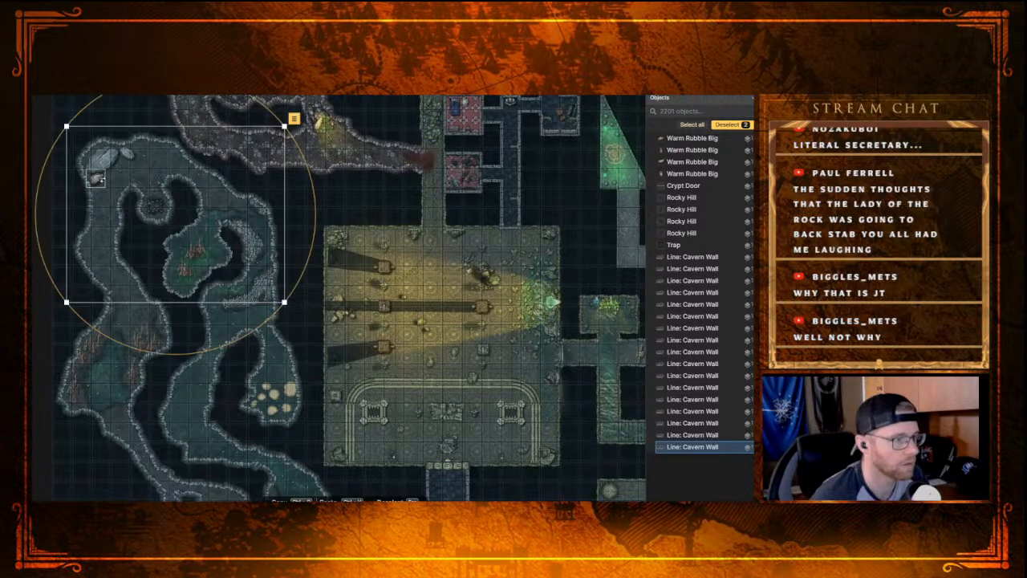
{"action": "left_click_drag", "start_coordinate": [98, 179], "coordinate": [97, 179]}
{"action": "key", "text": "ctrl+z"}
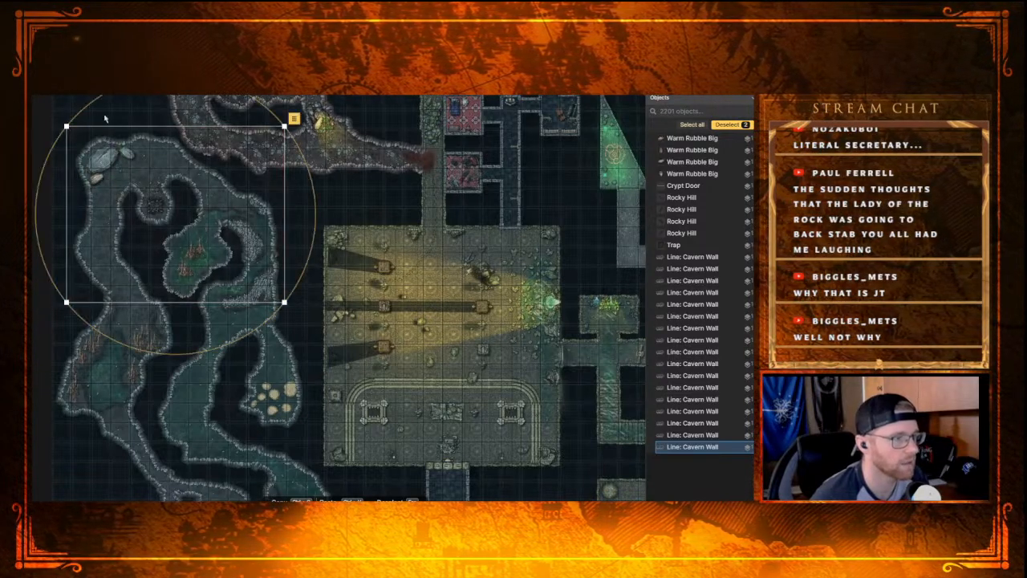
{"action": "left_click", "coordinate": [80, 97]}
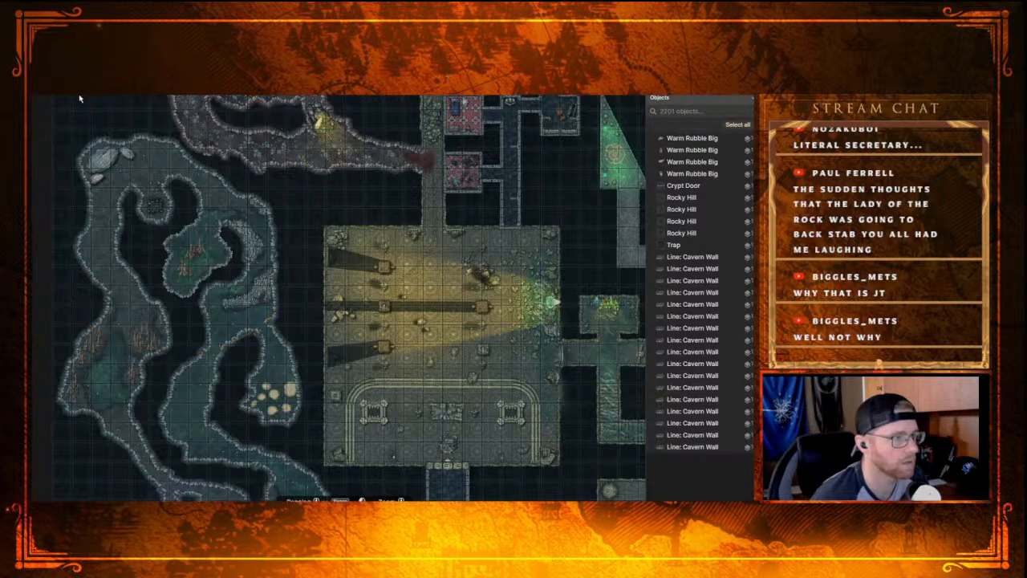
Step: Move the small southern rune stone and the eastern one in the cave's upper bend down below the Broken Totem stamps
{"action": "left_click", "coordinate": [99, 179]}
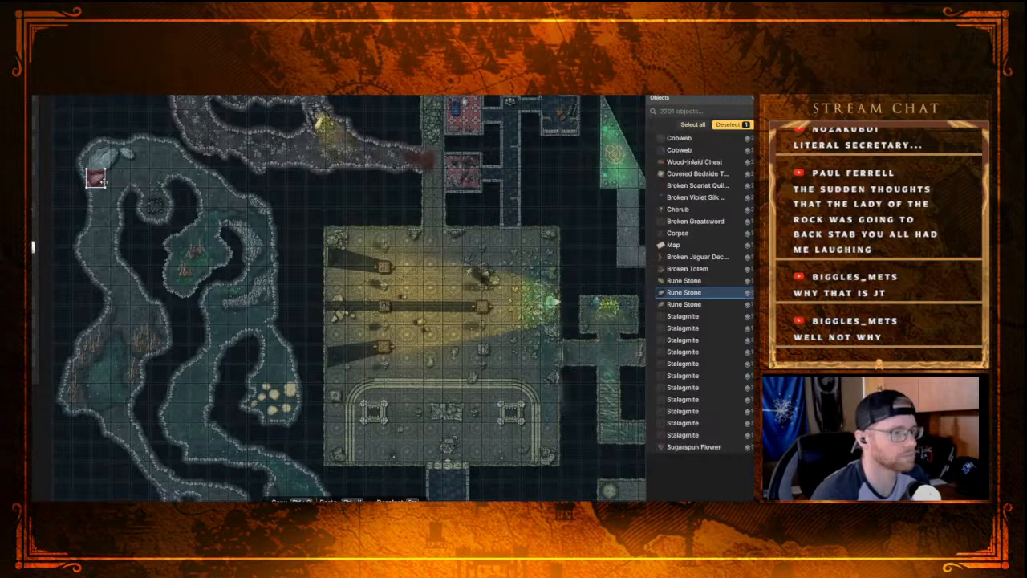
{"action": "key", "text": "["}
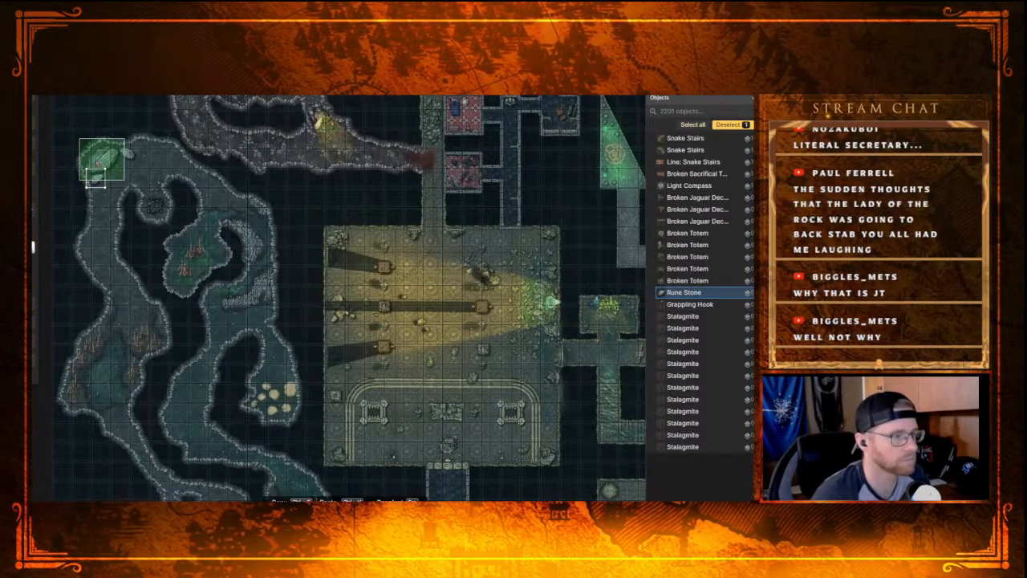
{"action": "left_click", "coordinate": [128, 154]}
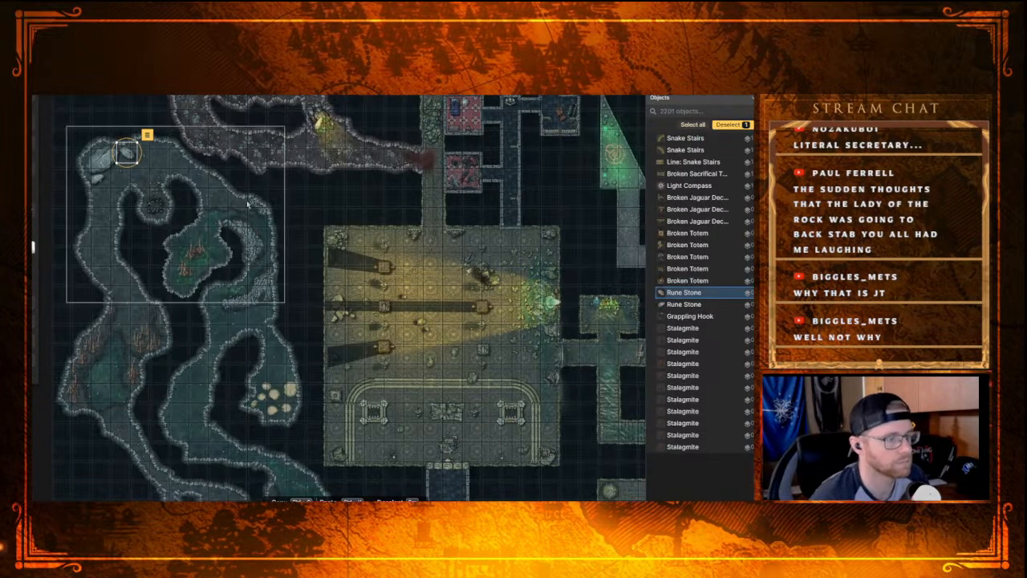
Step: Clear the rune stone selection and examine the caves, corridors, furnished rooms and trident-shaped chambers of the dungeon for remaining problems
{"action": "scroll", "coordinate": [359, 215], "scroll_direction": "up", "scroll_amount": 1}
{"action": "scroll", "coordinate": [360, 215], "scroll_direction": "up", "scroll_amount": 2}
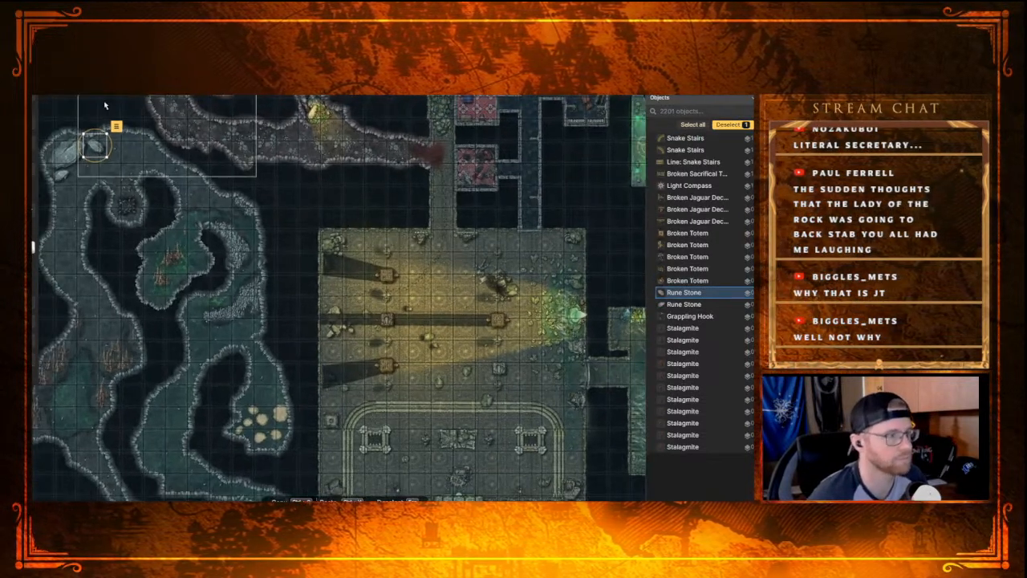
{"action": "key", "text": "Escape"}
{"action": "left_click_drag", "start_coordinate": [458, 326], "coordinate": [300, 179]}
{"action": "left_click_drag", "start_coordinate": [307, 289], "coordinate": [287, 80]}
{"action": "left_click_drag", "start_coordinate": [238, 226], "coordinate": [201, 221]}
{"action": "left_click_drag", "start_coordinate": [387, 229], "coordinate": [328, 358]}
{"action": "left_click_drag", "start_coordinate": [331, 216], "coordinate": [285, 321]}
{"action": "left_click_drag", "start_coordinate": [459, 255], "coordinate": [446, 441]}
{"action": "left_click_drag", "start_coordinate": [280, 210], "coordinate": [320, 295]}
{"action": "left_click_drag", "start_coordinate": [251, 351], "coordinate": [258, 392]}
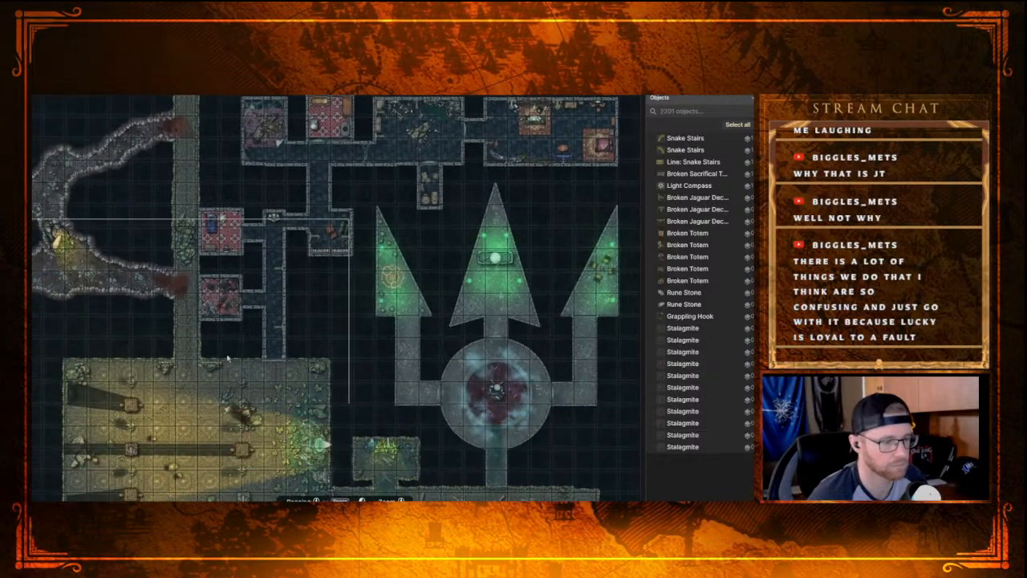
{"action": "left_click_drag", "start_coordinate": [227, 358], "coordinate": [451, 178]}
{"action": "left_click_drag", "start_coordinate": [298, 297], "coordinate": [377, 165]}
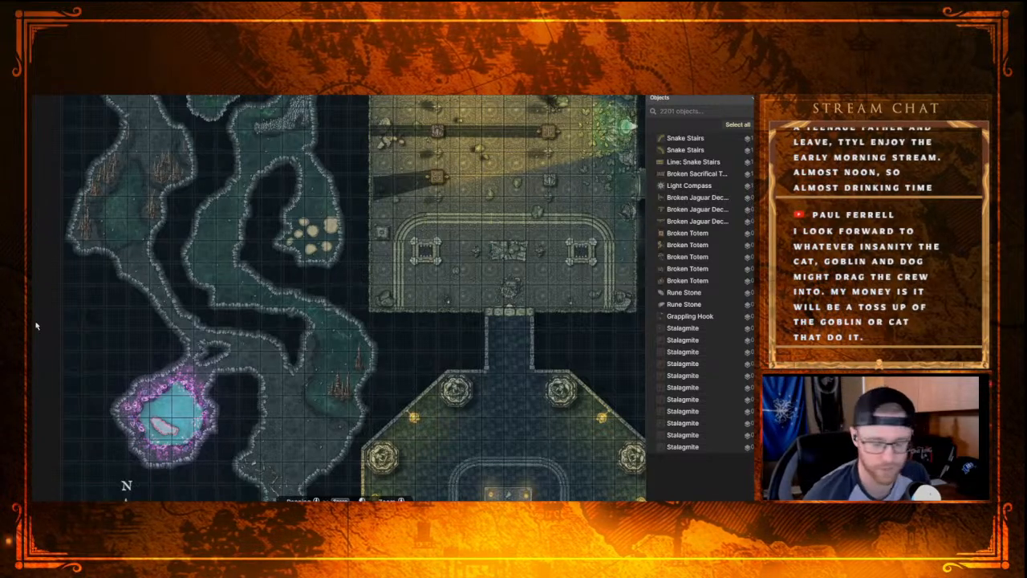
Step: Save the dungeon map and review its overall layout from the caves to the octagonal hall
{"action": "key", "text": "ctrl+s"}
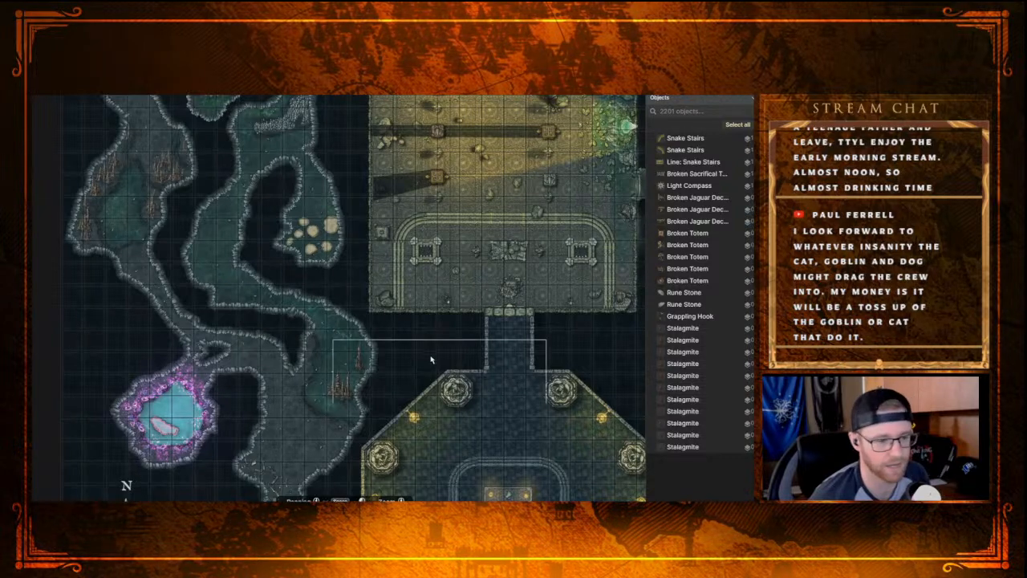
{"action": "scroll", "coordinate": [430, 362], "scroll_direction": "down", "scroll_amount": 2}
{"action": "scroll", "coordinate": [564, 353], "scroll_direction": "down", "scroll_amount": 4}
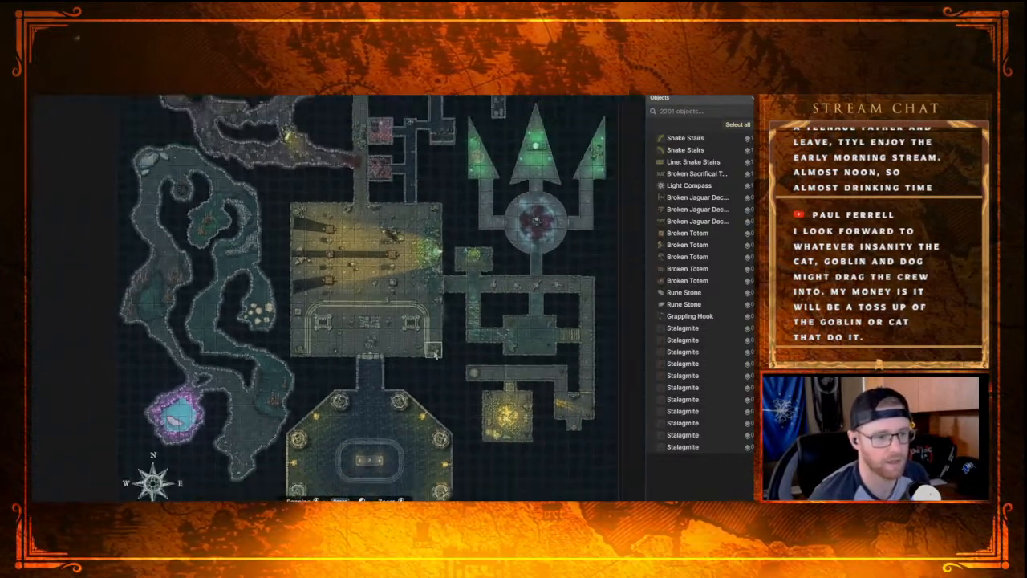
{"action": "scroll", "coordinate": [435, 353], "scroll_direction": "down", "scroll_amount": 3}
{"action": "scroll", "coordinate": [434, 350], "scroll_direction": "up", "scroll_amount": 1}
{"action": "left_click_drag", "start_coordinate": [429, 344], "coordinate": [338, 364]}
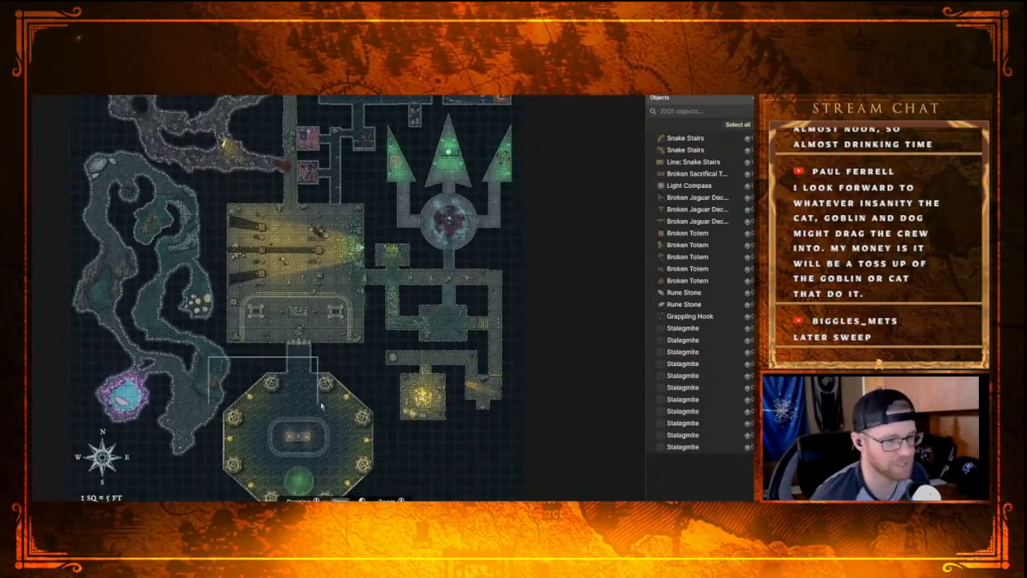